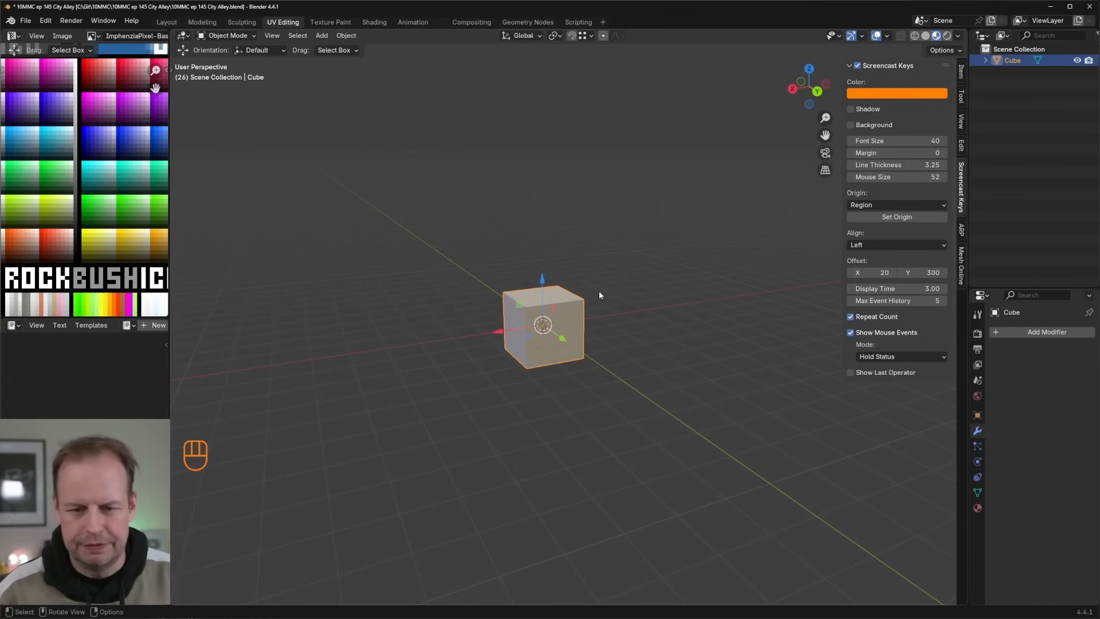
Step: Lower the cube's top face by about 1.03 m and widen the whole mesh in X and Y to form a flat slab
{"action": "key", "text": "Tab"}
{"action": "left_click_drag", "start_coordinate": [541, 267], "coordinate": [550, 289]}
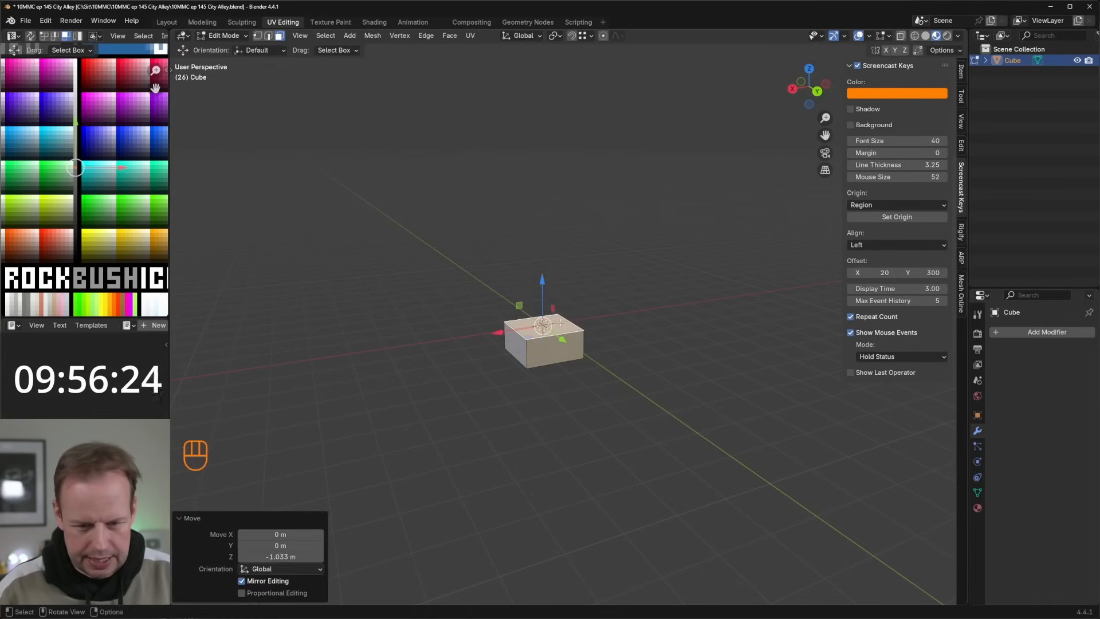
{"action": "key", "text": "a"}
{"action": "key", "text": "s"}
{"action": "key", "text": "shift+z"}
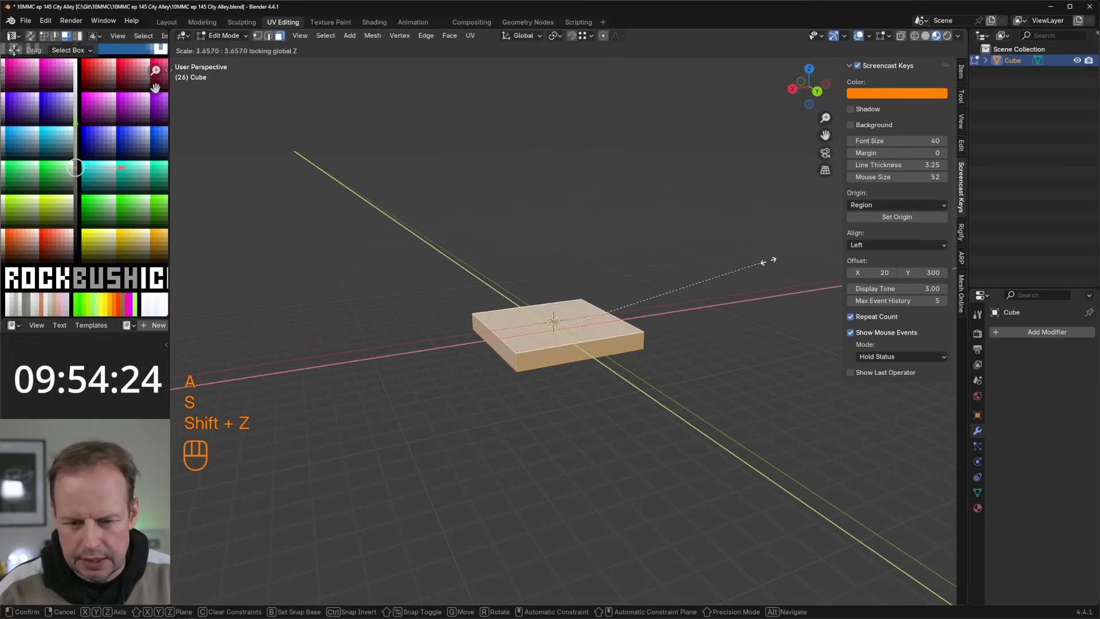
{"action": "left_click", "coordinate": [204, 189]}
Step: Duplicate the slab's top face in place and reduce the copy to a narrow strip, scaled along X and uniformly to about 0.75
{"action": "middle_click_drag", "start_coordinate": [403, 247], "coordinate": [363, 290]}
{"action": "left_click", "coordinate": [546, 367]}
{"action": "key", "text": "shift+d"}
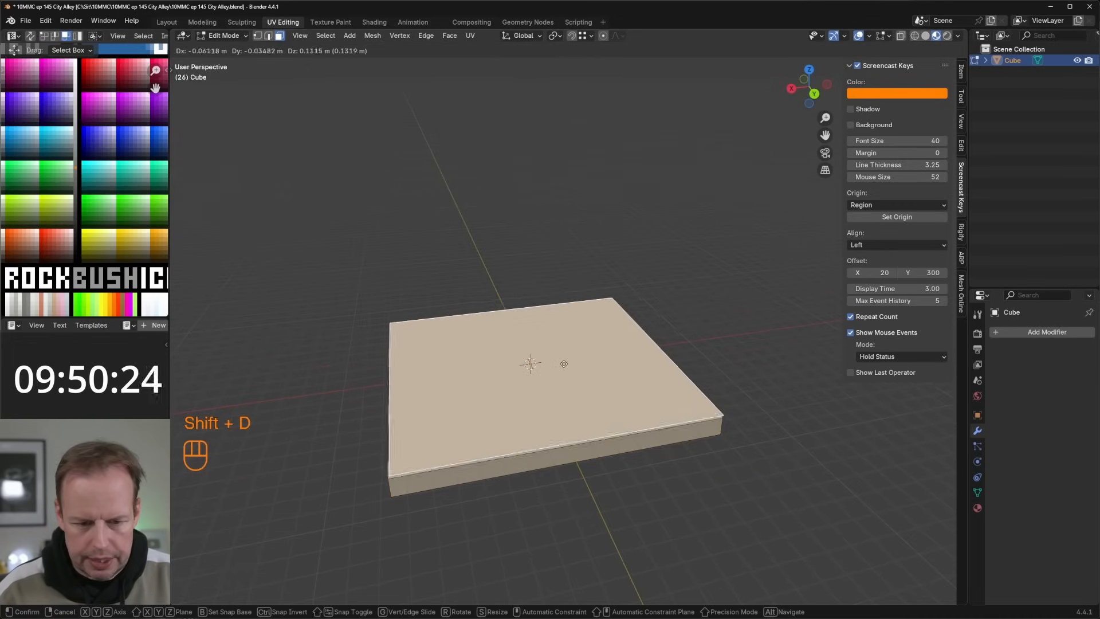
{"action": "right_click", "coordinate": [652, 336]}
{"action": "key", "text": "s"}
{"action": "key", "text": "x"}
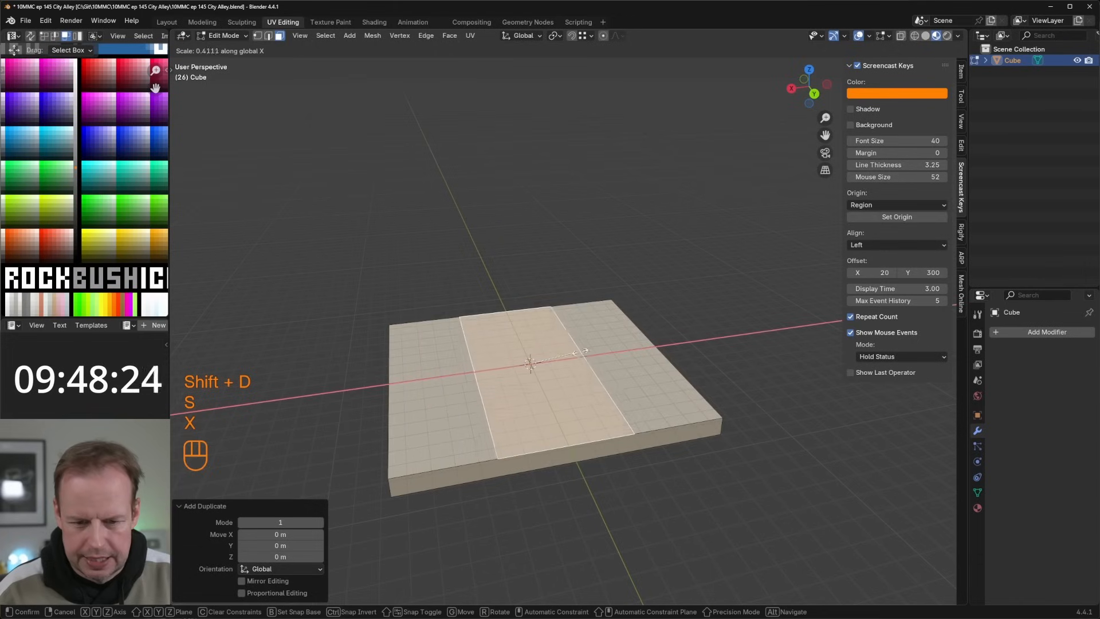
{"action": "left_click", "coordinate": [552, 361]}
{"action": "key", "text": "s"}
{"action": "left_click", "coordinate": [611, 364]}
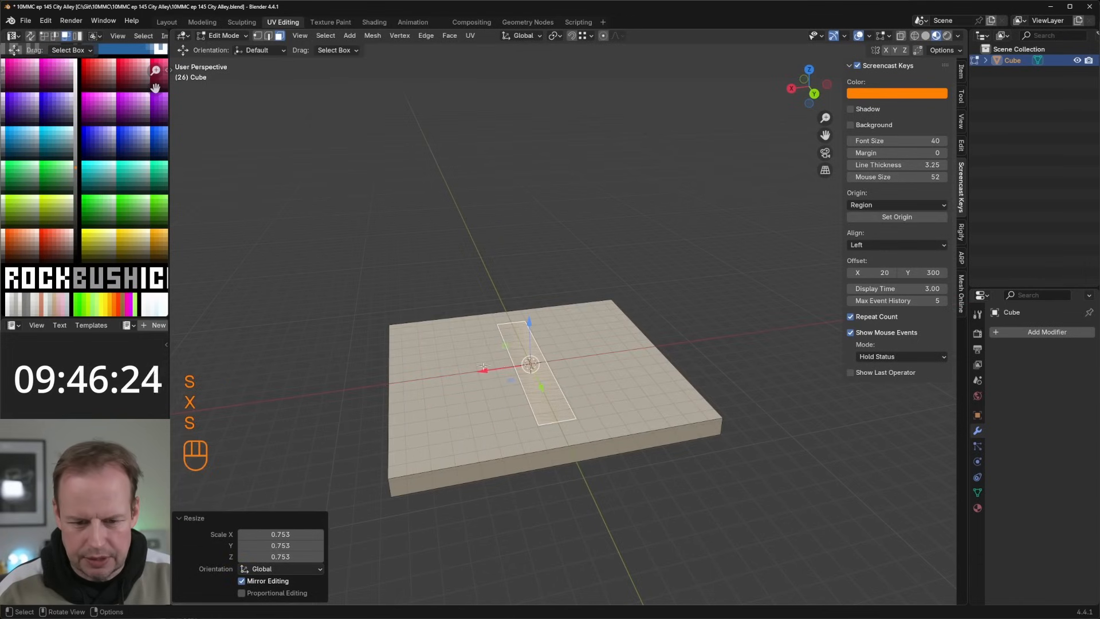
Step: Move the strip about 6.64 m in the negative X direction and extrude it 4 m upward as a wall
{"action": "left_click_drag", "start_coordinate": [485, 368], "coordinate": [596, 357]}
{"action": "type", "text": "e2"}
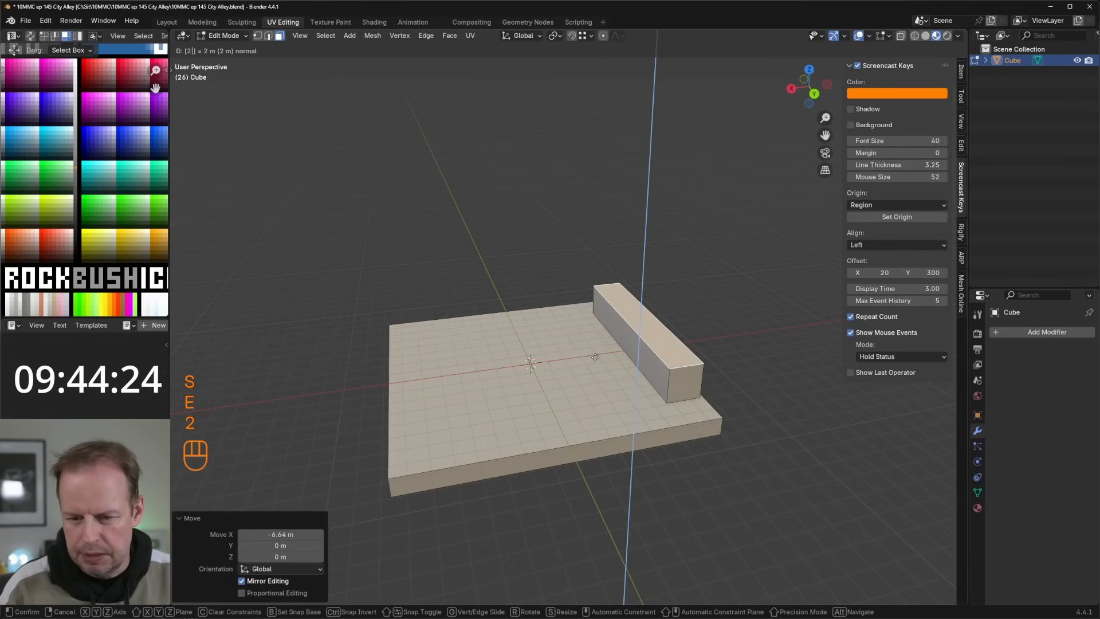
{"action": "key", "text": "BackSpace"}
{"action": "type", "text": "4"}
{"action": "key", "text": "Return"}
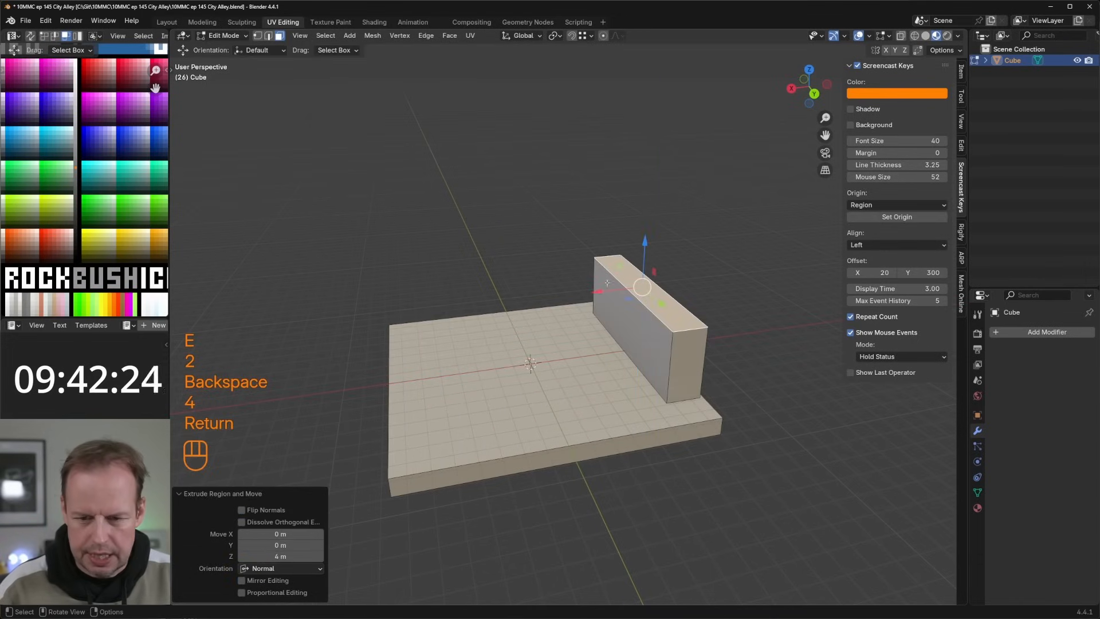
Step: Scale the whole floor slab down in X and Y, leaving its thickness as is
{"action": "middle_click_drag", "start_coordinate": [606, 282], "coordinate": [670, 294]}
{"action": "key", "text": "l"}
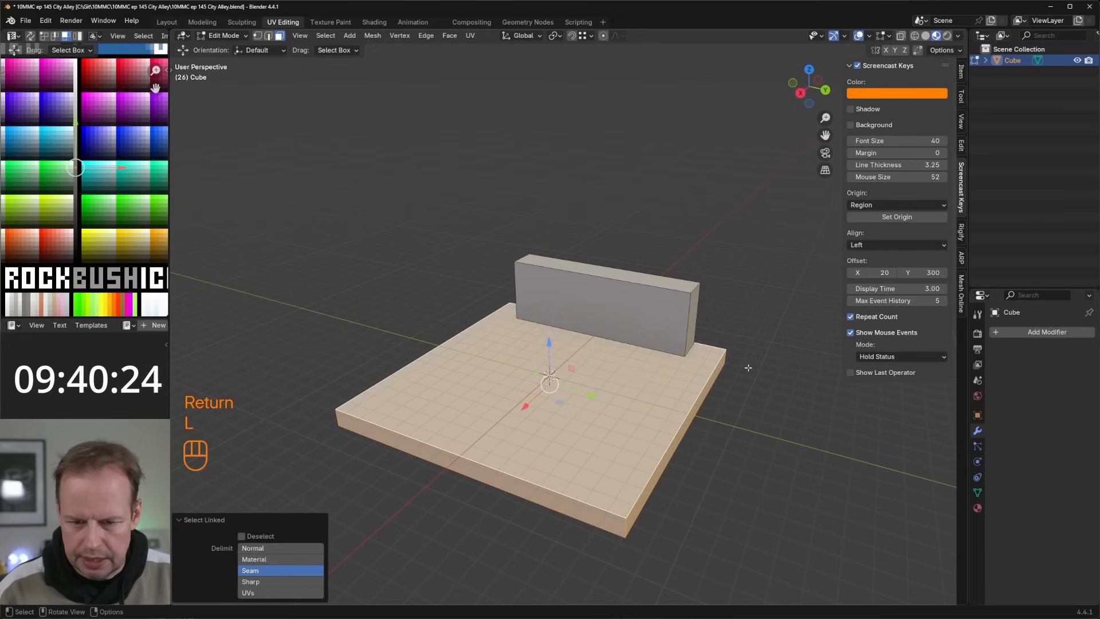
{"action": "key", "text": "s"}
{"action": "key", "text": "shift+z"}
{"action": "left_click", "coordinate": [690, 379]}
Step: Select the entire wall block, lower it slightly and adjust its position against the slab's edge
{"action": "key", "text": "l"}
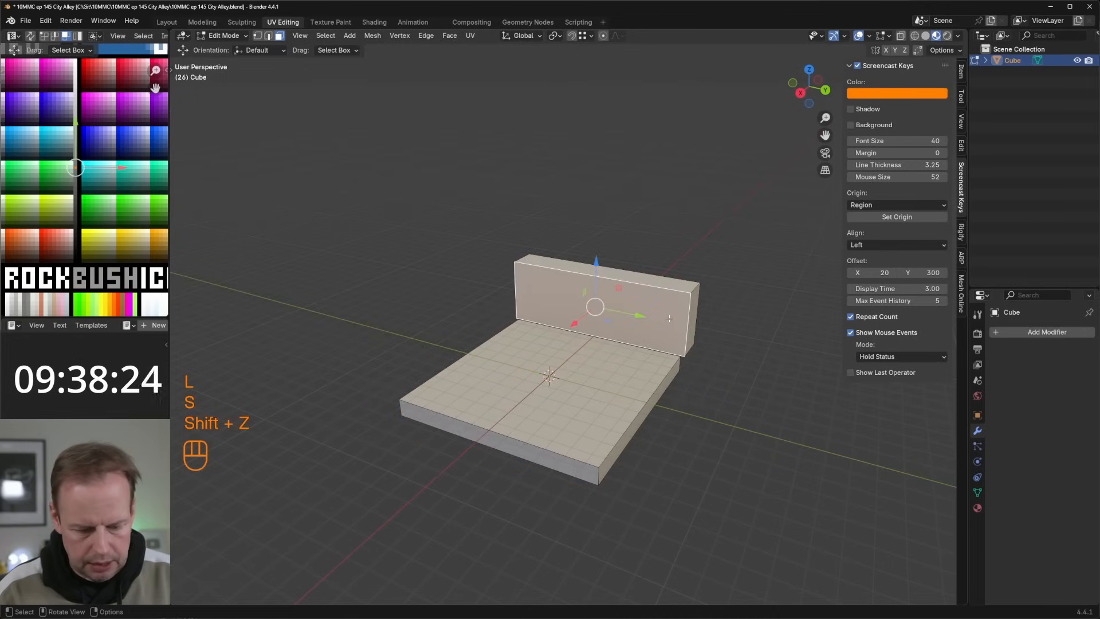
{"action": "left_click_drag", "start_coordinate": [598, 263], "coordinate": [599, 280]}
{"action": "middle_click_drag", "start_coordinate": [607, 293], "coordinate": [554, 301]}
{"action": "left_click_drag", "start_coordinate": [597, 341], "coordinate": [580, 346]}
{"action": "left_click_drag", "start_coordinate": [623, 291], "coordinate": [623, 288]}
{"action": "middle_click_drag", "start_coordinate": [616, 298], "coordinate": [653, 306]}
Step: Duplicate the slab's top face in place and scale the copy to about 0.28 along Y
{"action": "left_click", "coordinate": [562, 370]}
{"action": "key", "text": "shift+d"}
{"action": "right_click", "coordinate": [571, 385]}
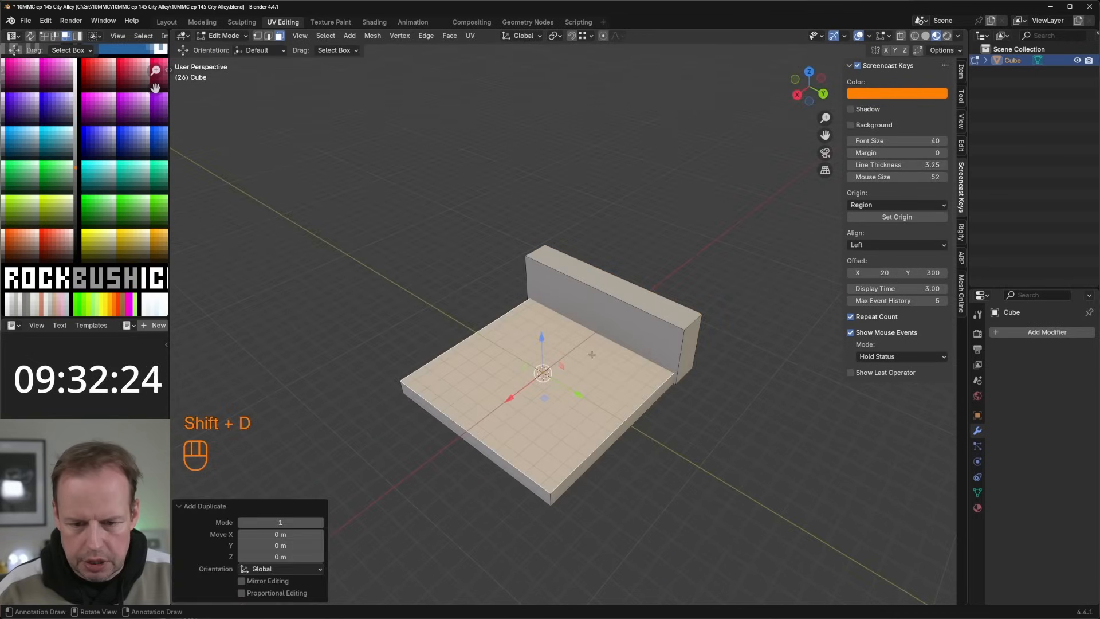
{"action": "key", "text": "s"}
{"action": "key", "text": "x"}
{"action": "key", "text": "y"}
{"action": "left_click", "coordinate": [572, 364]}
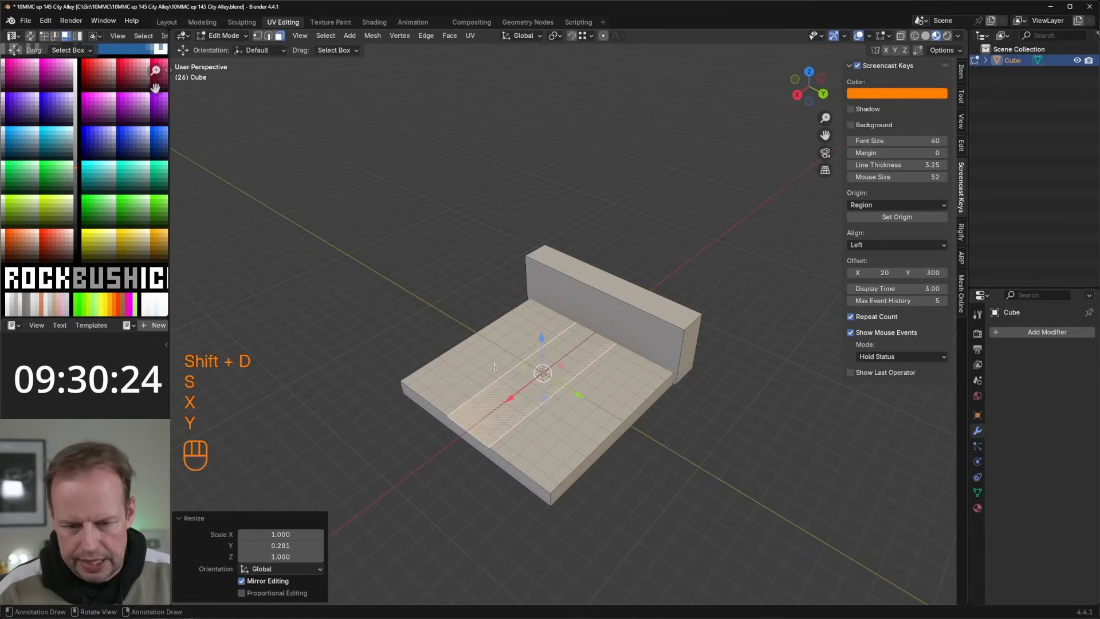
Step: Move the strip about 4.07 m in the negative Y direction, narrow it to 0.856 along Y and extrude it upward as a second wall
{"action": "left_click_drag", "start_coordinate": [579, 397], "coordinate": [526, 365]}
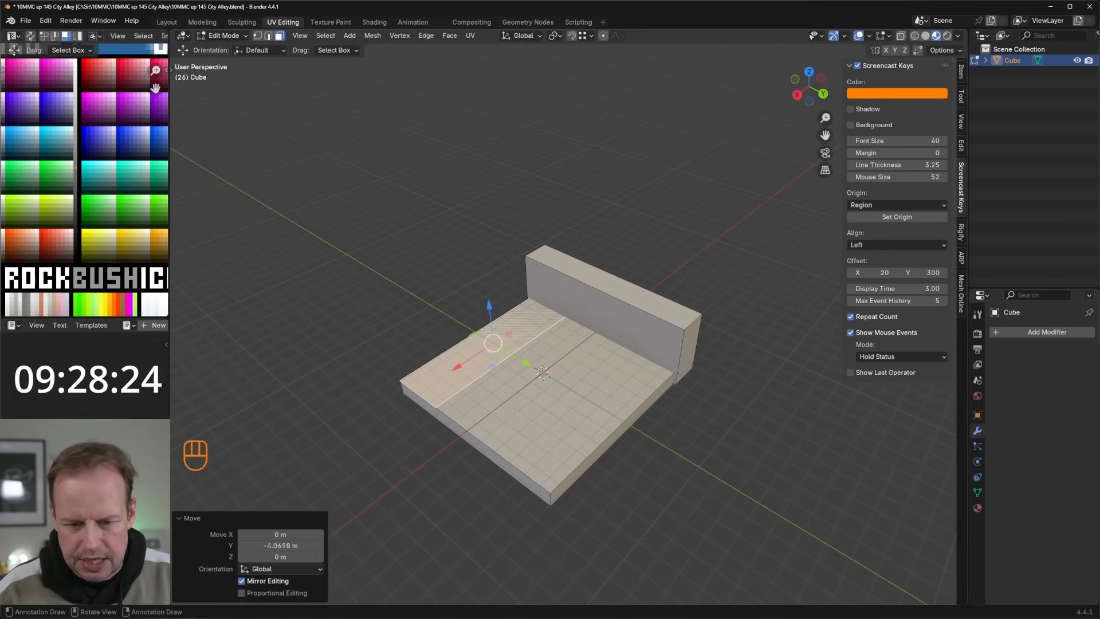
{"action": "key", "text": "s"}
{"action": "key", "text": "y"}
{"action": "left_click", "coordinate": [594, 388]}
{"action": "key", "text": "e"}
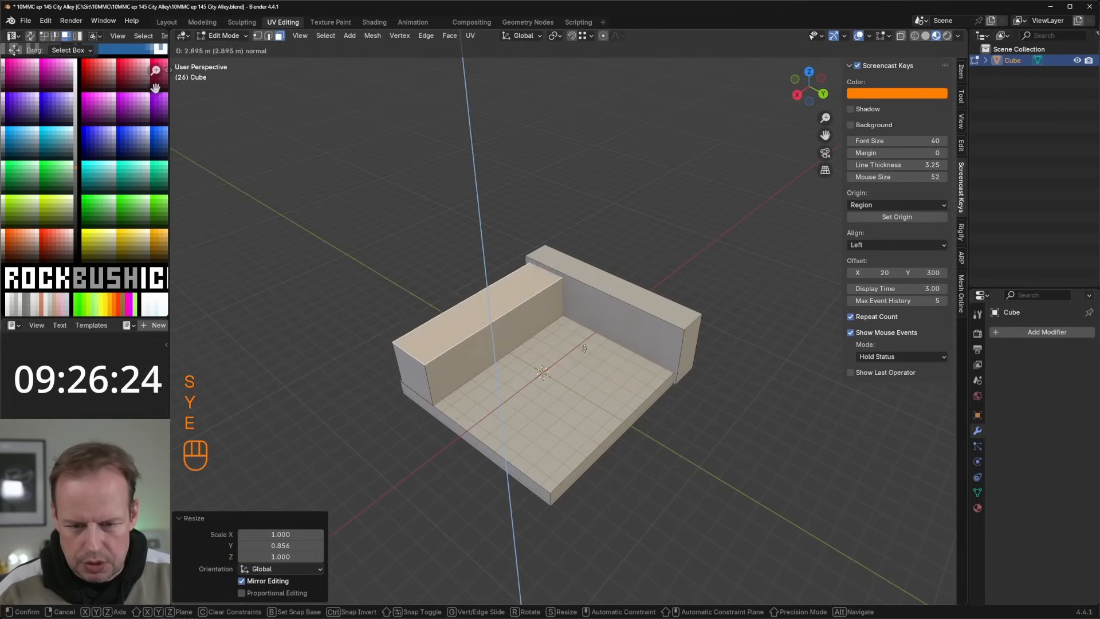
{"action": "left_click", "coordinate": [583, 336]}
Step: Duplicate the slab's top face in place and narrow the copy along X to a strip
{"action": "middle_click_drag", "start_coordinate": [583, 336], "coordinate": [534, 332]}
{"action": "left_click", "coordinate": [590, 372]}
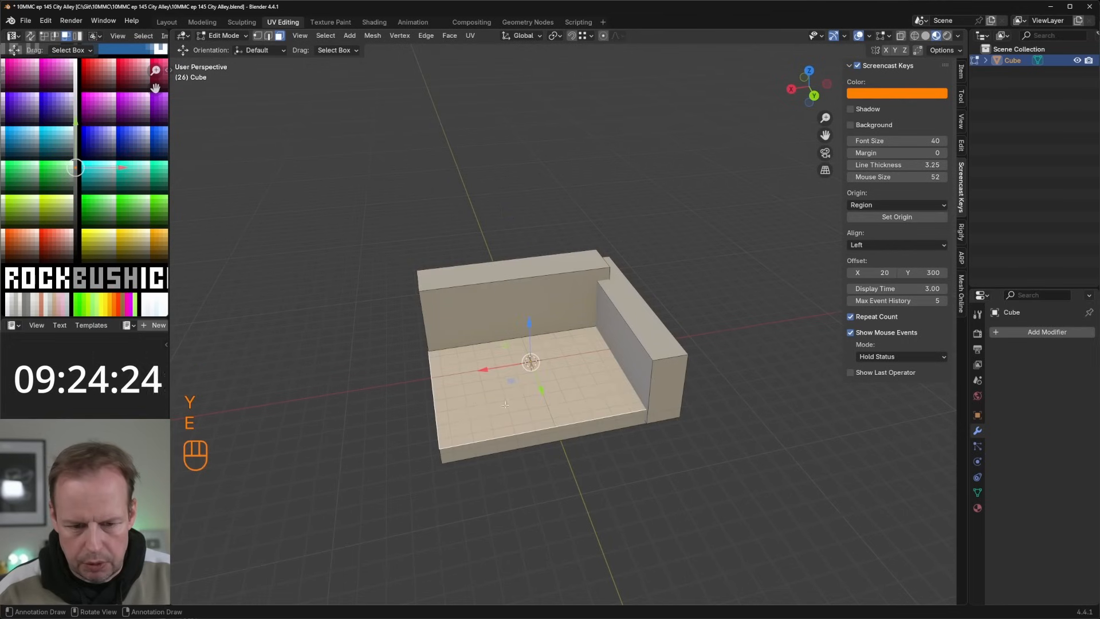
{"action": "key", "text": "shift+d"}
{"action": "right_click", "coordinate": [639, 375]}
{"action": "key", "text": "s"}
{"action": "key", "text": "y"}
{"action": "key", "text": "x"}
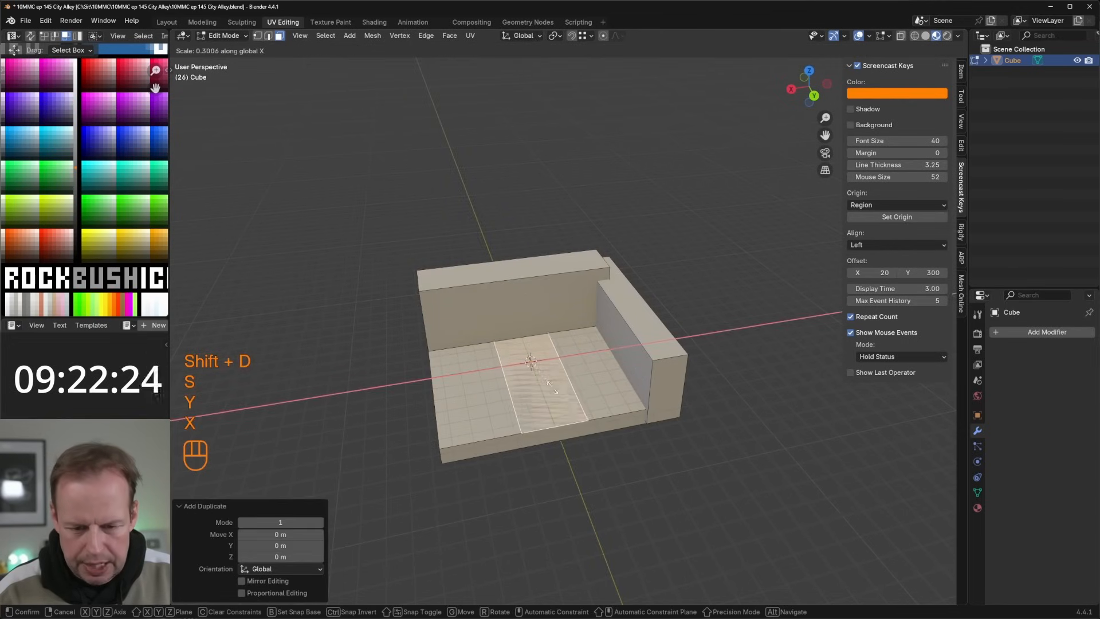
{"action": "left_click", "coordinate": [559, 372]}
Step: Position the strip above the slab's side opposite the first wall, about 4.19 m along X, and scale it to about 0.81
{"action": "left_click_drag", "start_coordinate": [484, 374], "coordinate": [410, 388]}
{"action": "key", "text": "s"}
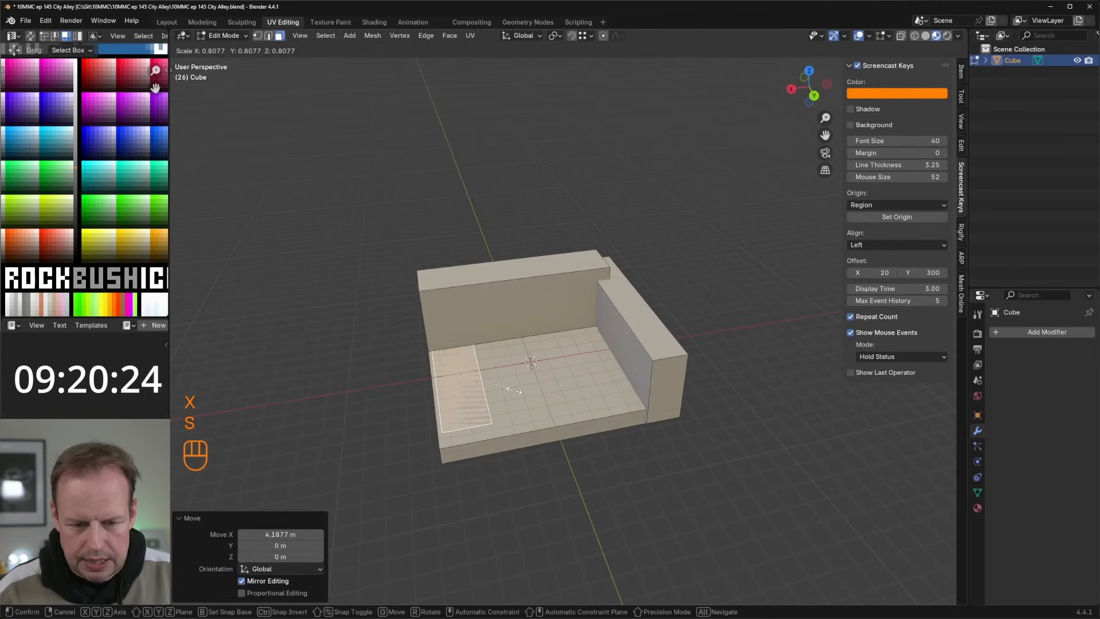
{"action": "left_click", "coordinate": [512, 391]}
{"action": "left_click_drag", "start_coordinate": [454, 345], "coordinate": [447, 330]}
{"action": "left_click_drag", "start_coordinate": [411, 373], "coordinate": [409, 374]}
{"action": "middle_click_drag", "start_coordinate": [504, 342], "coordinate": [446, 313]}
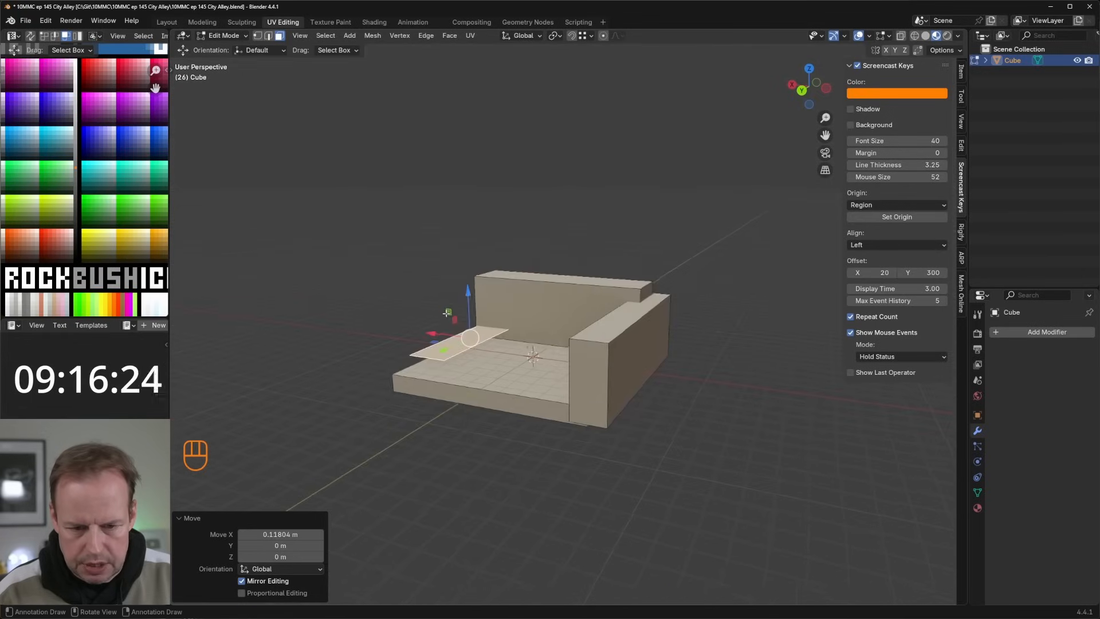
Step: Extrude the raised strip about 0.34 m upward into a thin slab
{"action": "scroll", "coordinate": [447, 313], "scroll_direction": "up", "scroll_amount": 2}
{"action": "key", "text": "e"}
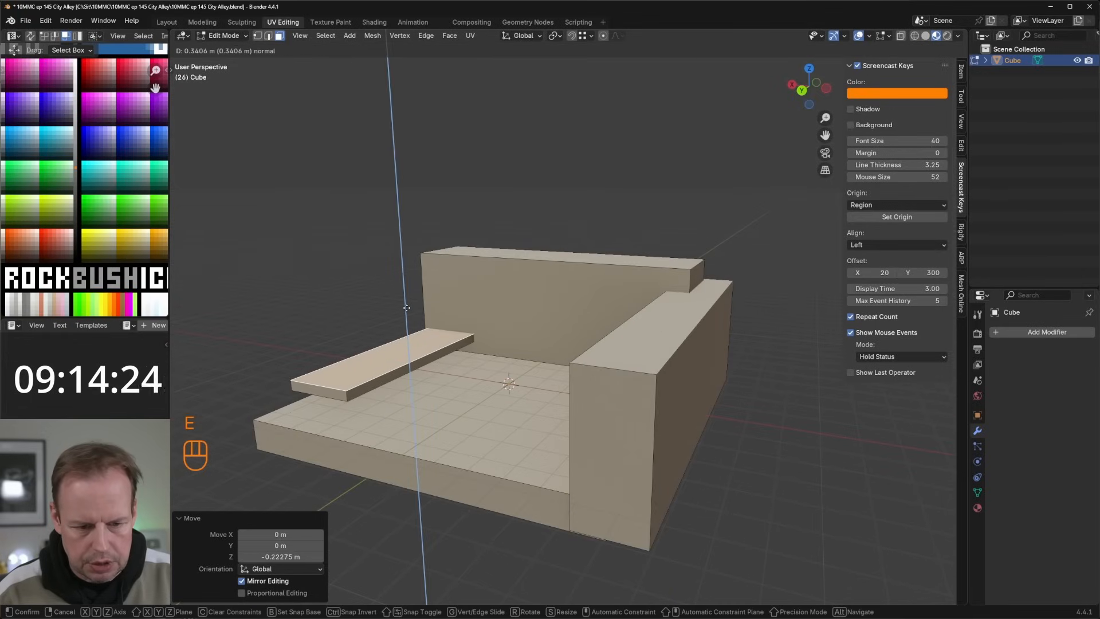
{"action": "left_click", "coordinate": [407, 308]}
Step: Duplicate the thin slab's top face, scale the copy to 0.872 and extrude it about 0.74 m
{"action": "key", "text": "shift+d"}
{"action": "key", "text": "s"}
{"action": "left_click", "coordinate": [405, 312]}
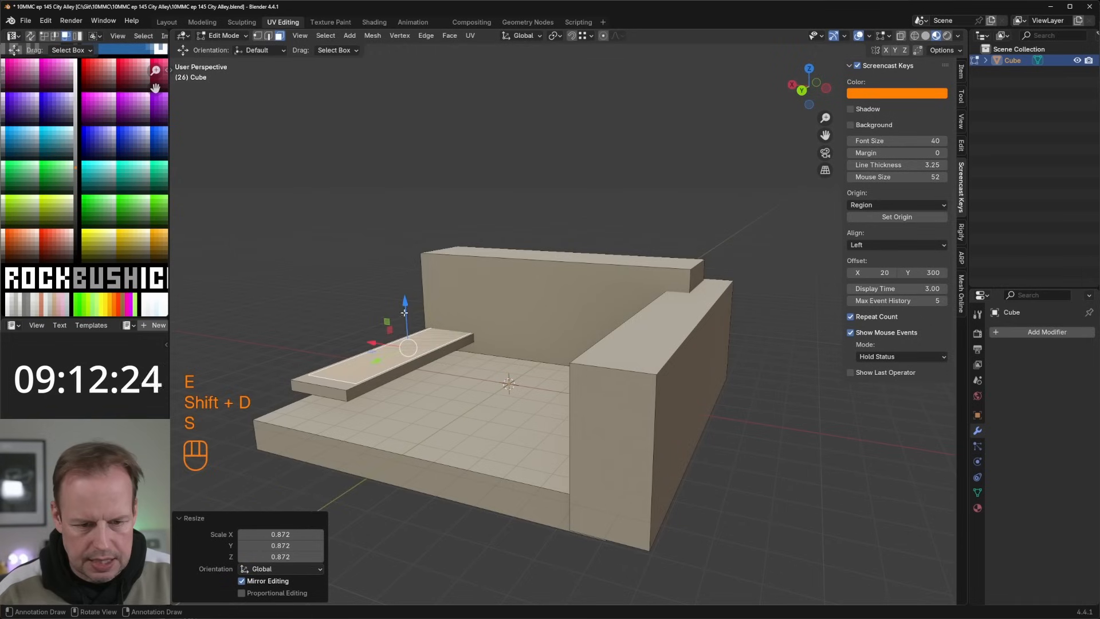
{"action": "key", "text": "e"}
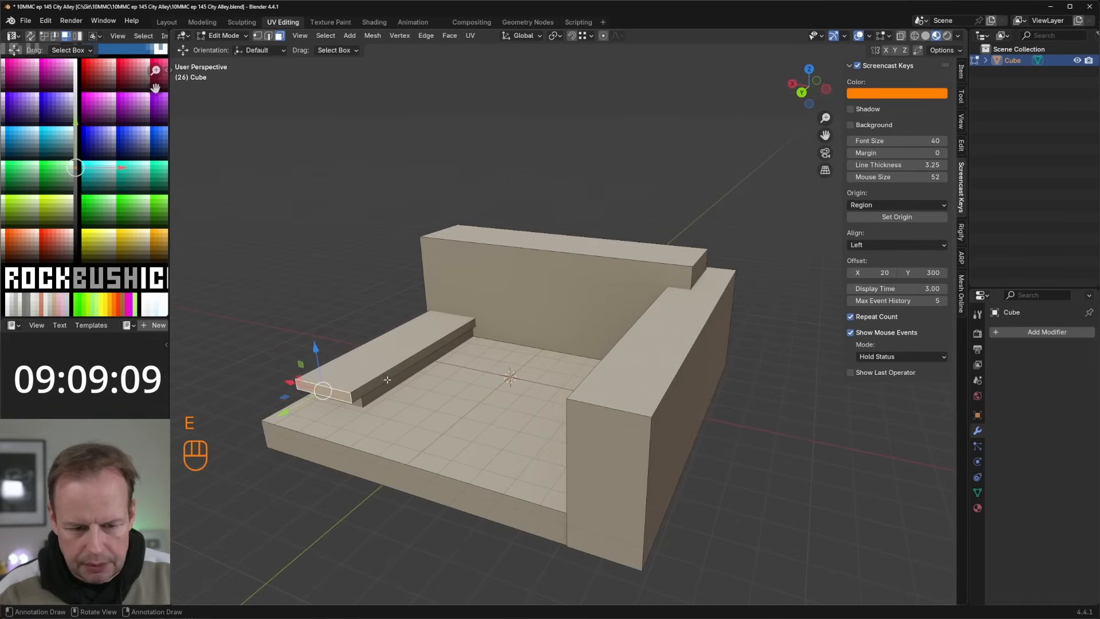
Step: Add two evenly spaced vertical loop cuts to the second wall
{"action": "scroll", "coordinate": [423, 383], "scroll_direction": "up", "scroll_amount": 3}
{"action": "middle_click_drag", "start_coordinate": [388, 379], "coordinate": [453, 367]}
{"action": "left_click", "coordinate": [475, 280]}
{"action": "scroll", "coordinate": [487, 269], "scroll_direction": "down", "scroll_amount": 3}
{"action": "key", "text": "ctrl+r"}
{"action": "left_click", "coordinate": [496, 254]}
{"action": "right_click", "coordinate": [497, 255]}
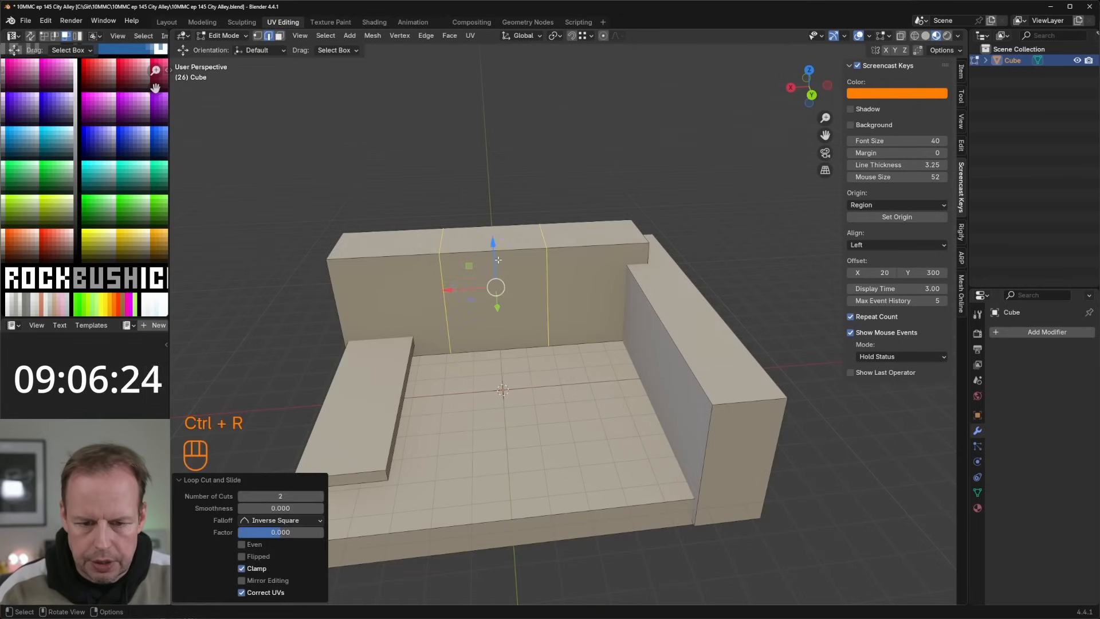
Step: Try to move the stacked block about 0.63 m in the negative X direction, and undo the move
{"action": "middle_click_drag", "start_coordinate": [496, 254], "coordinate": [475, 308]}
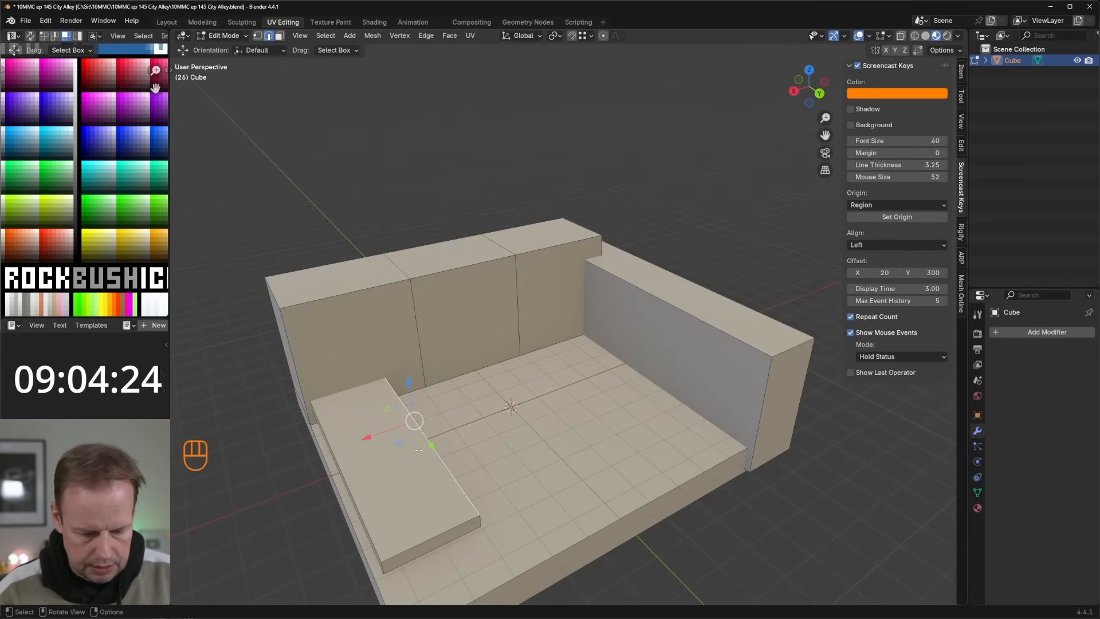
{"action": "key", "text": "l"}
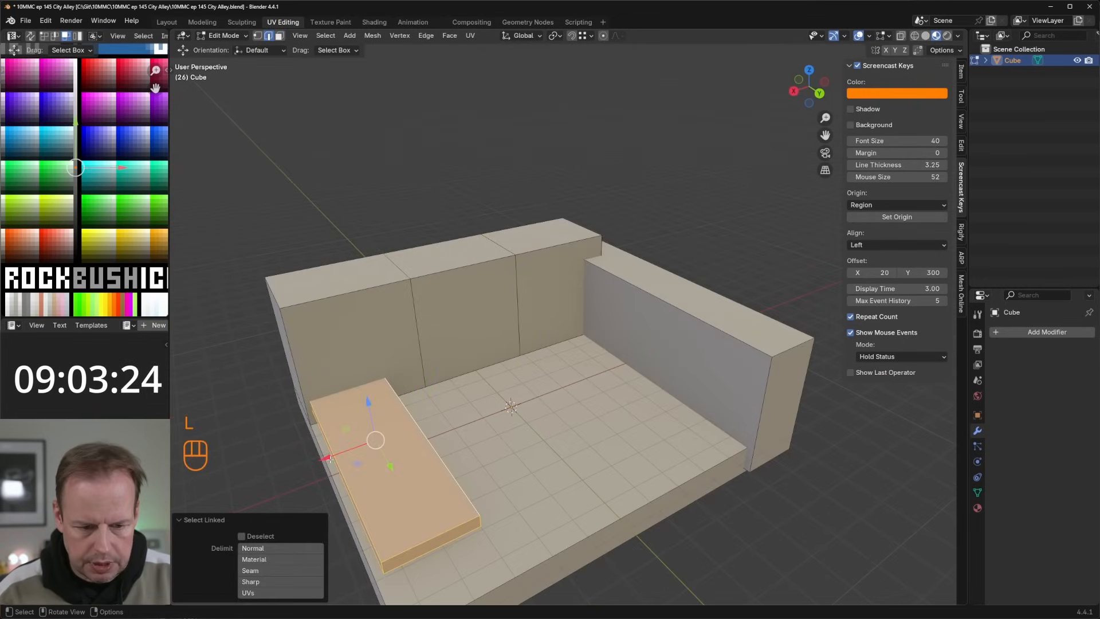
{"action": "left_click_drag", "start_coordinate": [330, 459], "coordinate": [351, 451]}
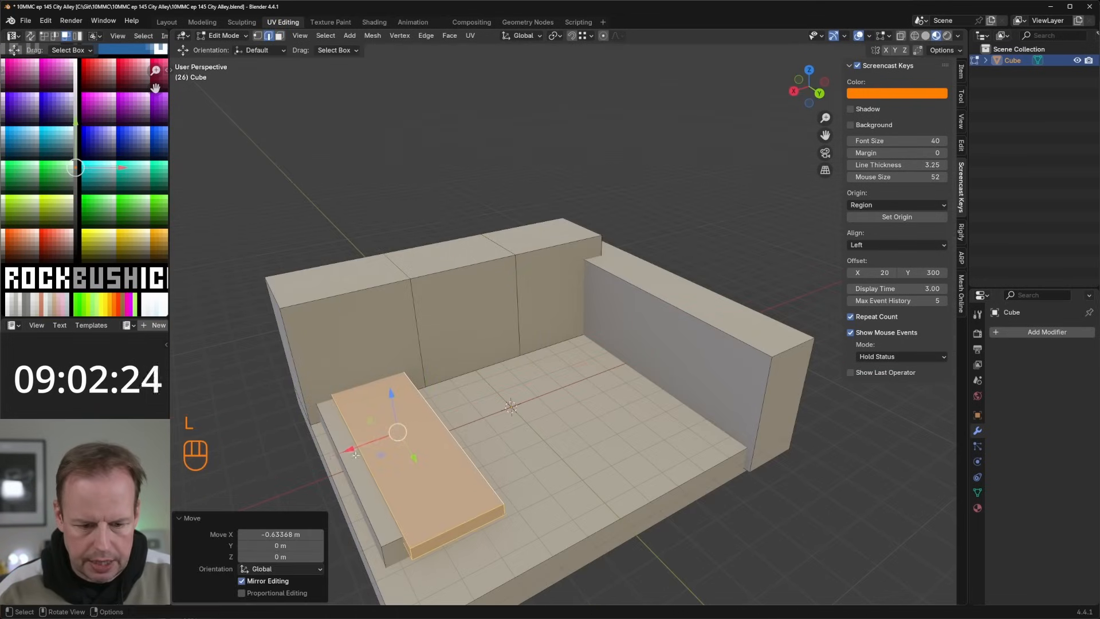
{"action": "key", "text": "ctrl+z"}
Step: Add horizontal loop cuts near the second wall's upper edge and base, sliding the lower one to a factor of about 0.82
{"action": "left_click", "coordinate": [500, 329]}
{"action": "key", "text": "ctrl+r"}
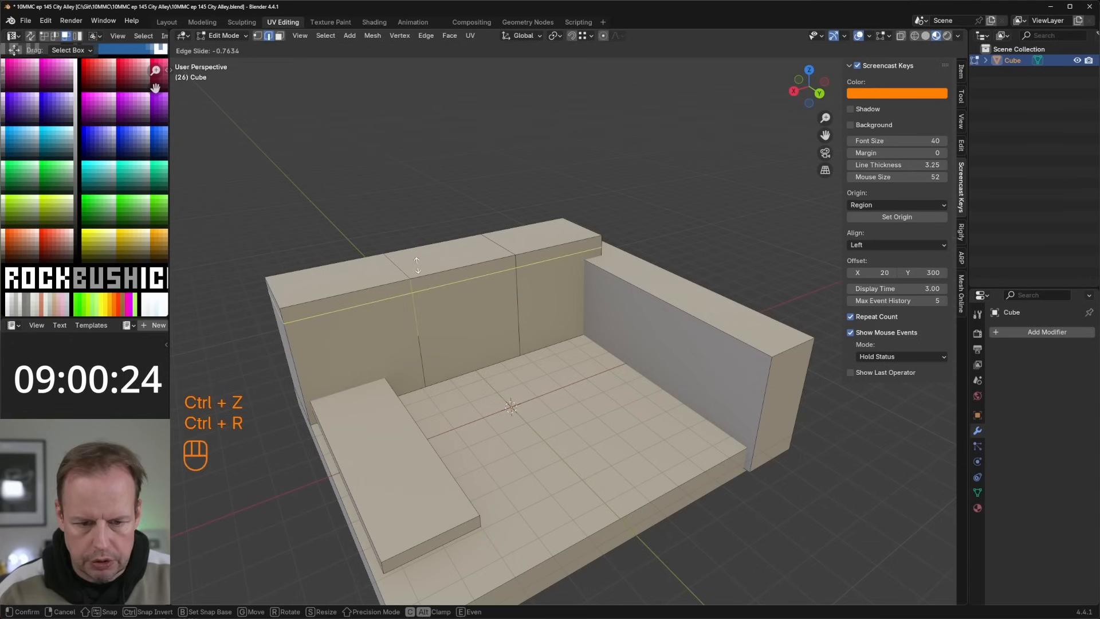
{"action": "left_click", "coordinate": [422, 321]}
{"action": "key", "text": "ctrl+r"}
{"action": "left_click", "coordinate": [421, 354]}
{"action": "left_click", "coordinate": [428, 379]}
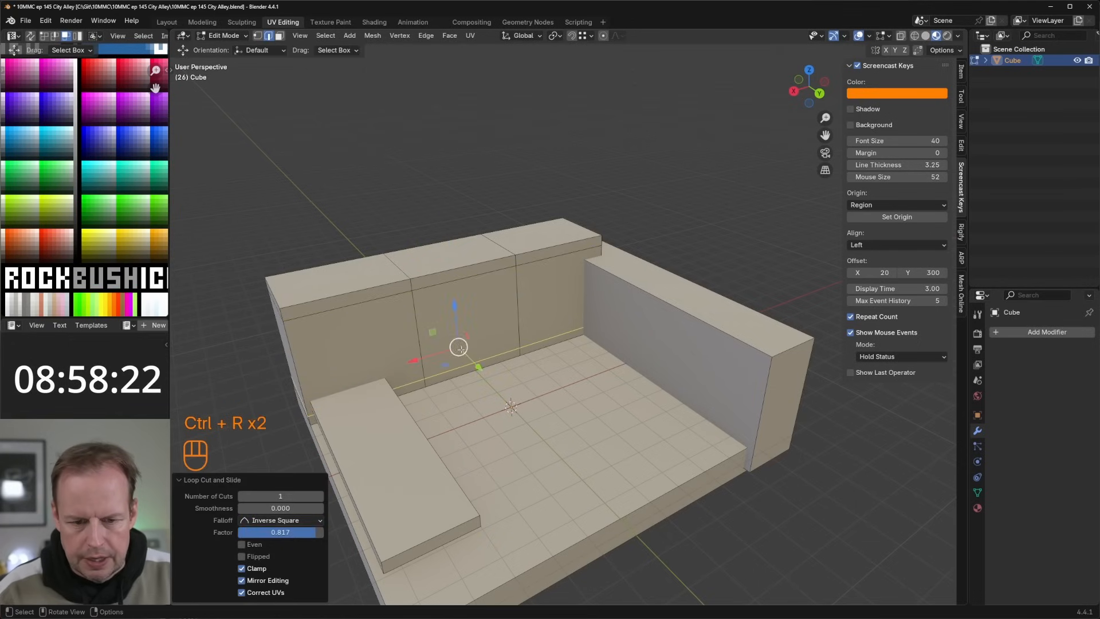
Step: Add two vertical loop cuts in the second wall's middle section and spread them apart along X
{"action": "key", "text": "ctrl+r"}
{"action": "scroll", "coordinate": [471, 309], "scroll_direction": "up", "scroll_amount": 1}
{"action": "left_click", "coordinate": [468, 287]}
{"action": "key", "text": "s"}
{"action": "key", "text": "y"}
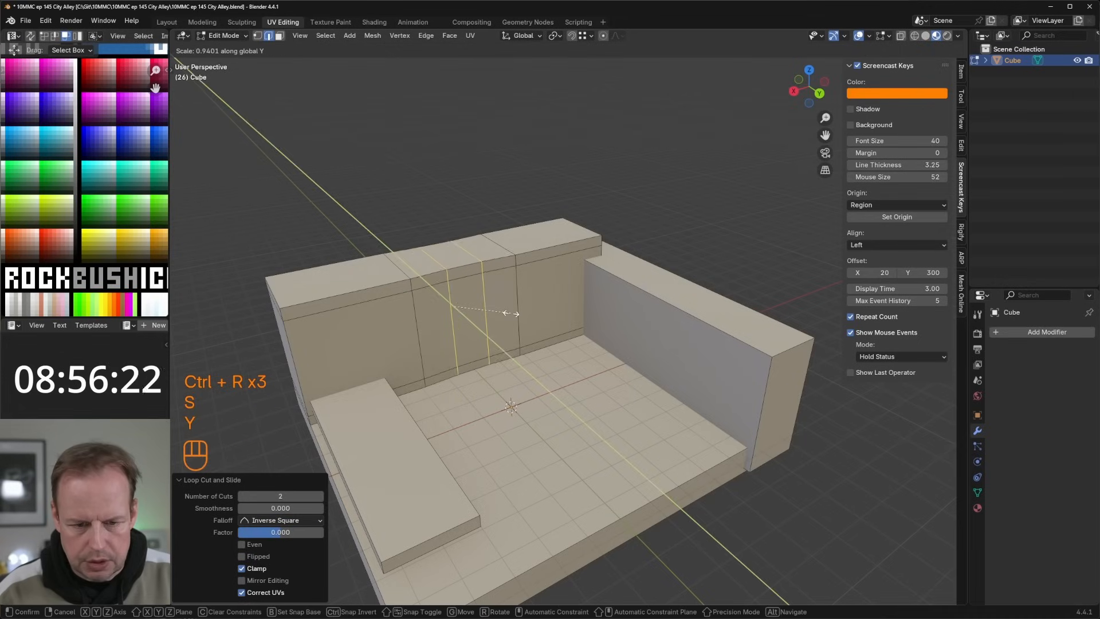
{"action": "key", "text": "x"}
{"action": "key", "text": "s"}
{"action": "key", "text": "x"}
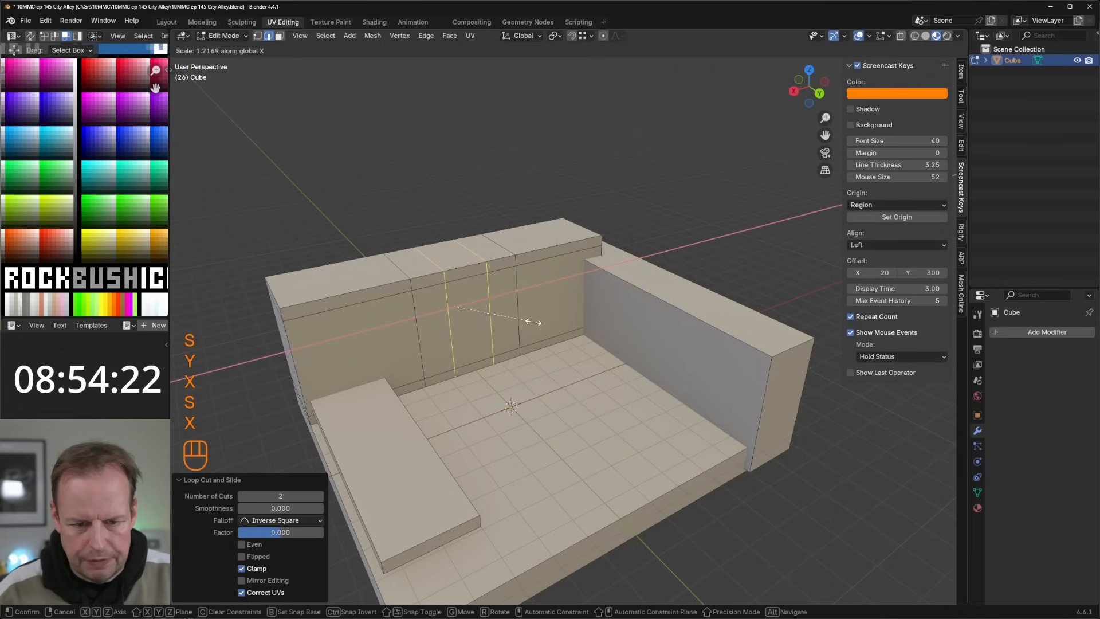
{"action": "left_click", "coordinate": [553, 319]}
Step: Recess the wall's central panel by extruding it about 0.66 m inward, and inset the recessed face about 0.1 m
{"action": "key", "text": "3"}
{"action": "left_click", "coordinate": [467, 321]}
{"action": "key", "text": "e"}
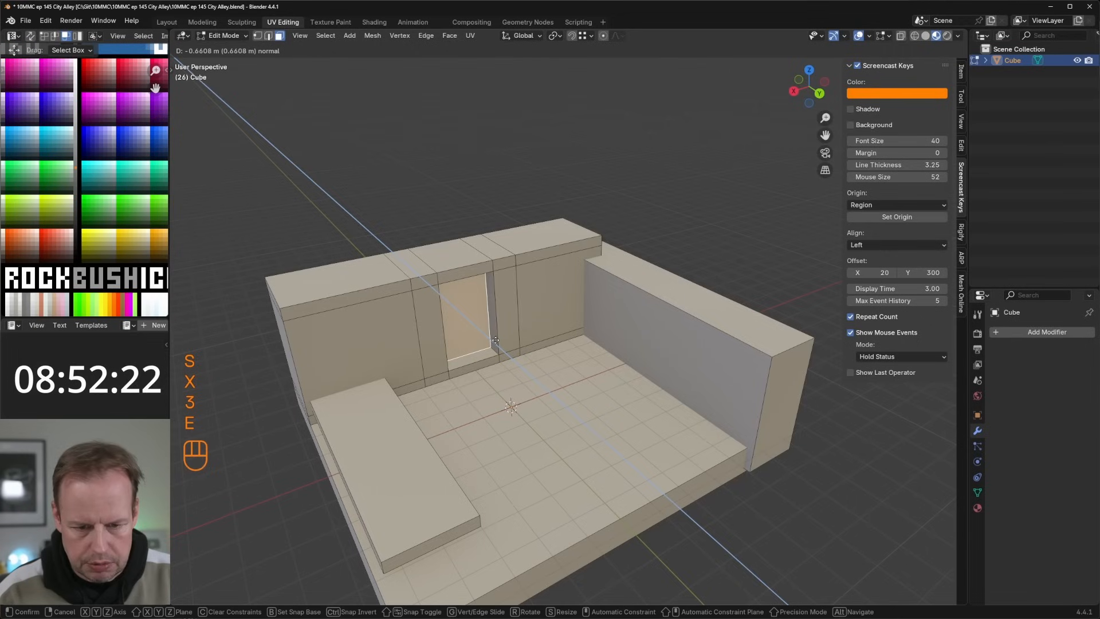
{"action": "left_click", "coordinate": [498, 342]}
{"action": "key", "text": "i"}
{"action": "left_click", "coordinate": [461, 314]}
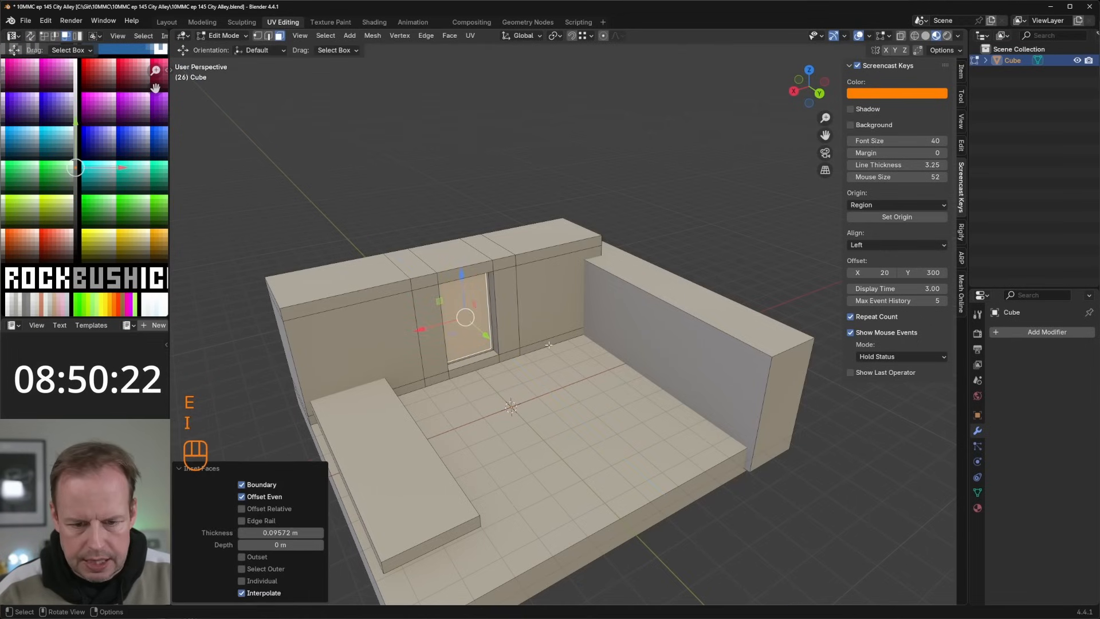
Step: Scale the inset face to 0.822 along Z and extrude it about 0.51 m inward
{"action": "key", "text": "s"}
{"action": "key", "text": "z"}
{"action": "left_click", "coordinate": [545, 342]}
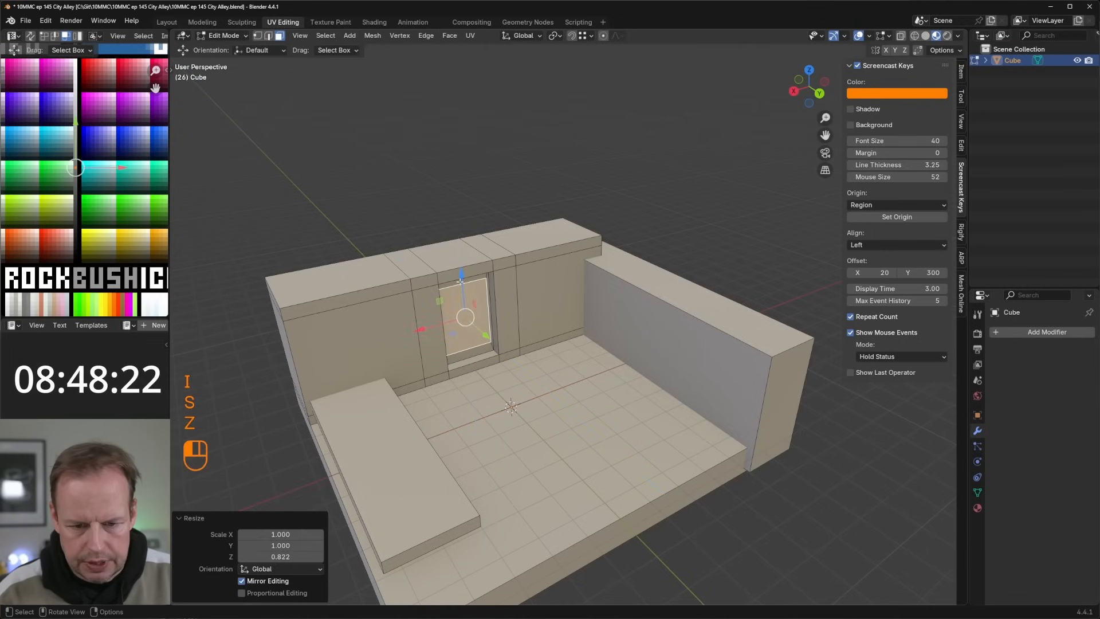
{"action": "key", "text": "e"}
{"action": "left_click", "coordinate": [566, 346]}
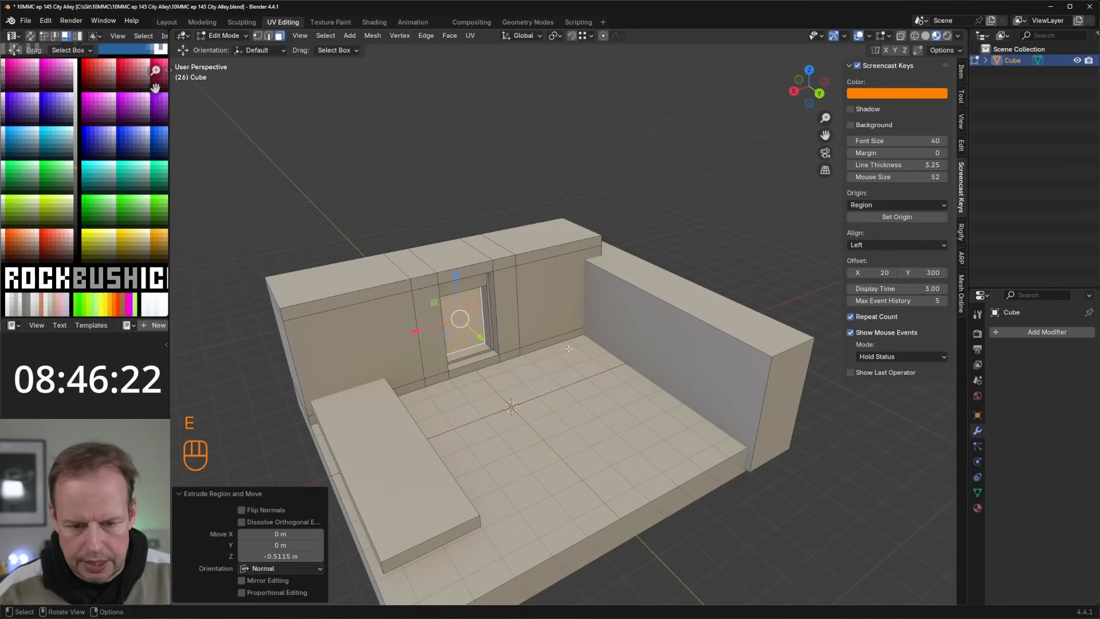
Step: Inset the deepest door face about 0.06 m and narrow it to 0.709 along X
{"action": "middle_click_drag", "start_coordinate": [566, 347], "coordinate": [614, 293]}
{"action": "scroll", "coordinate": [614, 294], "scroll_direction": "up", "scroll_amount": 3}
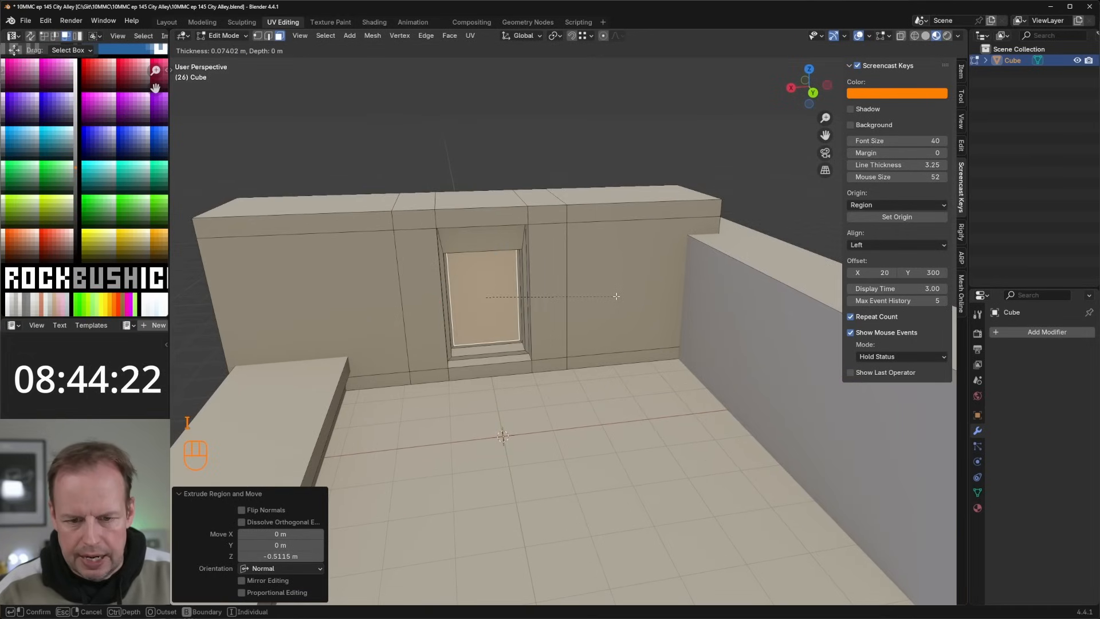
{"action": "key", "text": "i"}
{"action": "left_click", "coordinate": [614, 294]}
{"action": "key", "text": "s"}
{"action": "key", "text": "x"}
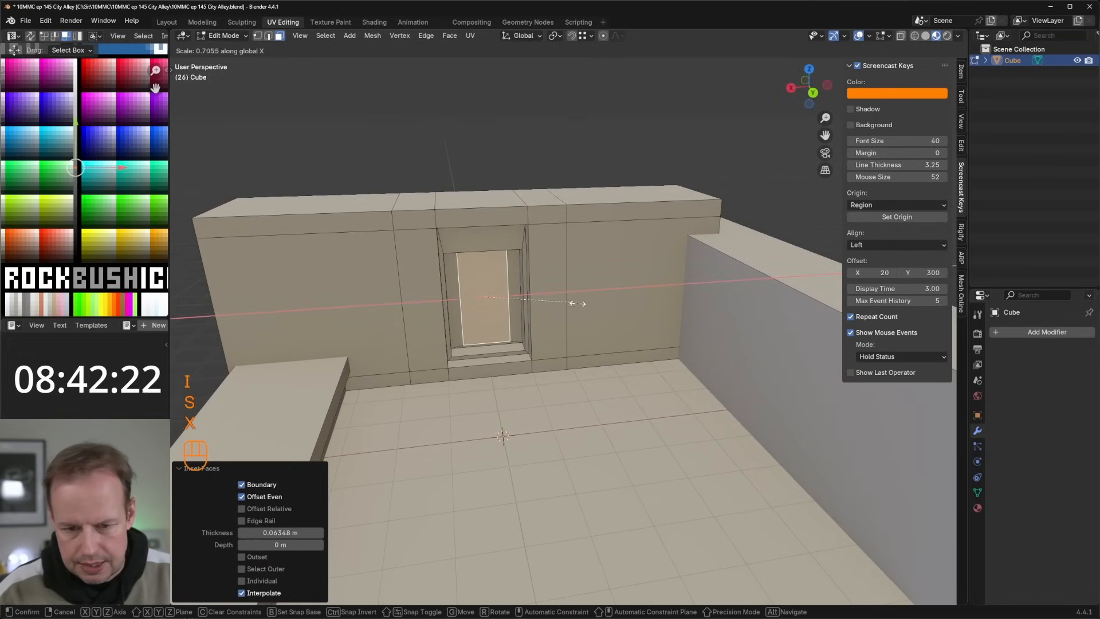
{"action": "left_click", "coordinate": [577, 303]}
Step: Inset the innermost door face about 0.02 m and extrude it about 0.22 m inward
{"action": "key", "text": "i"}
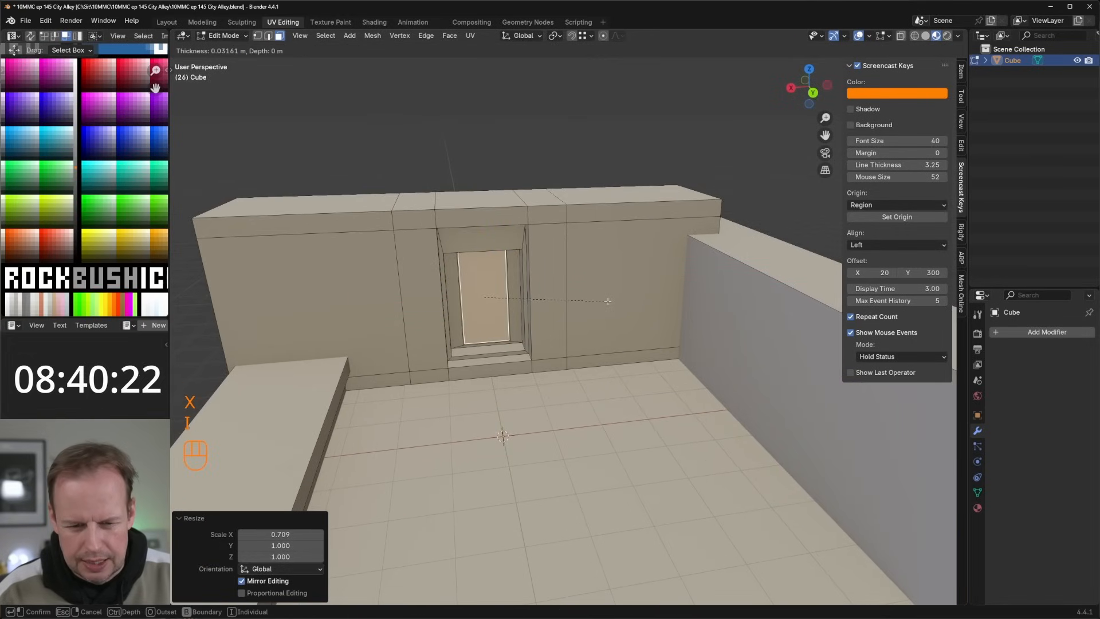
{"action": "left_click", "coordinate": [608, 301]}
{"action": "middle_click_drag", "start_coordinate": [608, 300], "coordinate": [594, 302]}
{"action": "key", "text": "e"}
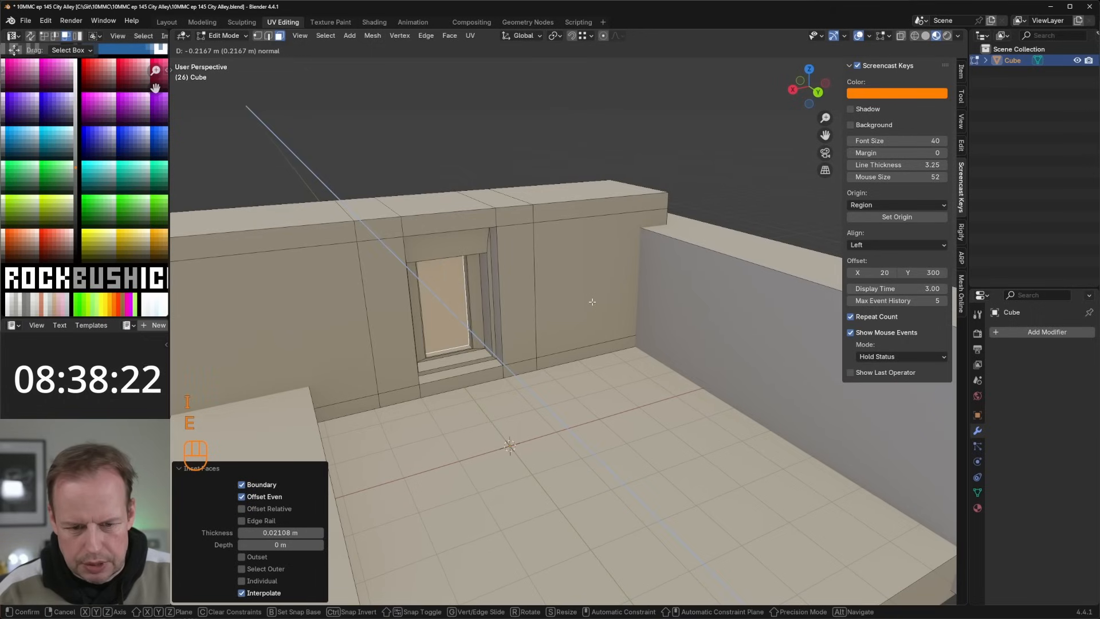
{"action": "left_click", "coordinate": [592, 301]}
{"action": "middle_click_drag", "start_coordinate": [442, 307], "coordinate": [459, 314]}
{"action": "key", "text": "s"}
{"action": "key", "text": "z"}
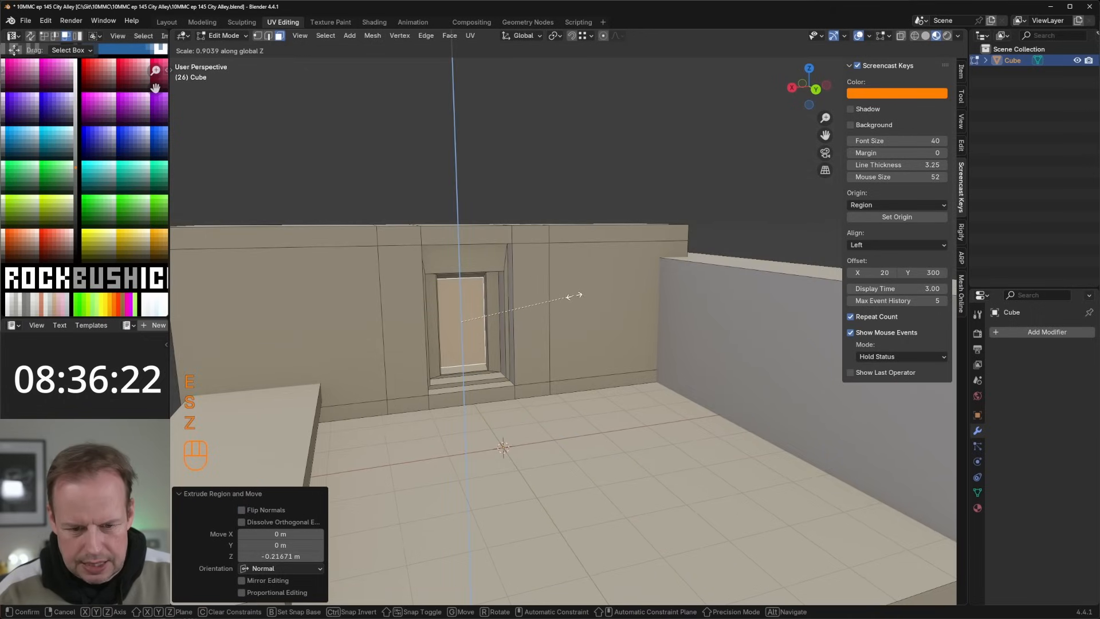
Step: Lower the top inner face of the deepest door recess by about 0.31 m
{"action": "key", "text": "3"}
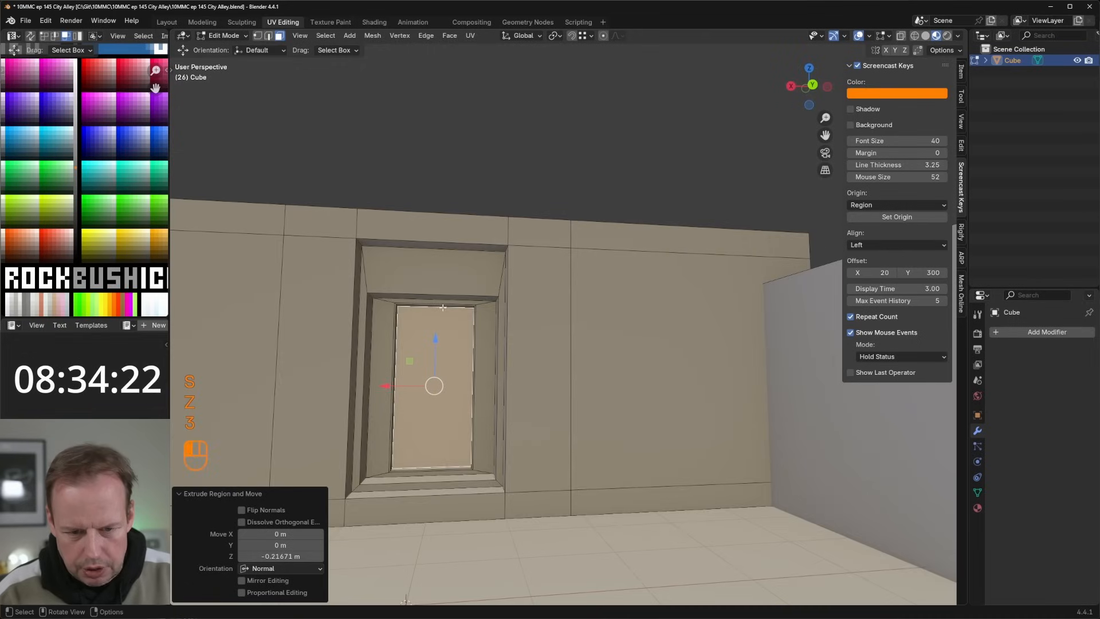
{"action": "left_click", "coordinate": [443, 307]}
{"action": "left_click_drag", "start_coordinate": [438, 269], "coordinate": [440, 279]}
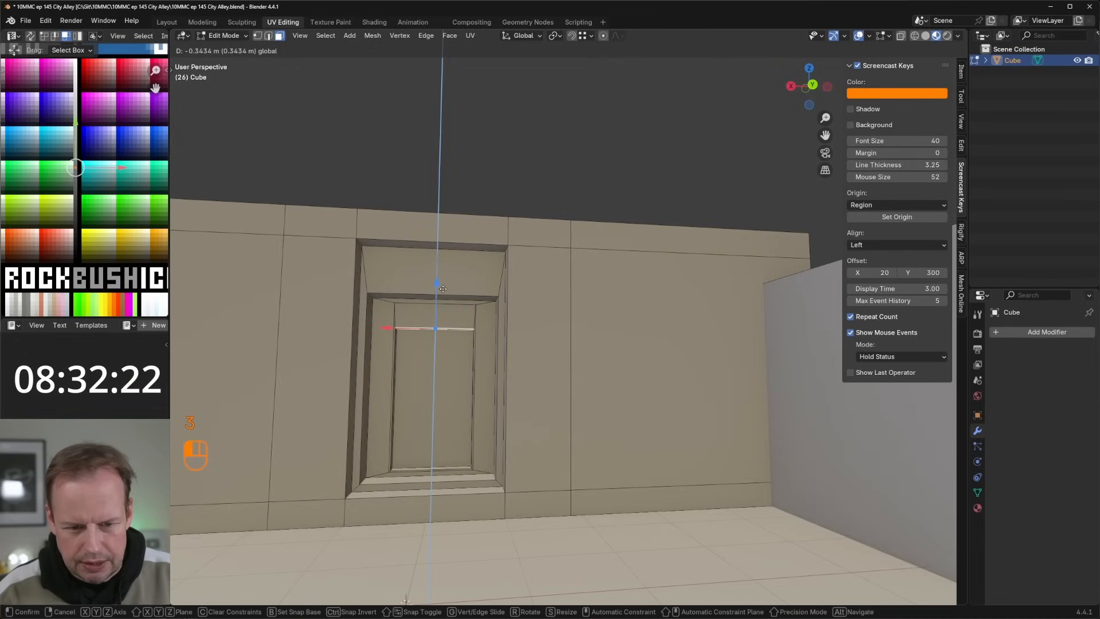
{"action": "left_click_drag", "start_coordinate": [443, 289], "coordinate": [444, 285]}
Step: Give the deepest door face a glowing white look by moving its UVs into the palette's GLOW section
{"action": "middle_click_drag", "start_coordinate": [422, 263], "coordinate": [454, 319]}
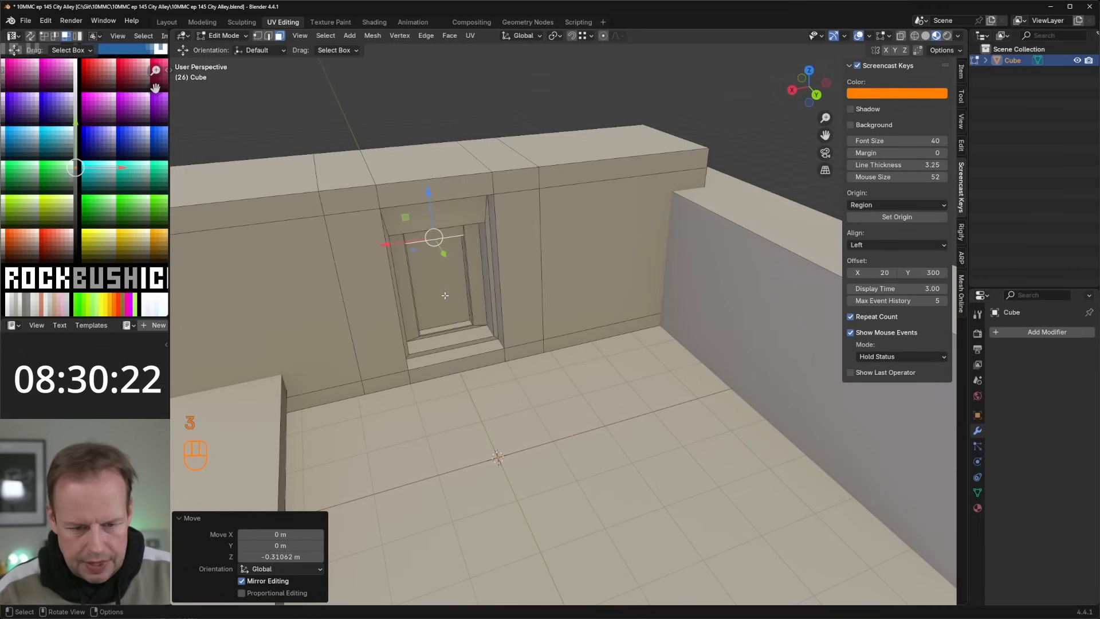
{"action": "left_click", "coordinate": [445, 295]}
{"action": "key", "text": "l"}
{"action": "left_click", "coordinate": [438, 283]}
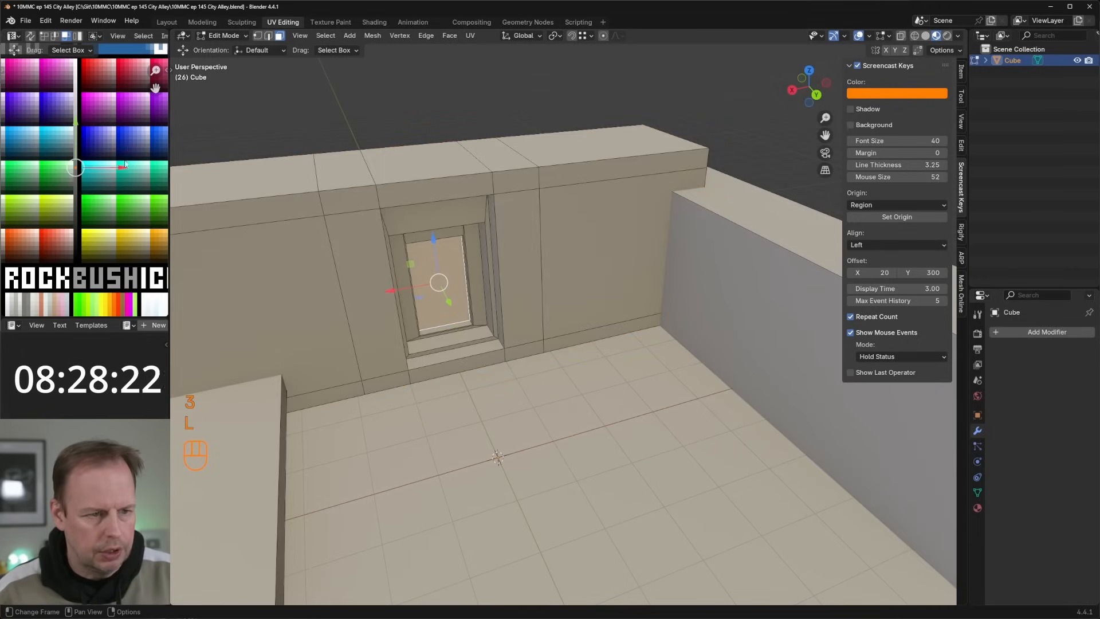
{"action": "key", "text": "g"}
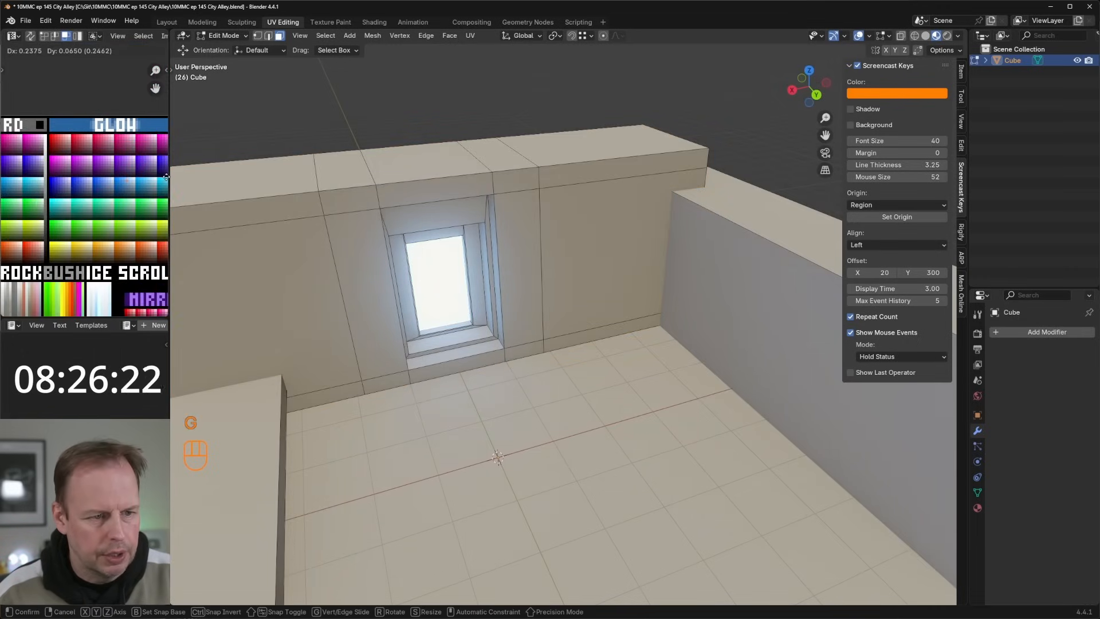
{"action": "left_click", "coordinate": [163, 177]}
Step: Duplicate the bottom inner face of the deepest door recess in place and scale the copy to 1.252
{"action": "middle_click_drag", "start_coordinate": [446, 300], "coordinate": [459, 308]}
{"action": "scroll", "coordinate": [460, 308], "scroll_direction": "up", "scroll_amount": 3}
{"action": "key", "text": "3"}
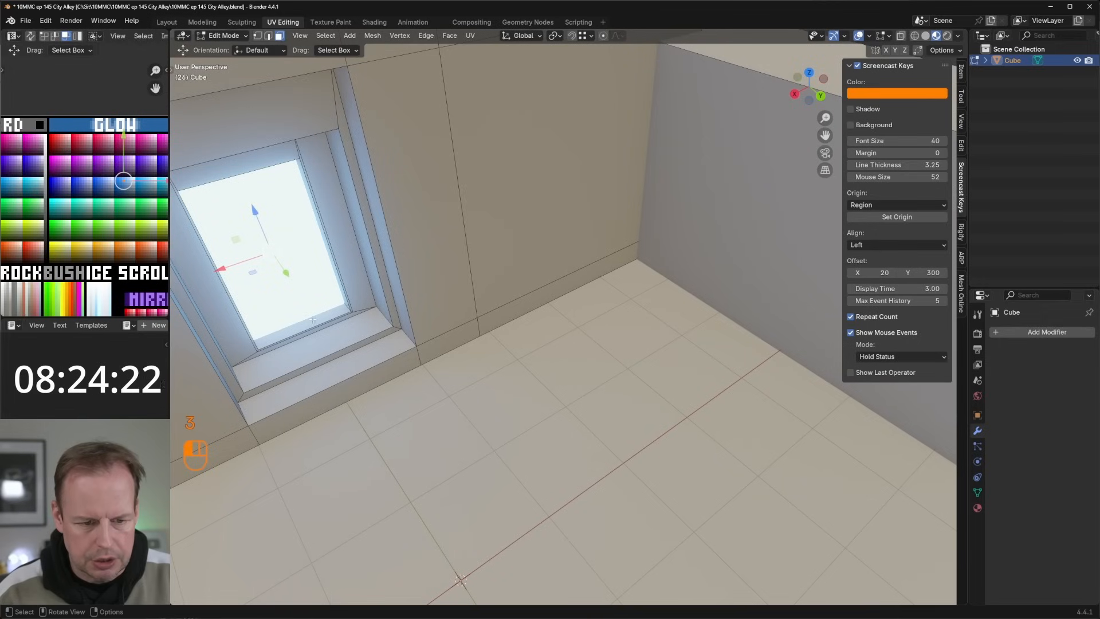
{"action": "left_click", "coordinate": [318, 323]}
{"action": "scroll", "coordinate": [364, 292], "scroll_direction": "down", "scroll_amount": 1}
{"action": "key", "text": "shift+d"}
{"action": "right_click", "coordinate": [365, 292]}
{"action": "key", "text": "s"}
{"action": "left_click", "coordinate": [374, 286]}
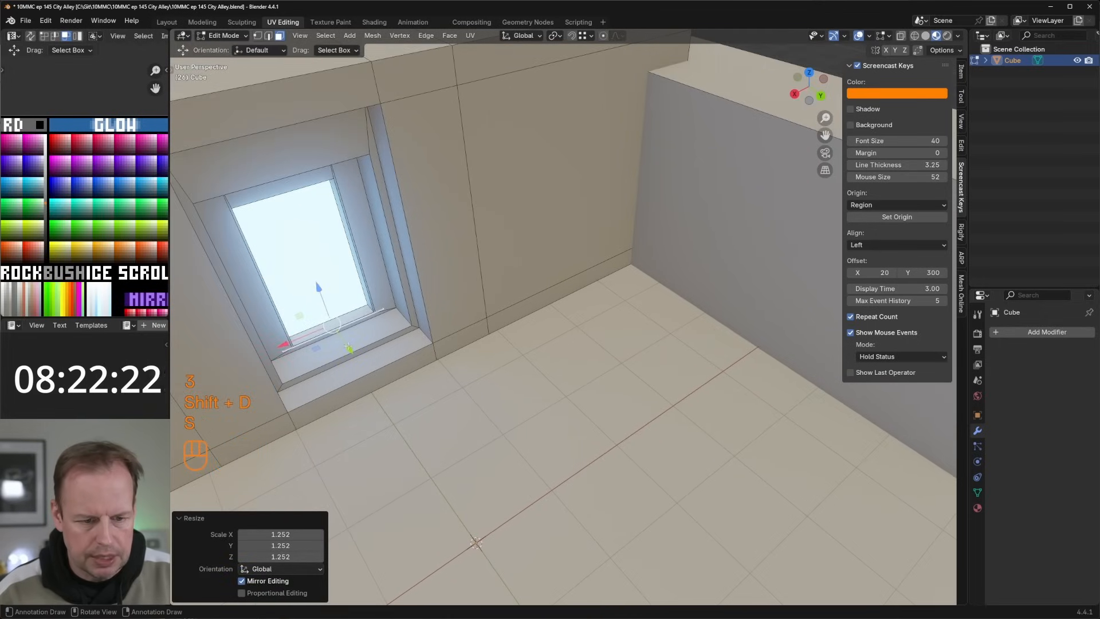
Step: Shift the copied face about -0.11 m along Y and extrude it about 0.17 m upward into a bar
{"action": "left_click_drag", "start_coordinate": [350, 346], "coordinate": [346, 342]}
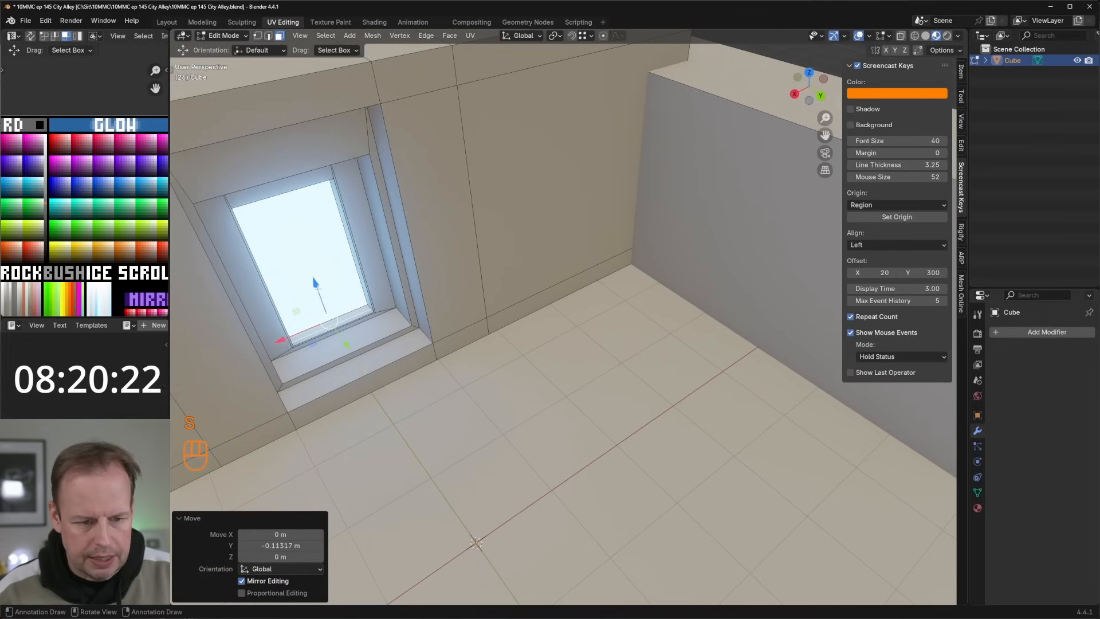
{"action": "key", "text": "ctrl+z"}
{"action": "key", "text": "e"}
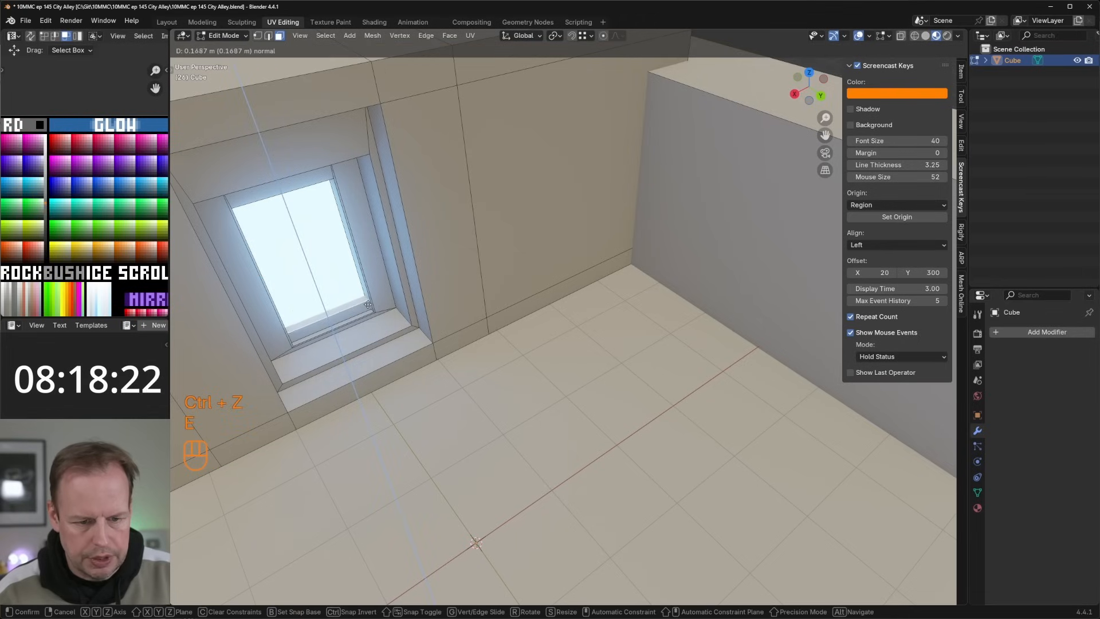
{"action": "left_click", "coordinate": [367, 306]}
Step: Select the whole linked bar and move it about -0.04 m along Y
{"action": "key", "text": "l"}
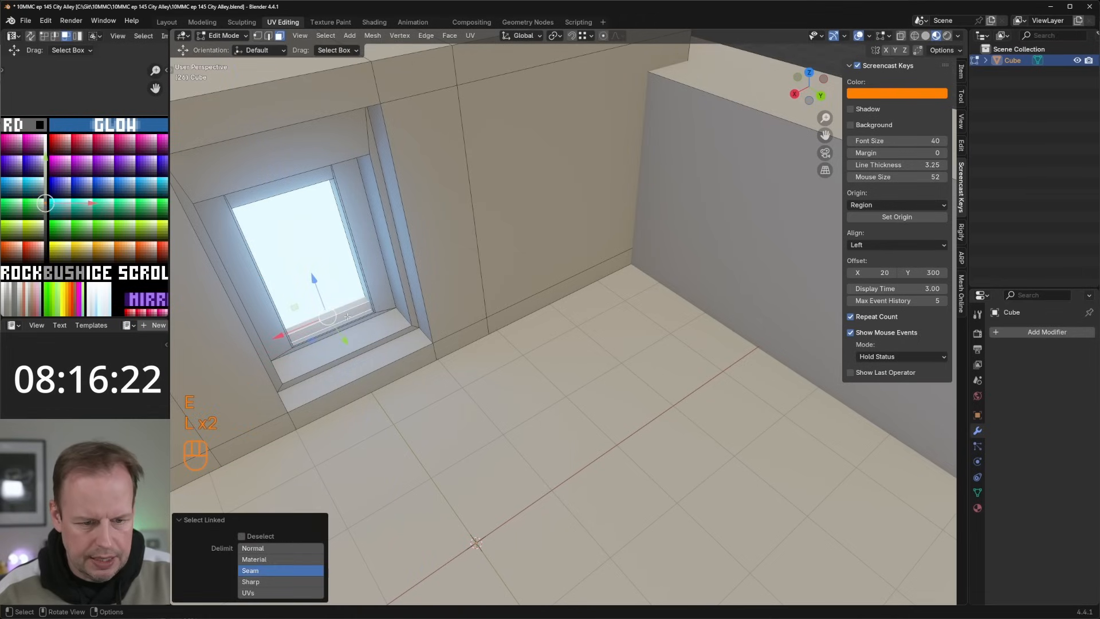
{"action": "left_click_drag", "start_coordinate": [342, 340], "coordinate": [343, 338]}
{"action": "middle_click_drag", "start_coordinate": [343, 338], "coordinate": [410, 303]}
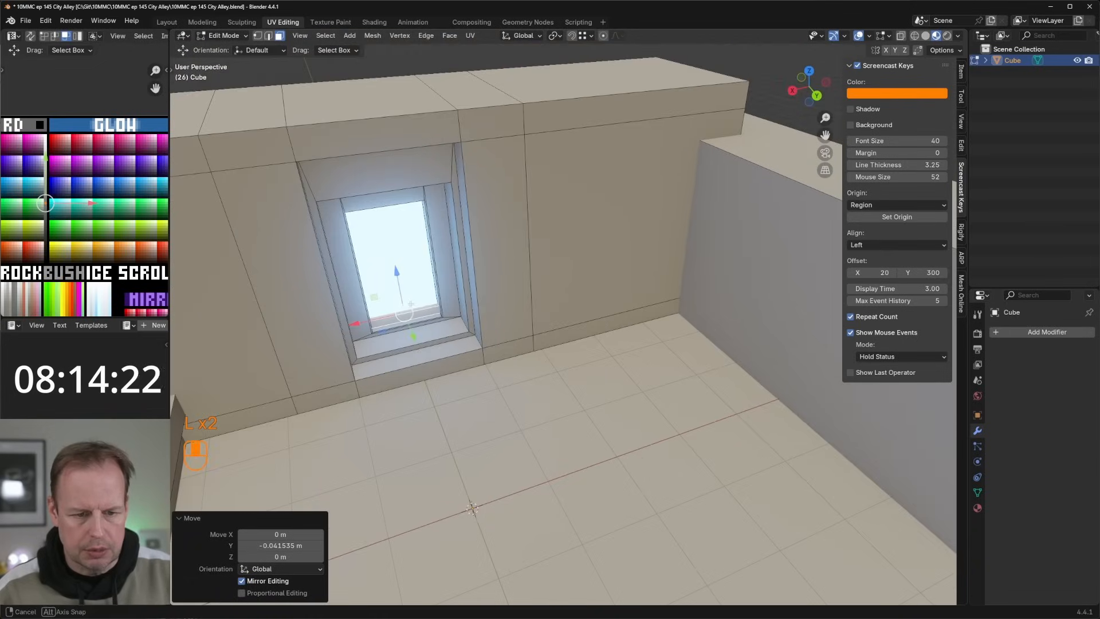
{"action": "key", "text": "ctrl+z"}
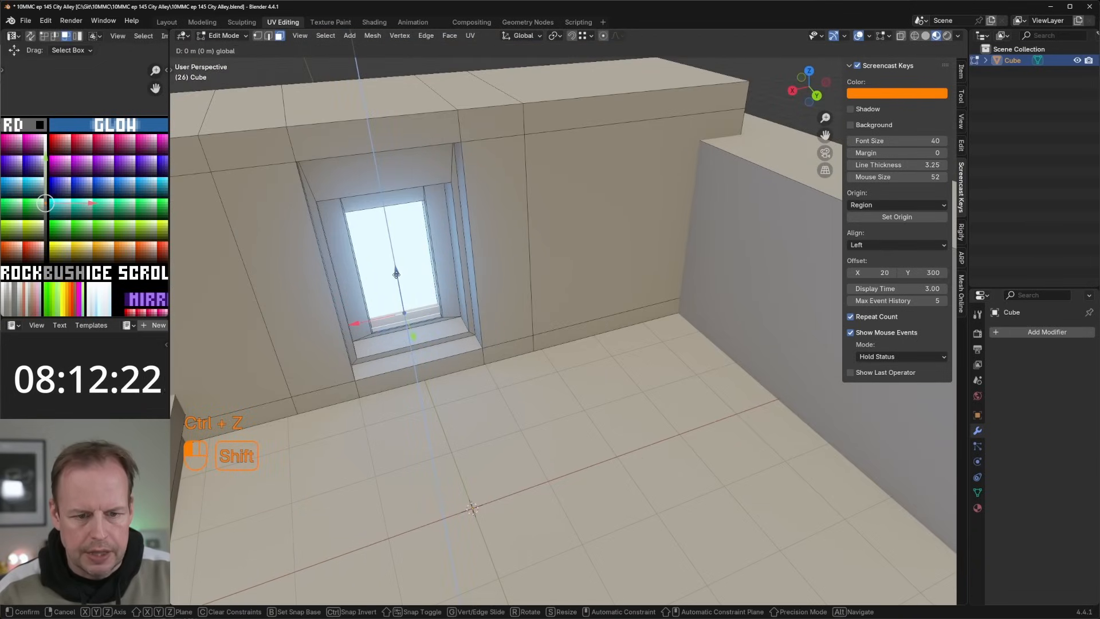
Step: Duplicate the bar about 0.59 m higher and scale the copy to 1.795 along Z
{"action": "key", "text": "shift+d"}
{"action": "right_click", "coordinate": [435, 255]}
{"action": "left_click_drag", "start_coordinate": [396, 274], "coordinate": [391, 240]}
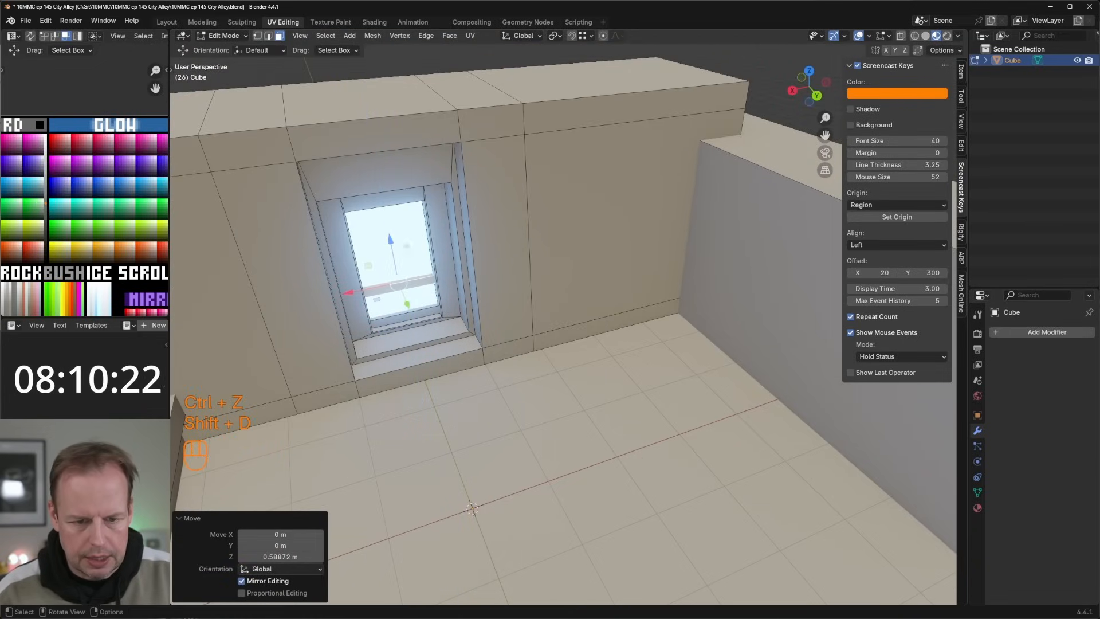
{"action": "key", "text": "s"}
{"action": "key", "text": "z"}
{"action": "left_click", "coordinate": [424, 235]}
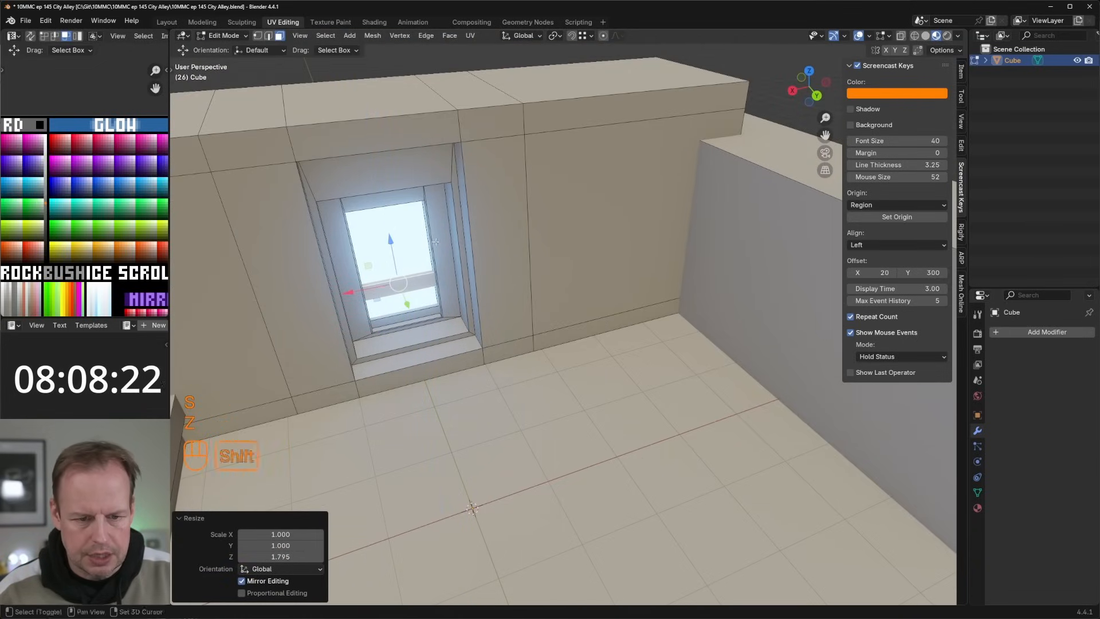
Step: Duplicate the taller bar about 0.45 m upward, and place another copy about 0.81 m above that one
{"action": "key", "text": "shift+d"}
{"action": "key", "text": "z"}
{"action": "left_click", "coordinate": [429, 217], "text": "shift"}
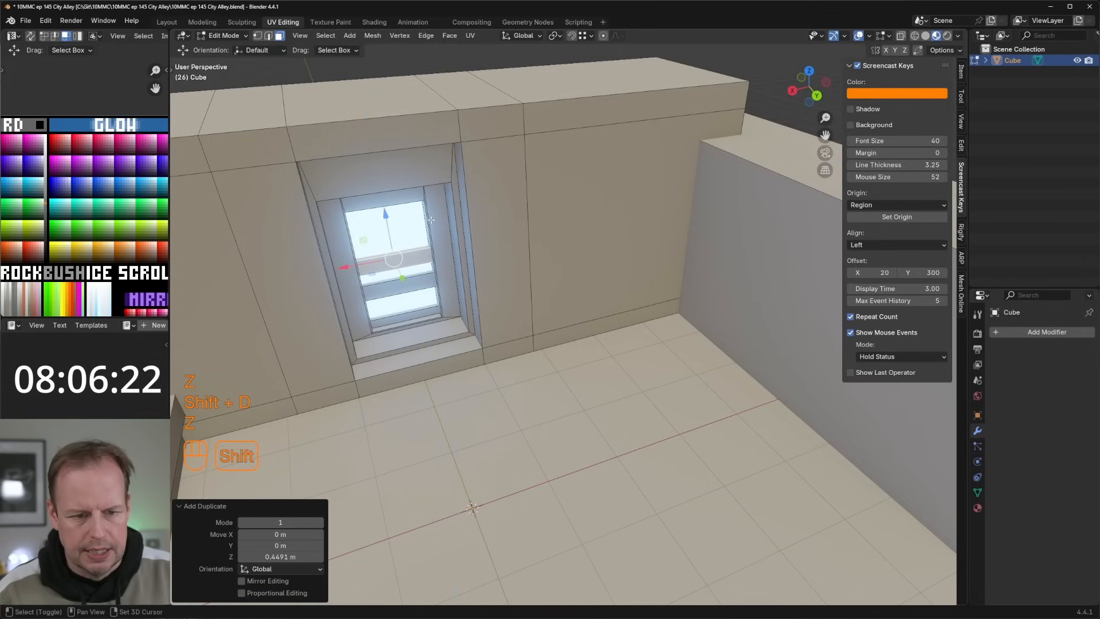
{"action": "key", "text": "shift+d"}
{"action": "right_click", "coordinate": [430, 221]}
{"action": "left_click_drag", "start_coordinate": [387, 222], "coordinate": [378, 177]}
{"action": "scroll", "coordinate": [533, 262], "scroll_direction": "down", "scroll_amount": 4}
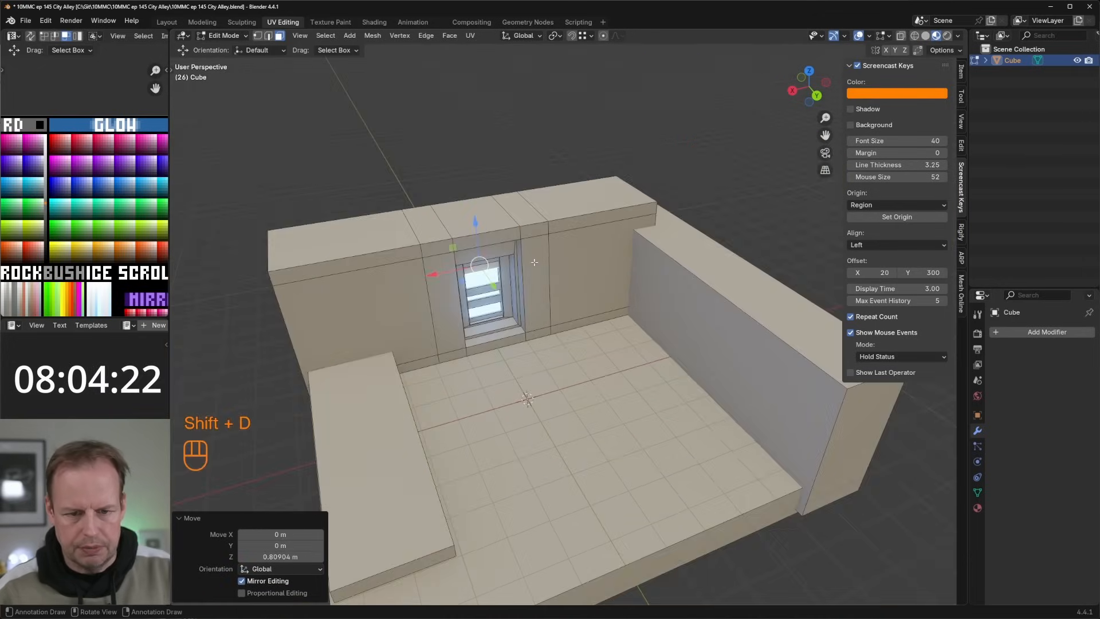
Step: Add two evenly spaced vertical loop cuts to the door wall's end section behind the low ledge
{"action": "middle_click_drag", "start_coordinate": [534, 262], "coordinate": [453, 266]}
{"action": "key", "text": "ctrl+r"}
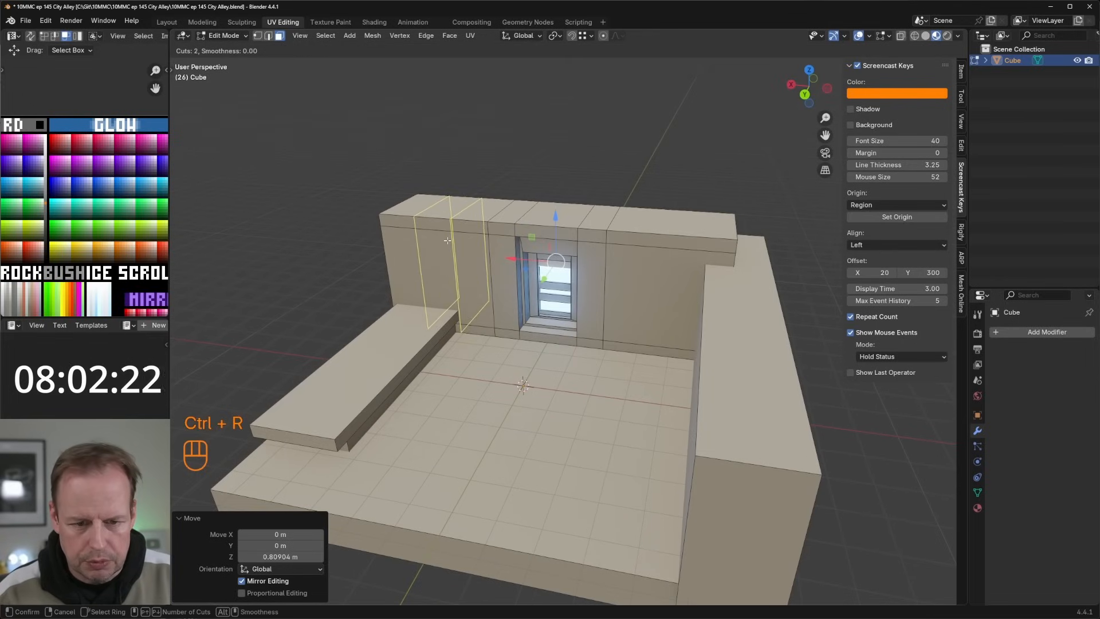
{"action": "left_click", "coordinate": [448, 240]}
{"action": "right_click", "coordinate": [447, 238]}
{"action": "right_click", "coordinate": [446, 232]}
{"action": "key", "text": "Escape"}
{"action": "left_click", "coordinate": [447, 270]}
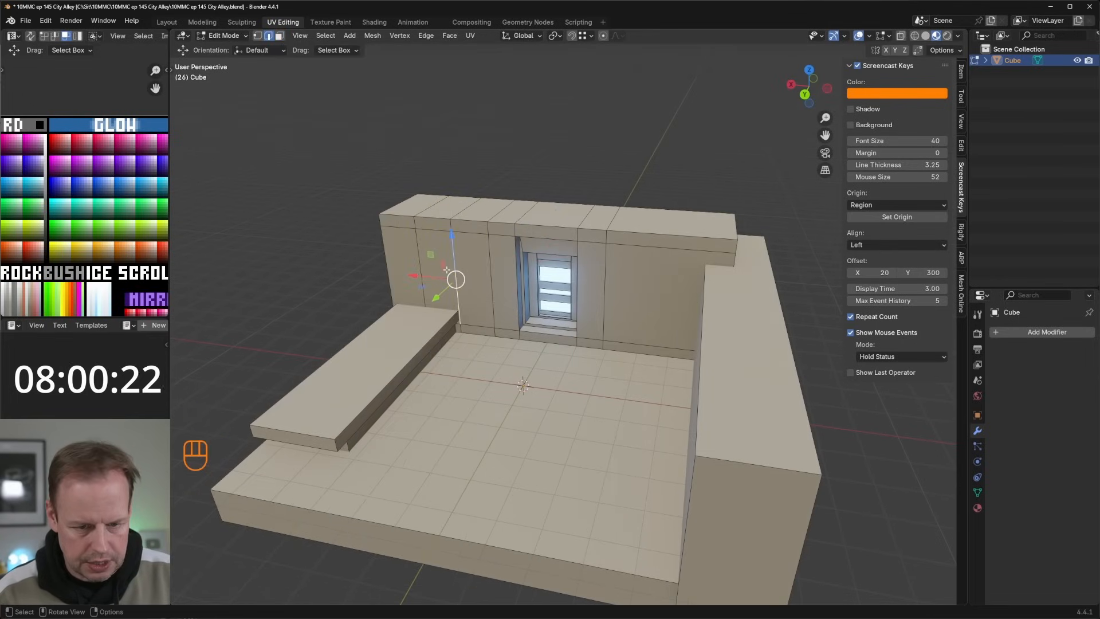
{"action": "key", "text": "3"}
{"action": "left_click", "coordinate": [446, 270]}
{"action": "key", "text": "d"}
{"action": "key", "text": "s"}
{"action": "key", "text": "x"}
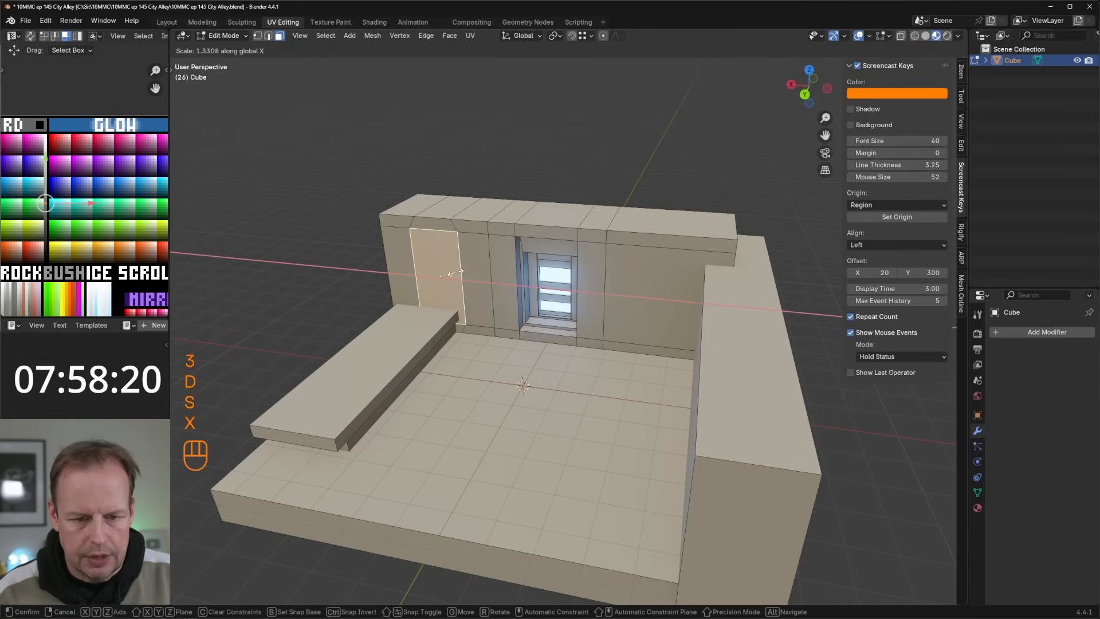
{"action": "right_click", "coordinate": [456, 273]}
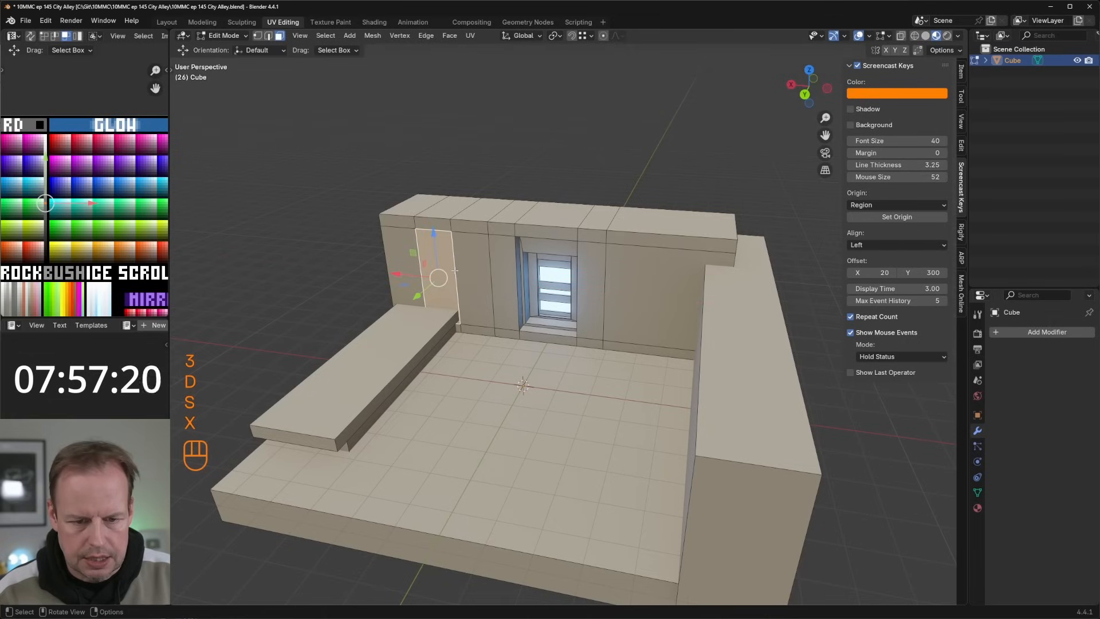
Step: Select the ring of faces between the new loop cuts and widen it to about 1.56 along X
{"action": "key", "text": "3"}
{"action": "key", "text": "a"}
{"action": "key", "text": "a"}
{"action": "left_click", "coordinate": [439, 225], "text": "alt"}
{"action": "key", "text": "s"}
{"action": "key", "text": "x"}
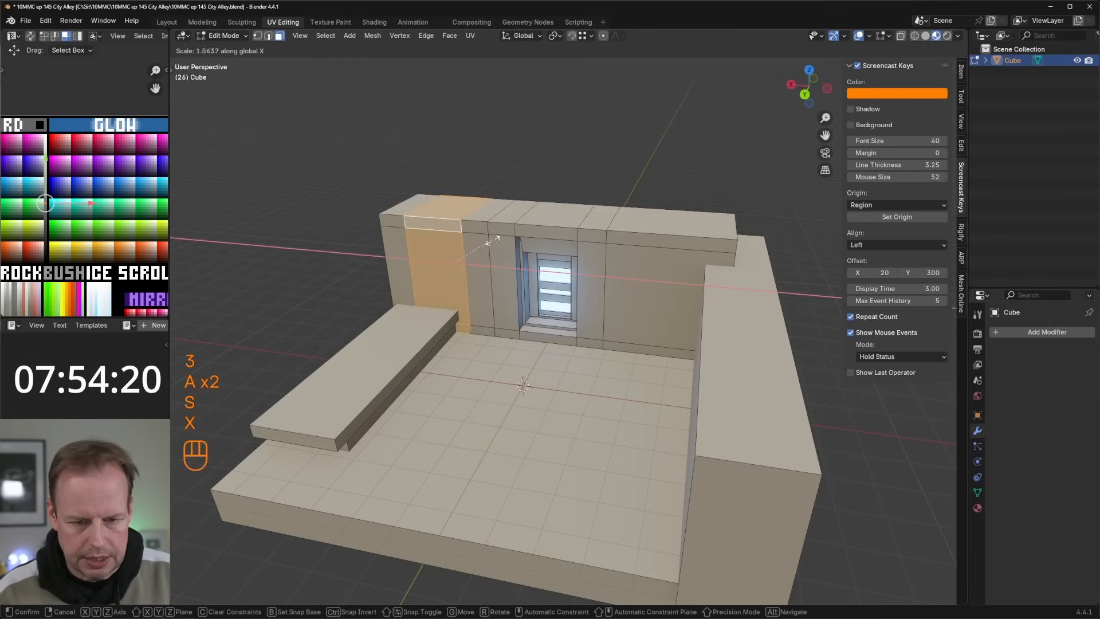
{"action": "left_click", "coordinate": [492, 241]}
Step: Recess the widened front panel behind the ledge by extruding it into the wall
{"action": "mouse_move", "coordinate": [442, 269]}
{"action": "middle_mouse_down"}
{"action": "mouse_move", "coordinate": [438, 260]}
{"action": "mouse_move", "coordinate": [481, 269]}
{"action": "mouse_move", "coordinate": [463, 271]}
{"action": "middle_mouse_up"}
{"action": "key", "text": "e"}
{"action": "left_click", "coordinate": [493, 287]}
{"action": "left_click", "coordinate": [505, 347]}
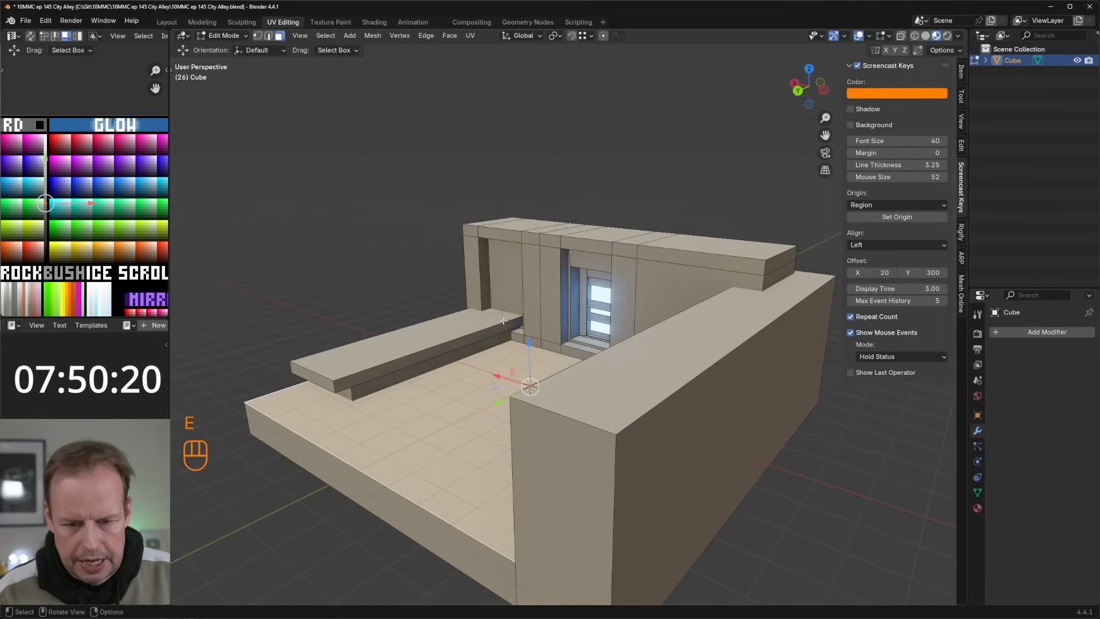
{"action": "left_click", "coordinate": [504, 317]}
{"action": "middle_click_drag", "start_coordinate": [512, 315], "coordinate": [532, 324]}
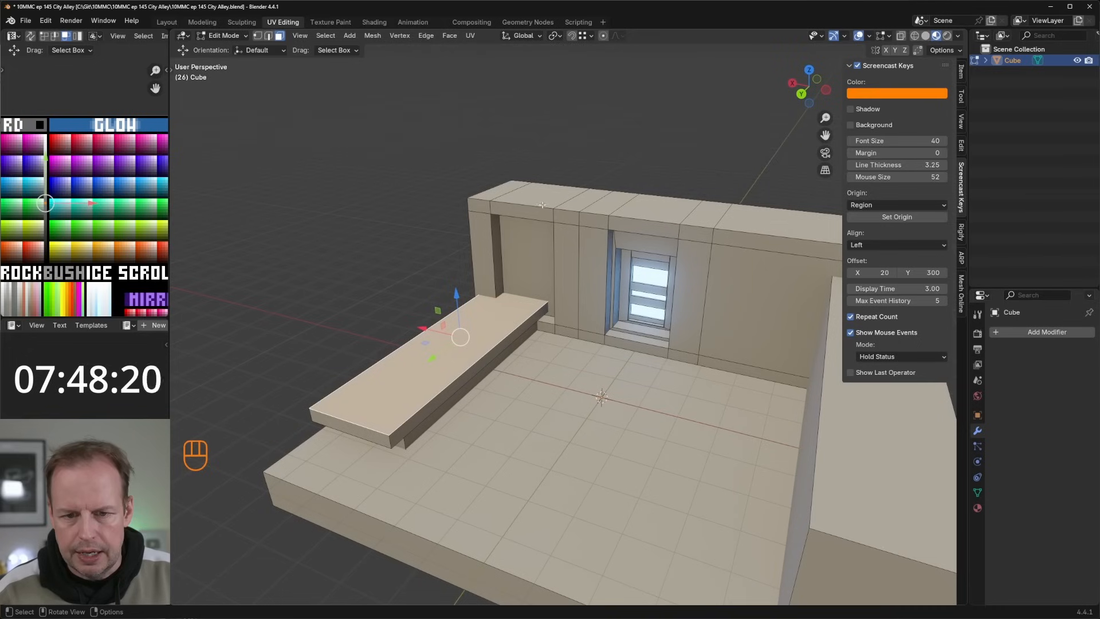
Step: Extrude the wall's top faces from the ledge end up to the doorway upward into a tall block
{"action": "left_click", "coordinate": [542, 203]}
{"action": "left_click", "coordinate": [596, 197], "text": "ctrl"}
{"action": "key", "text": "e"}
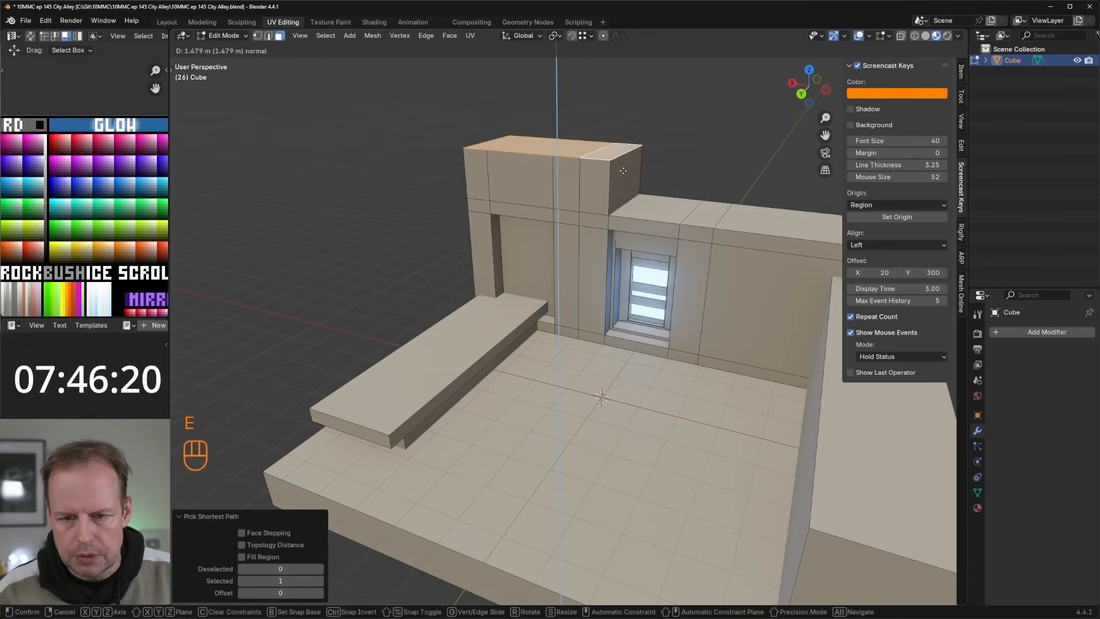
{"action": "left_click", "coordinate": [623, 123]}
{"action": "left_click", "coordinate": [530, 181]}
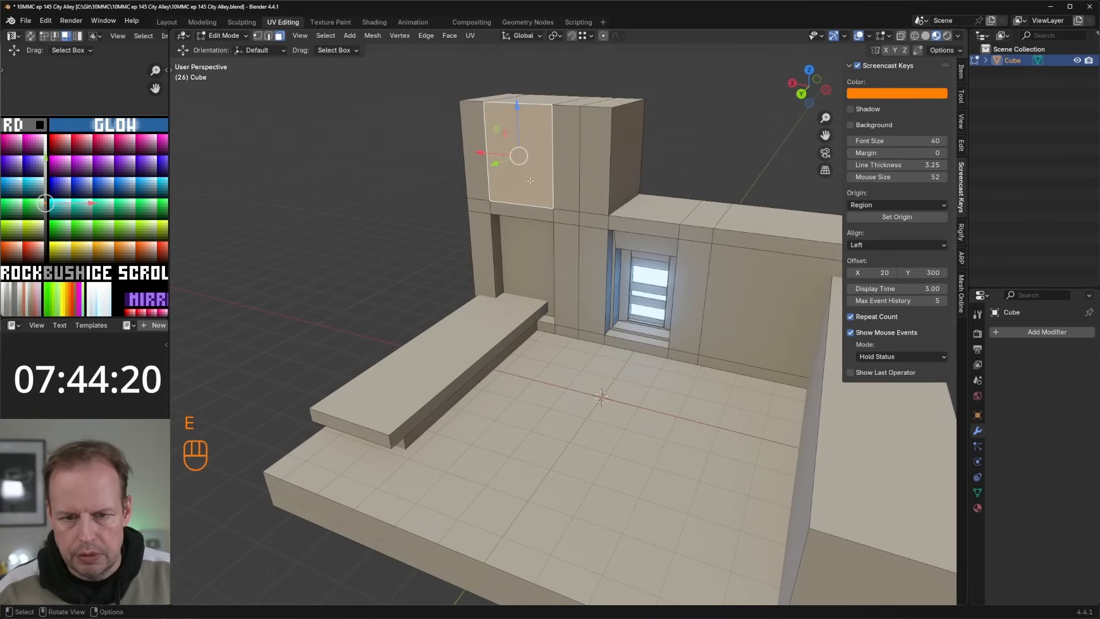
Step: Duplicate the remaining top faces, set the copy back from the wall's front edge, and extrude it about 2.05 m upward
{"action": "middle_click_drag", "start_coordinate": [703, 190], "coordinate": [682, 219], "text": "shift"}
{"action": "left_click", "coordinate": [683, 222]}
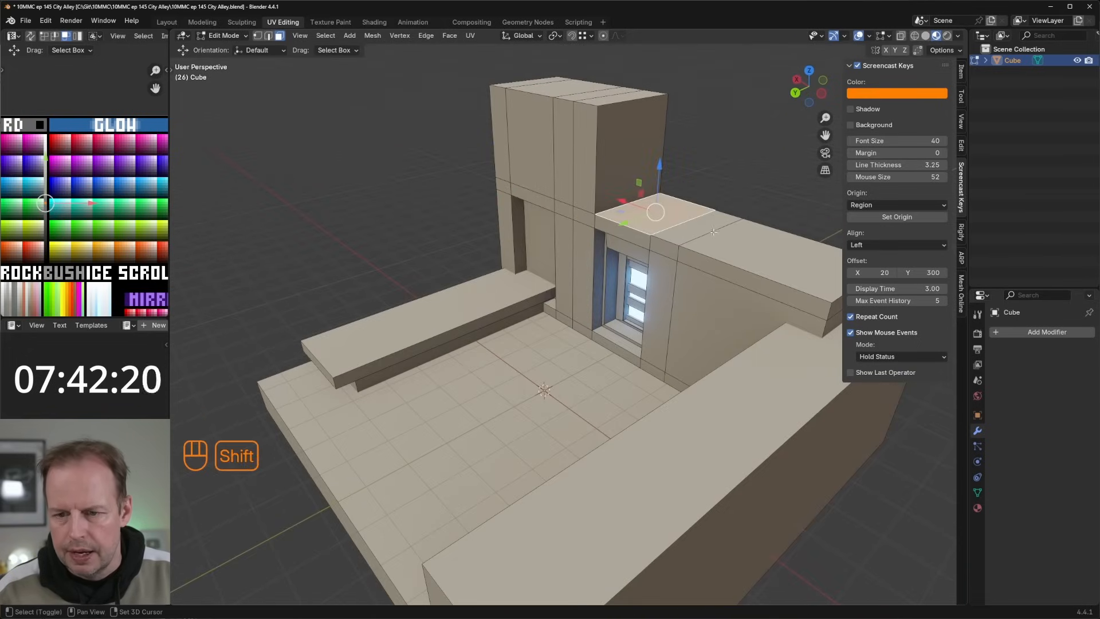
{"action": "left_click", "coordinate": [710, 230], "text": "shift"}
{"action": "left_click", "coordinate": [739, 238], "text": "shift"}
{"action": "key", "text": "shift+d"}
{"action": "right_click", "coordinate": [707, 235]}
{"action": "left_click_drag", "start_coordinate": [685, 246], "coordinate": [700, 239]}
{"action": "key", "text": "e"}
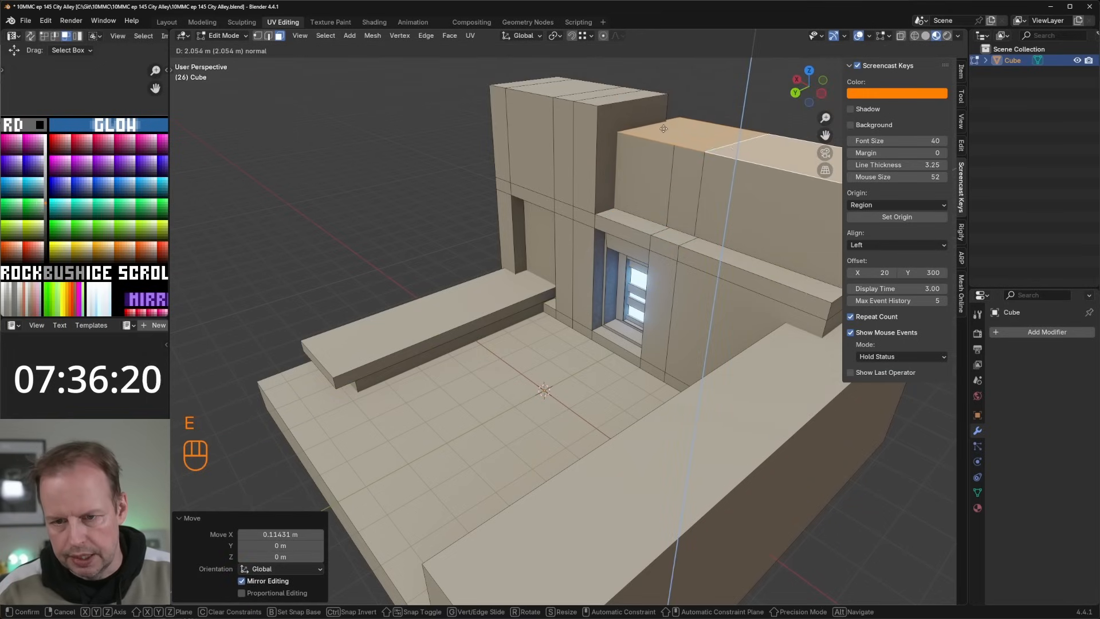
{"action": "left_click", "coordinate": [664, 129]}
Step: Duplicate and rescale the wall-top face above the doorway, and move the copy about -0.76 m along Y
{"action": "scroll", "coordinate": [548, 187], "scroll_direction": "down", "scroll_amount": 2}
{"action": "scroll", "coordinate": [590, 214], "scroll_direction": "up", "scroll_amount": 4}
{"action": "middle_click_drag", "start_coordinate": [548, 187], "coordinate": [427, 394], "text": "shift"}
{"action": "left_click", "coordinate": [422, 238]}
{"action": "key", "text": "shift+d"}
{"action": "right_click", "coordinate": [422, 238]}
{"action": "key", "text": "s"}
{"action": "left_click", "coordinate": [553, 224]}
{"action": "key", "text": "g"}
{"action": "key", "text": "y"}
{"action": "left_click_drag", "start_coordinate": [376, 372], "coordinate": [376, 373]}
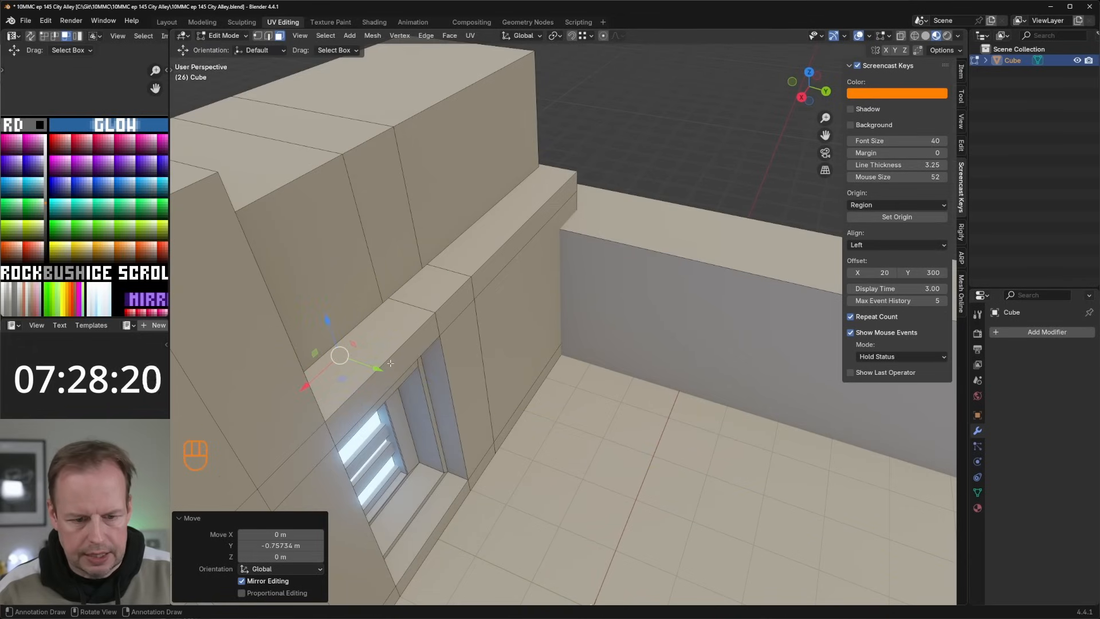
Step: Extrude the copied face into a block above the doorway and raise its top face
{"action": "key", "text": "e"}
{"action": "left_click", "coordinate": [451, 405]}
{"action": "key", "text": "3"}
{"action": "left_click", "coordinate": [374, 332]}
{"action": "left_click_drag", "start_coordinate": [357, 316], "coordinate": [346, 283]}
{"action": "middle_click_drag", "start_coordinate": [345, 283], "coordinate": [504, 217], "text": "shift"}
Step: Extrude the block's front face about 0.5 m outward over the door and lower the block's top
{"action": "left_click", "coordinate": [456, 193]}
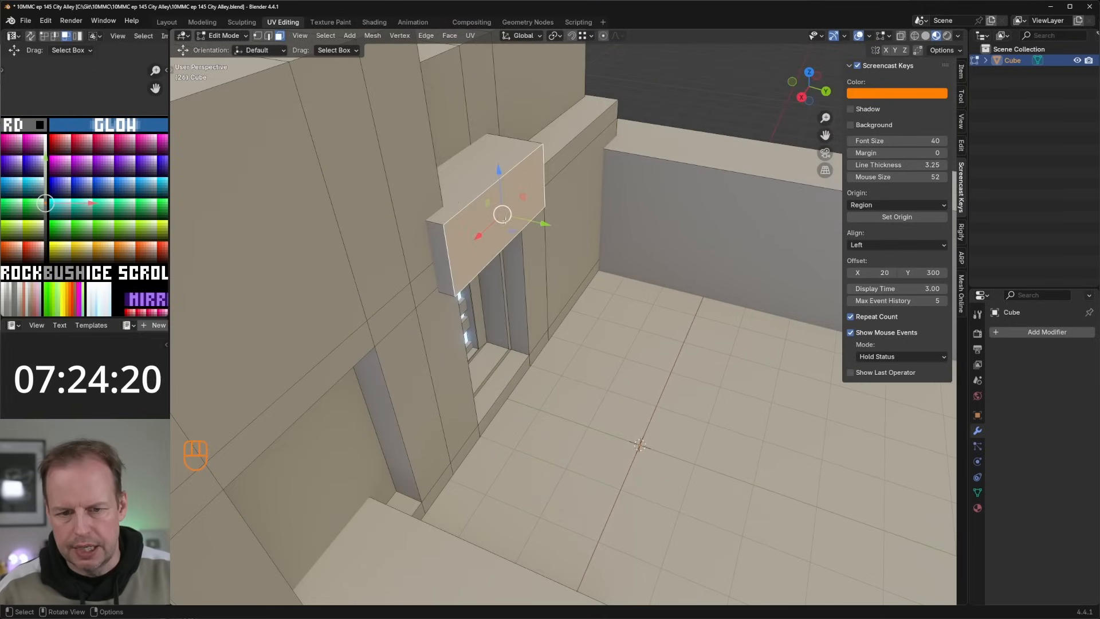
{"action": "key", "text": "e"}
{"action": "left_click", "coordinate": [534, 228]}
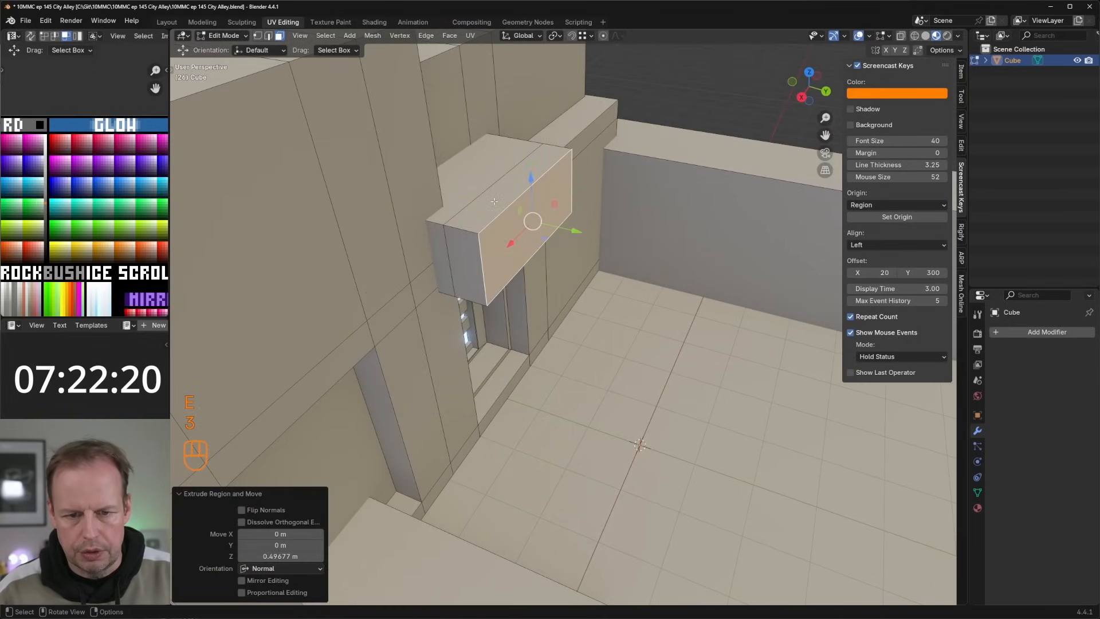
{"action": "left_click", "coordinate": [466, 179], "text": "shift"}
{"action": "left_click_drag", "start_coordinate": [485, 132], "coordinate": [487, 165]}
Step: Extrude the door canopy's top faces upward and move the new front edge back to give the canopy a sloped upper front
{"action": "key", "text": "2"}
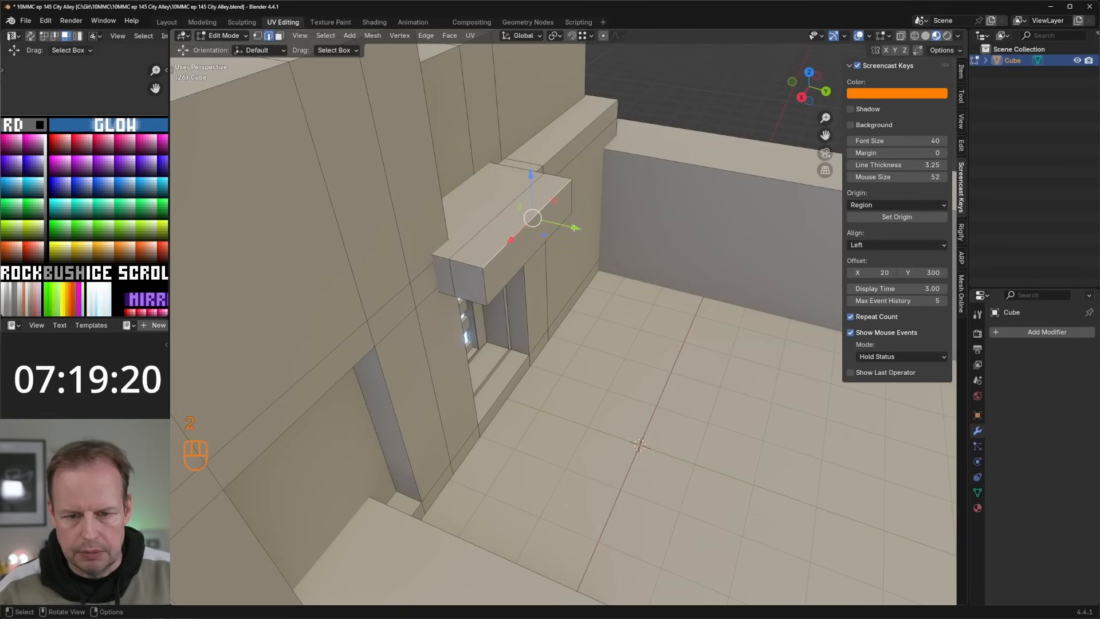
{"action": "key", "text": "ctrl+z"}
{"action": "key", "text": "3"}
{"action": "left_click", "coordinate": [501, 224], "text": "shift"}
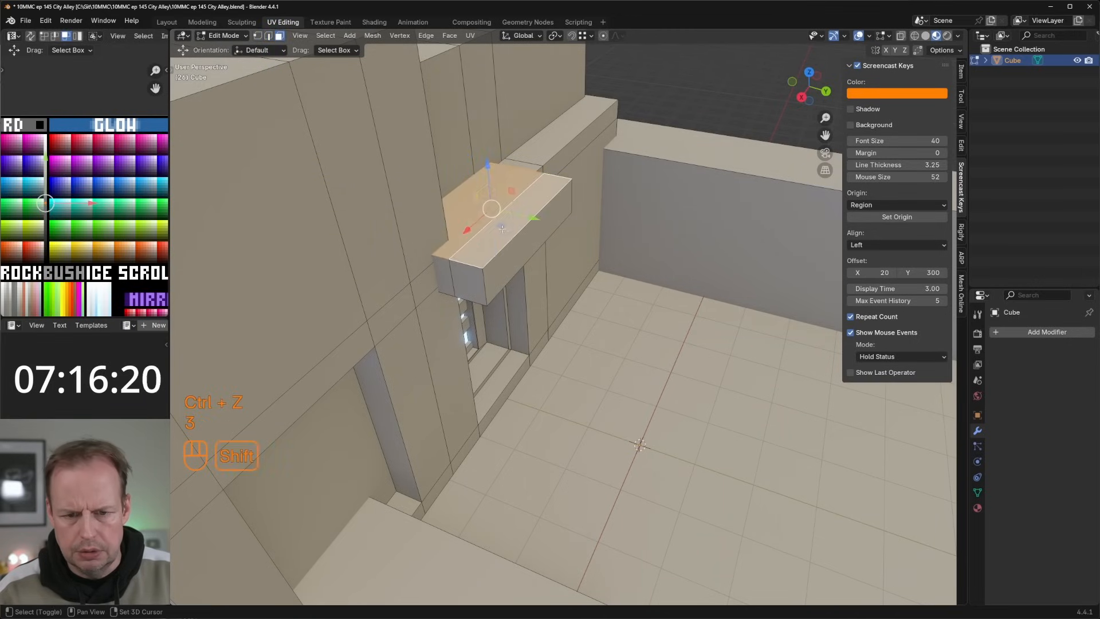
{"action": "key", "text": "e"}
{"action": "left_click", "coordinate": [502, 204]}
{"action": "key", "text": "2"}
{"action": "left_click_drag", "start_coordinate": [556, 204], "coordinate": [540, 200]}
{"action": "scroll", "coordinate": [561, 264], "scroll_direction": "down", "scroll_amount": 4}
{"action": "middle_click_drag", "start_coordinate": [578, 292], "coordinate": [504, 271]}
Step: Add two vertical loop cuts to the wall section between the door and the right side wall, and spread them apart along X
{"action": "key", "text": "3"}
{"action": "left_click", "coordinate": [607, 297]}
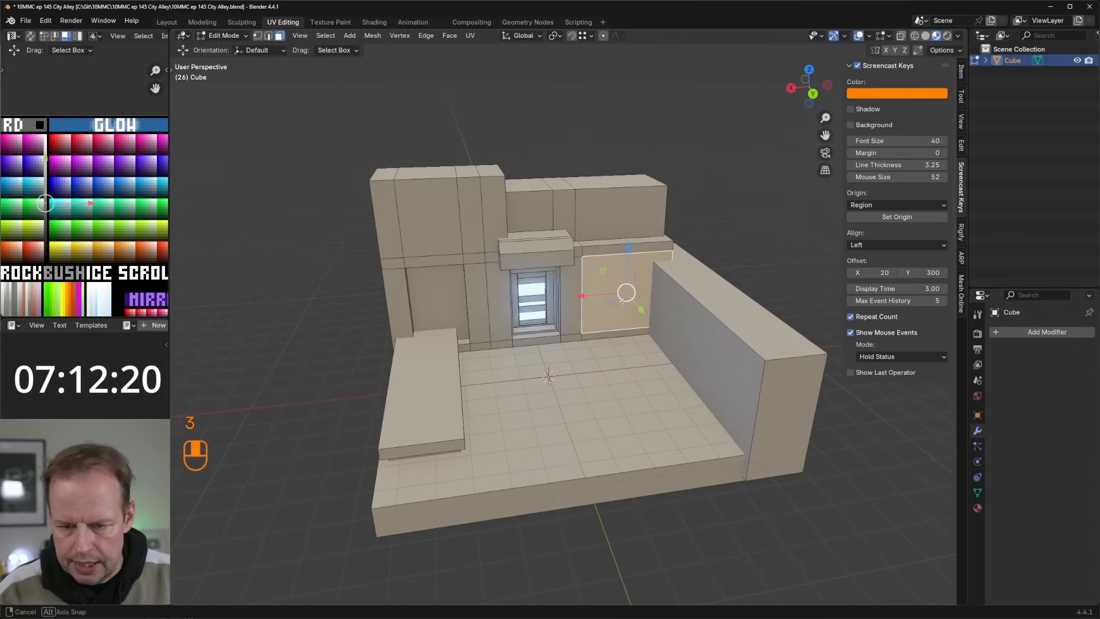
{"action": "key", "text": "ctrl+r"}
{"action": "left_click", "coordinate": [620, 262]}
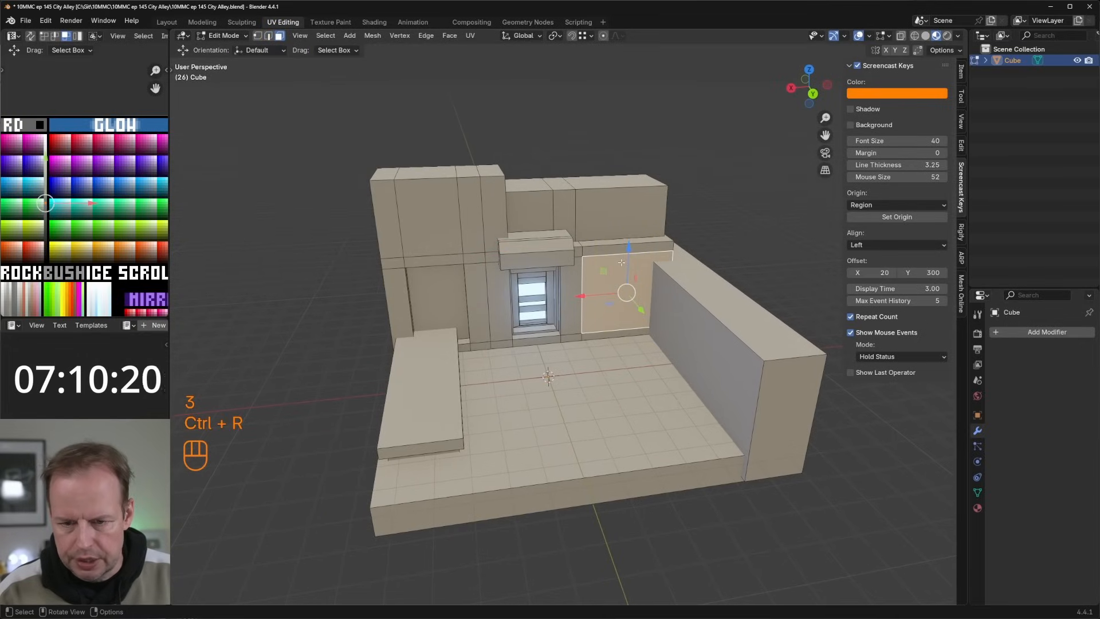
{"action": "right_click", "coordinate": [622, 261]}
{"action": "key", "text": "s"}
{"action": "key", "text": "x"}
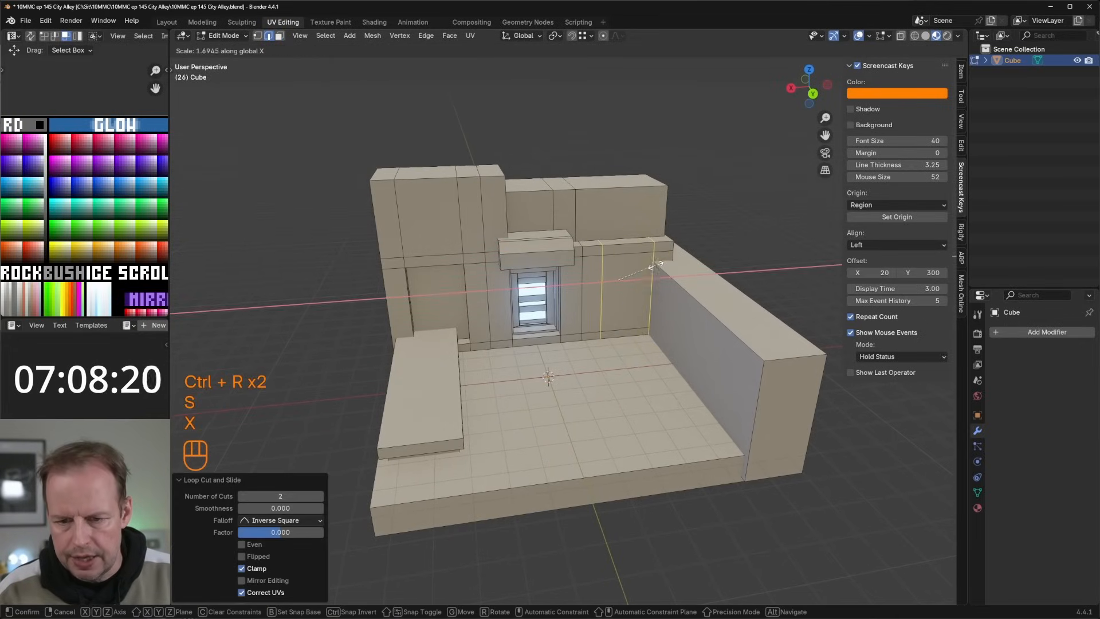
{"action": "left_click", "coordinate": [656, 265]}
{"action": "middle_click_drag", "start_coordinate": [645, 274], "coordinate": [652, 275]}
Step: Extrude the wall face between the two new cuts about 0.34 m inward to form a recess
{"action": "key", "text": "3"}
{"action": "left_click", "coordinate": [624, 291]}
{"action": "left_click", "coordinate": [627, 249], "text": "shift"}
{"action": "middle_click_drag", "start_coordinate": [604, 303], "coordinate": [612, 304]}
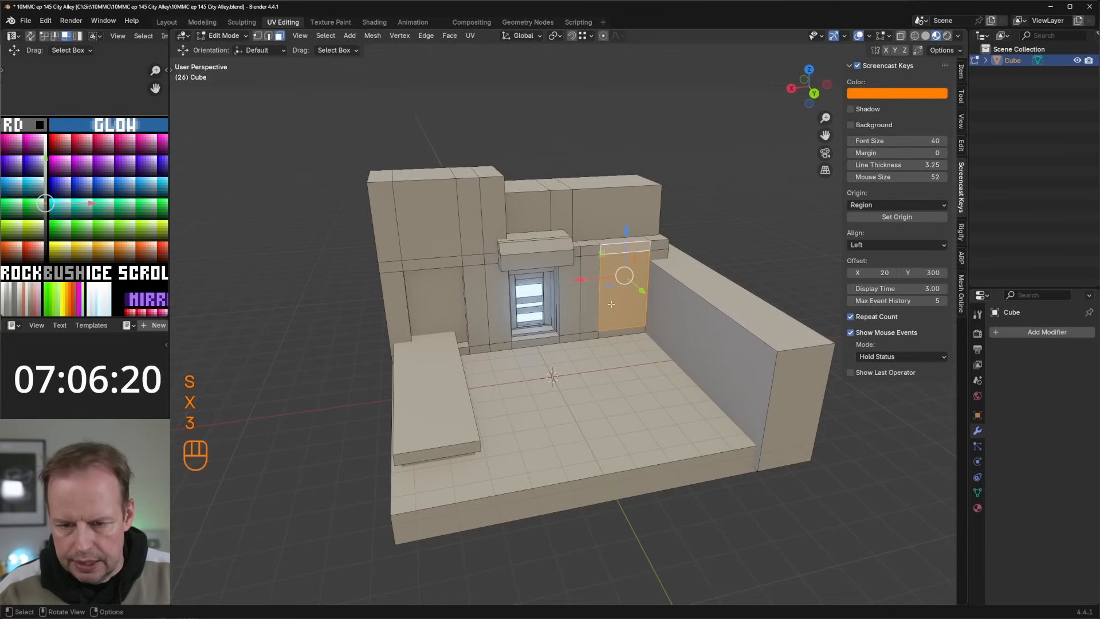
{"action": "key", "text": "e"}
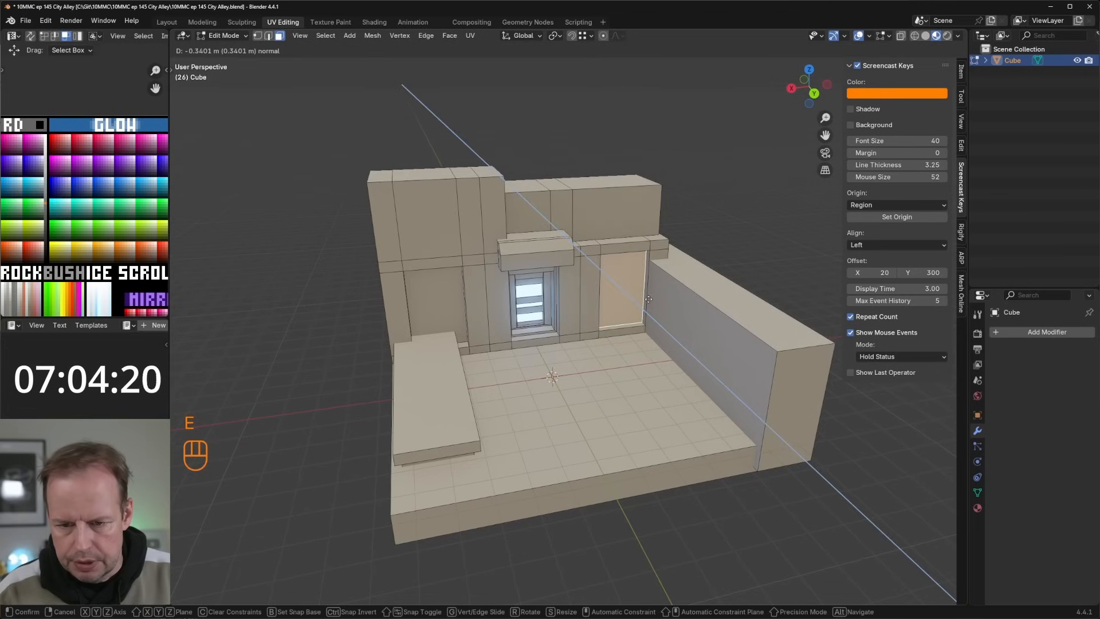
{"action": "left_click", "coordinate": [646, 299]}
{"action": "middle_click_drag", "start_coordinate": [645, 300], "coordinate": [627, 312]}
Step: Duplicate the recess's bottom face, move the copy about -0.1 m along Y, enlarge it and extrude it upward into a ledge
{"action": "left_click", "coordinate": [635, 324]}
{"action": "key", "text": "shift+d"}
{"action": "right_click", "coordinate": [636, 323]}
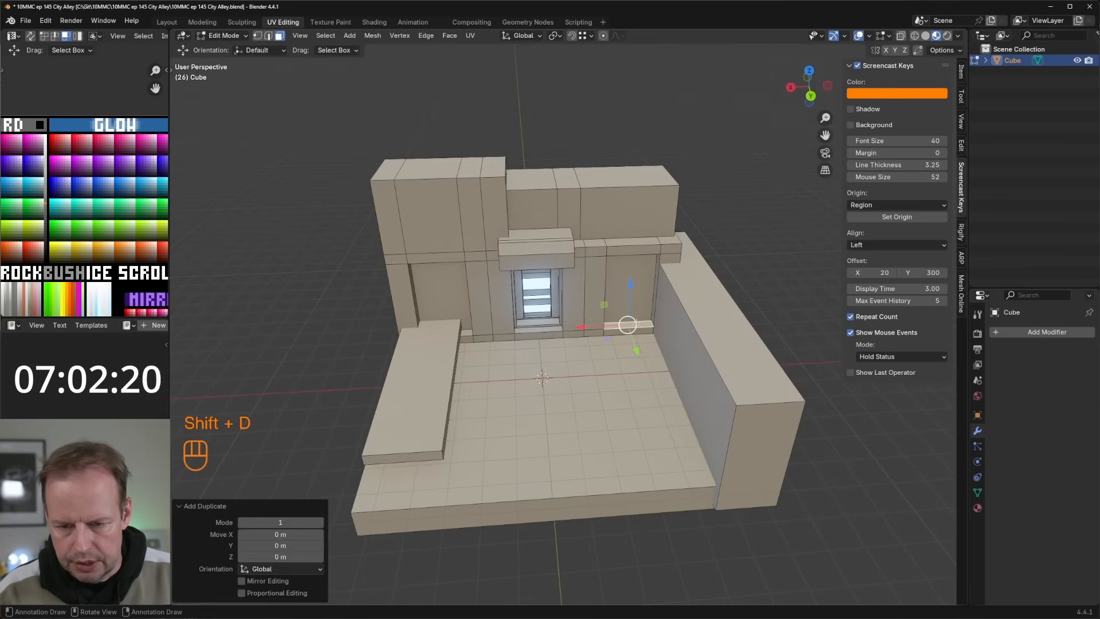
{"action": "left_click_drag", "start_coordinate": [635, 349], "coordinate": [633, 347]}
{"action": "key", "text": "s"}
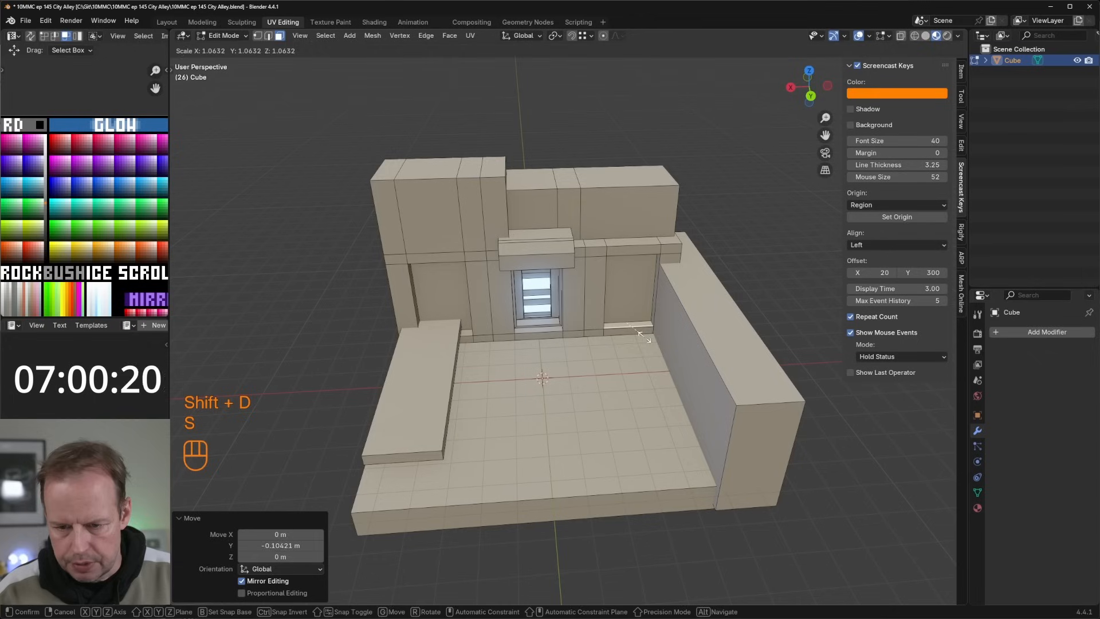
{"action": "left_click", "coordinate": [640, 337]}
{"action": "key", "text": "e"}
{"action": "left_click", "coordinate": [637, 326]}
Step: Duplicate the whole ledge and place the copy about 2 m higher in the same recess
{"action": "left_click", "coordinate": [635, 321]}
{"action": "key", "text": "l"}
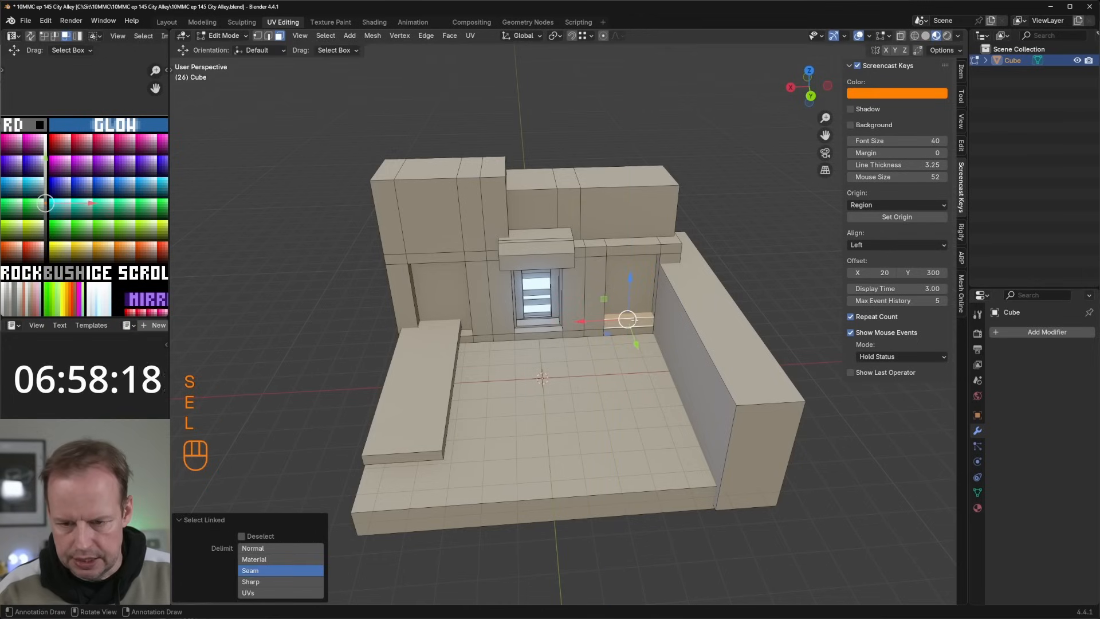
{"action": "key", "text": "shift+d"}
{"action": "key", "text": "z"}
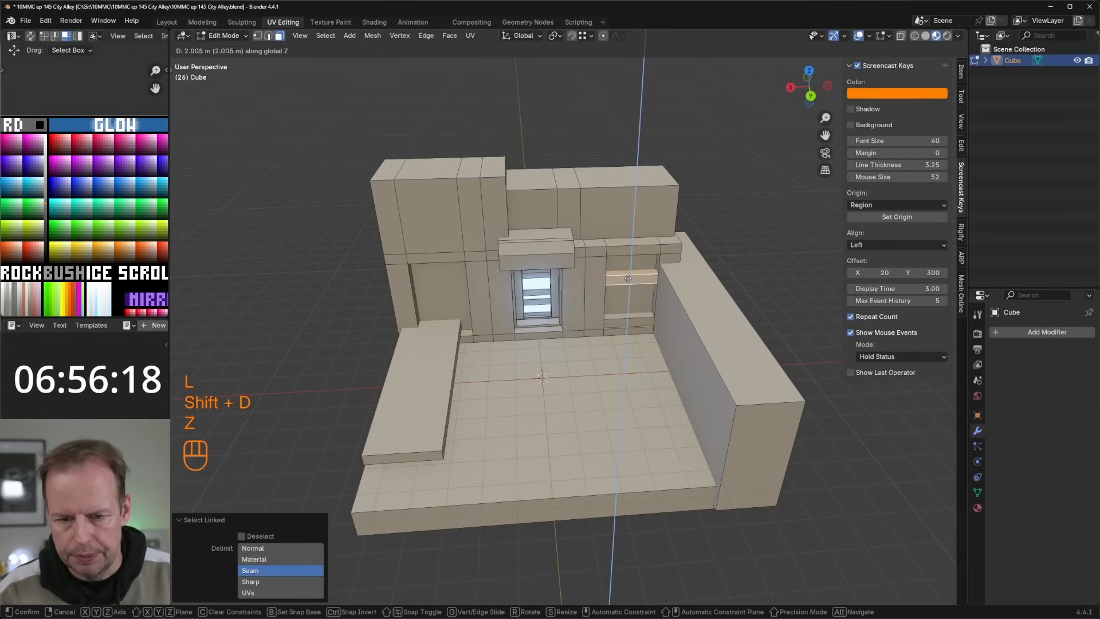
{"action": "left_click", "coordinate": [628, 278]}
{"action": "middle_click_drag", "start_coordinate": [628, 279], "coordinate": [647, 275]}
{"action": "middle_click_drag", "start_coordinate": [648, 275], "coordinate": [656, 281], "text": "shift"}
Step: Add a horizontal loop cut near the top of the tall left wall and select the large face below it
{"action": "left_click", "coordinate": [468, 239]}
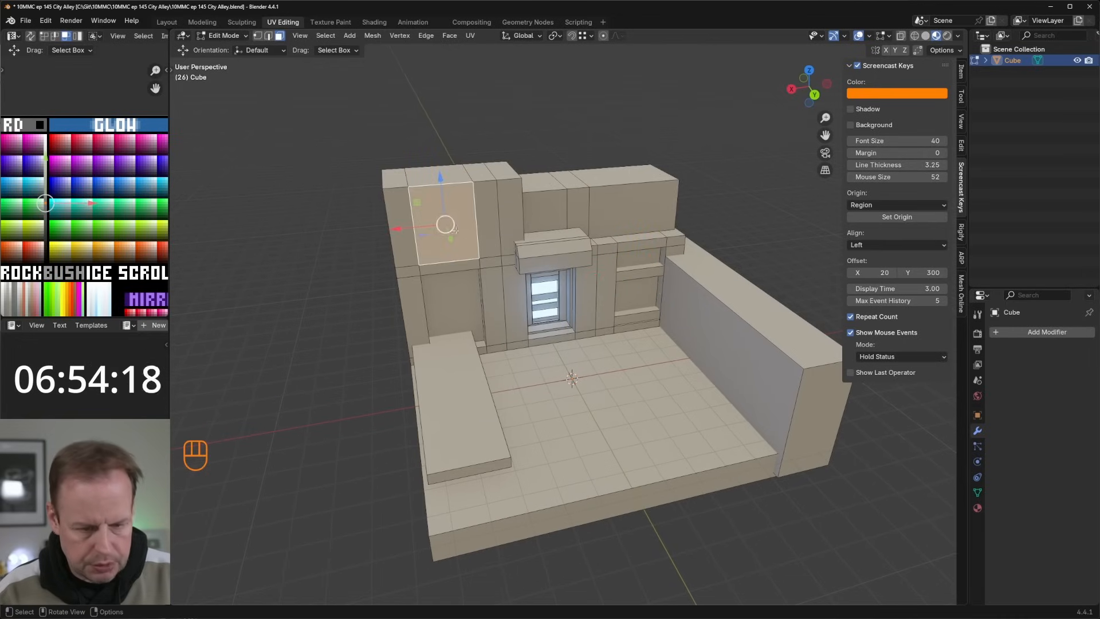
{"action": "key", "text": "ctrl+r"}
{"action": "left_click", "coordinate": [456, 231]}
{"action": "key", "text": "3"}
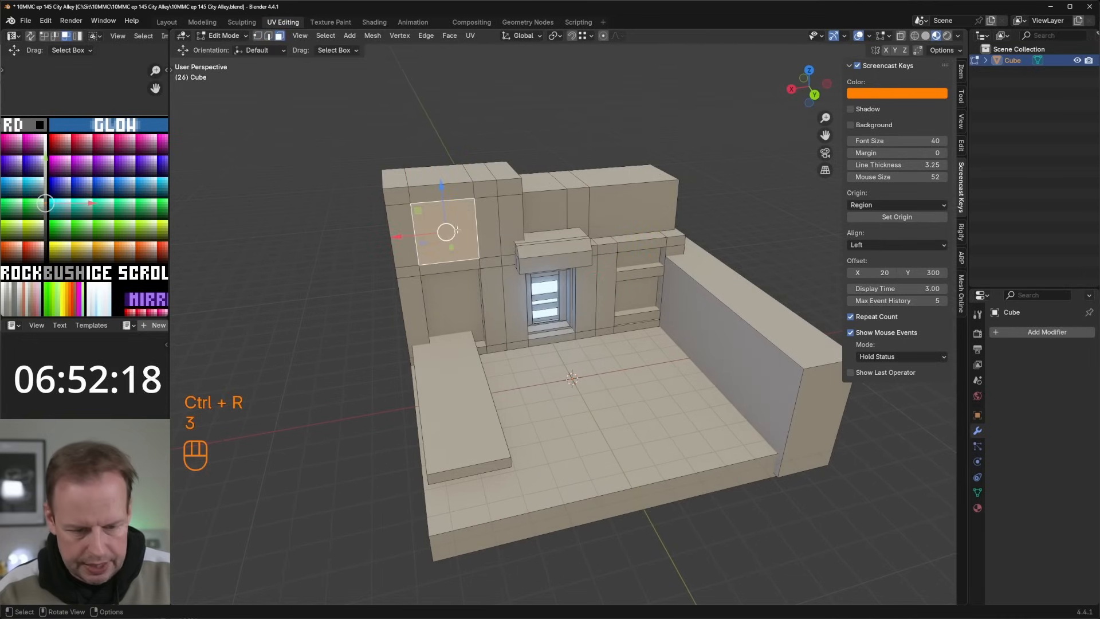
Step: Inset the selected upper wall face about 0.1 m, rescale it along X and extrude it inward as a window recess
{"action": "key", "text": "i"}
{"action": "left_click", "coordinate": [511, 243]}
{"action": "key", "text": "s"}
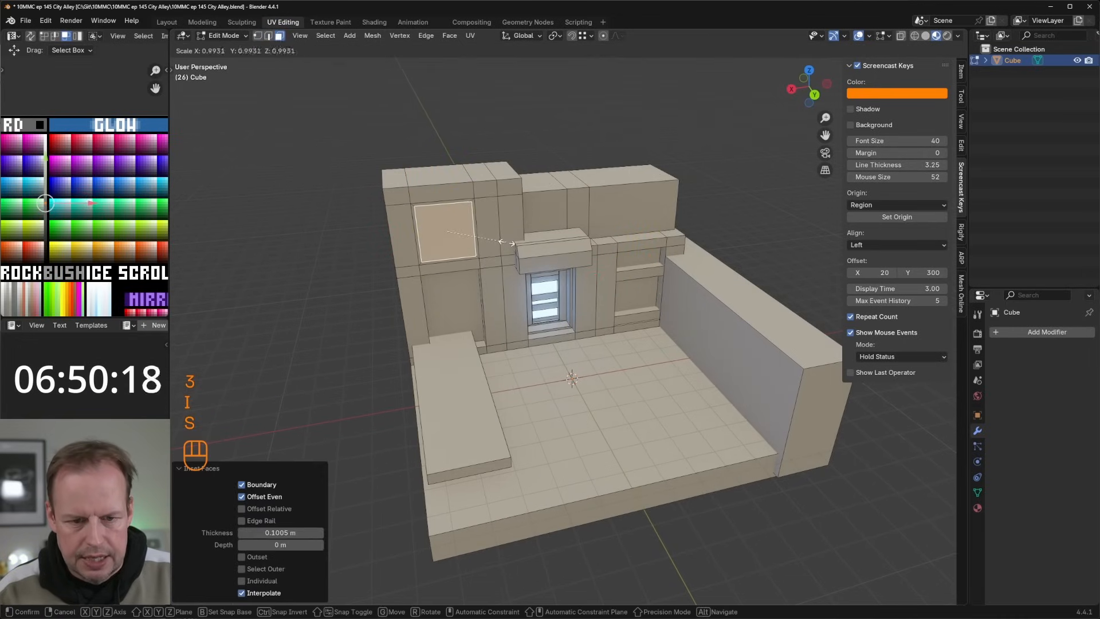
{"action": "key", "text": "x"}
{"action": "left_click", "coordinate": [510, 245]}
{"action": "middle_click_drag", "start_coordinate": [510, 244], "coordinate": [508, 247]}
{"action": "key", "text": "e"}
{"action": "left_click", "coordinate": [500, 250]}
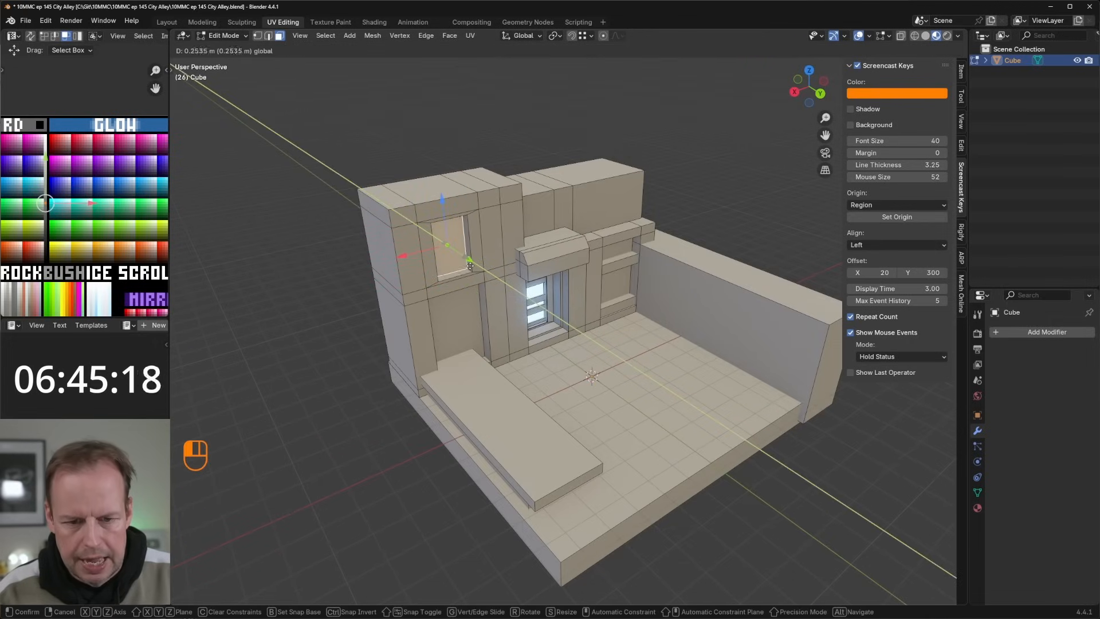
Step: Duplicate the window recess's bottom face, rescale the copy and move it about -0.025 m along Y
{"action": "left_click_drag", "start_coordinate": [469, 266], "coordinate": [470, 266]}
{"action": "left_click", "coordinate": [458, 275]}
{"action": "key", "text": "shift+d"}
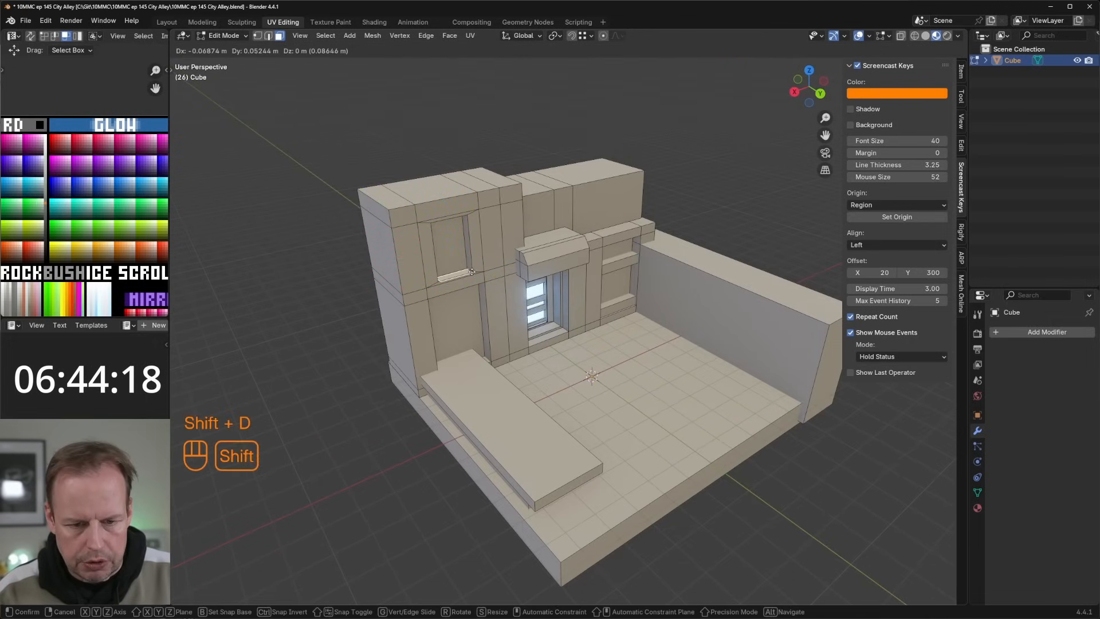
{"action": "right_click", "coordinate": [477, 279]}
{"action": "key", "text": "s"}
{"action": "left_click", "coordinate": [485, 282]}
{"action": "left_click", "coordinate": [468, 275]}
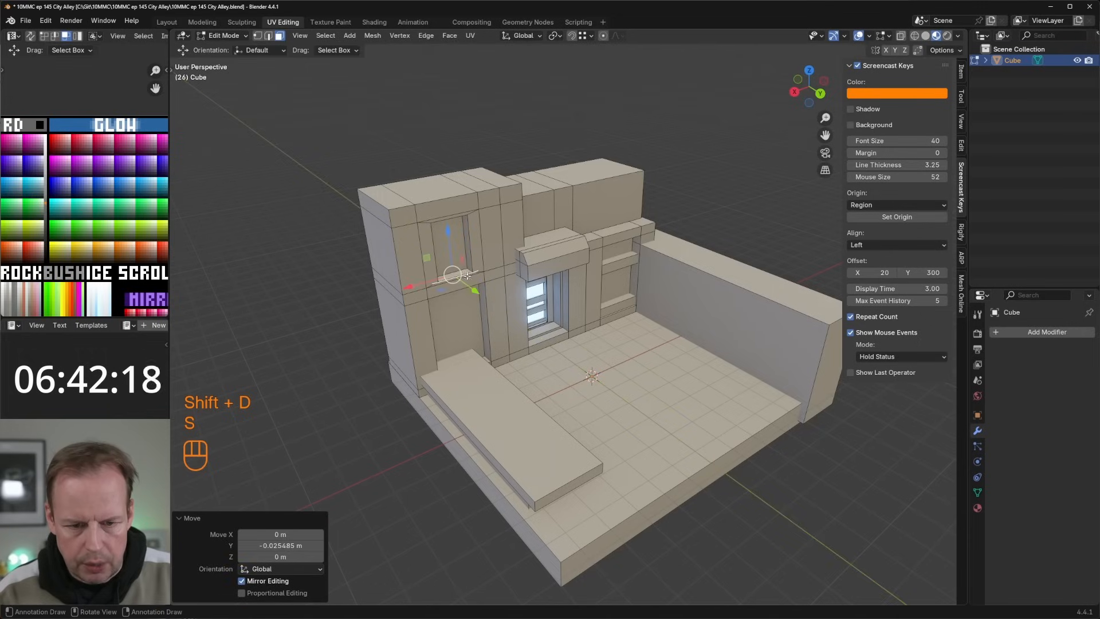
Step: Scale the copied window sill face to 1.017 along X and rescale it along Y
{"action": "scroll", "coordinate": [499, 261], "scroll_direction": "up", "scroll_amount": 1}
{"action": "key", "text": "s"}
{"action": "key", "text": "x"}
{"action": "left_click", "coordinate": [498, 265]}
{"action": "key", "text": "s"}
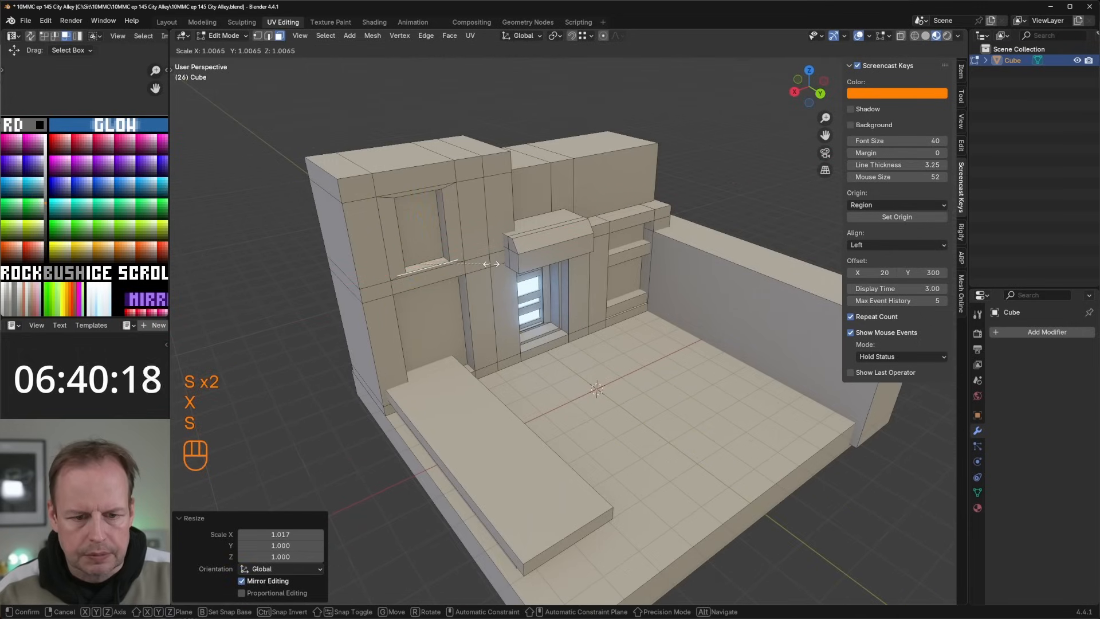
{"action": "key", "text": "y"}
{"action": "left_click", "coordinate": [499, 269]}
Step: Lower the sill face about 0.08 m, extrude it upward into a block and shift the block's front face along Y
{"action": "left_click_drag", "start_coordinate": [421, 223], "coordinate": [421, 225]}
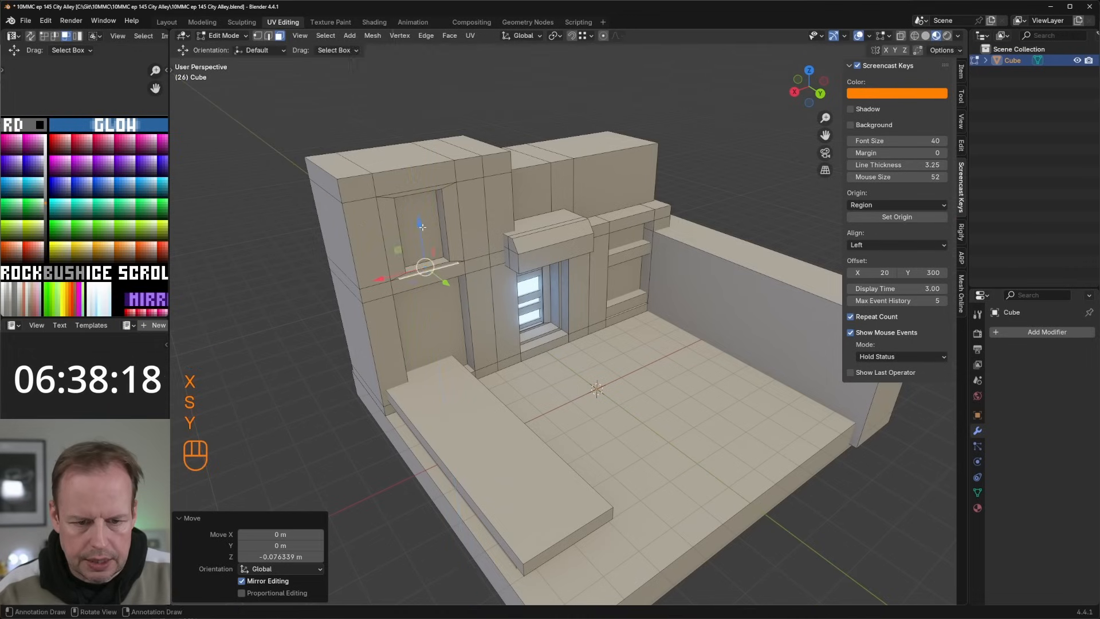
{"action": "key", "text": "e"}
{"action": "left_click", "coordinate": [420, 216]}
{"action": "left_click", "coordinate": [428, 267]}
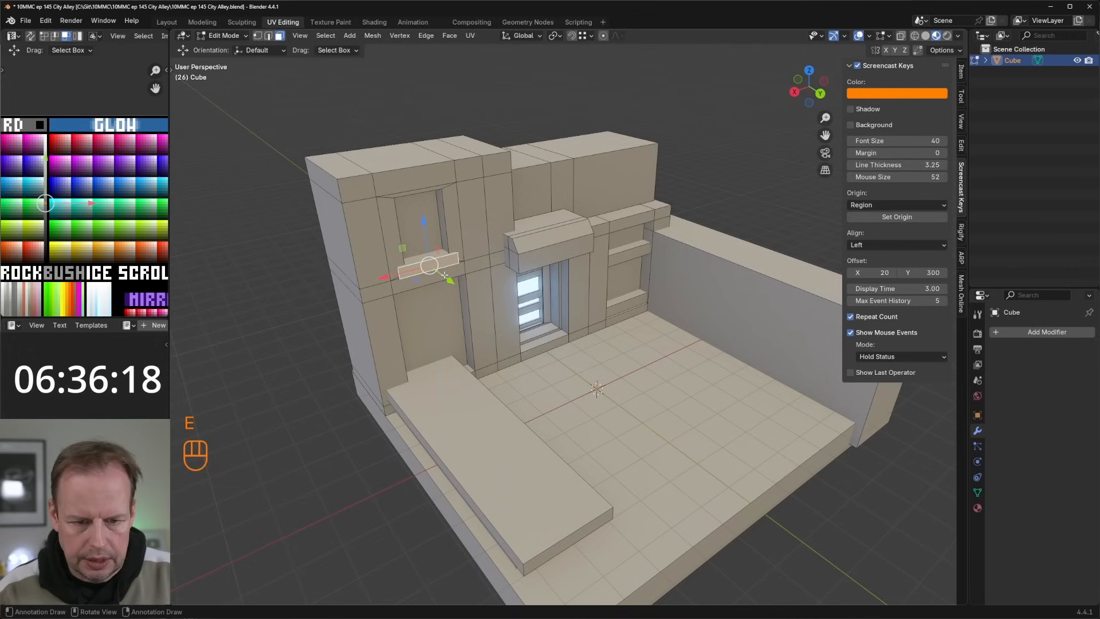
{"action": "left_click_drag", "start_coordinate": [445, 275], "coordinate": [441, 265]}
Step: Duplicate the whole window sill and move the copy about 2.01 m up to cap the window
{"action": "key", "text": "l"}
{"action": "key", "text": "shift+d"}
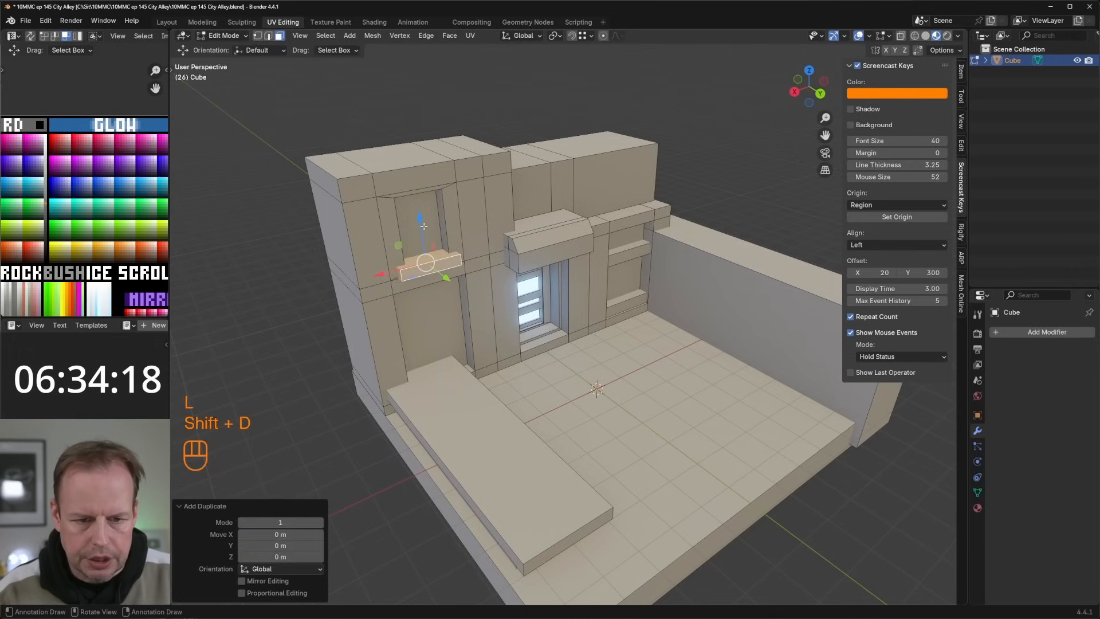
{"action": "left_click", "coordinate": [448, 215]}
{"action": "middle_click_drag", "start_coordinate": [448, 215], "coordinate": [434, 226]}
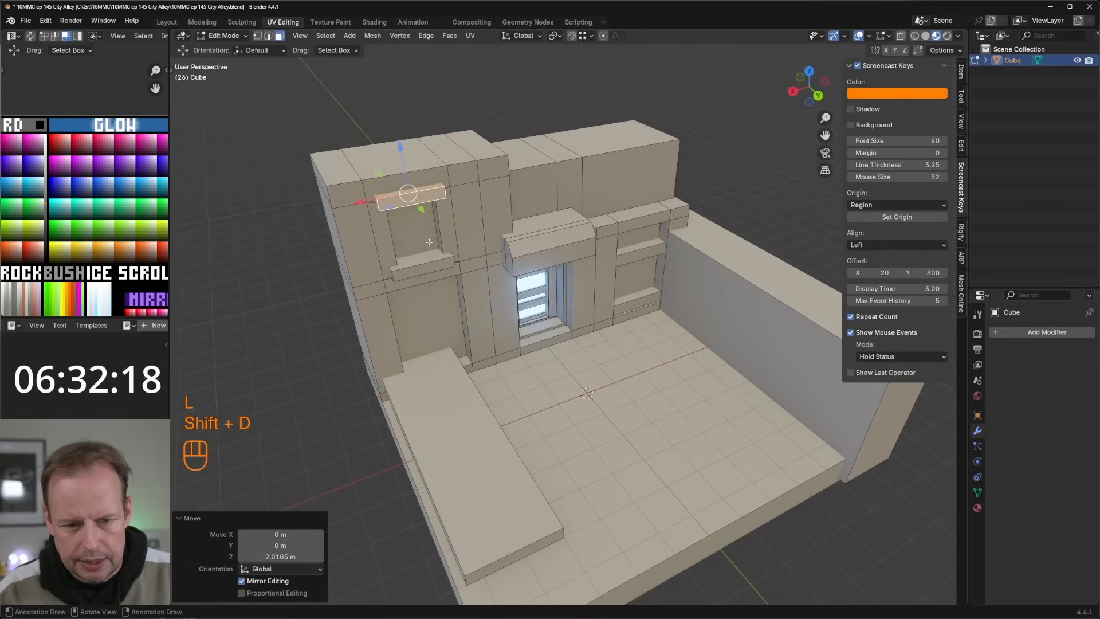
Step: Duplicate a face of the lower window sill, move the copy about -0.52 m along Y into the recess and rescale it
{"action": "left_click", "coordinate": [424, 261]}
{"action": "key", "text": "shift+d"}
{"action": "right_click", "coordinate": [428, 265]}
{"action": "left_click_drag", "start_coordinate": [437, 278], "coordinate": [429, 269]}
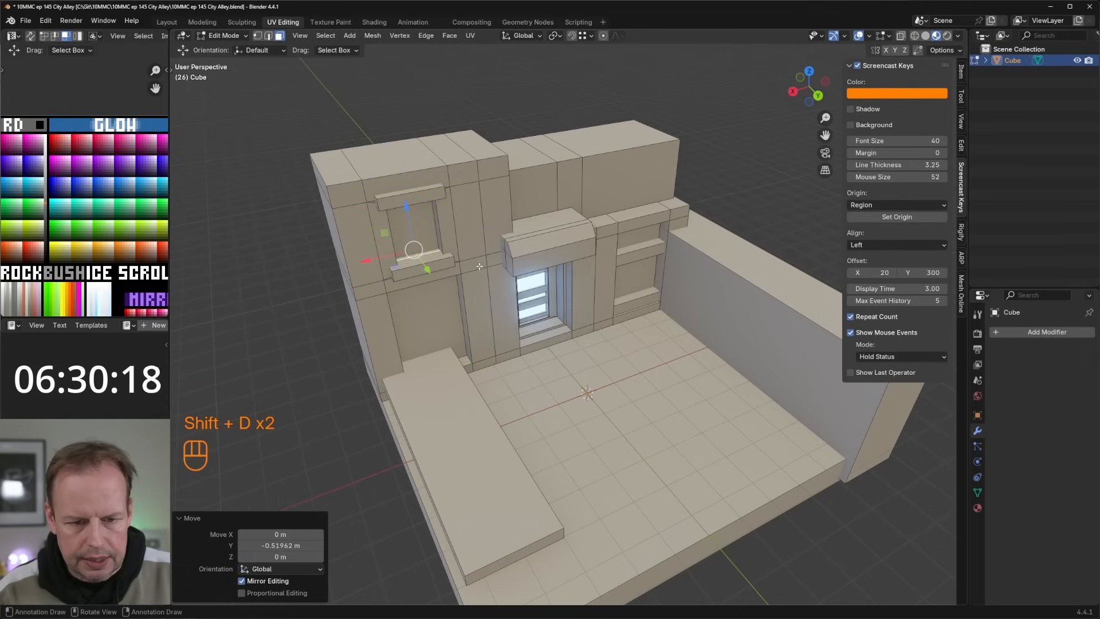
{"action": "key", "text": "s"}
{"action": "left_click", "coordinate": [414, 248]}
Step: Adjust the copied face's position inside the window recess and extrude it about 0.29 m
{"action": "left_click_drag", "start_coordinate": [407, 221], "coordinate": [412, 219]}
{"action": "left_click_drag", "start_coordinate": [428, 276], "coordinate": [429, 278]}
{"action": "left_click_drag", "start_coordinate": [409, 215], "coordinate": [410, 210]}
{"action": "key", "text": "e"}
{"action": "left_click", "coordinate": [411, 196]}
Step: Widen the raised platform by moving its upper and lower inner side faces along X toward the door
{"action": "scroll", "coordinate": [414, 202], "scroll_direction": "down", "scroll_amount": 4}
{"action": "middle_click_drag", "start_coordinate": [505, 275], "coordinate": [444, 258]}
{"action": "scroll", "coordinate": [448, 261], "scroll_direction": "up", "scroll_amount": 5}
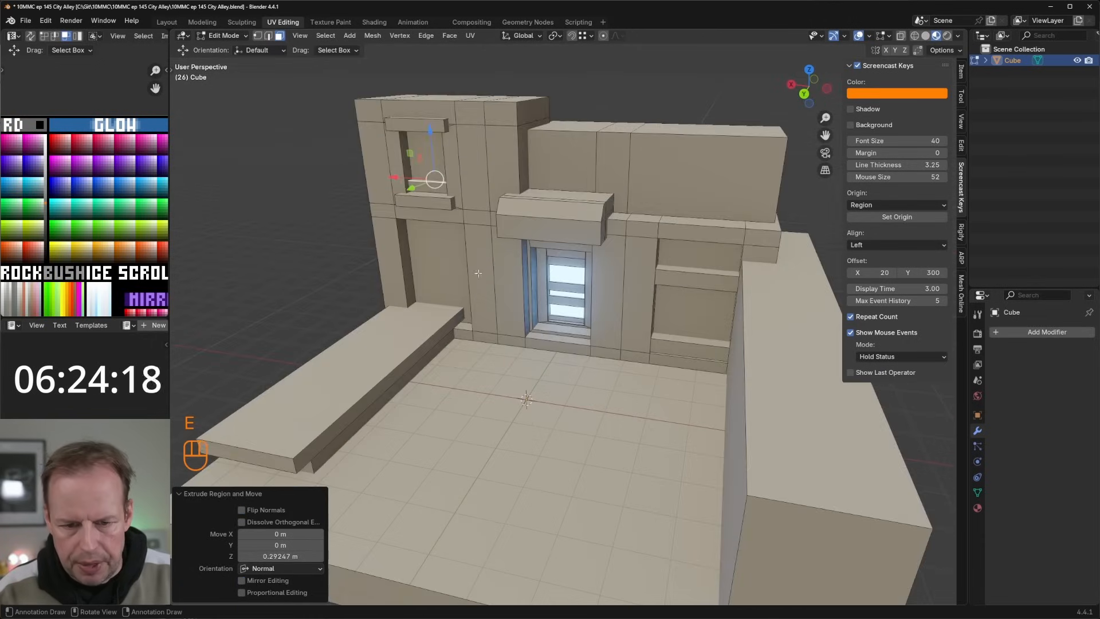
{"action": "scroll", "coordinate": [458, 275], "scroll_direction": "down", "scroll_amount": 1}
{"action": "left_click", "coordinate": [463, 280]}
{"action": "middle_click_drag", "start_coordinate": [467, 304], "coordinate": [508, 319]}
{"action": "left_click", "coordinate": [506, 361]}
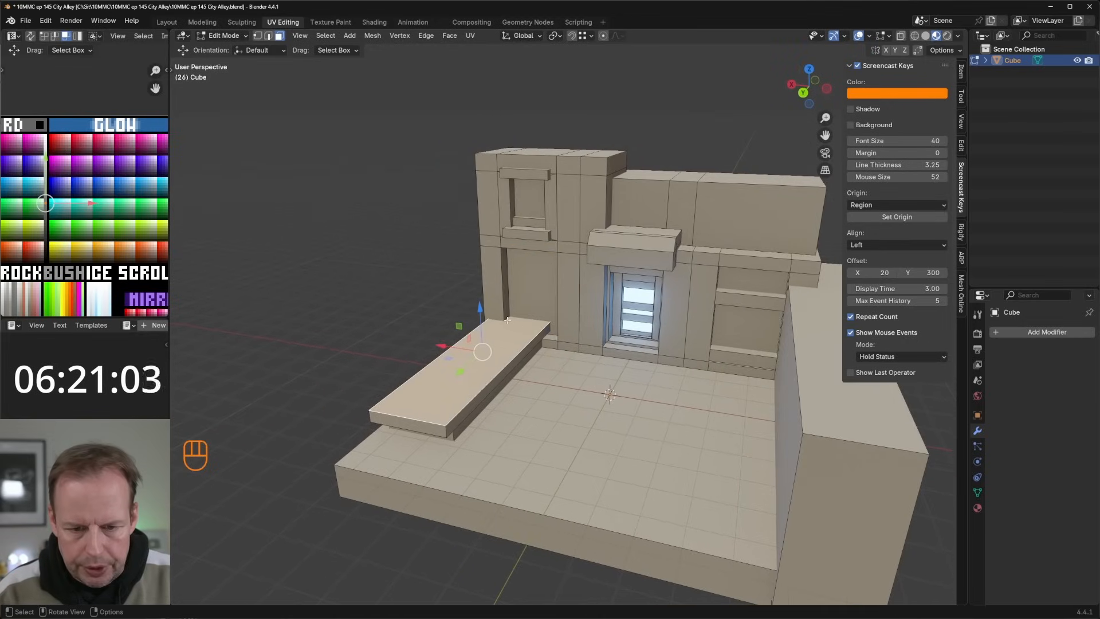
{"action": "left_click", "coordinate": [535, 342]}
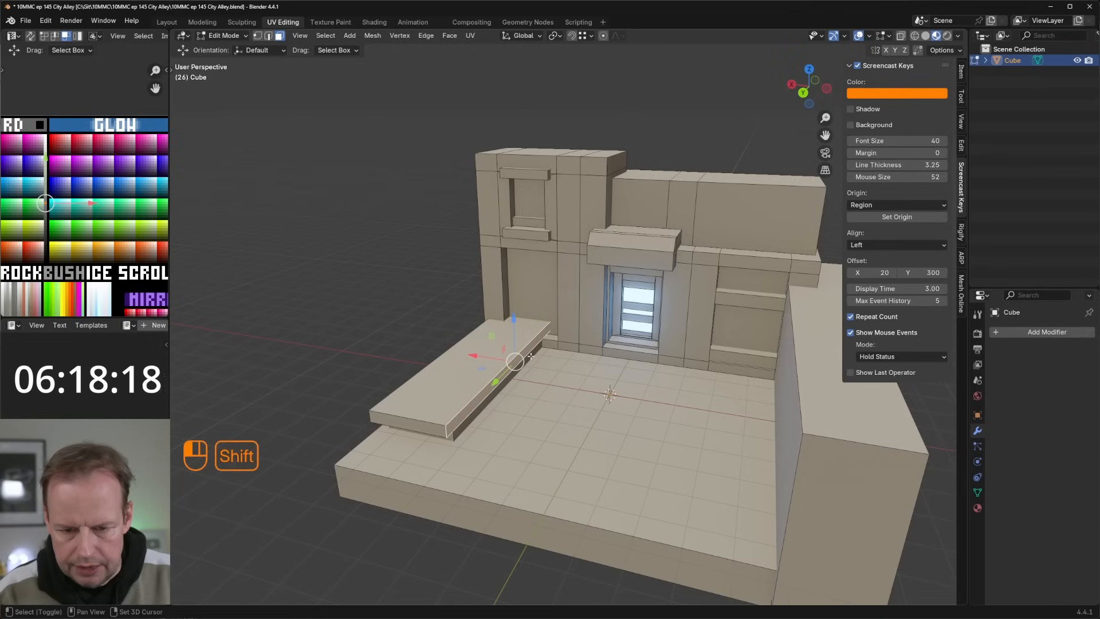
{"action": "left_click", "coordinate": [534, 354], "text": "shift"}
{"action": "left_click_drag", "start_coordinate": [476, 359], "coordinate": [506, 363]}
Step: Duplicate the narrow wall face between the left recessed panel and the door, and scale the copy down
{"action": "key", "text": "3"}
{"action": "left_click", "coordinate": [530, 346]}
{"action": "left_click", "coordinate": [571, 312]}
{"action": "key", "text": "shift+d"}
{"action": "right_click", "coordinate": [590, 313]}
{"action": "key", "text": "s"}
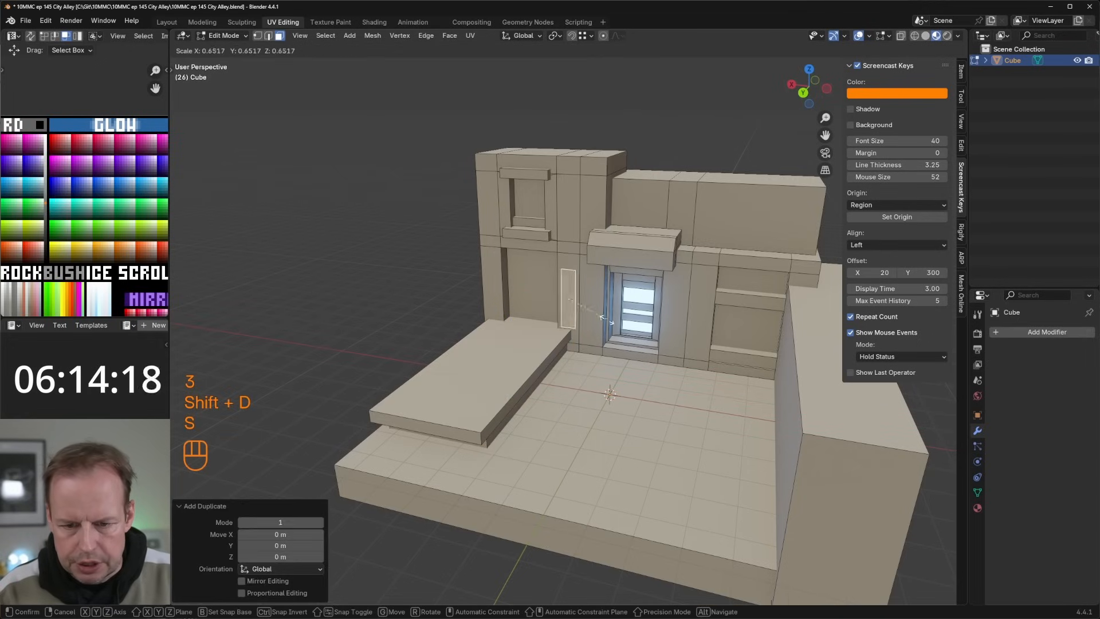
{"action": "left_click", "coordinate": [585, 316]}
Step: Scale the copied face to 0.296 along Z and shrink it further overall
{"action": "key", "text": "s"}
{"action": "key", "text": "z"}
{"action": "left_click", "coordinate": [580, 310]}
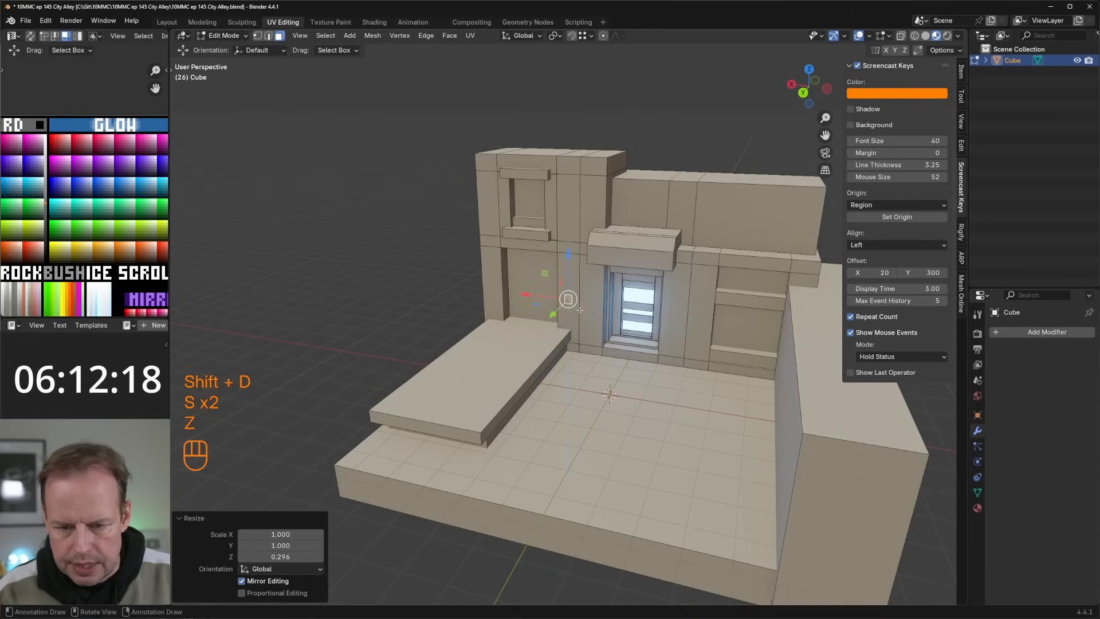
{"action": "key", "text": "s"}
{"action": "left_click", "coordinate": [615, 307]}
Step: Subdivide the small face with one cut and turn it into a circle with LoopTools
{"action": "right_click", "coordinate": [563, 286]}
{"action": "left_click", "coordinate": [562, 315]}
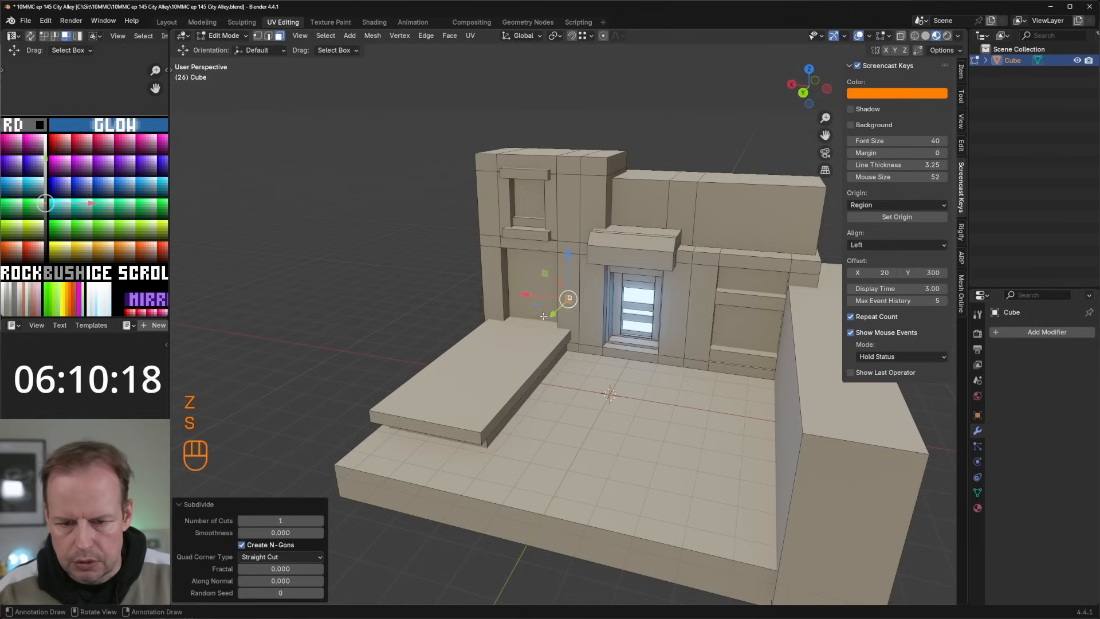
{"action": "left_click", "coordinate": [962, 145]}
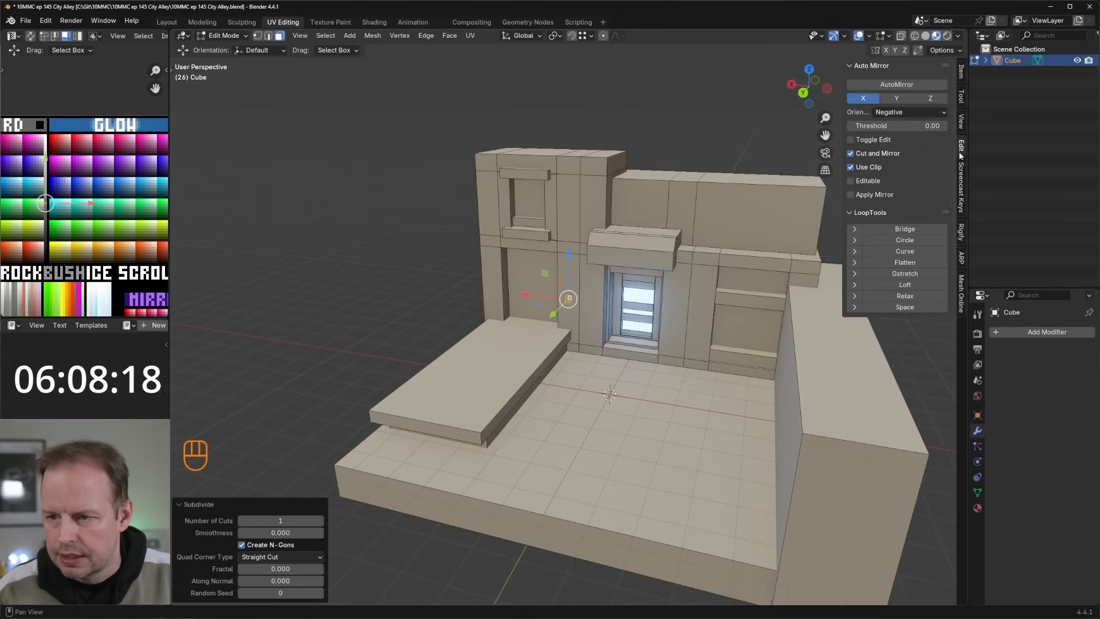
{"action": "left_click", "coordinate": [909, 241]}
Step: Scale the circle to 0.94 and simplify its faces with Limited Dissolve
{"action": "scroll", "coordinate": [681, 275], "scroll_direction": "up", "scroll_amount": 3}
{"action": "key", "text": "s"}
{"action": "left_click", "coordinate": [659, 279]}
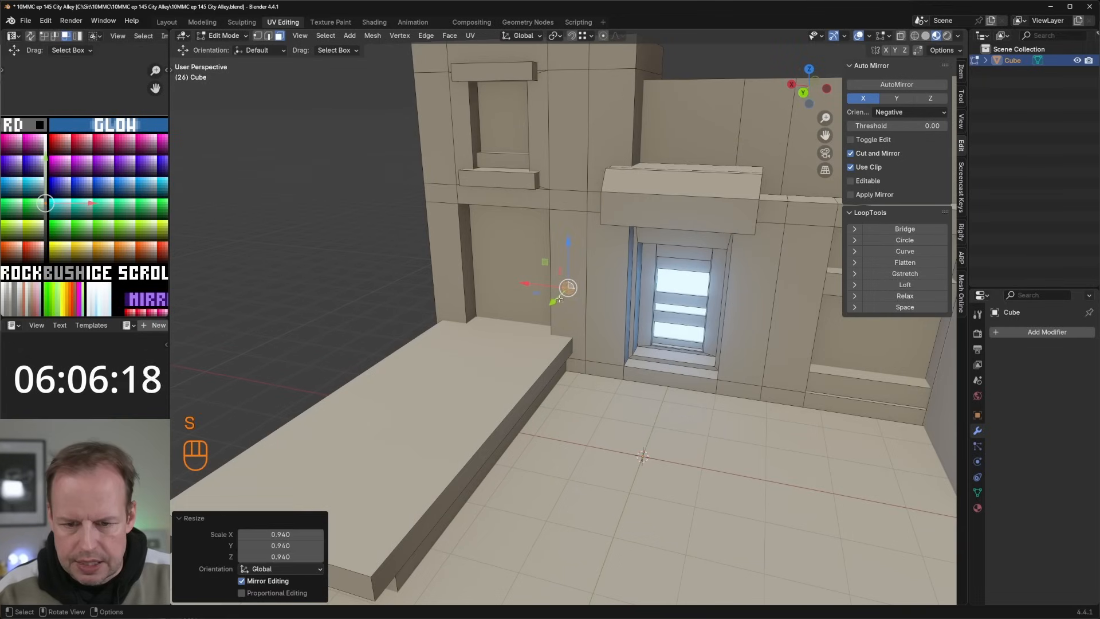
{"action": "right_click", "coordinate": [571, 290]}
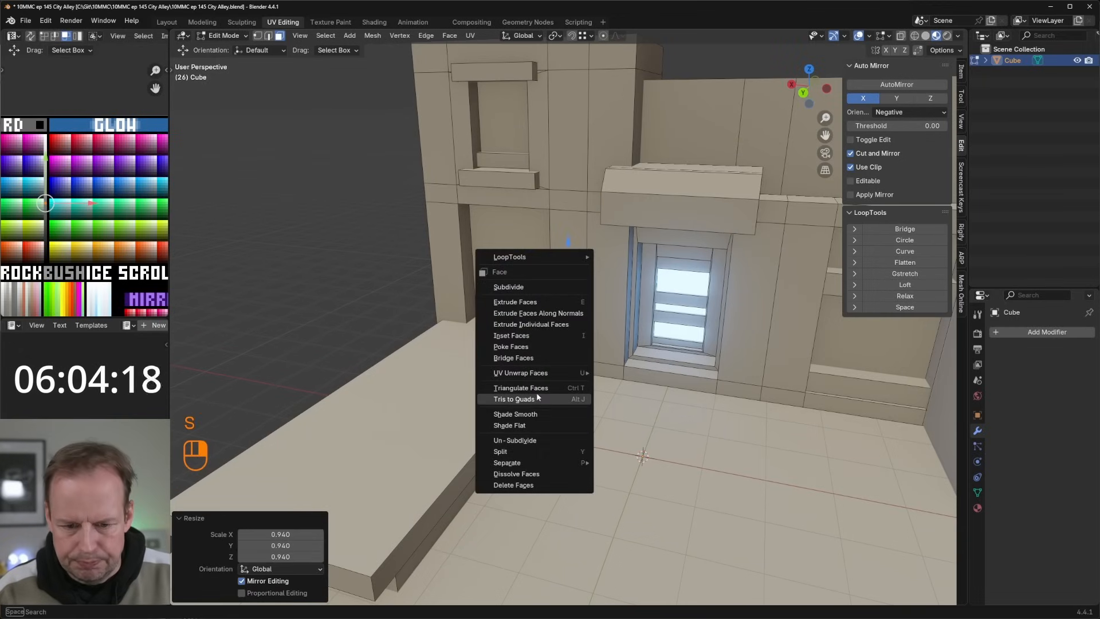
{"action": "key", "text": "x"}
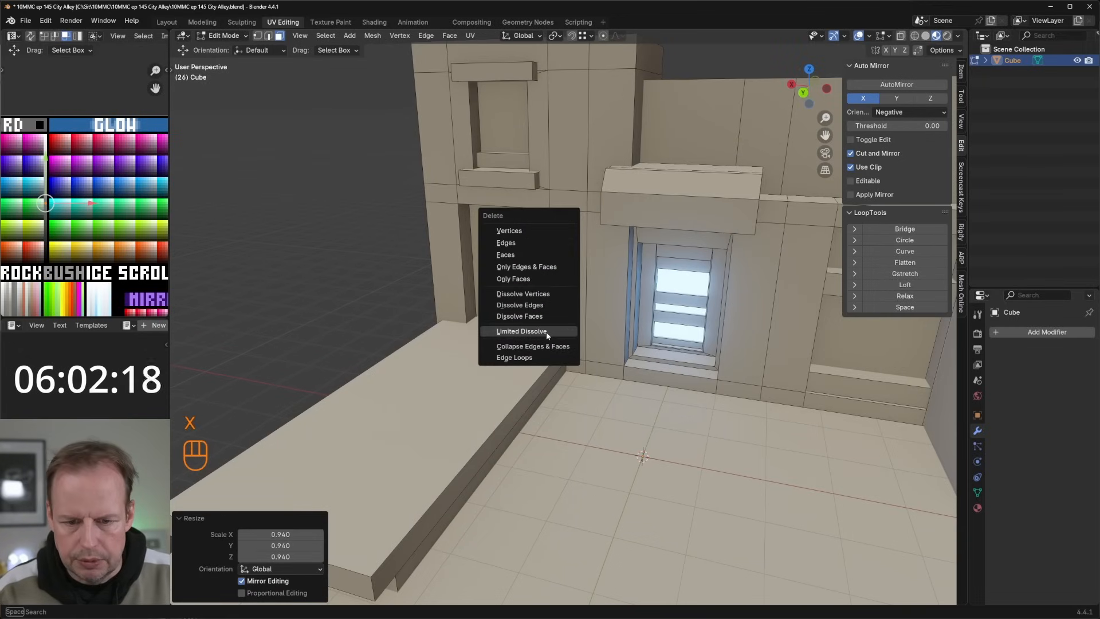
{"action": "left_click", "coordinate": [545, 332]}
Step: Scale the circle to 0.752, lower it on the wall and move it about 0.17 m along X
{"action": "middle_click_drag", "start_coordinate": [654, 270], "coordinate": [634, 273]}
{"action": "key", "text": "s"}
{"action": "left_click", "coordinate": [647, 297]}
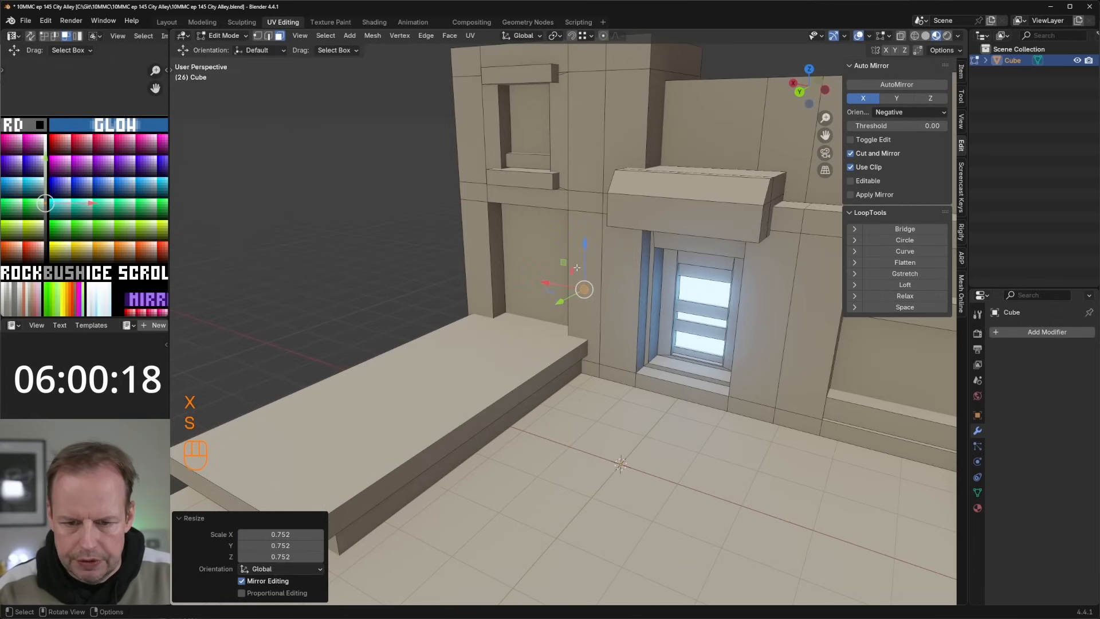
{"action": "left_click_drag", "start_coordinate": [587, 250], "coordinate": [588, 270]}
{"action": "left_click_drag", "start_coordinate": [545, 302], "coordinate": [539, 301]}
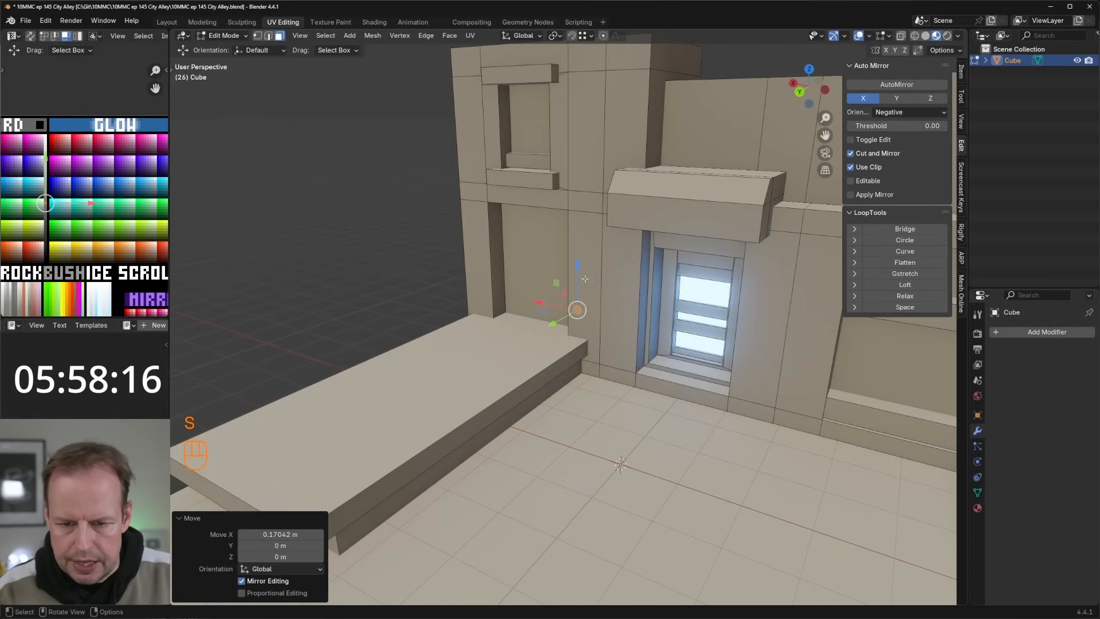
Step: Reposition the circle along Z: lower it about 0.71 m, raise it 1 m, and lower it about 0.09 m
{"action": "left_click_drag", "start_coordinate": [578, 271], "coordinate": [579, 303]}
{"action": "middle_click_drag", "start_coordinate": [608, 307], "coordinate": [627, 309]}
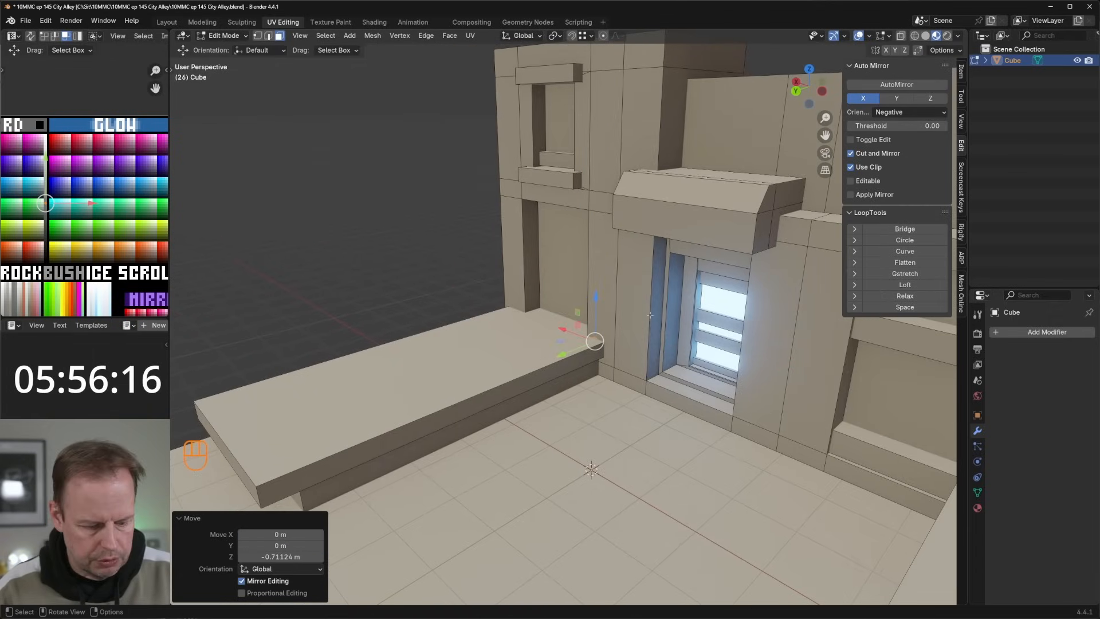
{"action": "key", "text": "g"}
{"action": "key", "text": "z"}
{"action": "key", "text": "Return"}
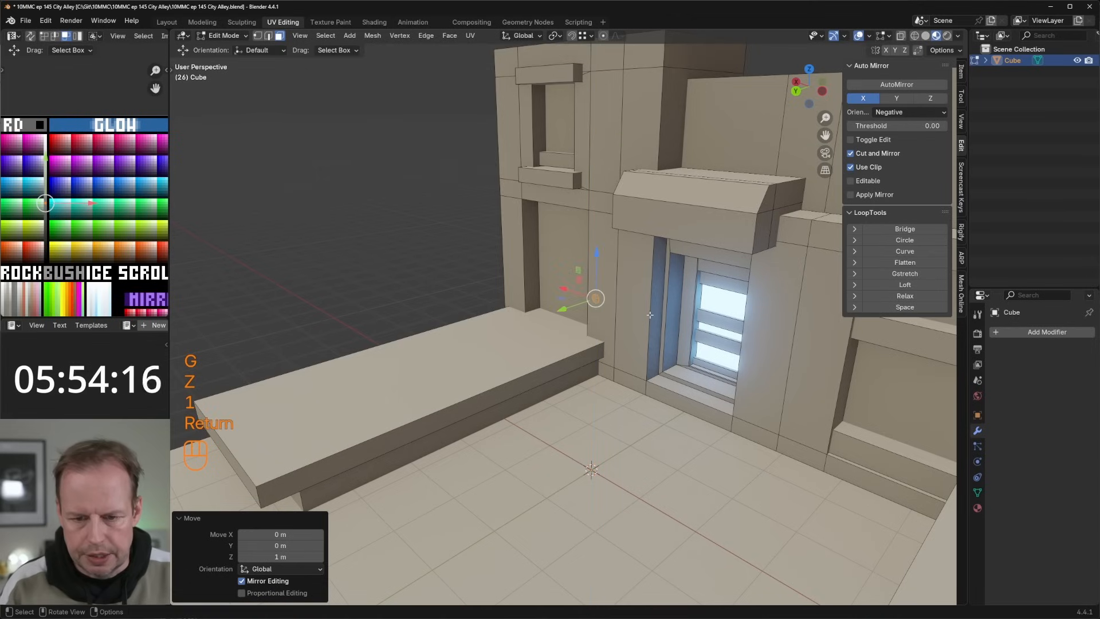
{"action": "left_click_drag", "start_coordinate": [597, 254], "coordinate": [599, 260]}
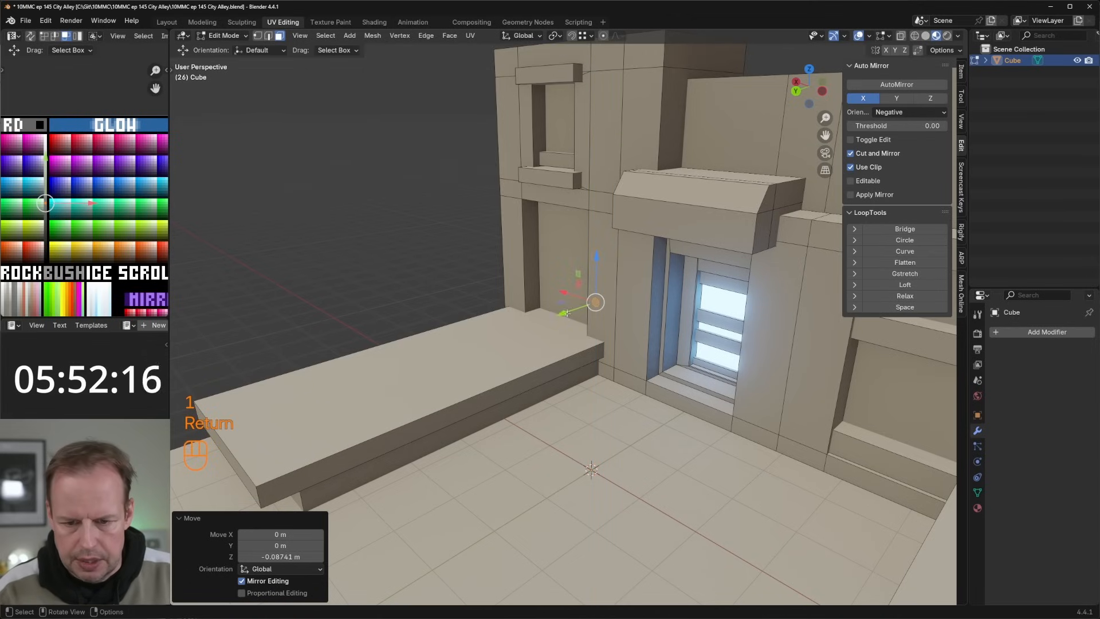
Step: Extrude the circle about 5.85 m along the platform as a handrail and move its end face about -0.1 m along Y
{"action": "key", "text": "e"}
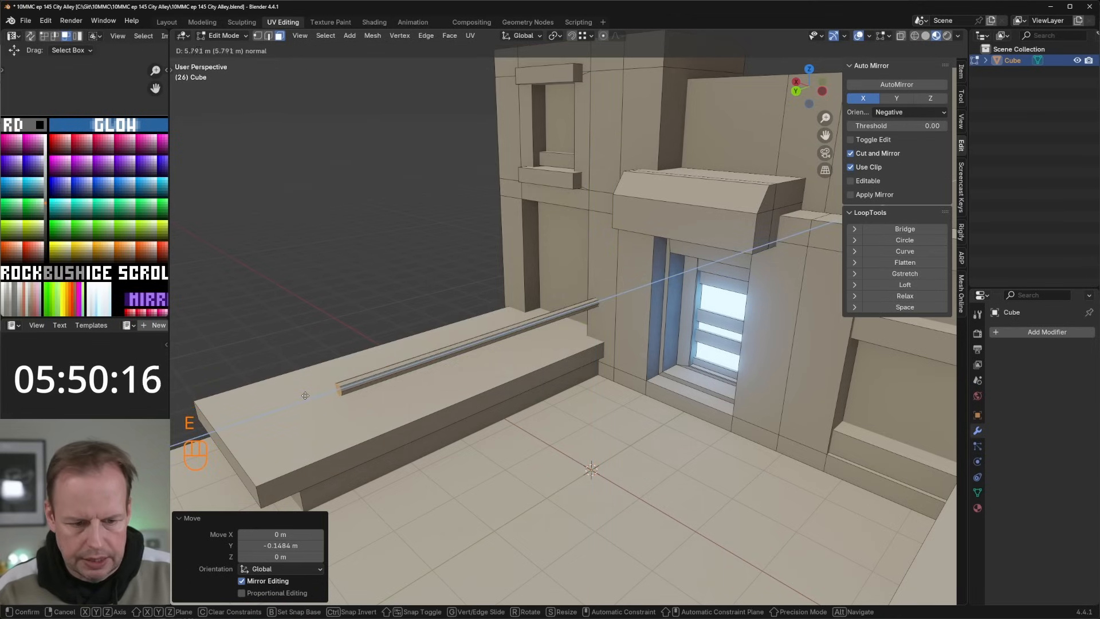
{"action": "left_click", "coordinate": [317, 394]}
{"action": "middle_click_drag", "start_coordinate": [321, 393], "coordinate": [444, 346], "text": "shift"}
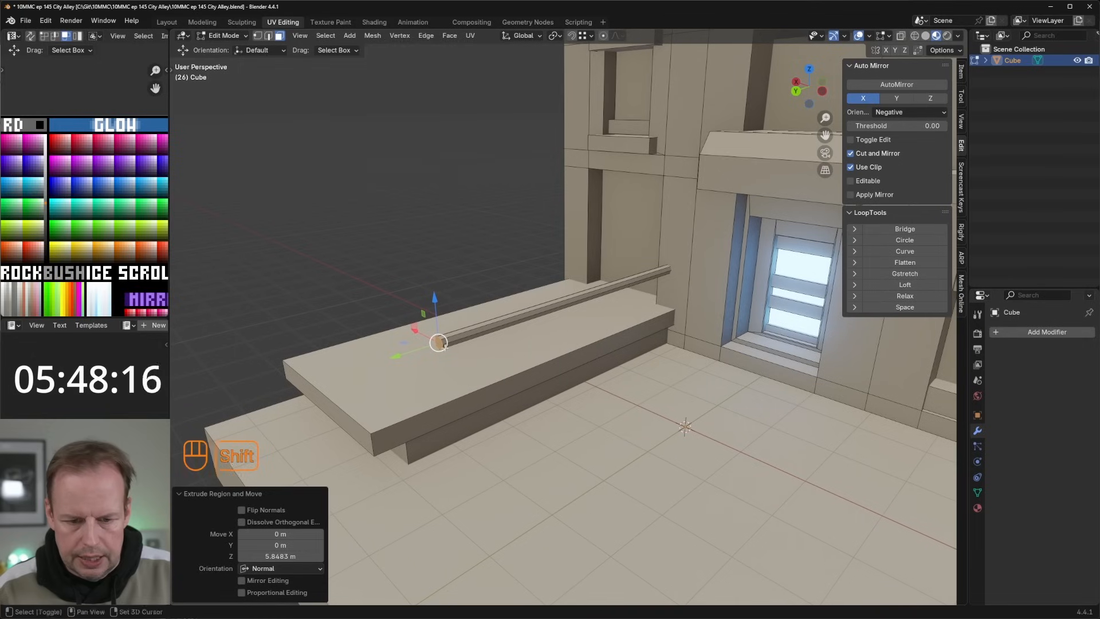
{"action": "left_click_drag", "start_coordinate": [416, 349], "coordinate": [426, 355]}
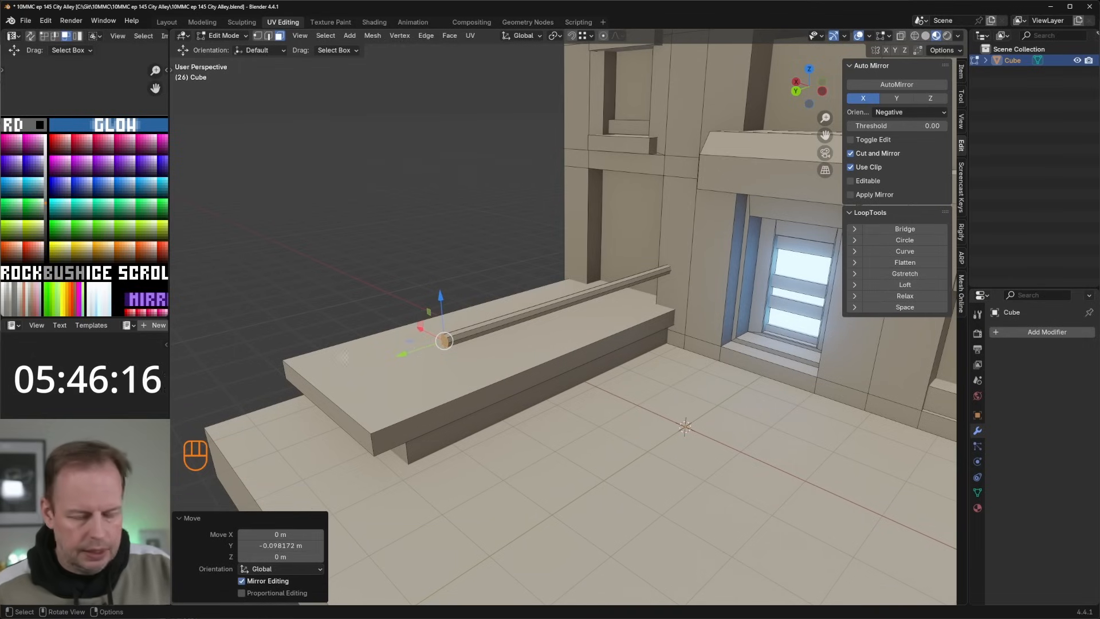
Step: Duplicate the platform's top face, scale the copy to -0.110 overall and 0.380 along Y, and shrink it slightly more
{"action": "middle_click_drag", "start_coordinate": [457, 373], "coordinate": [440, 416]}
{"action": "left_click", "coordinate": [533, 307]}
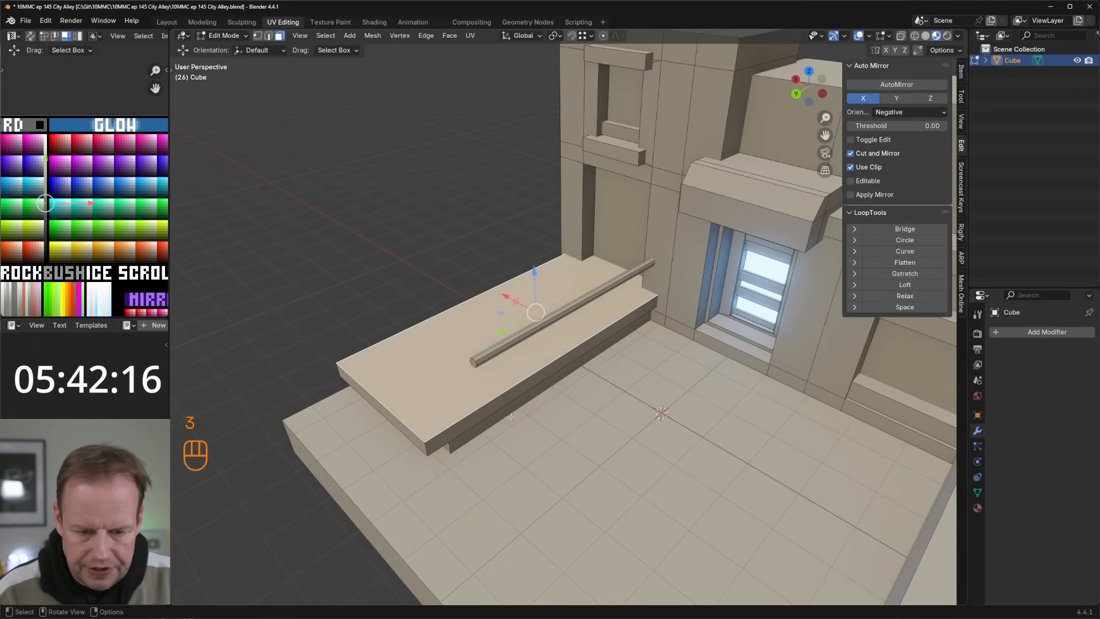
{"action": "key", "text": "shift+d"}
{"action": "key", "text": "s"}
{"action": "left_click", "coordinate": [530, 315]}
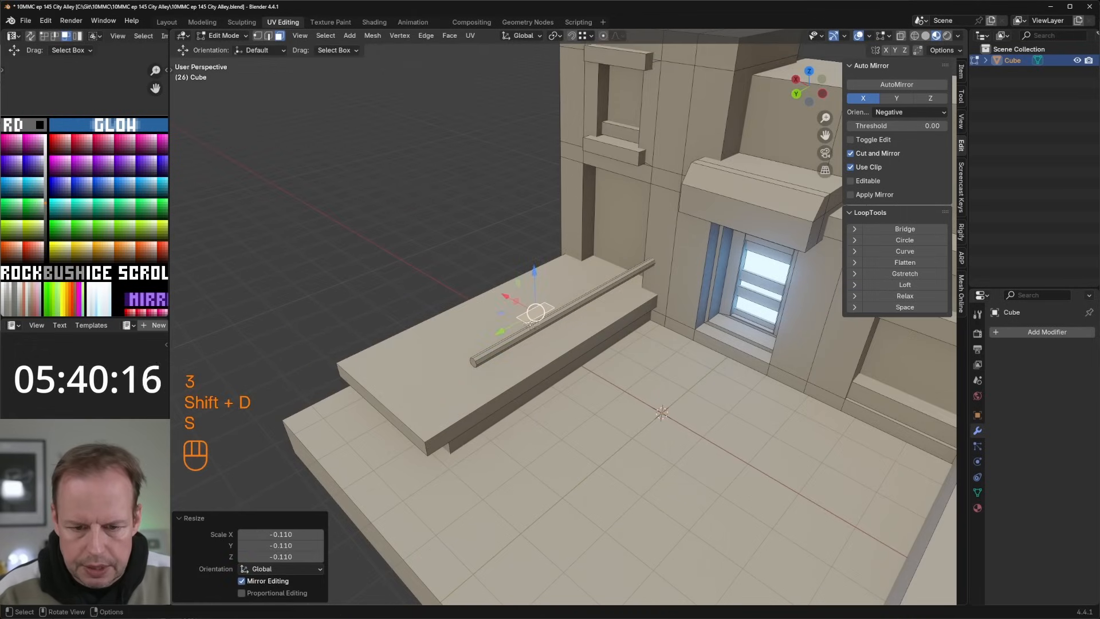
{"action": "key", "text": "s"}
{"action": "key", "text": "x"}
{"action": "key", "text": "y"}
{"action": "key", "text": "s"}
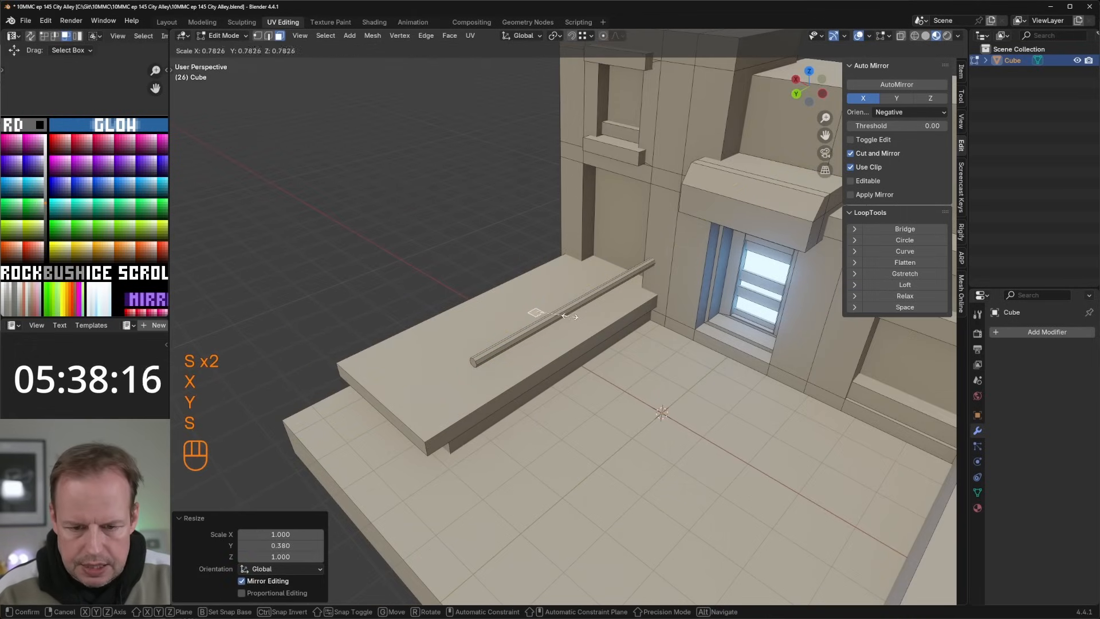
{"action": "left_click", "coordinate": [539, 313]}
Step: Place the small face under the handrail's front end and extrude it about 0.95 m into a post
{"action": "left_click_drag", "start_coordinate": [501, 313], "coordinate": [451, 395]}
{"action": "left_click_drag", "start_coordinate": [484, 356], "coordinate": [484, 359]}
{"action": "key", "text": "e"}
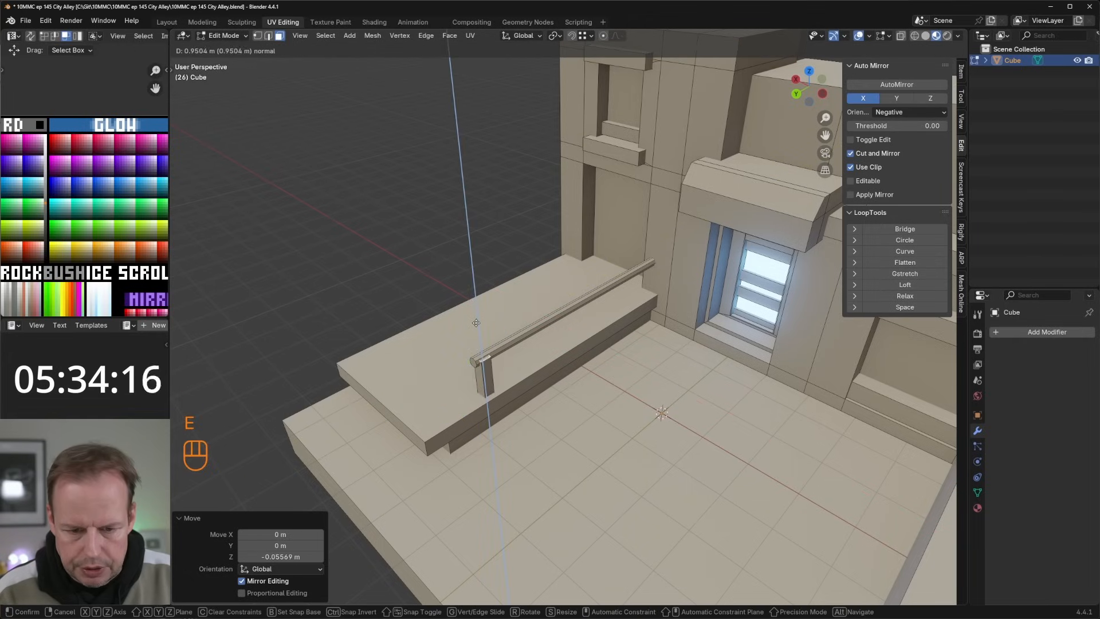
{"action": "left_click", "coordinate": [476, 323]}
Step: Duplicate the post about -1.59 m along Y and repeat the duplication twice to space posts along the handrail
{"action": "key", "text": "l"}
{"action": "key", "text": "shift+d"}
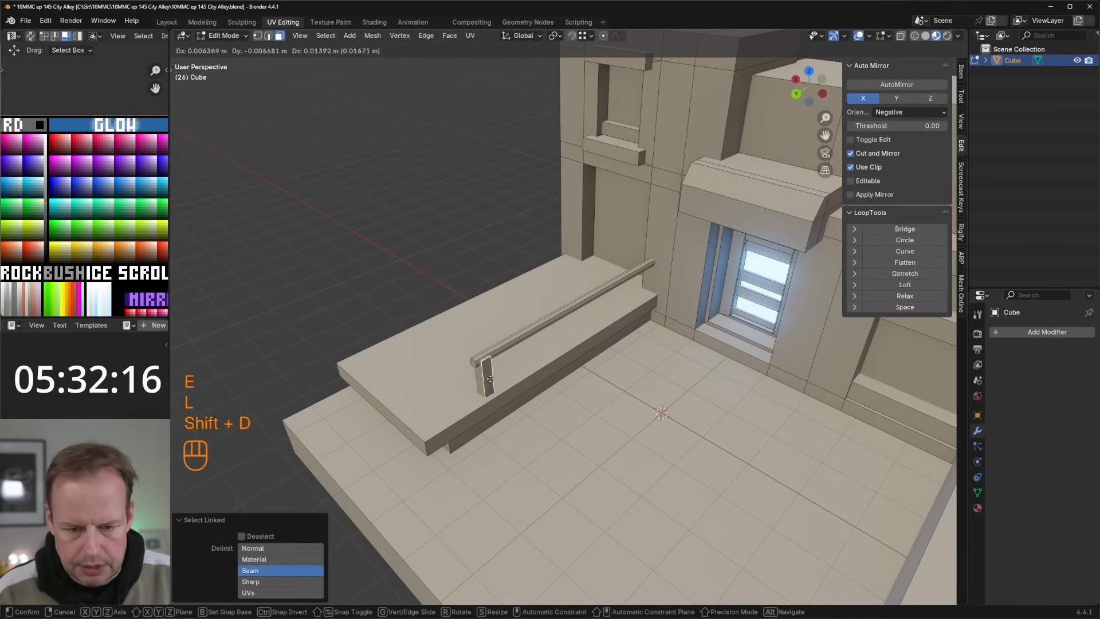
{"action": "key", "text": "y"}
{"action": "left_click", "coordinate": [560, 365]}
{"action": "key", "text": "shift+r"}
{"action": "key", "text": "shift+r"}
{"action": "scroll", "coordinate": [562, 365], "scroll_direction": "down", "scroll_amount": 3}
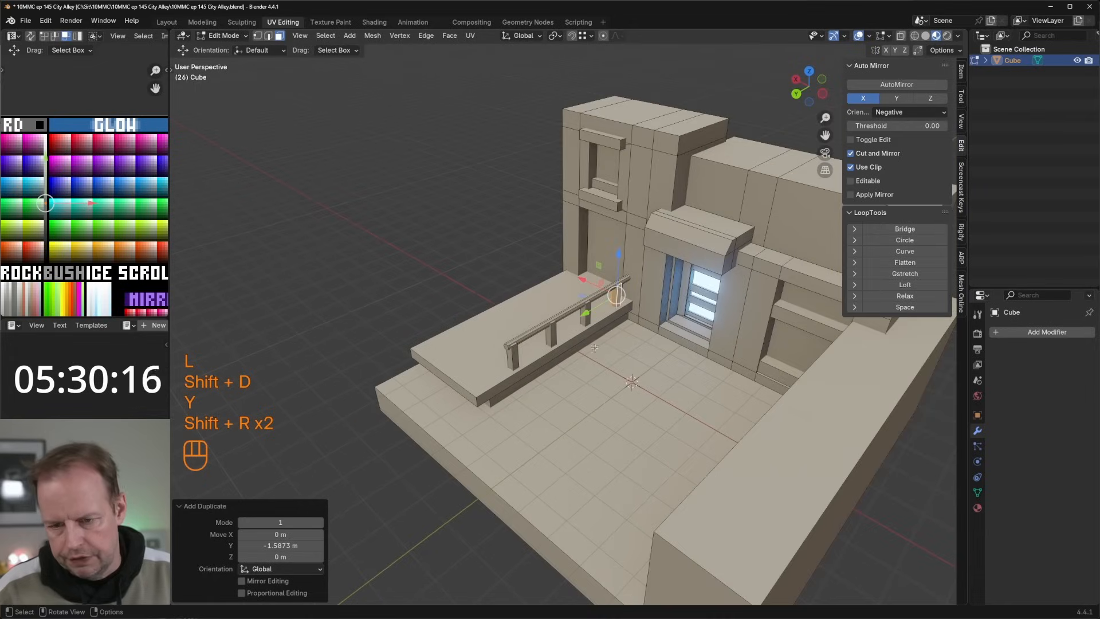
Step: Move the platform's front end face slightly back toward the building
{"action": "mouse_move", "coordinate": [530, 335]}
{"action": "middle_mouse_down"}
{"action": "mouse_move", "coordinate": [580, 324]}
{"action": "mouse_move", "coordinate": [510, 333]}
{"action": "middle_mouse_up"}
{"action": "middle_click_drag", "start_coordinate": [510, 332], "coordinate": [415, 320]}
{"action": "left_click", "coordinate": [477, 338]}
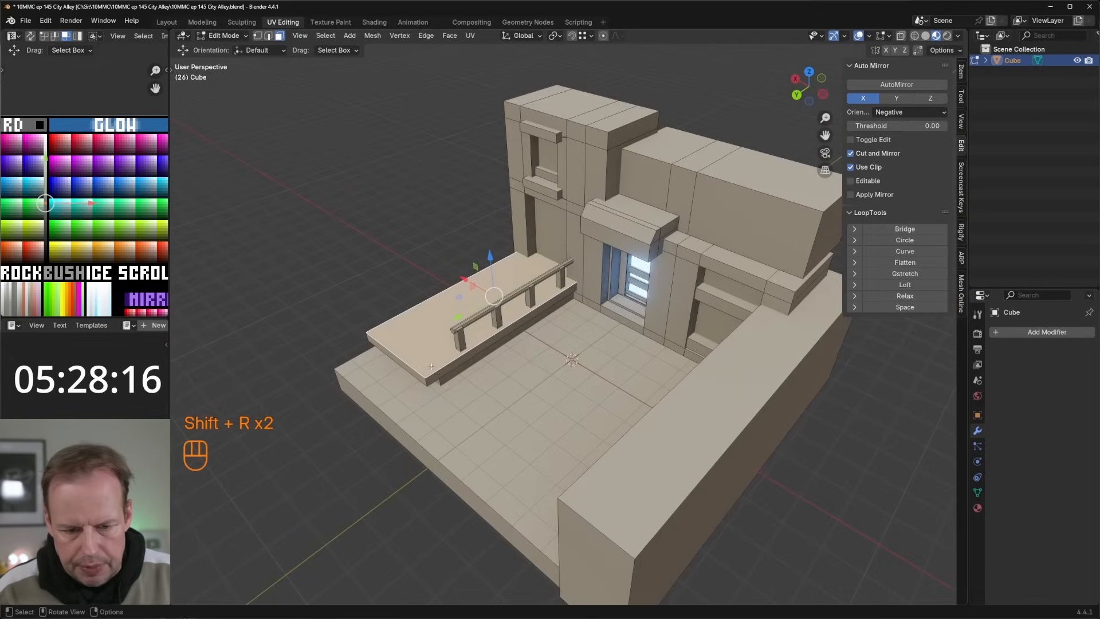
{"action": "left_click", "coordinate": [412, 373]}
{"action": "mouse_move", "coordinate": [411, 373]}
{"action": "middle_mouse_down"}
{"action": "mouse_move", "coordinate": [441, 383]}
{"action": "mouse_move", "coordinate": [413, 391]}
{"action": "middle_mouse_up"}
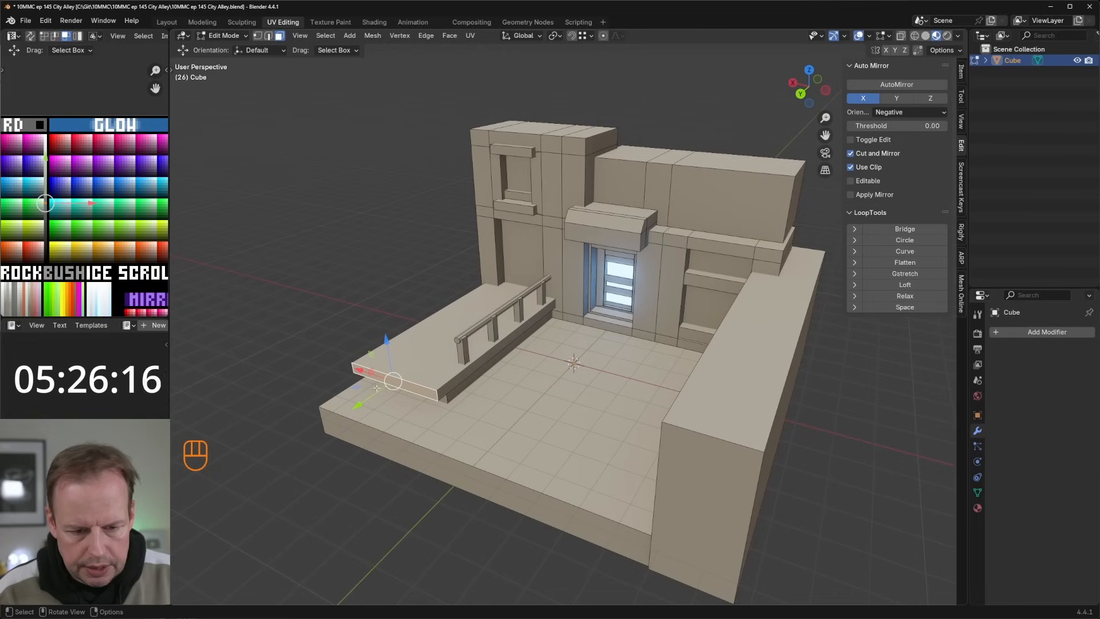
{"action": "key", "text": "g"}
{"action": "left_click", "coordinate": [395, 381]}
Step: Duplicate the platform's front end face in place and scale the copy to 0.794
{"action": "left_click", "coordinate": [459, 384]}
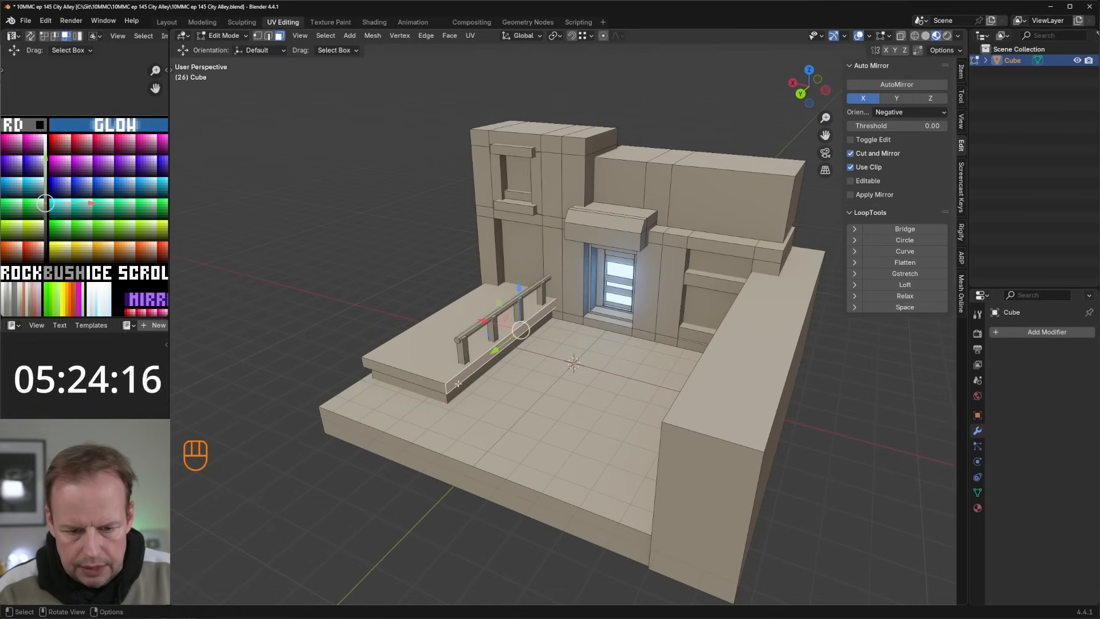
{"action": "left_click", "coordinate": [461, 351]}
{"action": "left_click", "coordinate": [424, 381]}
{"action": "key", "text": "shift+d"}
{"action": "right_click", "coordinate": [427, 382]}
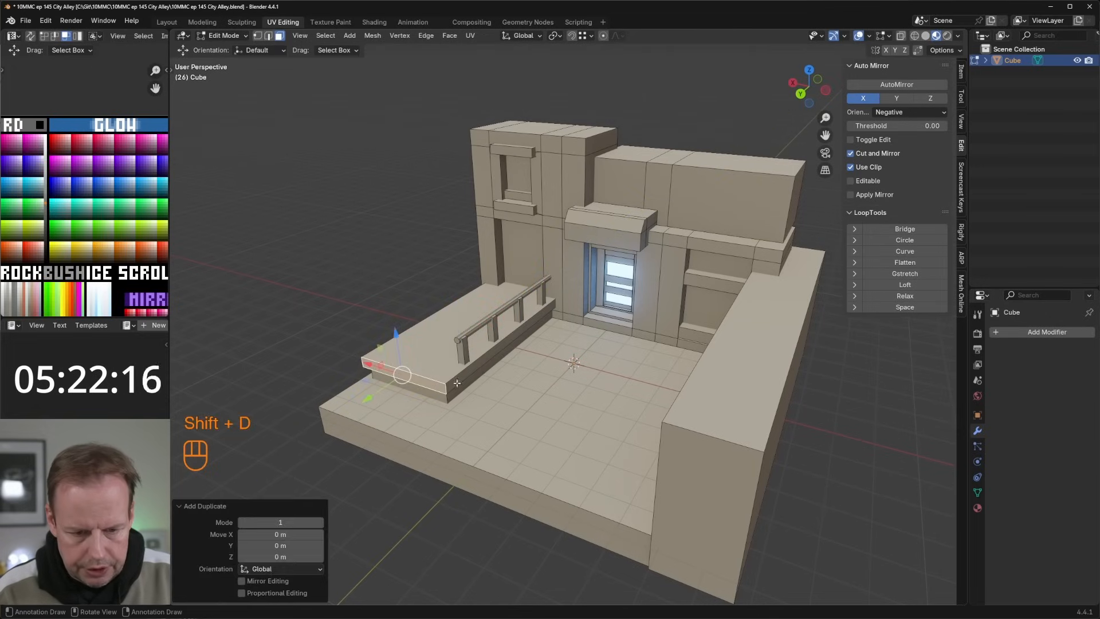
{"action": "key", "text": "s"}
{"action": "left_click", "coordinate": [461, 378]}
Step: Scale the copied face to 4.558 along Z and lower it about 0.49 m
{"action": "key", "text": "s"}
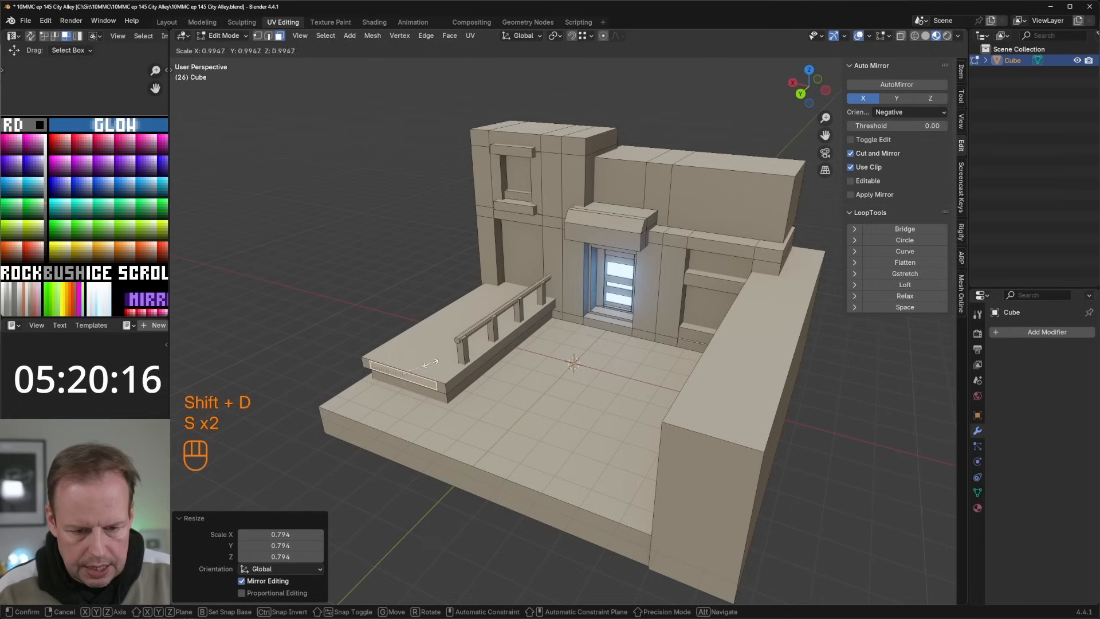
{"action": "key", "text": "z"}
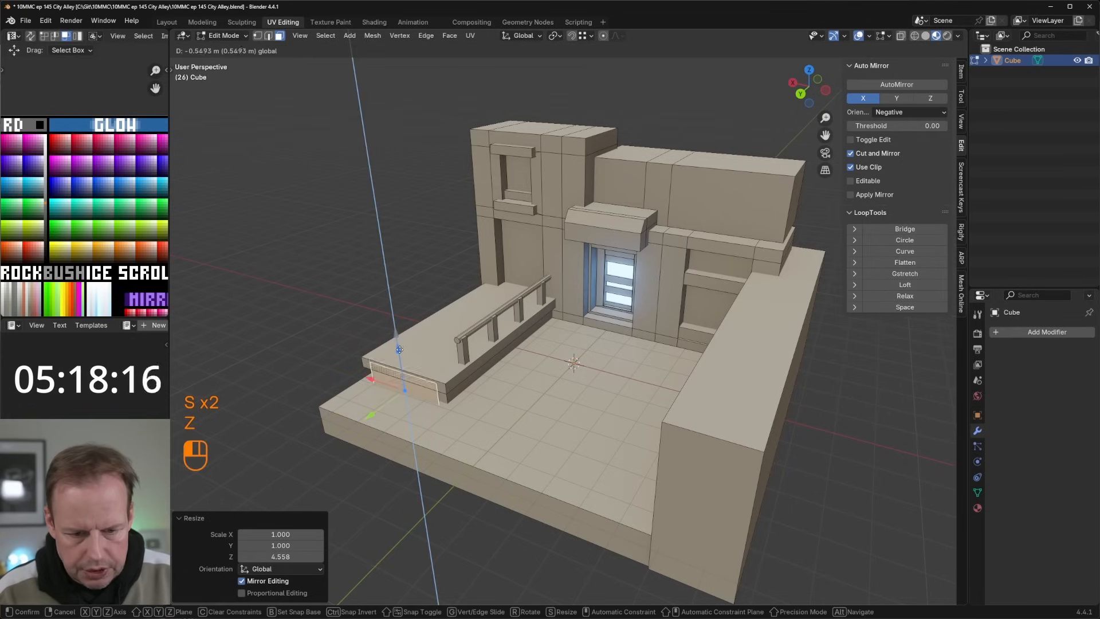
{"action": "left_click", "coordinate": [399, 346]}
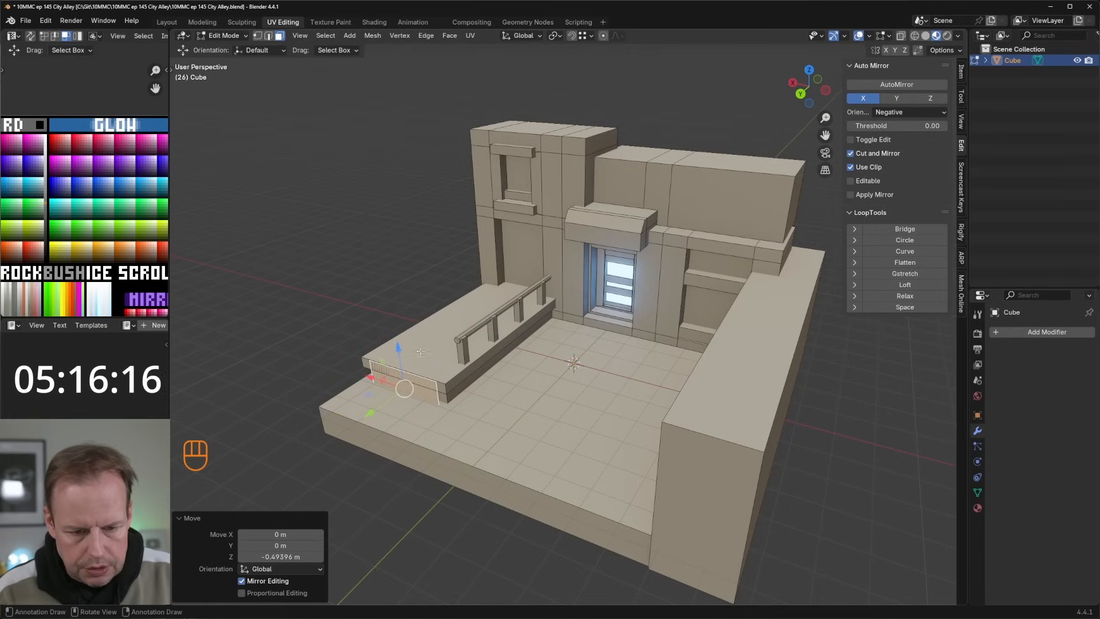
Step: Extrude the lowered face about 0.89 m into a block and pull its front face back toward the platform
{"action": "key", "text": "e"}
{"action": "left_click", "coordinate": [407, 404]}
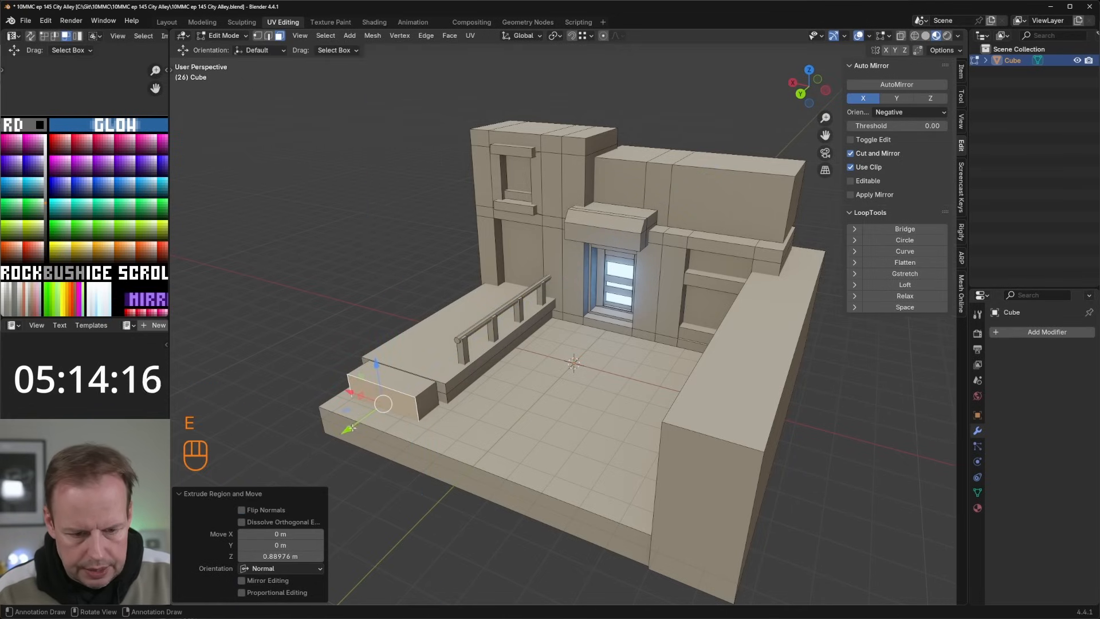
{"action": "left_click_drag", "start_coordinate": [351, 428], "coordinate": [360, 423]}
{"action": "key", "text": "ctrl+r"}
{"action": "key", "text": "3"}
{"action": "left_click", "coordinate": [428, 403]}
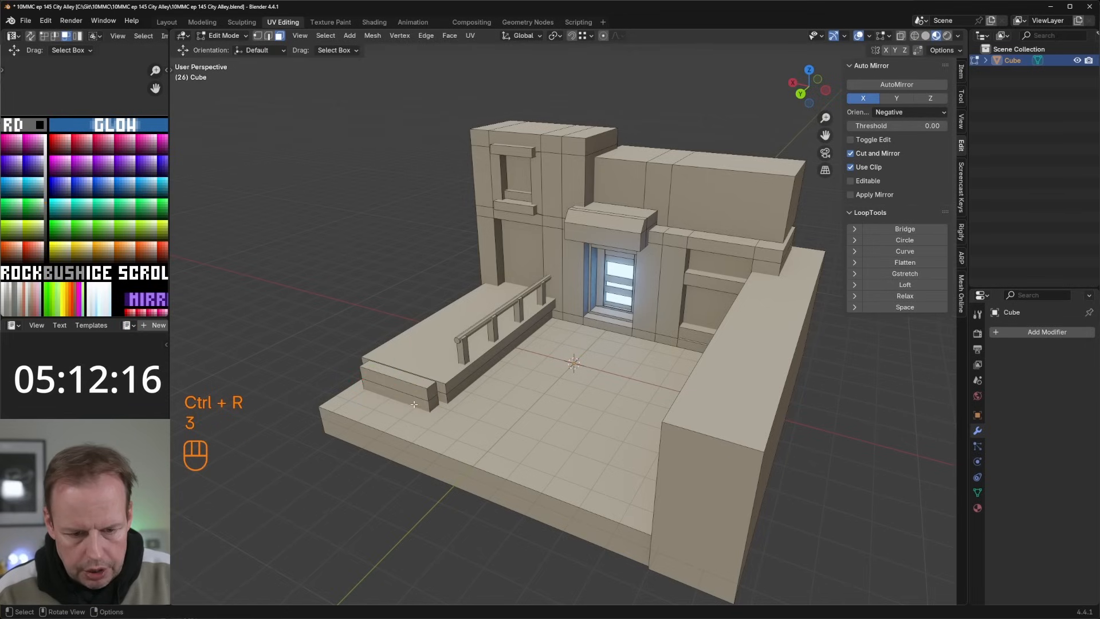
{"action": "key", "text": "ctrl+z"}
{"action": "key", "text": "ctrl+z"}
{"action": "key", "text": "ctrl+z"}
Step: Add two horizontal loop cuts to the block and extrude its lower front faces outward into a three-step stair
{"action": "key", "text": "ctrl+r"}
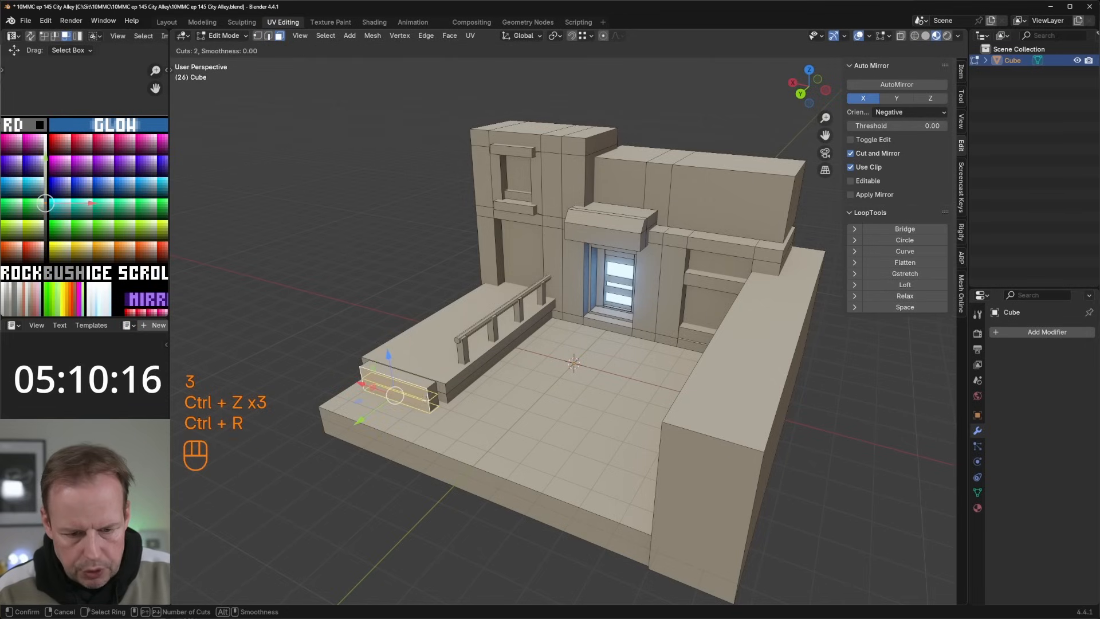
{"action": "left_click", "coordinate": [427, 400]}
{"action": "key", "text": "3"}
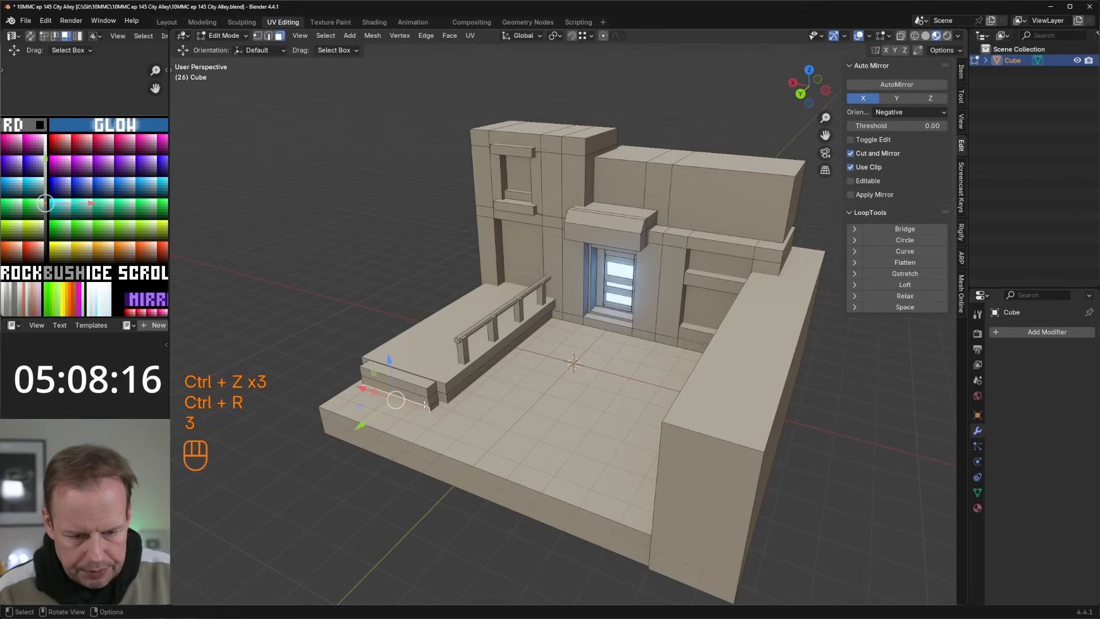
{"action": "key", "text": "e"}
{"action": "left_click", "coordinate": [438, 403]}
{"action": "left_click", "coordinate": [417, 413]}
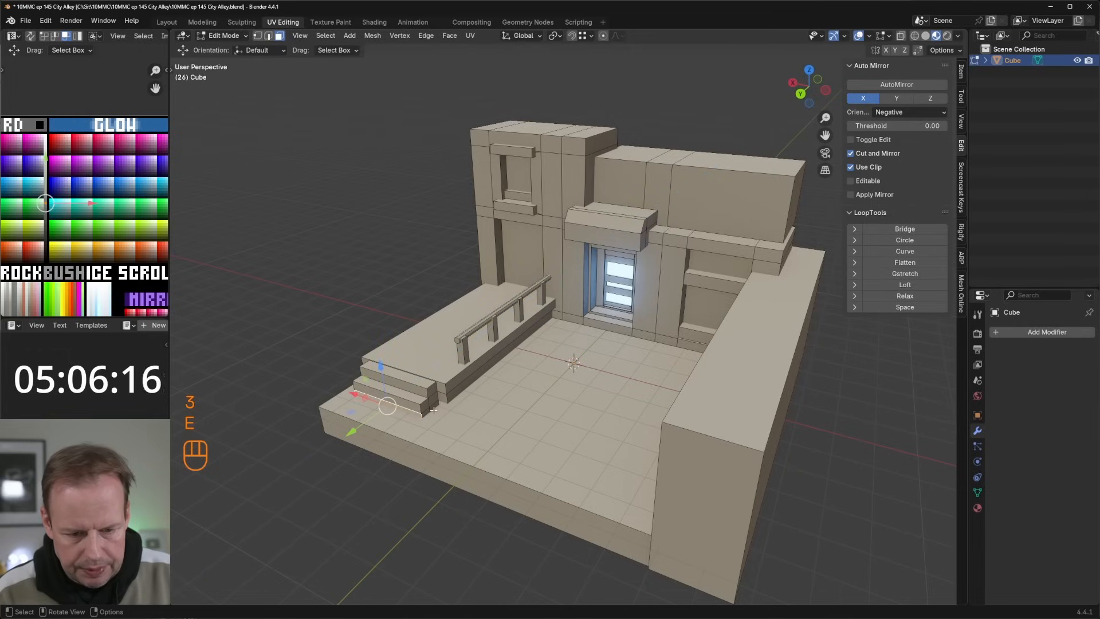
{"action": "key", "text": "e"}
{"action": "left_click", "coordinate": [417, 420]}
Step: Add a loop cut near the platform's side edge and extrude the narrow end face about 0.55 m beside the steps
{"action": "middle_click_drag", "start_coordinate": [417, 419], "coordinate": [473, 394]}
{"action": "key", "text": "3"}
{"action": "key", "text": "ctrl+r"}
{"action": "left_click", "coordinate": [479, 396]}
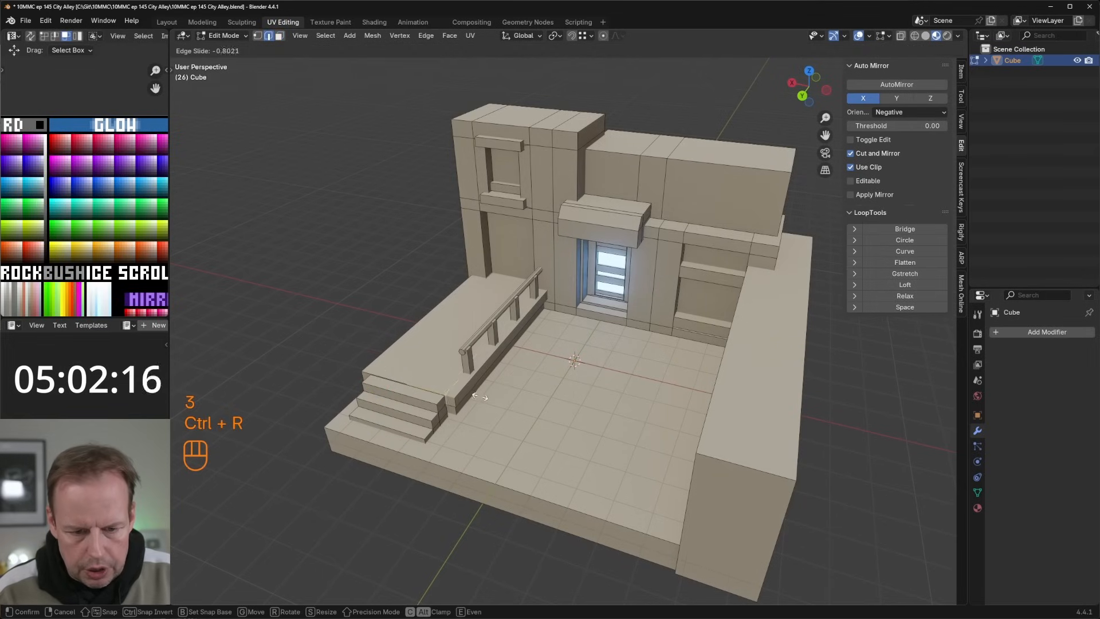
{"action": "left_click", "coordinate": [479, 396]}
{"action": "key", "text": "3"}
{"action": "left_click", "coordinate": [442, 408]}
{"action": "key", "text": "e"}
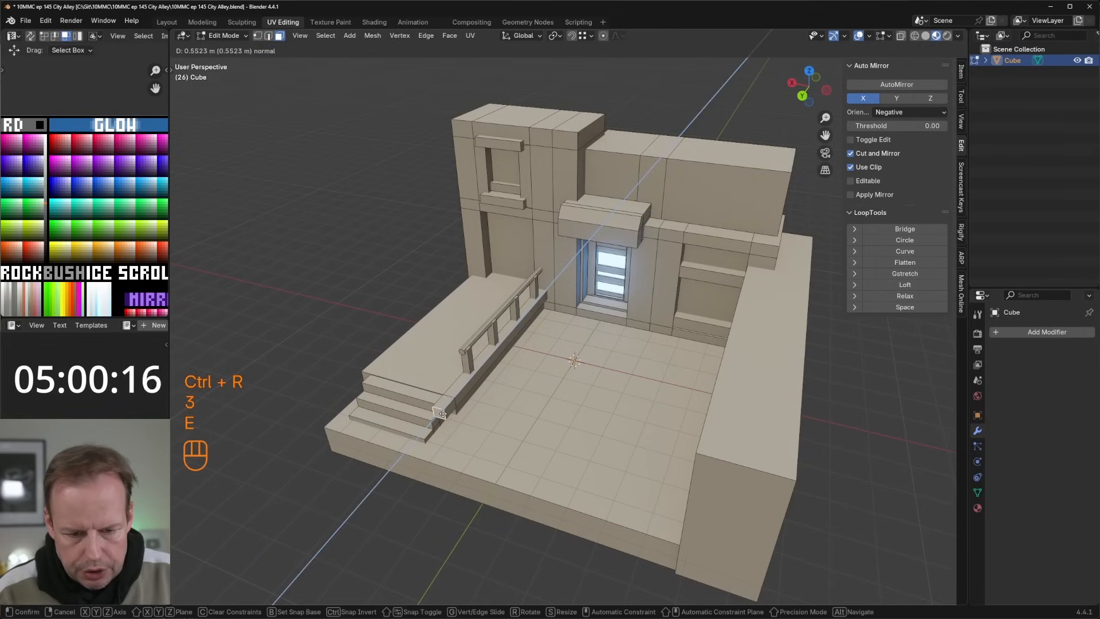
{"action": "left_click", "coordinate": [442, 413]}
Step: Bevel the edge of the extruded piece beside the steps with a 0.131 m width and one segment
{"action": "key", "text": "2"}
{"action": "middle_click_drag", "start_coordinate": [441, 414], "coordinate": [553, 381]}
{"action": "key", "text": "ctrl+b"}
{"action": "left_click", "coordinate": [472, 410]}
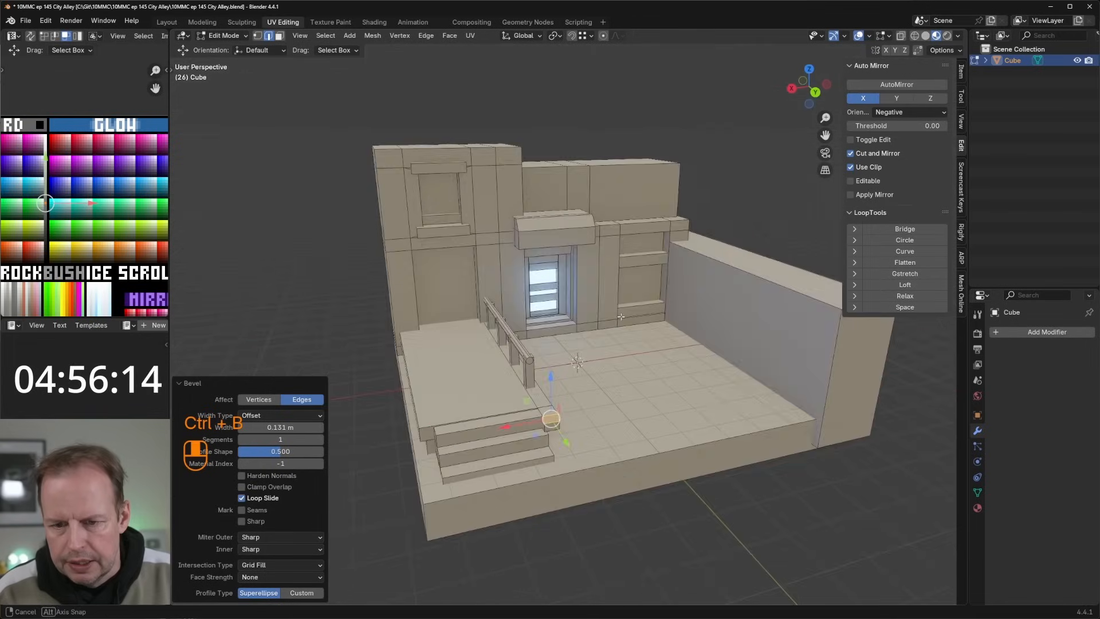
Step: Review the alley model in Object Mode around the stairs, handrail and plain side wall
{"action": "middle_click_drag", "start_coordinate": [619, 298], "coordinate": [560, 349], "text": "shift"}
{"action": "key", "text": "Tab"}
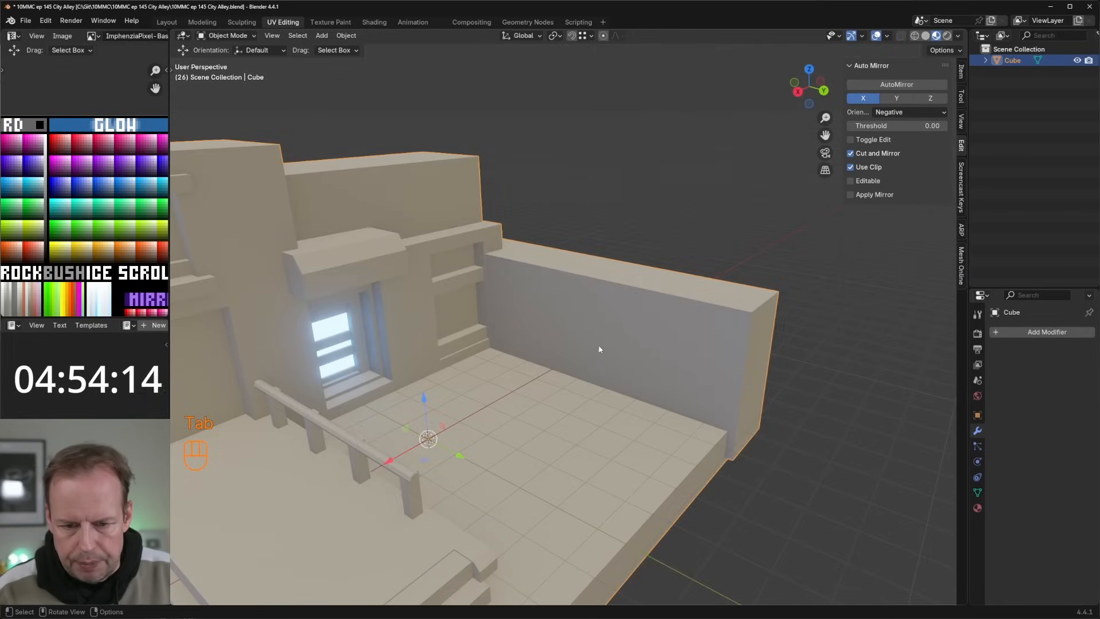
{"action": "key", "text": "Tab"}
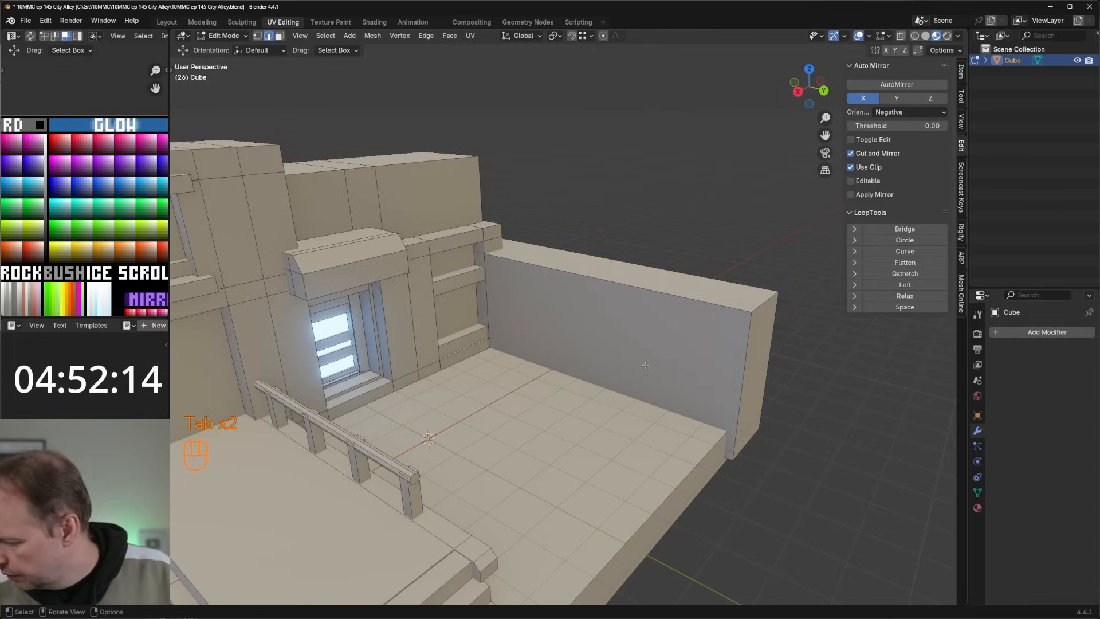
{"action": "middle_click_drag", "start_coordinate": [645, 365], "coordinate": [577, 280]}
{"action": "scroll", "coordinate": [607, 341], "scroll_direction": "up", "scroll_amount": 3}
{"action": "scroll", "coordinate": [609, 304], "scroll_direction": "down", "scroll_amount": 3}
{"action": "key", "text": "Tab"}
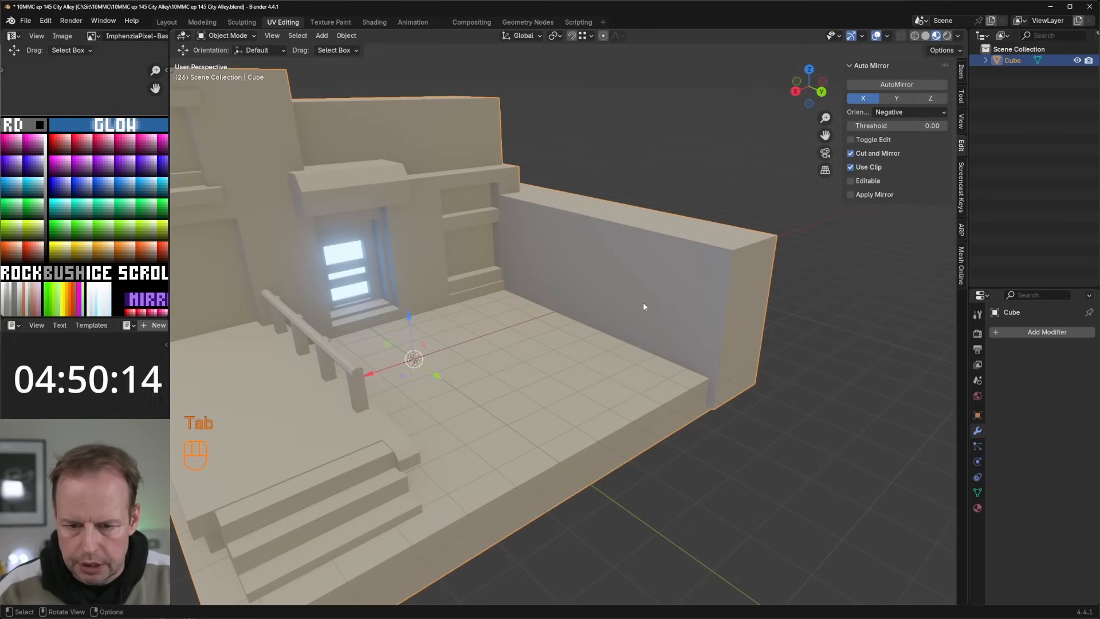
{"action": "key", "text": "3"}
Step: Duplicate the top face of the side wall in place and scale the copy to 0.504
{"action": "key", "text": "Tab"}
{"action": "key", "text": "3"}
{"action": "left_click", "coordinate": [751, 247]}
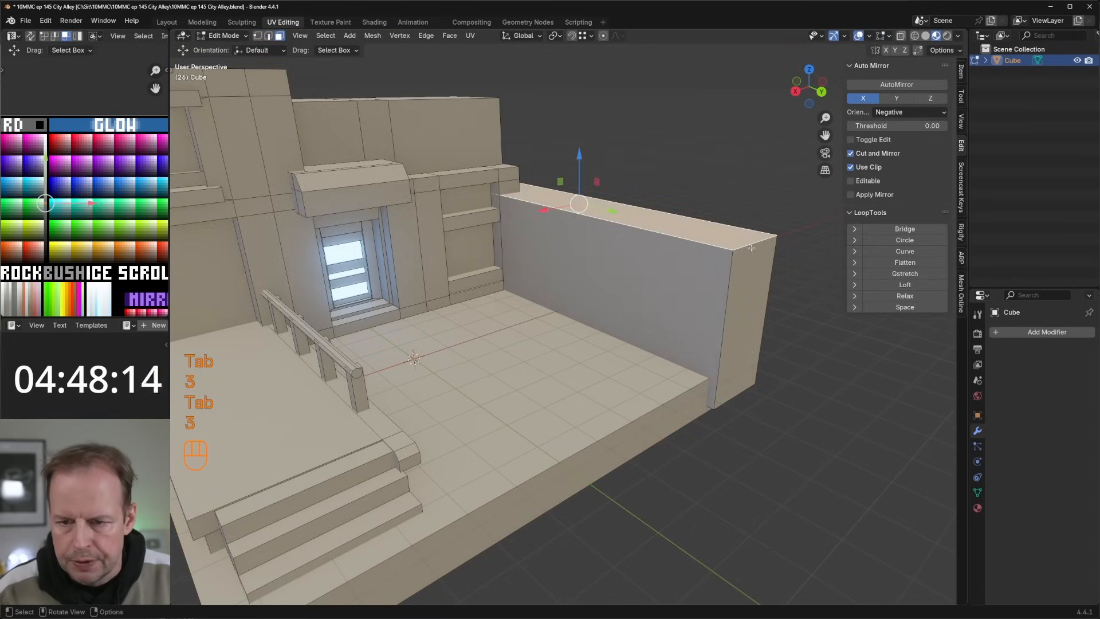
{"action": "key", "text": "shift+d"}
{"action": "right_click", "coordinate": [751, 247]}
{"action": "key", "text": "s"}
{"action": "left_click", "coordinate": [689, 233]}
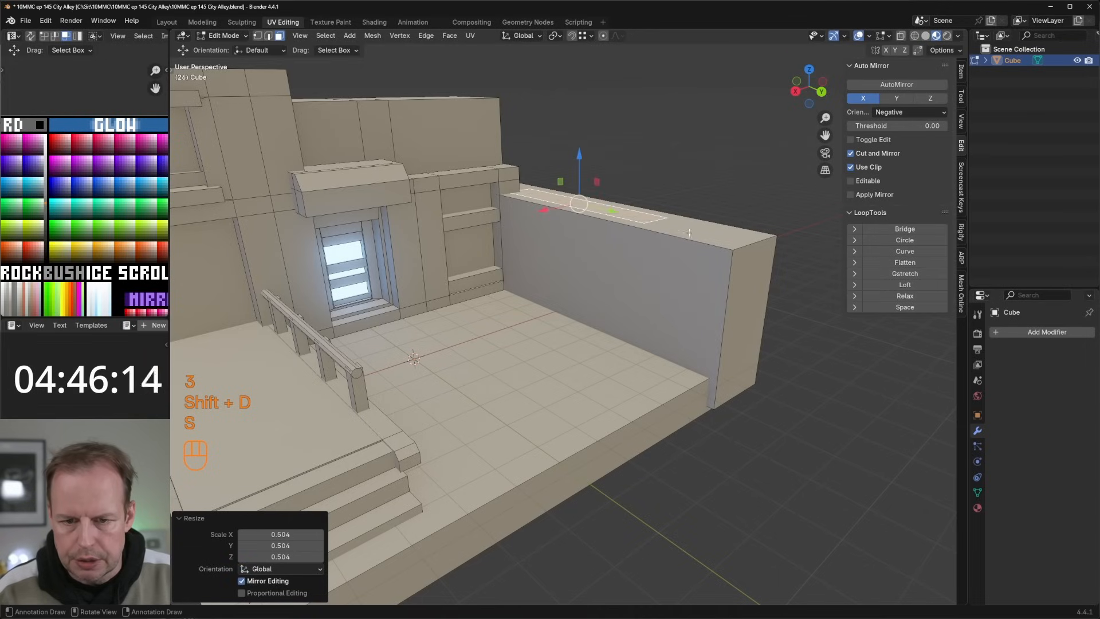
Step: Lower the copied face about 3.77 m, shift it along X beside the side wall and adjust its height above the ground
{"action": "left_click_drag", "start_coordinate": [580, 157], "coordinate": [580, 277]}
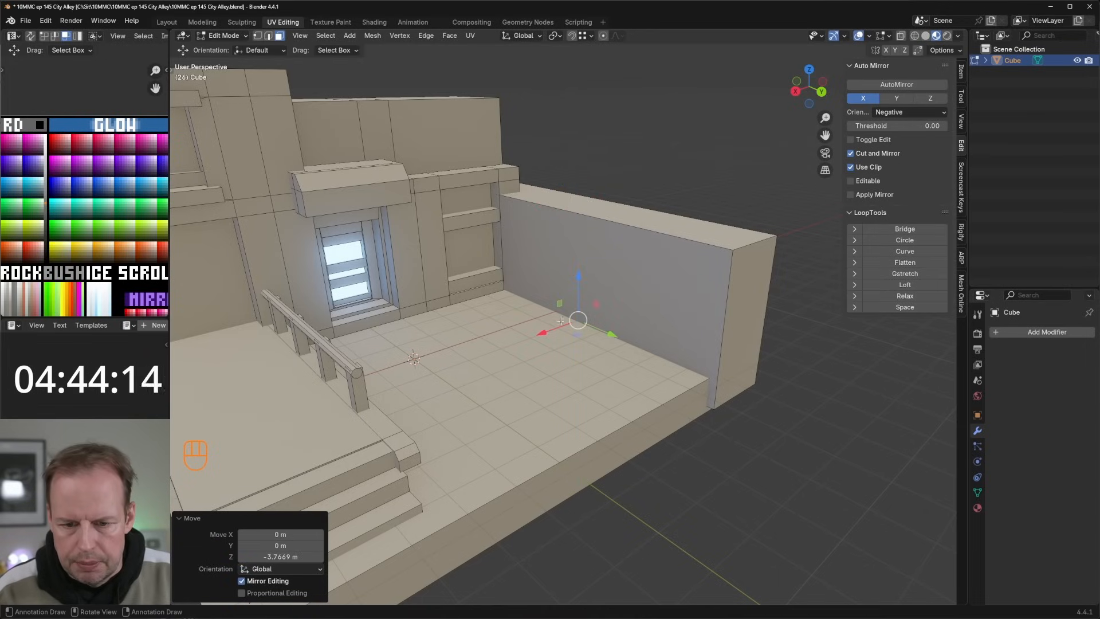
{"action": "left_click_drag", "start_coordinate": [545, 334], "coordinate": [613, 334]}
{"action": "left_click_drag", "start_coordinate": [566, 288], "coordinate": [566, 277]}
{"action": "left_click_drag", "start_coordinate": [532, 326], "coordinate": [518, 331]}
{"action": "left_click_drag", "start_coordinate": [564, 285], "coordinate": [565, 273]}
Step: Narrow the copied face to 0.596 along X
{"action": "key", "text": "s"}
{"action": "key", "text": "x"}
{"action": "key", "text": "s"}
{"action": "left_click", "coordinate": [605, 305]}
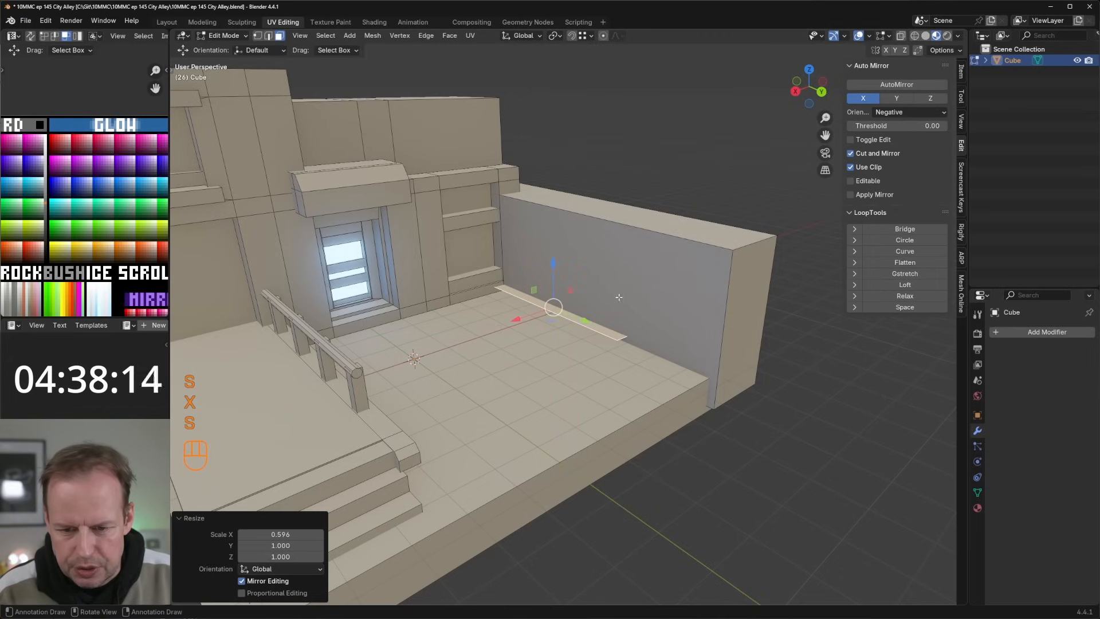
{"action": "key", "text": "y"}
{"action": "key", "text": "Escape"}
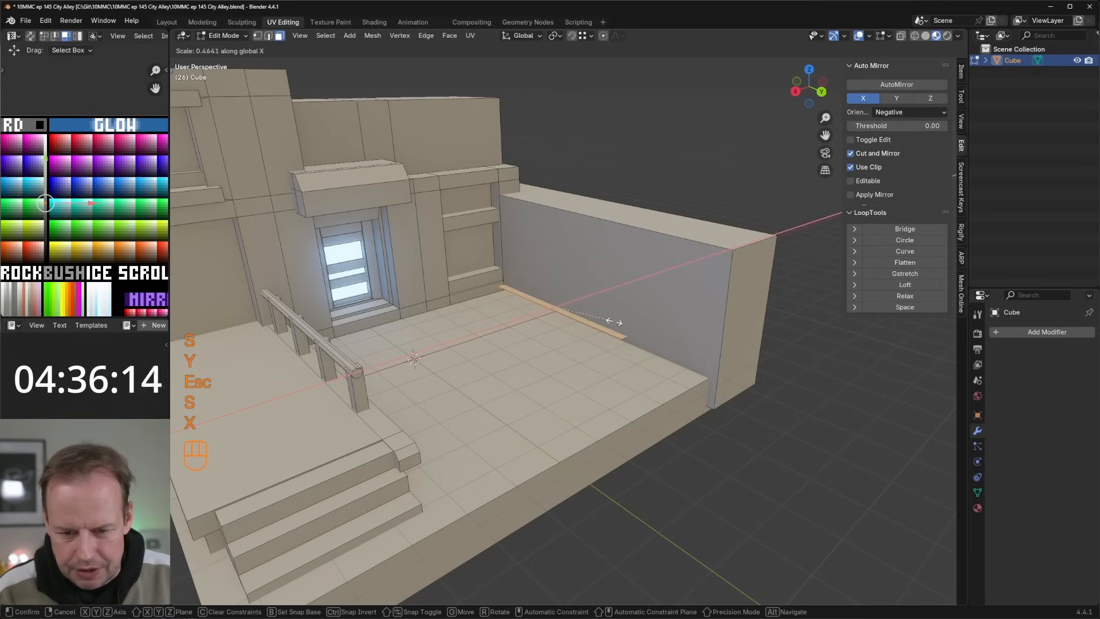
Step: Shorten the copied face to 0.197 along Y and narrow it to 0.632 along X
{"action": "key", "text": "s"}
{"action": "key", "text": "x"}
{"action": "key", "text": "s"}
{"action": "key", "text": "y"}
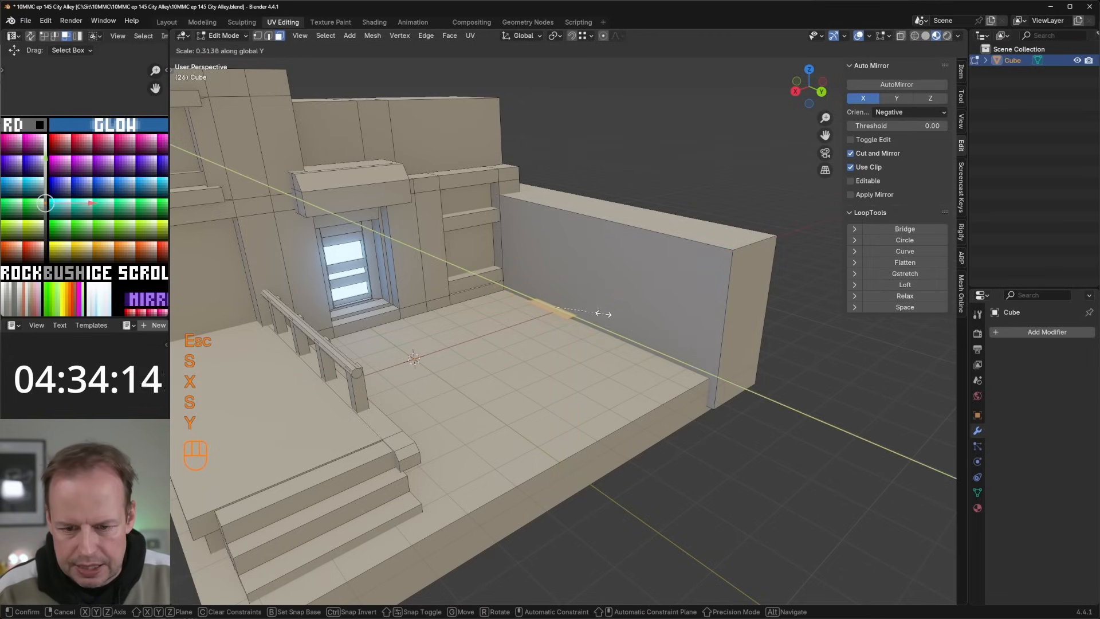
{"action": "left_click", "coordinate": [587, 310]}
{"action": "key", "text": "KP_Decimal"}
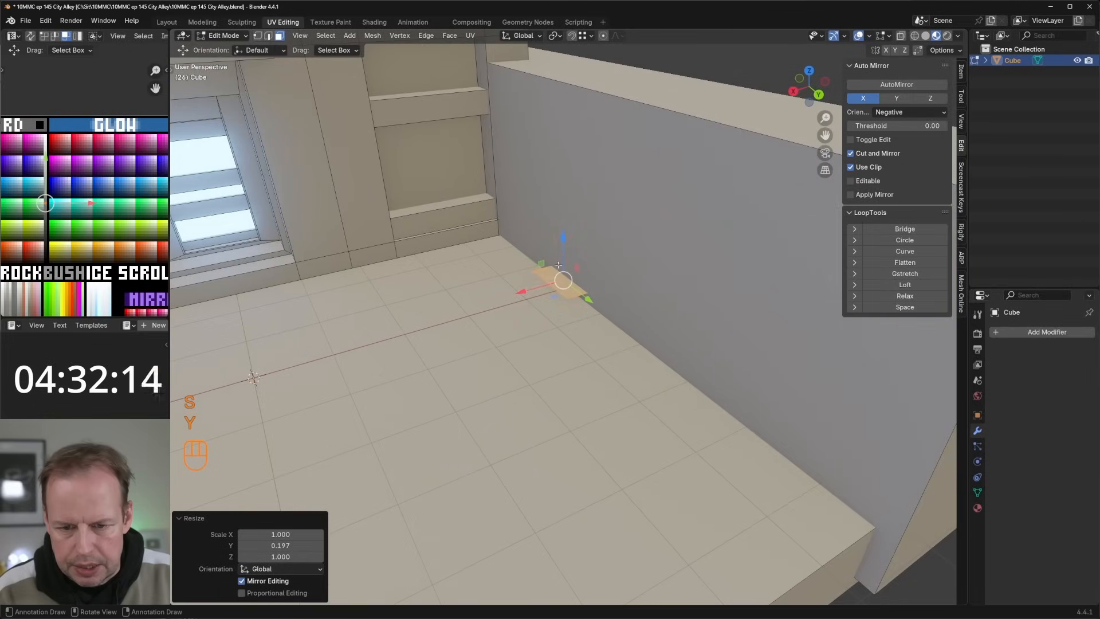
{"action": "key", "text": "s"}
{"action": "key", "text": "x"}
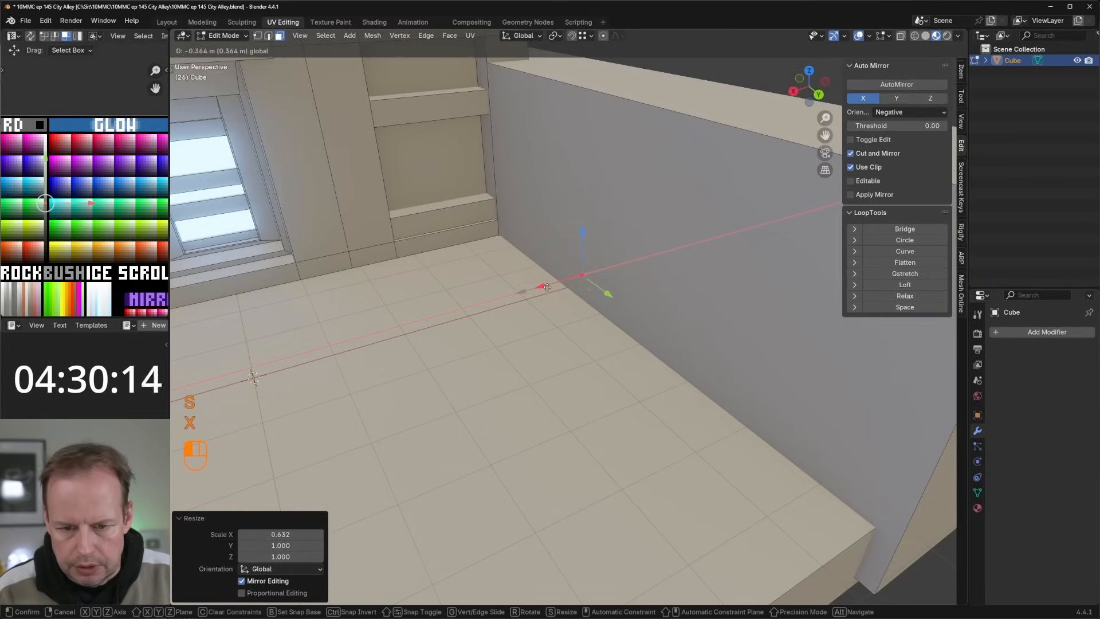
Step: Shift the small face along X against the side wall, lower it about 0.25 m and extrude it upward into a brick
{"action": "left_click", "coordinate": [538, 290]}
{"action": "key", "text": "e"}
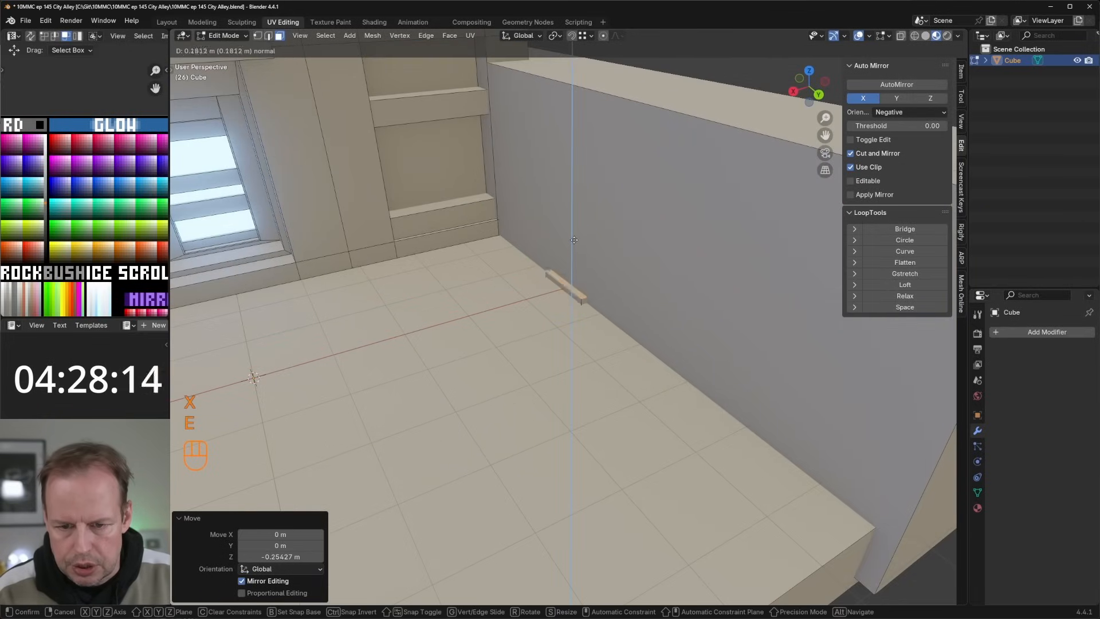
{"action": "left_click", "coordinate": [577, 220]}
Step: Move the whole brick about 2.67 m along negative Y to the corner where the side wall meets the building
{"action": "key", "text": "l"}
{"action": "scroll", "coordinate": [579, 290], "scroll_direction": "down", "scroll_amount": 3}
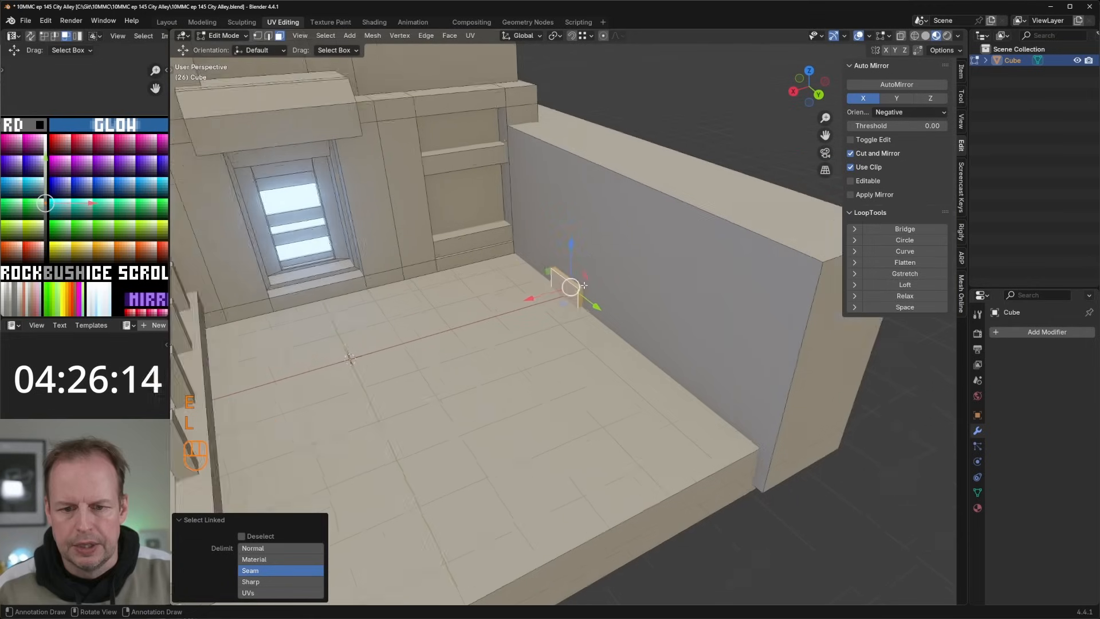
{"action": "middle_click_drag", "start_coordinate": [548, 319], "coordinate": [567, 325]}
{"action": "left_click_drag", "start_coordinate": [587, 305], "coordinate": [532, 270]}
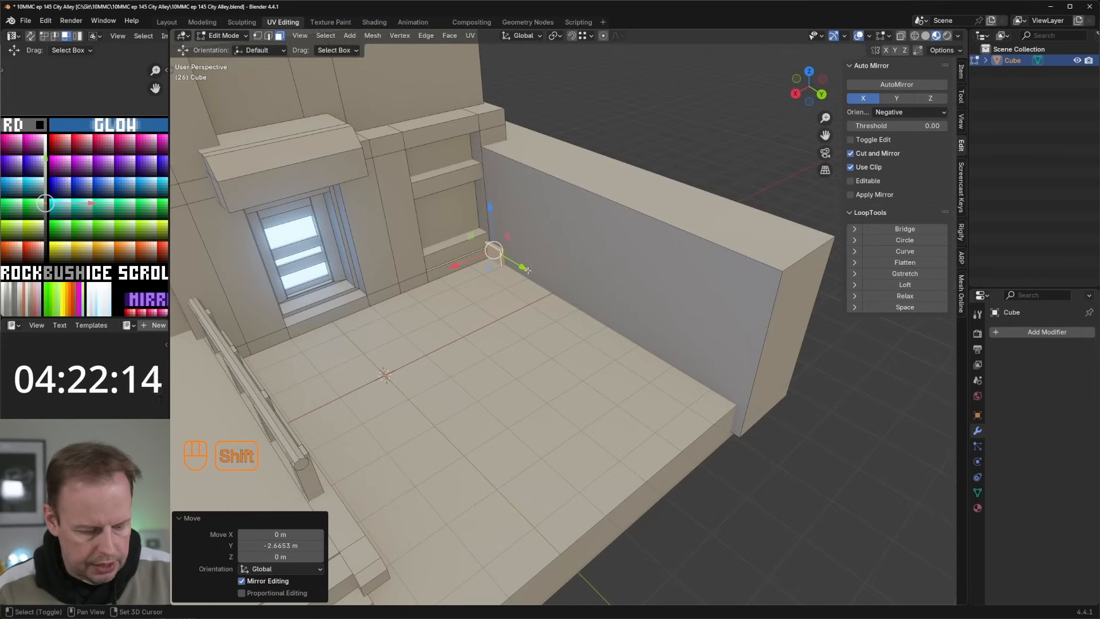
Step: Duplicate the brick about 1.26 m along Y and repeat the duplication to form a row along the side wall's base
{"action": "key", "text": "shift+d"}
{"action": "key", "text": "x"}
{"action": "key", "text": "y"}
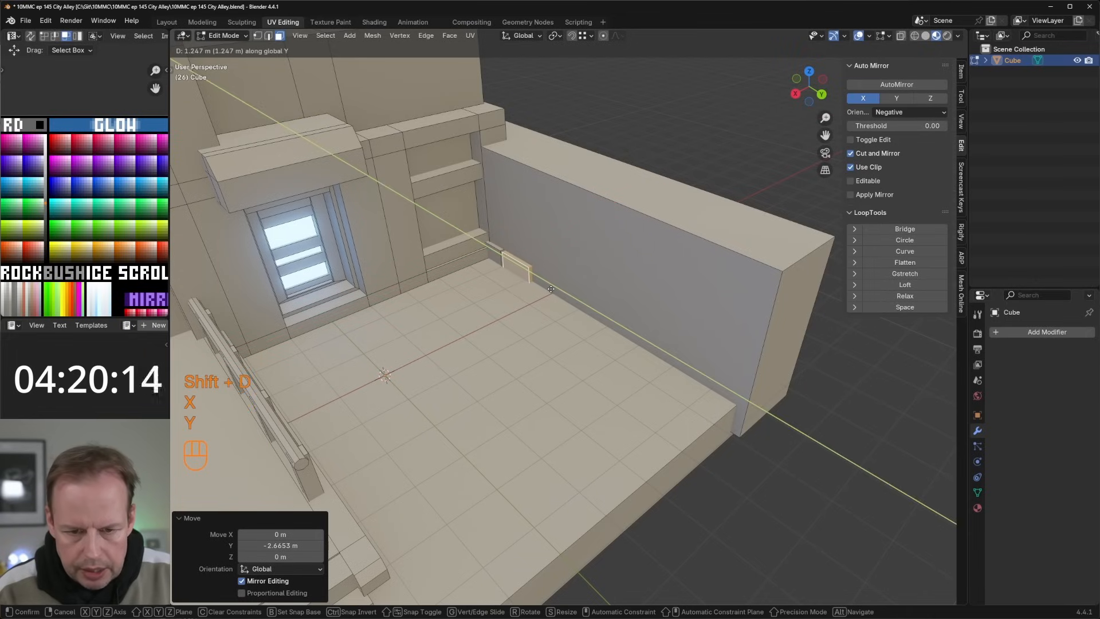
{"action": "left_click", "coordinate": [551, 289]}
{"action": "key", "text": "shift+r"}
{"action": "key", "text": "shift+r"}
{"action": "key", "text": "shift+r"}
{"action": "key", "text": "shift+r"}
{"action": "key", "text": "shift+r"}
{"action": "key", "text": "shift+r"}
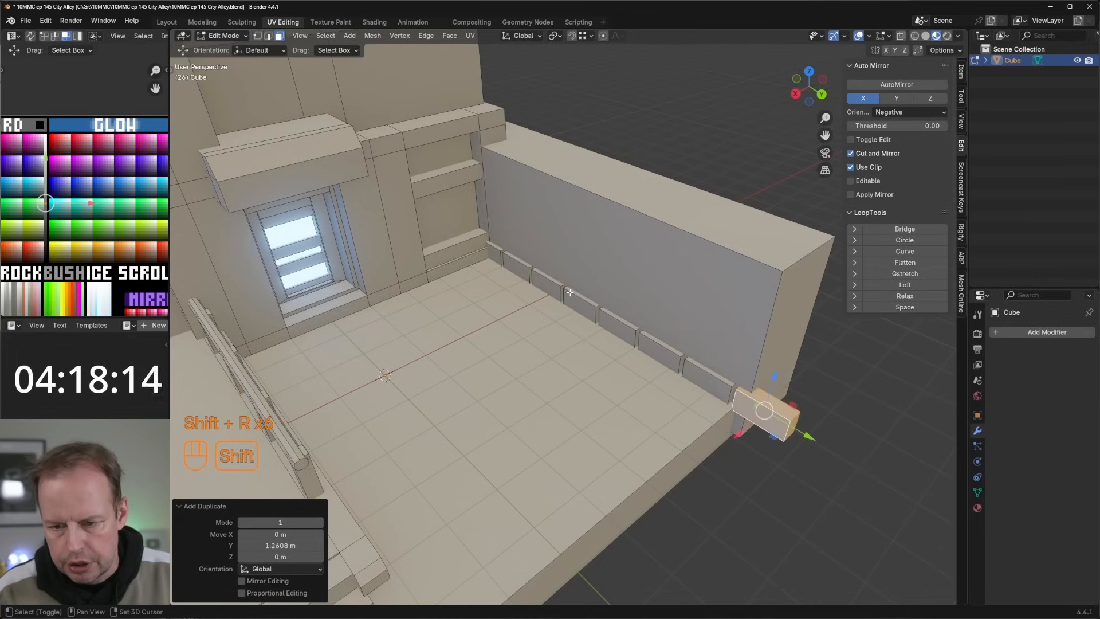
Step: Delete the surplus brick that extends past the free end of the side wall
{"action": "key", "text": "l"}
{"action": "key", "text": "Delete"}
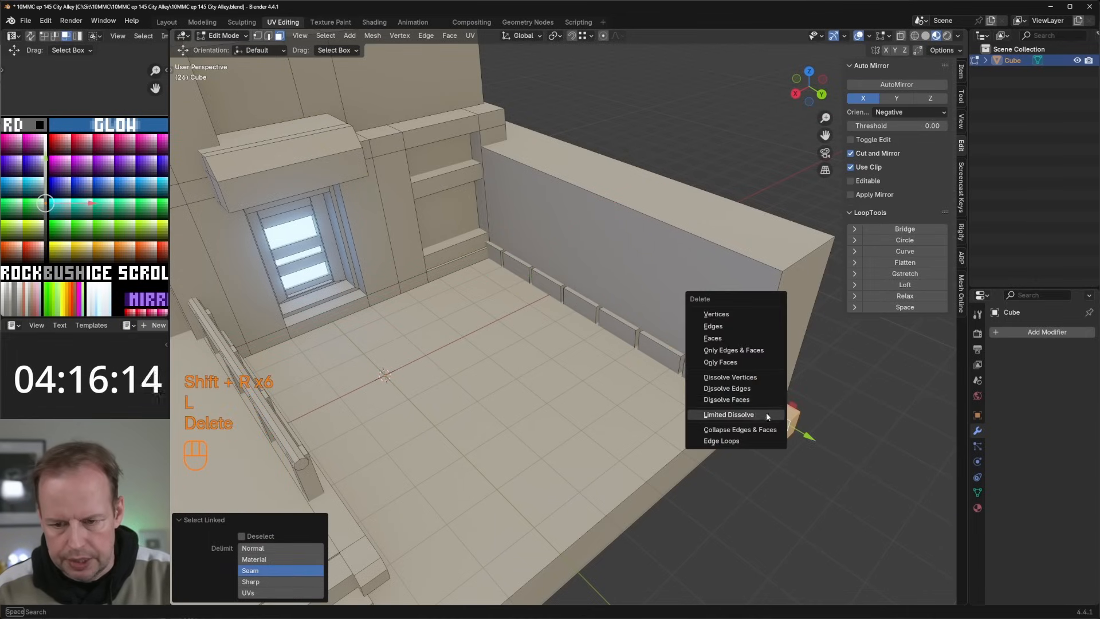
{"action": "left_click", "coordinate": [737, 310]}
Step: Select all seven bricks in the bottom row and separate them into their own object
{"action": "key", "text": "l"}
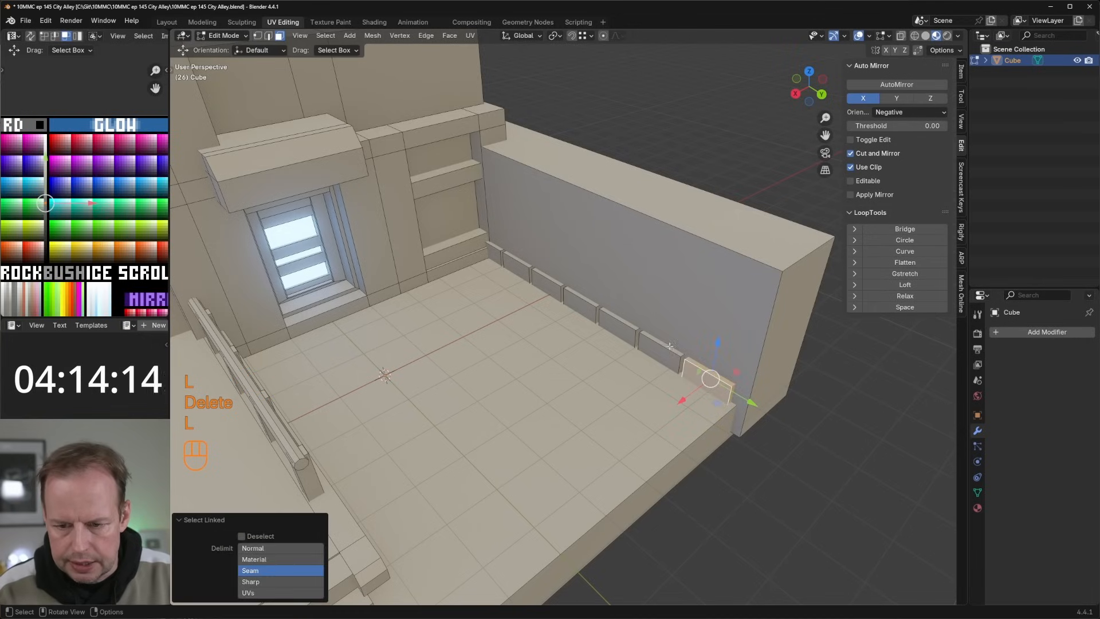
{"action": "key", "text": "l"}
{"action": "key", "text": "l"}
{"action": "key", "text": "l"}
{"action": "key", "text": "l"}
{"action": "key", "text": "l"}
{"action": "key", "text": "l"}
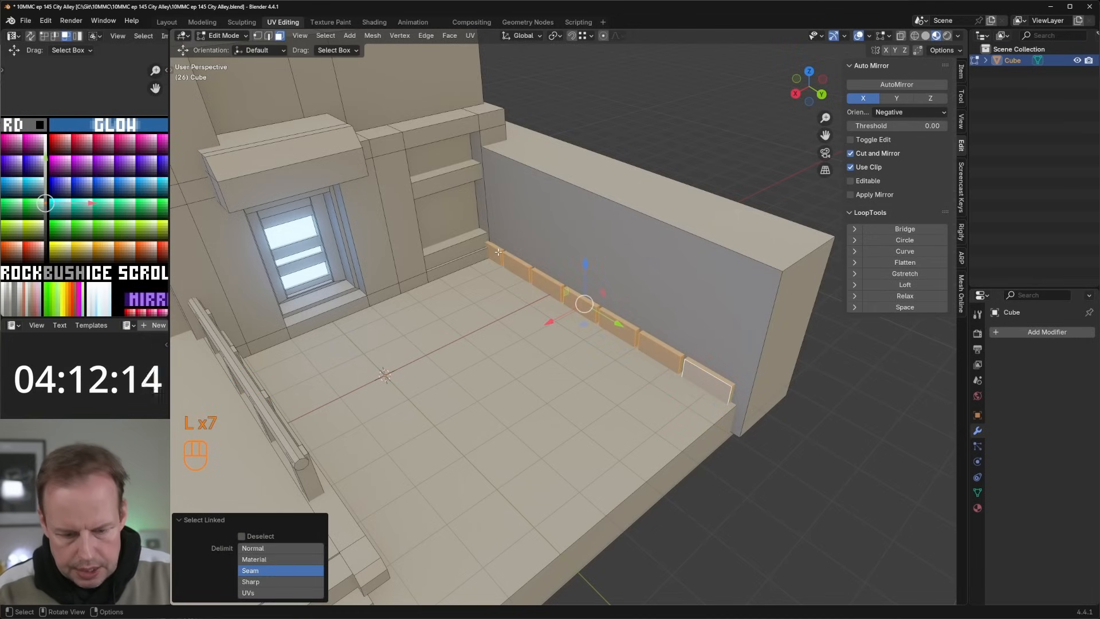
{"action": "key", "text": "p"}
{"action": "left_click", "coordinate": [497, 251]}
{"action": "key", "text": "Tab"}
Step: Edit the separated brick object and duplicate the whole row about 0.69 m upward along Z
{"action": "left_click", "coordinate": [682, 361]}
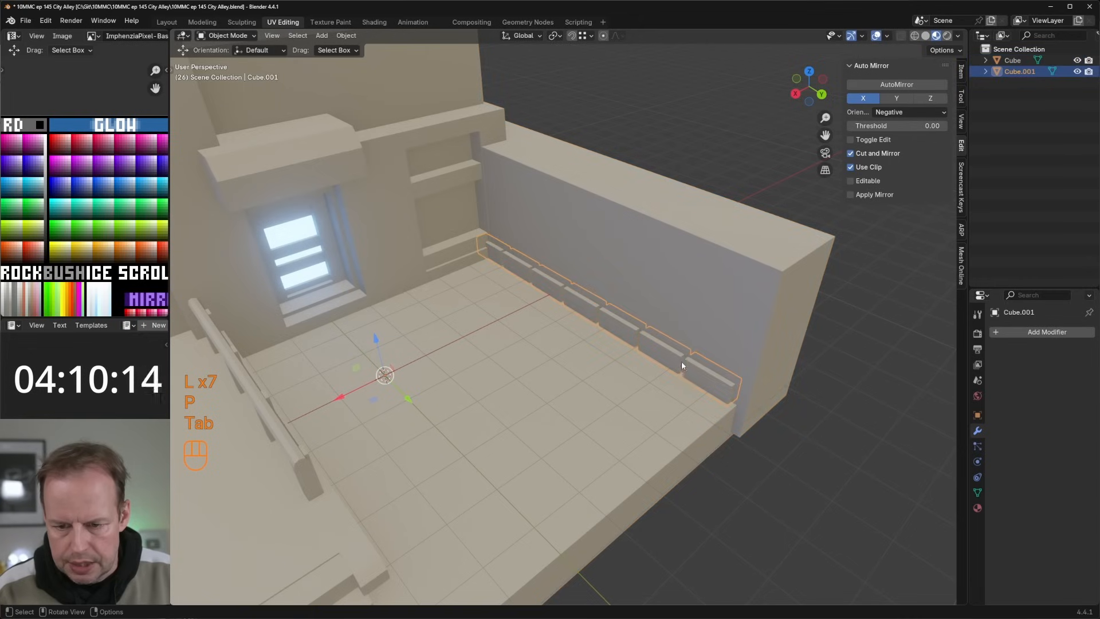
{"action": "key", "text": "Tab"}
{"action": "key", "text": "a"}
{"action": "key", "text": "shift+d"}
{"action": "key", "text": "z"}
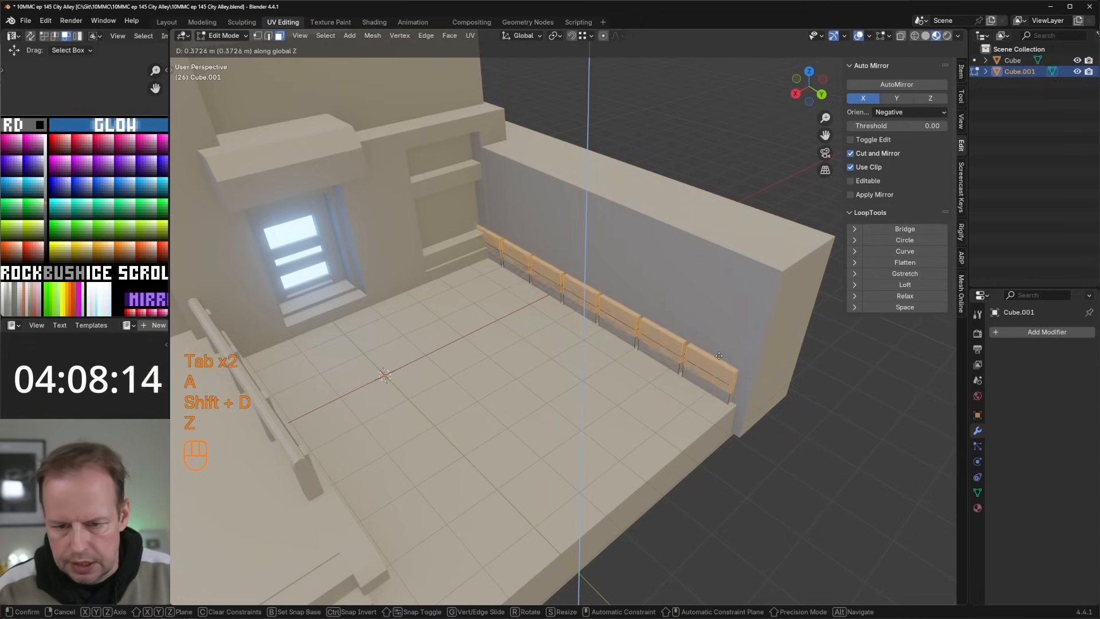
{"action": "left_click", "coordinate": [592, 314]}
Step: Stagger the upper brick row about 0.62 m along negative Y and lower it about 0.012 m
{"action": "key", "text": "g"}
{"action": "key", "text": "y"}
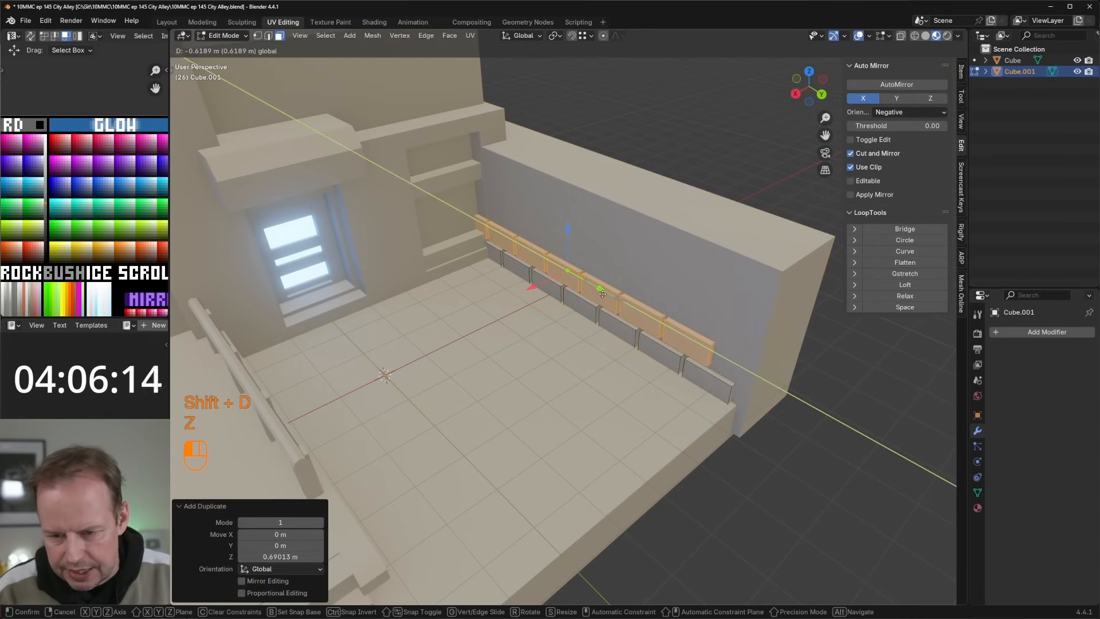
{"action": "left_click", "coordinate": [579, 246]}
{"action": "key", "text": "g"}
{"action": "key", "text": "z"}
{"action": "left_click", "coordinate": [646, 304]}
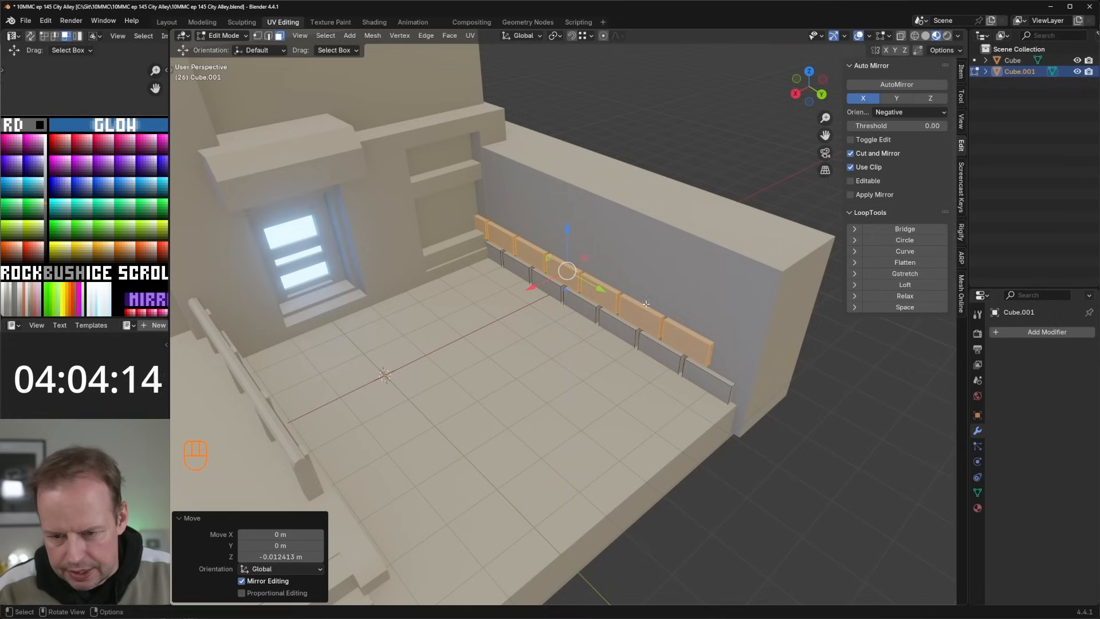
Step: Duplicate the end face of the upper row's last brick, shift it about 0.10 m along Y and extrude it into a half brick
{"action": "left_click", "coordinate": [706, 351]}
{"action": "key", "text": "shift+d"}
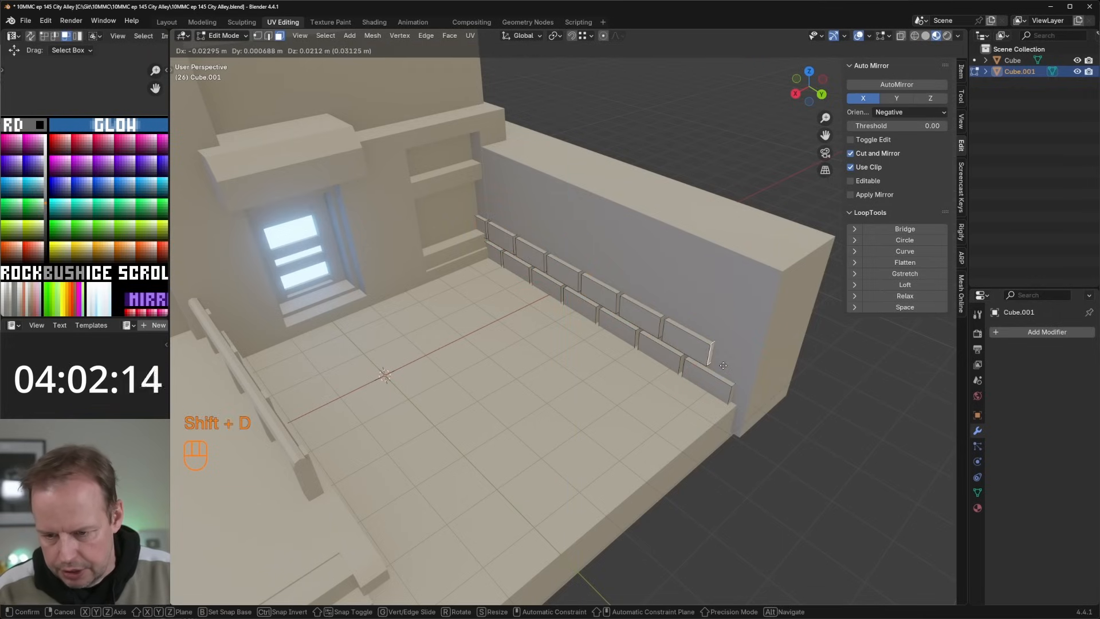
{"action": "left_click", "coordinate": [714, 352]}
{"action": "key", "text": "e"}
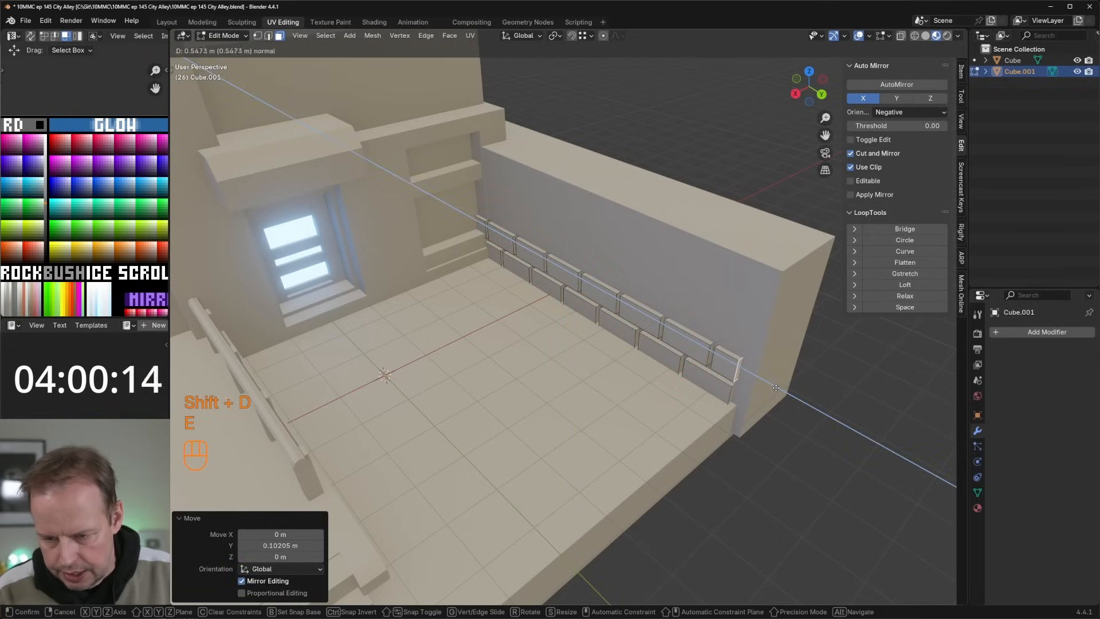
{"action": "left_click", "coordinate": [775, 385]}
Step: Duplicate both brick rows about 1.34 m upward, and duplicate that copy by about the same distance to cover the wall's height
{"action": "key", "text": "a"}
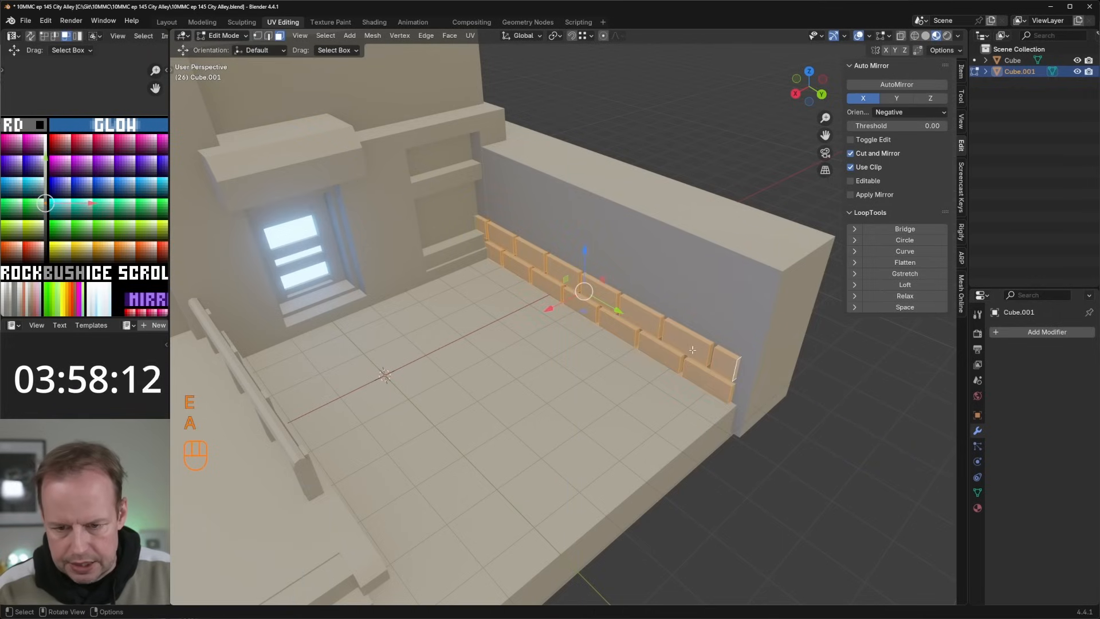
{"action": "key", "text": "shift+d"}
{"action": "key", "text": "z"}
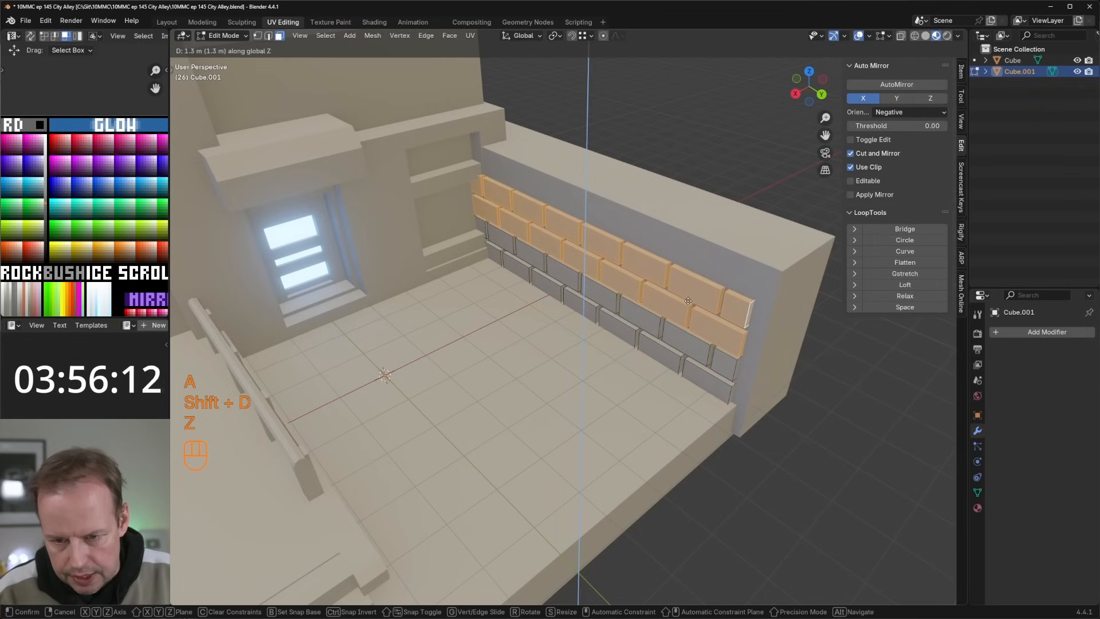
{"action": "left_click", "coordinate": [688, 299]}
{"action": "key", "text": "shift+d"}
{"action": "key", "text": "z"}
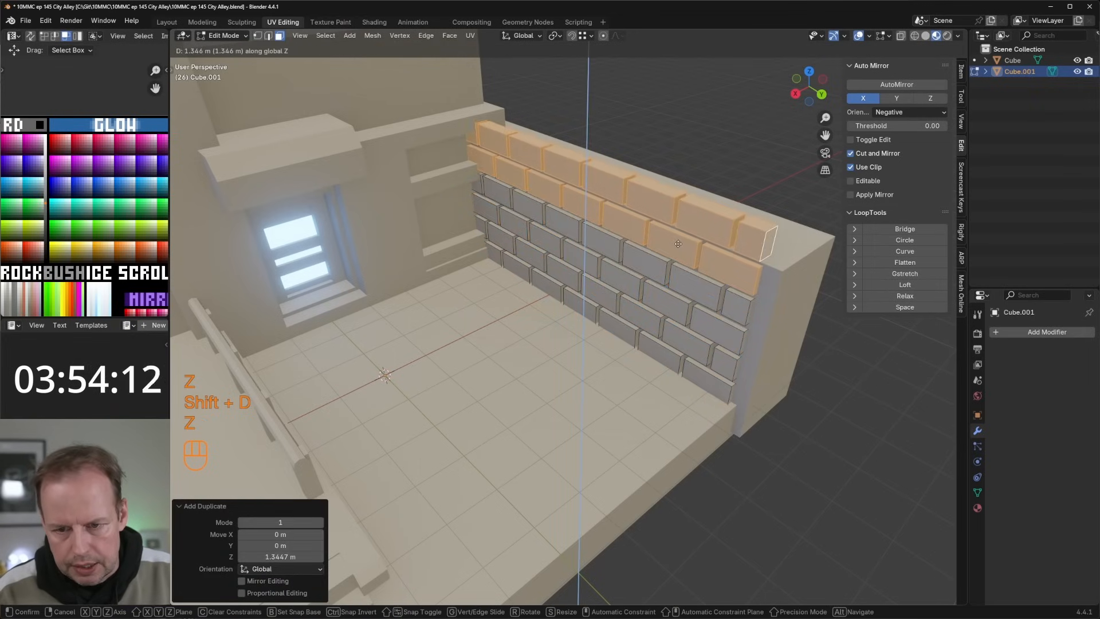
{"action": "left_click", "coordinate": [677, 244]}
Step: Switch to editing the main alley mesh and extrude the side wall's top face about 1.18 m upward
{"action": "left_click", "coordinate": [792, 234]}
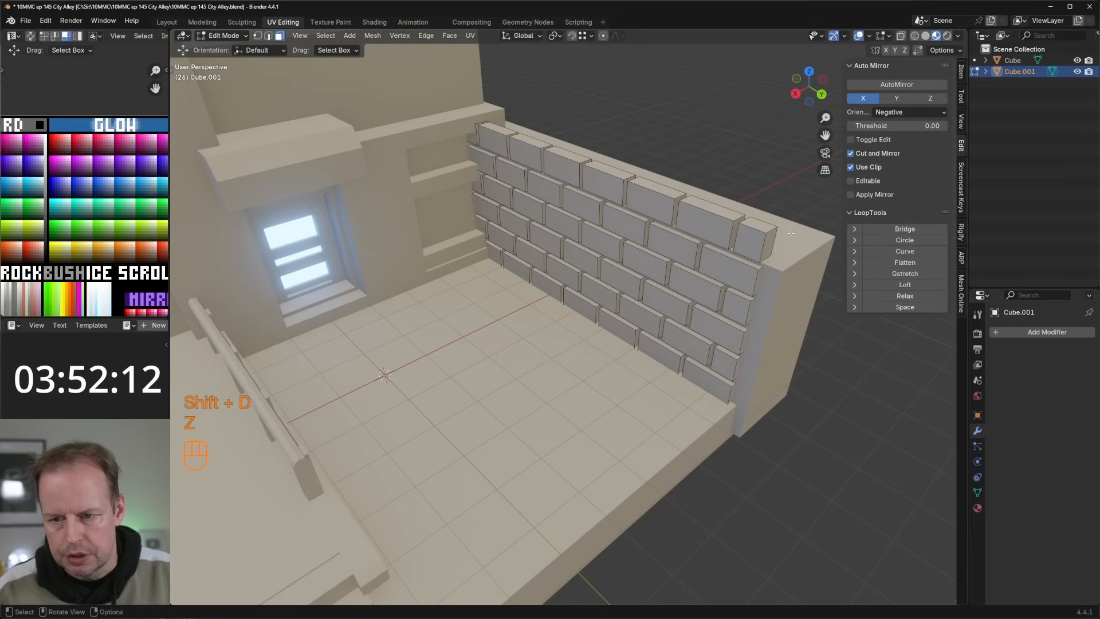
{"action": "key", "text": "Tab"}
{"action": "left_click", "coordinate": [792, 235]}
{"action": "key", "text": "Tab"}
{"action": "left_click", "coordinate": [793, 235]}
{"action": "key", "text": "e"}
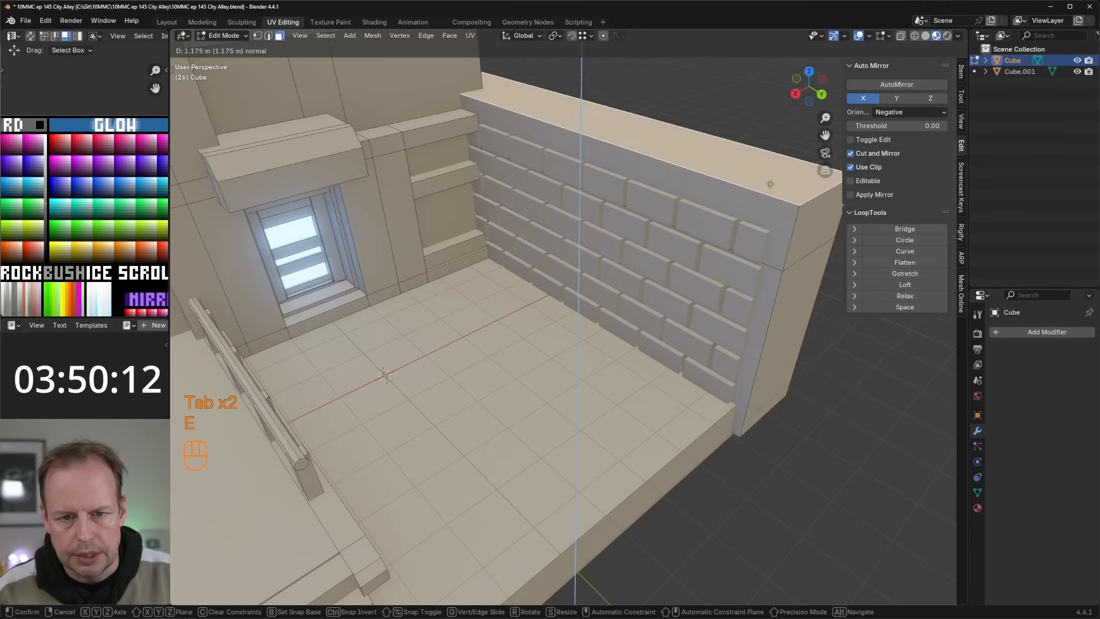
{"action": "left_click", "coordinate": [704, 184]}
Step: Bevel the side wall's upper inner edge by about 0.33 m with one segment
{"action": "key", "text": "2"}
{"action": "key", "text": "ctrl+b"}
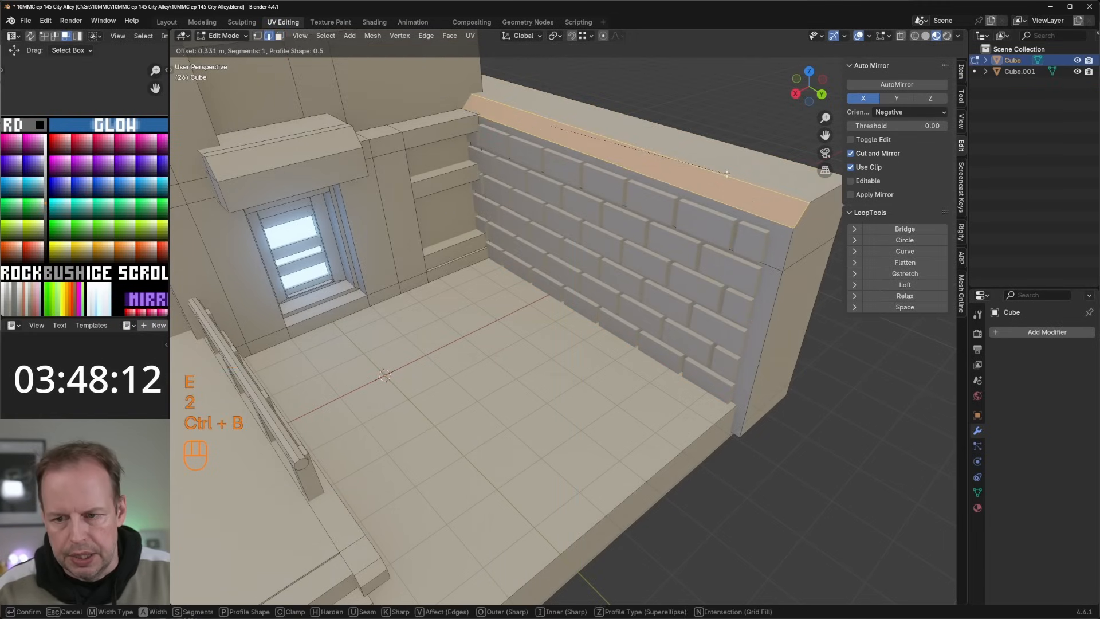
{"action": "left_click", "coordinate": [723, 175]}
Step: Apply a Randomize transform of 0.1 m to all vertices of the brick object and return to Object Mode
{"action": "key", "text": "Tab"}
{"action": "left_click", "coordinate": [721, 259]}
{"action": "key", "text": "Tab"}
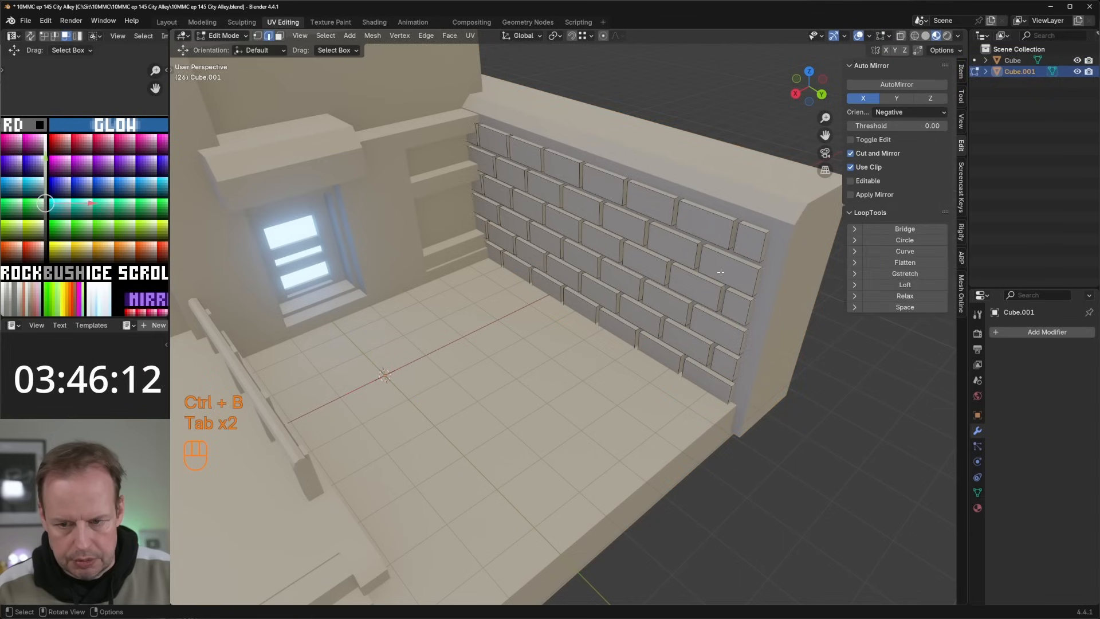
{"action": "key", "text": "a"}
{"action": "left_click", "coordinate": [372, 35]}
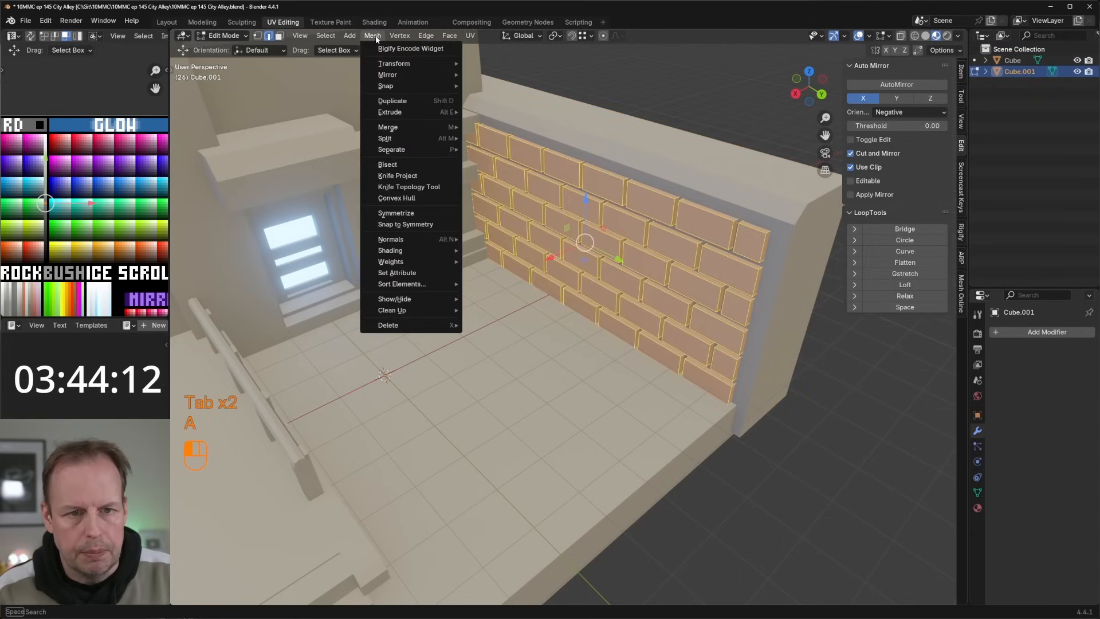
{"action": "mouse_move", "coordinate": [412, 64]}
{"action": "left_click", "coordinate": [498, 156]}
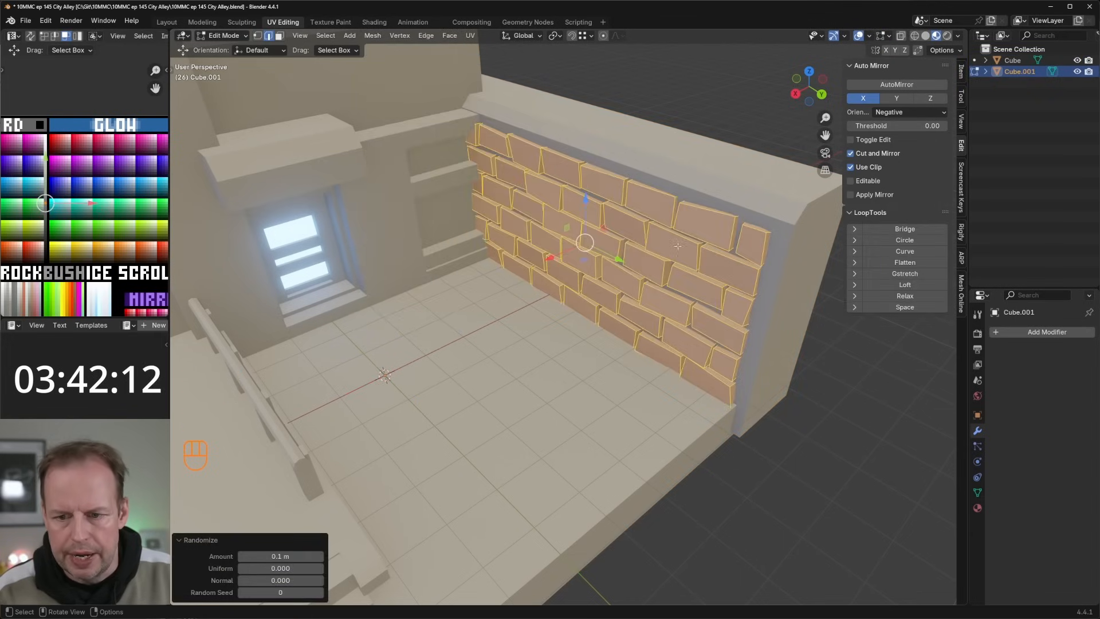
{"action": "middle_click_drag", "start_coordinate": [516, 162], "coordinate": [655, 226]}
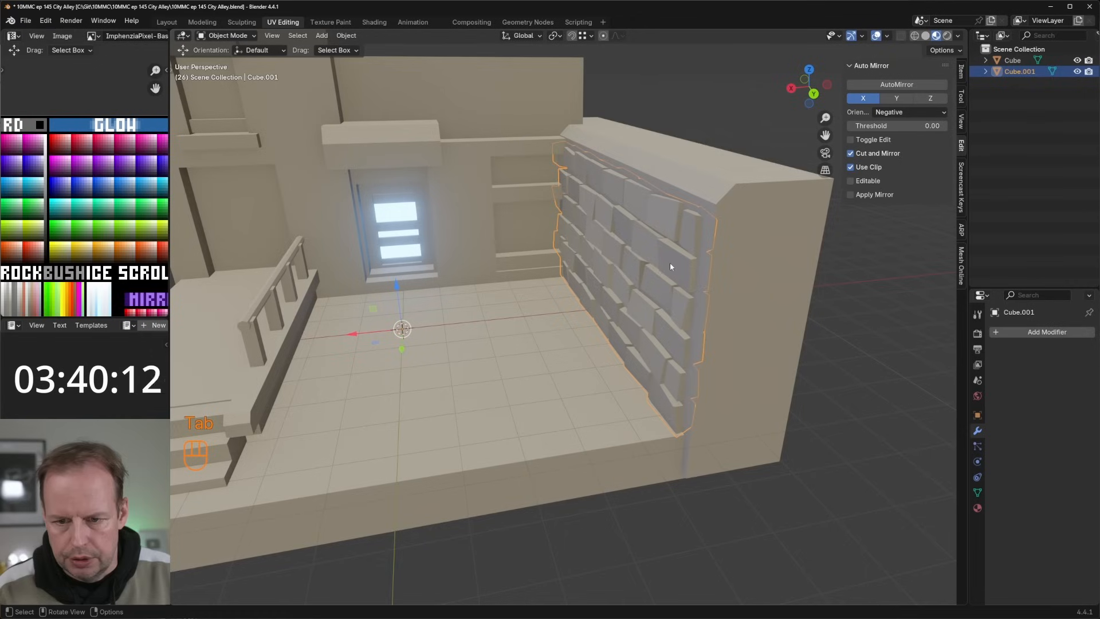
{"action": "key", "text": "Tab"}
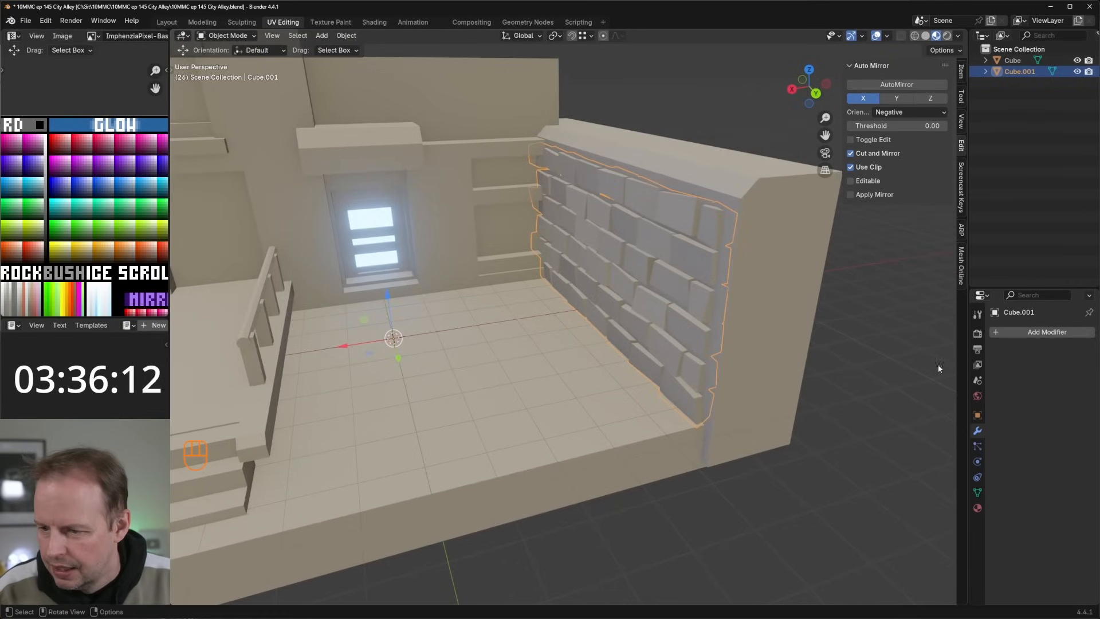
Step: Subdivide the brick object with a level 3 Subdivision modifier set to Simple and apply it
{"action": "key", "text": "ctrl+3"}
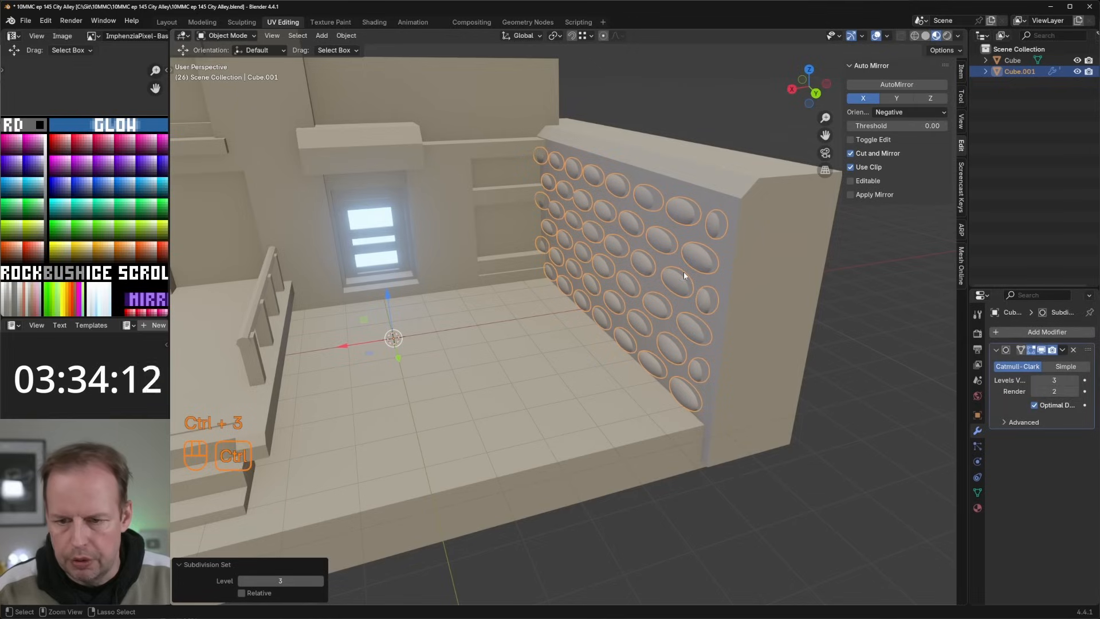
{"action": "left_click", "coordinate": [1065, 366]}
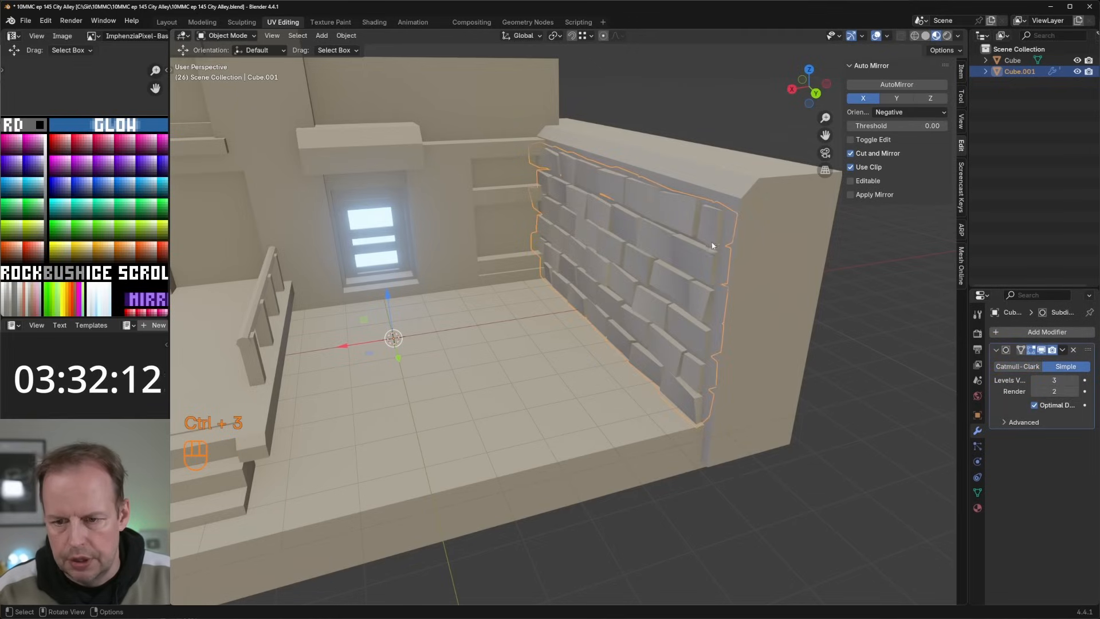
{"action": "key", "text": "ctrl+a"}
{"action": "key", "text": "Tab"}
{"action": "key", "text": "Tab"}
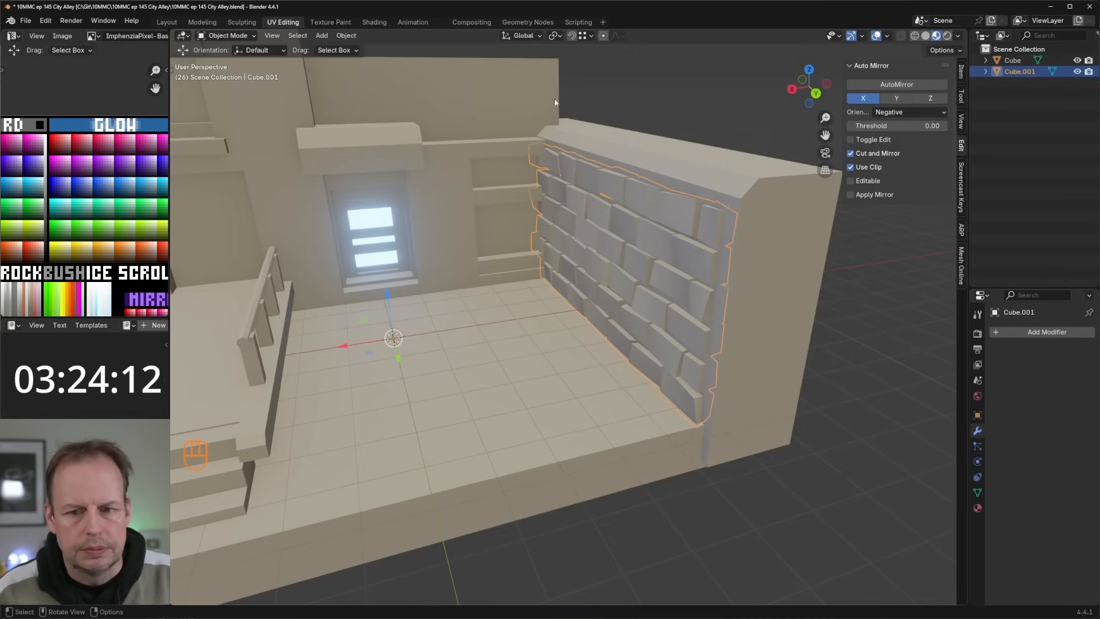
Step: Roughen the subdivided bricks by applying a 0.1 m Randomize transform to all their vertices
{"action": "key", "text": "Tab"}
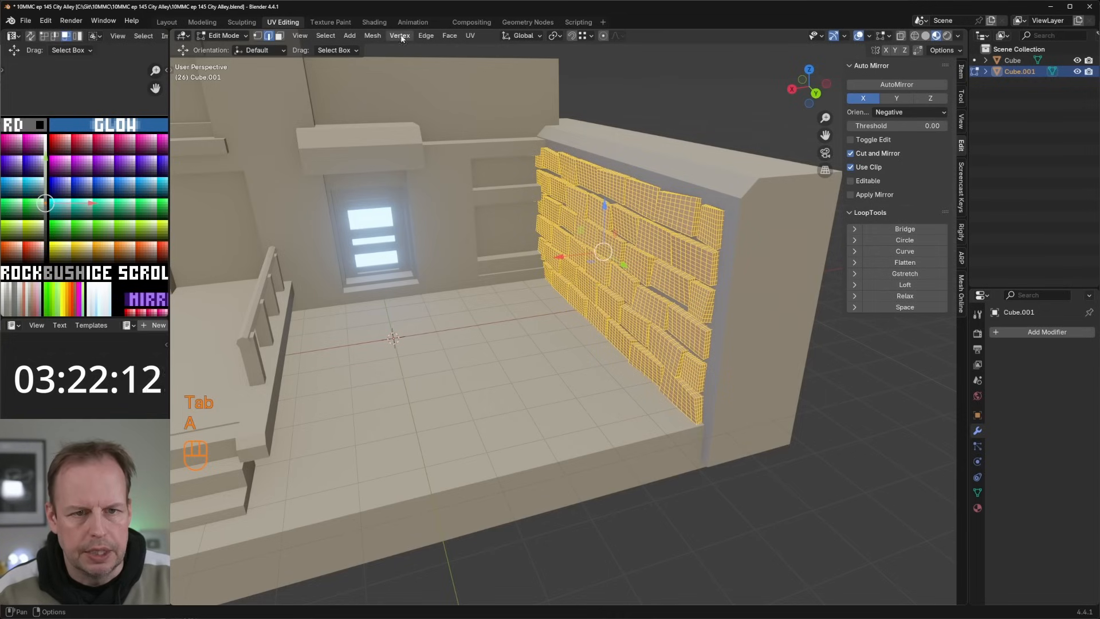
{"action": "left_click", "coordinate": [372, 35]}
{"action": "mouse_move", "coordinate": [398, 65]}
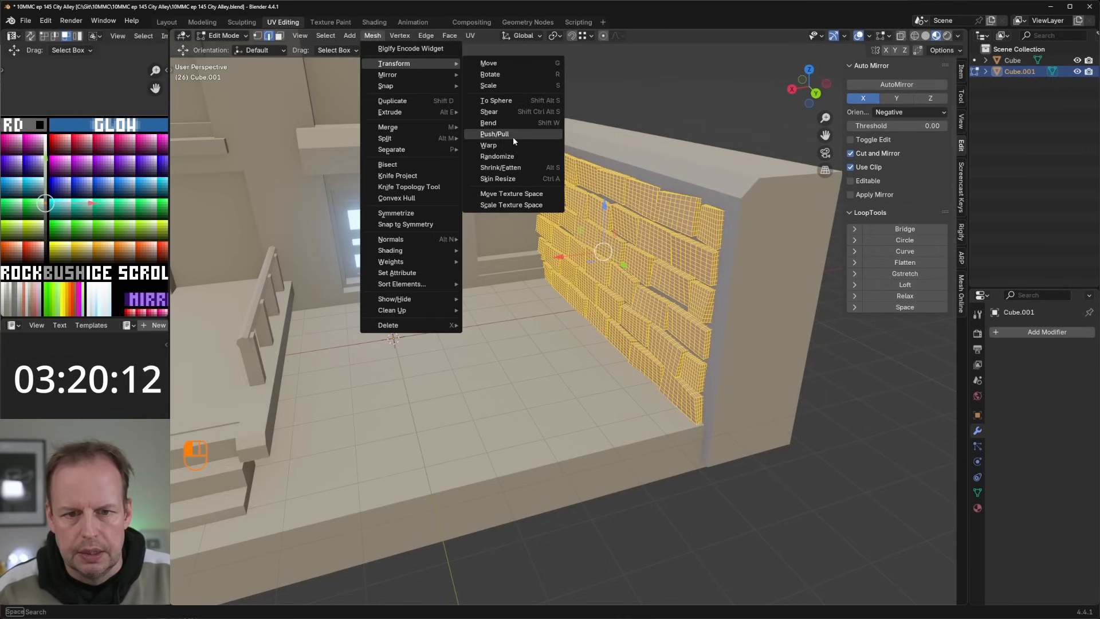
{"action": "left_click", "coordinate": [497, 156]}
{"action": "scroll", "coordinate": [660, 235], "scroll_direction": "up", "scroll_amount": 3}
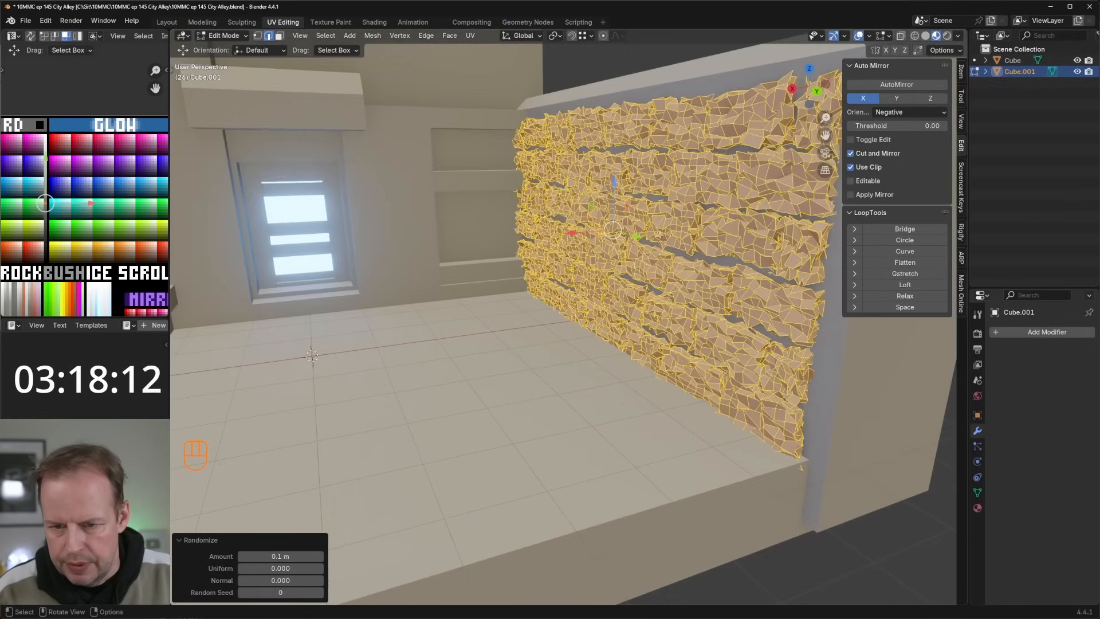
{"action": "key", "text": "Tab"}
{"action": "key", "text": "Tab"}
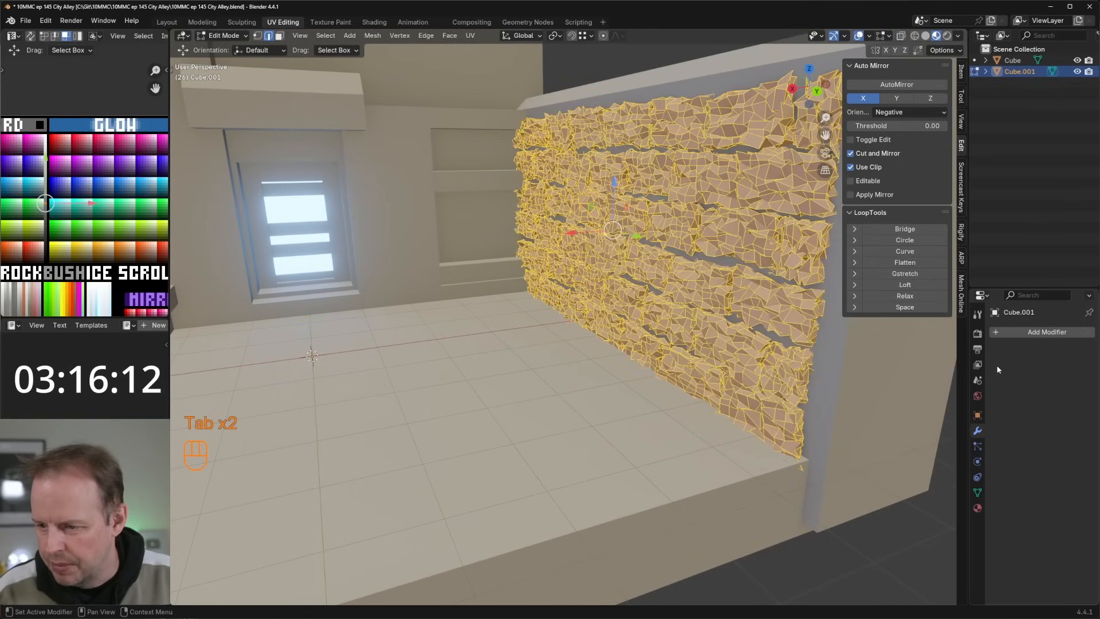
Step: Add a Decimate modifier to the brick object and set its collapse ratio to about 0.0526 in Object Mode
{"action": "left_click", "coordinate": [1001, 335]}
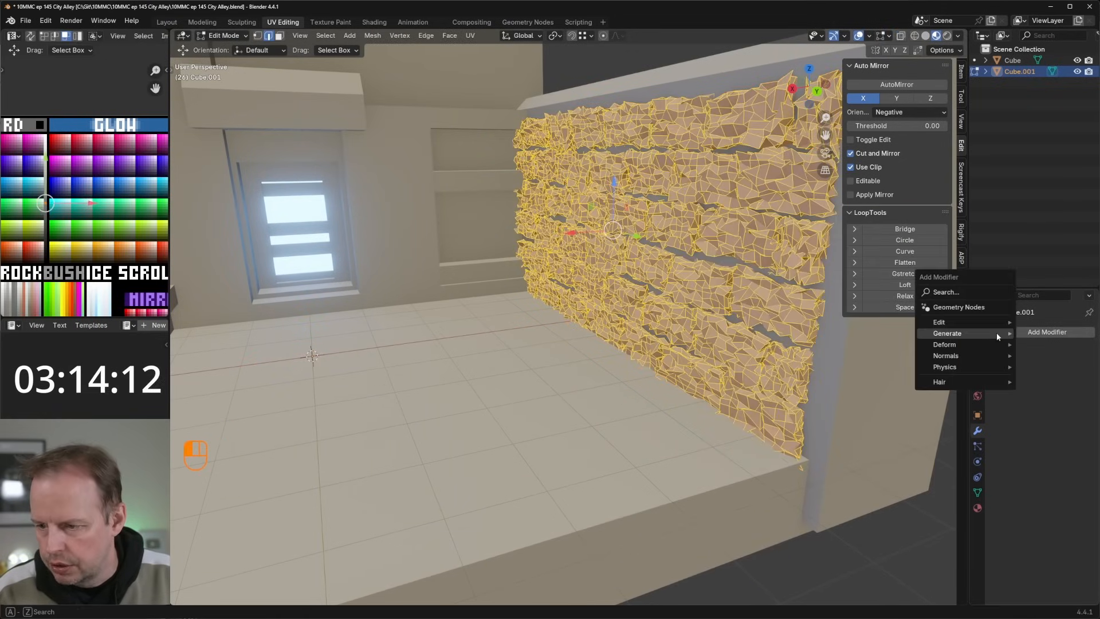
{"action": "mouse_move", "coordinate": [965, 338]}
{"action": "left_click", "coordinate": [848, 378]}
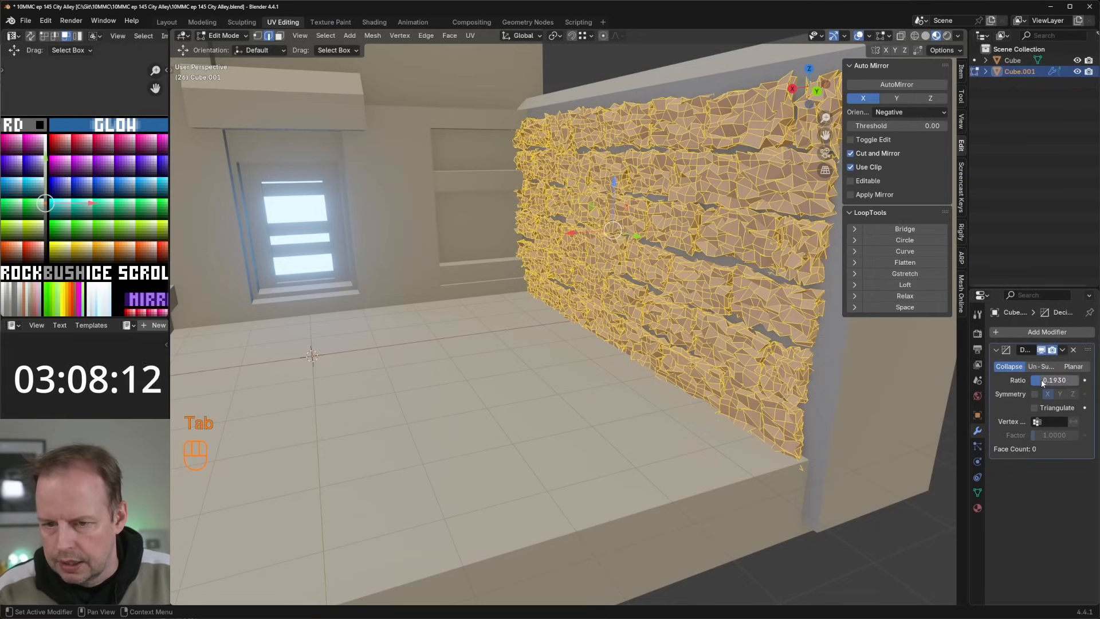
{"action": "key", "text": "Tab"}
{"action": "left_click_drag", "start_coordinate": [1048, 380], "coordinate": [1034, 380]}
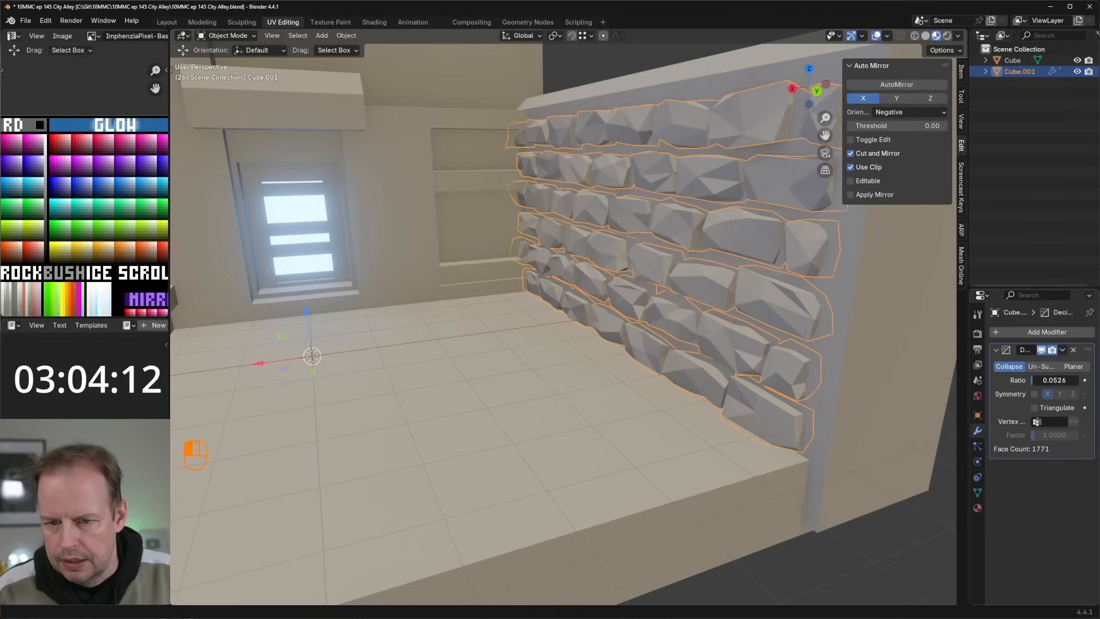
Step: Apply the Decimate modifier to the brick object
{"action": "scroll", "coordinate": [739, 273], "scroll_direction": "down", "scroll_amount": 2}
{"action": "middle_click_drag", "start_coordinate": [681, 247], "coordinate": [717, 243]}
{"action": "left_click", "coordinate": [720, 279]}
{"action": "left_click", "coordinate": [653, 276]}
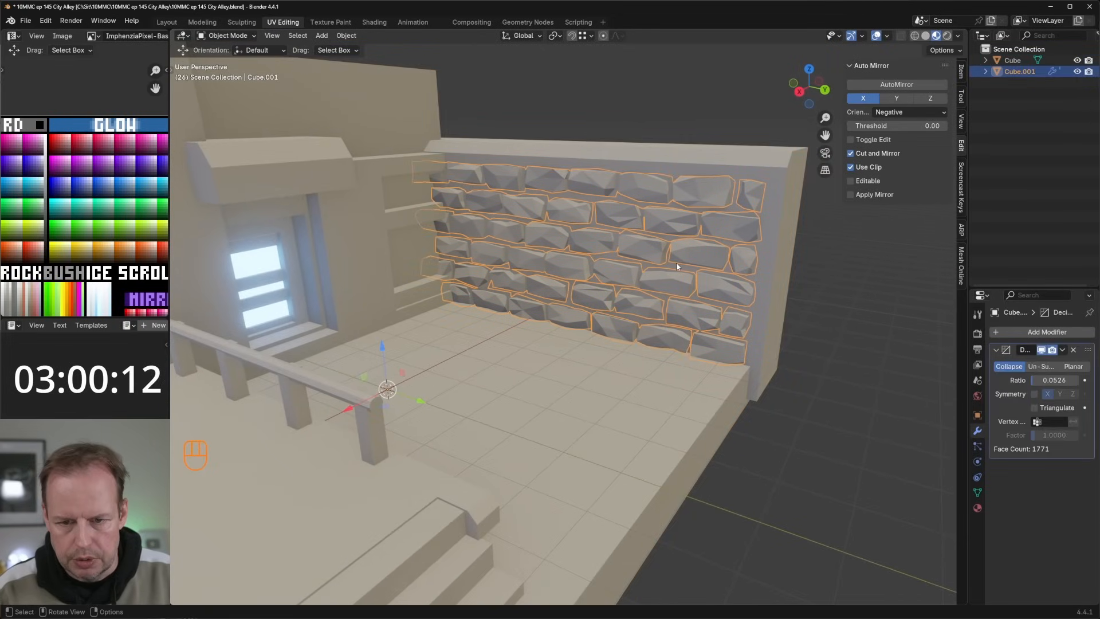
{"action": "key", "text": "Tab"}
{"action": "key", "text": "Tab"}
{"action": "key", "text": "ctrl+a"}
{"action": "key", "text": "Tab"}
{"action": "key", "text": "Tab"}
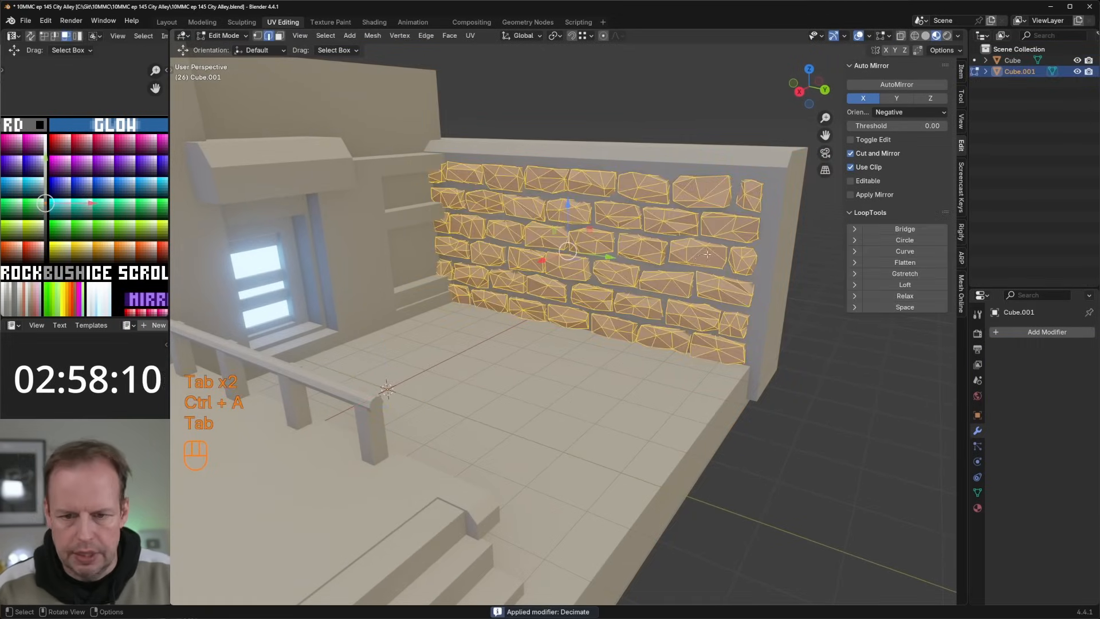
{"action": "middle_click_drag", "start_coordinate": [630, 256], "coordinate": [698, 253]}
{"action": "key", "text": "Tab"}
{"action": "key", "text": "a"}
{"action": "key", "text": "s"}
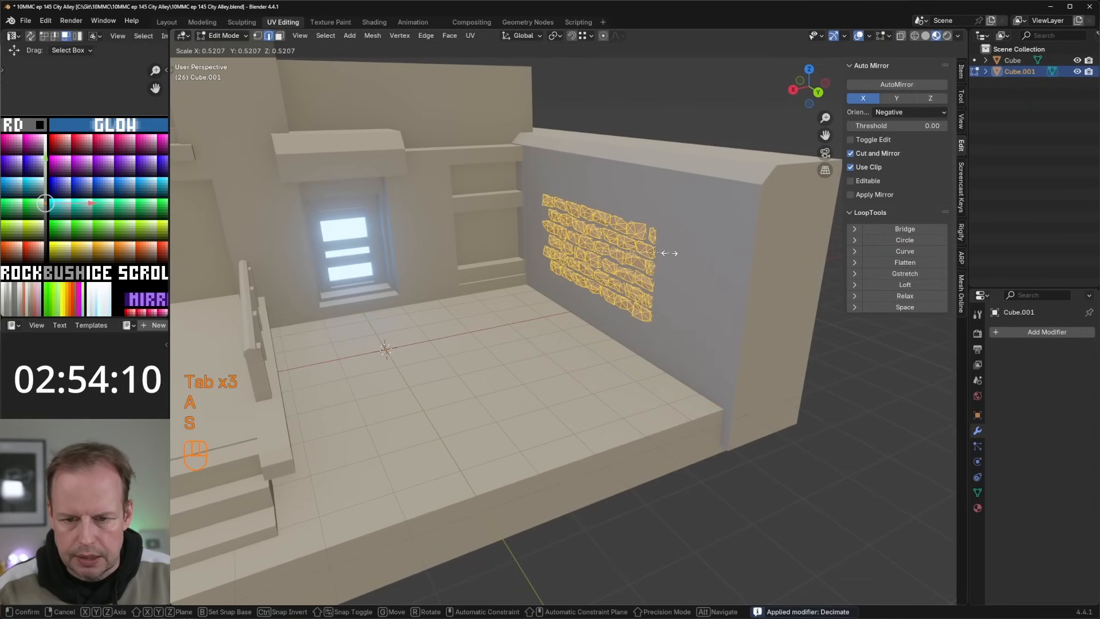
{"action": "right_click", "coordinate": [669, 253]}
{"action": "middle_click_drag", "start_coordinate": [669, 253], "coordinate": [692, 254]}
{"action": "key", "text": "Tab"}
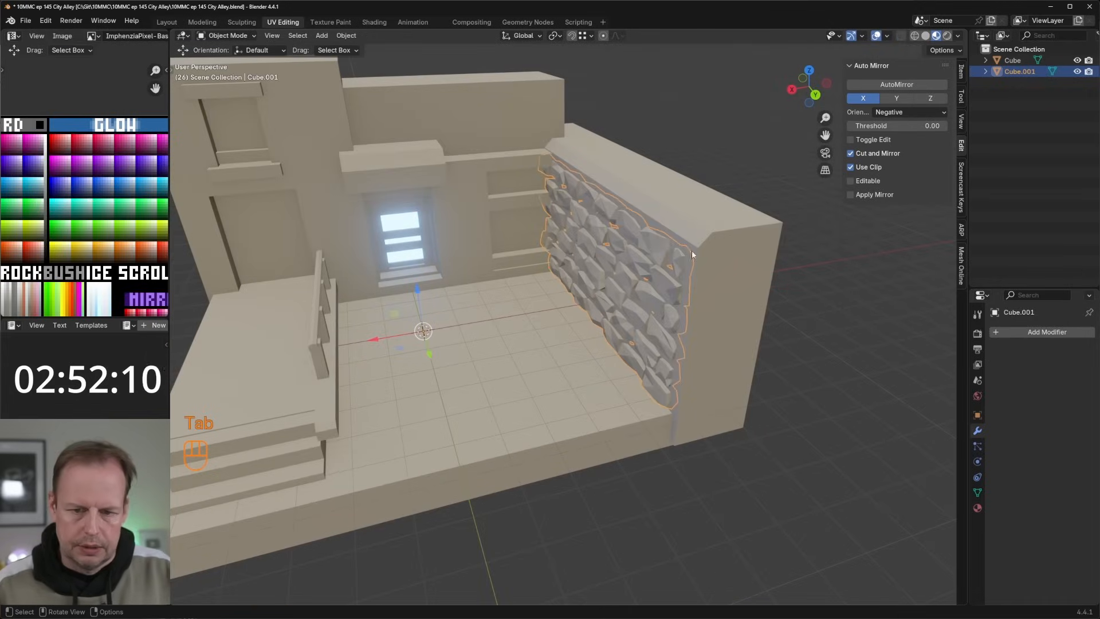
Step: Select the main building object and enter Edit Mode on it
{"action": "left_click", "coordinate": [737, 305]}
{"action": "middle_click_drag", "start_coordinate": [737, 305], "coordinate": [540, 295]}
{"action": "scroll", "coordinate": [669, 215], "scroll_direction": "down", "scroll_amount": 1}
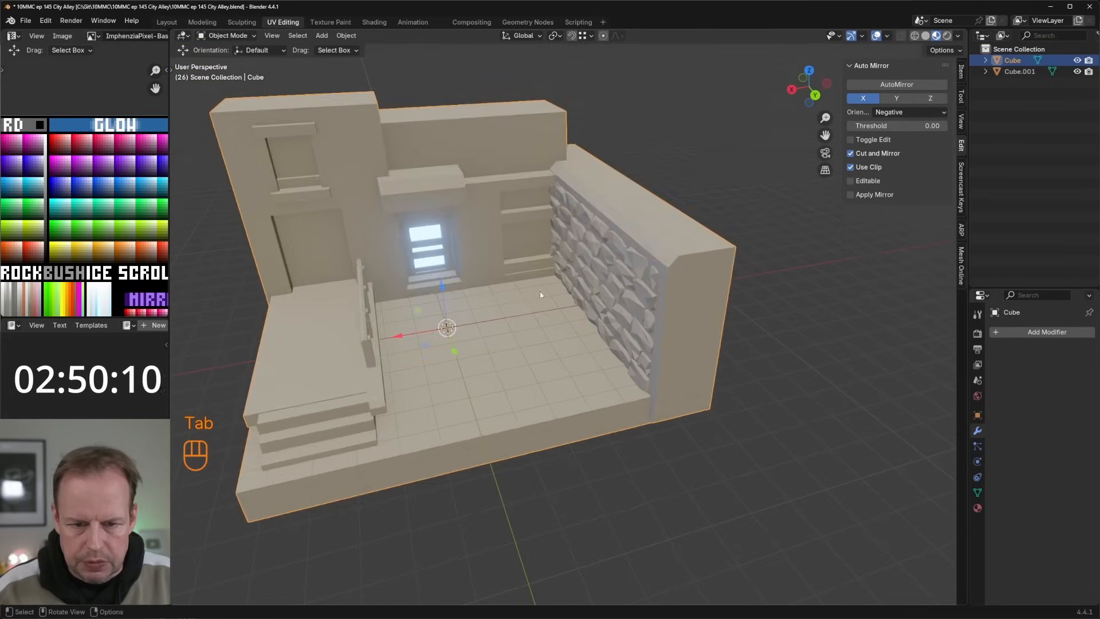
{"action": "key", "text": "Tab"}
{"action": "scroll", "coordinate": [540, 295], "scroll_direction": "up", "scroll_amount": 2}
{"action": "key", "text": "Tab"}
{"action": "middle_click_drag", "start_coordinate": [594, 353], "coordinate": [584, 296]}
{"action": "left_click", "coordinate": [584, 296]}
{"action": "key", "text": "Tab"}
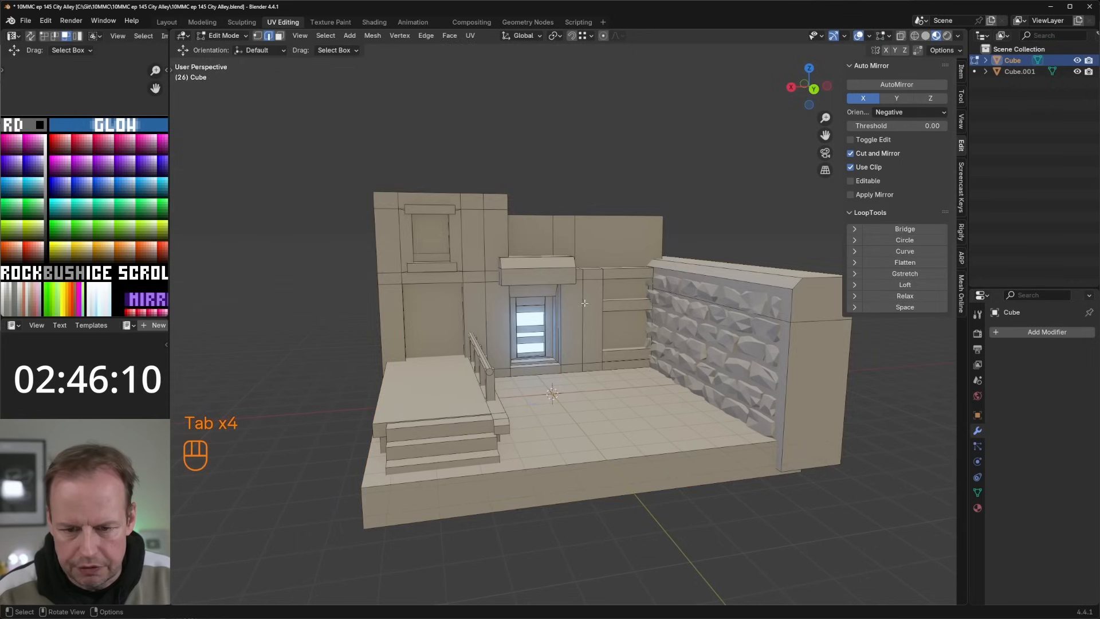
Step: Duplicate the wall face between the door and the shelf recess, scaling it to about 0.66 overall and 0.41 in X
{"action": "key", "text": "3"}
{"action": "key", "text": "shift+d"}
{"action": "key", "text": "s"}
{"action": "left_click", "coordinate": [615, 309]}
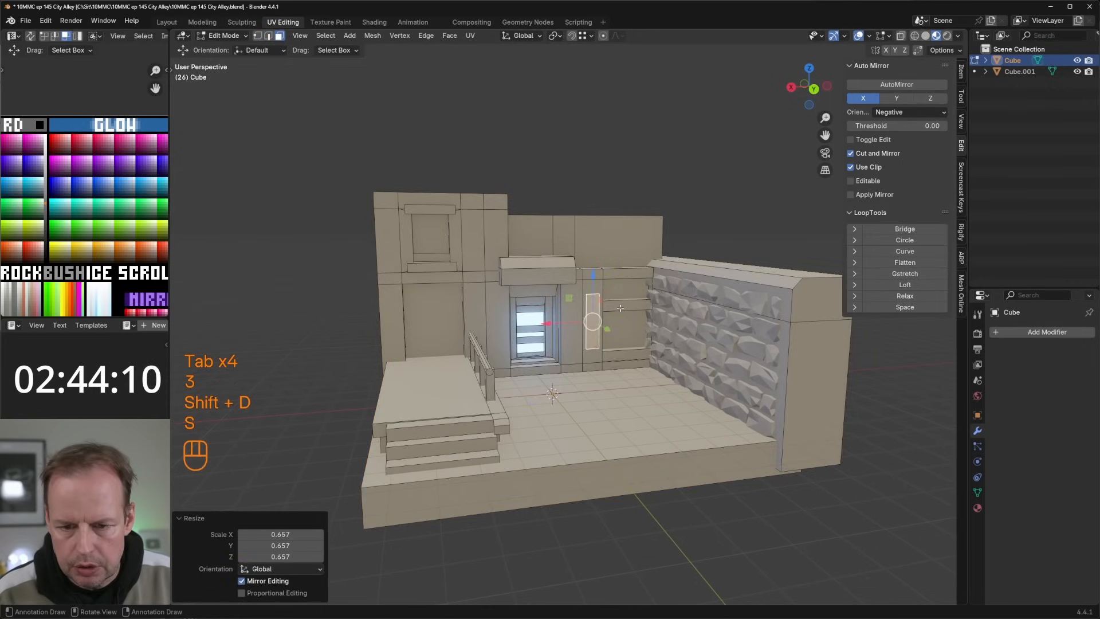
{"action": "scroll", "coordinate": [615, 310], "scroll_direction": "up", "scroll_amount": 3}
{"action": "key", "text": "s"}
{"action": "key", "text": "x"}
{"action": "left_click", "coordinate": [631, 318]}
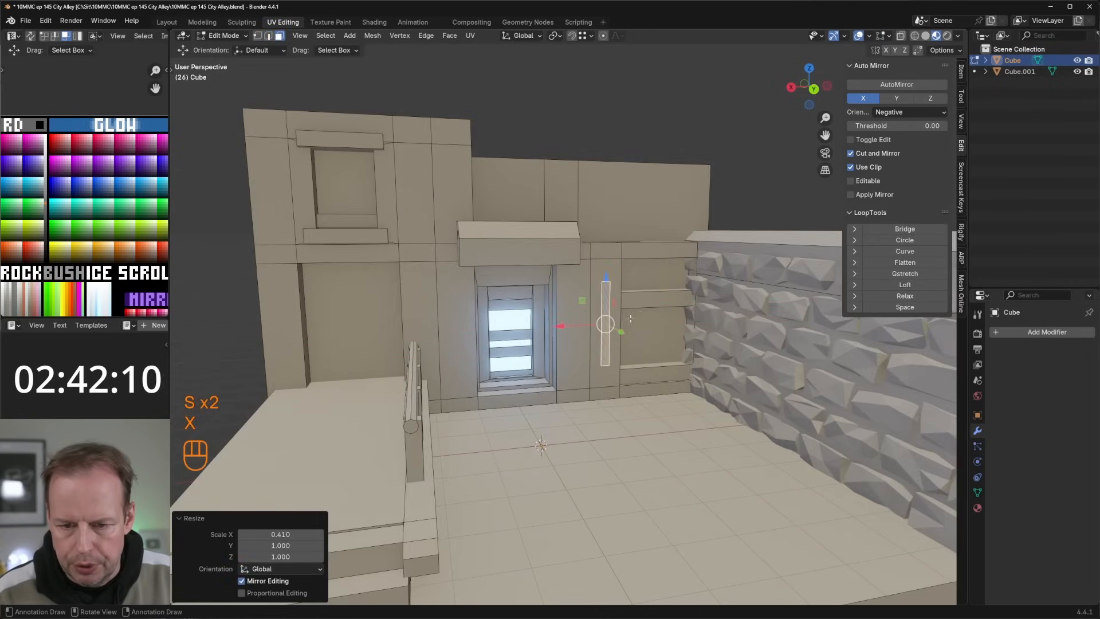
Step: Move the copied strip about 0.89 m up and 0.48 m in Y, and extrude it about 0.96 m into a sign
{"action": "middle_click_drag", "start_coordinate": [617, 325], "coordinate": [647, 326]}
{"action": "left_click_drag", "start_coordinate": [551, 277], "coordinate": [550, 242]}
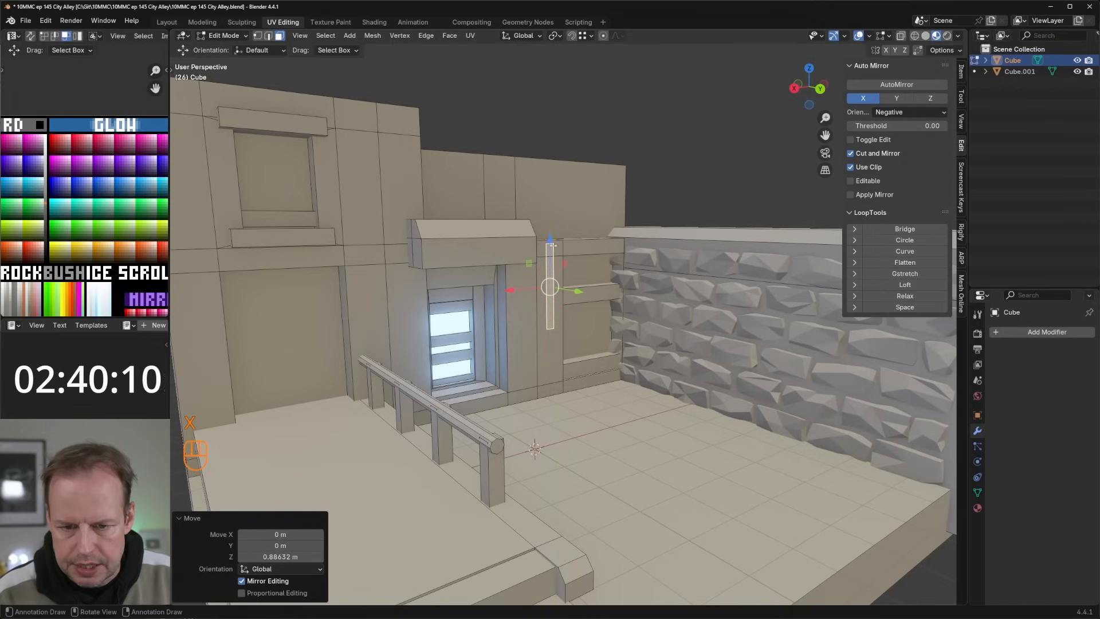
{"action": "left_click_drag", "start_coordinate": [577, 294], "coordinate": [579, 294]}
{"action": "key", "text": "e"}
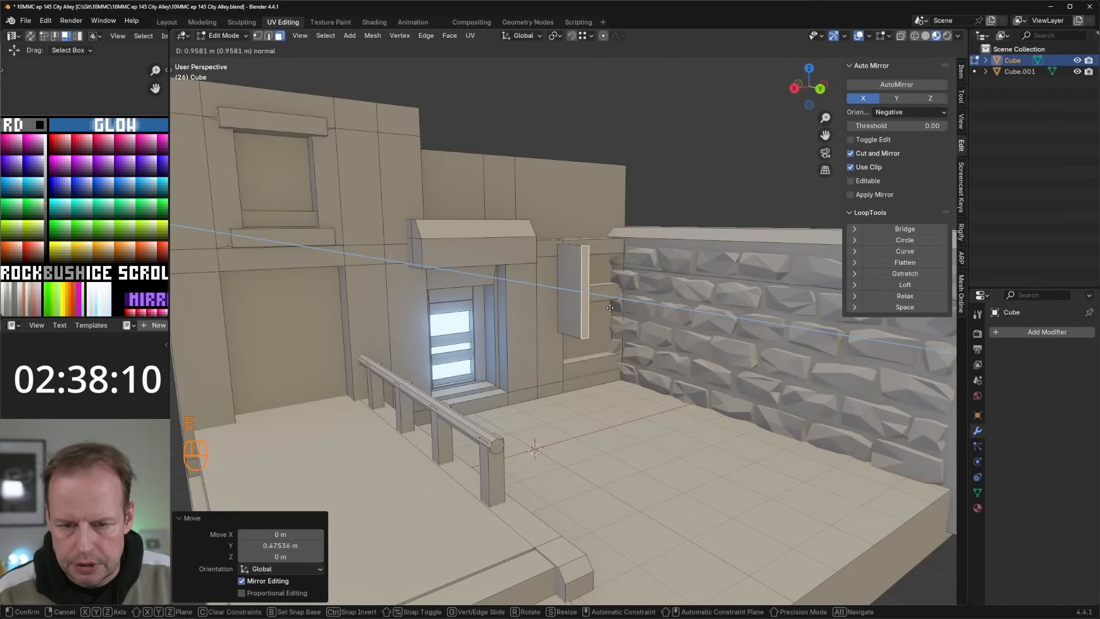
Step: Duplicate the small beam face above the door-side wall strip and scale the copy to about 0.43
{"action": "left_click", "coordinate": [550, 248]}
{"action": "key", "text": "shift+d"}
{"action": "right_click", "coordinate": [550, 248]}
{"action": "key", "text": "s"}
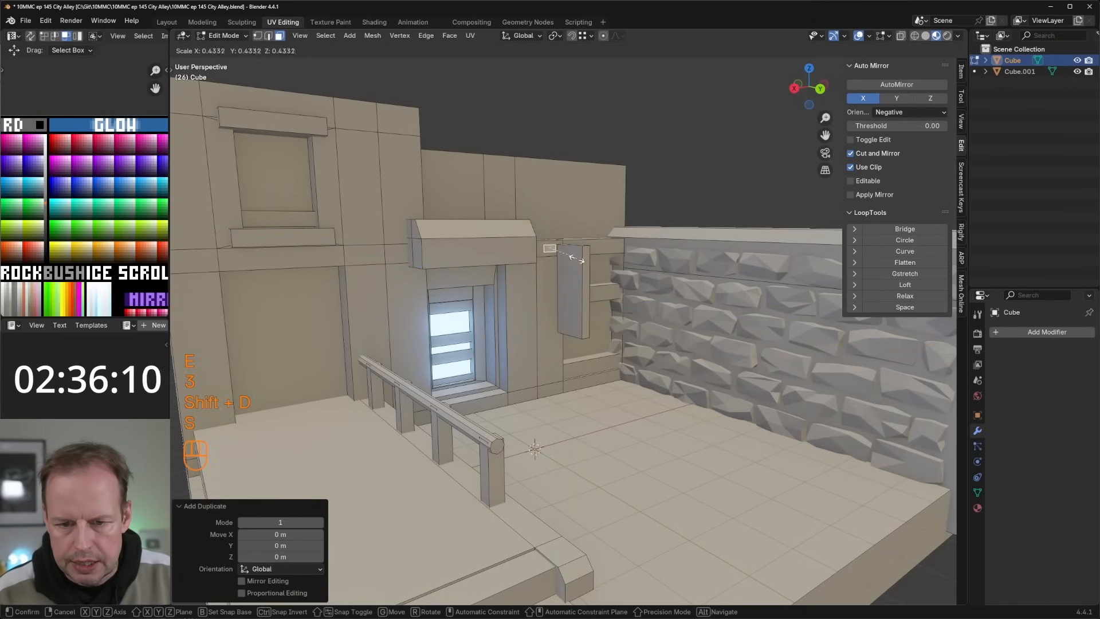
{"action": "left_click", "coordinate": [577, 259]}
Step: Position the small copied face behind the sign's upper end and extrude it into a mounting bracket
{"action": "middle_click_drag", "start_coordinate": [577, 259], "coordinate": [606, 225]}
{"action": "left_click_drag", "start_coordinate": [584, 208], "coordinate": [602, 207]}
{"action": "middle_click_drag", "start_coordinate": [601, 206], "coordinate": [698, 197]}
{"action": "left_click_drag", "start_coordinate": [728, 178], "coordinate": [727, 186]}
{"action": "key", "text": "e"}
{"action": "left_click", "coordinate": [723, 205]}
Step: Duplicate the whole mounting bracket about 1.61 m straight down to the sign's lower end
{"action": "key", "text": "2"}
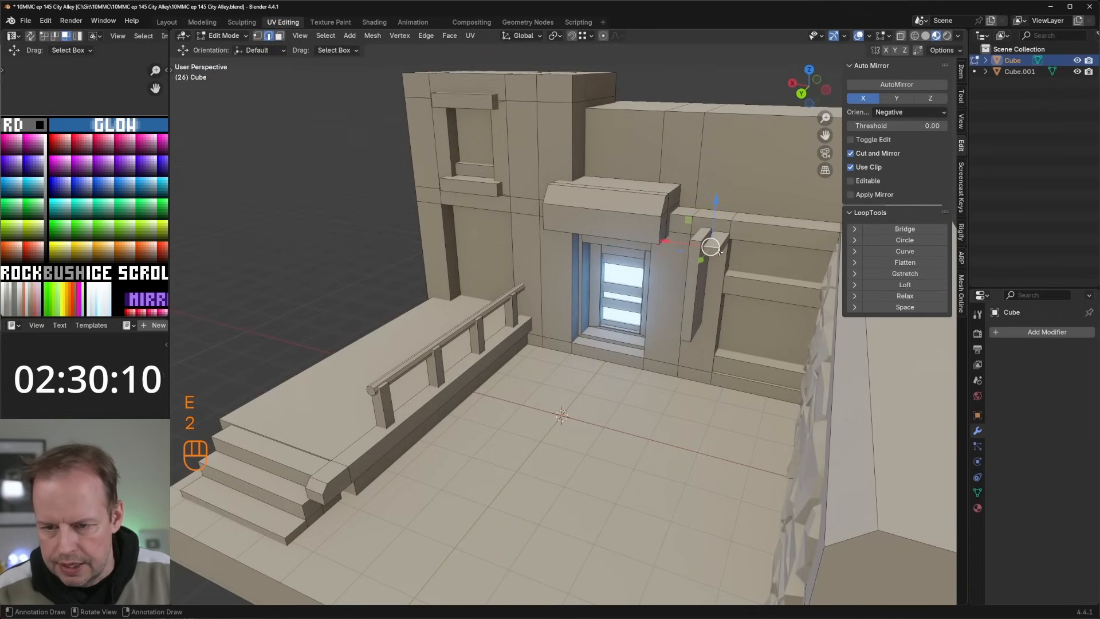
{"action": "middle_click_drag", "start_coordinate": [710, 247], "coordinate": [750, 257]}
{"action": "key", "text": "3"}
{"action": "left_click_drag", "start_coordinate": [718, 246], "coordinate": [705, 241]}
{"action": "left_click", "coordinate": [739, 252]}
{"action": "key", "text": "l"}
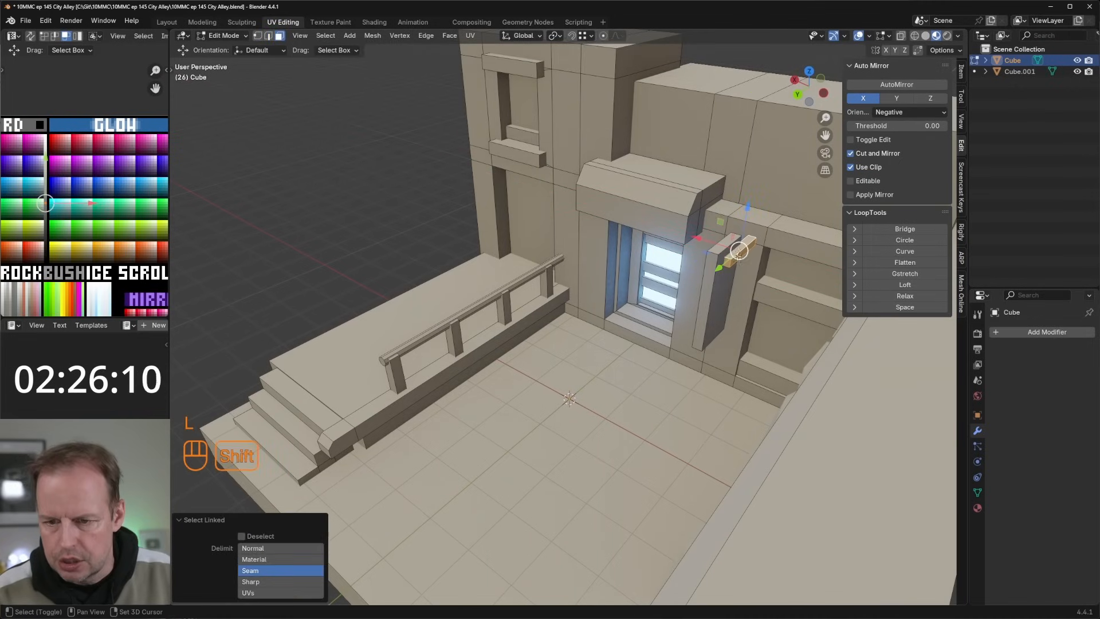
{"action": "key", "text": "shift+d"}
{"action": "key", "text": "z"}
{"action": "left_click", "coordinate": [737, 331]}
Step: Inset the sign's large side face by about 0.13 m and extrude the inner panel
{"action": "middle_click_drag", "start_coordinate": [733, 328], "coordinate": [848, 304]}
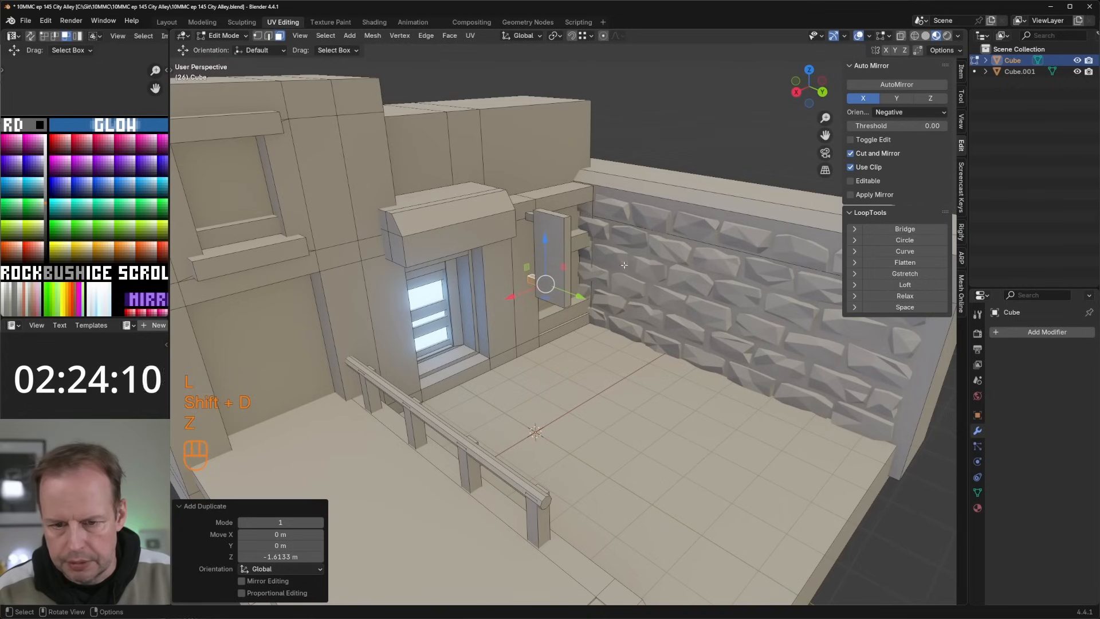
{"action": "key", "text": "3"}
{"action": "left_click", "coordinate": [561, 247]}
{"action": "key", "text": "i"}
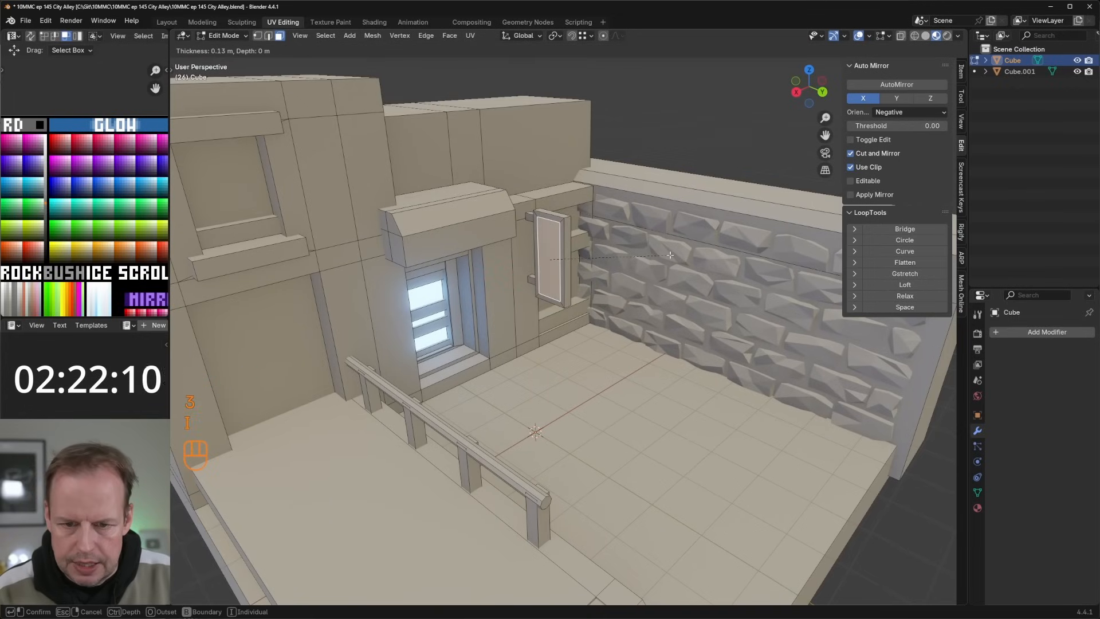
{"action": "left_click", "coordinate": [675, 255]}
{"action": "key", "text": "e"}
{"action": "left_click", "coordinate": [673, 255]}
Step: Move the sign panel's UVs onto a pink swatch of the GLOW palette
{"action": "scroll", "coordinate": [110, 174], "scroll_direction": "down", "scroll_amount": 3}
{"action": "key", "text": "a"}
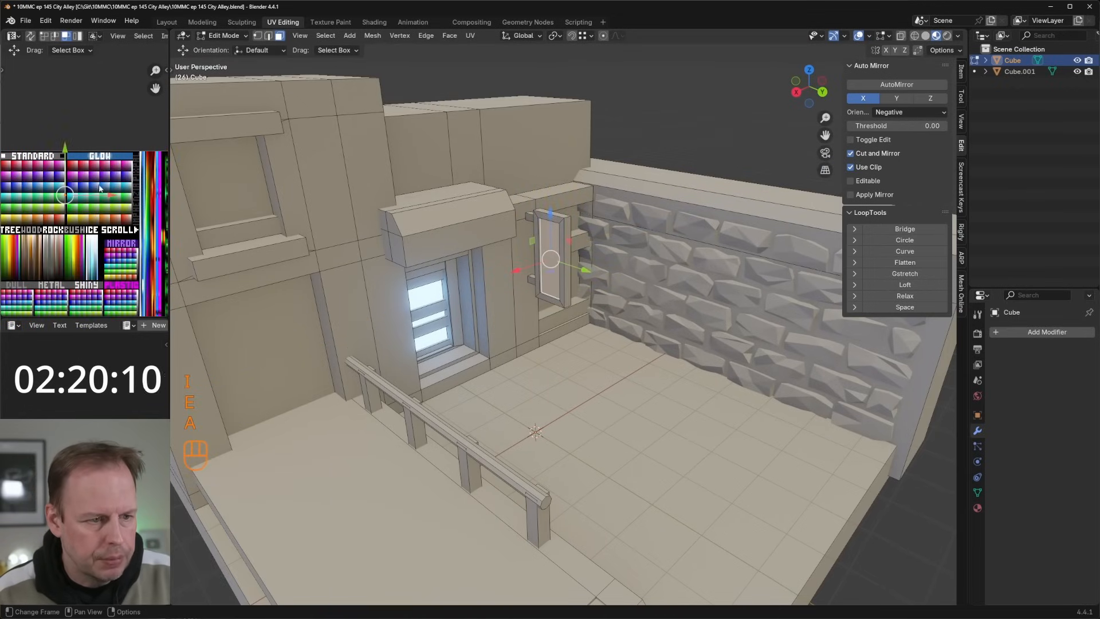
{"action": "key", "text": "g"}
{"action": "left_click", "coordinate": [125, 166]}
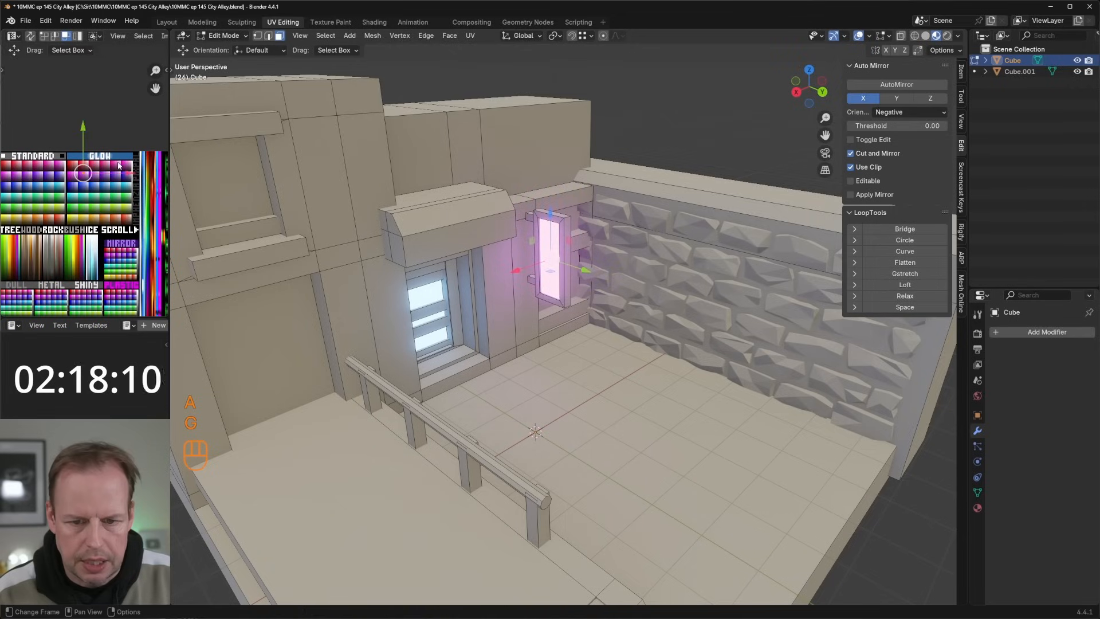
{"action": "key", "text": "g"}
{"action": "left_click", "coordinate": [123, 168]}
{"action": "key", "text": "g"}
{"action": "mouse_move", "coordinate": [567, 370]}
{"action": "middle_mouse_down"}
{"action": "mouse_move", "coordinate": [581, 378]}
{"action": "mouse_move", "coordinate": [566, 369]}
{"action": "middle_mouse_up"}
{"action": "key", "text": "Escape"}
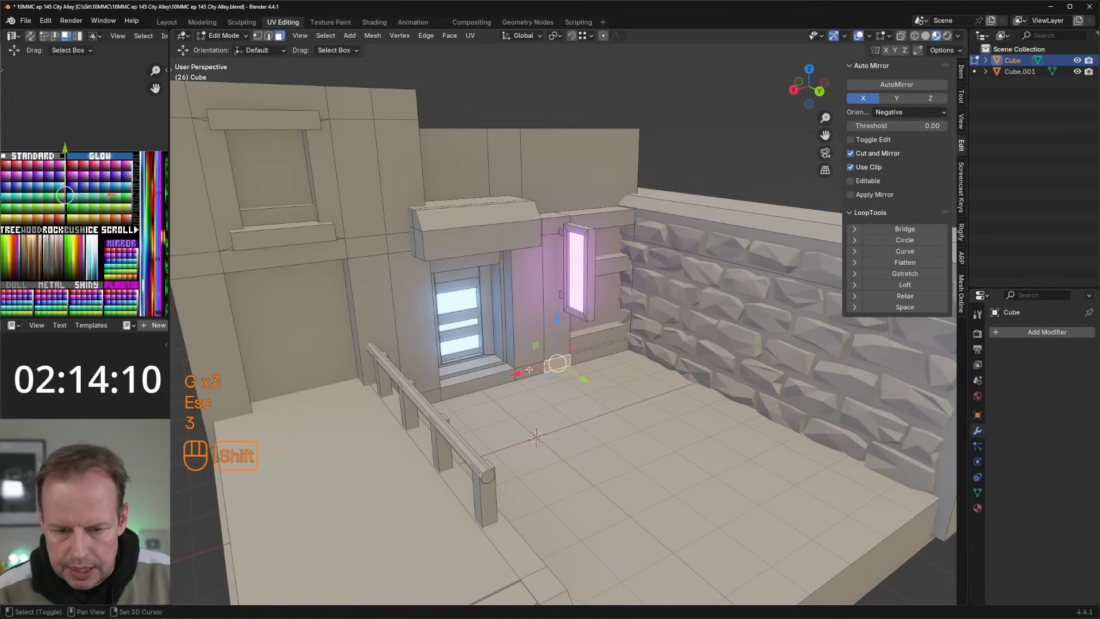
Step: Extrude the wall-base faces right of the door about 0.83 m outward and the base face left of it into a block
{"action": "left_click", "coordinate": [528, 370]}
{"action": "key", "text": "e"}
{"action": "left_click", "coordinate": [628, 367]}
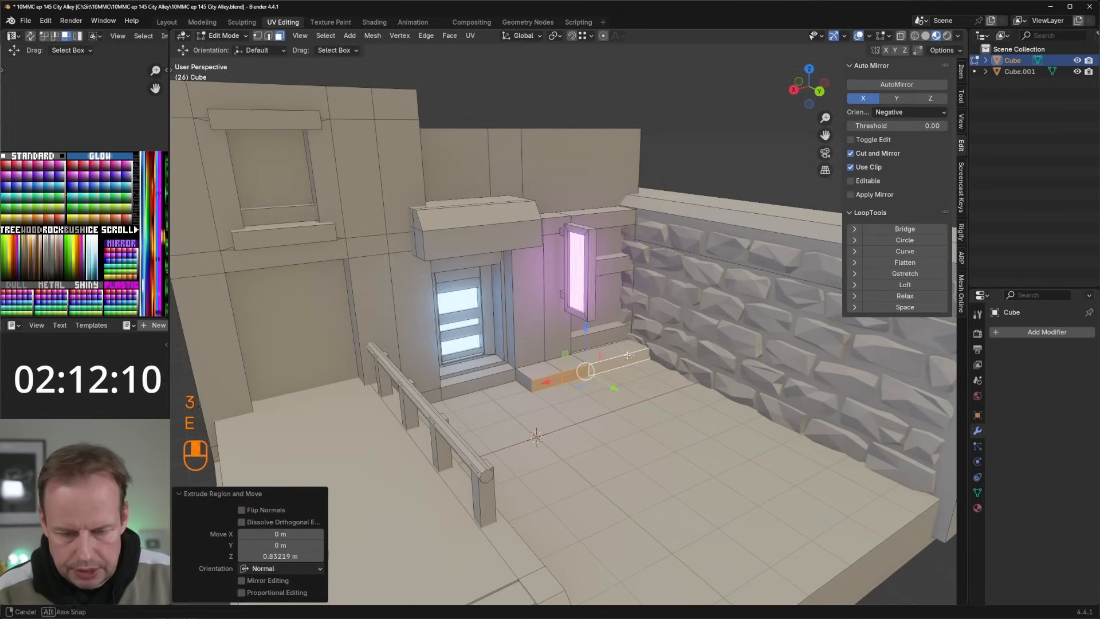
{"action": "middle_click_drag", "start_coordinate": [620, 364], "coordinate": [522, 326]}
{"action": "left_click", "coordinate": [483, 368]}
{"action": "key", "text": "e"}
{"action": "left_click", "coordinate": [570, 377]}
Step: Duplicate the wall face beside the upper-floor window and shorten the copy vertically
{"action": "key", "text": "2"}
{"action": "key", "text": "2"}
{"action": "key", "text": "3"}
{"action": "left_click", "coordinate": [522, 229]}
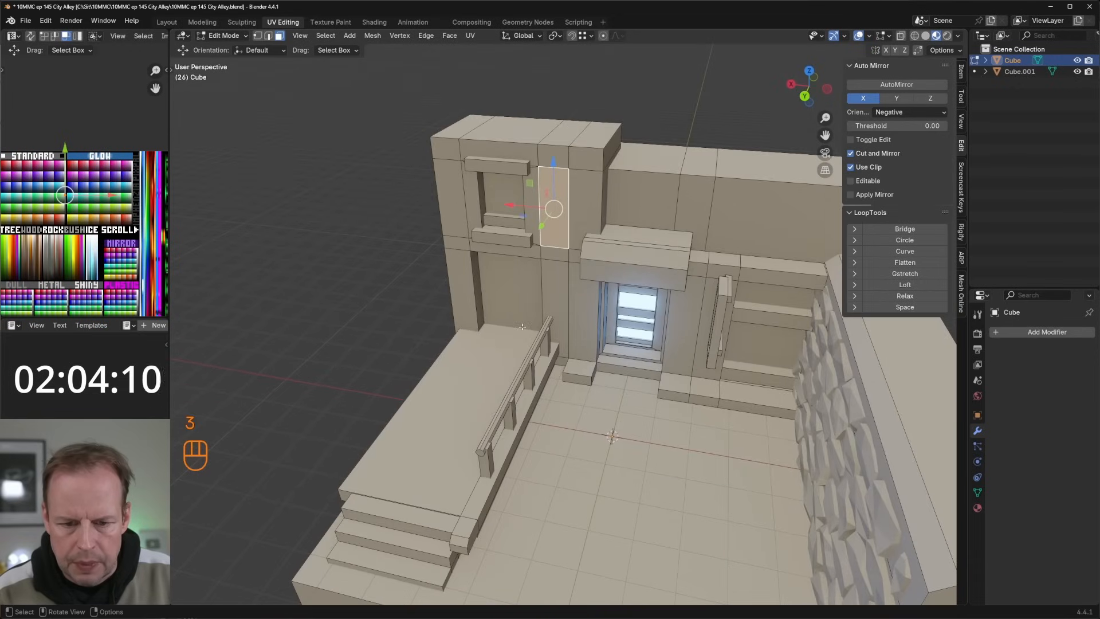
{"action": "key", "text": "shift+d"}
{"action": "key", "text": "s"}
{"action": "key", "text": "z"}
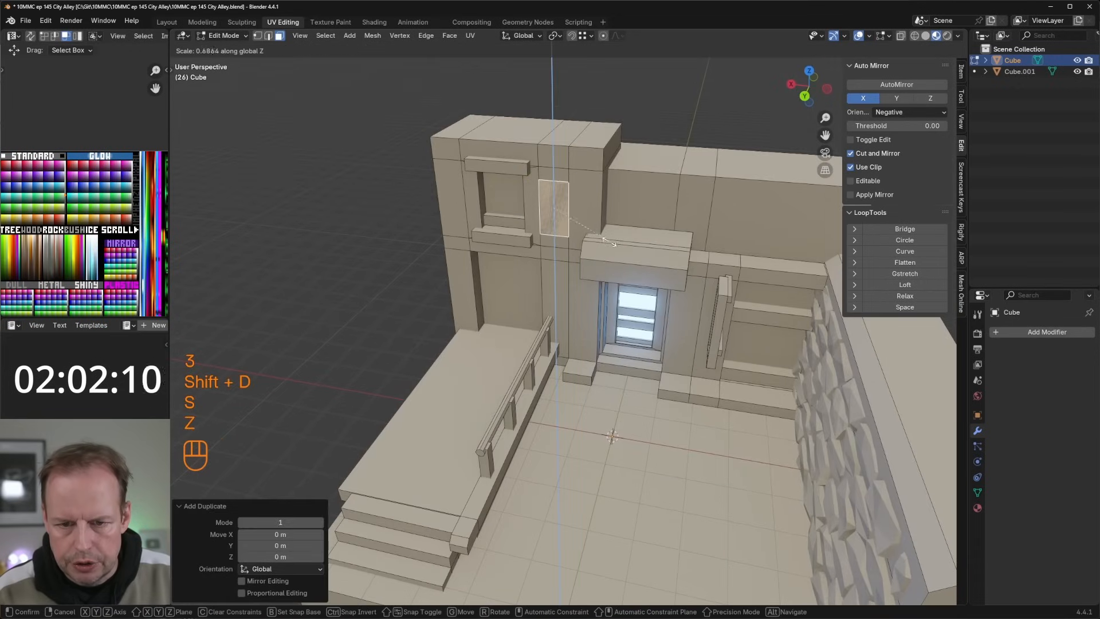
{"action": "left_click", "coordinate": [642, 235]}
Step: Scale the copied face to about 1.24 overall and 0.73 in Z, and extrude it outward into a box
{"action": "key", "text": "s"}
{"action": "left_click", "coordinate": [665, 242]}
{"action": "key", "text": "s"}
{"action": "key", "text": "z"}
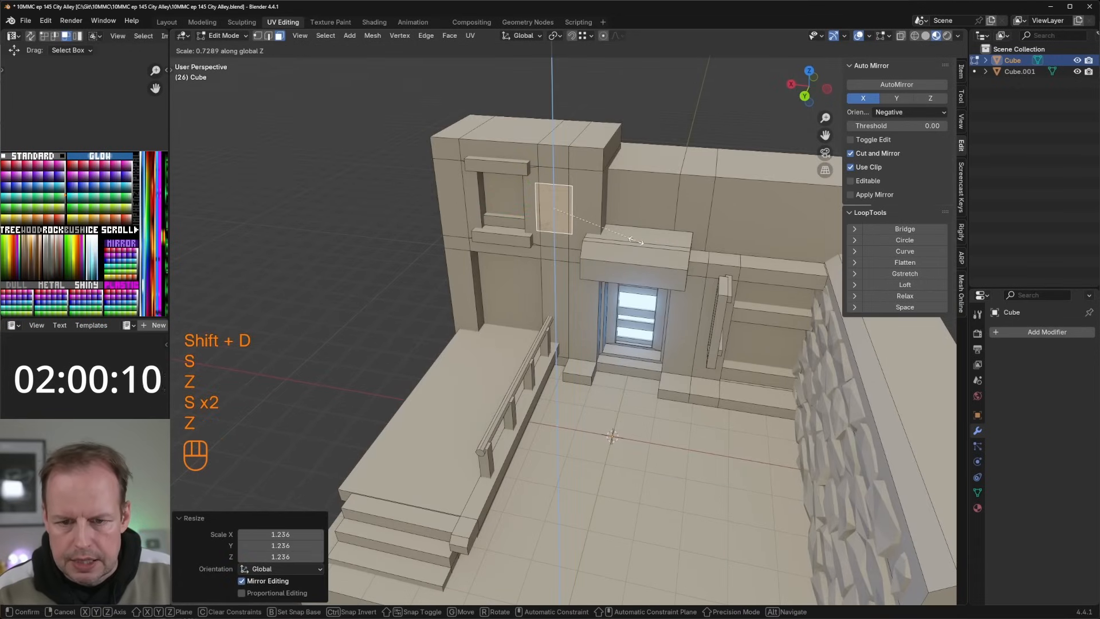
{"action": "left_click", "coordinate": [635, 239]}
{"action": "middle_click_drag", "start_coordinate": [635, 239], "coordinate": [534, 246]}
{"action": "key", "text": "e"}
{"action": "left_click", "coordinate": [506, 238]}
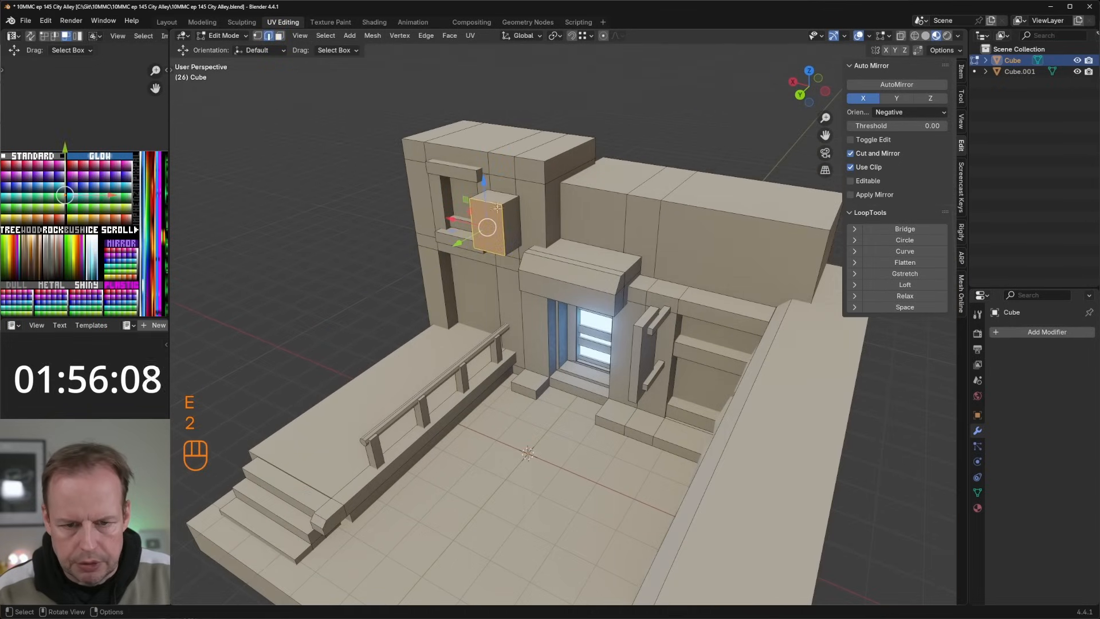
Step: Cut horizontal edge loops around the wall box to divide it into three bands
{"action": "key", "text": "2"}
{"action": "key", "text": "ctrl+r"}
{"action": "left_click", "coordinate": [503, 228]}
{"action": "key", "text": "3"}
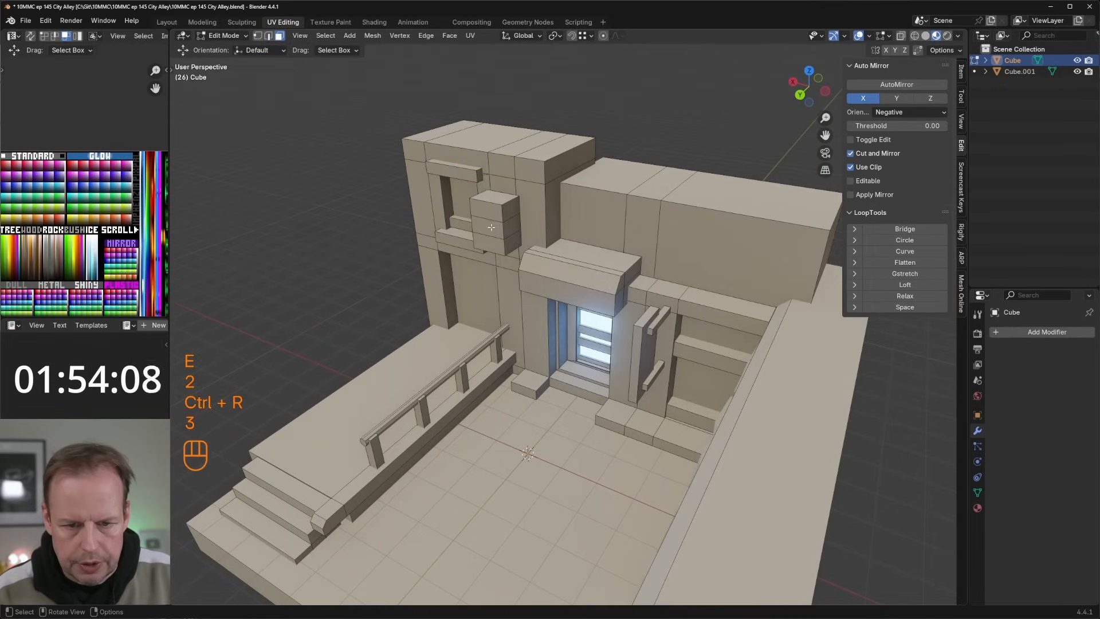
Step: Select the box's middle band of faces and enlarge it in Z
{"action": "key", "text": "3"}
{"action": "key", "text": "a"}
{"action": "key", "text": "a"}
{"action": "left_click", "coordinate": [492, 224]}
{"action": "key", "text": "s"}
{"action": "key", "text": "z"}
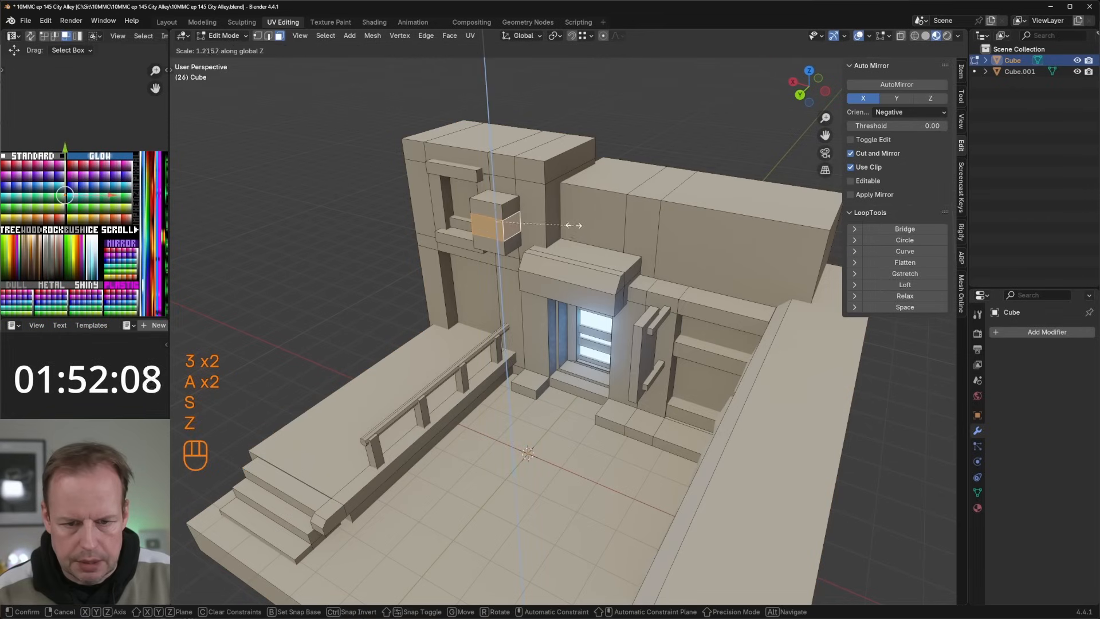
{"action": "left_click", "coordinate": [607, 186]}
Step: Inset the box's middle front face by about 0.13 m and extrude it inward as a recess
{"action": "left_click", "coordinate": [493, 225]}
{"action": "key", "text": "i"}
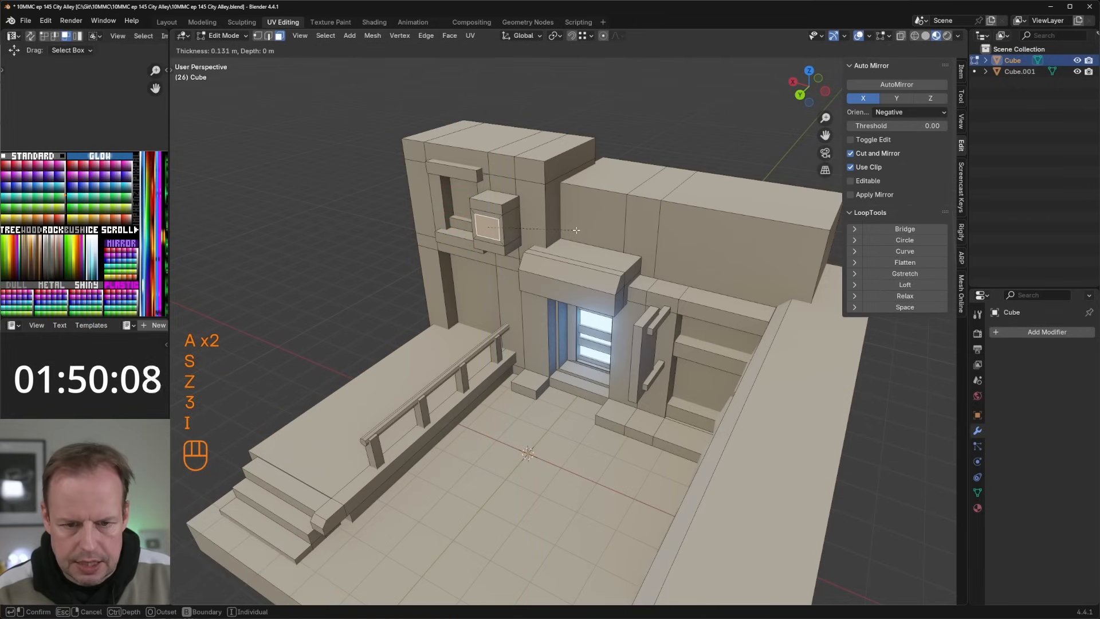
{"action": "left_click", "coordinate": [575, 232]}
{"action": "key", "text": "e"}
{"action": "left_click", "coordinate": [578, 230]}
Step: Duplicate the bottom inner face of the box's recess and move the copy about -0.11 m in Y
{"action": "middle_click_drag", "start_coordinate": [579, 230], "coordinate": [553, 238]}
{"action": "scroll", "coordinate": [550, 243], "scroll_direction": "up", "scroll_amount": 4}
{"action": "left_click", "coordinate": [610, 213]}
{"action": "key", "text": "shift+d"}
{"action": "right_click", "coordinate": [652, 218]}
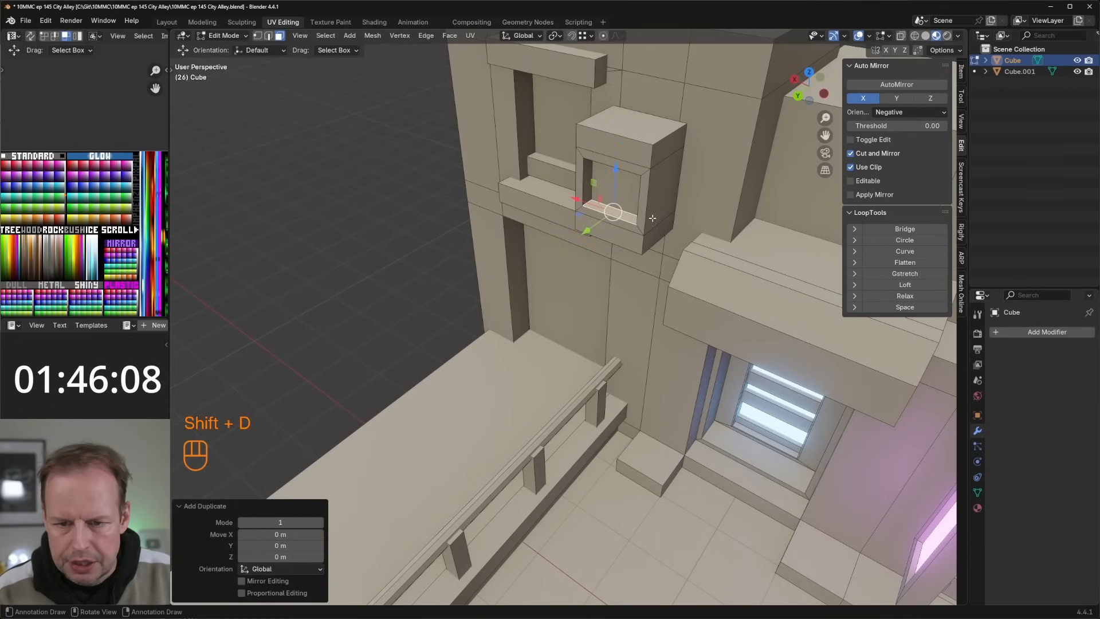
{"action": "left_click_drag", "start_coordinate": [584, 230], "coordinate": [589, 226]}
Step: Adjust the copied face's scale and extrude it about 0.04 m into a thin vent slat
{"action": "key", "text": "s"}
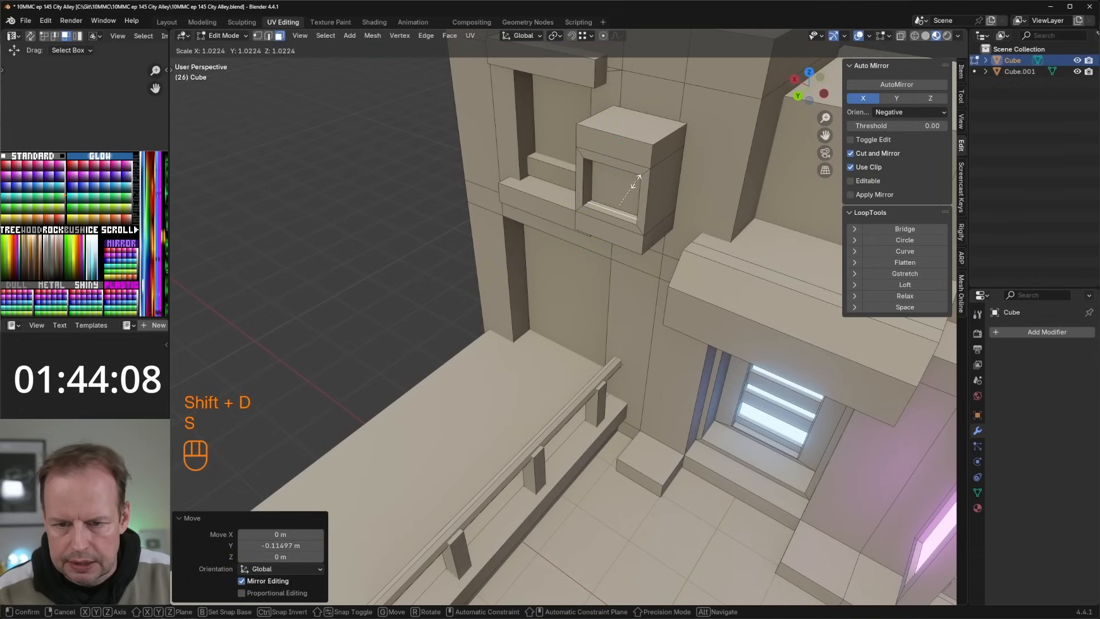
{"action": "left_click", "coordinate": [631, 180]}
{"action": "key", "text": "e"}
{"action": "left_click", "coordinate": [620, 182]}
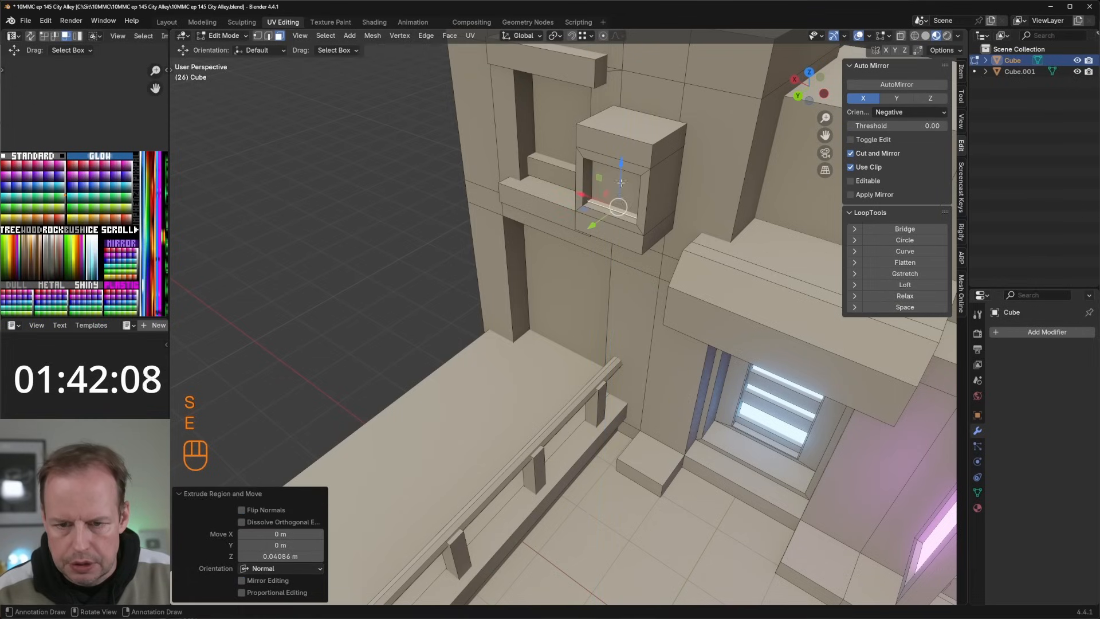
Step: Duplicate the vent slat about 0.11 m upward and repeat the duplication until slats fill the recess
{"action": "left_click", "coordinate": [623, 216]}
{"action": "key", "text": "l"}
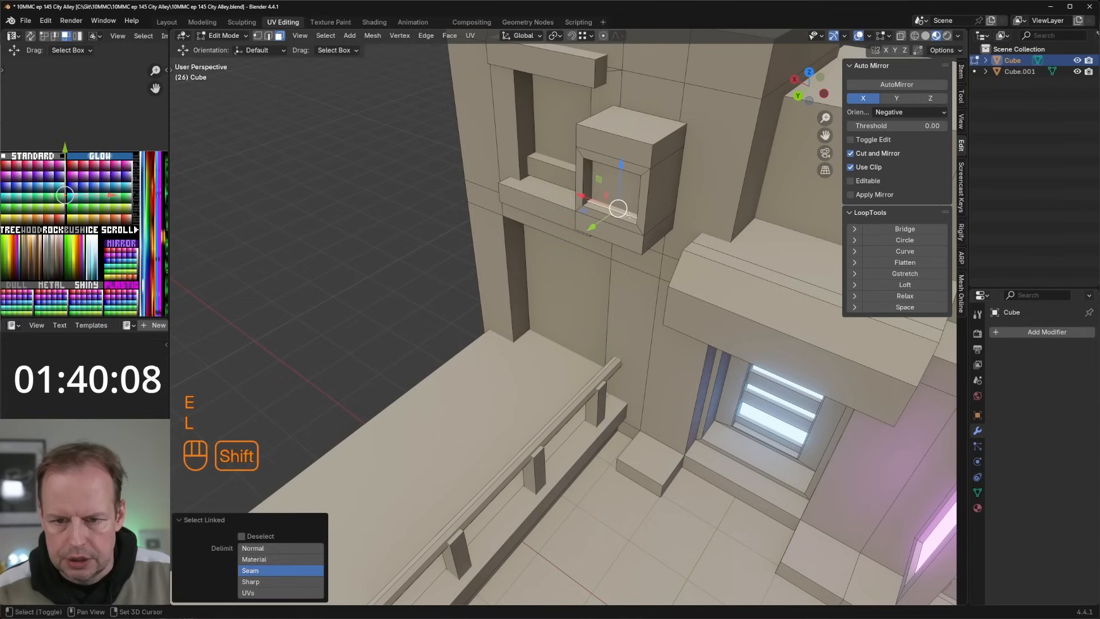
{"action": "key", "text": "shift+d"}
{"action": "key", "text": "z"}
{"action": "left_click", "coordinate": [633, 208]}
{"action": "key", "text": "shift+r"}
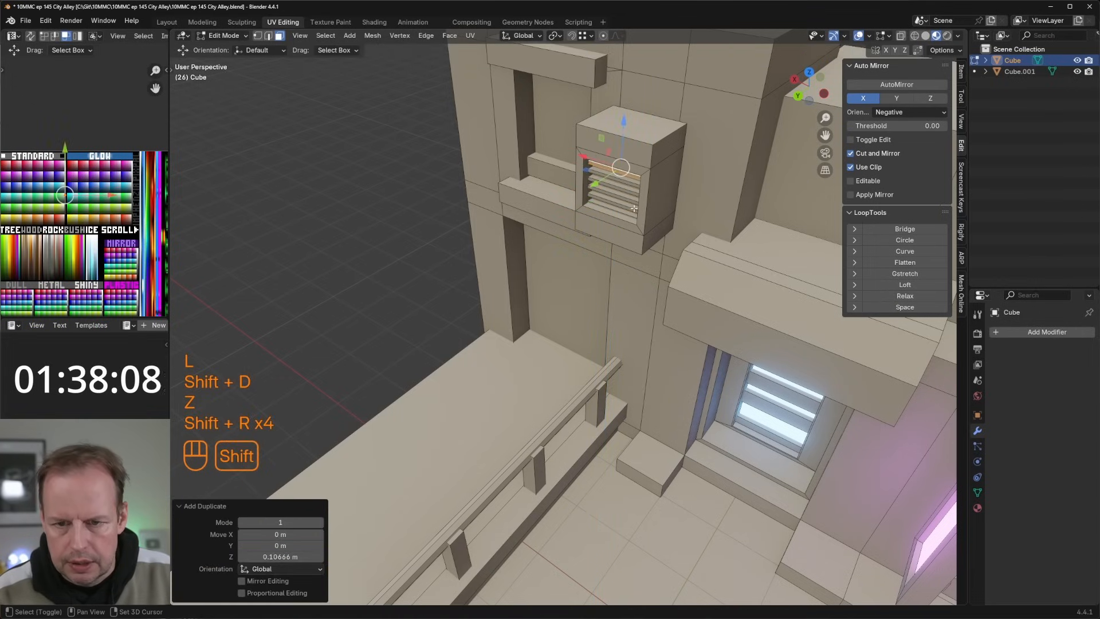
{"action": "key", "text": "shift+r"}
Step: Duplicate the recess's side face, scale it along Z, and extrude it about 0.03 m into a thin vertical bar
{"action": "mouse_move", "coordinate": [634, 208]}
{"action": "middle_mouse_down"}
{"action": "mouse_move", "coordinate": [588, 254]}
{"action": "mouse_move", "coordinate": [564, 226]}
{"action": "mouse_move", "coordinate": [613, 213]}
{"action": "middle_mouse_up"}
{"action": "key", "text": "shift+d"}
{"action": "key", "text": "s"}
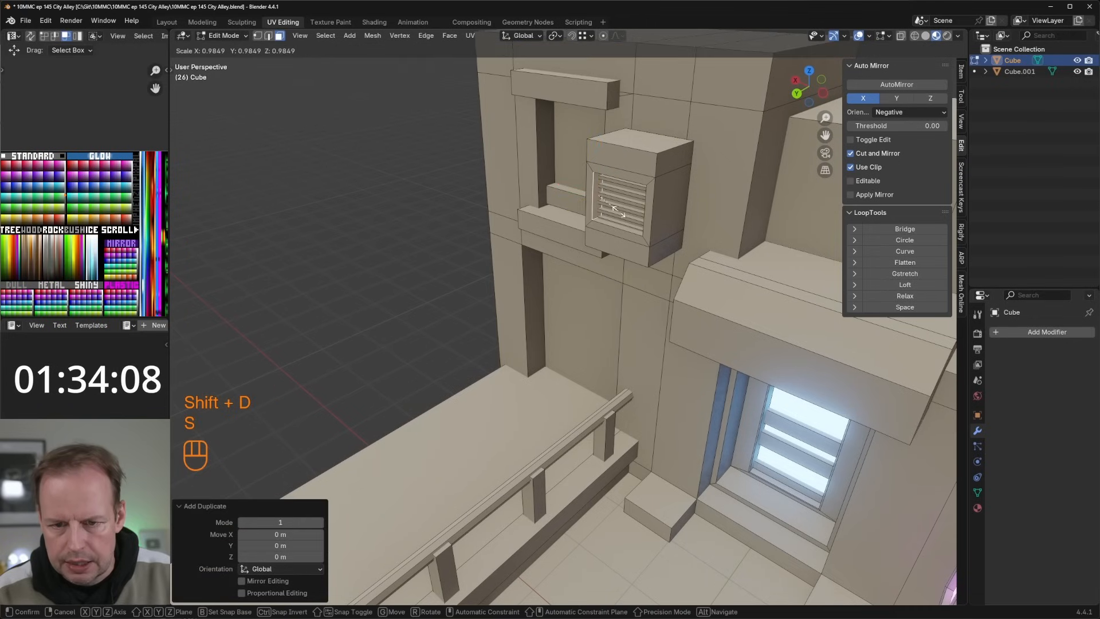
{"action": "right_click", "coordinate": [619, 211]}
{"action": "key", "text": "s"}
{"action": "key", "text": "z"}
{"action": "left_click", "coordinate": [614, 213]}
{"action": "left_click_drag", "start_coordinate": [570, 205], "coordinate": [584, 204]}
{"action": "key", "text": "e"}
{"action": "left_click", "coordinate": [595, 204]}
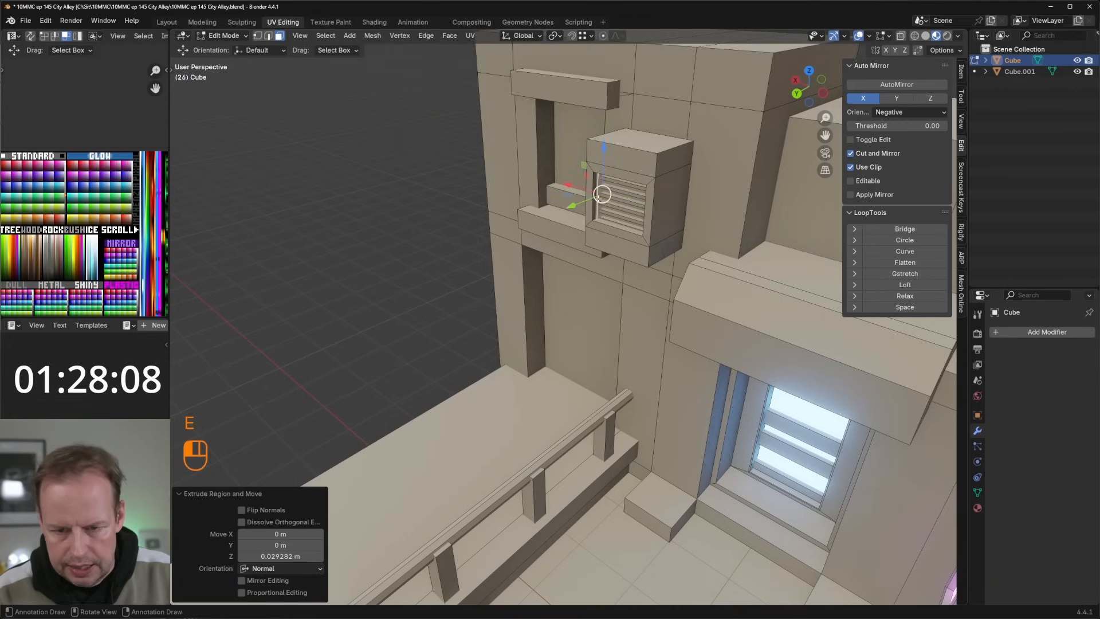
Step: Duplicate the vertical bar about -0.067 m in X and repeat the duplication until bars span the recess
{"action": "key", "text": "l"}
{"action": "key", "text": "shift+d"}
{"action": "key", "text": "x"}
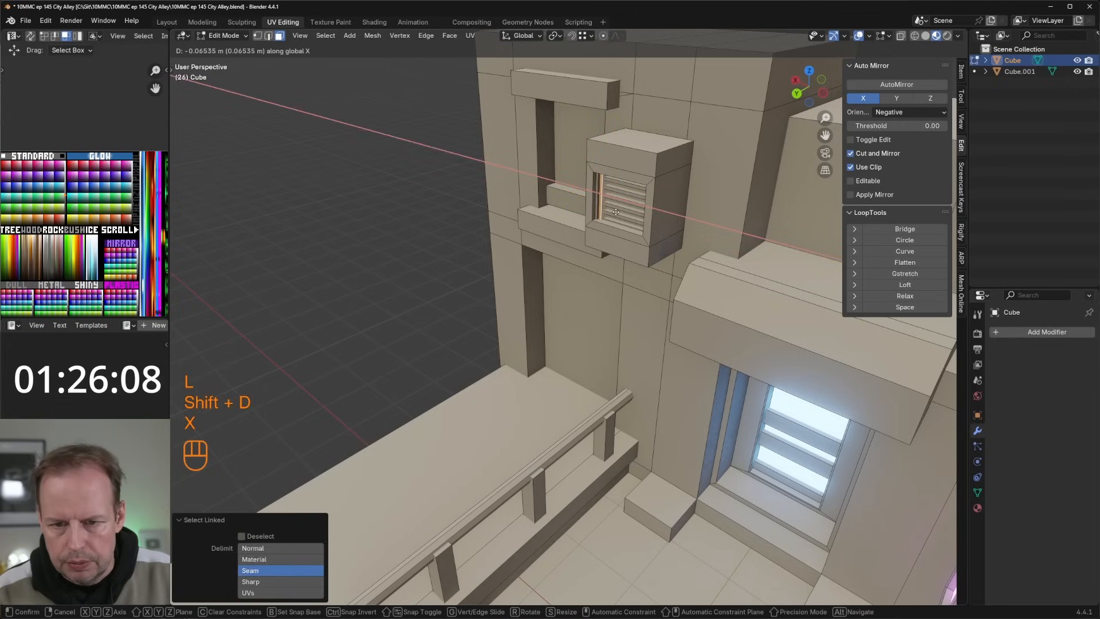
{"action": "left_click", "coordinate": [617, 213]}
{"action": "key", "text": "shift+r"}
{"action": "key", "text": "shift+r"}
{"action": "key", "text": "shift+r"}
{"action": "key", "text": "shift+r"}
{"action": "key", "text": "shift+r"}
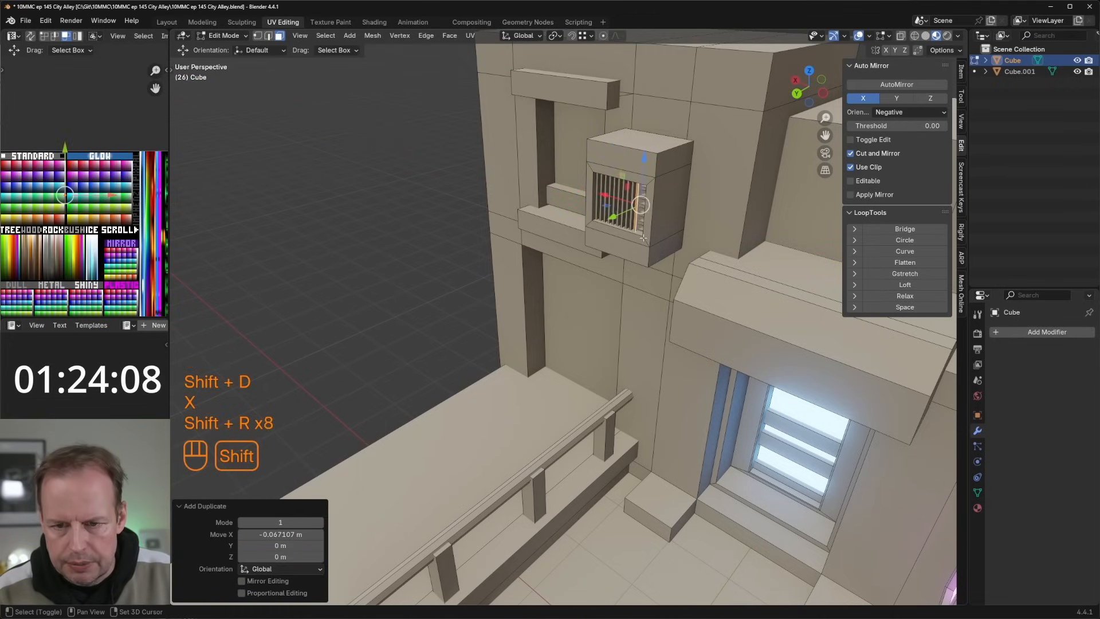
{"action": "key", "text": "shift+r"}
{"action": "key", "text": "shift+r"}
Step: Extrude the vent box's top face upward and scale it down to form a tapered cap
{"action": "middle_click_drag", "start_coordinate": [649, 226], "coordinate": [676, 228]}
{"action": "key", "text": "Tab"}
{"action": "key", "text": "Tab"}
{"action": "key", "text": "3"}
{"action": "left_click", "coordinate": [593, 175]}
{"action": "middle_click_drag", "start_coordinate": [602, 176], "coordinate": [642, 182]}
{"action": "key", "text": "e"}
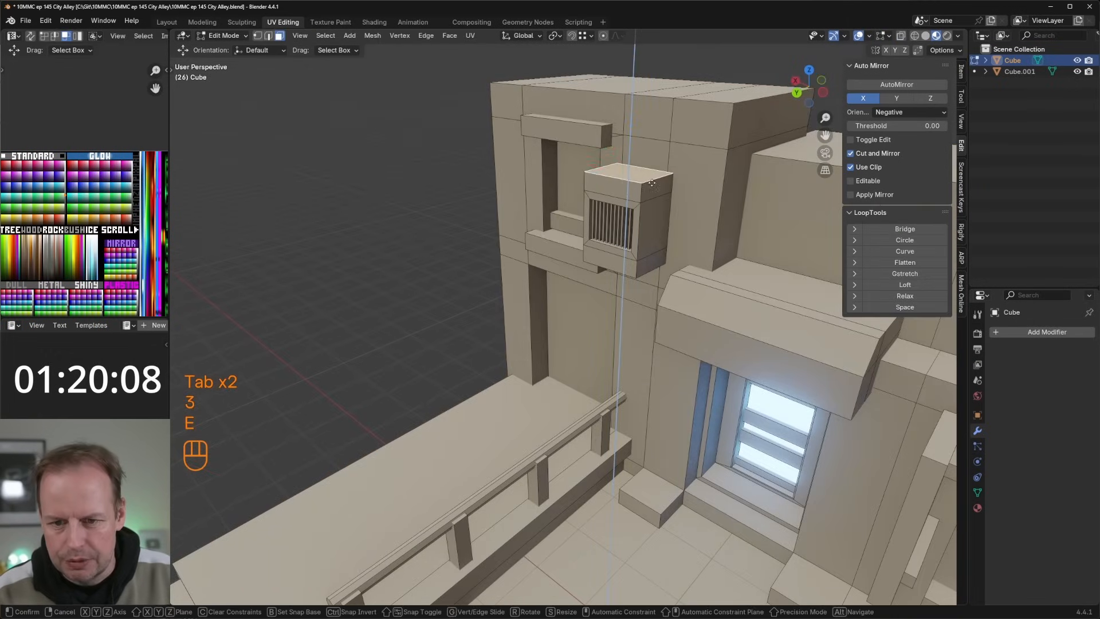
{"action": "left_click", "coordinate": [654, 175]}
{"action": "key", "text": "s"}
{"action": "left_click", "coordinate": [678, 173]}
Step: Add a vertical loop cut through the side face of the vent box
{"action": "key", "text": "3"}
{"action": "left_click", "coordinate": [659, 230]}
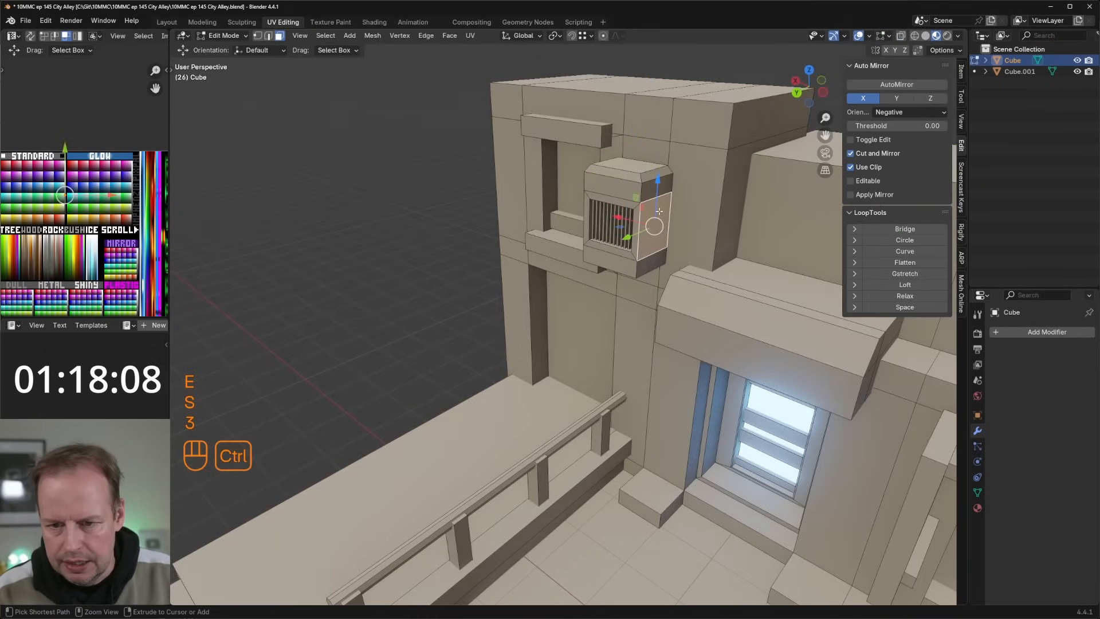
{"action": "key", "text": "ctrl+r"}
{"action": "left_click", "coordinate": [659, 212]}
Step: Inset the rear half of the vent box's side face and extrude it inward as a recess
{"action": "key", "text": "3"}
{"action": "left_click", "coordinate": [665, 222]}
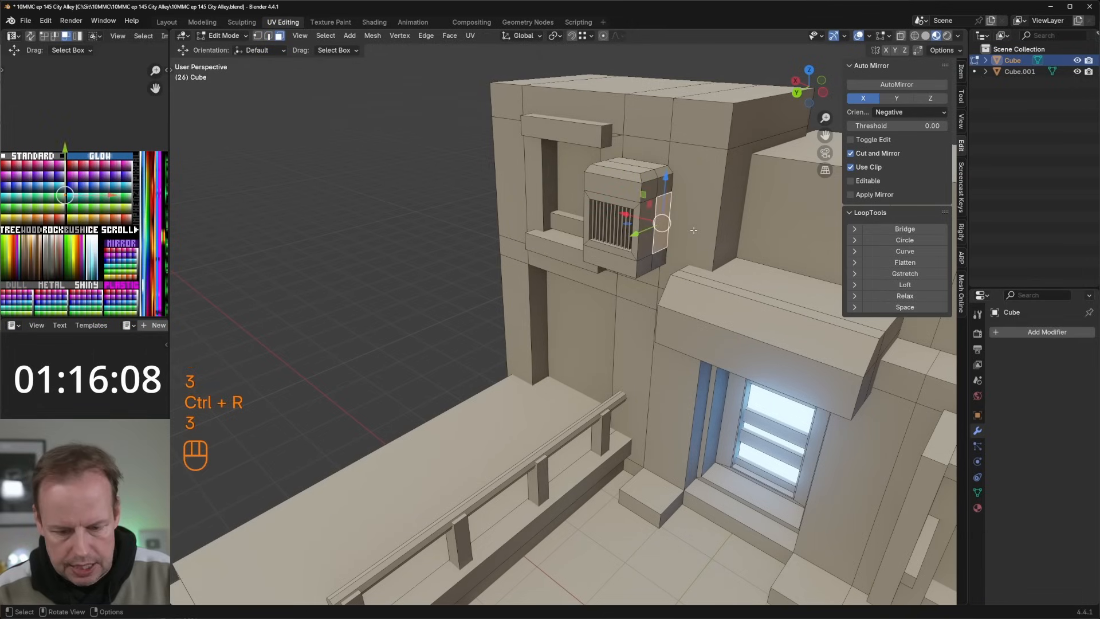
{"action": "key", "text": "i"}
{"action": "left_click", "coordinate": [690, 229]}
{"action": "key", "text": "e"}
{"action": "left_click", "coordinate": [687, 229]}
Step: Extrude the rear faces on the vent box's opposite side outward as a small side housing
{"action": "middle_click_drag", "start_coordinate": [685, 229], "coordinate": [830, 234]}
{"action": "key", "text": "3"}
{"action": "left_click", "coordinate": [429, 261]}
{"action": "left_click", "coordinate": [408, 276]}
{"action": "left_click", "coordinate": [411, 291], "text": "shift"}
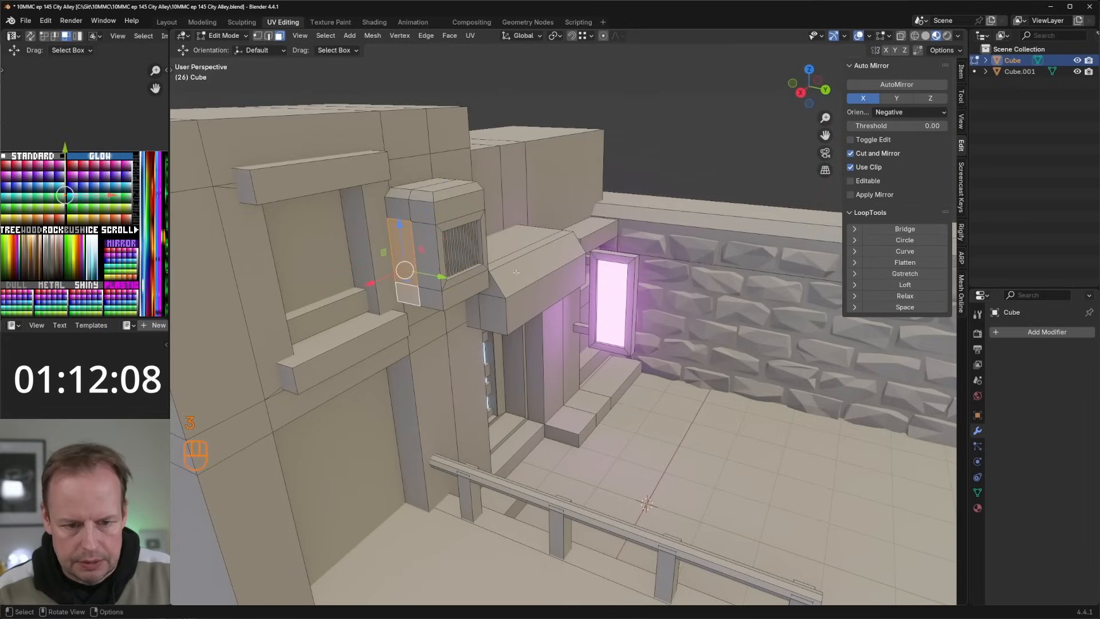
{"action": "key", "text": "e"}
{"action": "left_click", "coordinate": [407, 290]}
Step: Bevel the upper outer edge of the side housing by about 0.055 m
{"action": "key", "text": "2"}
{"action": "left_click", "coordinate": [412, 281]}
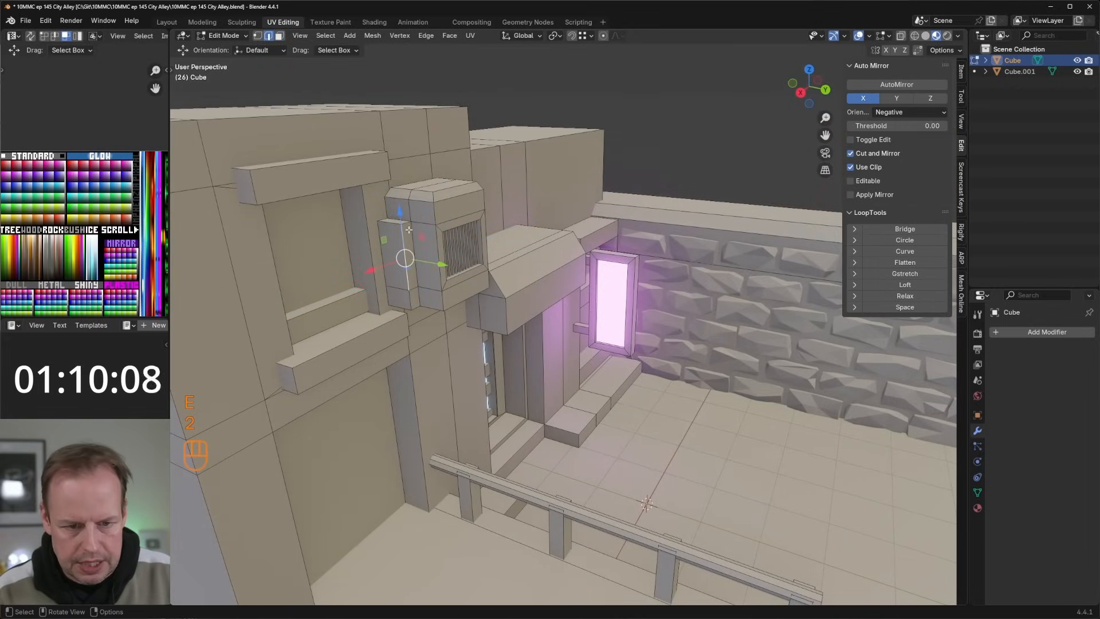
{"action": "key", "text": "ctrl+b"}
{"action": "left_click", "coordinate": [492, 244]}
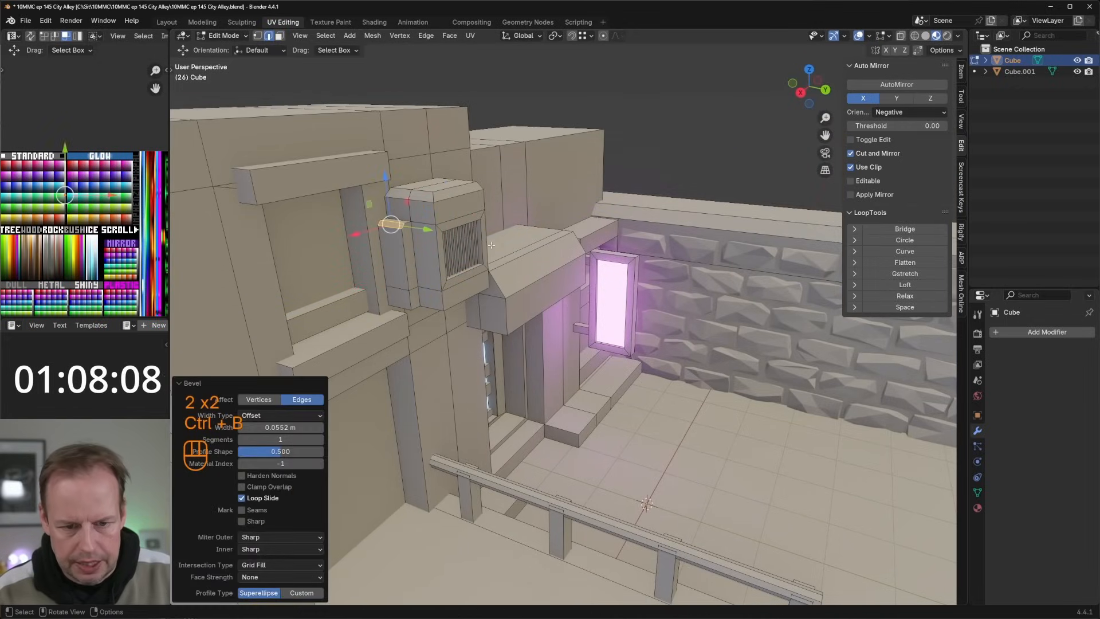
Step: Try duplicating the vent box's linked faces and moving the copy along the wall in X and Y, and delete the copy
{"action": "middle_click_drag", "start_coordinate": [492, 244], "coordinate": [473, 198]}
{"action": "key", "text": "3"}
{"action": "middle_click_drag", "start_coordinate": [504, 310], "coordinate": [526, 287]}
{"action": "key", "text": "l"}
{"action": "key", "text": "l"}
{"action": "key", "text": "shift+d"}
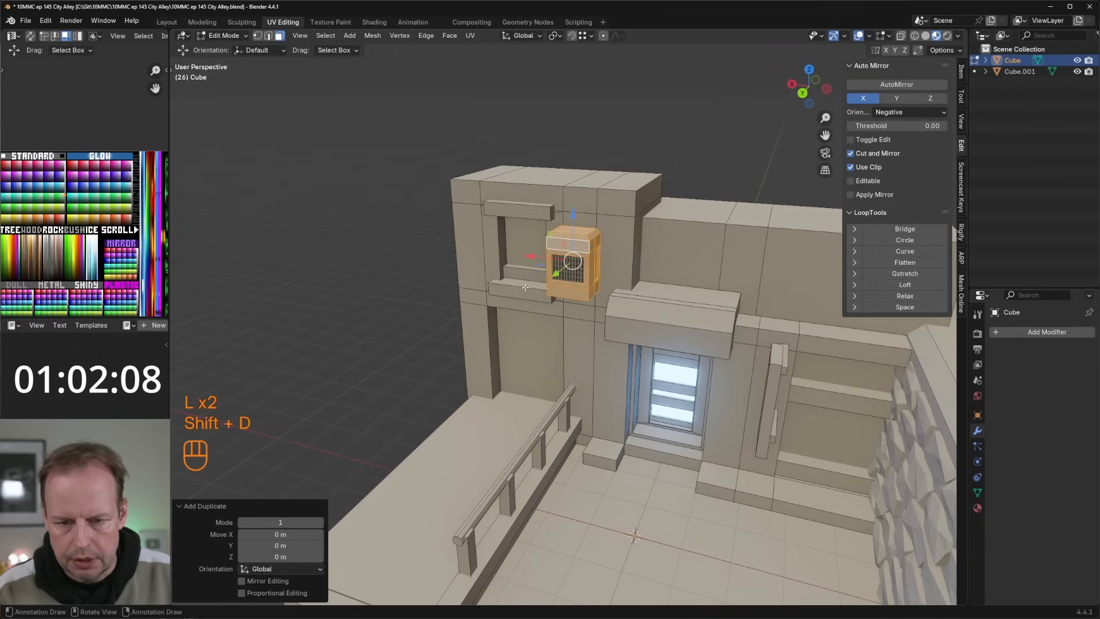
{"action": "left_click_drag", "start_coordinate": [525, 256], "coordinate": [662, 277]}
{"action": "middle_click_drag", "start_coordinate": [664, 276], "coordinate": [642, 300]}
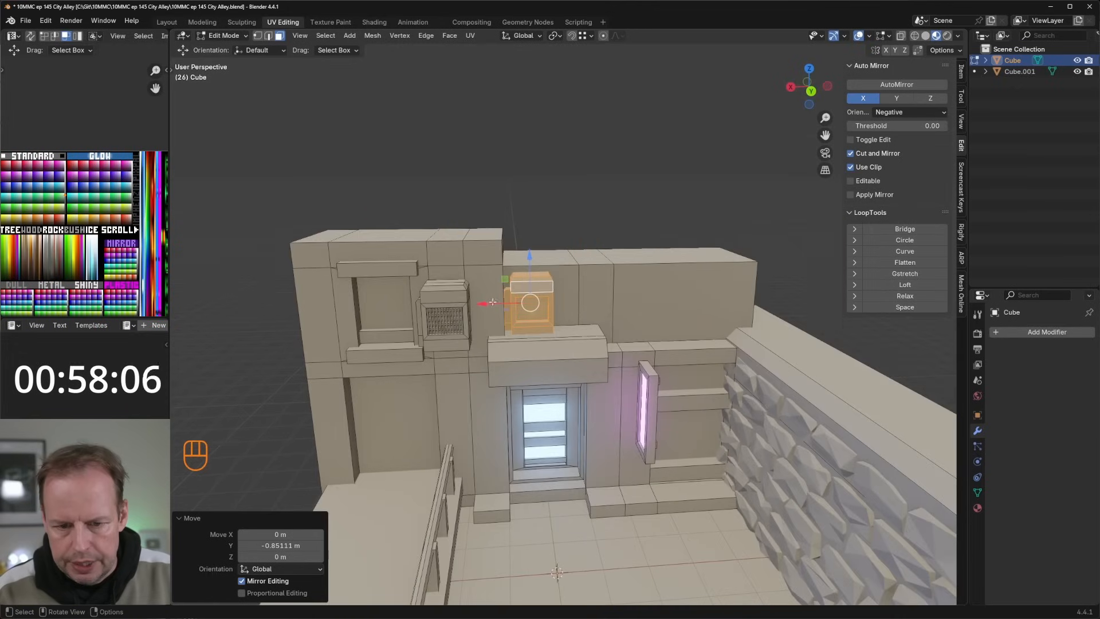
{"action": "left_click_drag", "start_coordinate": [490, 304], "coordinate": [617, 313]}
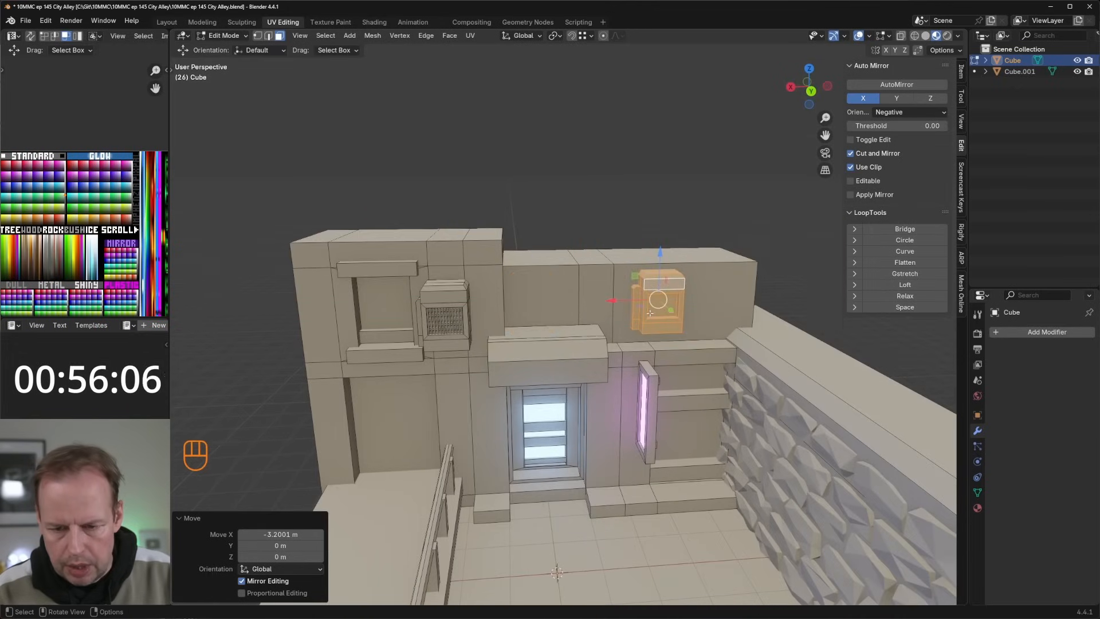
{"action": "key", "text": "Delete"}
{"action": "left_click", "coordinate": [627, 303]}
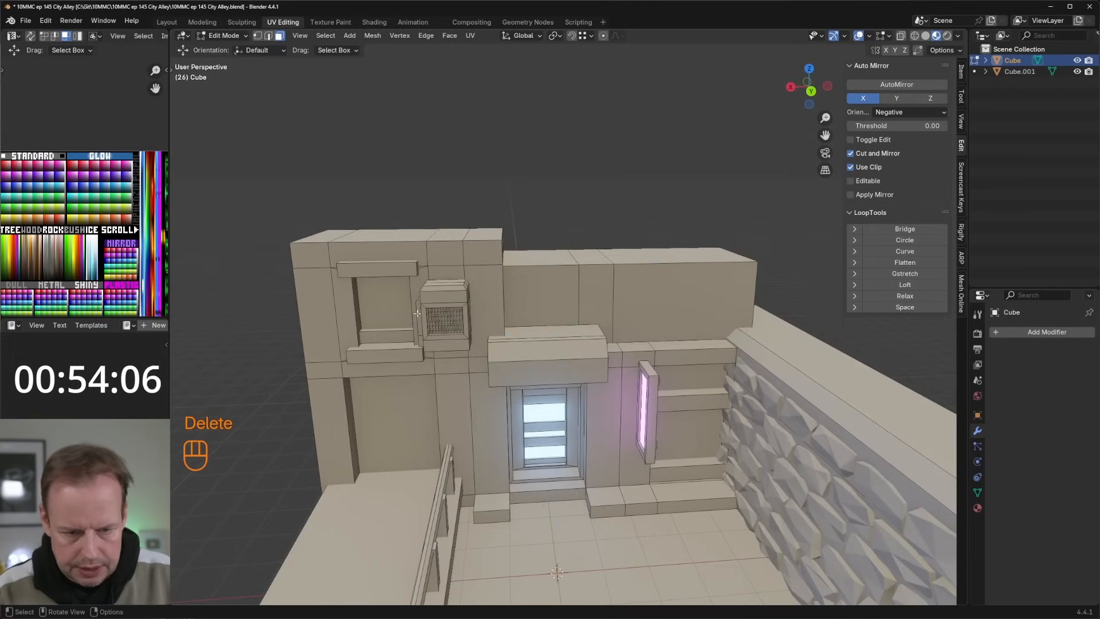
Step: Select the whole vent box with its grille bars and separate it from the building into its own object
{"action": "key", "text": "c"}
{"action": "left_click", "coordinate": [444, 316]}
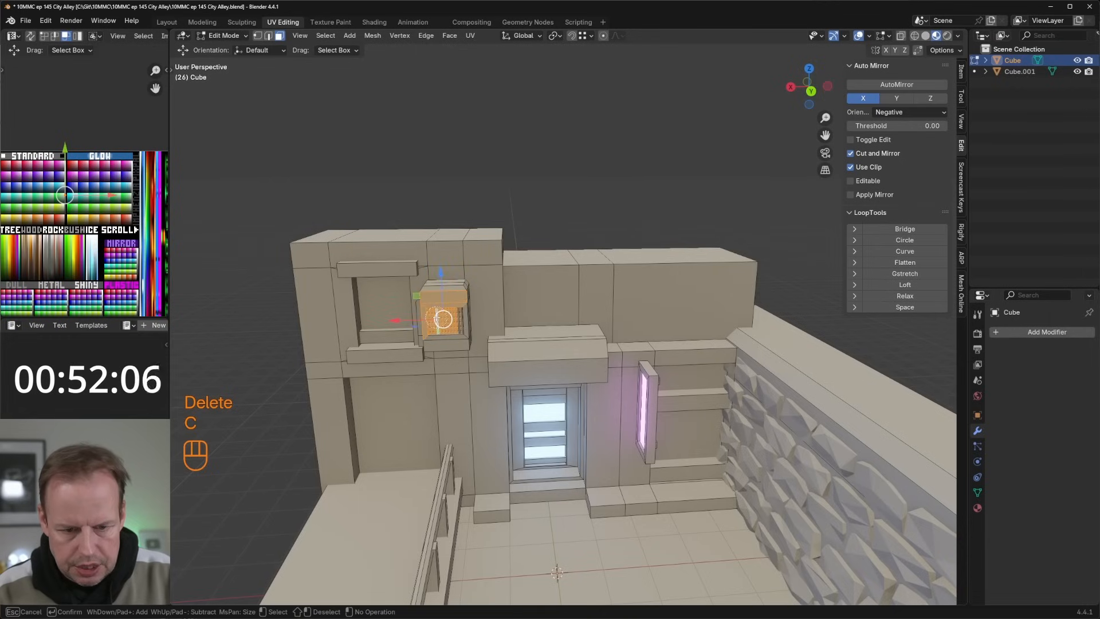
{"action": "left_click_drag", "start_coordinate": [442, 318], "coordinate": [446, 319]}
{"action": "key", "text": "Return"}
{"action": "key", "text": "ctrl+KP_Add"}
{"action": "key", "text": "ctrl+KP_Add"}
{"action": "key", "text": "ctrl+KP_Add"}
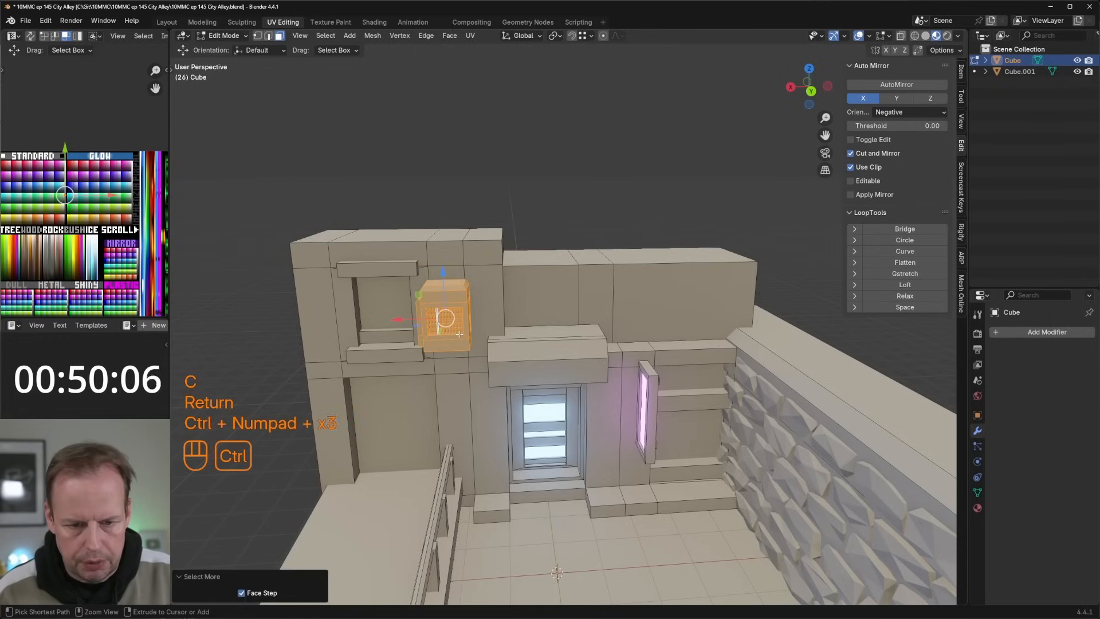
{"action": "key", "text": "p"}
{"action": "left_click", "coordinate": [459, 333]}
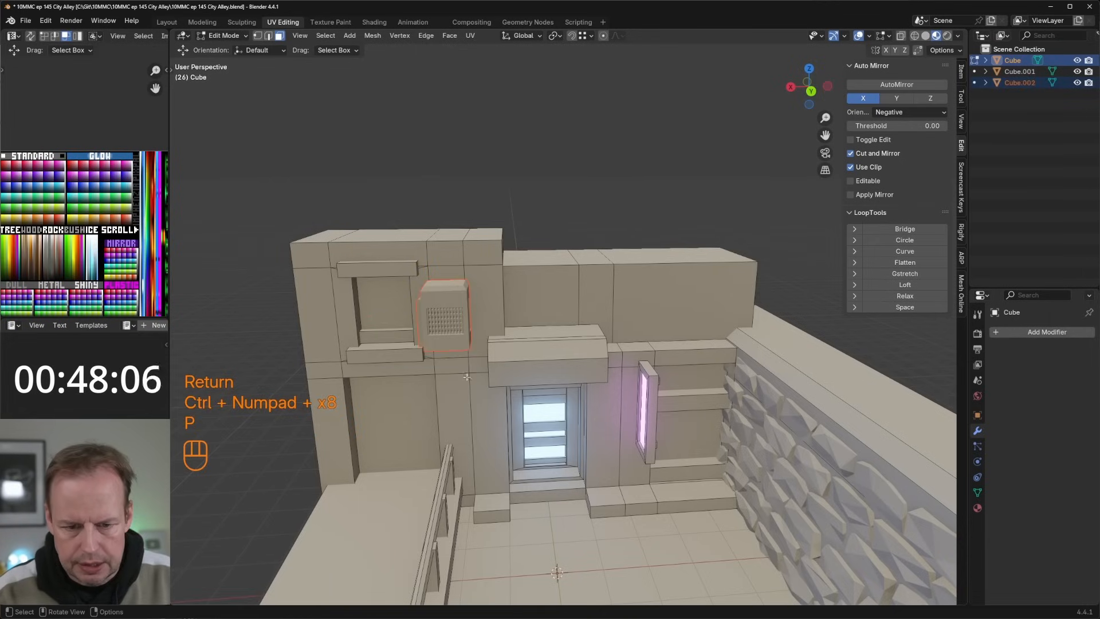
Step: Duplicate the vent box object and place the copy on the upper wall above the door's awning, about -1.01 m back in Y
{"action": "key", "text": "Tab"}
{"action": "left_click", "coordinate": [456, 304]}
{"action": "key", "text": "shift+d"}
{"action": "right_click", "coordinate": [451, 300]}
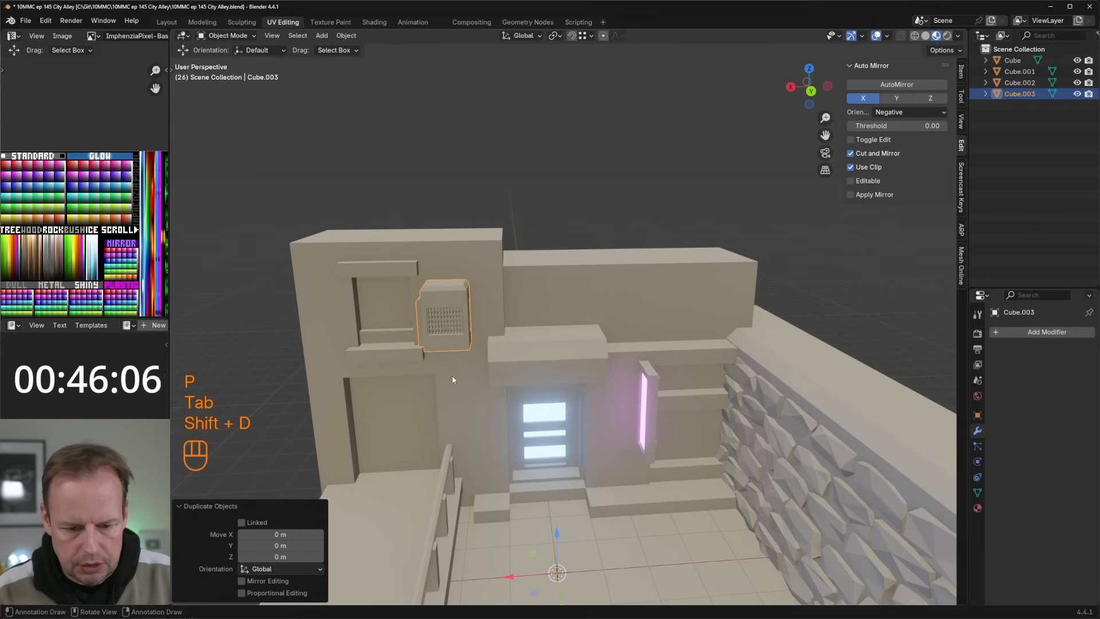
{"action": "left_click_drag", "start_coordinate": [510, 575], "coordinate": [626, 568]}
{"action": "middle_click_drag", "start_coordinate": [590, 487], "coordinate": [634, 505]}
{"action": "left_click_drag", "start_coordinate": [648, 450], "coordinate": [648, 427]}
{"action": "left_click_drag", "start_coordinate": [679, 495], "coordinate": [695, 427]}
{"action": "middle_click_drag", "start_coordinate": [695, 427], "coordinate": [604, 399]}
Step: Duplicate the vent box above the awning about -2.09 m along X
{"action": "key", "text": "shift+d"}
{"action": "key", "text": "x"}
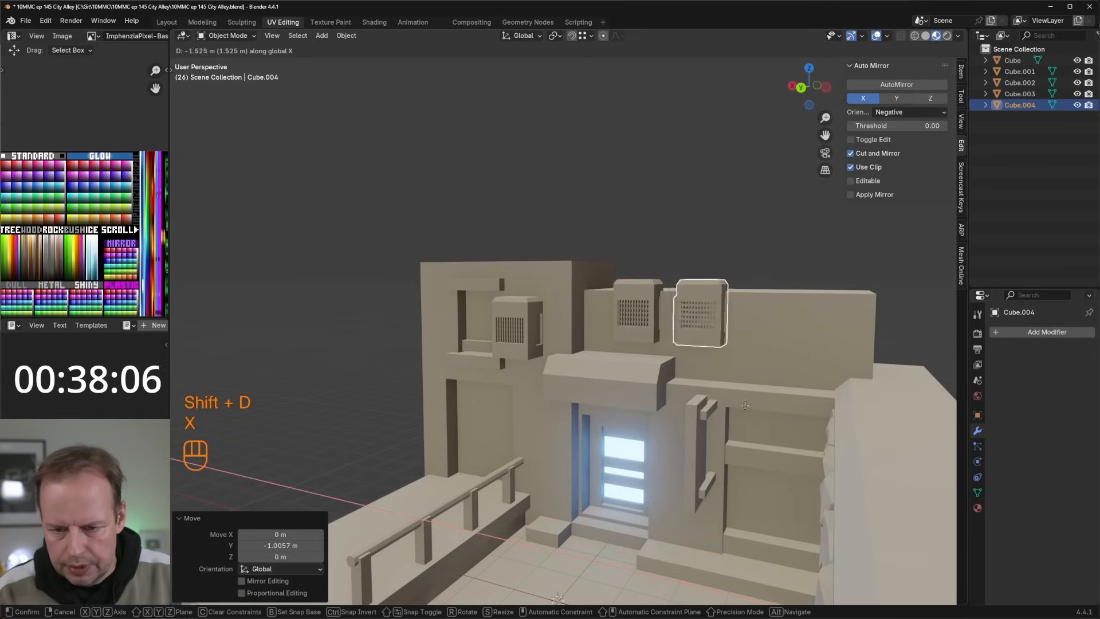
{"action": "left_click", "coordinate": [775, 409]}
Step: Create a cable between the undersides of the two upper-wall vent boxes with width 0.029 and tension 0.331
{"action": "middle_click_drag", "start_coordinate": [776, 408], "coordinate": [739, 277]}
{"action": "key", "text": "shift+alt+c"}
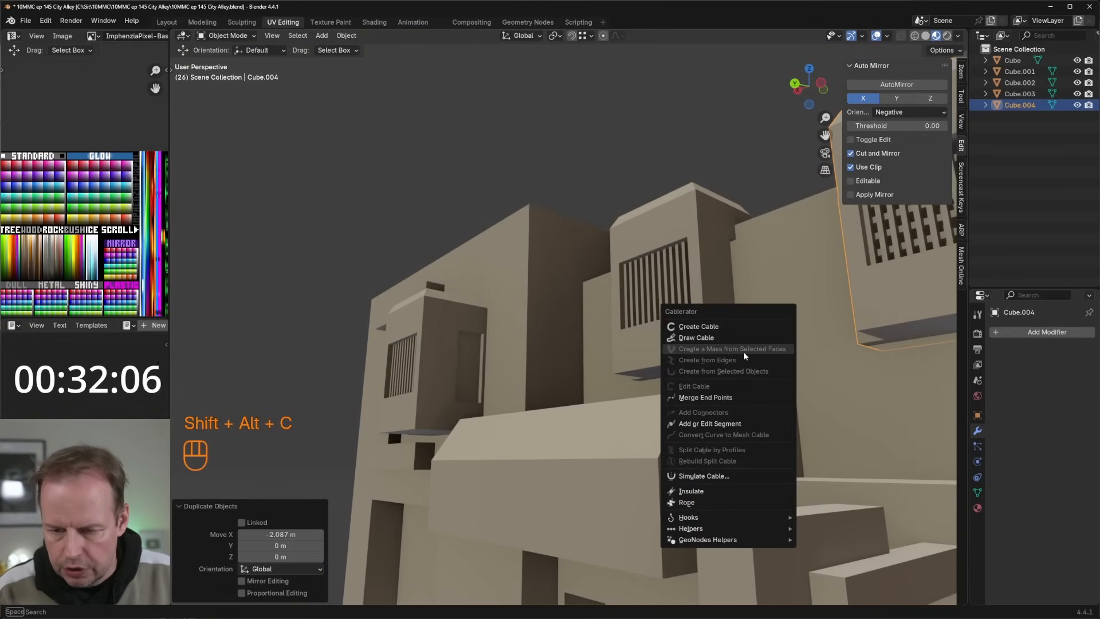
{"action": "left_click", "coordinate": [720, 328]}
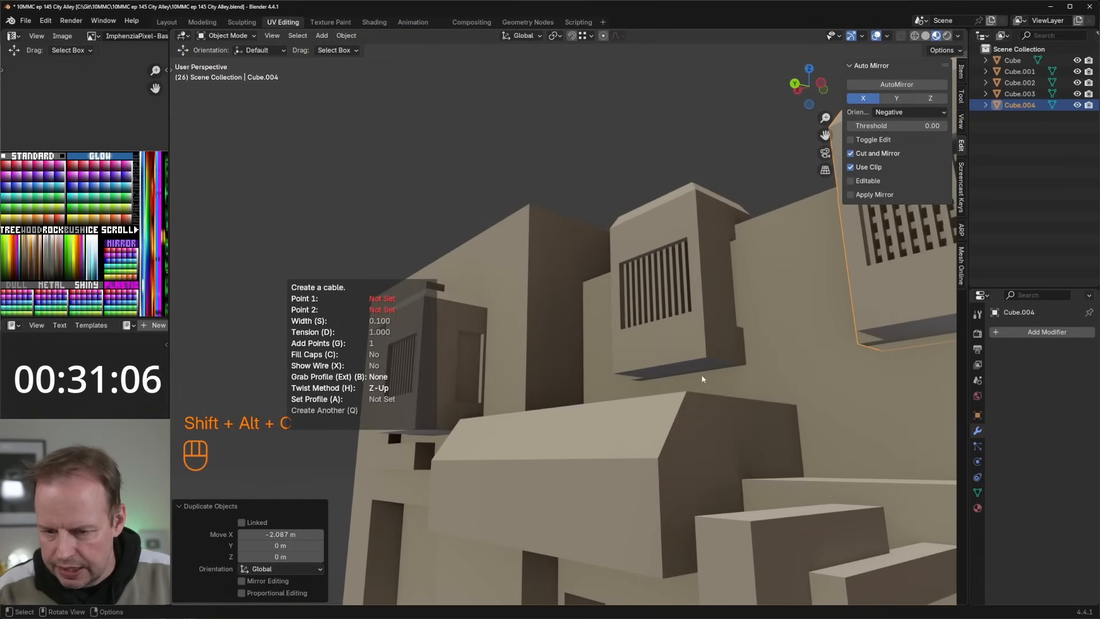
{"action": "left_click", "coordinate": [900, 337]}
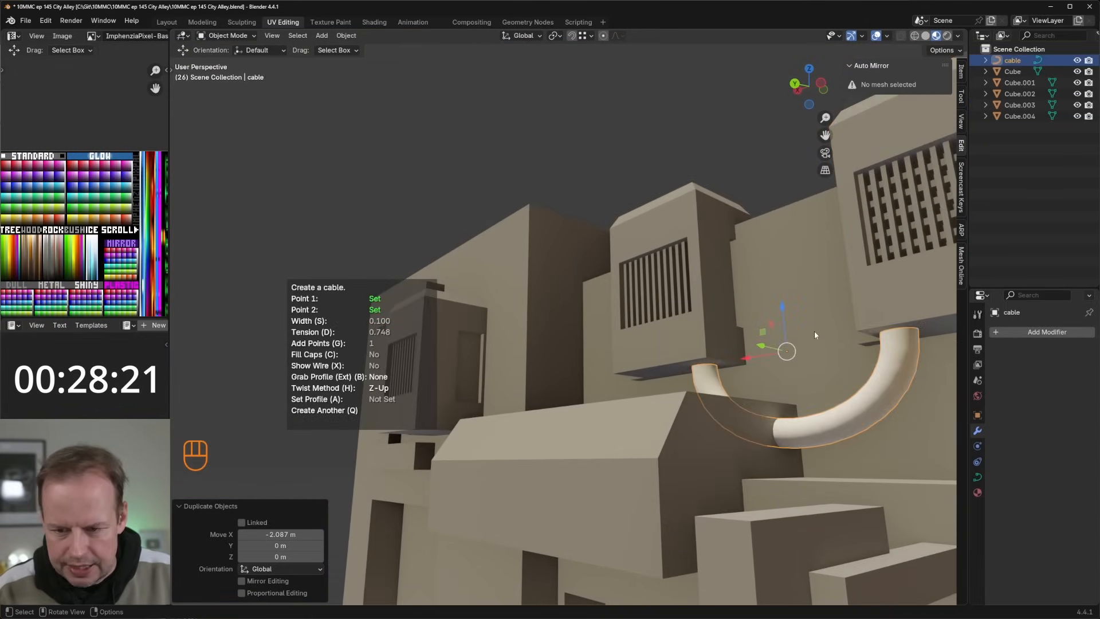
{"action": "key", "text": "s"}
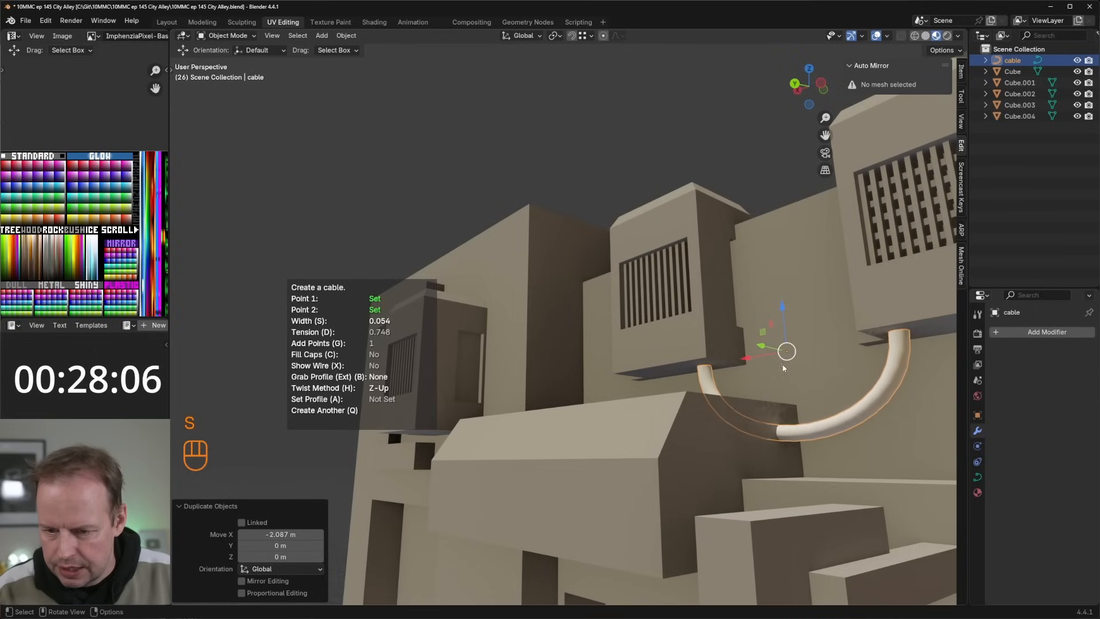
{"action": "left_click", "coordinate": [768, 370]}
{"action": "key", "text": "d"}
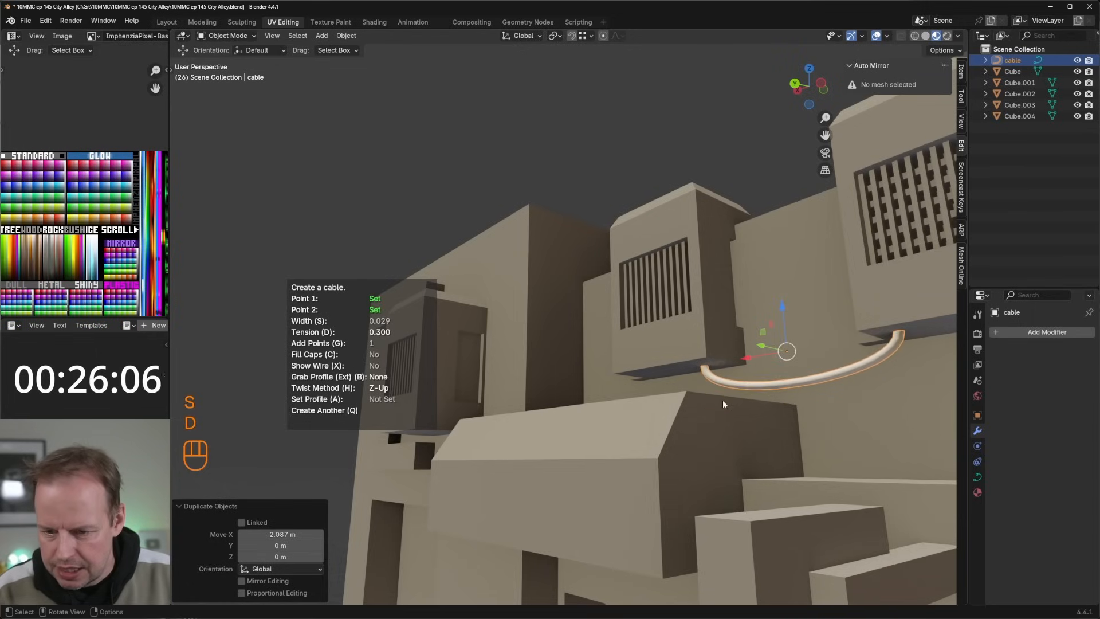
{"action": "left_click", "coordinate": [738, 396]}
{"action": "middle_click_drag", "start_coordinate": [738, 396], "coordinate": [716, 355]}
{"action": "middle_click_drag", "start_coordinate": [716, 355], "coordinate": [628, 360]}
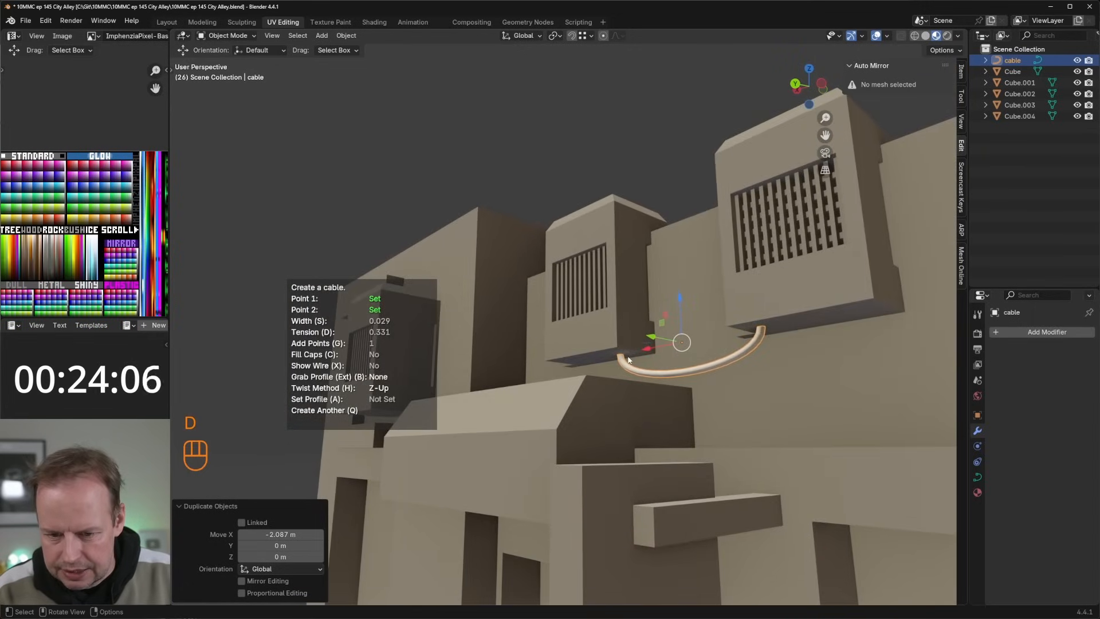
Step: Create a second cable beside the first between the same vent boxes, with tension about 0.41
{"action": "key", "text": "q"}
{"action": "left_click", "coordinate": [777, 324]}
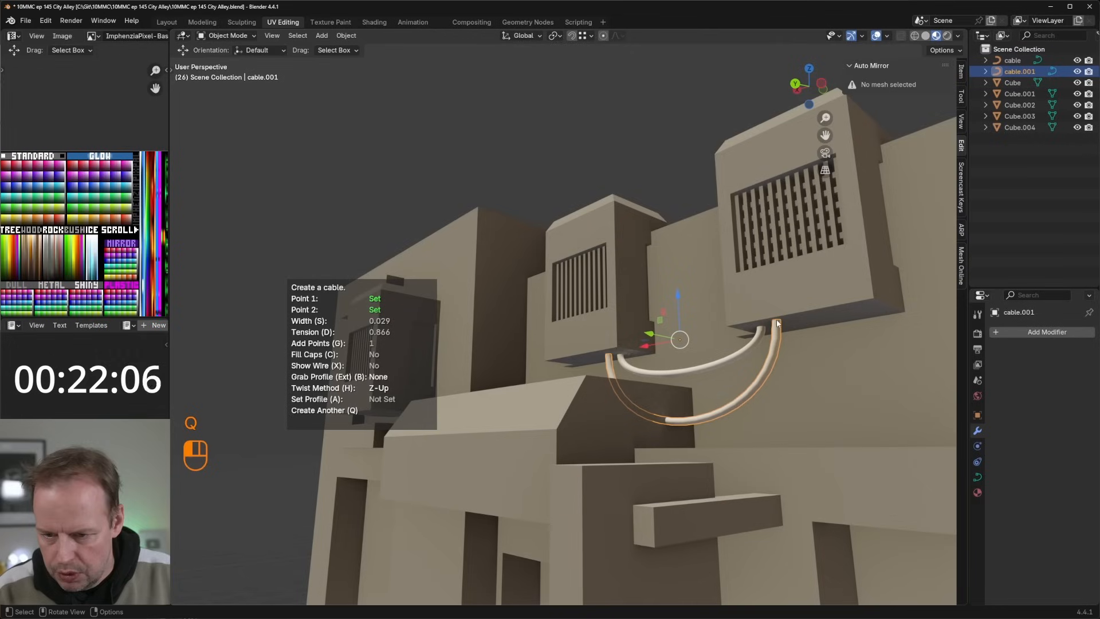
{"action": "key", "text": "d"}
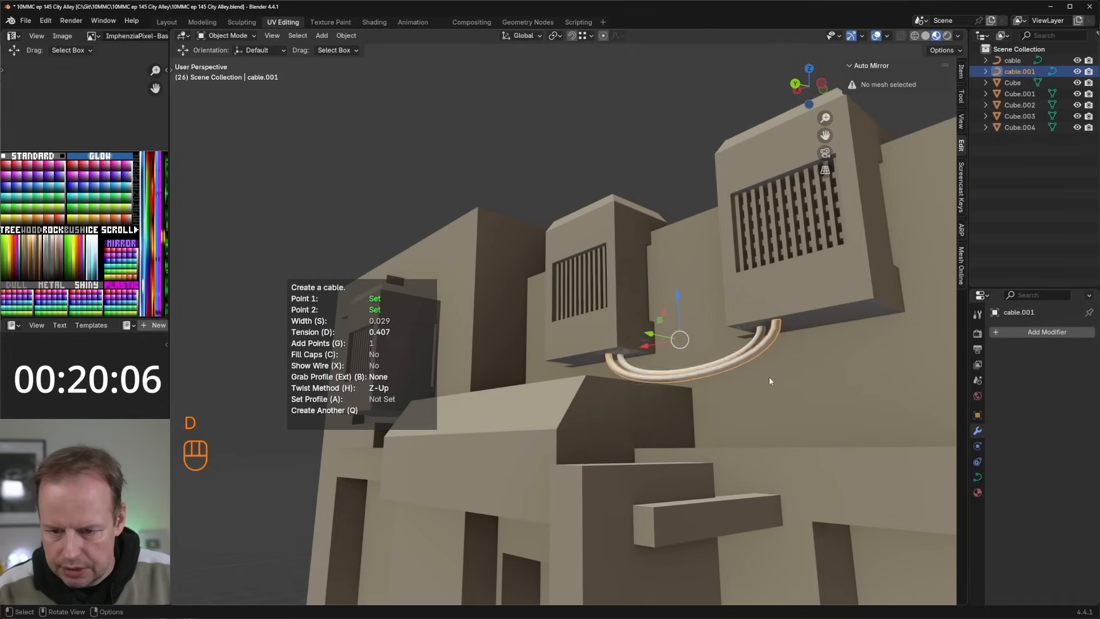
{"action": "left_click", "coordinate": [576, 357]}
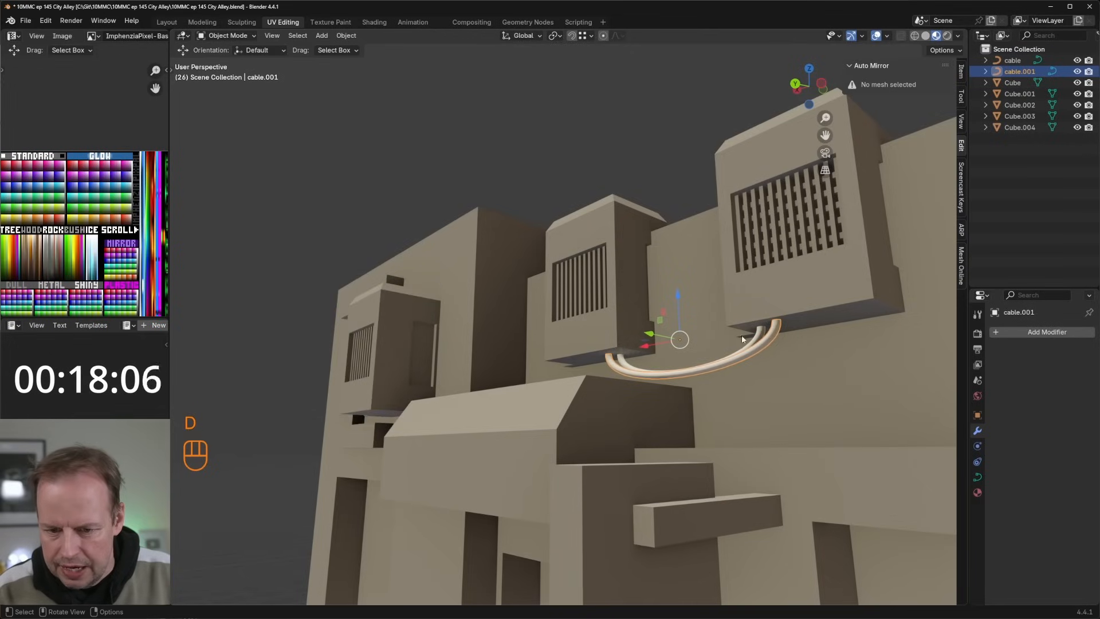
{"action": "key", "text": "q"}
{"action": "left_click", "coordinate": [591, 364]}
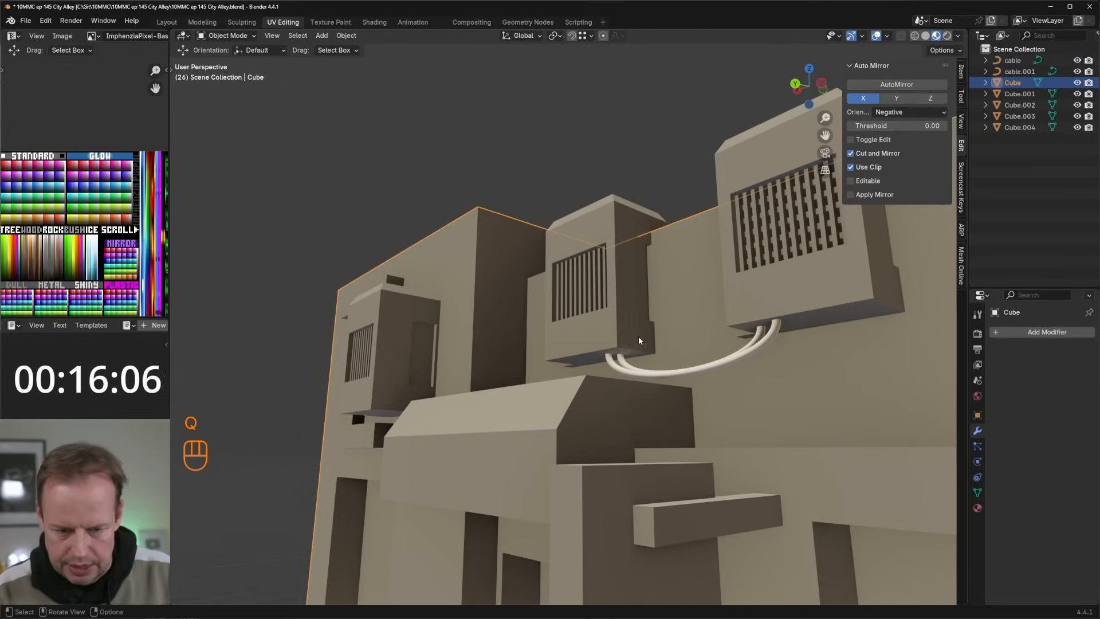
Step: Create a cable from the bottom of the sign to the wall ledge beside it, with width 0.038 and tension 0.742
{"action": "middle_click_drag", "start_coordinate": [639, 340], "coordinate": [615, 361]}
{"action": "middle_click_drag", "start_coordinate": [614, 361], "coordinate": [737, 348], "text": "shift"}
{"action": "scroll", "coordinate": [671, 274], "scroll_direction": "down", "scroll_amount": 2}
{"action": "key", "text": "shift+alt+c"}
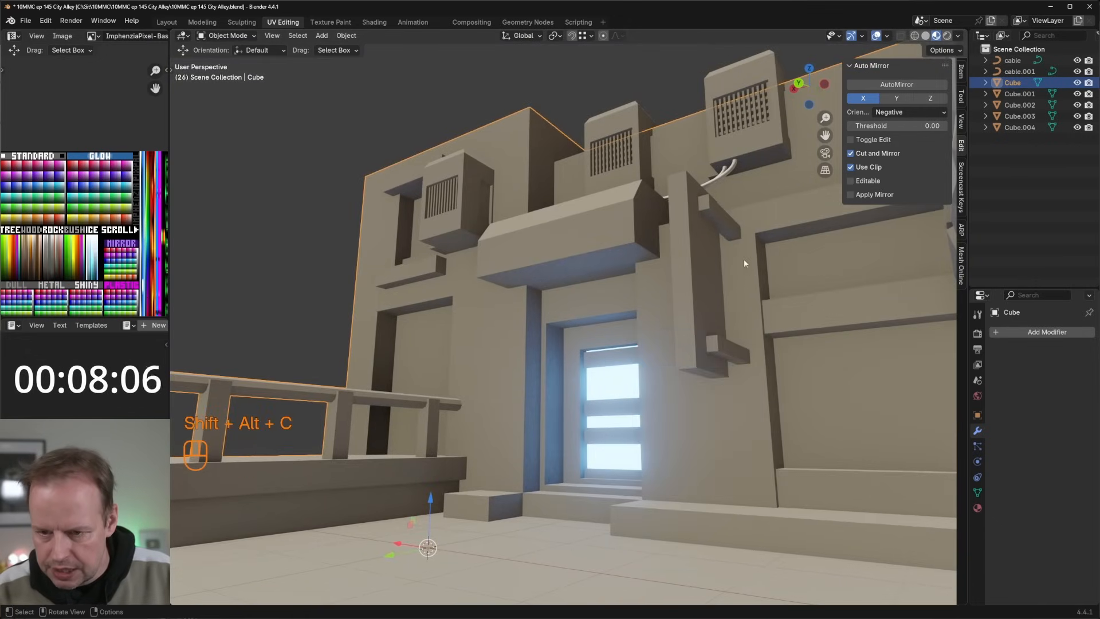
{"action": "key", "text": "shift+alt+c"}
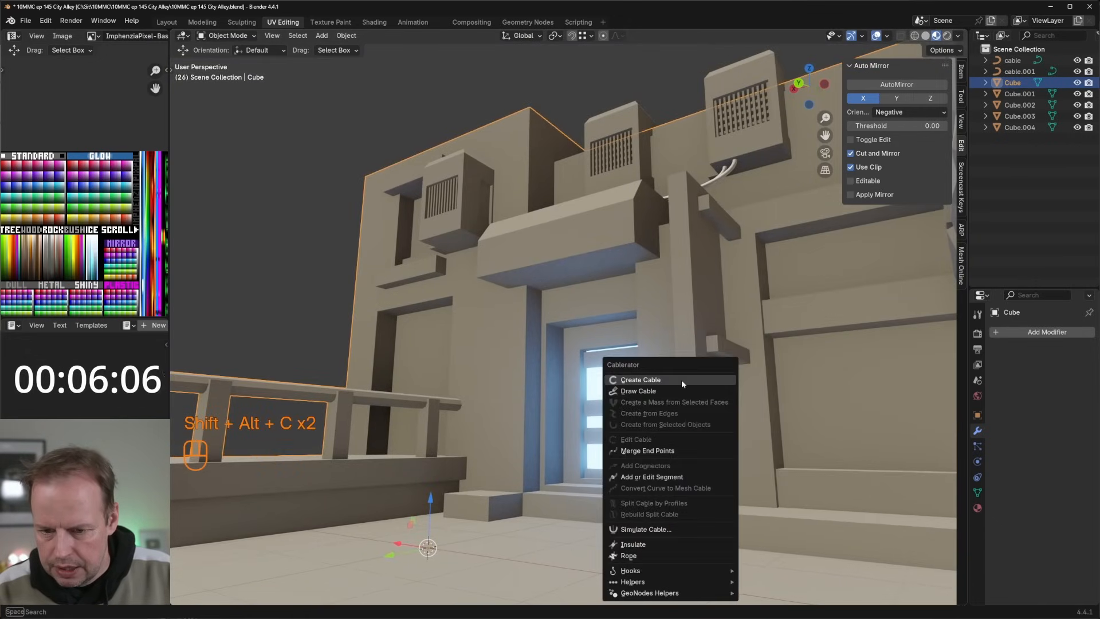
{"action": "left_click", "coordinate": [682, 380]}
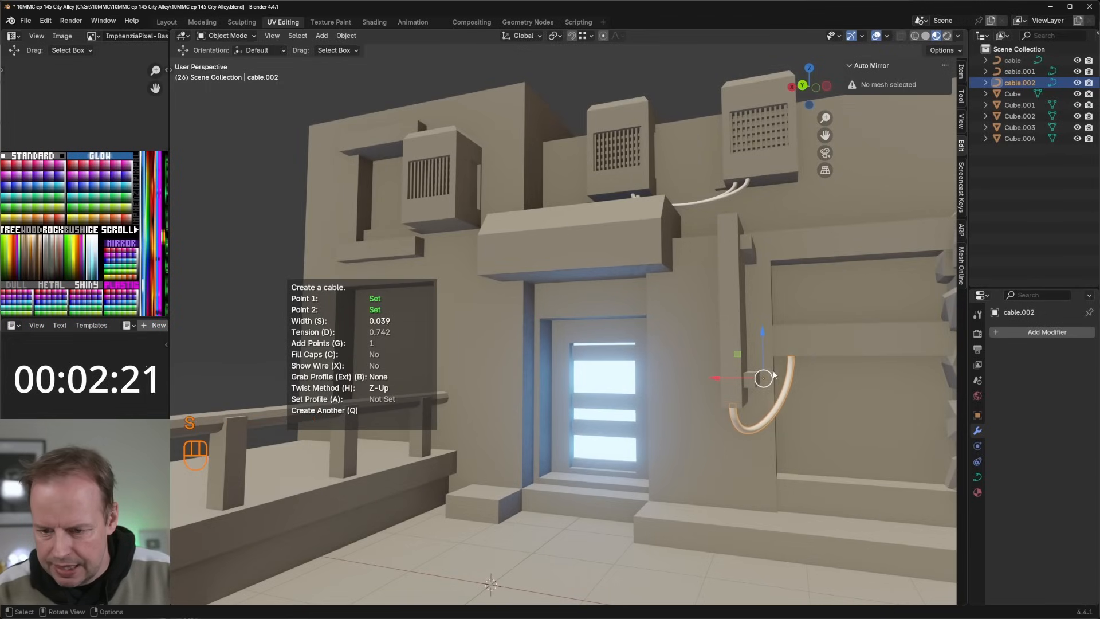
{"action": "left_click", "coordinate": [773, 374]}
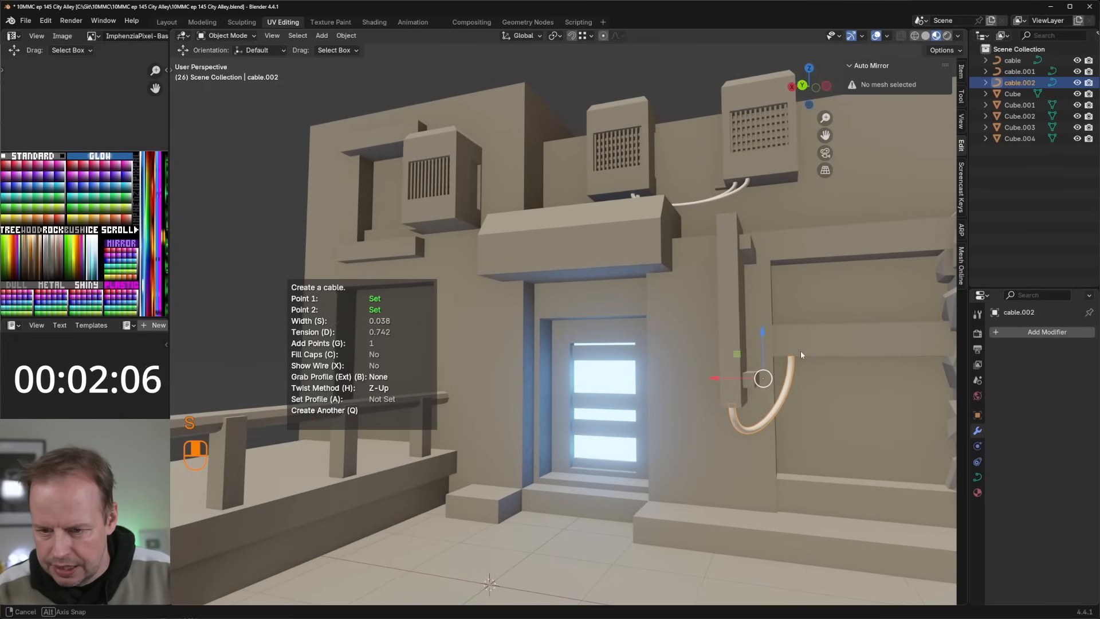
{"action": "middle_click_drag", "start_coordinate": [800, 349], "coordinate": [725, 269]}
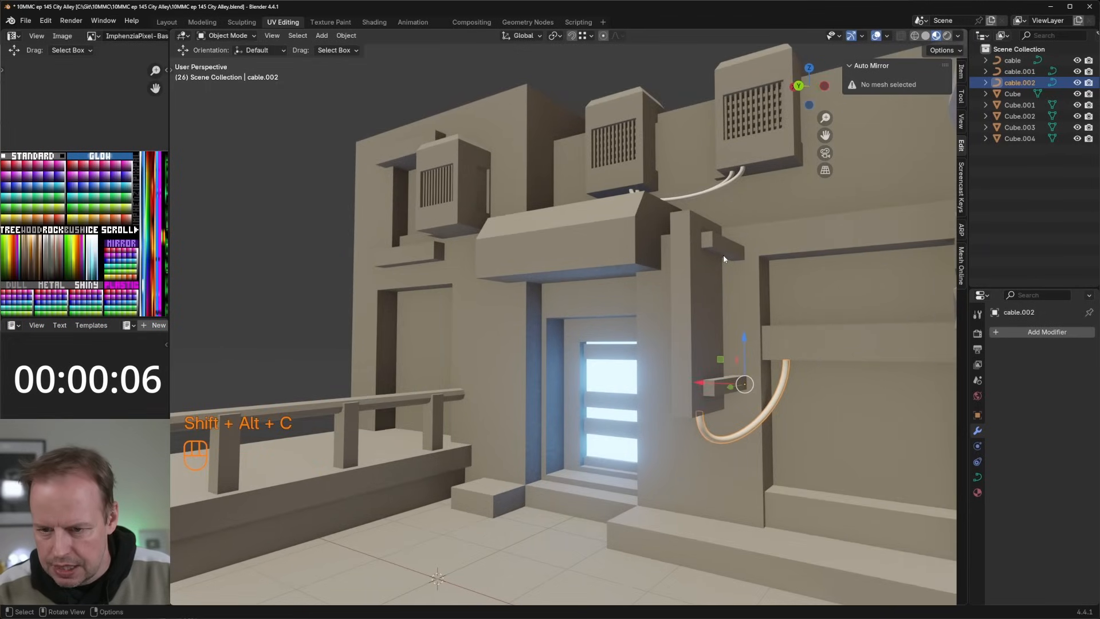
{"action": "key", "text": "shift+alt+c"}
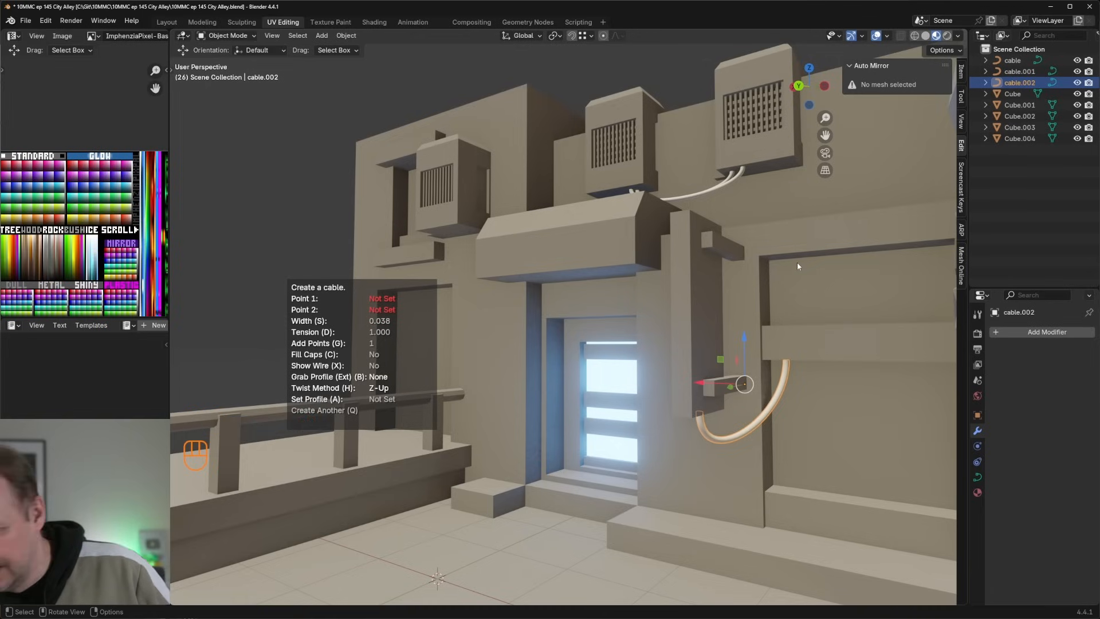
{"action": "middle_click_drag", "start_coordinate": [797, 263], "coordinate": [673, 214]}
{"action": "scroll", "coordinate": [673, 214], "scroll_direction": "down", "scroll_amount": 6}
{"action": "middle_click_drag", "start_coordinate": [547, 242], "coordinate": [709, 184]}
{"action": "left_click", "coordinate": [367, 179]}
Step: Switch the viewport shading to Solid
{"action": "key", "text": "z"}
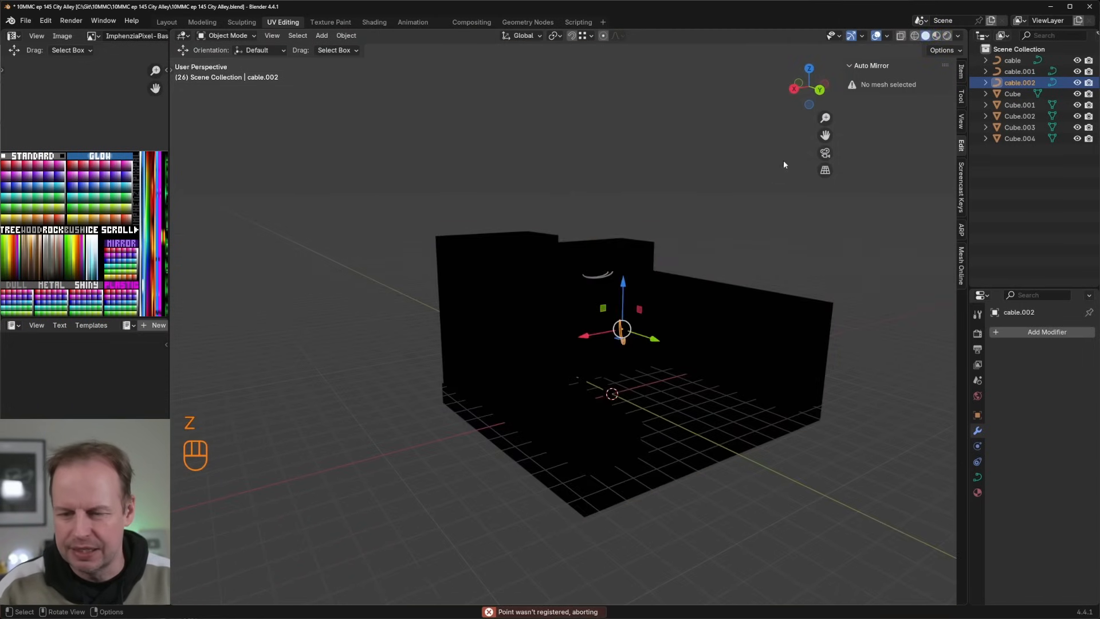
Step: Switch the viewport shading to Material Preview and lower its environment lighting strength to darken the alley
{"action": "middle_click_drag", "start_coordinate": [782, 160], "coordinate": [685, 183], "text": "shift"}
{"action": "scroll", "coordinate": [686, 183], "scroll_direction": "up", "scroll_amount": 1}
{"action": "left_click", "coordinate": [959, 36]}
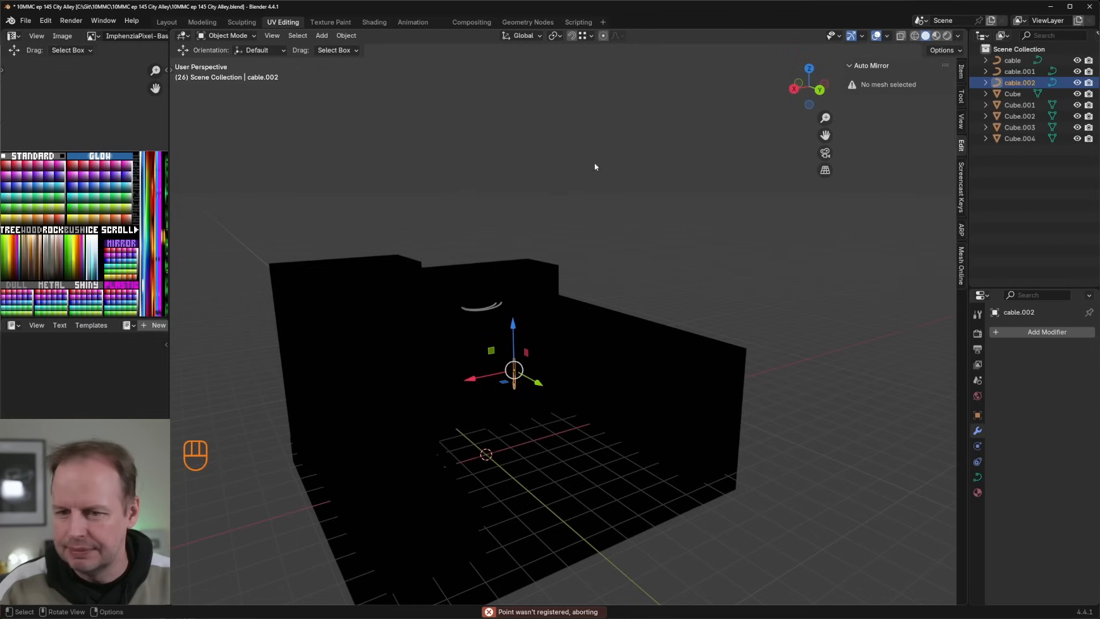
{"action": "key", "text": "z"}
{"action": "left_click", "coordinate": [602, 245]}
{"action": "left_click", "coordinate": [961, 37]}
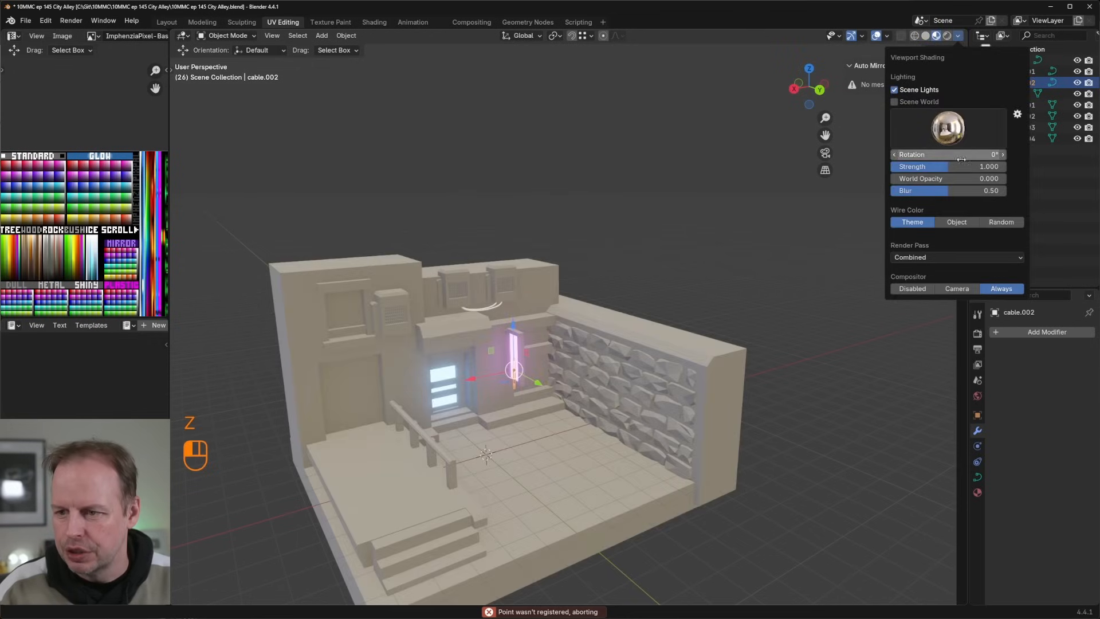
{"action": "left_click_drag", "start_coordinate": [941, 167], "coordinate": [904, 167]}
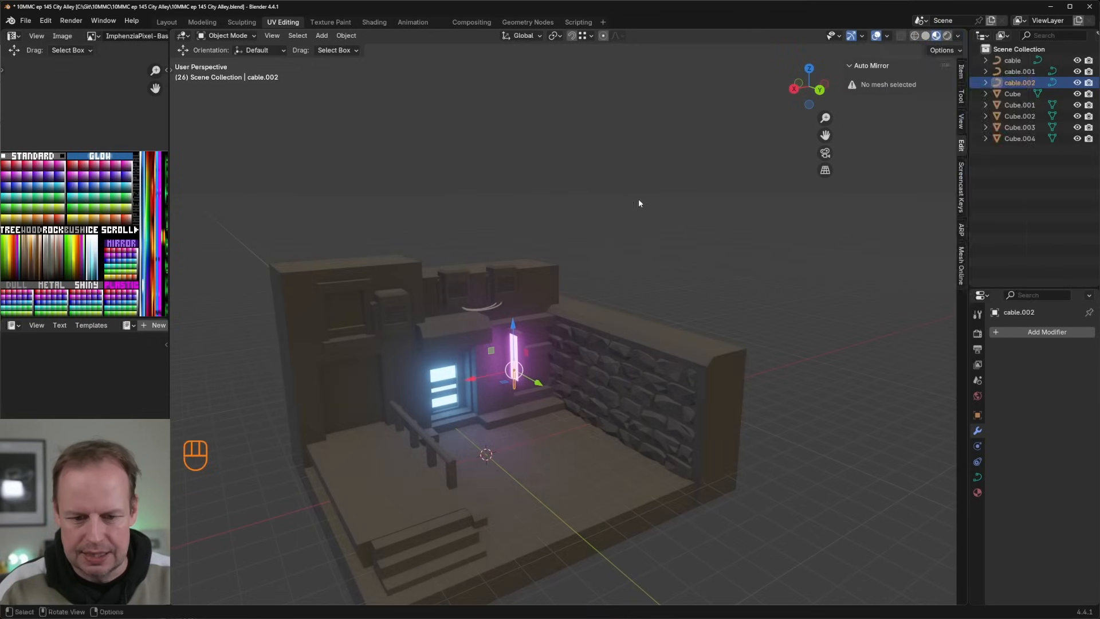
{"action": "mouse_move", "coordinate": [638, 199]}
{"action": "middle_mouse_down"}
{"action": "mouse_move", "coordinate": [714, 156]}
{"action": "mouse_move", "coordinate": [610, 197]}
{"action": "mouse_move", "coordinate": [633, 189]}
{"action": "middle_mouse_up"}
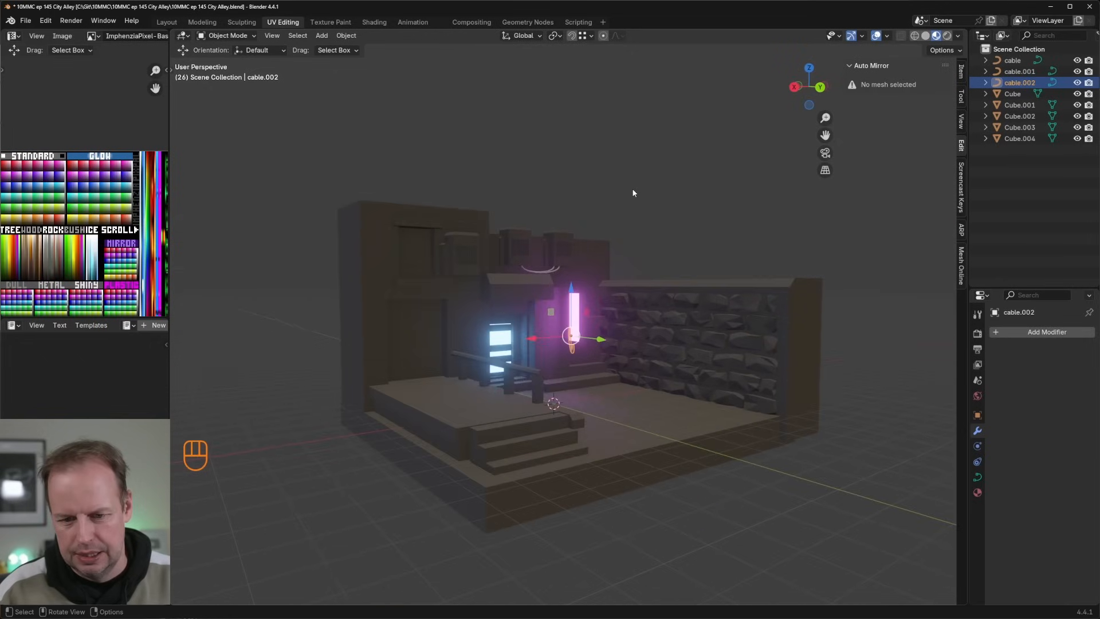
{"action": "left_click", "coordinate": [978, 334]}
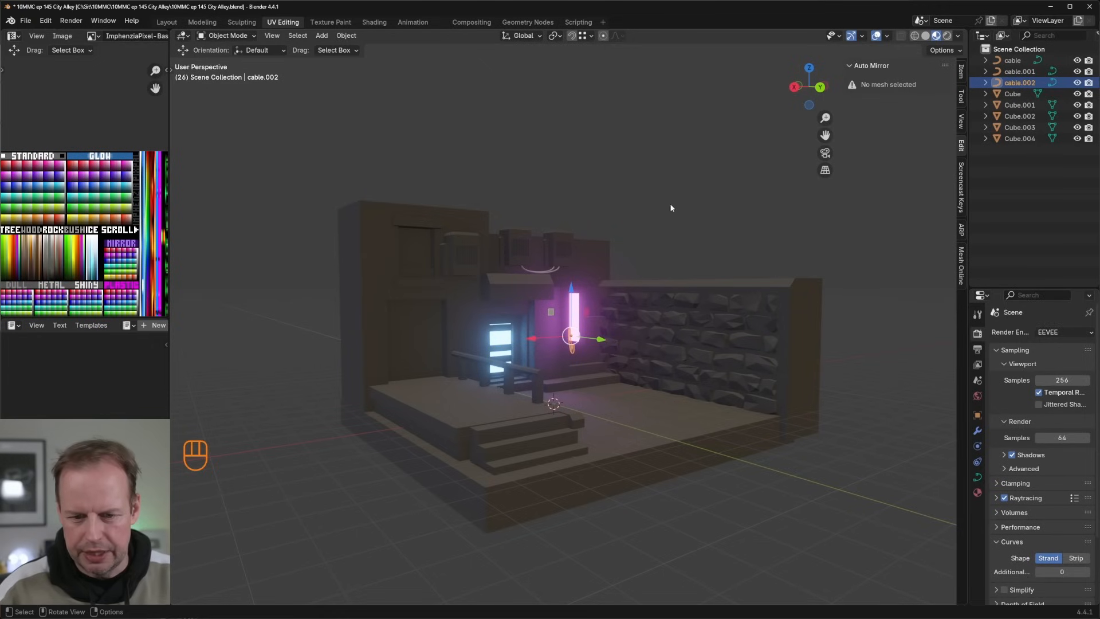
Step: Add a Sun light and move it above the alley by about 7.46 m in X, -3.48 m in Y and 8.88 m in Z
{"action": "middle_click_drag", "start_coordinate": [672, 208], "coordinate": [604, 212]}
{"action": "key", "text": "shift+a"}
{"action": "mouse_move", "coordinate": [521, 248]}
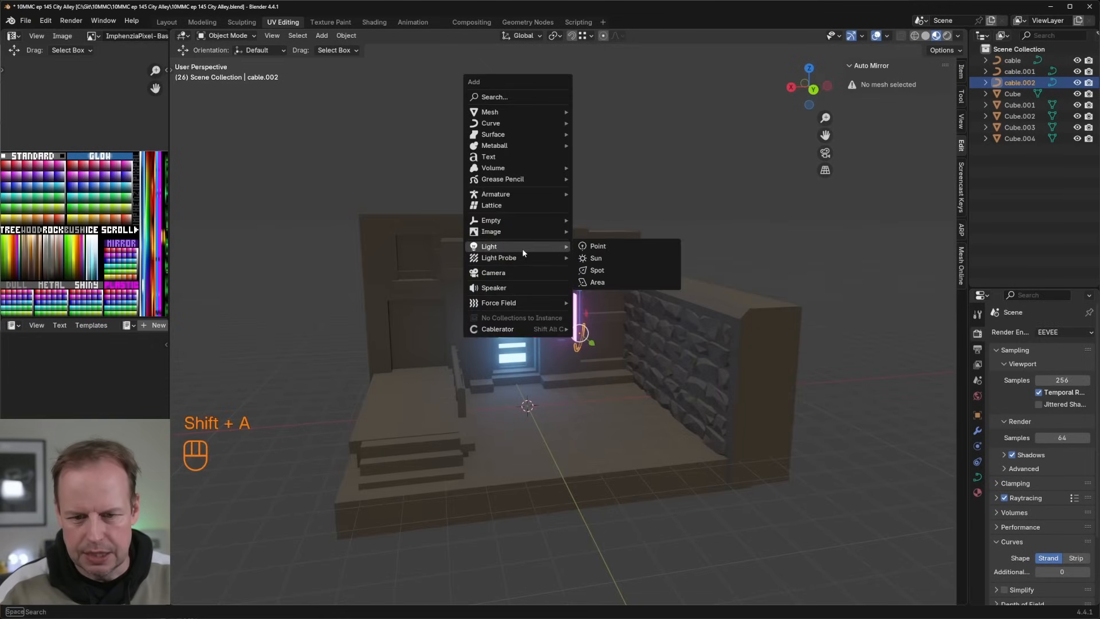
{"action": "left_click", "coordinate": [609, 261]}
{"action": "scroll", "coordinate": [673, 296], "scroll_direction": "down", "scroll_amount": 2}
{"action": "key", "text": "g"}
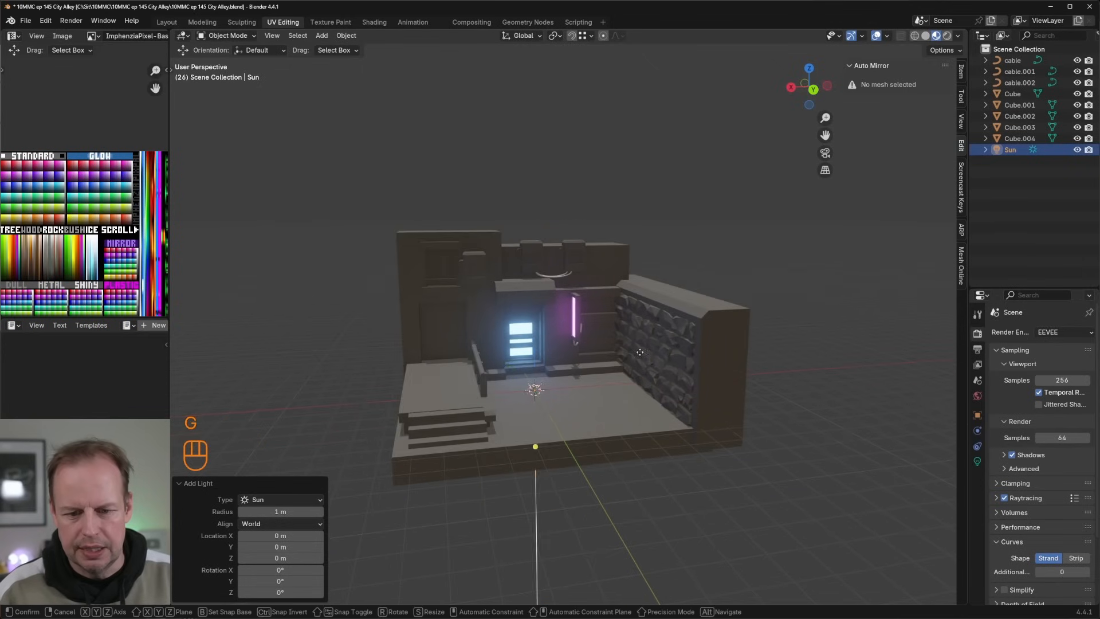
{"action": "left_click", "coordinate": [455, 154]}
Step: Rotate the sun to shine across the alley onto the stone wall, and shift it closer to the building
{"action": "key", "text": "r"}
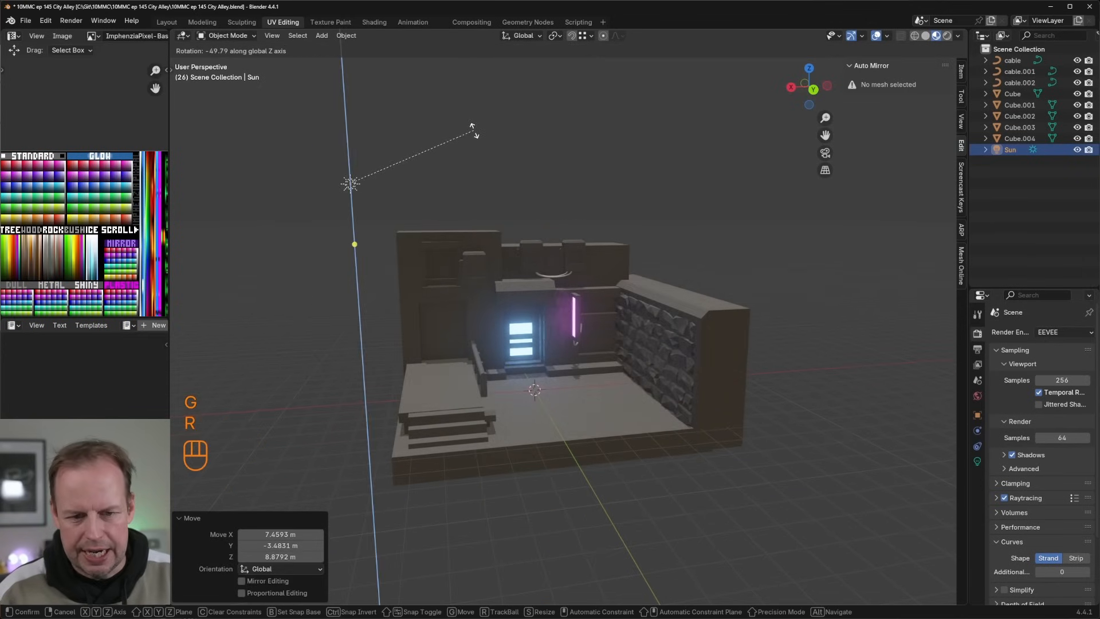
{"action": "key", "text": "r"}
{"action": "key", "text": "r"}
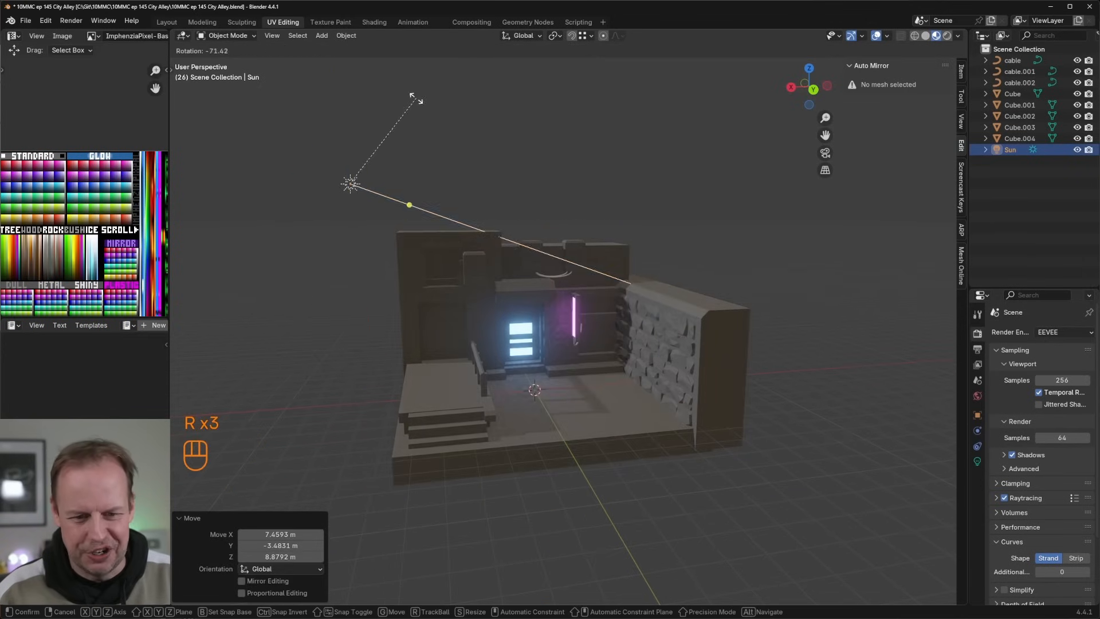
{"action": "left_click", "coordinate": [417, 103]}
{"action": "middle_click_drag", "start_coordinate": [436, 173], "coordinate": [501, 205]}
{"action": "key", "text": "g"}
{"action": "left_click", "coordinate": [712, 276]}
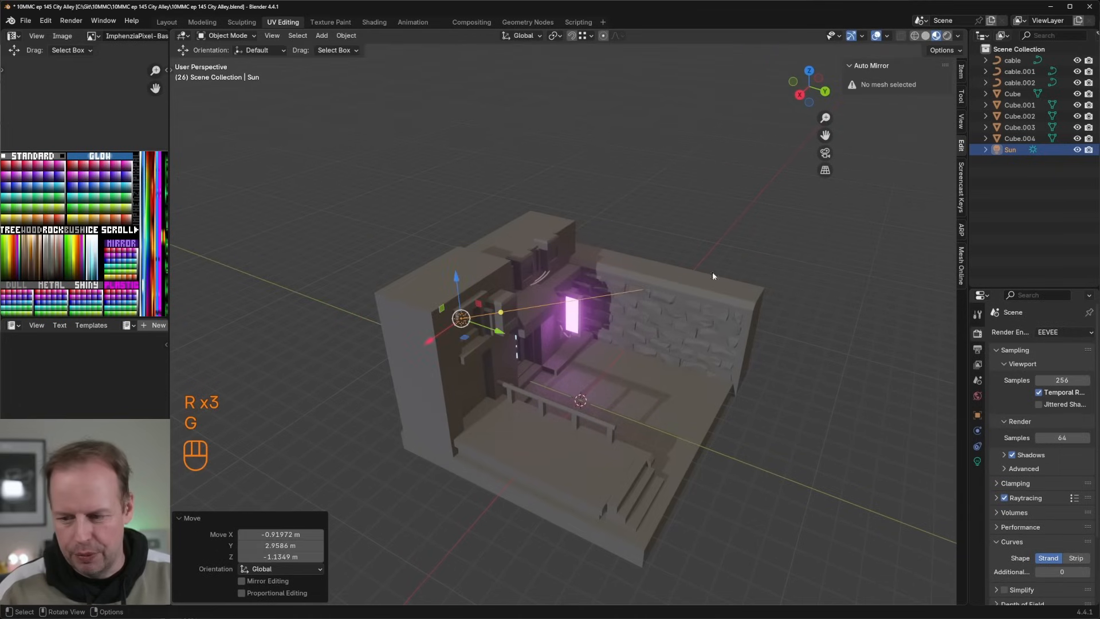
Step: Set the sun light's color to a warm salmon red
{"action": "left_click", "coordinate": [978, 462]}
{"action": "left_click", "coordinate": [1050, 396]}
{"action": "left_click_drag", "start_coordinate": [1015, 296], "coordinate": [1009, 294]}
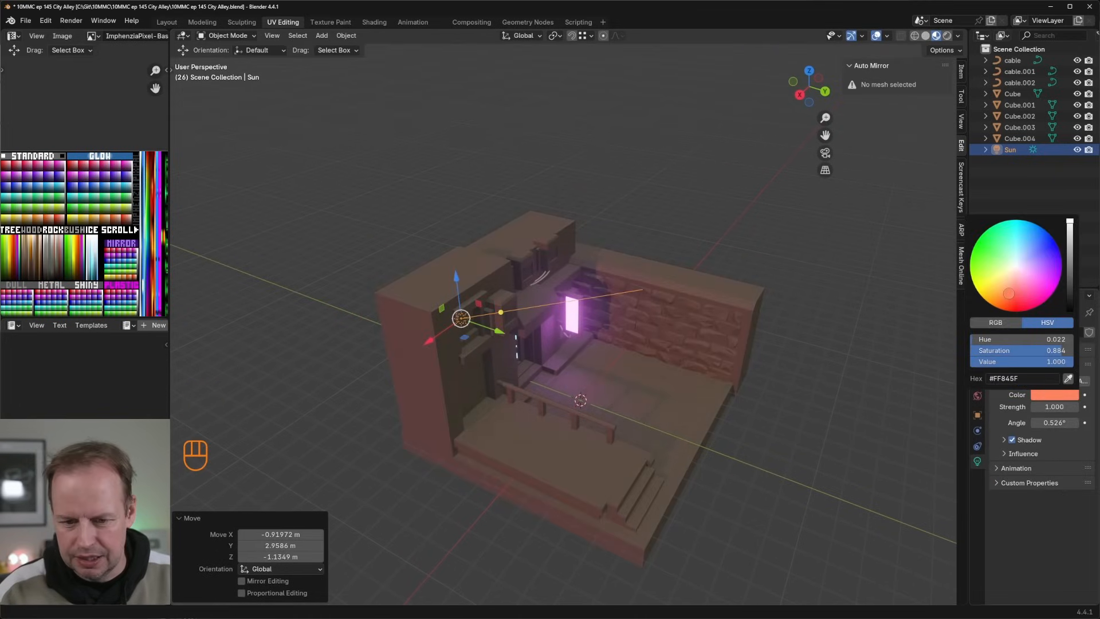
Step: Duplicate the sun light, rotate the copy about 144° to shine from the opposite side, and place it above the stone wall's side
{"action": "scroll", "coordinate": [693, 282], "scroll_direction": "down", "scroll_amount": 2}
{"action": "middle_click_drag", "start_coordinate": [739, 291], "coordinate": [700, 275]}
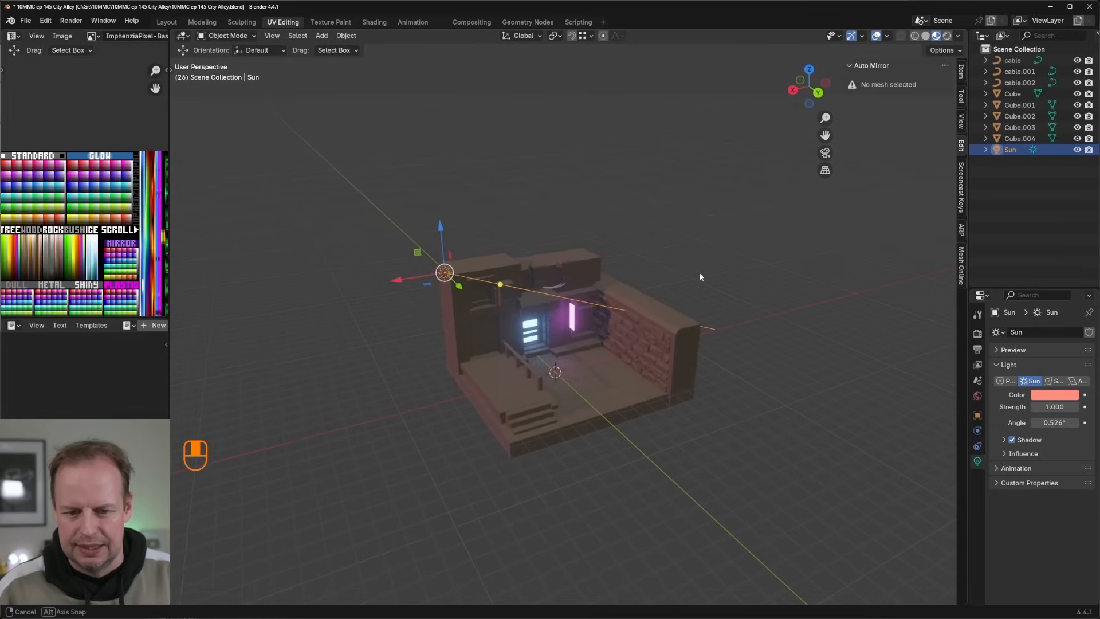
{"action": "key", "text": "shift+d"}
{"action": "left_click", "coordinate": [827, 211]}
{"action": "key", "text": "r"}
{"action": "left_click", "coordinate": [620, 241]}
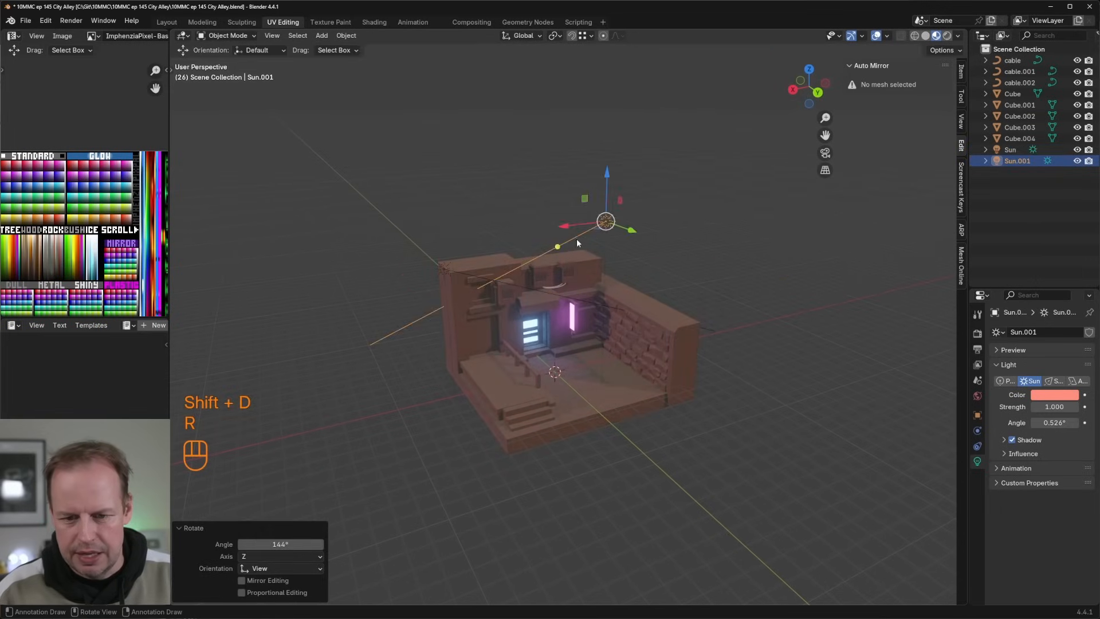
{"action": "key", "text": "g"}
{"action": "left_click", "coordinate": [744, 245]}
Step: Set the duplicated sun light's color to pale blue and deselect it
{"action": "left_click", "coordinate": [1049, 396]}
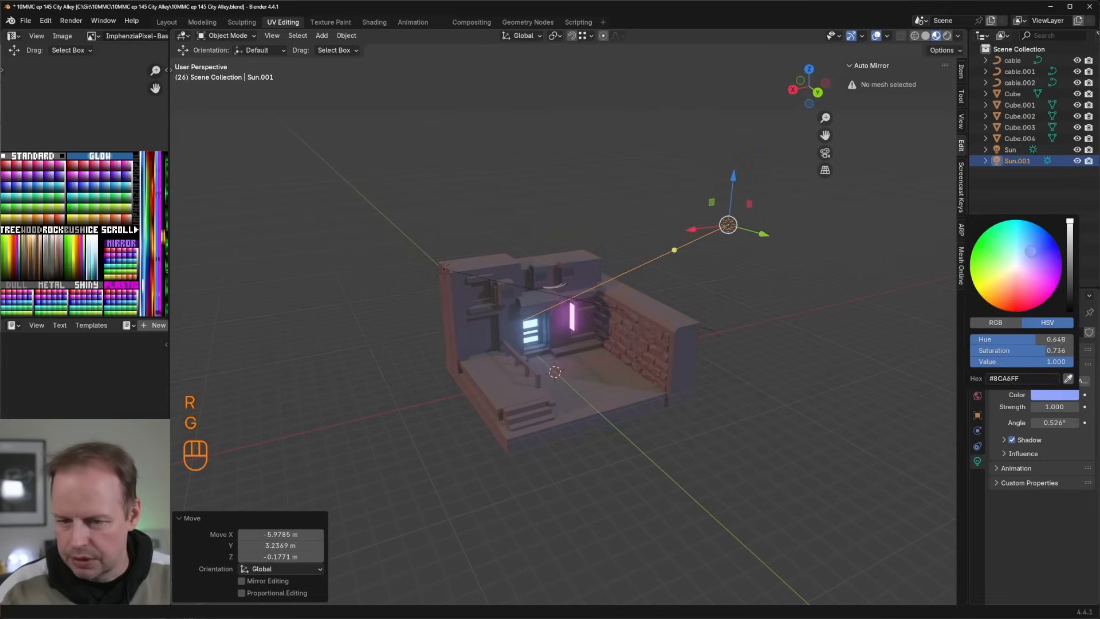
{"action": "scroll", "coordinate": [760, 246], "scroll_direction": "up", "scroll_amount": 5}
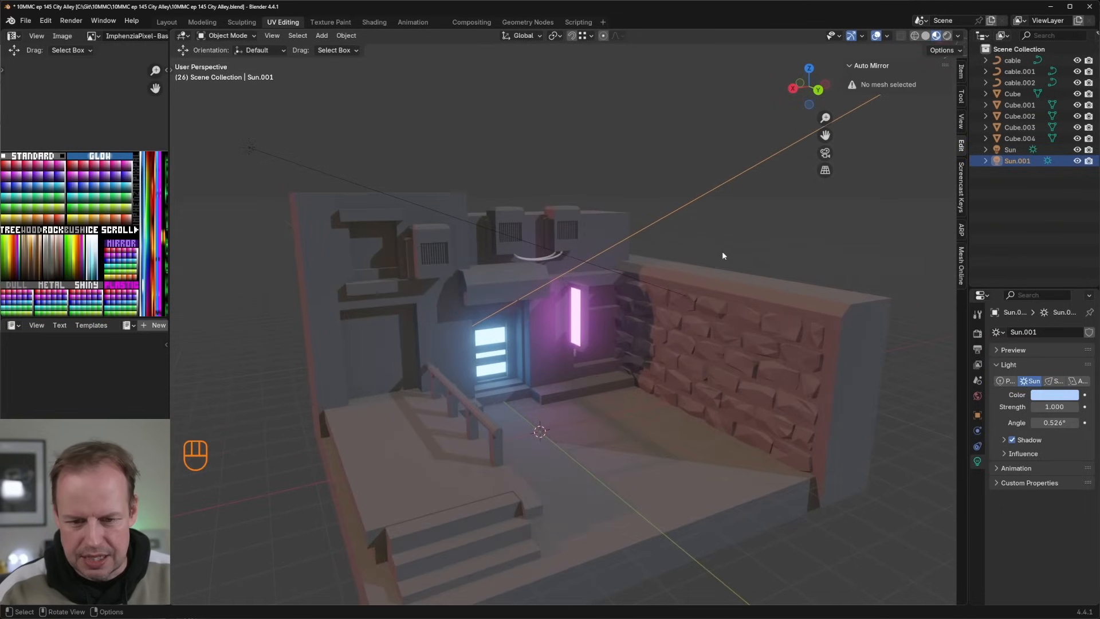
{"action": "left_click", "coordinate": [721, 251]}
Step: Select the main alley building mesh
{"action": "middle_click_drag", "start_coordinate": [673, 224], "coordinate": [704, 205], "text": "shift"}
{"action": "middle_click_drag", "start_coordinate": [551, 216], "coordinate": [561, 217]}
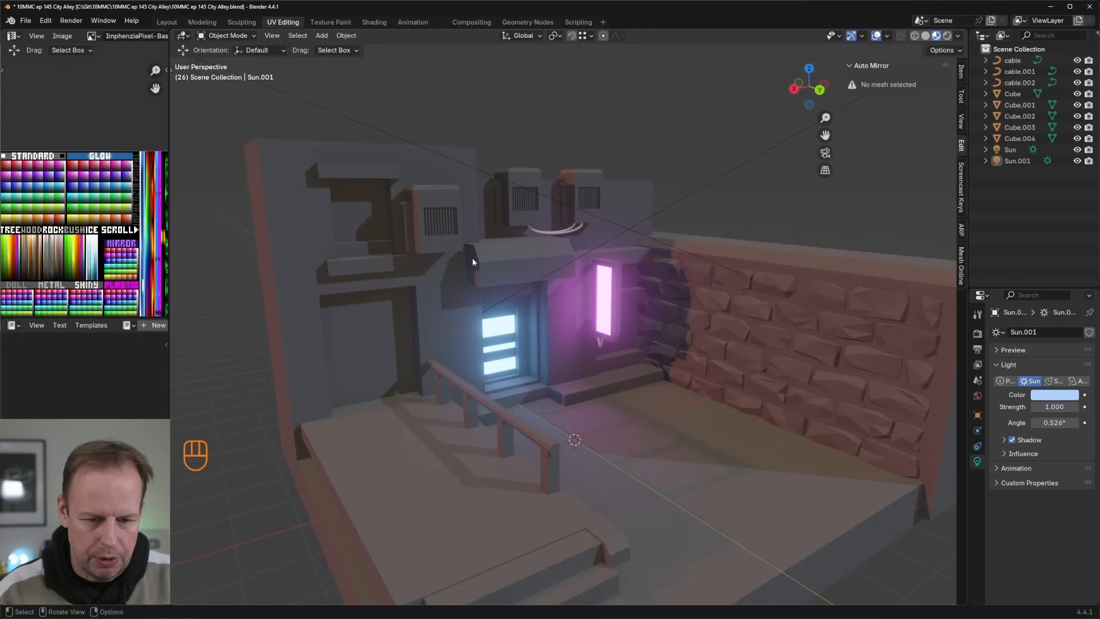
{"action": "left_click", "coordinate": [464, 290]}
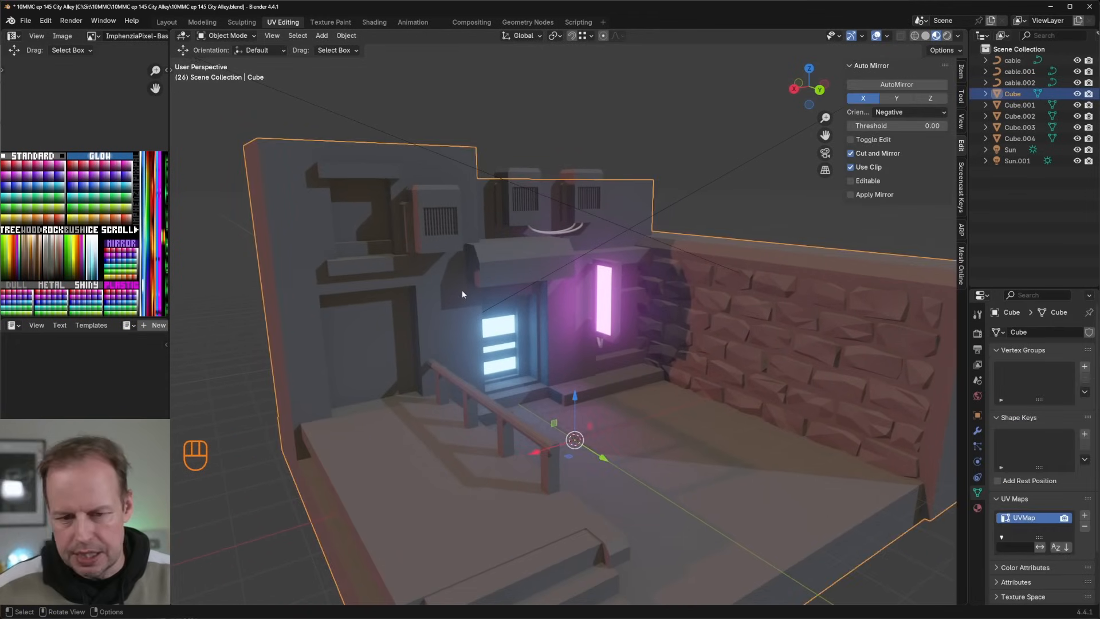
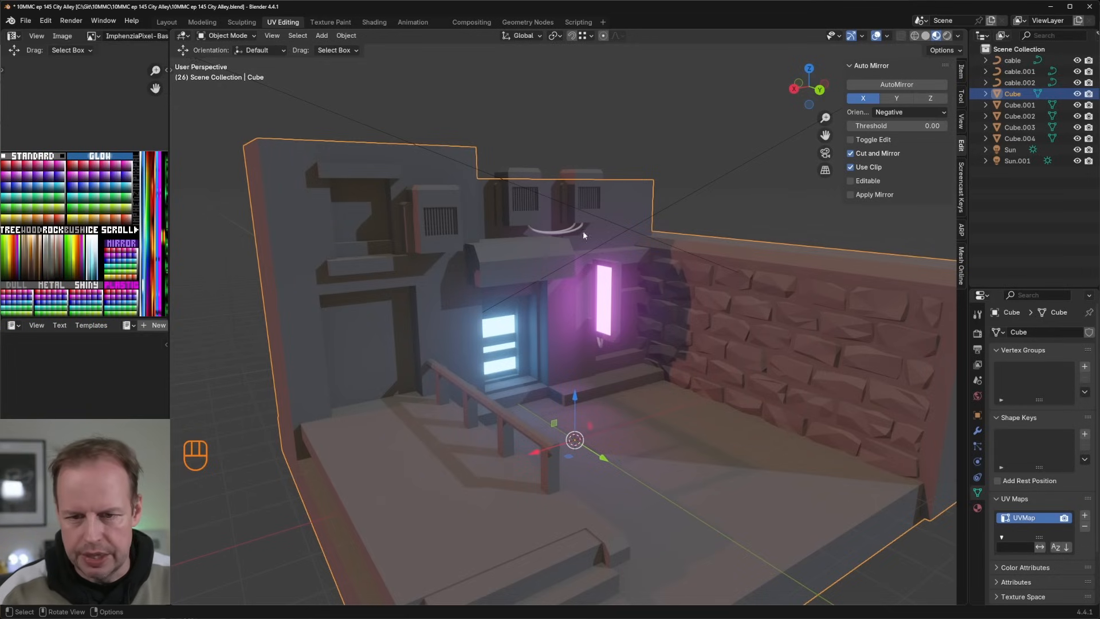
{"action": "mouse_move", "coordinate": [586, 205]}
{"action": "middle_mouse_down"}
{"action": "mouse_move", "coordinate": [595, 211]}
{"action": "mouse_move", "coordinate": [588, 195]}
{"action": "middle_mouse_up"}
{"action": "scroll", "coordinate": [593, 212], "scroll_direction": "down", "scroll_amount": 4}
{"action": "middle_click_drag", "start_coordinate": [592, 225], "coordinate": [627, 389]}
{"action": "scroll", "coordinate": [573, 197], "scroll_direction": "up", "scroll_amount": 3}
{"action": "left_click", "coordinate": [573, 171]}
{"action": "scroll", "coordinate": [601, 186], "scroll_direction": "up", "scroll_amount": 2}
{"action": "key", "text": "Tab"}
Step: Duplicate the alley floor face of the main building mesh and shrink the copy to a small square near the stone wall
{"action": "key", "text": "Tab"}
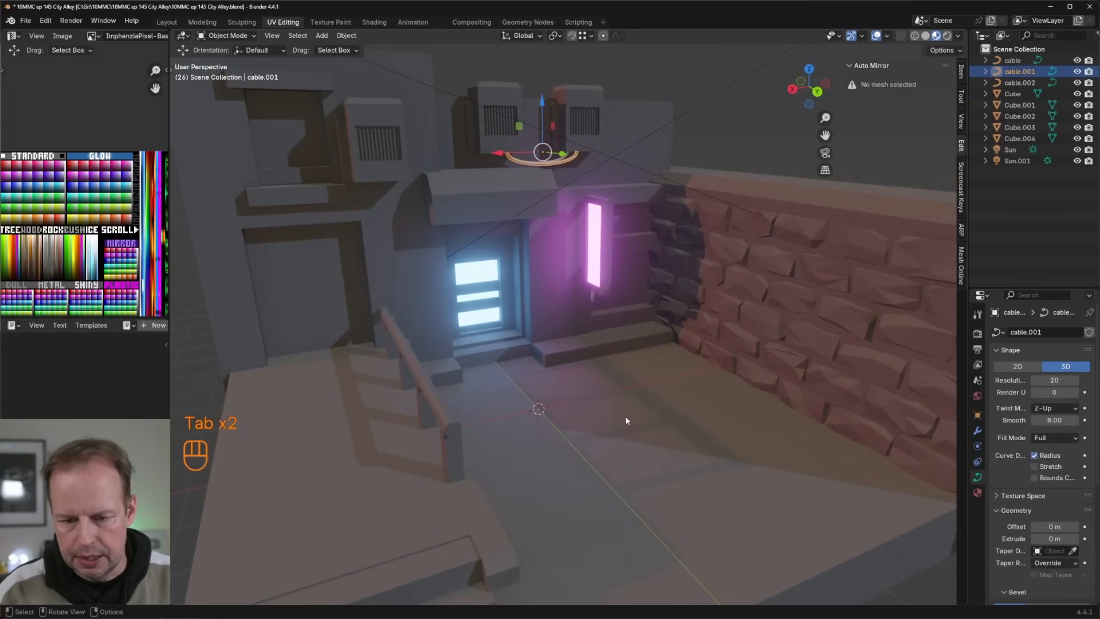
{"action": "left_click", "coordinate": [629, 418]}
{"action": "key", "text": "Tab"}
{"action": "key", "text": "3"}
{"action": "left_click", "coordinate": [642, 418]}
{"action": "key", "text": "shift+d"}
{"action": "right_click", "coordinate": [734, 402]}
{"action": "key", "text": "s"}
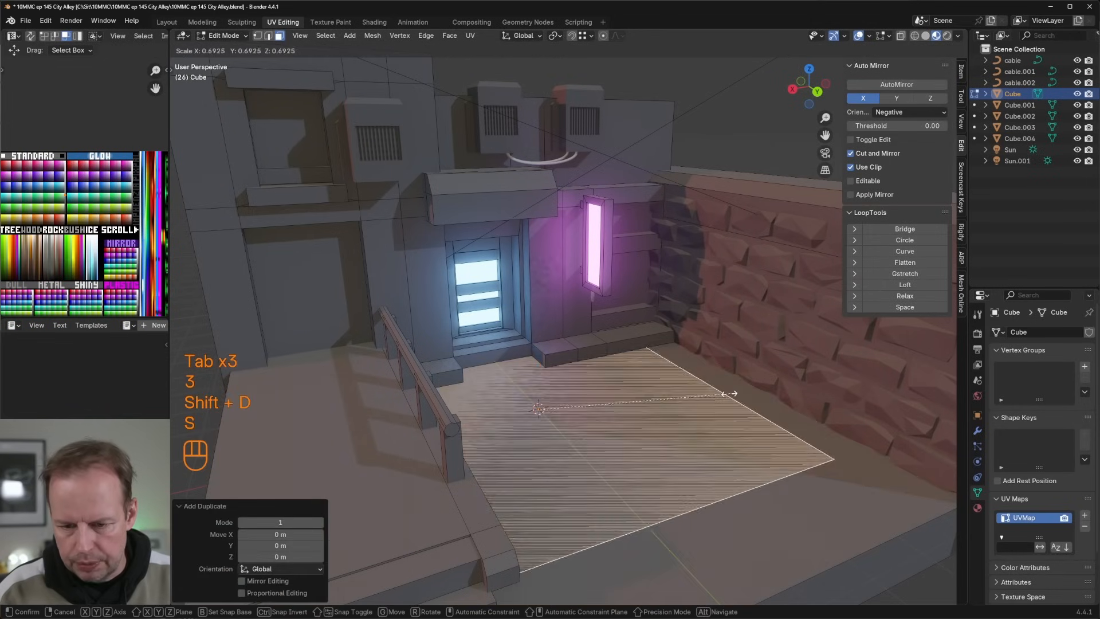
{"action": "left_click", "coordinate": [515, 423]}
{"action": "left_click_drag", "start_coordinate": [515, 423], "coordinate": [659, 395]}
{"action": "key", "text": "s"}
{"action": "left_click", "coordinate": [687, 397]}
Step: Extrude the small square upward about 1.258 m into a bin body and scale its top face by about 1.111
{"action": "key", "text": "e"}
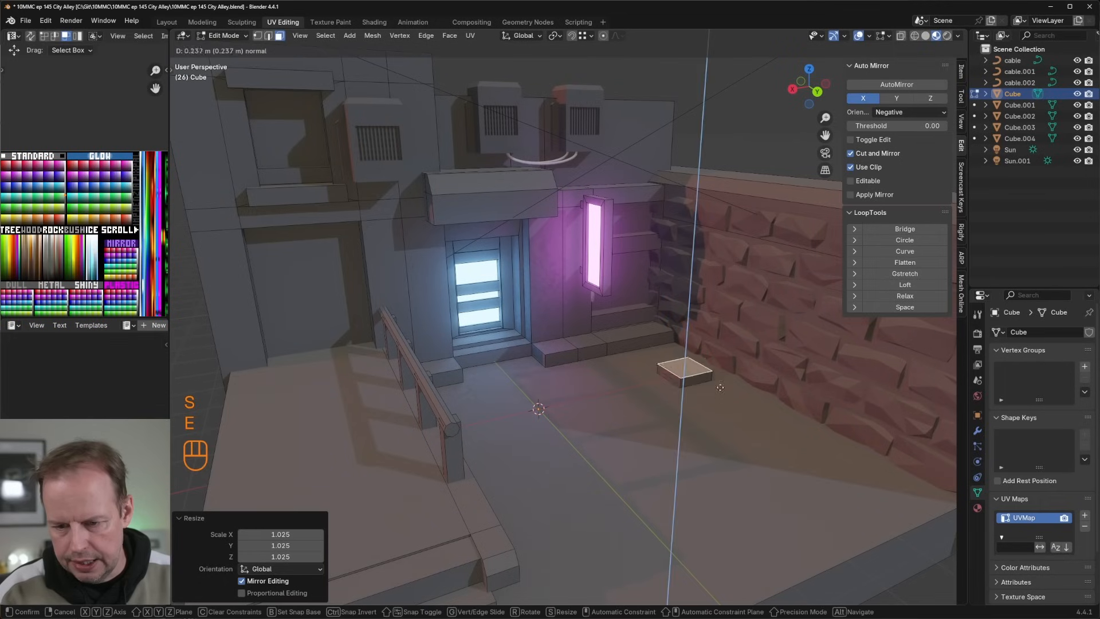
{"action": "left_click", "coordinate": [721, 350]}
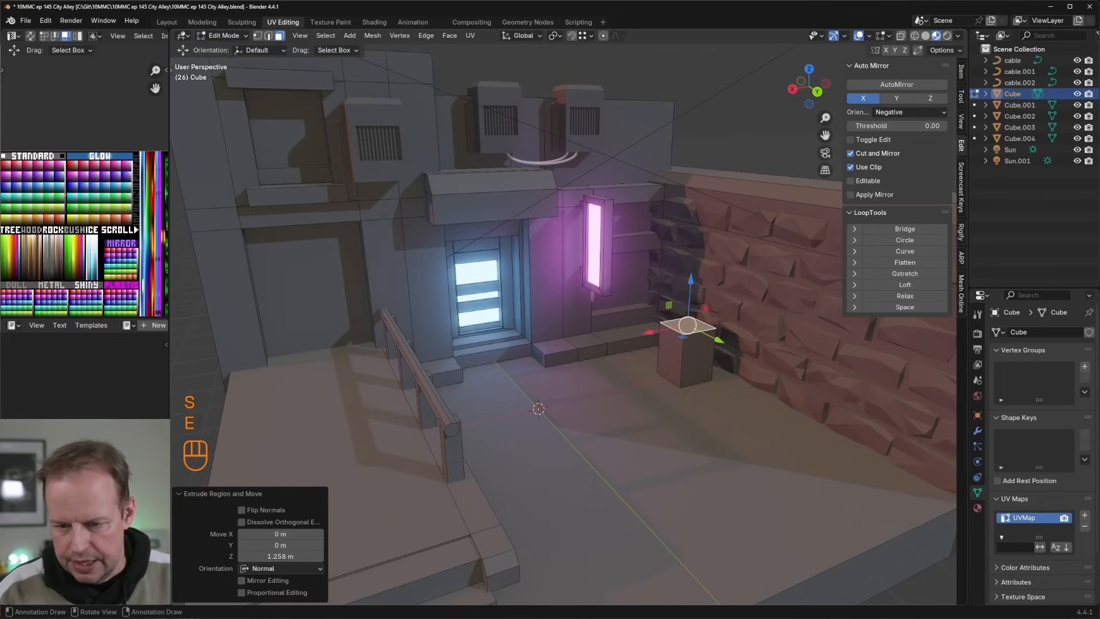
{"action": "key", "text": "s"}
{"action": "left_click", "coordinate": [727, 351]}
{"action": "scroll", "coordinate": [740, 349], "scroll_direction": "up", "scroll_amount": 1}
{"action": "middle_click_drag", "start_coordinate": [763, 342], "coordinate": [680, 328], "text": "shift"}
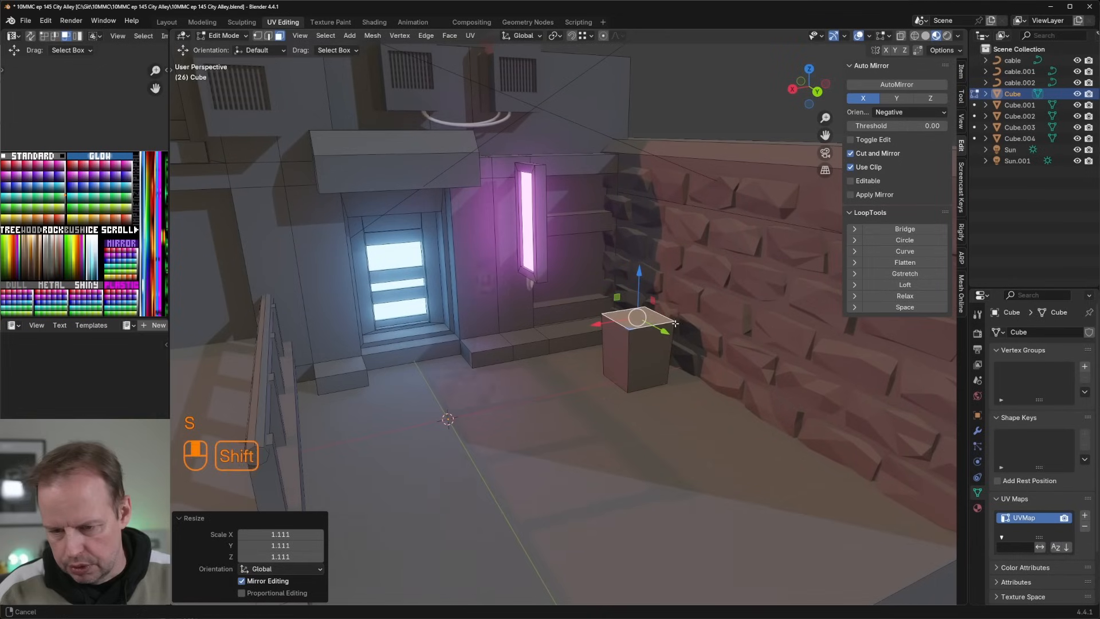
Step: Duplicate the bin's top face, enlarge the copy by about 1.073, and extrude it twice into a lid with a tapered top
{"action": "key", "text": "shift+d"}
{"action": "key", "text": "s"}
{"action": "left_click", "coordinate": [680, 327]}
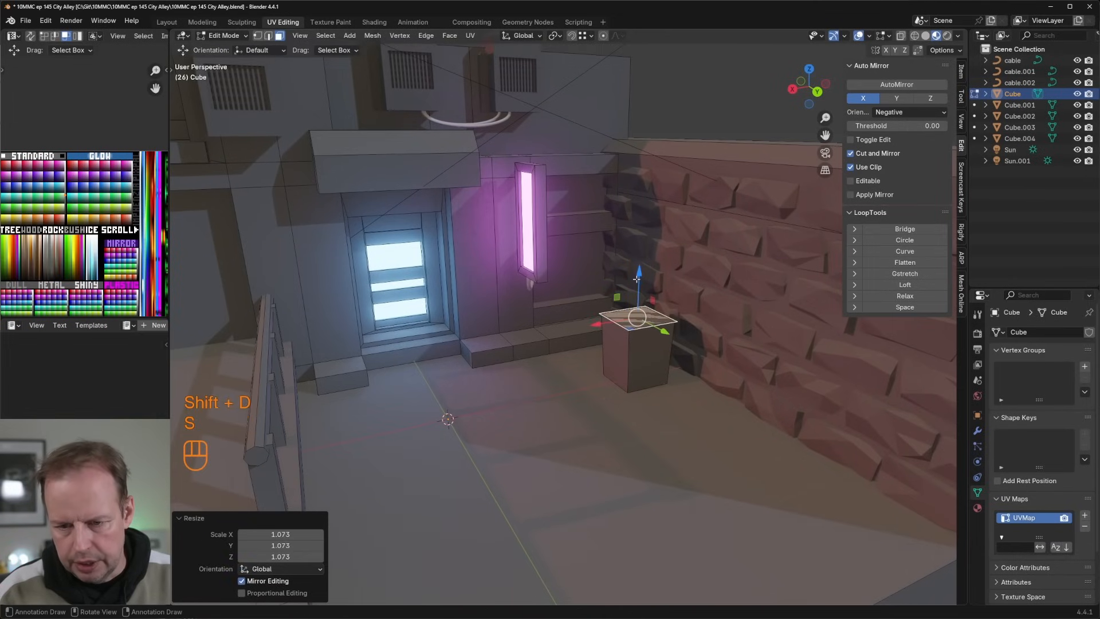
{"action": "key", "text": "e"}
{"action": "left_click", "coordinate": [636, 273]}
{"action": "key", "text": "e"}
{"action": "left_click", "coordinate": [710, 293]}
{"action": "key", "text": "s"}
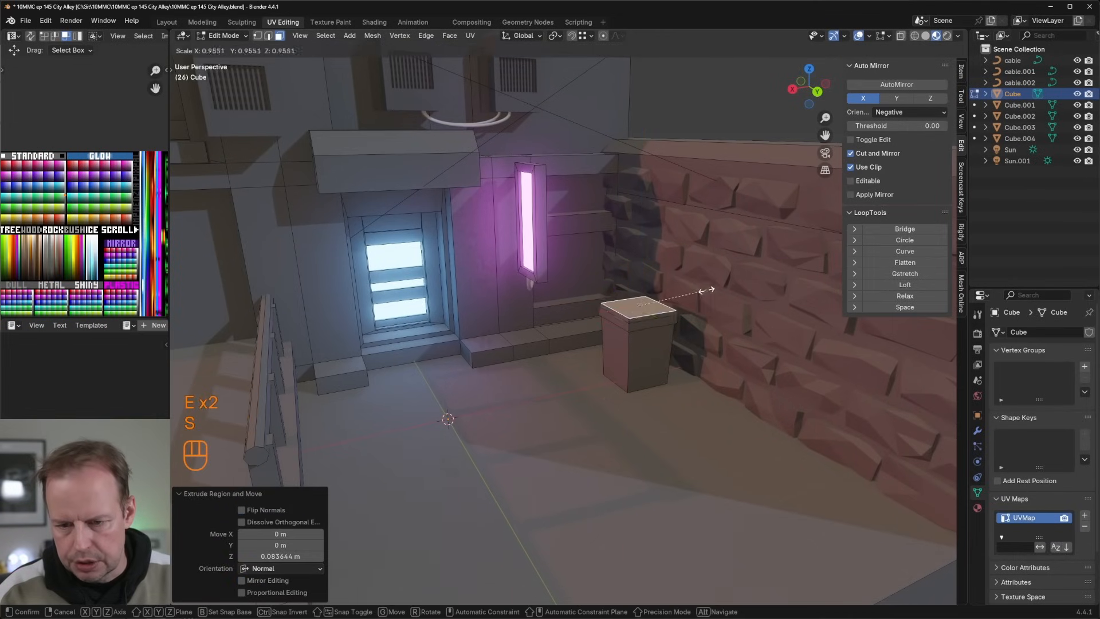
{"action": "left_click", "coordinate": [691, 289]}
Step: Add two evenly spaced loop cuts across the bin lid
{"action": "key", "text": "ctrl+r"}
{"action": "scroll", "coordinate": [628, 311], "scroll_direction": "up", "scroll_amount": 1}
{"action": "left_click", "coordinate": [628, 311]}
{"action": "right_click", "coordinate": [627, 311]}
{"action": "scroll", "coordinate": [630, 314], "scroll_direction": "up", "scroll_amount": 3}
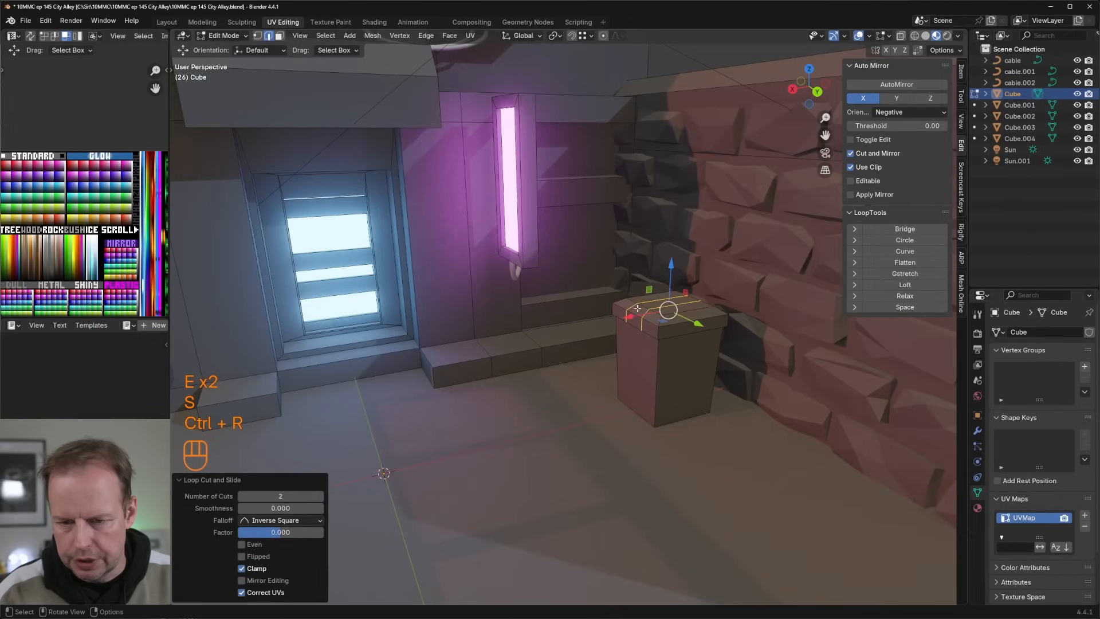
Step: Raise the lid's middle strip about 0.0393 m along its normals and scale it to about 0.792 along Y
{"action": "key", "text": "3"}
{"action": "left_click", "coordinate": [638, 319]}
{"action": "left_click", "coordinate": [680, 303], "text": "ctrl"}
{"action": "middle_click_drag", "start_coordinate": [682, 304], "coordinate": [714, 304]}
{"action": "scroll", "coordinate": [716, 304], "scroll_direction": "up", "scroll_amount": 2}
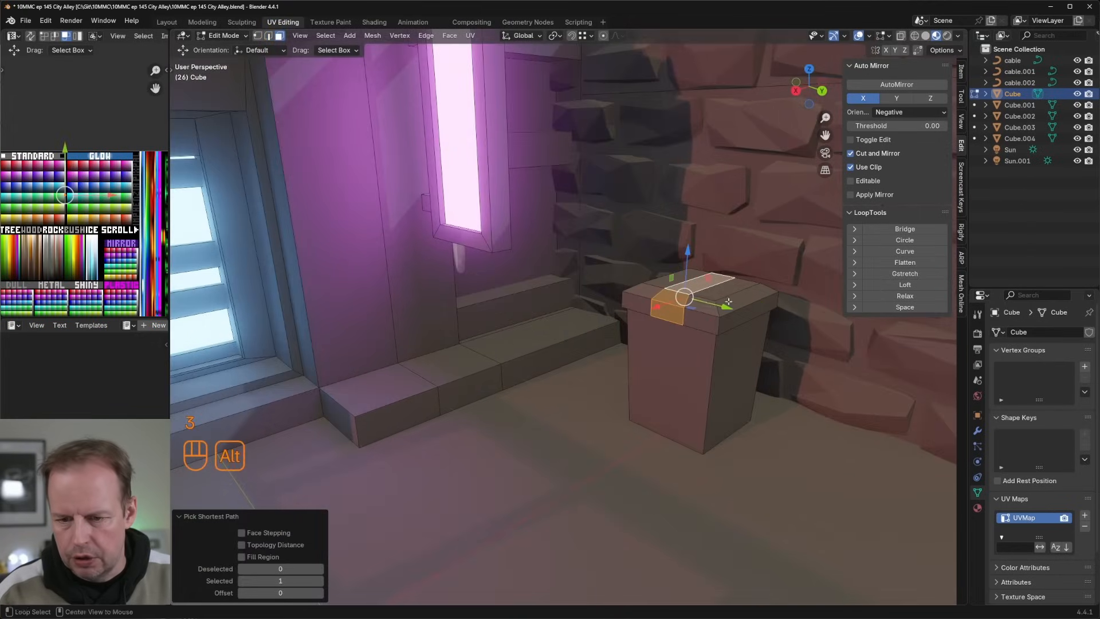
{"action": "key", "text": "alt+e"}
{"action": "left_click", "coordinate": [726, 301]}
{"action": "left_click", "coordinate": [720, 303]}
{"action": "key", "text": "s"}
{"action": "key", "text": "x"}
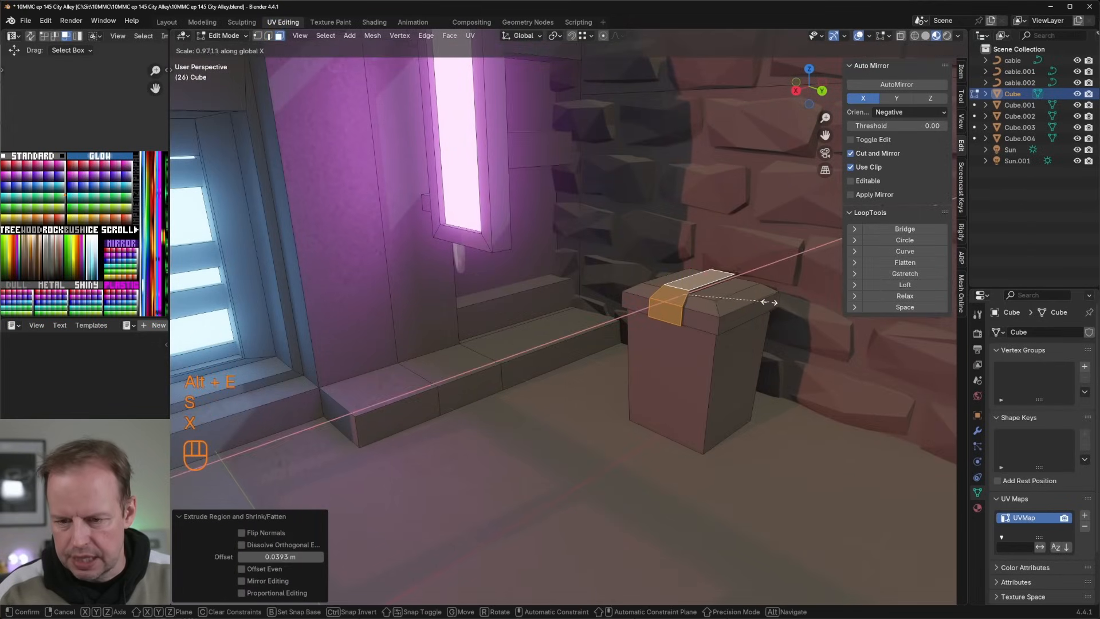
{"action": "key", "text": "y"}
{"action": "left_click", "coordinate": [749, 300]}
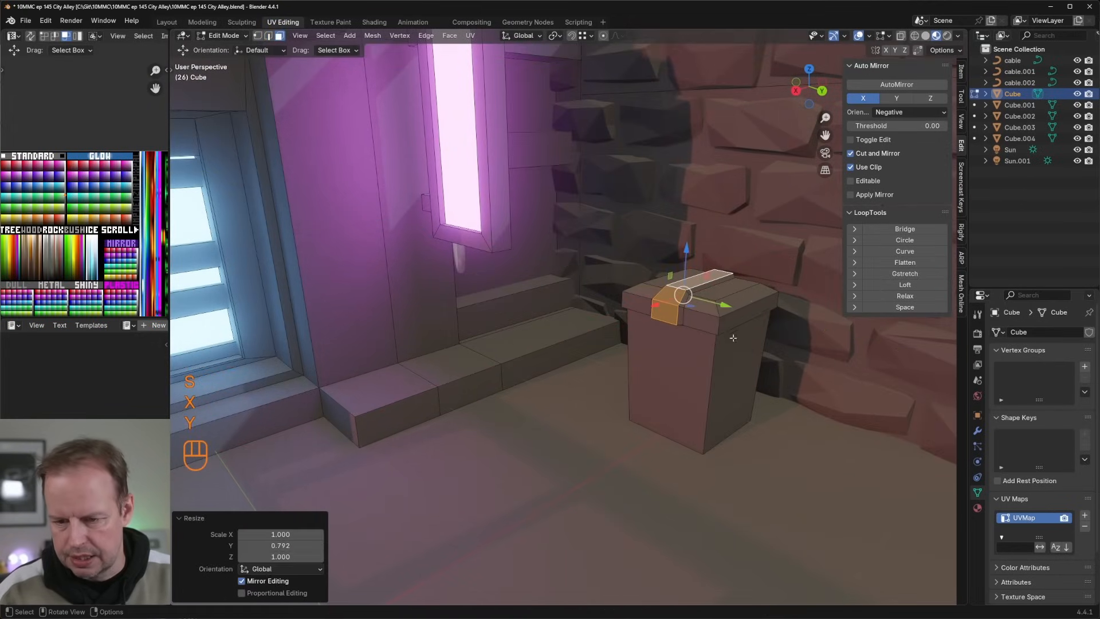
Step: Add loop cuts near the upper and lower ends of the bin body, plus centred vertical cuts through its front
{"action": "scroll", "coordinate": [722, 349], "scroll_direction": "down", "scroll_amount": 1}
{"action": "key", "text": "ctrl+r"}
{"action": "left_click", "coordinate": [682, 367]}
{"action": "left_click", "coordinate": [685, 329]}
{"action": "key", "text": "ctrl+r"}
{"action": "left_click", "coordinate": [682, 395]}
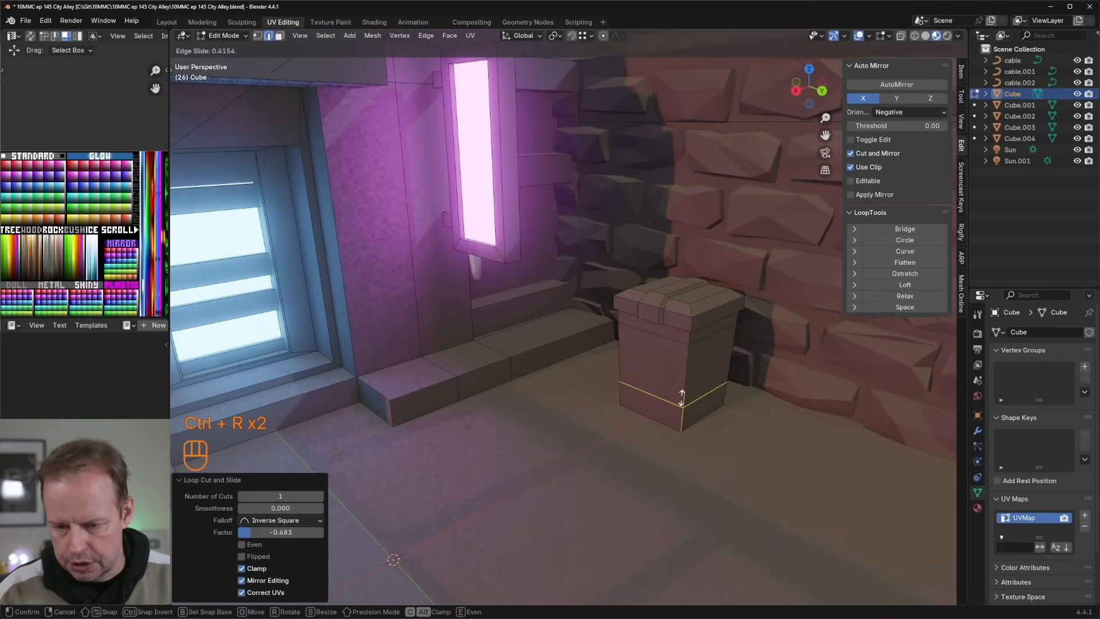
{"action": "left_click", "coordinate": [682, 408]}
{"action": "key", "text": "ctrl+r"}
{"action": "left_click", "coordinate": [649, 344]}
{"action": "right_click", "coordinate": [649, 346]}
Step: Recess the centre panel of the bin's front about 0.055 m and scale the recessed face down
{"action": "key", "text": "3"}
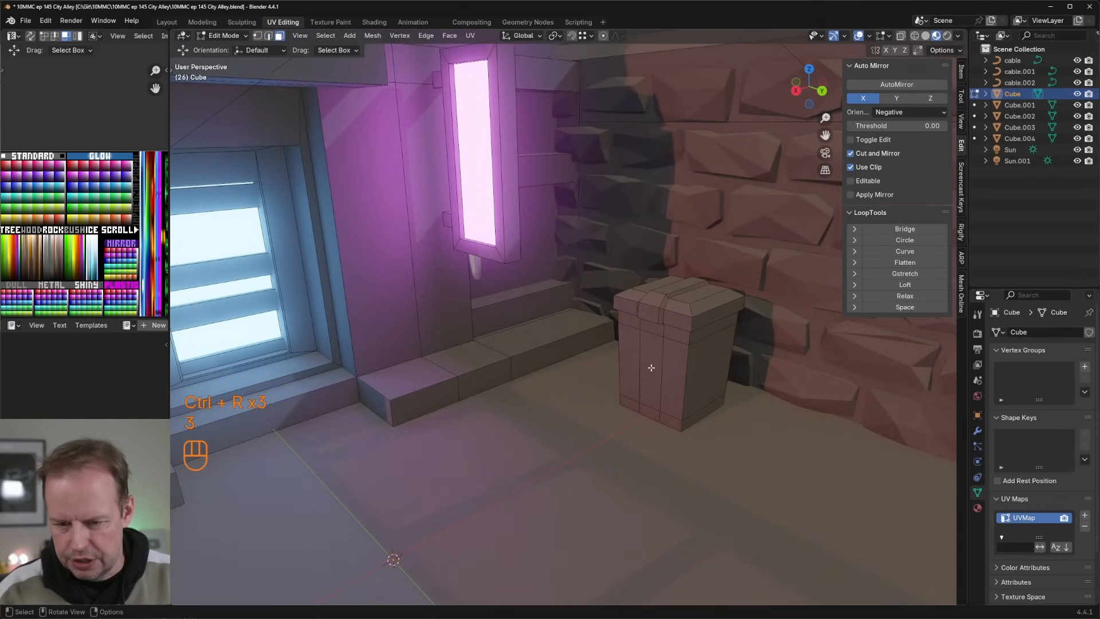
{"action": "left_click", "coordinate": [651, 368]}
{"action": "middle_click_drag", "start_coordinate": [652, 370], "coordinate": [625, 373]}
{"action": "key", "text": "e"}
{"action": "left_click", "coordinate": [682, 377]}
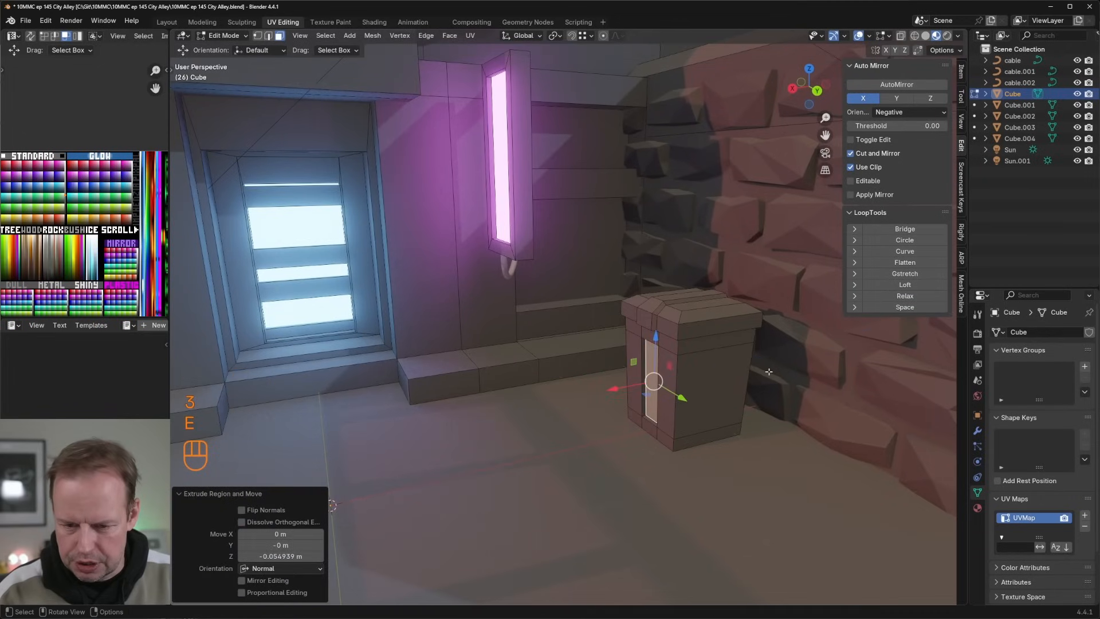
{"action": "key", "text": "s"}
{"action": "left_click", "coordinate": [745, 373]}
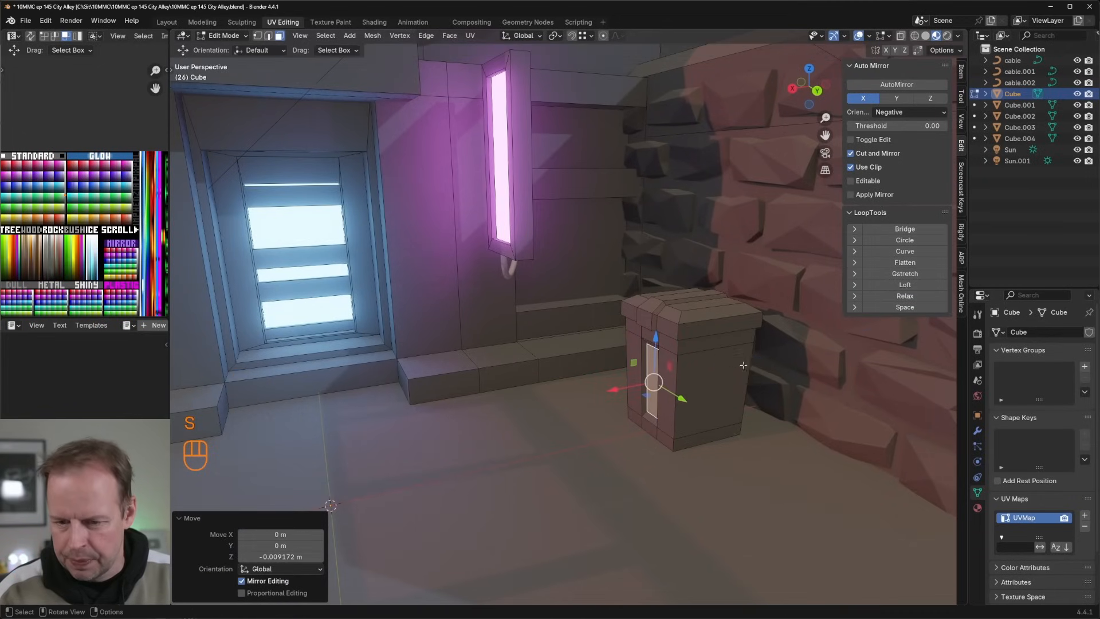
Step: Cut vertical loops through the bin's remaining sides and recess their centre panels about 0.0559 m along normals
{"action": "key", "text": "ctrl+r"}
{"action": "key", "text": "3"}
{"action": "middle_click_drag", "start_coordinate": [688, 366], "coordinate": [723, 338]}
{"action": "left_click", "coordinate": [558, 326], "text": "shift"}
{"action": "middle_click_drag", "start_coordinate": [802, 328], "coordinate": [736, 324]}
{"action": "key", "text": "alt+e"}
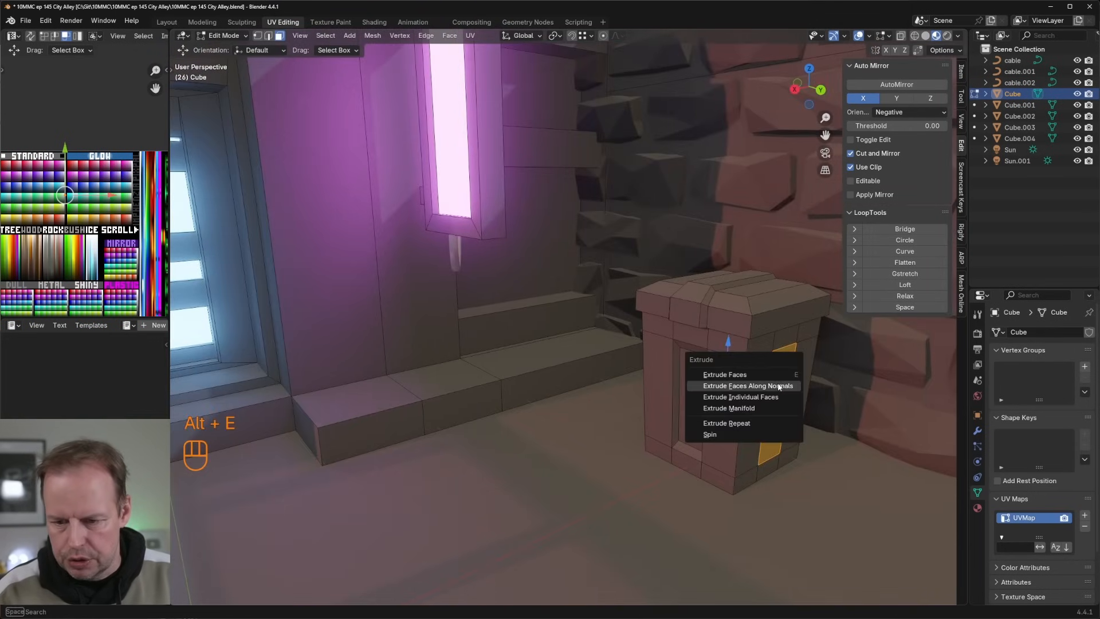
{"action": "left_click", "coordinate": [736, 369]}
{"action": "left_click", "coordinate": [782, 388]}
{"action": "key", "text": "s"}
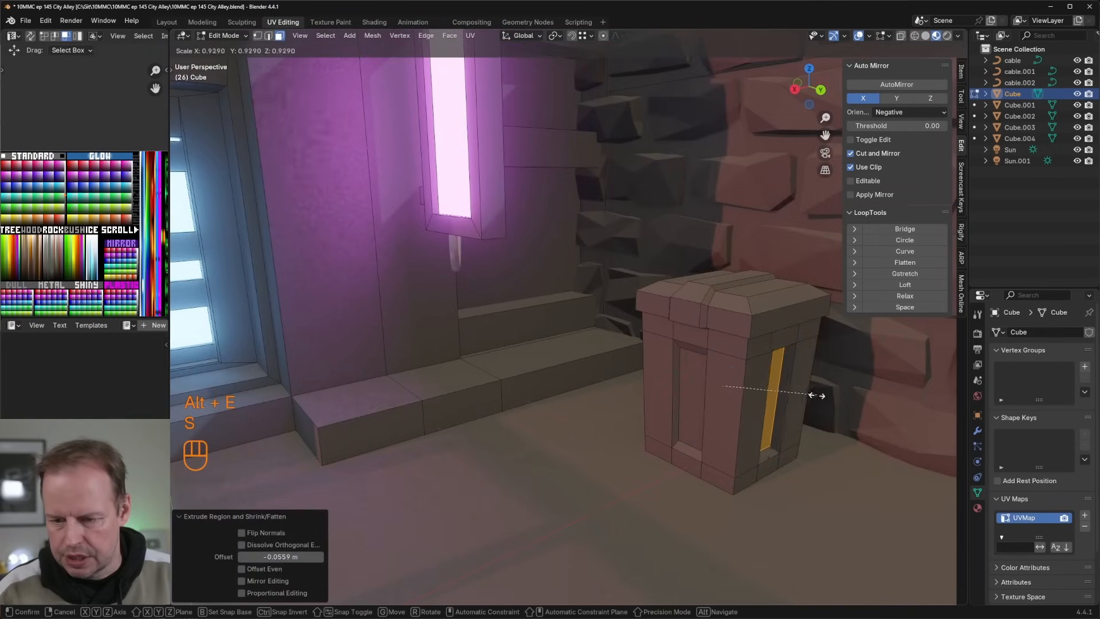
{"action": "right_click", "coordinate": [816, 398]}
{"action": "scroll", "coordinate": [825, 398], "scroll_direction": "down", "scroll_amount": 3}
{"action": "middle_click_drag", "start_coordinate": [825, 398], "coordinate": [793, 390]}
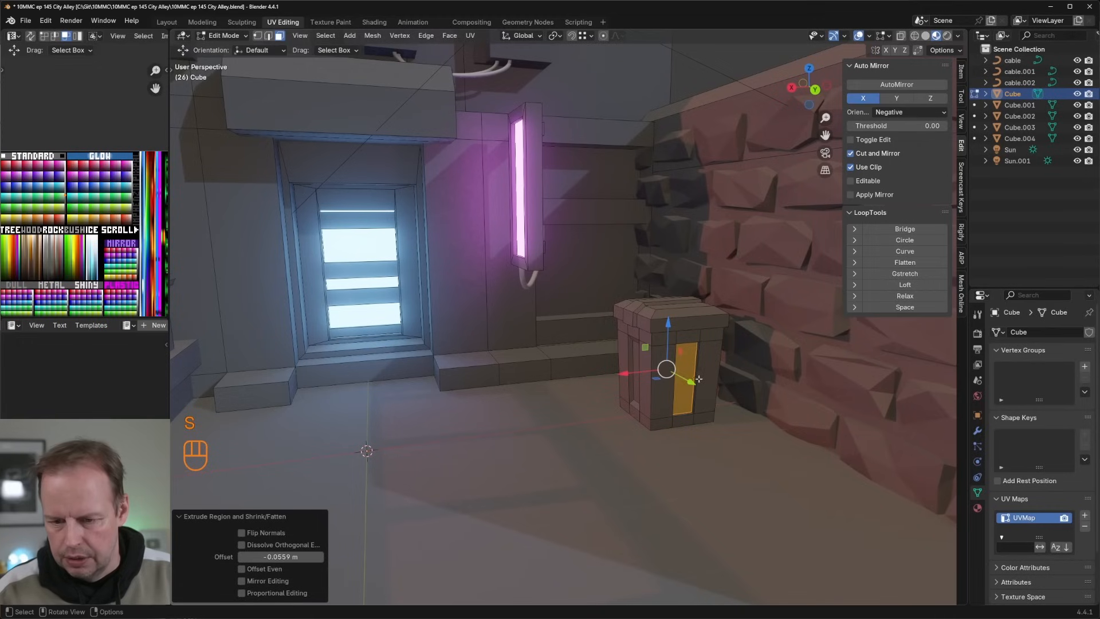
Step: Scale down the recessed panel faces on the two opposite sides of the bin individually
{"action": "key", "text": "3"}
{"action": "left_click", "coordinate": [693, 383]}
{"action": "key", "text": "s"}
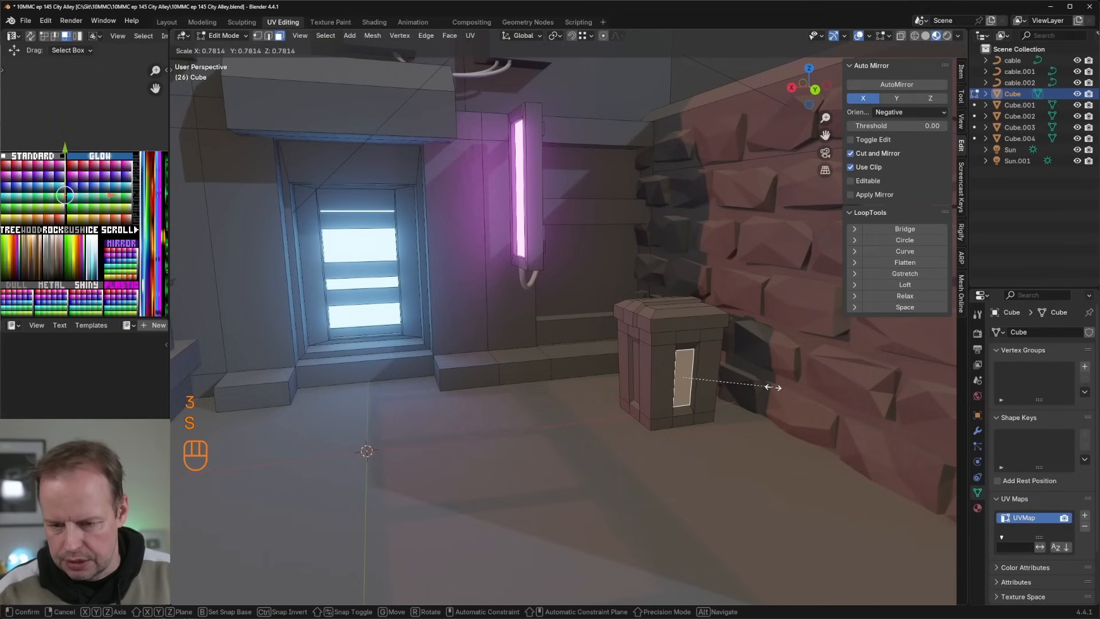
{"action": "left_click", "coordinate": [773, 388]}
{"action": "middle_click_drag", "start_coordinate": [642, 373], "coordinate": [749, 368]}
{"action": "scroll", "coordinate": [717, 354], "scroll_direction": "up", "scroll_amount": 4}
{"action": "left_click", "coordinate": [535, 346]}
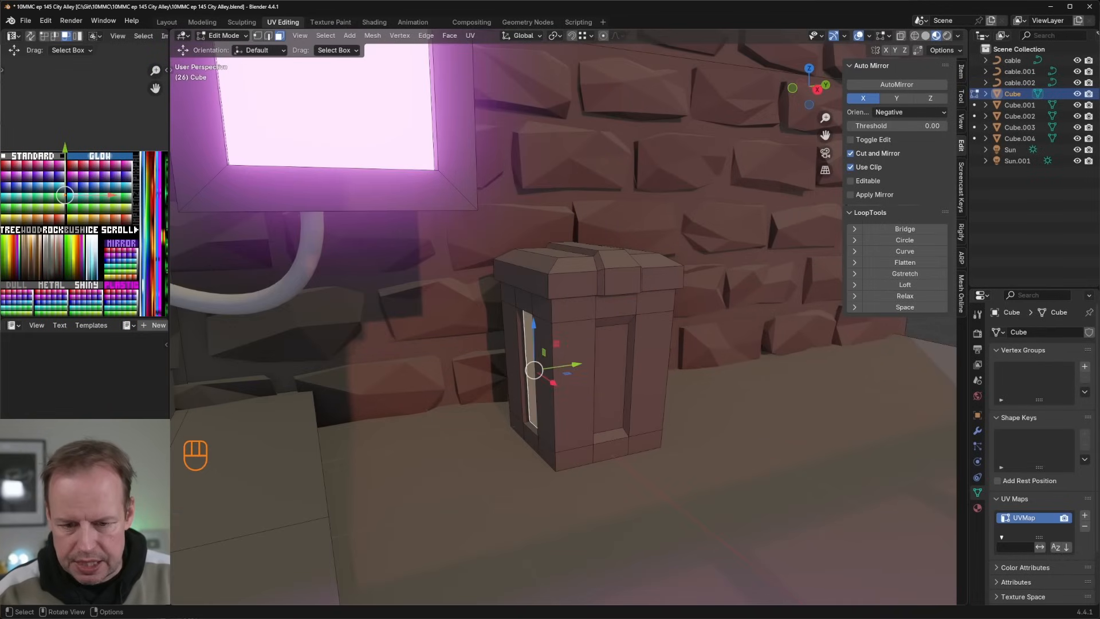
{"action": "key", "text": "s"}
{"action": "left_click", "coordinate": [645, 349]}
{"action": "middle_click_drag", "start_coordinate": [644, 350], "coordinate": [573, 361]}
{"action": "scroll", "coordinate": [583, 345], "scroll_direction": "down", "scroll_amount": 4}
{"action": "scroll", "coordinate": [630, 378], "scroll_direction": "up", "scroll_amount": 2}
Step: Separate the bin body and lid from the building mesh into their own object and select it
{"action": "middle_click_drag", "start_coordinate": [694, 397], "coordinate": [671, 361]}
{"action": "left_click", "coordinate": [682, 397]}
{"action": "key", "text": "l"}
{"action": "left_click", "coordinate": [670, 360]}
{"action": "key", "text": "l"}
{"action": "key", "text": "l"}
{"action": "middle_click_drag", "start_coordinate": [661, 416], "coordinate": [659, 378]}
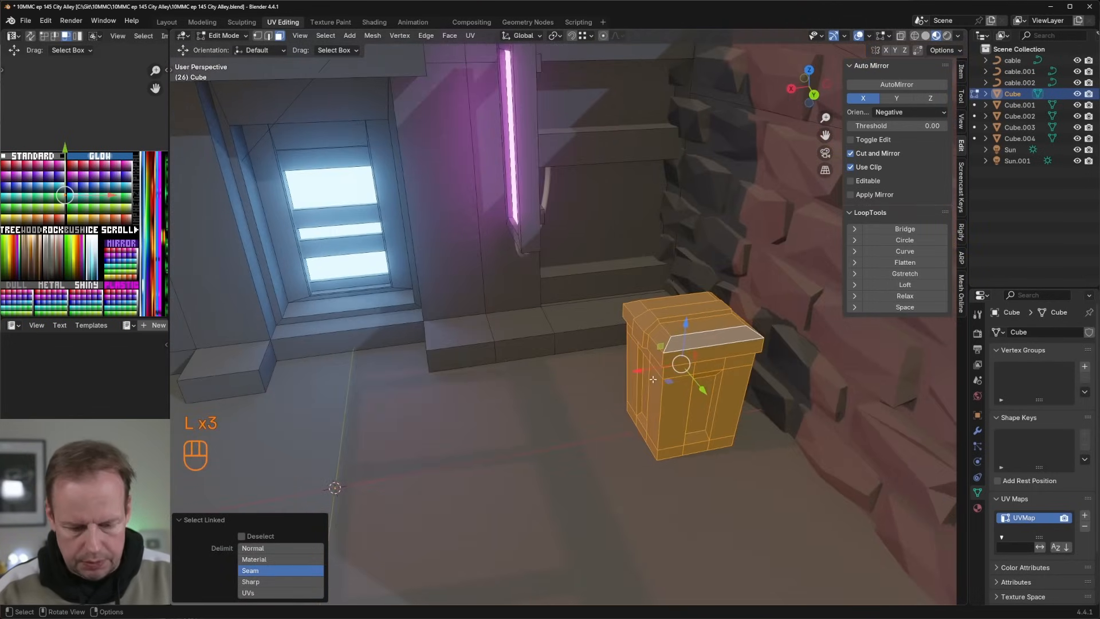
{"action": "key", "text": "p"}
{"action": "left_click", "coordinate": [659, 378]}
{"action": "key", "text": "Tab"}
{"action": "left_click", "coordinate": [690, 361]}
Step: Move the bin about 0.768 m along X and set its origin to the surface centre of mass
{"action": "scroll", "coordinate": [689, 366], "scroll_direction": "down", "scroll_amount": 2}
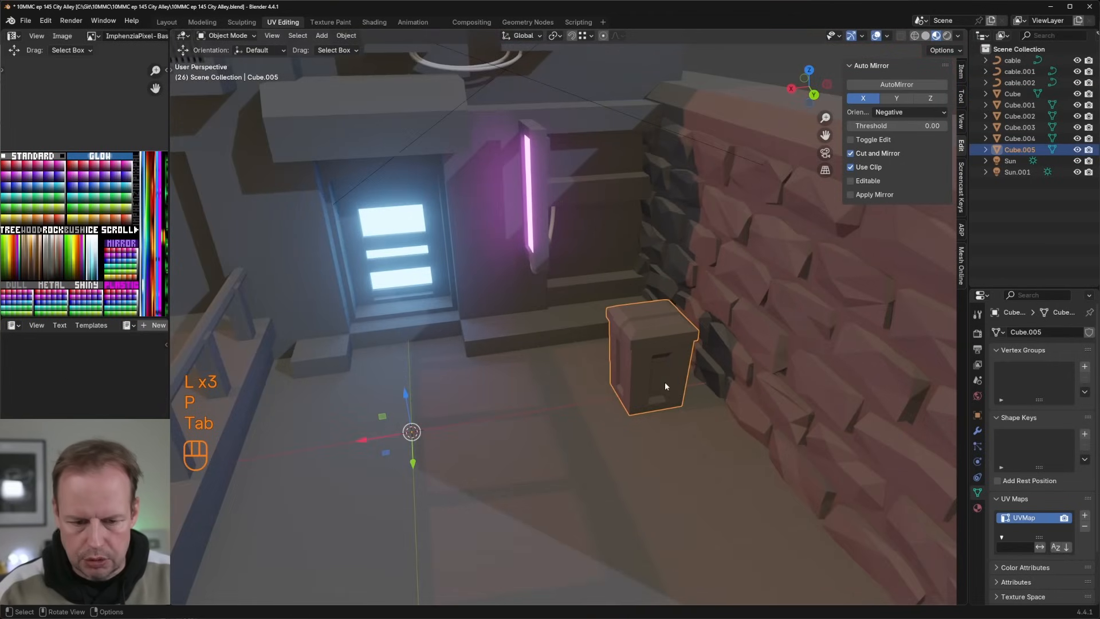
{"action": "left_click_drag", "start_coordinate": [370, 440], "coordinate": [314, 449]}
{"action": "right_click", "coordinate": [591, 366]}
{"action": "mouse_move", "coordinate": [590, 361]}
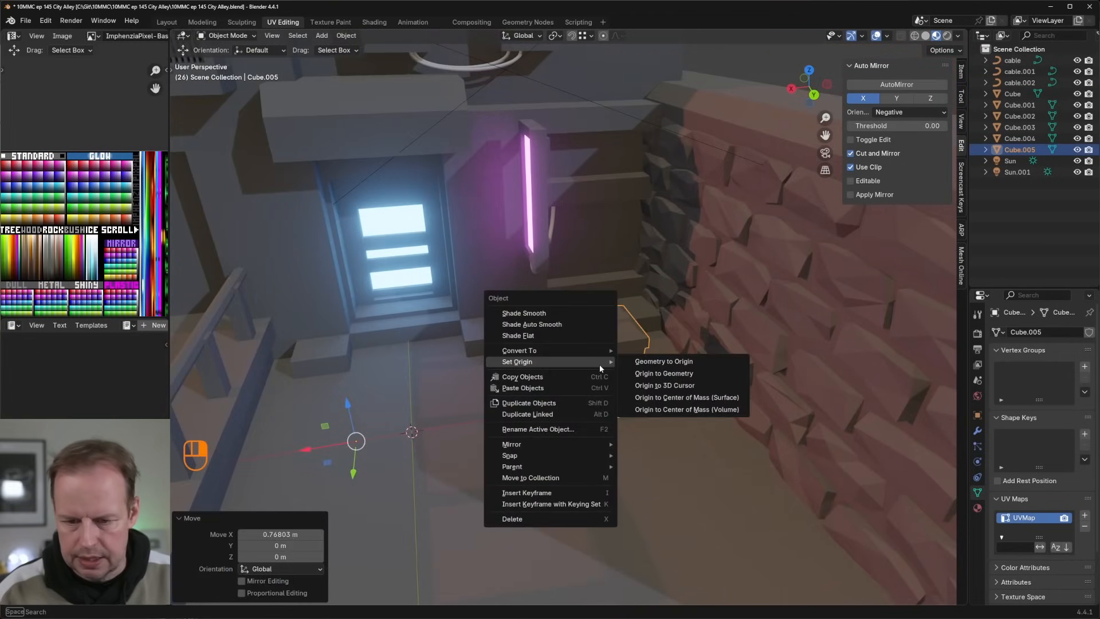
{"action": "left_click", "coordinate": [693, 400]}
Step: Duplicate a rim face of the lid, shrink it, move it just outside the lid, and extrude it into a small block
{"action": "middle_click_drag", "start_coordinate": [692, 395], "coordinate": [643, 388]}
{"action": "scroll", "coordinate": [665, 355], "scroll_direction": "up", "scroll_amount": 5}
{"action": "key", "text": "Tab"}
{"action": "key", "text": "3"}
{"action": "left_click", "coordinate": [623, 411]}
{"action": "key", "text": "shift+d"}
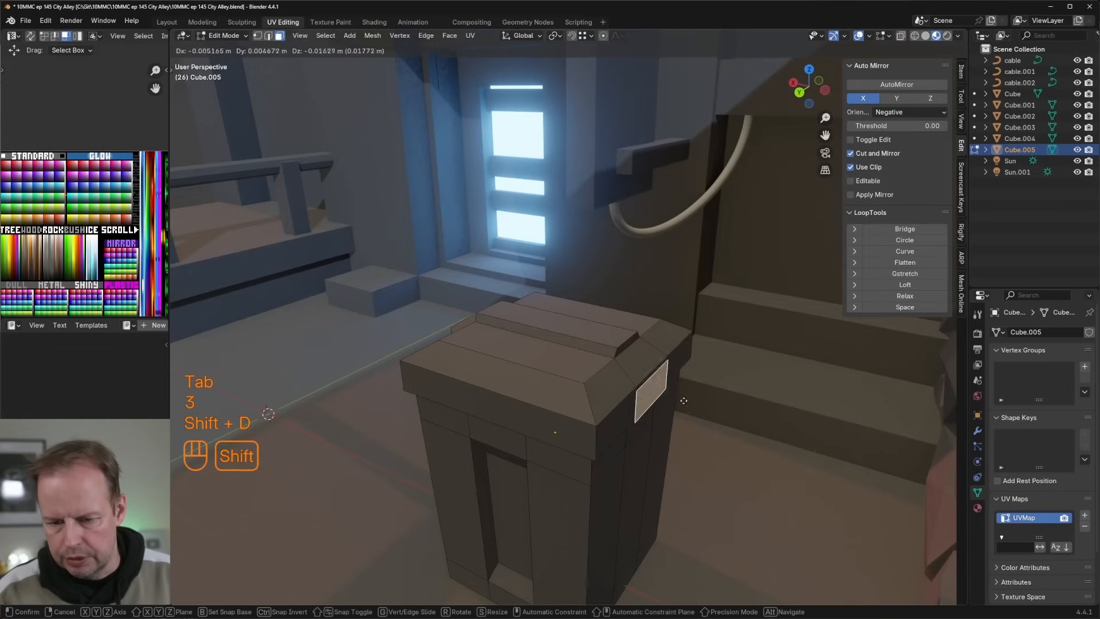
{"action": "right_click", "coordinate": [771, 382]}
{"action": "key", "text": "s"}
{"action": "left_click", "coordinate": [706, 400]}
{"action": "left_click_drag", "start_coordinate": [612, 375], "coordinate": [633, 382]}
{"action": "key", "text": "s"}
{"action": "left_click", "coordinate": [668, 386]}
{"action": "key", "text": "e"}
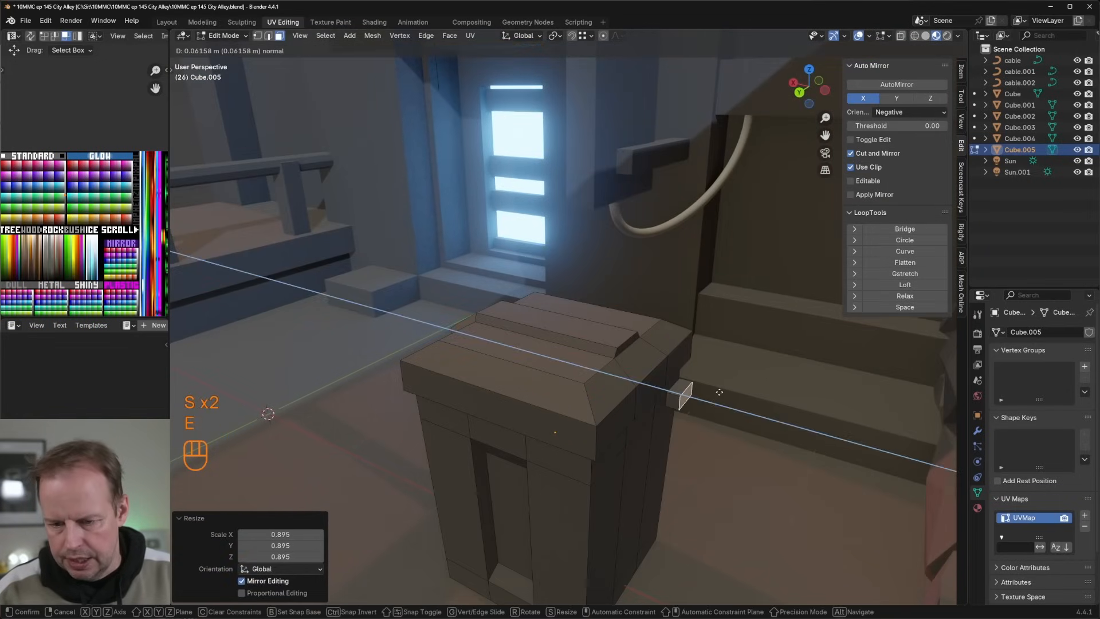
{"action": "left_click", "coordinate": [678, 404]}
Step: Stretch the whole small block by about 5.426 along Y into a handle bar
{"action": "key", "text": "l"}
{"action": "key", "text": "s"}
{"action": "key", "text": "y"}
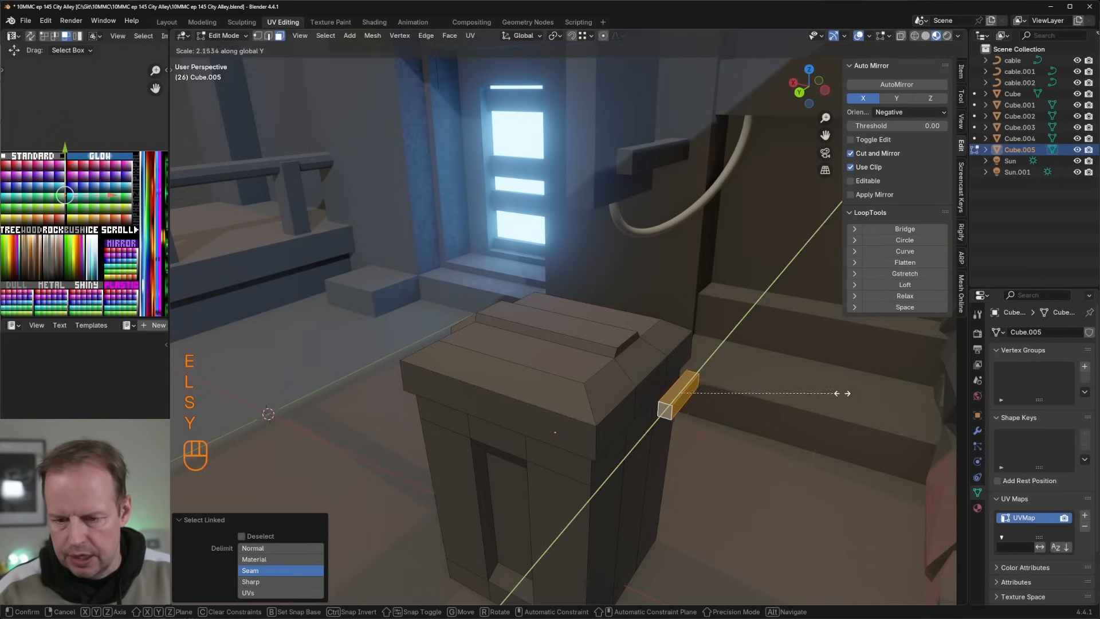
{"action": "left_click", "coordinate": [263, 367]}
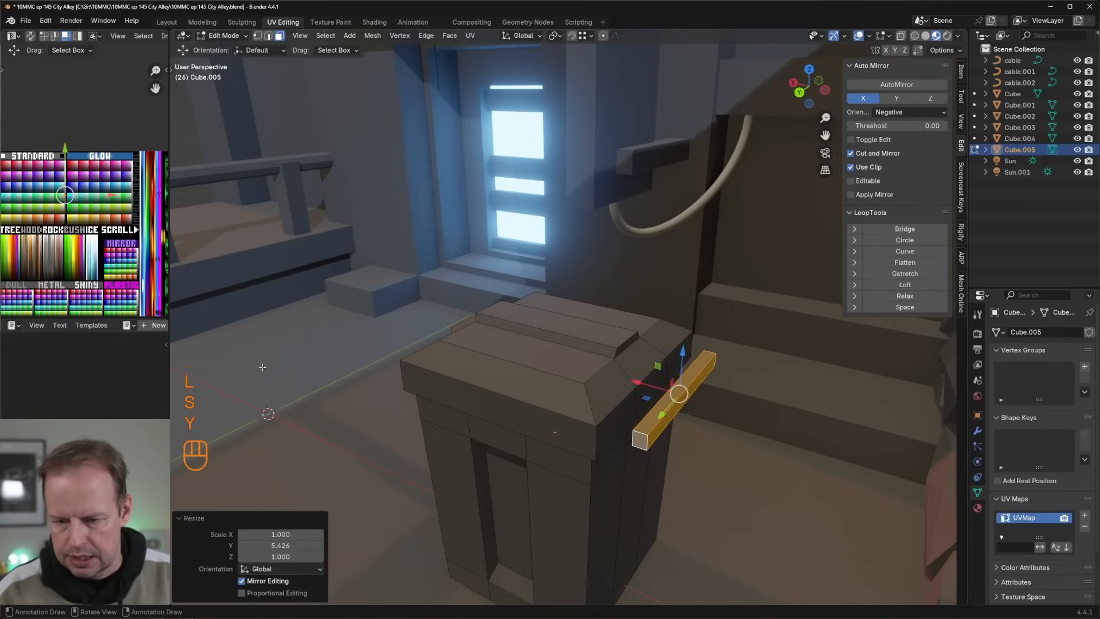
Step: Extrude both end faces of the handle bar along their normals
{"action": "left_click", "coordinate": [641, 442]}
{"action": "middle_click_drag", "start_coordinate": [640, 442], "coordinate": [492, 430]}
{"action": "left_click", "coordinate": [411, 378], "text": "shift"}
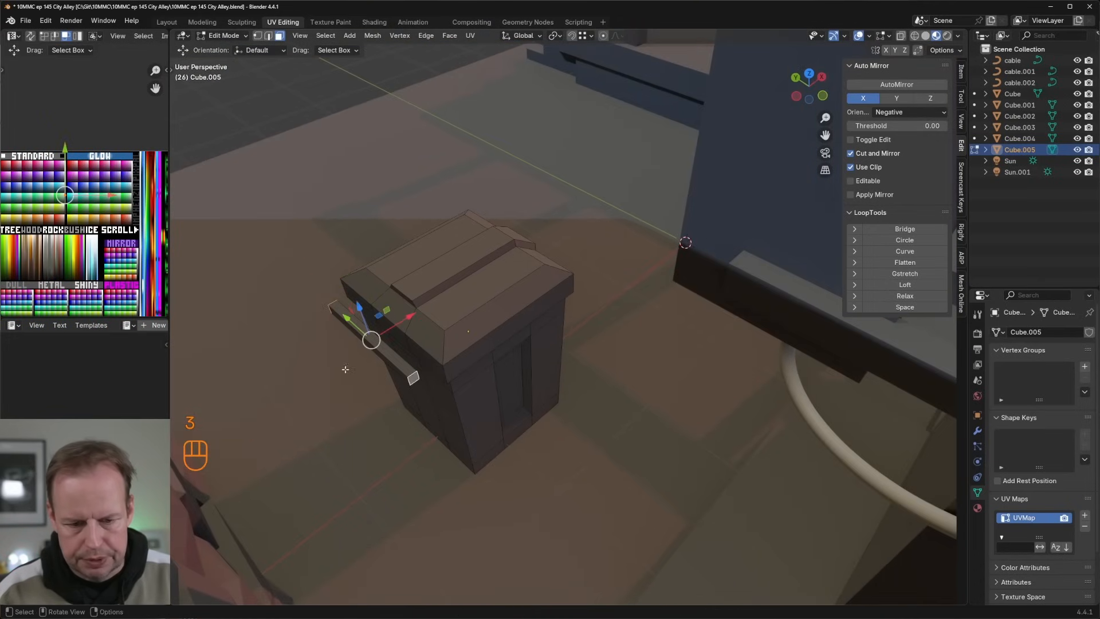
{"action": "middle_click_drag", "start_coordinate": [345, 369], "coordinate": [691, 358]}
{"action": "key", "text": "alt+e"}
{"action": "left_click", "coordinate": [636, 360]}
{"action": "left_click", "coordinate": [653, 353]}
Step: Extrude the inward-facing faces at both ends of the handle bar about 0.17 m toward the lid
{"action": "left_click", "coordinate": [766, 425], "text": "shift"}
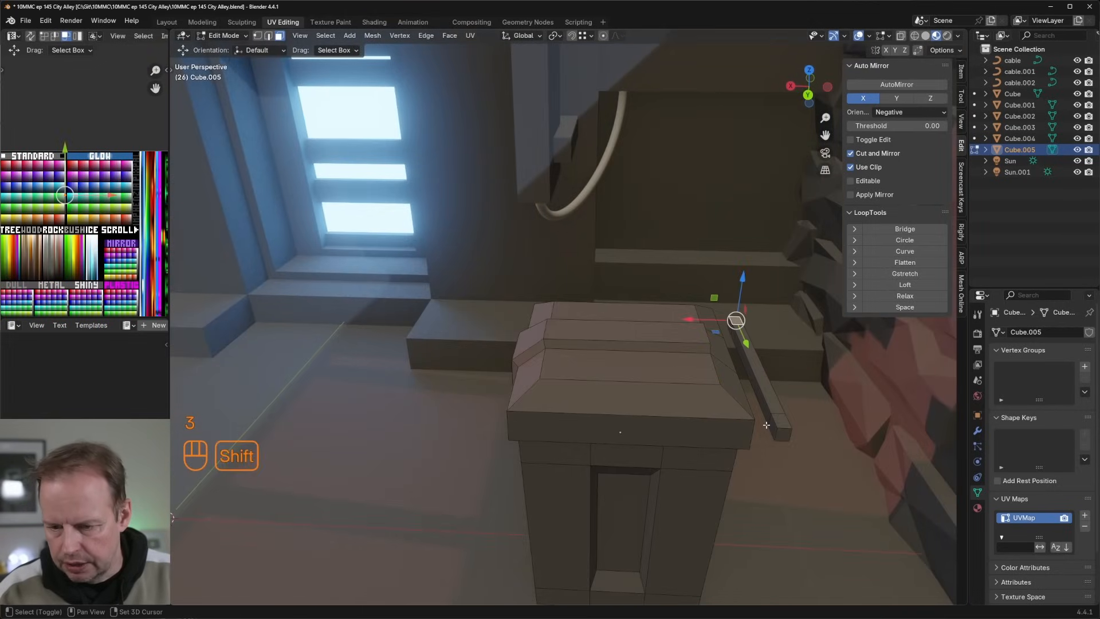
{"action": "key", "text": "e"}
{"action": "left_click", "coordinate": [709, 333]}
{"action": "scroll", "coordinate": [712, 341], "scroll_direction": "down", "scroll_amount": 4}
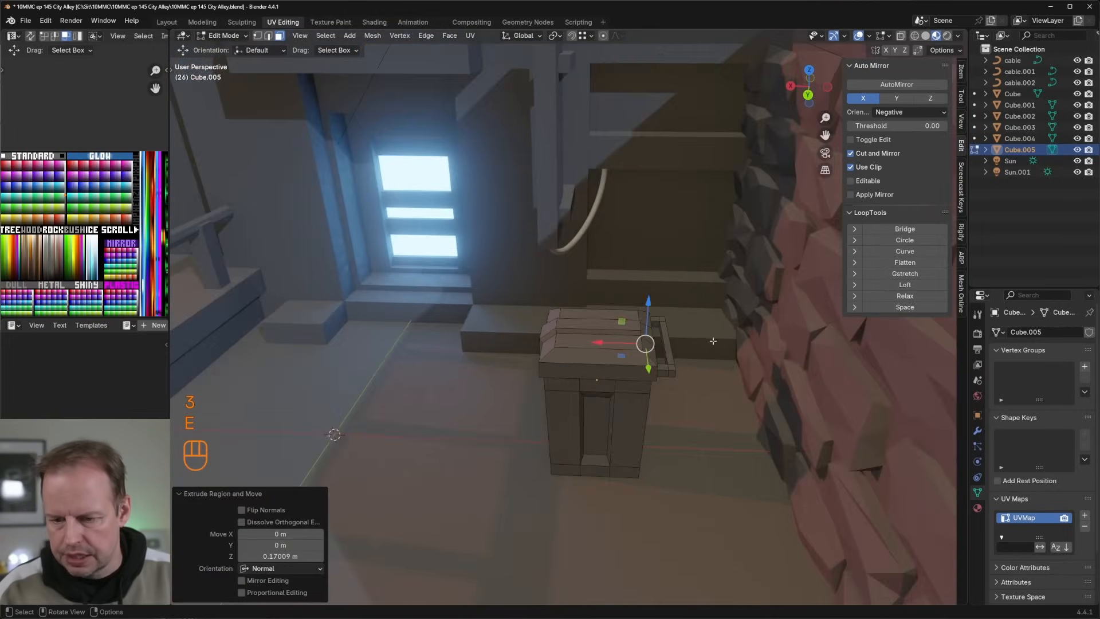
Step: Duplicate a side face of the bin body and scale the copy to about 0.796
{"action": "middle_click_drag", "start_coordinate": [692, 379], "coordinate": [695, 363]}
{"action": "left_click", "coordinate": [646, 440]}
{"action": "middle_click_drag", "start_coordinate": [684, 449], "coordinate": [731, 416]}
{"action": "key", "text": "shift+d"}
{"action": "right_click", "coordinate": [702, 427]}
{"action": "key", "text": "s"}
{"action": "key", "text": "s"}
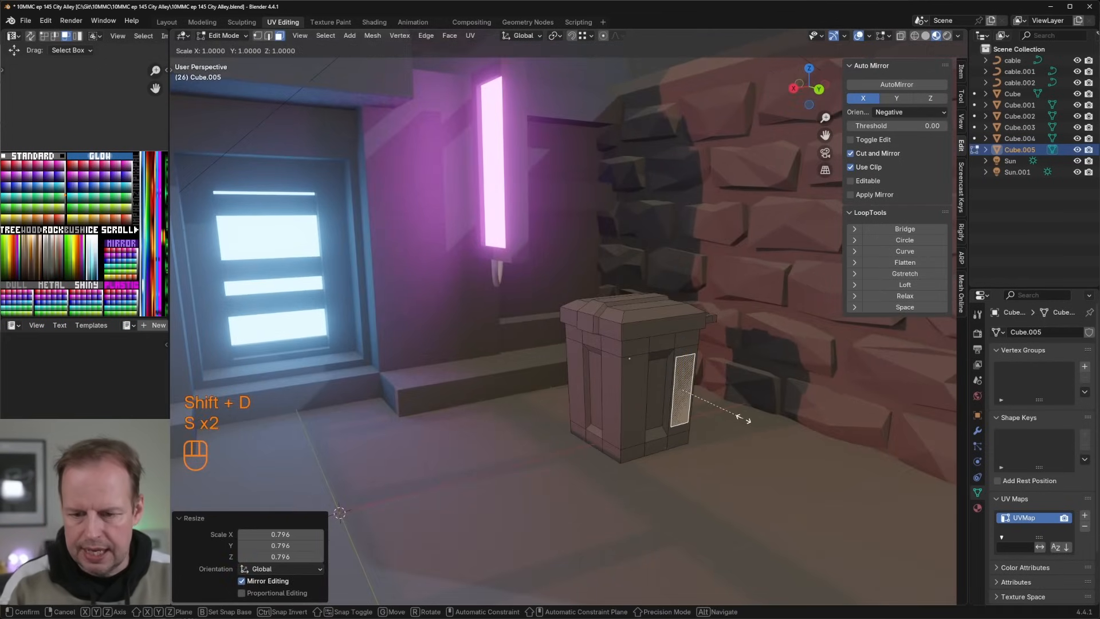
Step: Try to flatten the duplicated side face to zero along Z
{"action": "key", "text": "z"}
{"action": "key", "text": "0"}
{"action": "key", "text": "Return"}
{"action": "key", "text": "ctrl+z"}
Step: Flatten the duplicated side face by scaling it to 0 along Y
{"action": "key", "text": "s"}
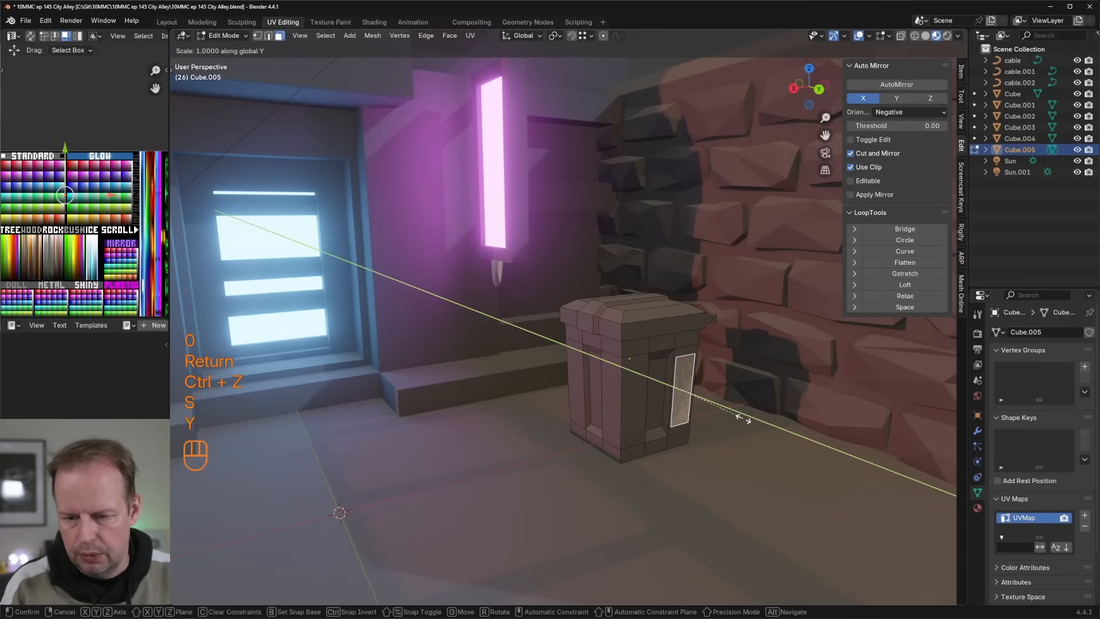
{"action": "key", "text": "y"}
{"action": "key", "text": "0"}
{"action": "key", "text": "Return"}
Step: Subdivide the flattened face, shape it into a circle with LoopTools, and scale it by about 0.788
{"action": "right_click", "coordinate": [682, 424]}
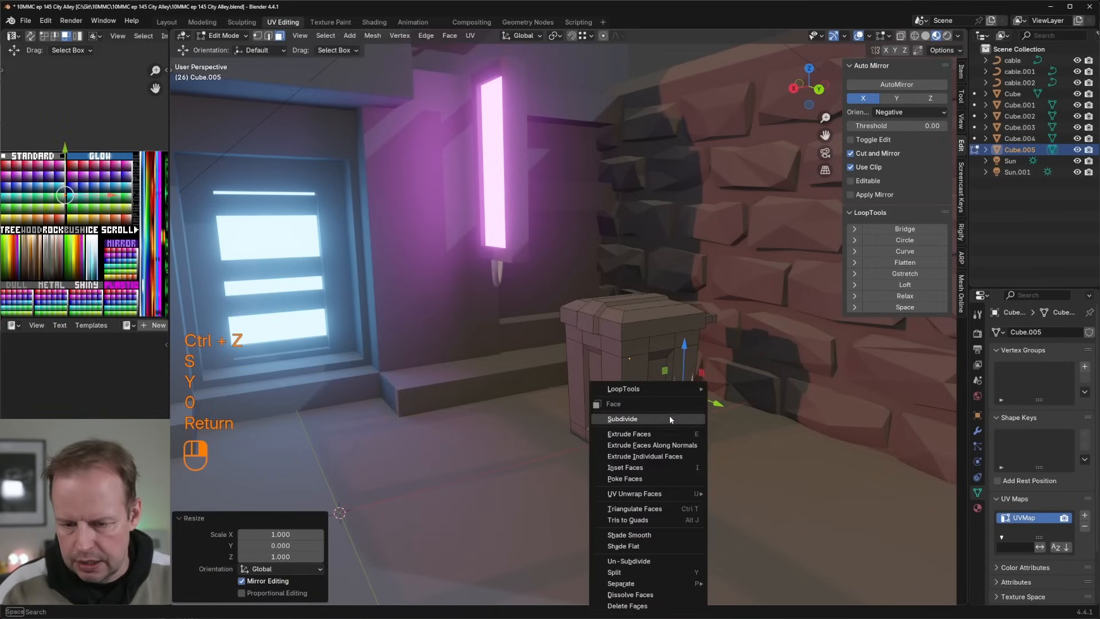
{"action": "left_click", "coordinate": [669, 416]}
{"action": "left_click", "coordinate": [905, 240]}
{"action": "key", "text": "s"}
{"action": "left_click", "coordinate": [740, 396]}
Step: Simplify the circular face with Limited Dissolve and scale it down, finishing with a factor of about 0.827
{"action": "key", "text": "x"}
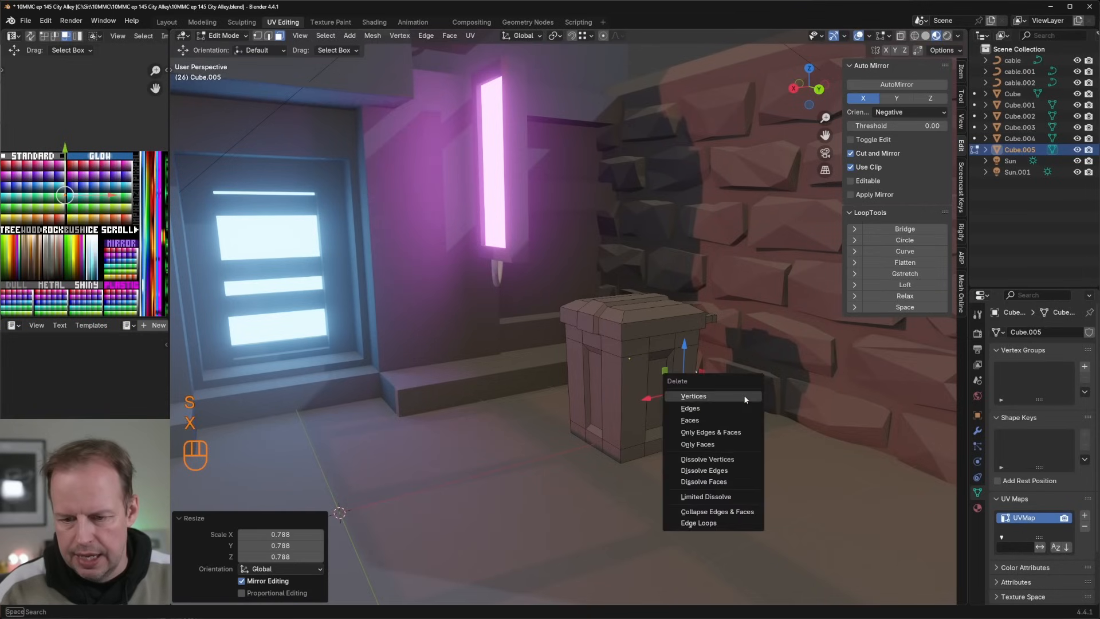
{"action": "left_click", "coordinate": [723, 503]}
{"action": "key", "text": "s"}
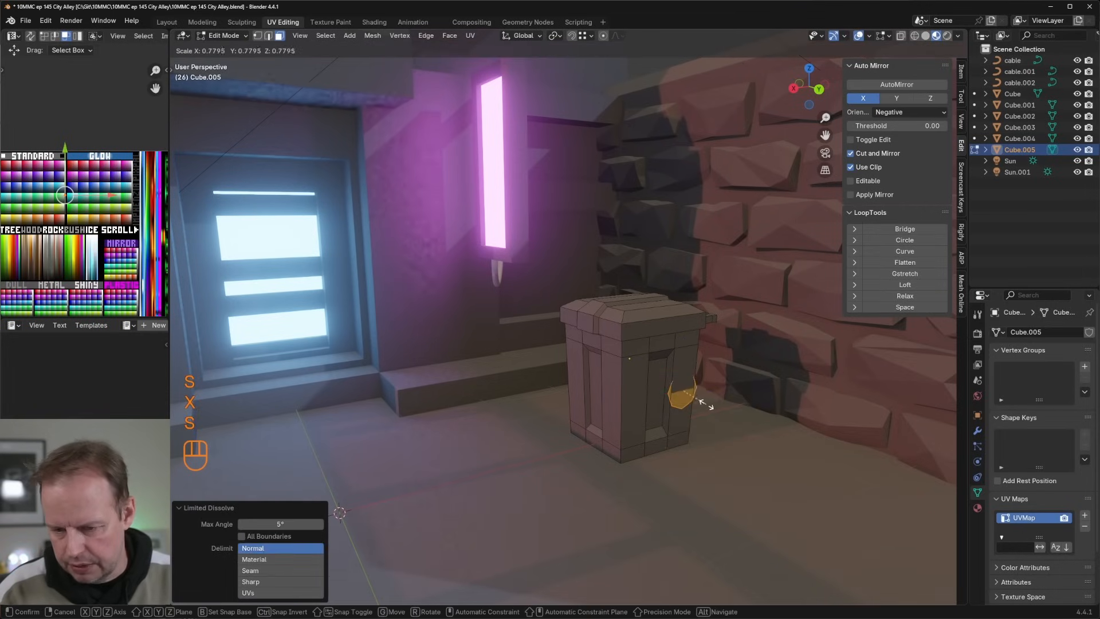
{"action": "left_click", "coordinate": [704, 395]}
{"action": "key", "text": "s"}
{"action": "left_click", "coordinate": [717, 404]}
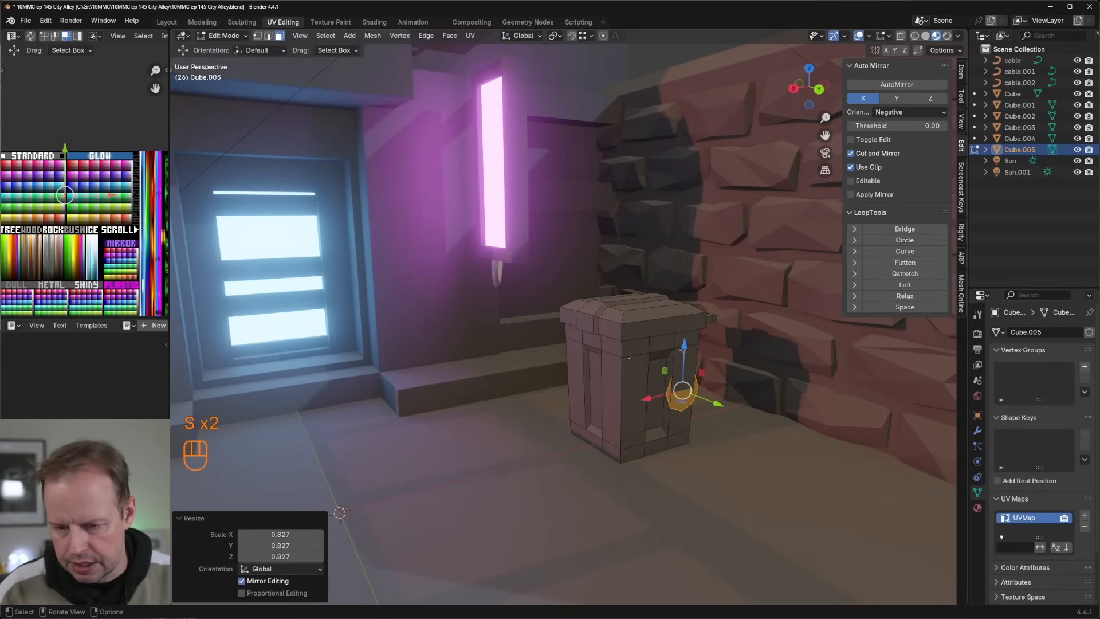
Step: Lower the circular face about 0.376 m along Z and extrude it into a thick wheel
{"action": "left_click_drag", "start_coordinate": [683, 348], "coordinate": [685, 386]}
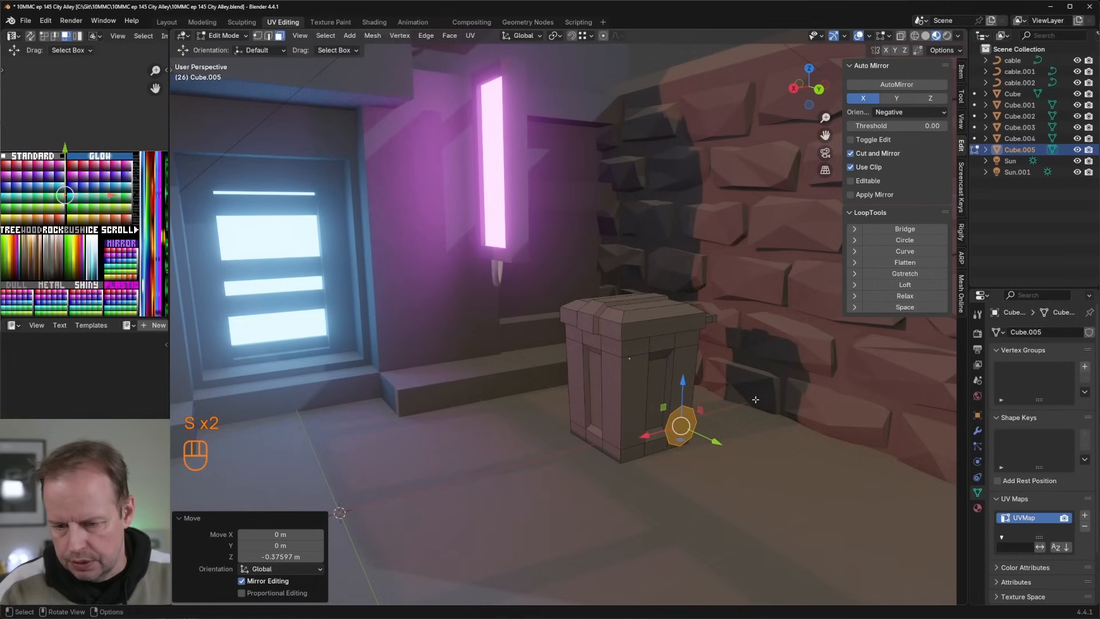
{"action": "key", "text": "e"}
{"action": "left_click", "coordinate": [730, 421]}
Step: Select the whole wheel and move its UVs onto a black colour in the palette texture
{"action": "left_click", "coordinate": [690, 432]}
{"action": "key", "text": "l"}
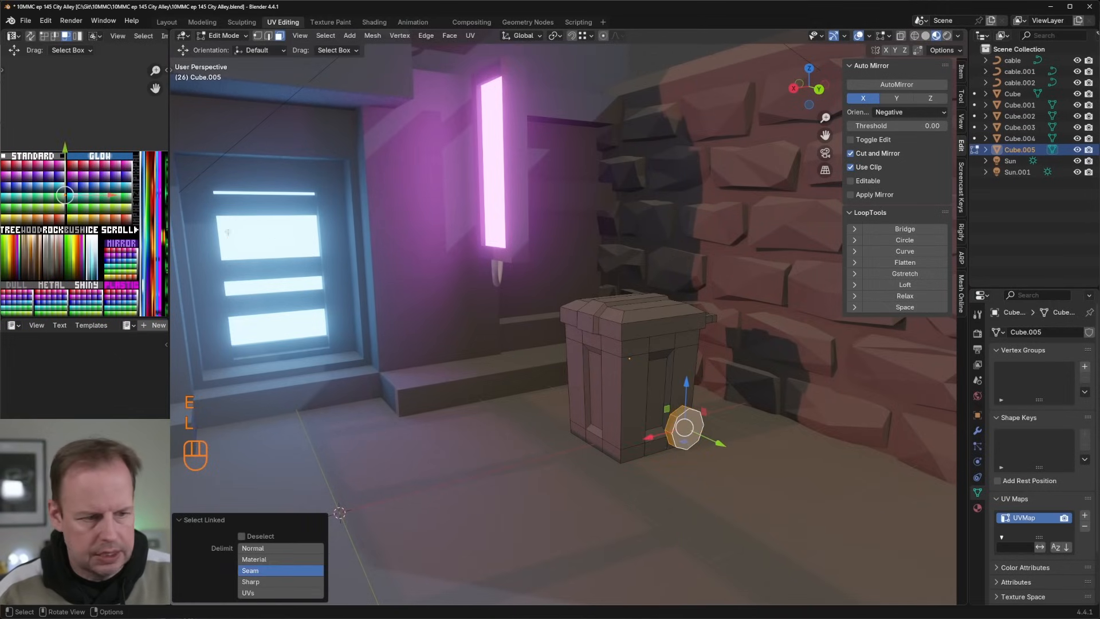
{"action": "key", "text": "a"}
{"action": "key", "text": "g"}
{"action": "left_click", "coordinate": [86, 235]}
Step: Duplicate the wheel and shift the copy about -0.962 m and another -0.038 m along Y to the bin's opposite side
{"action": "middle_click_drag", "start_coordinate": [561, 370], "coordinate": [609, 392]}
{"action": "key", "text": "shift+d"}
{"action": "right_click", "coordinate": [616, 393]}
{"action": "left_click_drag", "start_coordinate": [726, 403], "coordinate": [656, 387]}
{"action": "middle_click_drag", "start_coordinate": [653, 385], "coordinate": [672, 379]}
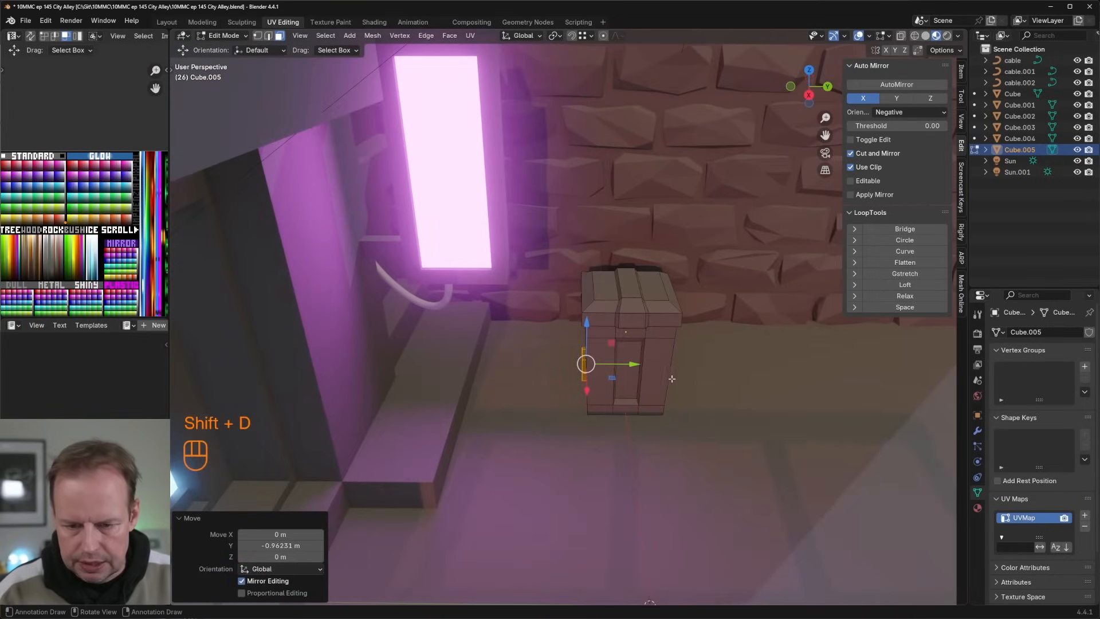
{"action": "left_click_drag", "start_coordinate": [625, 365], "coordinate": [629, 364]}
{"action": "middle_click_drag", "start_coordinate": [679, 408], "coordinate": [629, 396]}
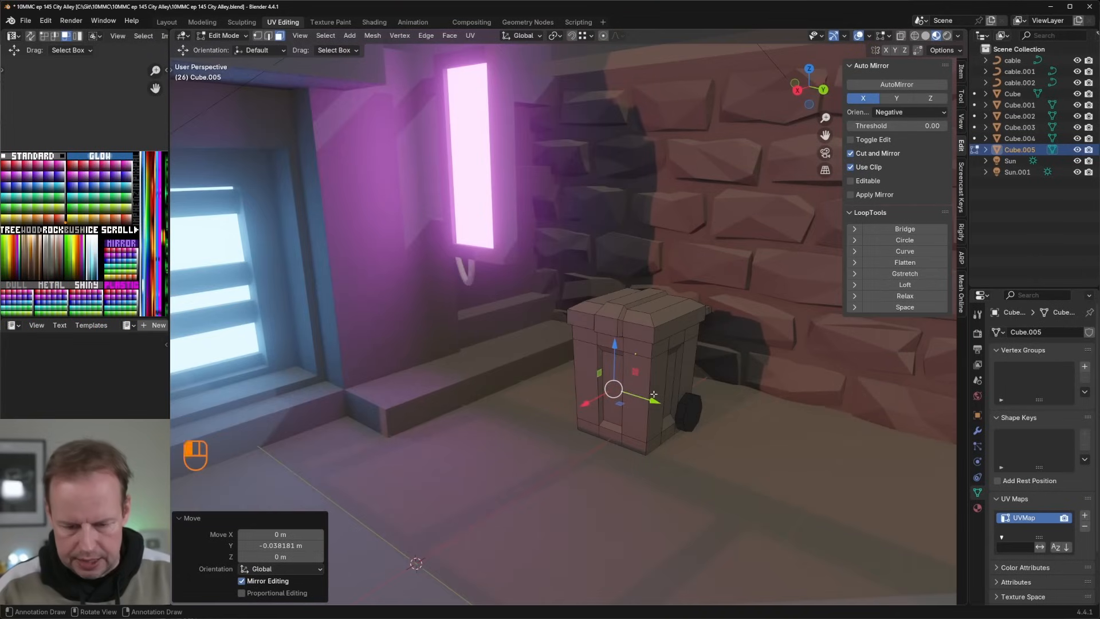
Step: Select the bin's body and lid and move their UVs onto a dark green palette swatch
{"action": "left_click", "coordinate": [654, 396]}
{"action": "key", "text": "l"}
{"action": "key", "text": "l"}
{"action": "key", "text": "a"}
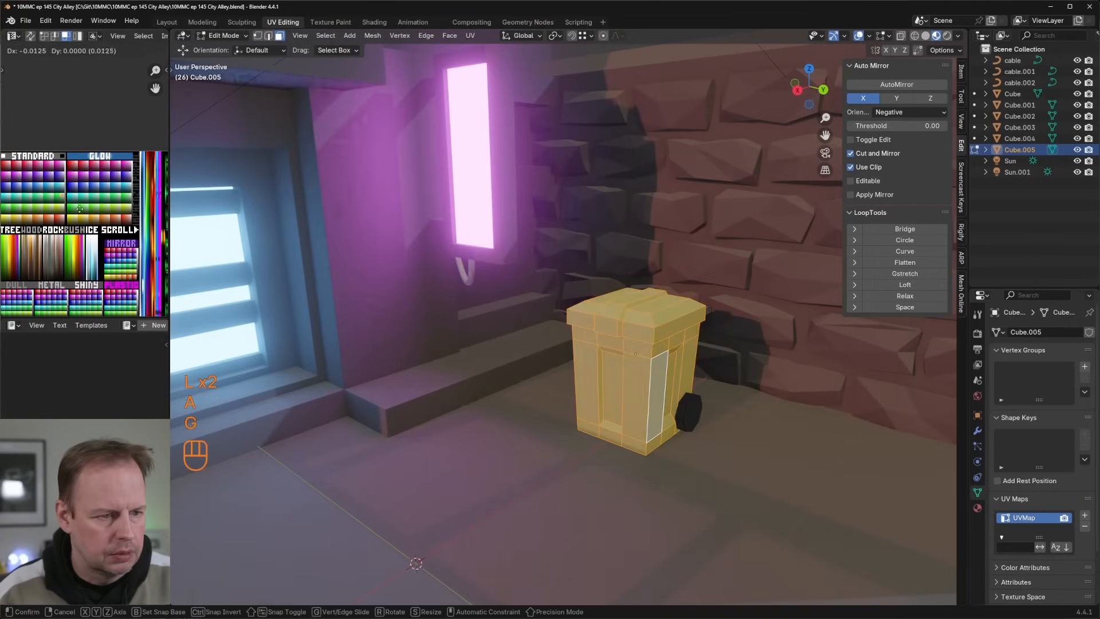
{"action": "key", "text": "g"}
{"action": "scroll", "coordinate": [78, 216], "scroll_direction": "up", "scroll_amount": 5}
{"action": "key", "text": "g"}
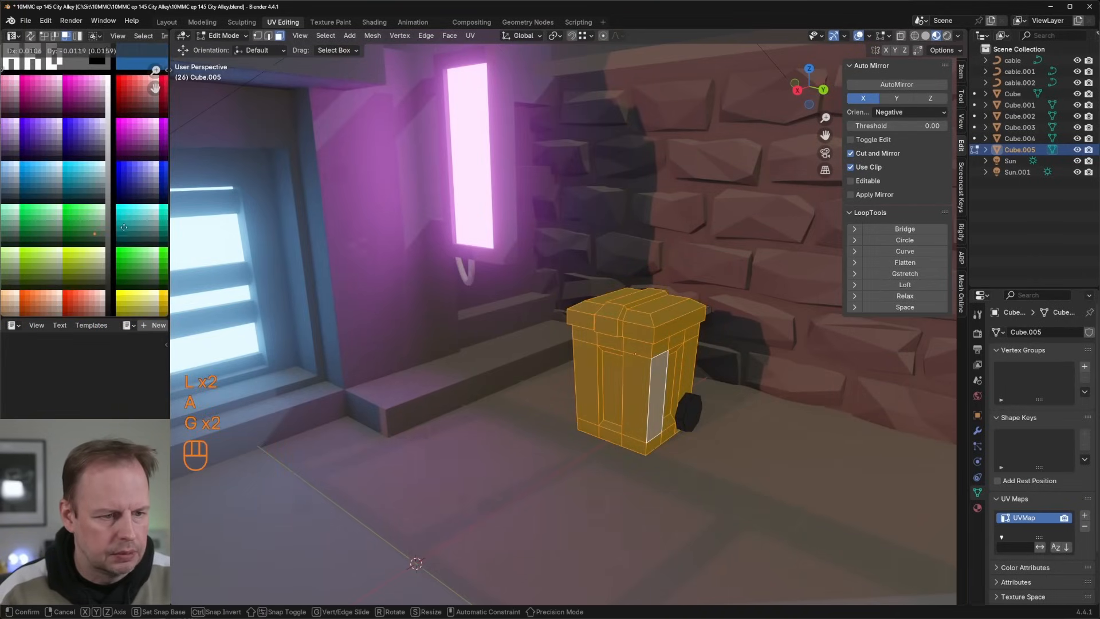
{"action": "left_click", "coordinate": [127, 228]}
Step: Duplicate the finished bin object and place the copy beside the original along the Y axis
{"action": "key", "text": "Tab"}
{"action": "scroll", "coordinate": [510, 296], "scroll_direction": "down", "scroll_amount": 3}
{"action": "middle_click_drag", "start_coordinate": [701, 363], "coordinate": [637, 360]}
{"action": "key", "text": "Tab"}
{"action": "key", "text": "Tab"}
{"action": "scroll", "coordinate": [638, 361], "scroll_direction": "down", "scroll_amount": 2}
{"action": "mouse_move", "coordinate": [593, 338]}
{"action": "left_mouse_down"}
{"action": "mouse_move", "coordinate": [589, 321]}
{"action": "mouse_move", "coordinate": [583, 329]}
{"action": "left_mouse_up"}
{"action": "key", "text": "shift+d"}
{"action": "key", "text": "y"}
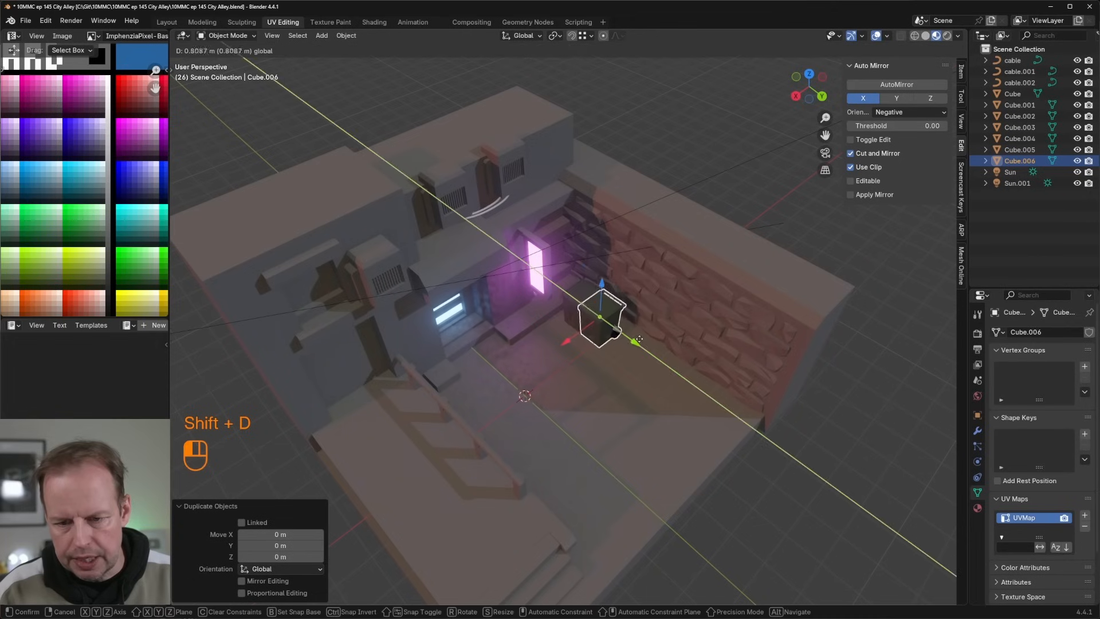
{"action": "left_click", "coordinate": [75, 223]}
Step: Recolour the duplicated bin by moving its UVs onto a dark blue palette swatch
{"action": "key", "text": "Tab"}
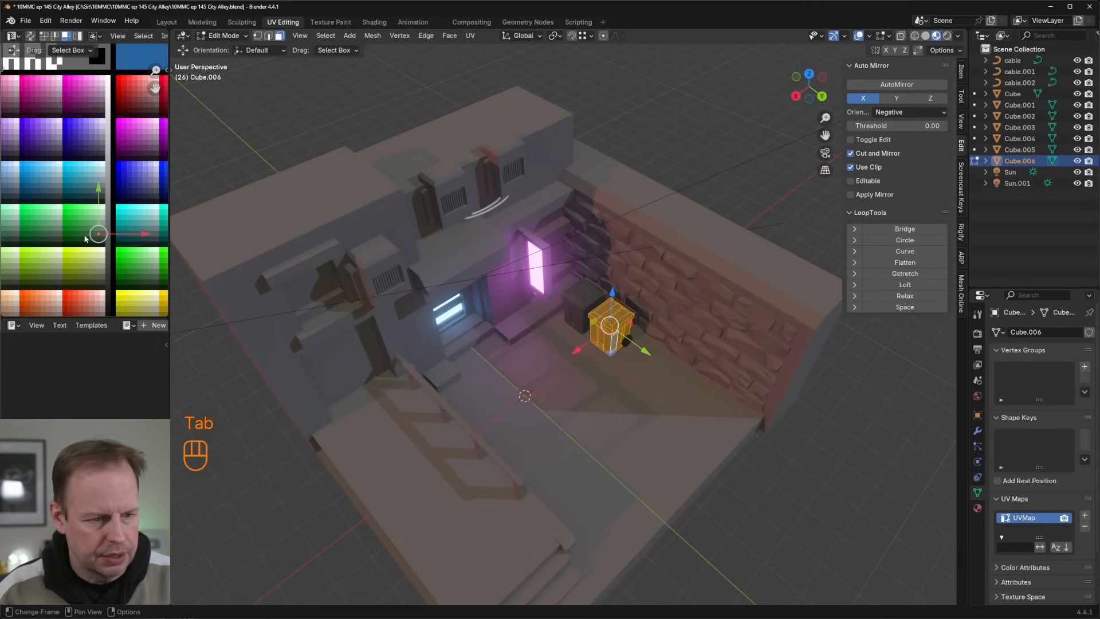
{"action": "key", "text": "g"}
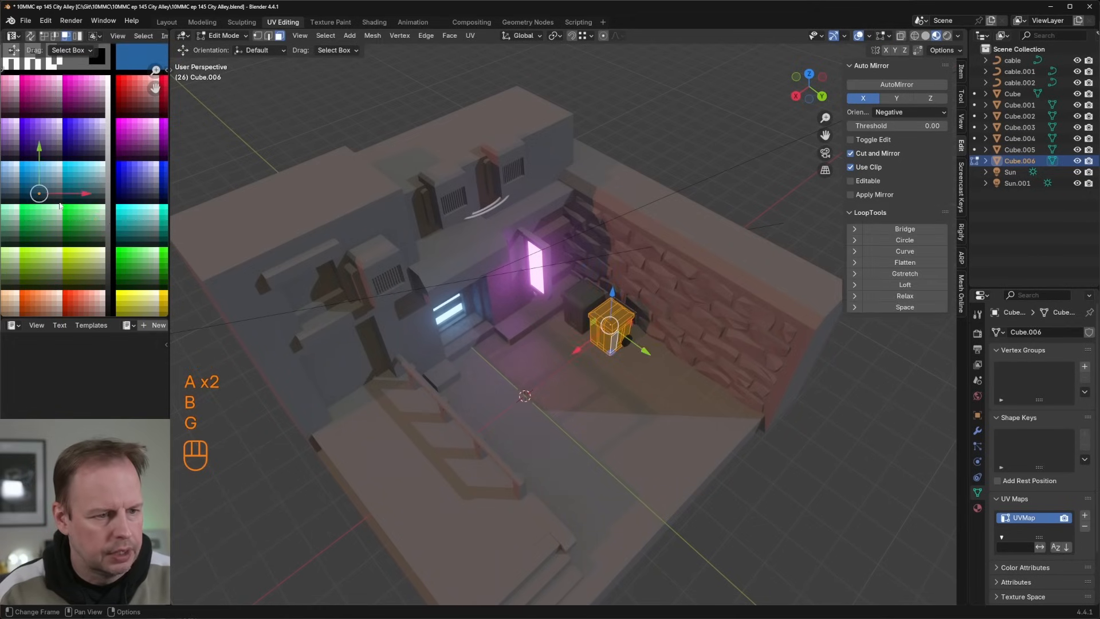
{"action": "key", "text": "g"}
{"action": "left_click", "coordinate": [58, 212]}
{"action": "key", "text": "Tab"}
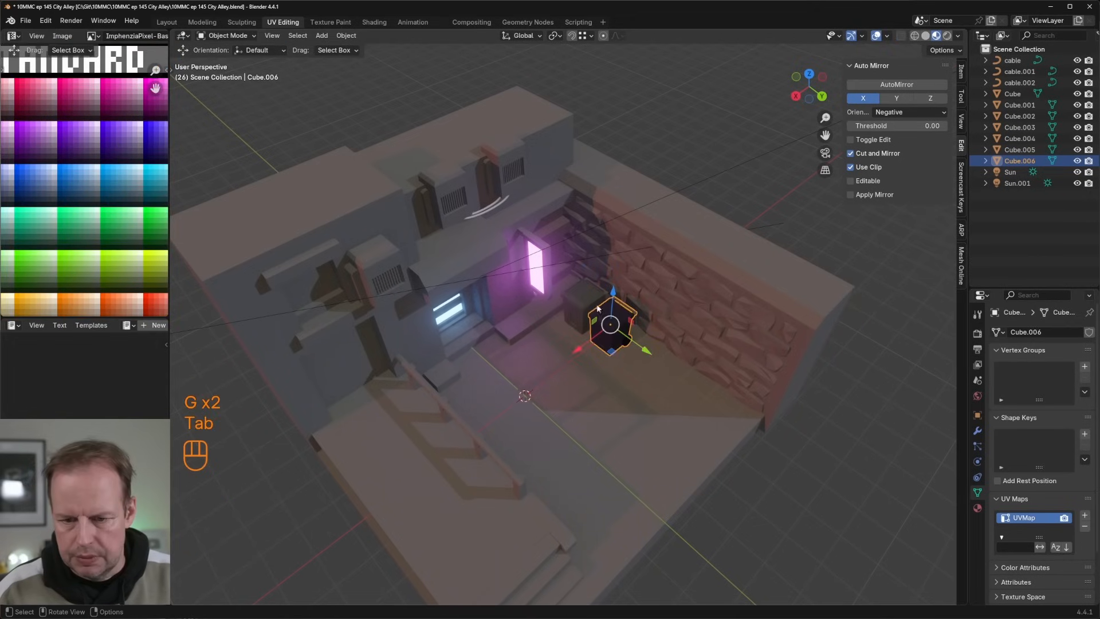
{"action": "key", "text": "Tab"}
{"action": "key", "text": "g"}
{"action": "left_click", "coordinate": [47, 184]}
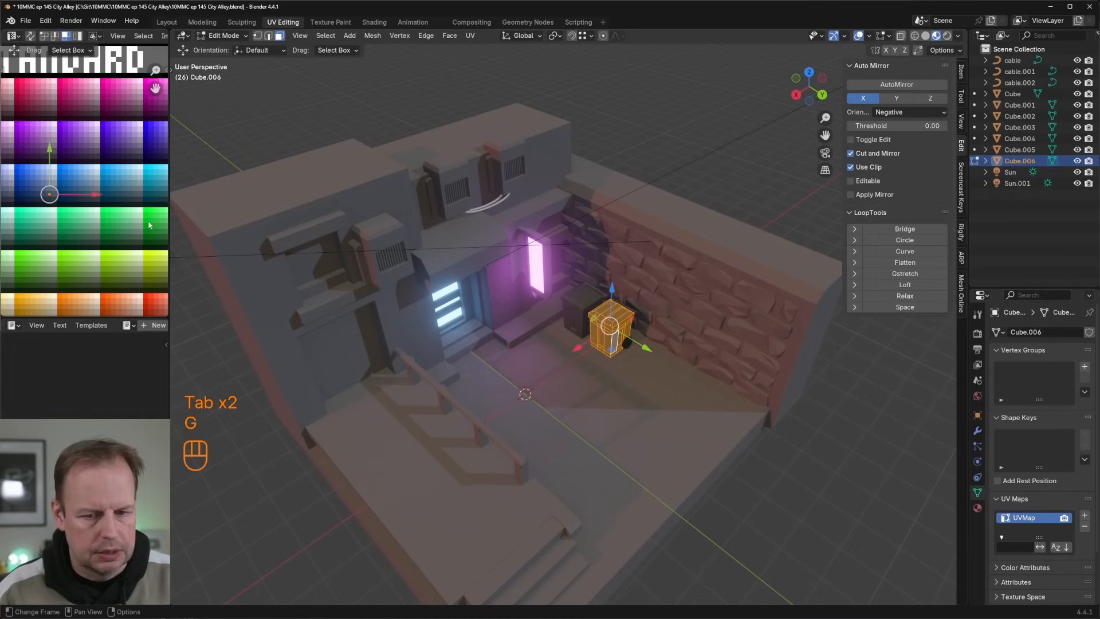
Step: Rotate the recoloured bin slightly around Z and shift it about -0.196 m in X and 0.160 m in Y
{"action": "key", "text": "Tab"}
{"action": "key", "text": "r"}
{"action": "key", "text": "z"}
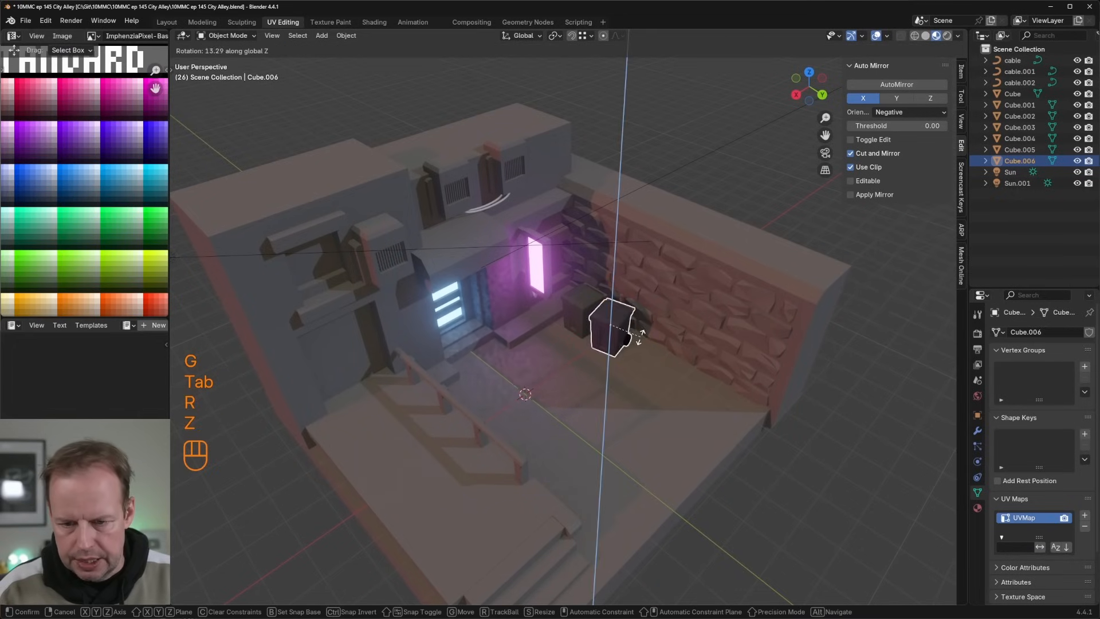
{"action": "left_click", "coordinate": [623, 344]}
{"action": "left_click_drag", "start_coordinate": [612, 349], "coordinate": [620, 358]}
{"action": "scroll", "coordinate": [620, 358], "scroll_direction": "down", "scroll_amount": 1}
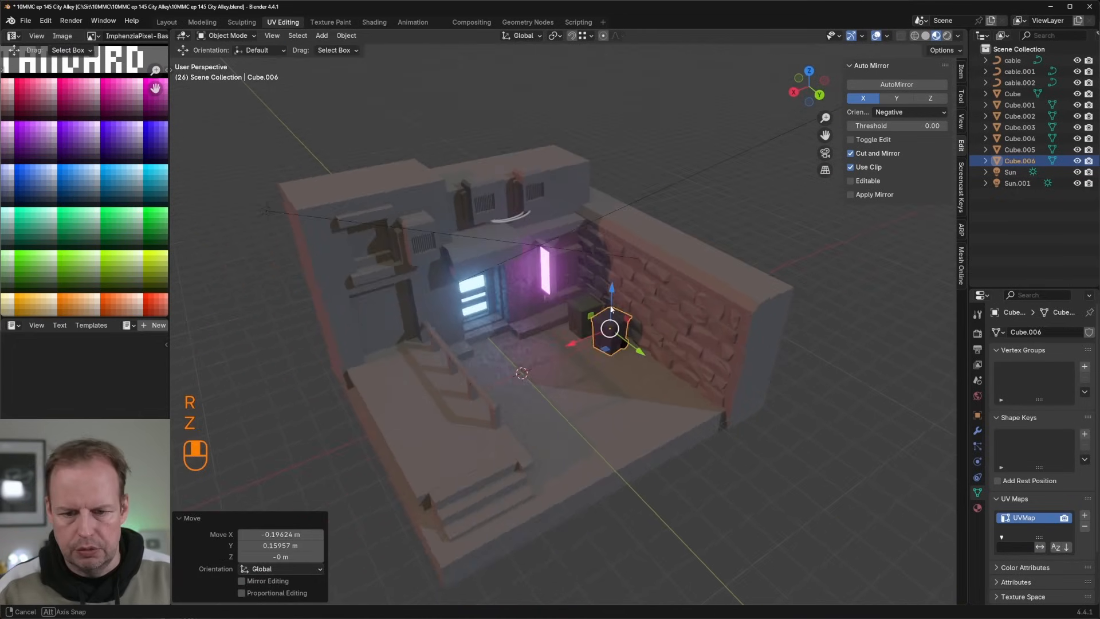
{"action": "middle_click_drag", "start_coordinate": [620, 357], "coordinate": [601, 337]}
{"action": "scroll", "coordinate": [630, 320], "scroll_direction": "up", "scroll_amount": 2}
Step: Duplicate the green bin in place and move the original about 4.87 m along X, beside the stair railing
{"action": "left_click", "coordinate": [742, 194]}
{"action": "middle_click_drag", "start_coordinate": [715, 206], "coordinate": [721, 182]}
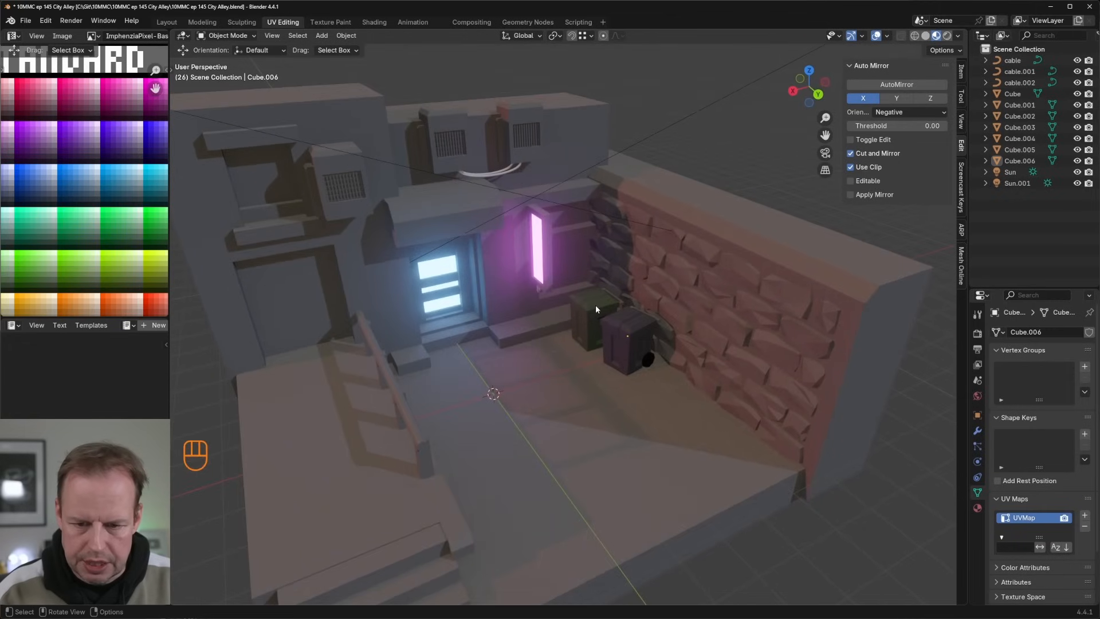
{"action": "left_click", "coordinate": [596, 306]}
{"action": "middle_click_drag", "start_coordinate": [625, 281], "coordinate": [624, 306]}
{"action": "key", "text": "shift+d"}
{"action": "right_click", "coordinate": [611, 329]}
{"action": "left_click", "coordinate": [584, 334]}
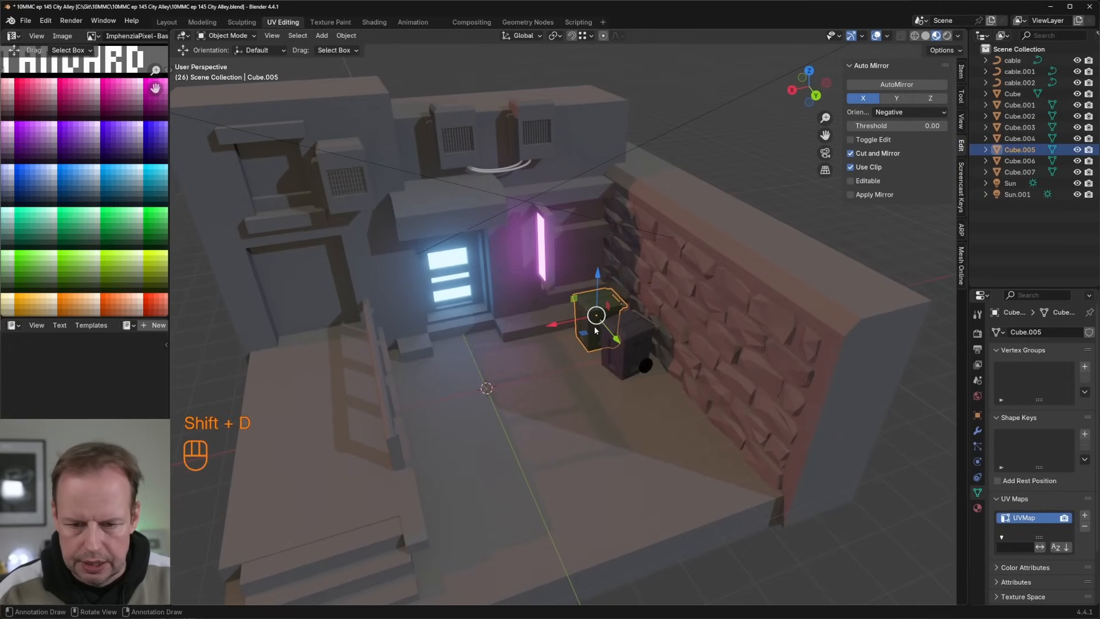
{"action": "left_click_drag", "start_coordinate": [596, 331], "coordinate": [422, 376]}
Step: Rotate the green bin beside the railing 129° around the Z axis
{"action": "key", "text": "r"}
{"action": "key", "text": "z"}
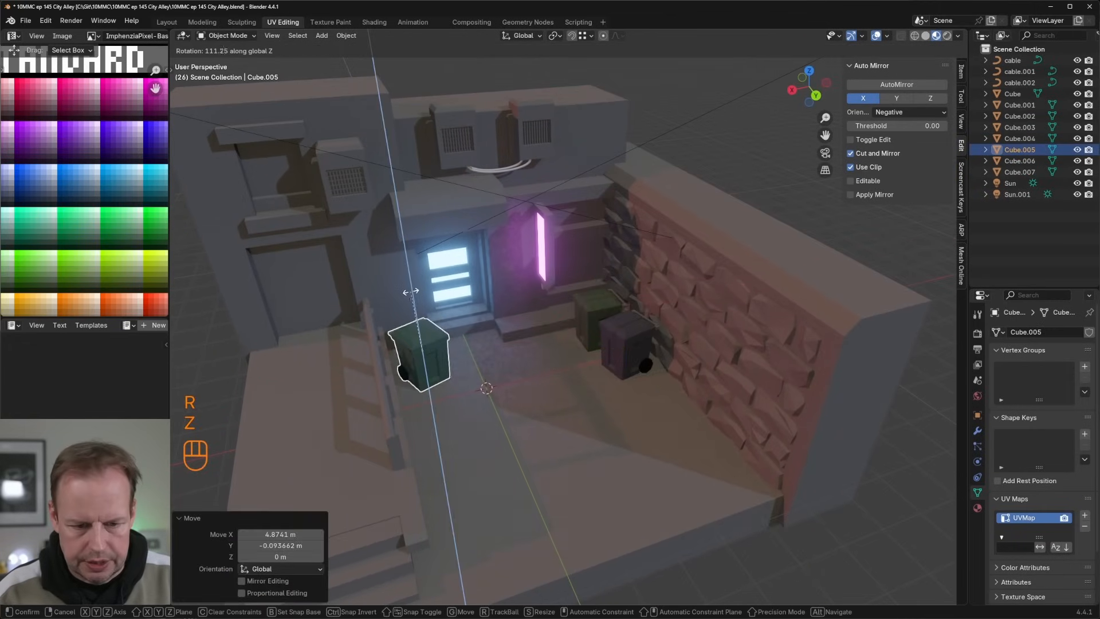
{"action": "left_click", "coordinate": [395, 301]}
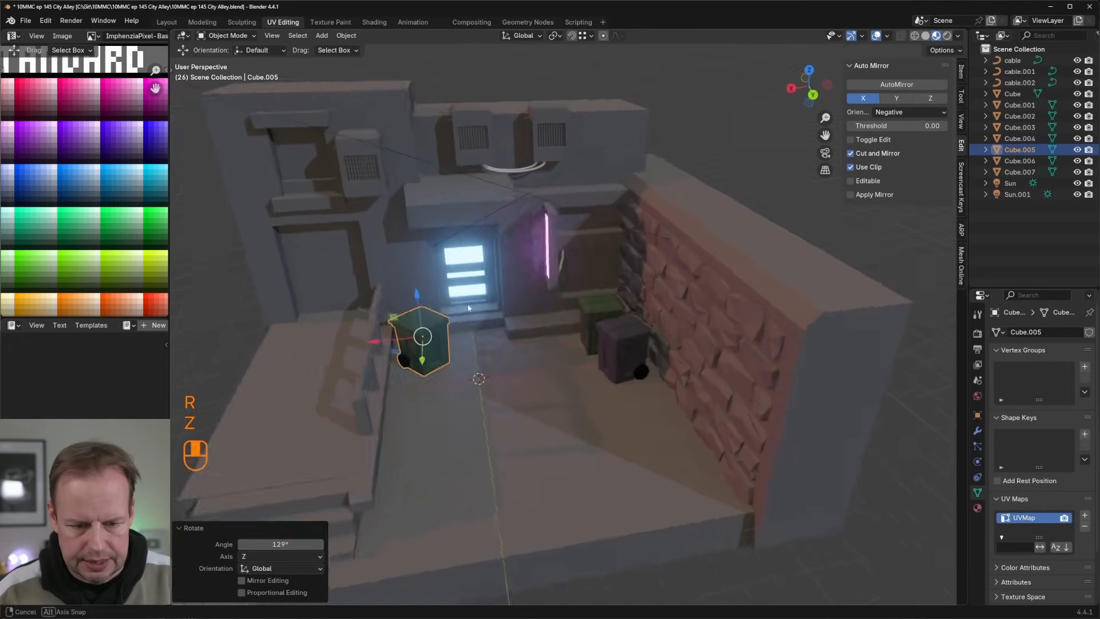
{"action": "middle_click_drag", "start_coordinate": [396, 301], "coordinate": [368, 349]}
Step: Select the lid of the bin beside the railing, tilt it slightly and nudge it into a crooked position
{"action": "key", "text": "Tab"}
{"action": "key", "text": "l"}
{"action": "key", "text": "r"}
{"action": "left_click", "coordinate": [356, 316]}
{"action": "scroll", "coordinate": [366, 331], "scroll_direction": "down", "scroll_amount": 3}
{"action": "key", "text": "ctrl+z"}
{"action": "middle_click_drag", "start_coordinate": [398, 345], "coordinate": [459, 304]}
{"action": "key", "text": "r"}
{"action": "left_click", "coordinate": [474, 307]}
{"action": "key", "text": "g"}
{"action": "left_click", "coordinate": [473, 310]}
{"action": "key", "text": "g"}
{"action": "left_click", "coordinate": [472, 310]}
Step: Enable proportional editing for single vertices and distort the lower corner of the bin beside the railing
{"action": "scroll", "coordinate": [452, 315], "scroll_direction": "up", "scroll_amount": 2}
{"action": "key", "text": "1"}
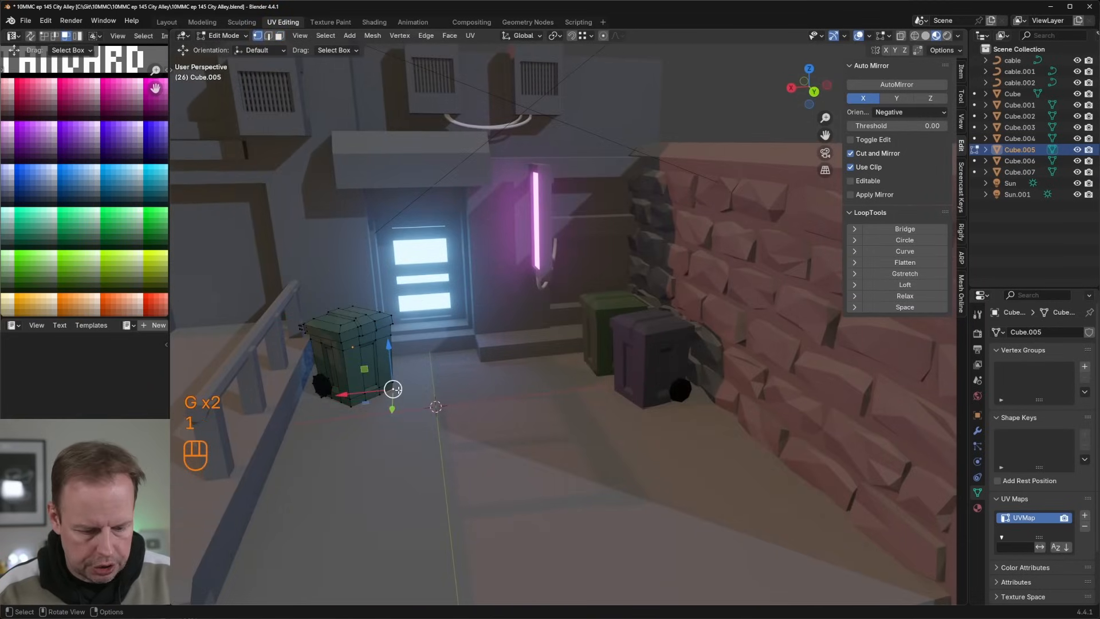
{"action": "key", "text": "p"}
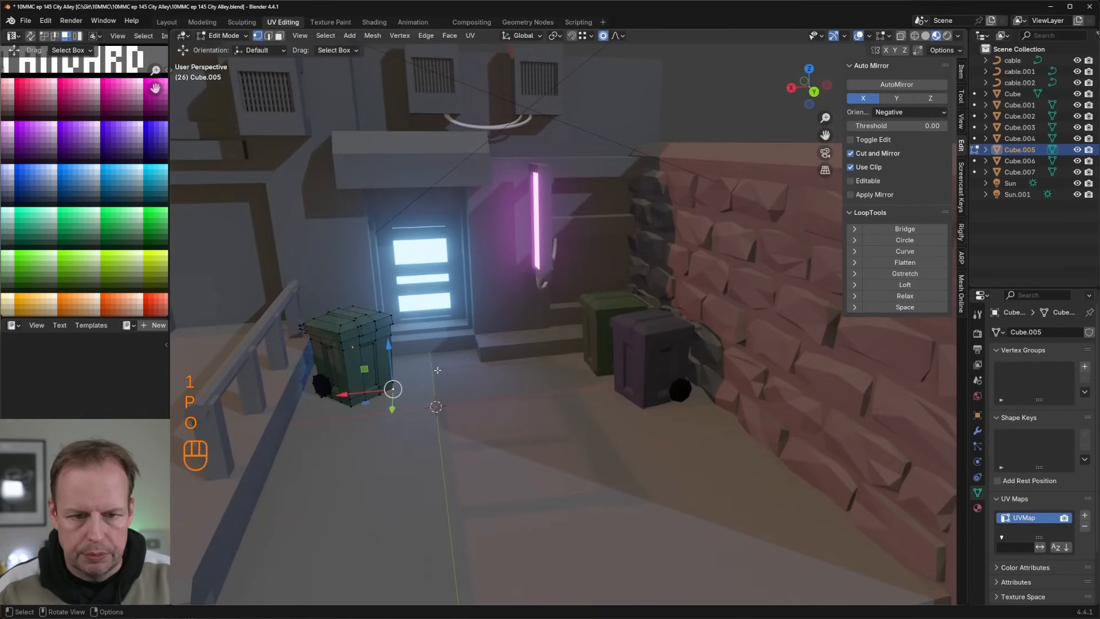
{"action": "key", "text": "g"}
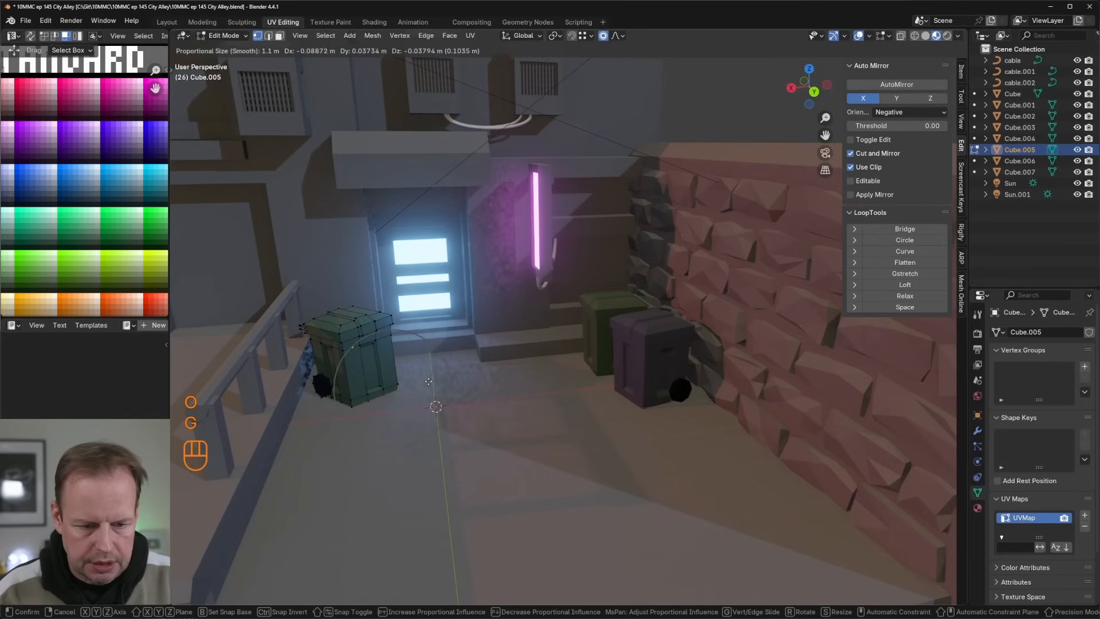
{"action": "left_click", "coordinate": [419, 378]}
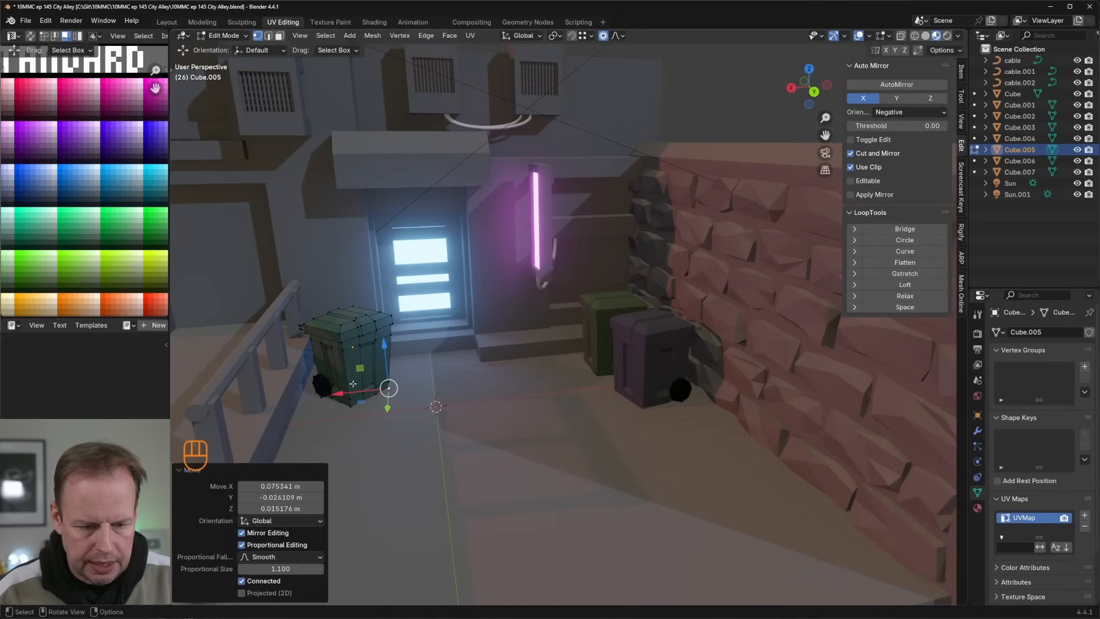
{"action": "key", "text": "g"}
{"action": "left_click", "coordinate": [363, 386]}
Step: Pull the top of the railing-side bin's lid slightly out of shape with proportional editing
{"action": "key", "text": "g"}
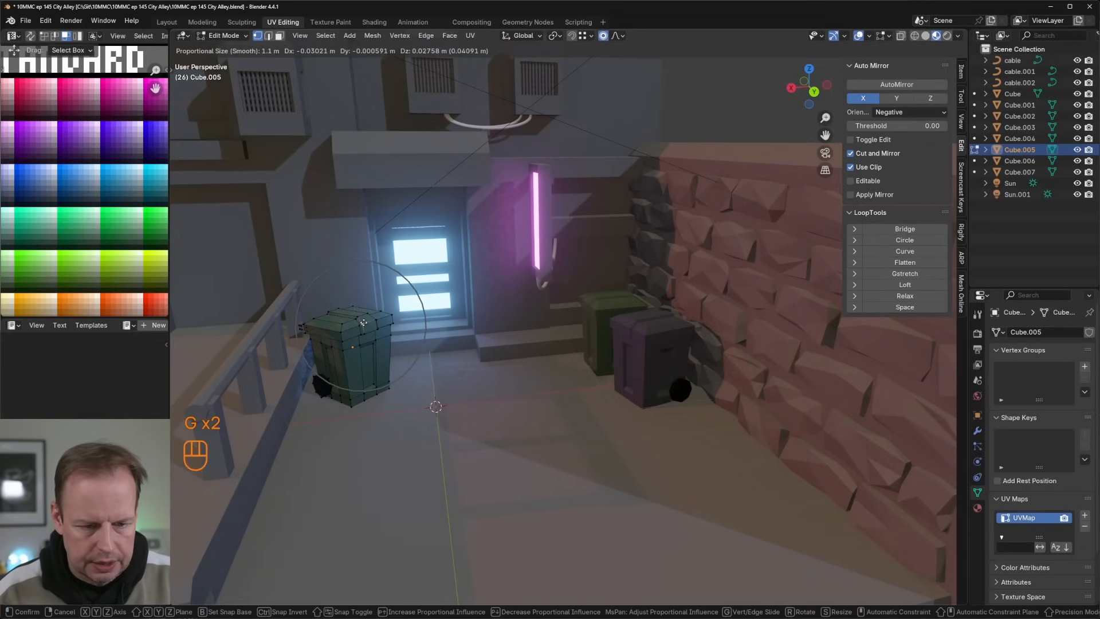
{"action": "left_click", "coordinate": [364, 320]}
{"action": "key", "text": "g"}
{"action": "left_click", "coordinate": [361, 319]}
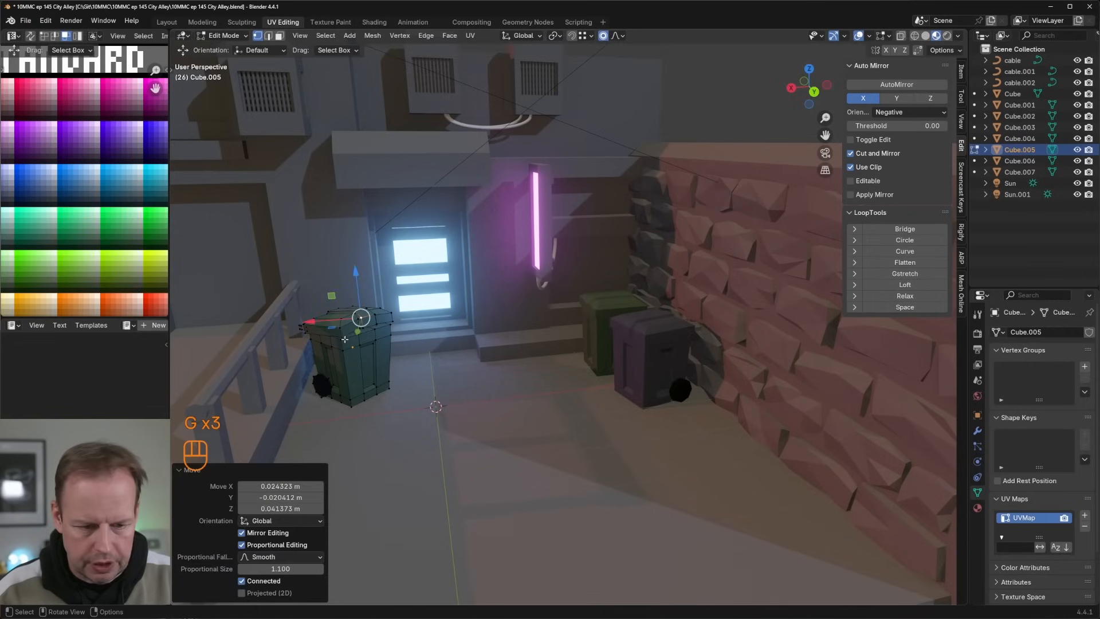
Step: Nudge several vertices down the wheel side of the railing-side bin's body to make it look dented
{"action": "left_click", "coordinate": [343, 338]}
{"action": "key", "text": "g"}
{"action": "left_click", "coordinate": [338, 343]}
{"action": "key", "text": "g"}
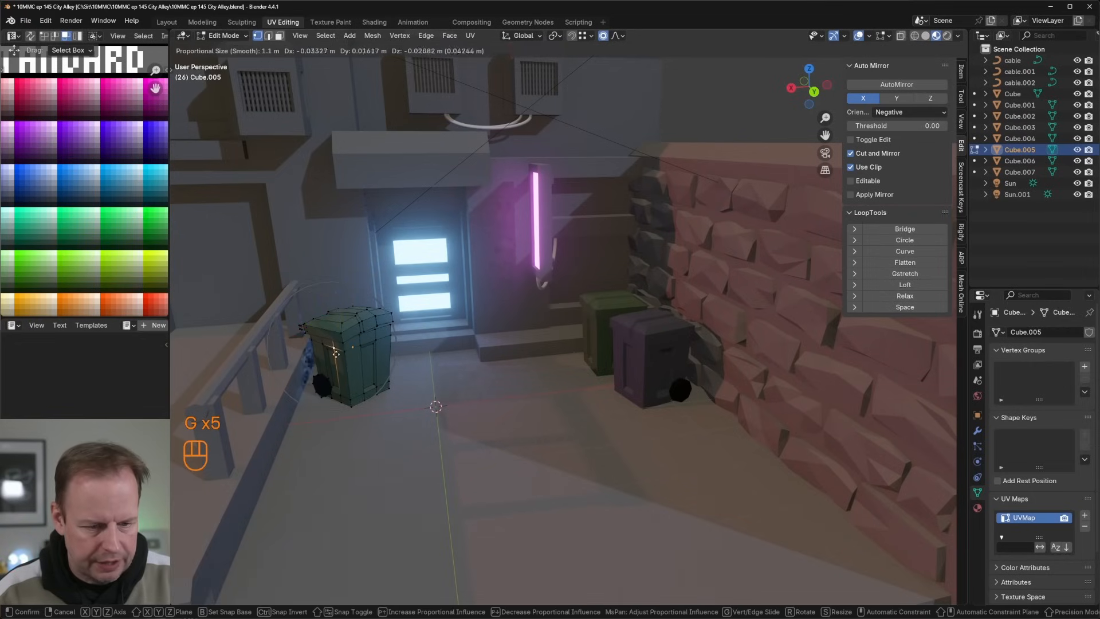
{"action": "left_click", "coordinate": [331, 367]}
{"action": "key", "text": "g"}
{"action": "left_click", "coordinate": [321, 381]}
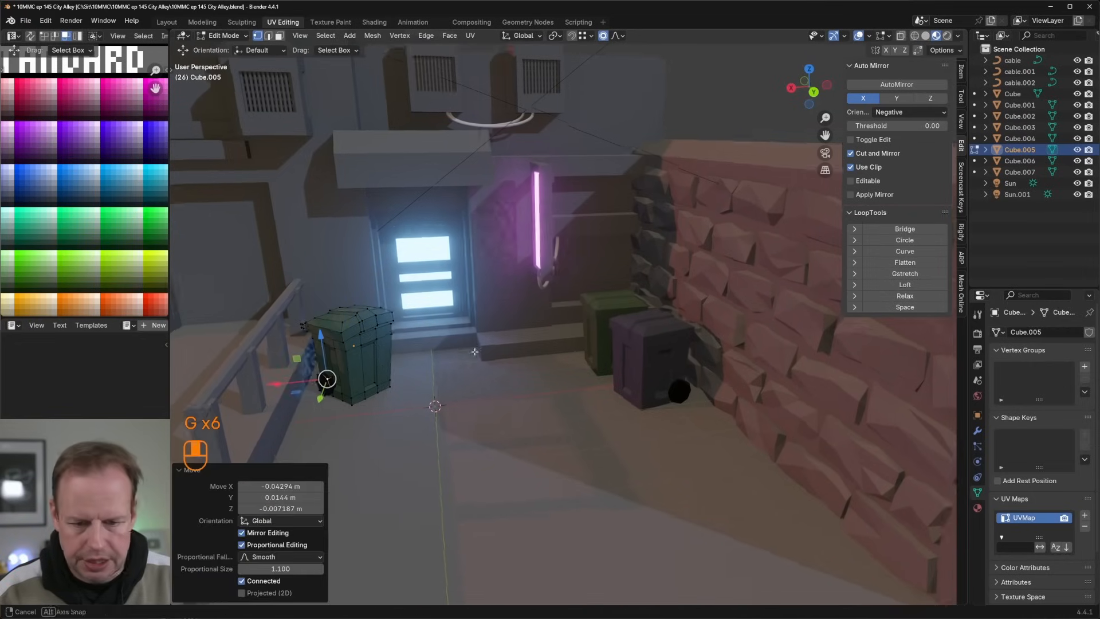
Step: Edit the dark purple bin and nudge vertices around its lid to make the rim uneven
{"action": "key", "text": "Tab"}
{"action": "left_click", "coordinate": [653, 348]}
{"action": "key", "text": "Tab"}
{"action": "left_click", "coordinate": [640, 356]}
{"action": "middle_click_drag", "start_coordinate": [640, 356], "coordinate": [706, 316]}
{"action": "key", "text": "g"}
{"action": "left_click", "coordinate": [662, 330]}
{"action": "key", "text": "g"}
{"action": "left_click", "coordinate": [715, 313]}
{"action": "left_click", "coordinate": [666, 315]}
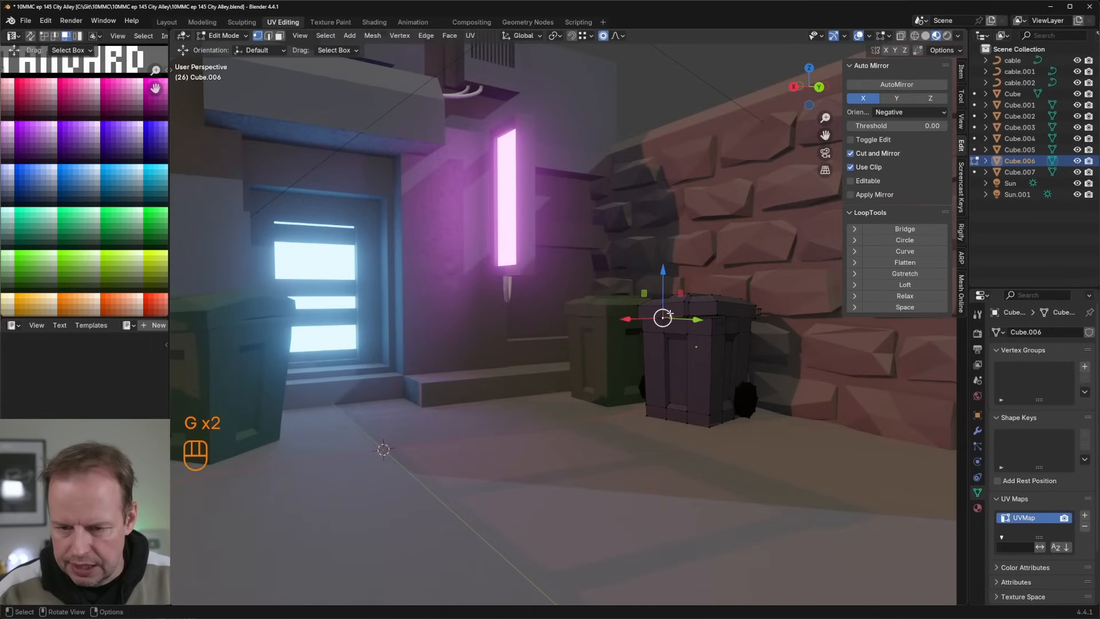
{"action": "key", "text": "g"}
{"action": "left_click", "coordinate": [665, 317]}
Step: Shift vertices around the upper panels and edge of the purple bin's body for a dented look
{"action": "left_click", "coordinate": [667, 327]}
{"action": "key", "text": "g"}
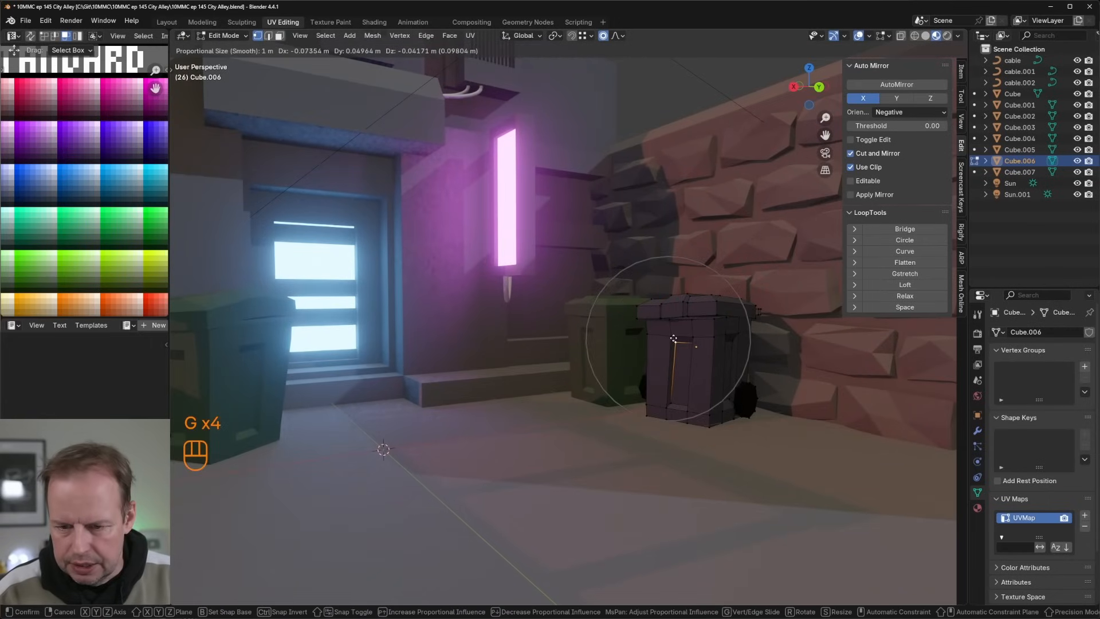
{"action": "left_click", "coordinate": [673, 339]}
{"action": "left_click", "coordinate": [651, 335]}
{"action": "key", "text": "g"}
{"action": "left_click", "coordinate": [654, 335]}
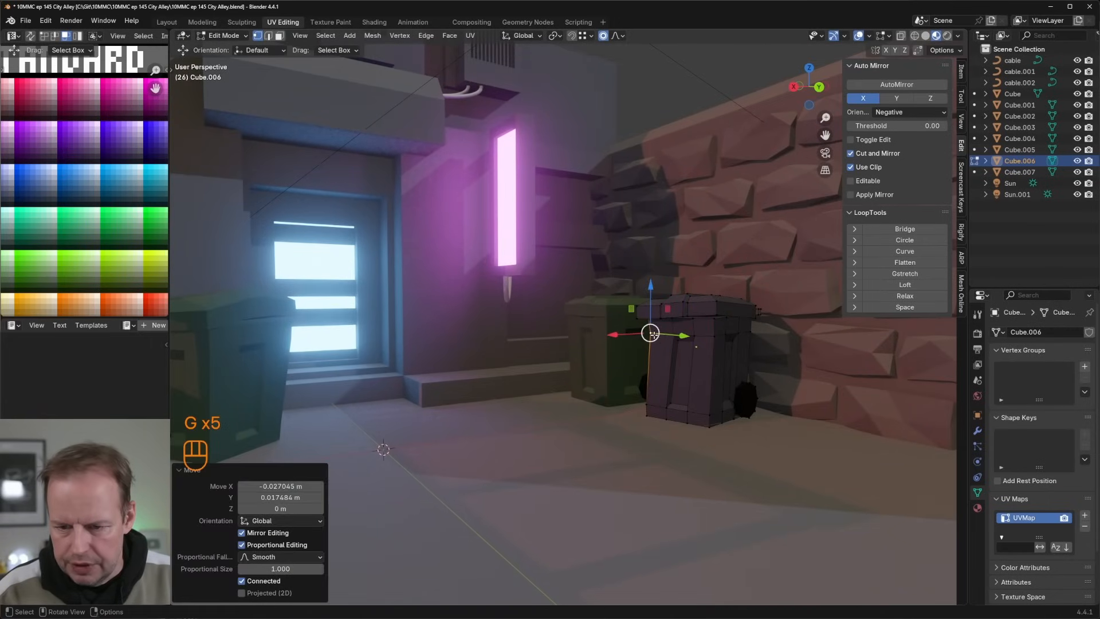
{"action": "key", "text": "g"}
{"action": "left_click", "coordinate": [709, 337]}
Step: Nudge and rotate the purple bin's wheel slightly, and finish editing that bin
{"action": "left_click", "coordinate": [755, 392]}
{"action": "key", "text": "g"}
{"action": "left_click", "coordinate": [750, 394]}
{"action": "key", "text": "r"}
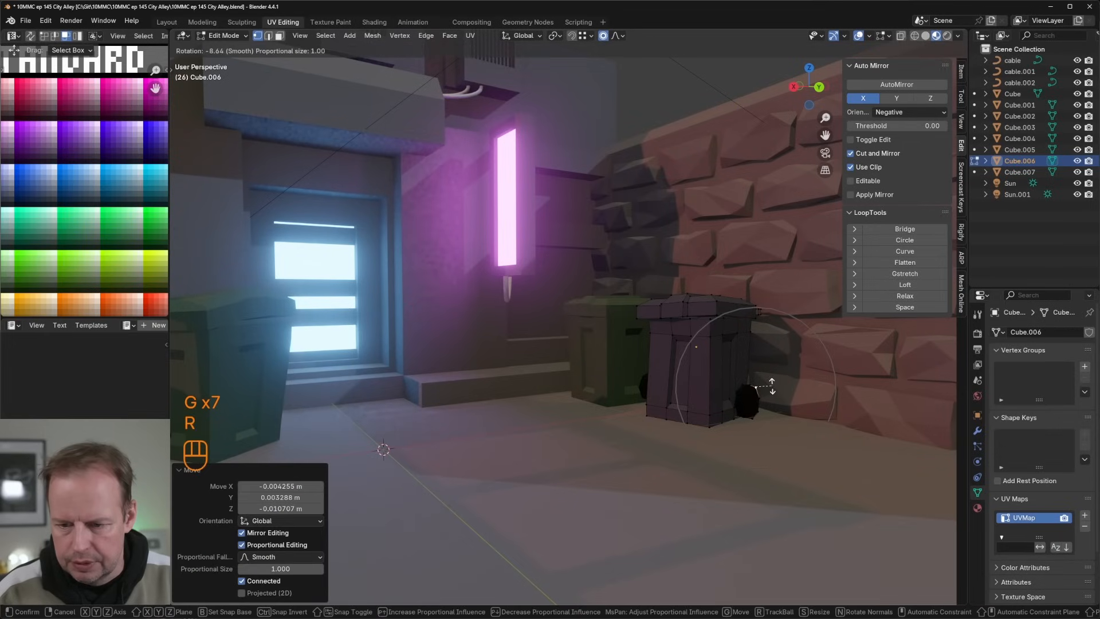
{"action": "left_click", "coordinate": [772, 384]}
{"action": "key", "text": "g"}
{"action": "left_click", "coordinate": [769, 385]}
{"action": "key", "text": "Tab"}
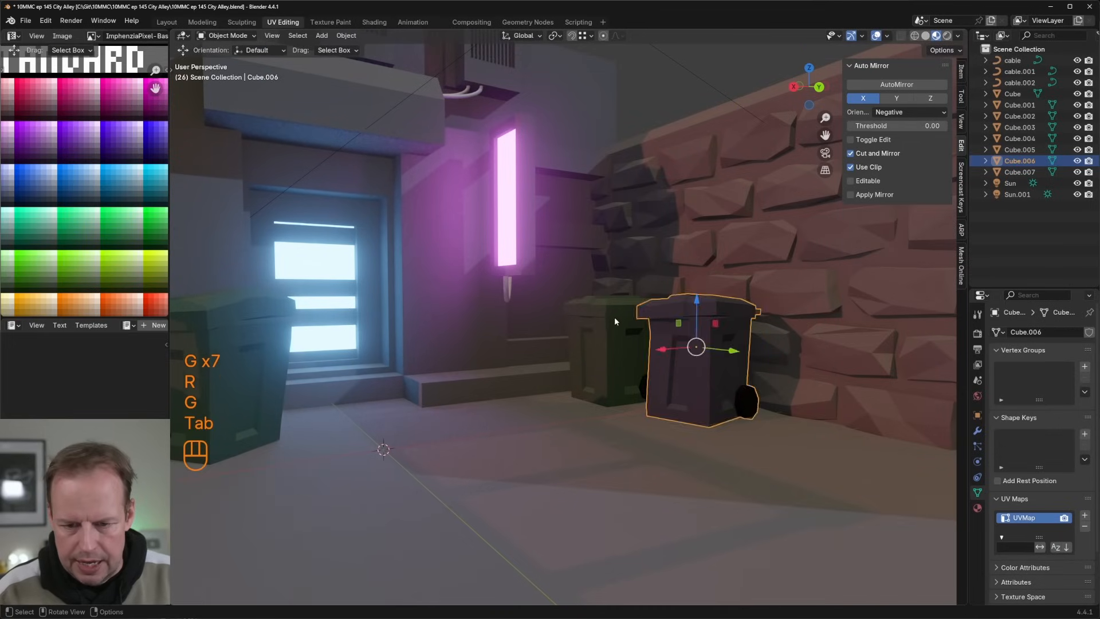
Step: Edit the dark green bin behind the purple one and nudge vertices on its lid rim and upper front for a dented look
{"action": "left_click", "coordinate": [613, 320]}
{"action": "key", "text": "Tab"}
{"action": "left_click", "coordinate": [598, 324]}
{"action": "key", "text": "l"}
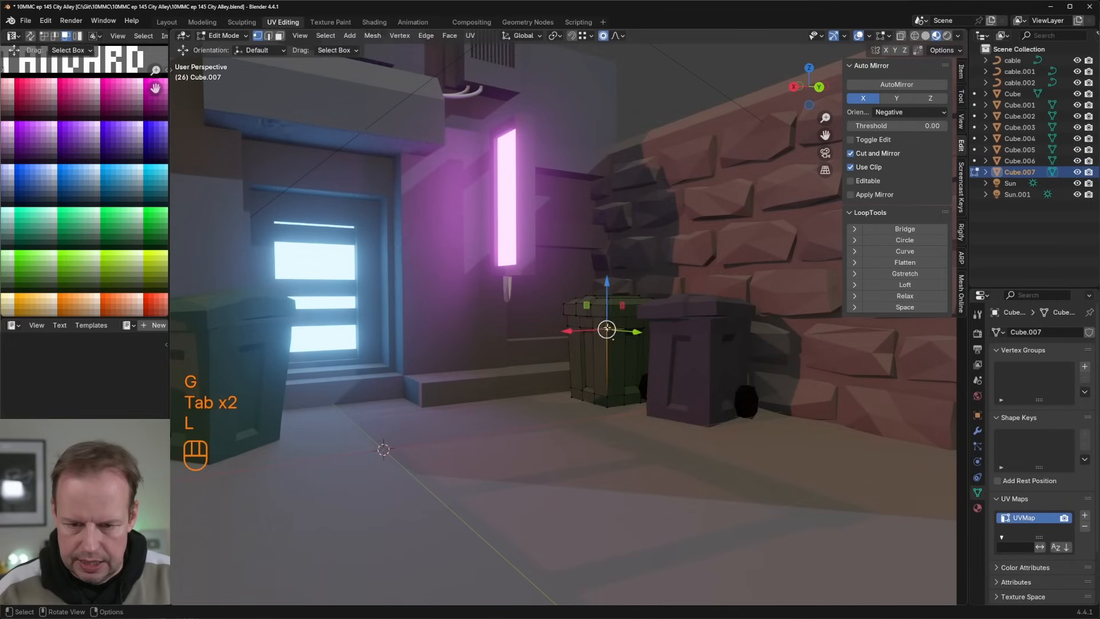
{"action": "key", "text": "g"}
{"action": "left_click", "coordinate": [610, 337]}
{"action": "key", "text": "g"}
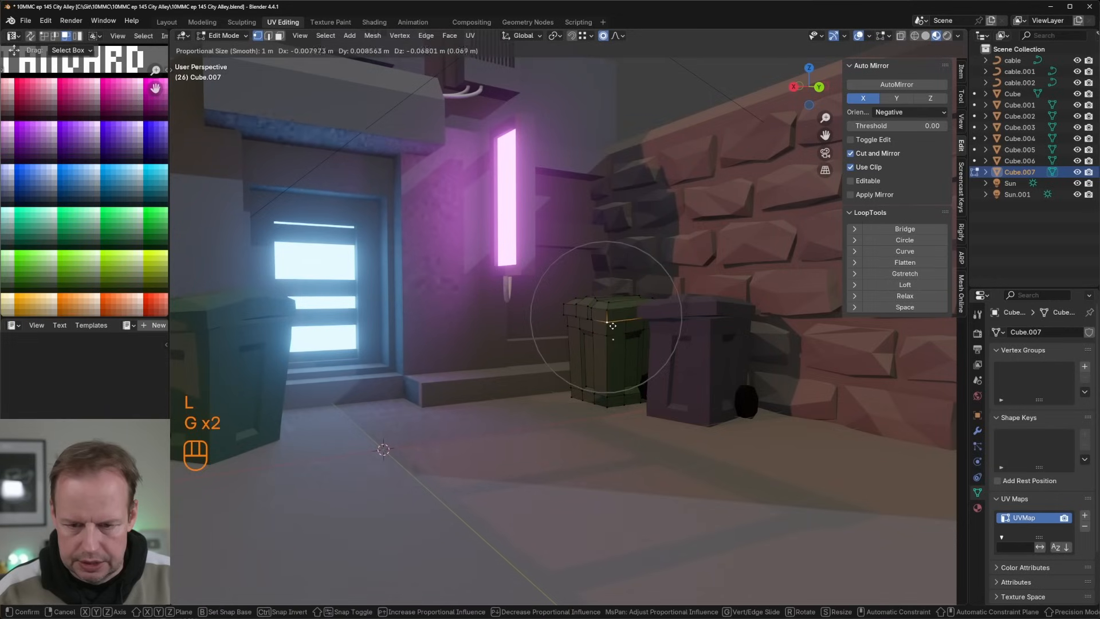
{"action": "left_click", "coordinate": [613, 332]}
{"action": "middle_click_drag", "start_coordinate": [613, 333], "coordinate": [637, 353]}
{"action": "key", "text": "g"}
{"action": "left_click", "coordinate": [624, 347]}
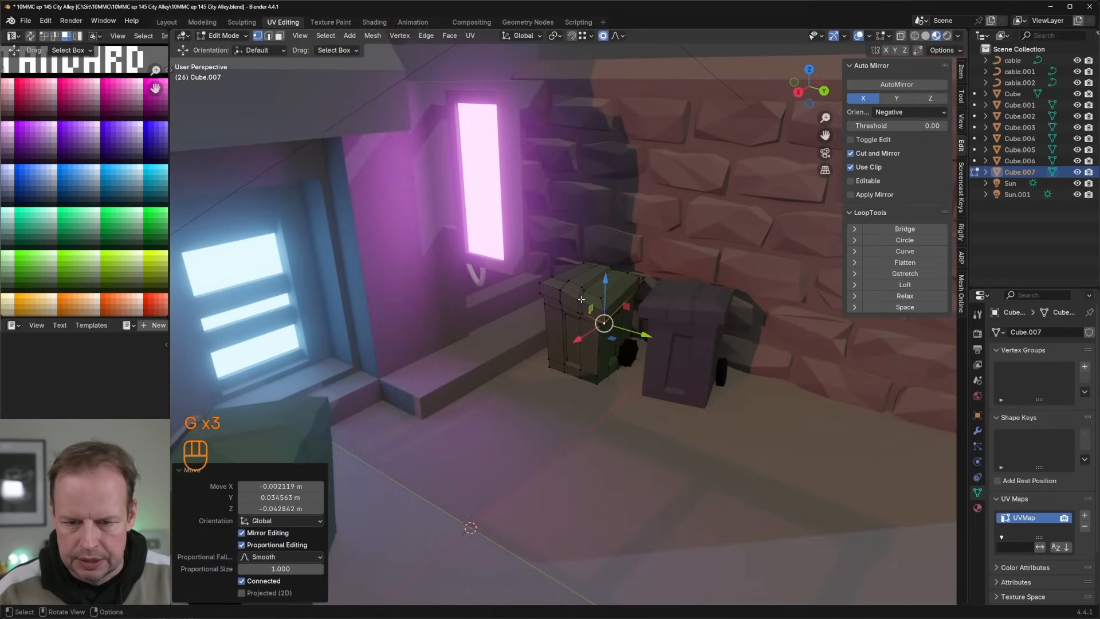
Step: Shift vertices on the lid and lower front corner of the rear green bin, and finish editing it
{"action": "left_click", "coordinate": [583, 302]}
{"action": "key", "text": "g"}
{"action": "left_click", "coordinate": [582, 299]}
{"action": "scroll", "coordinate": [580, 303], "scroll_direction": "down", "scroll_amount": 2}
{"action": "left_click", "coordinate": [555, 349]}
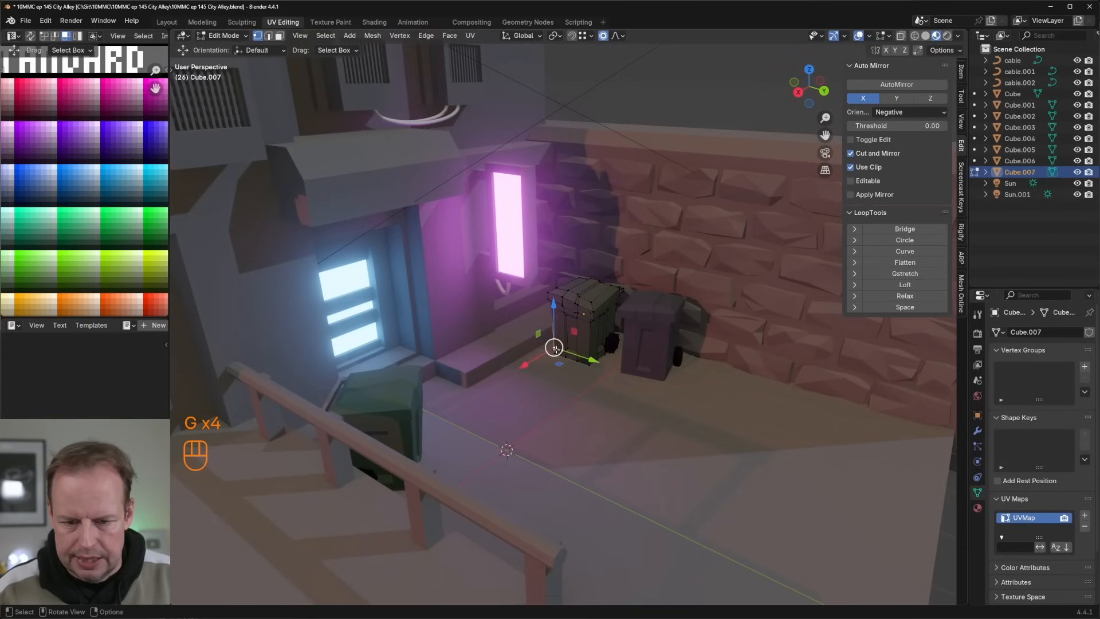
{"action": "key", "text": "g"}
{"action": "left_click", "coordinate": [564, 347]}
{"action": "key", "text": "Tab"}
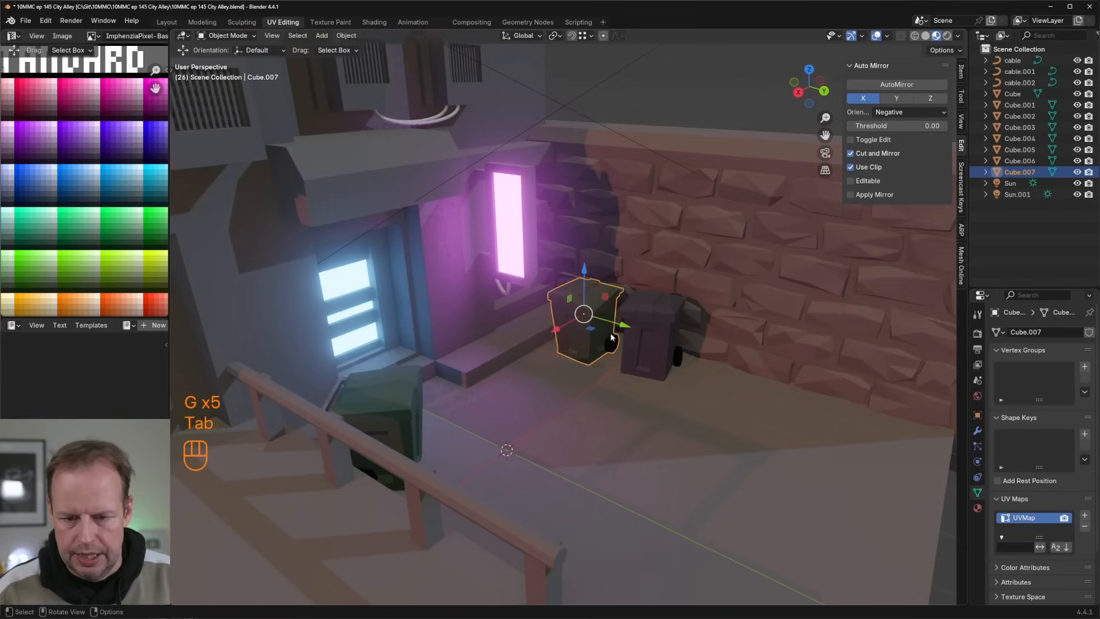
{"action": "scroll", "coordinate": [590, 321], "scroll_direction": "down", "scroll_amount": 5}
{"action": "middle_click_drag", "start_coordinate": [694, 288], "coordinate": [692, 299]}
{"action": "scroll", "coordinate": [690, 321], "scroll_direction": "up", "scroll_amount": 4}
{"action": "key", "text": "Tab"}
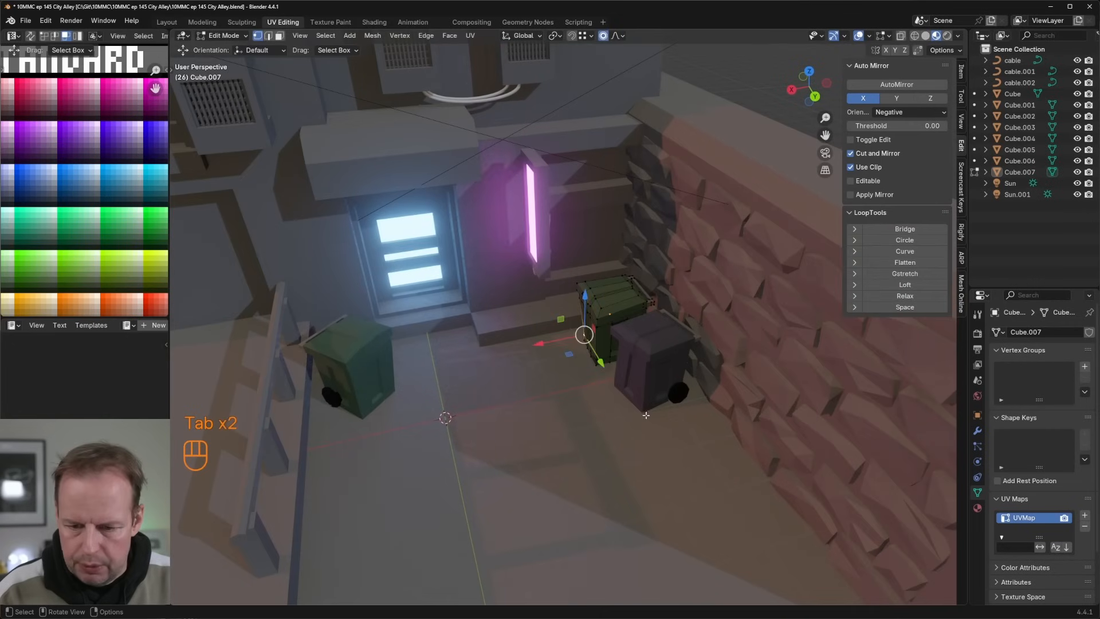
{"action": "scroll", "coordinate": [710, 455], "scroll_direction": "down", "scroll_amount": 5}
{"action": "key", "text": "Tab"}
Step: Duplicate the alley's ground face and scale the copy to about 0.197 and again by about 0.385, making a small square
{"action": "left_click", "coordinate": [599, 383]}
{"action": "key", "text": "Tab"}
{"action": "key", "text": "3"}
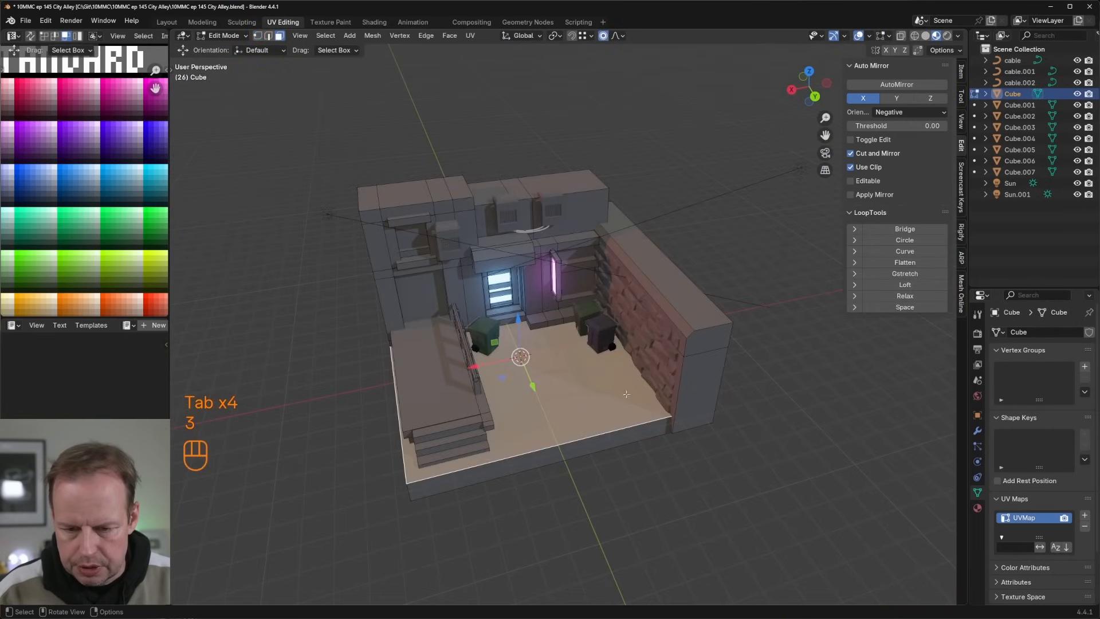
{"action": "key", "text": "shift+d"}
{"action": "key", "text": "s"}
{"action": "left_click", "coordinate": [564, 364]}
{"action": "scroll", "coordinate": [565, 364], "scroll_direction": "up", "scroll_amount": 3}
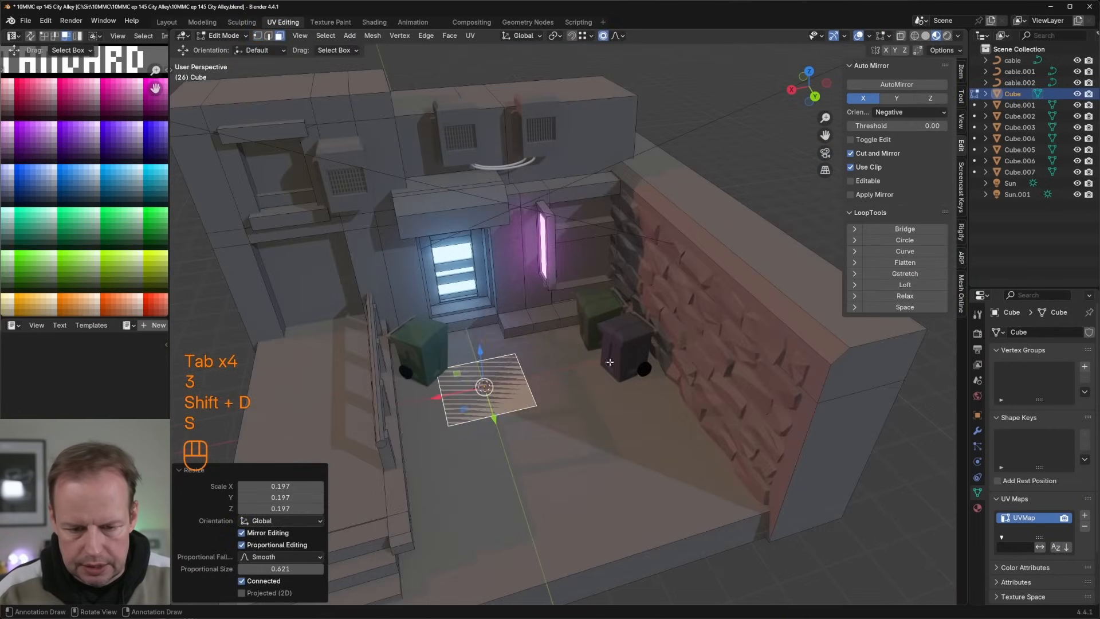
{"action": "key", "text": "s"}
{"action": "left_click", "coordinate": [497, 394]}
Step: Separate the small square face into its own object and set its origin to its center of mass
{"action": "right_click", "coordinate": [496, 395]}
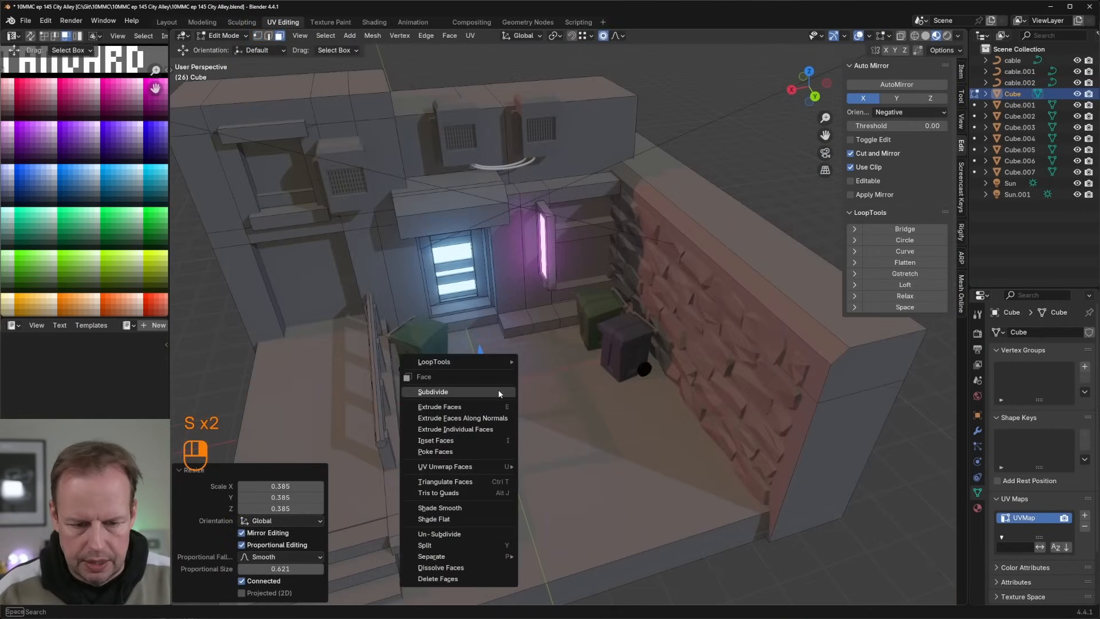
{"action": "key", "text": "Escape"}
{"action": "key", "text": "p"}
{"action": "left_click", "coordinate": [564, 358]}
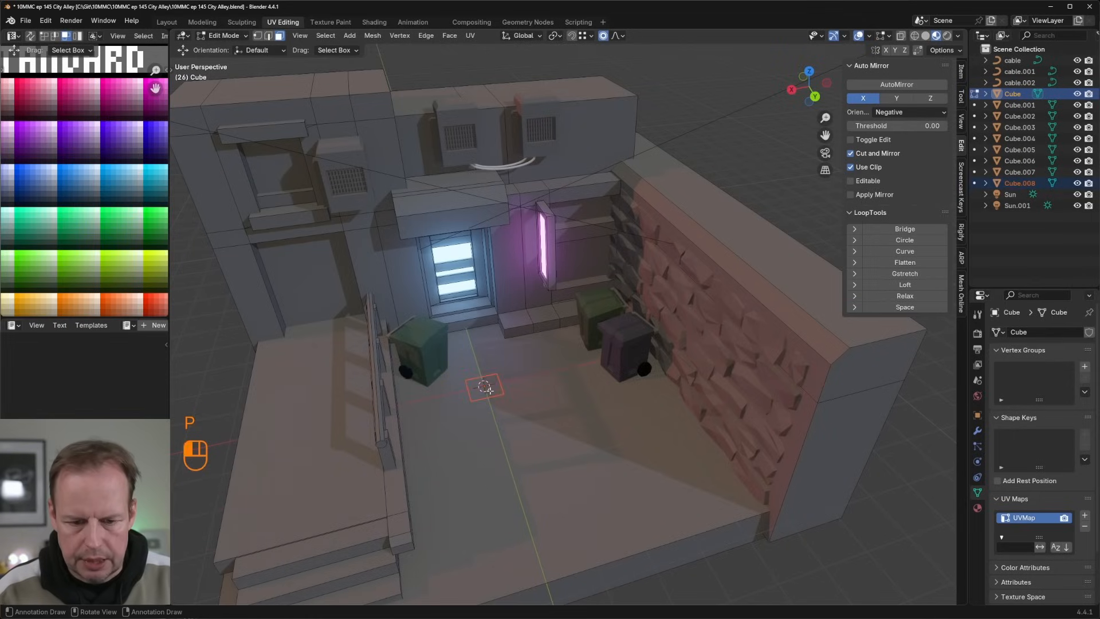
{"action": "key", "text": "Tab"}
{"action": "left_click", "coordinate": [497, 394]}
{"action": "right_click", "coordinate": [498, 394]}
{"action": "mouse_move", "coordinate": [497, 393]}
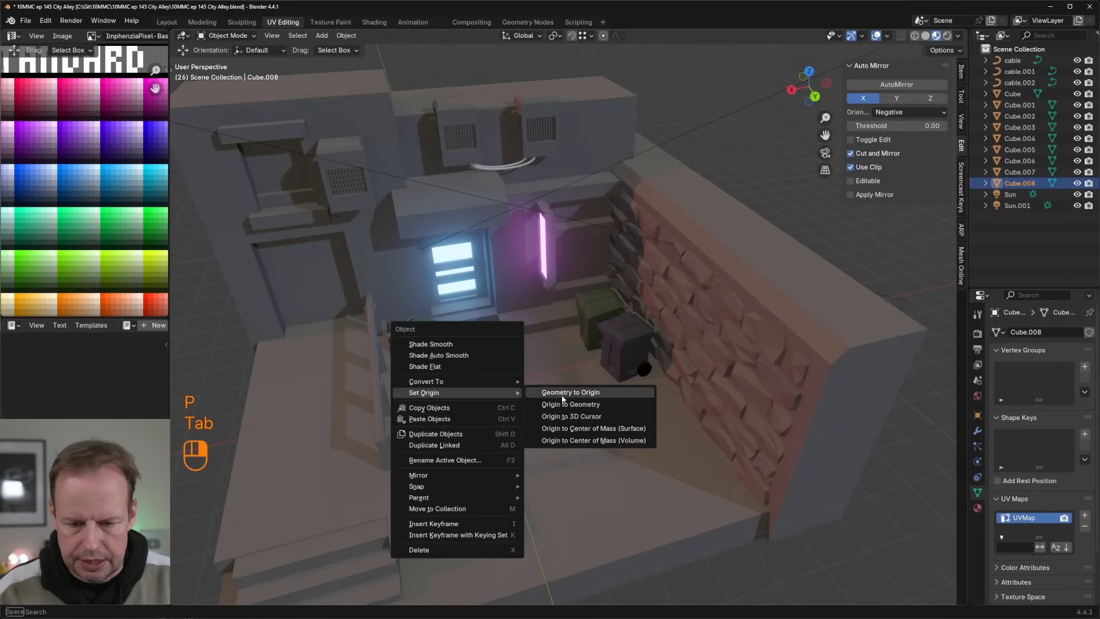
{"action": "left_click", "coordinate": [619, 433]}
Step: Extrude the small square face upward about 0.76 m to form a box
{"action": "left_click", "coordinate": [492, 391]}
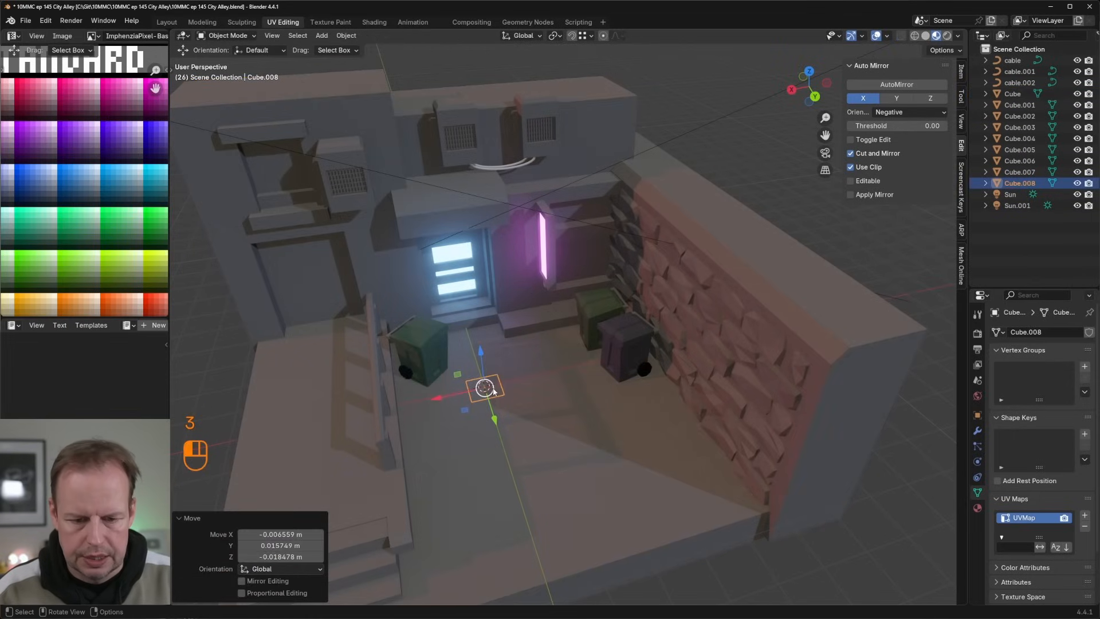
{"action": "key", "text": "ctrl+z"}
{"action": "key", "text": "Tab"}
{"action": "key", "text": "e"}
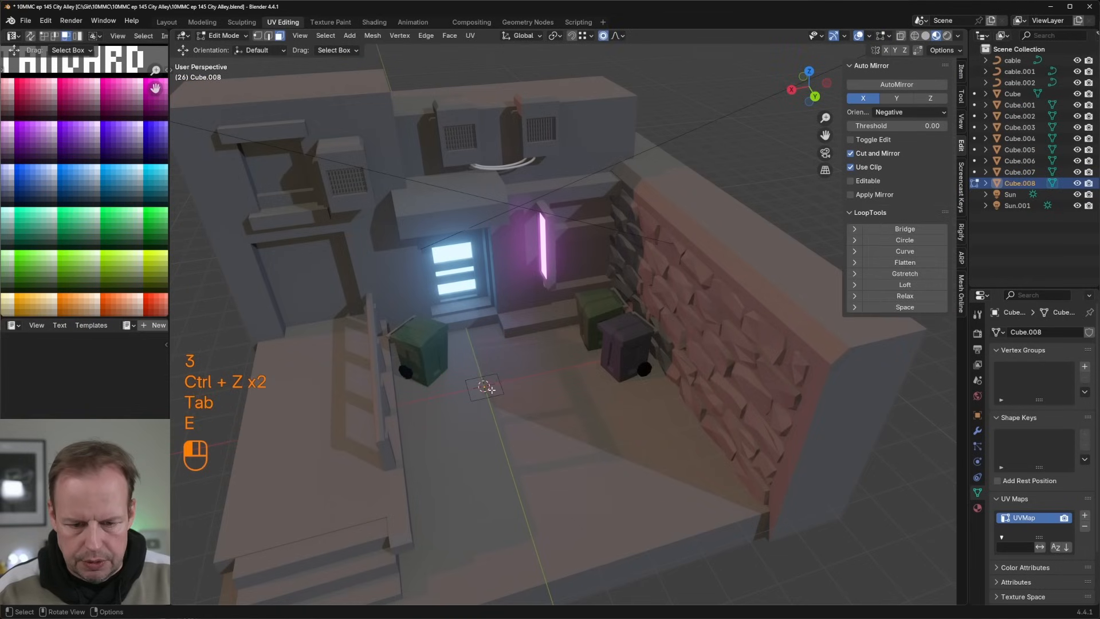
{"action": "key", "text": "e"}
{"action": "left_click", "coordinate": [505, 364]}
{"action": "middle_click_drag", "start_coordinate": [505, 365], "coordinate": [522, 357]}
{"action": "middle_click_drag", "start_coordinate": [523, 358], "coordinate": [548, 332], "text": "shift"}
{"action": "scroll", "coordinate": [537, 346], "scroll_direction": "up", "scroll_amount": 2}
{"action": "key", "text": "KP_Decimal"}
{"action": "scroll", "coordinate": [572, 344], "scroll_direction": "down", "scroll_amount": 5}
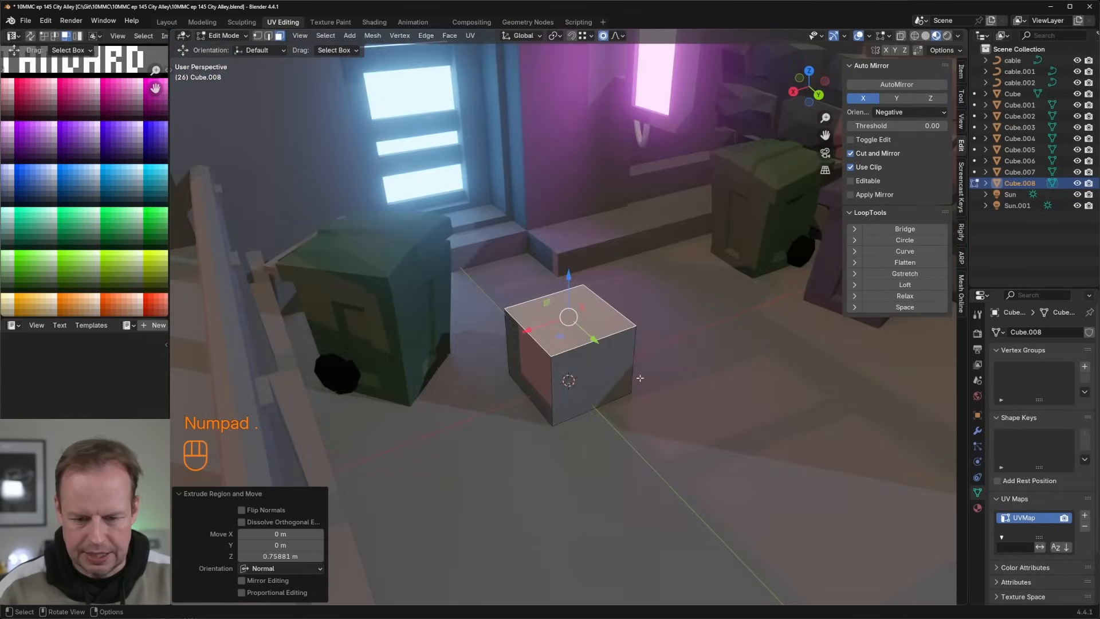
Step: Select the whole box and move its UVs onto an orange-brown swatch of the colour palette
{"action": "key", "text": "l"}
{"action": "scroll", "coordinate": [96, 150], "scroll_direction": "down", "scroll_amount": 3}
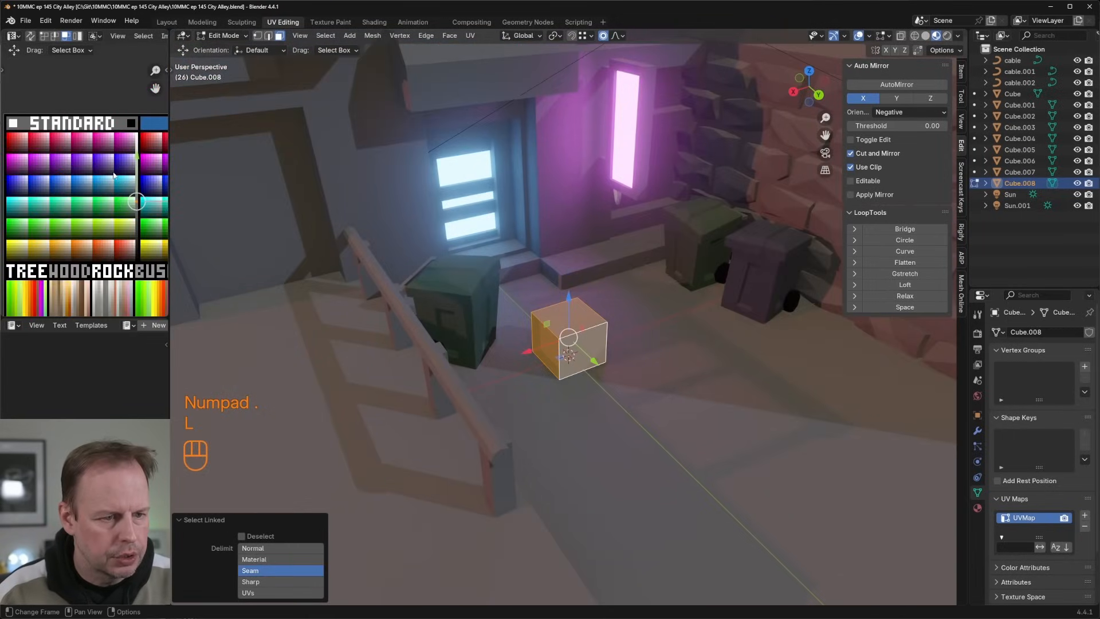
{"action": "key", "text": "g"}
{"action": "scroll", "coordinate": [86, 246], "scroll_direction": "up", "scroll_amount": 4}
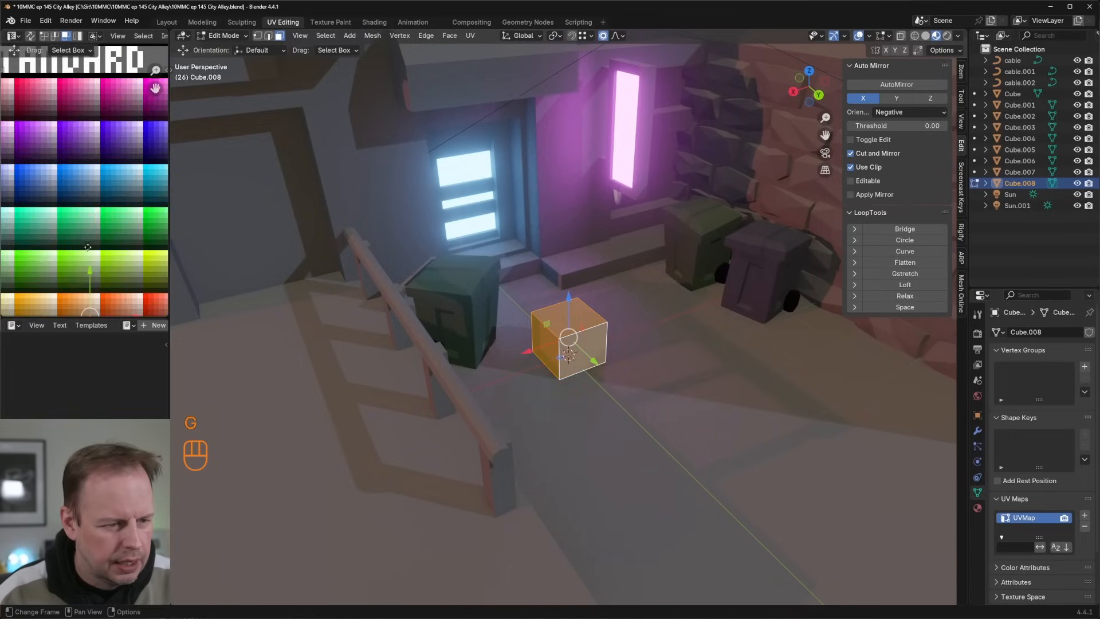
{"action": "key", "text": "g"}
{"action": "left_click", "coordinate": [123, 204]}
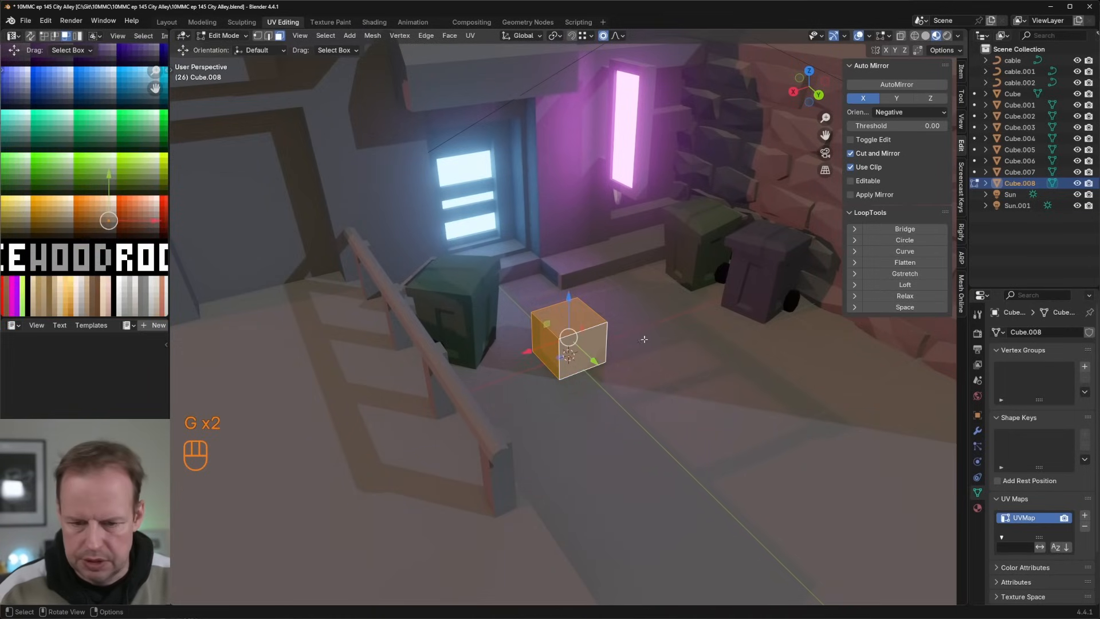
Step: Turn off proportional editing and move the whole box across the ground to the brick wall beside the purple bin
{"action": "key", "text": "Tab"}
{"action": "key", "text": "Tab"}
{"action": "key", "text": "l"}
{"action": "scroll", "coordinate": [569, 330], "scroll_direction": "down", "scroll_amount": 3}
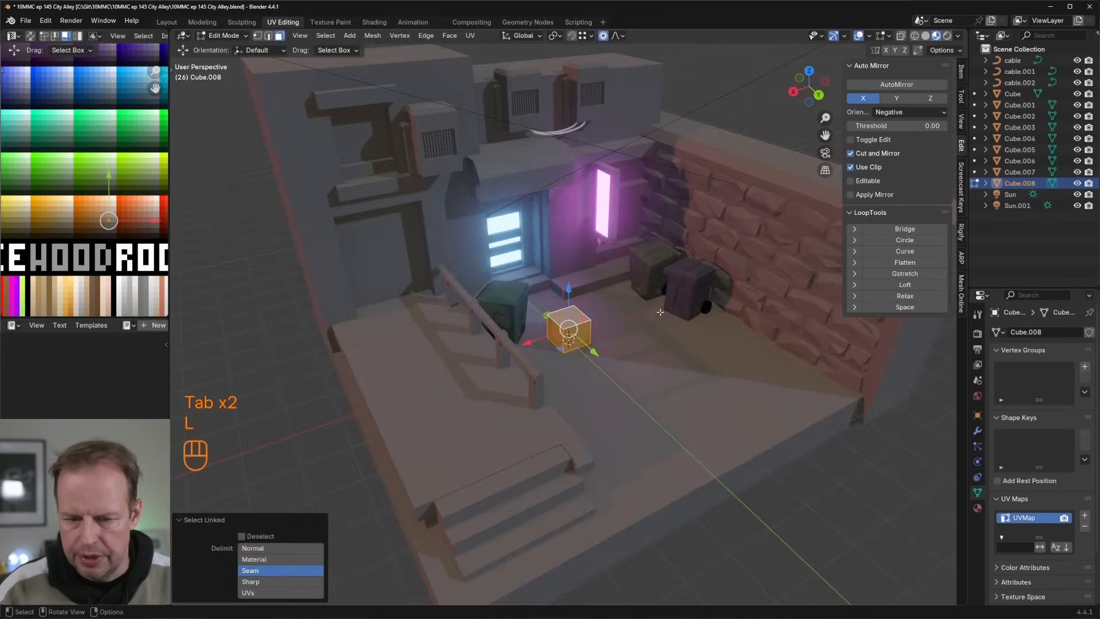
{"action": "scroll", "coordinate": [657, 314], "scroll_direction": "up", "scroll_amount": 2}
{"action": "middle_click_drag", "start_coordinate": [666, 310], "coordinate": [618, 275]}
{"action": "left_click_drag", "start_coordinate": [479, 300], "coordinate": [594, 318]}
{"action": "key", "text": "ctrl+z"}
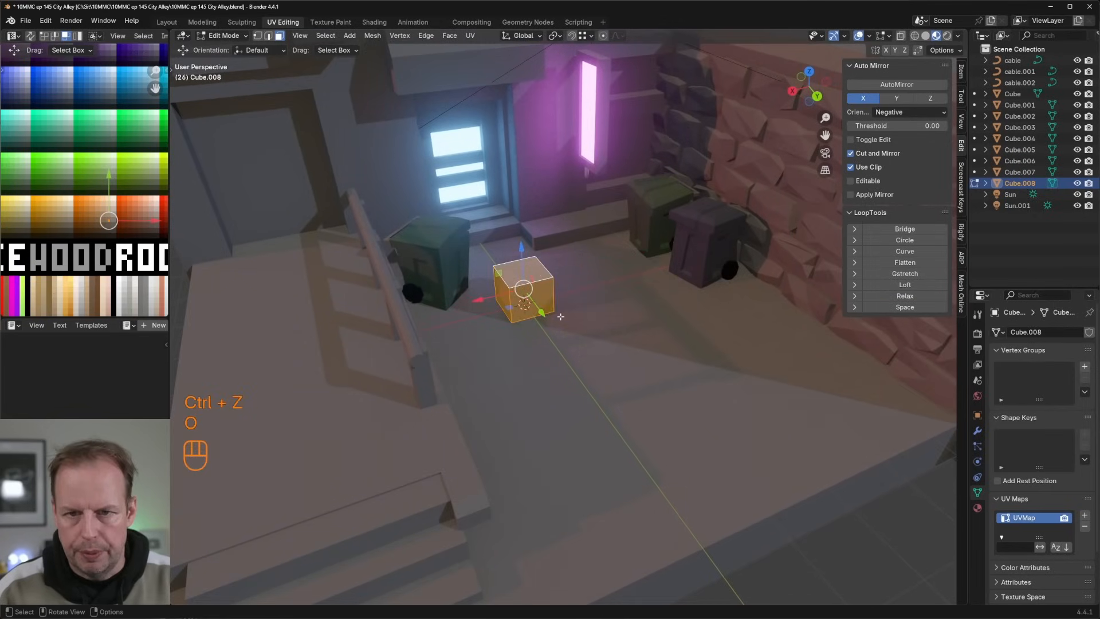
{"action": "left_click_drag", "start_coordinate": [509, 309], "coordinate": [743, 316]}
{"action": "middle_click_drag", "start_coordinate": [744, 317], "coordinate": [631, 303], "text": "shift"}
Step: Inset the box's upper face slightly and extrude it about 0.55 m downward to hollow out the box
{"action": "scroll", "coordinate": [631, 303], "scroll_direction": "up", "scroll_amount": 3}
{"action": "left_click", "coordinate": [662, 246]}
{"action": "middle_click_drag", "start_coordinate": [671, 253], "coordinate": [654, 284]}
{"action": "scroll", "coordinate": [648, 269], "scroll_direction": "down", "scroll_amount": 2}
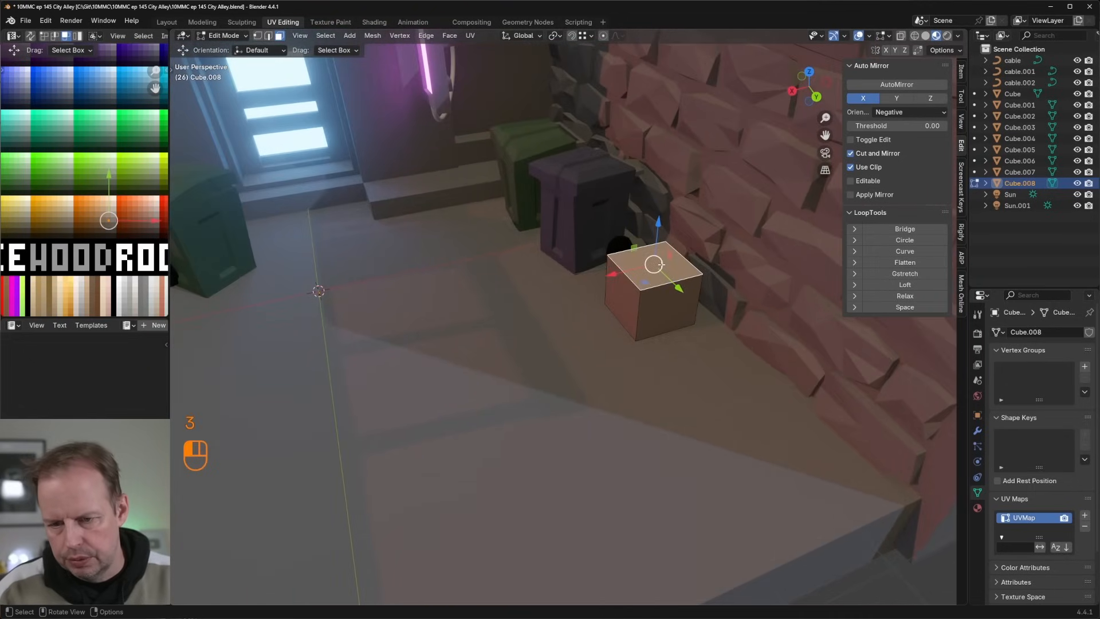
{"action": "key", "text": "i"}
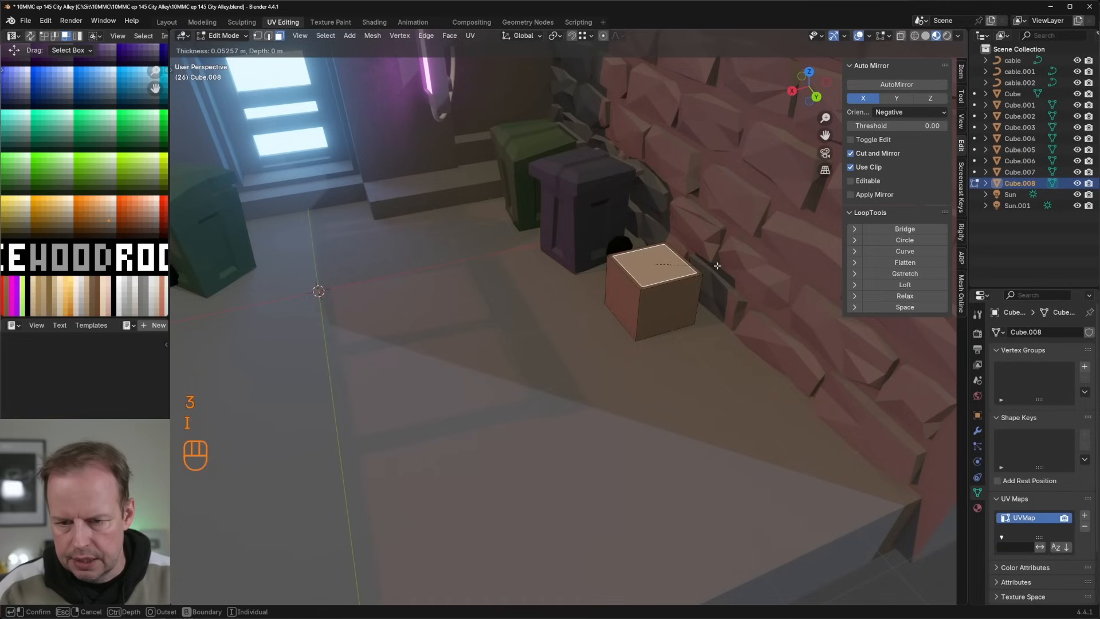
{"action": "left_click", "coordinate": [717, 266]}
{"action": "key", "text": "e"}
{"action": "left_click", "coordinate": [710, 305]}
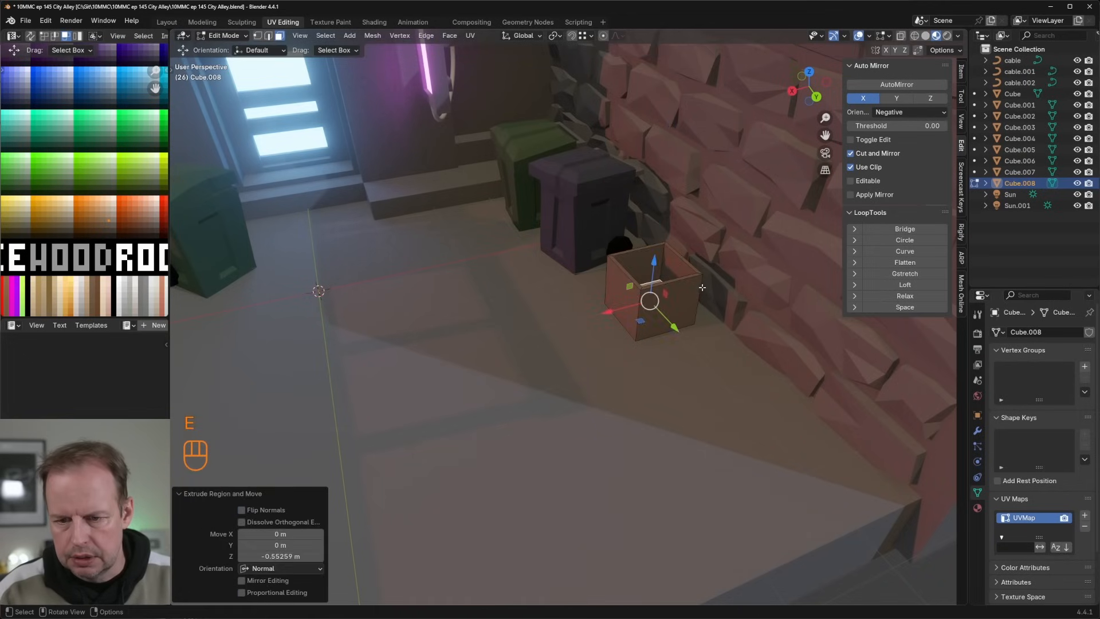
Step: Duplicate the box's outer side face, scale it to about 0.88 and its height to about 0.6, raise it, and extrude it about 0.066 m
{"action": "middle_click_drag", "start_coordinate": [709, 304], "coordinate": [707, 312]}
{"action": "left_click", "coordinate": [673, 270]}
{"action": "middle_click_drag", "start_coordinate": [673, 269], "coordinate": [738, 308]}
{"action": "key", "text": "shift+d"}
{"action": "right_click", "coordinate": [743, 303]}
{"action": "key", "text": "s"}
{"action": "left_click", "coordinate": [734, 305]}
{"action": "key", "text": "s"}
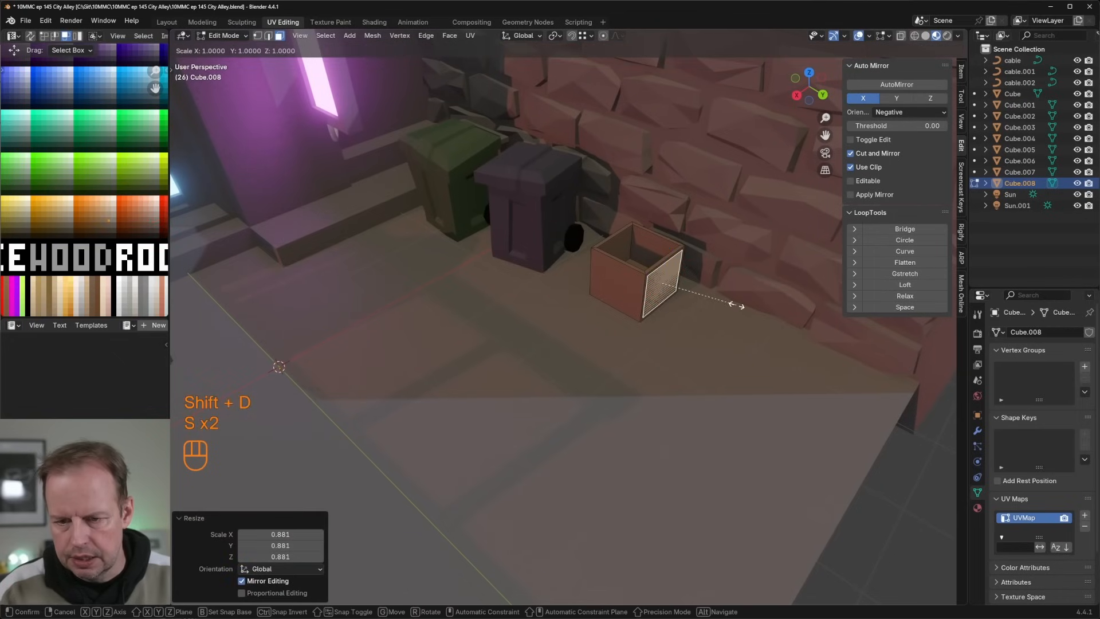
{"action": "key", "text": "z"}
{"action": "left_click", "coordinate": [700, 312]}
{"action": "key", "text": "e"}
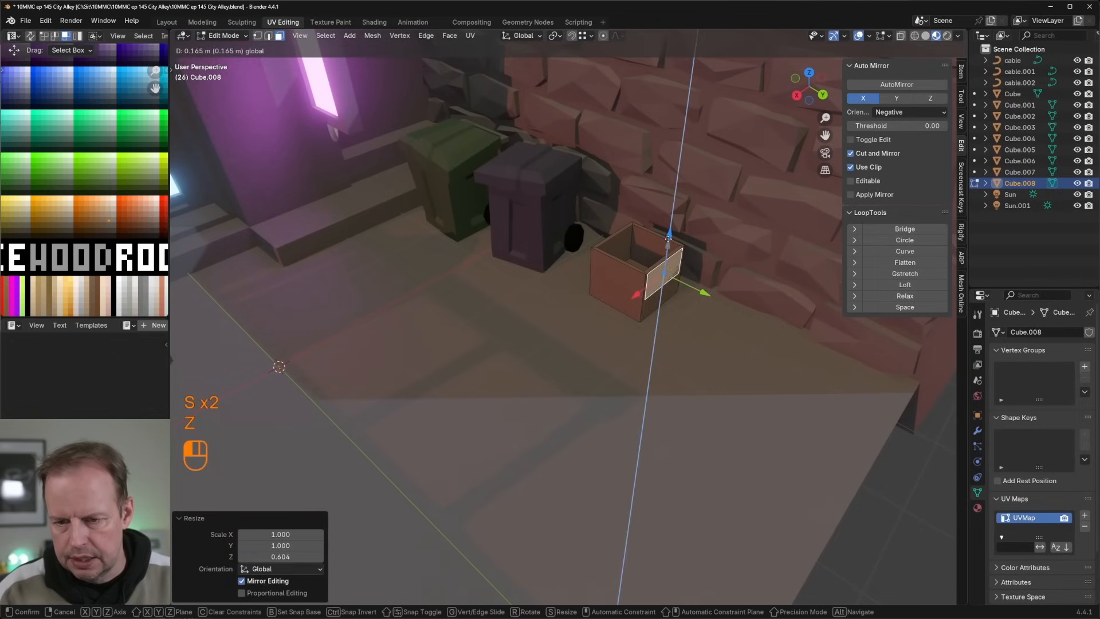
{"action": "left_click", "coordinate": [712, 301]}
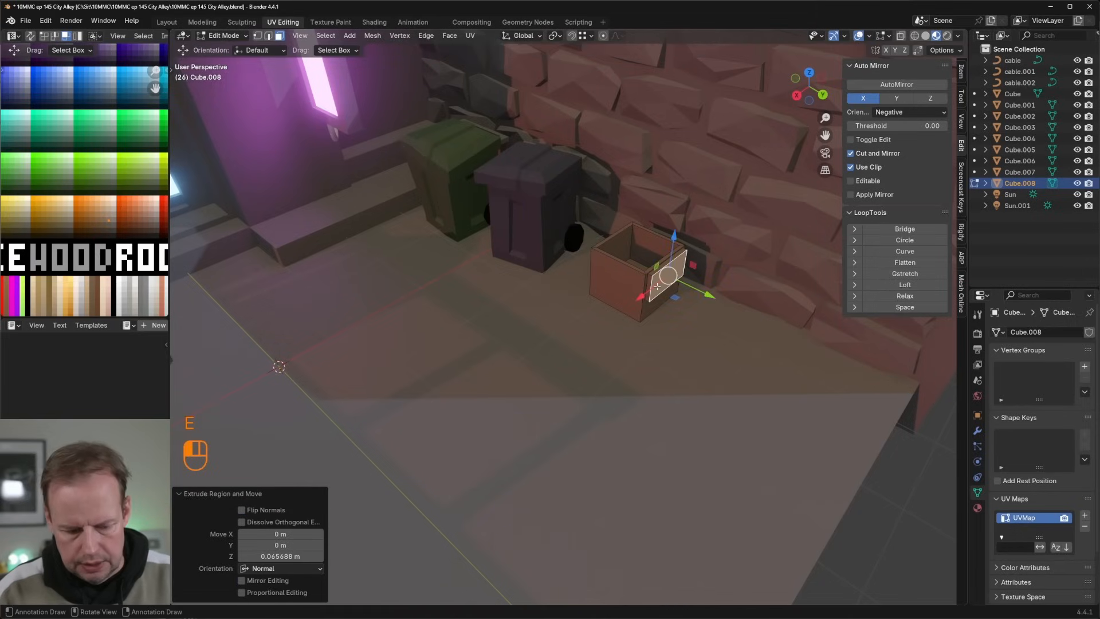
Step: Select the whole flap and tilt it outward from the box by rotating it around the X axis
{"action": "key", "text": "l"}
{"action": "key", "text": "r"}
{"action": "key", "text": "x"}
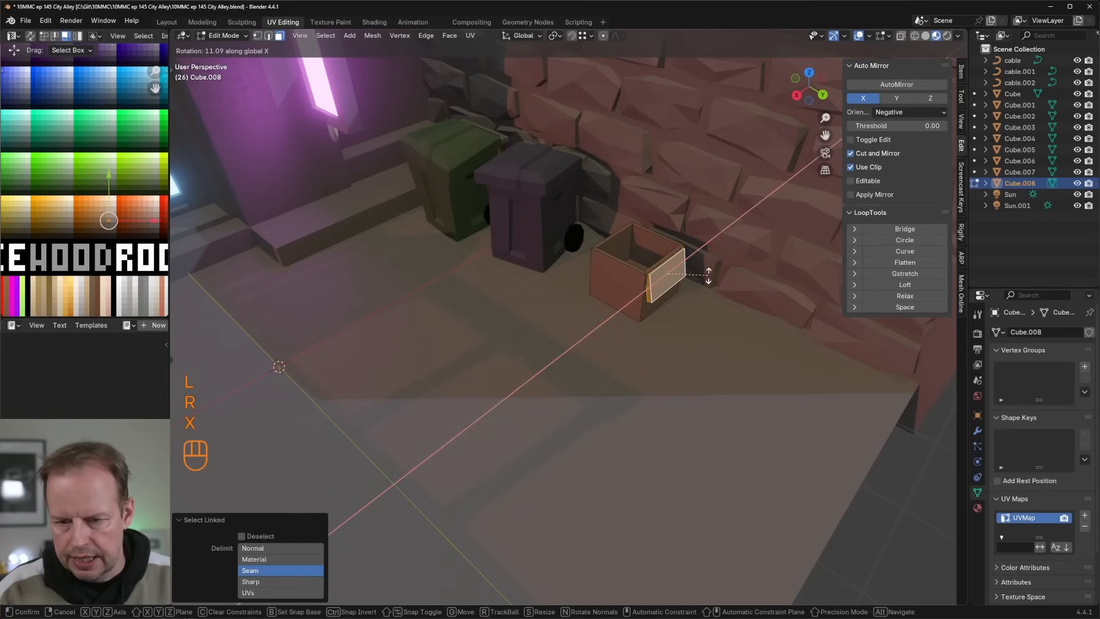
{"action": "left_click", "coordinate": [706, 272]}
{"action": "middle_click_drag", "start_coordinate": [706, 271], "coordinate": [721, 277]}
Step: Duplicate the flap, move the copy along Y to the opposite side of the box, and rotate it around X to hang outward
{"action": "key", "text": "shift+d"}
{"action": "right_click", "coordinate": [716, 279]}
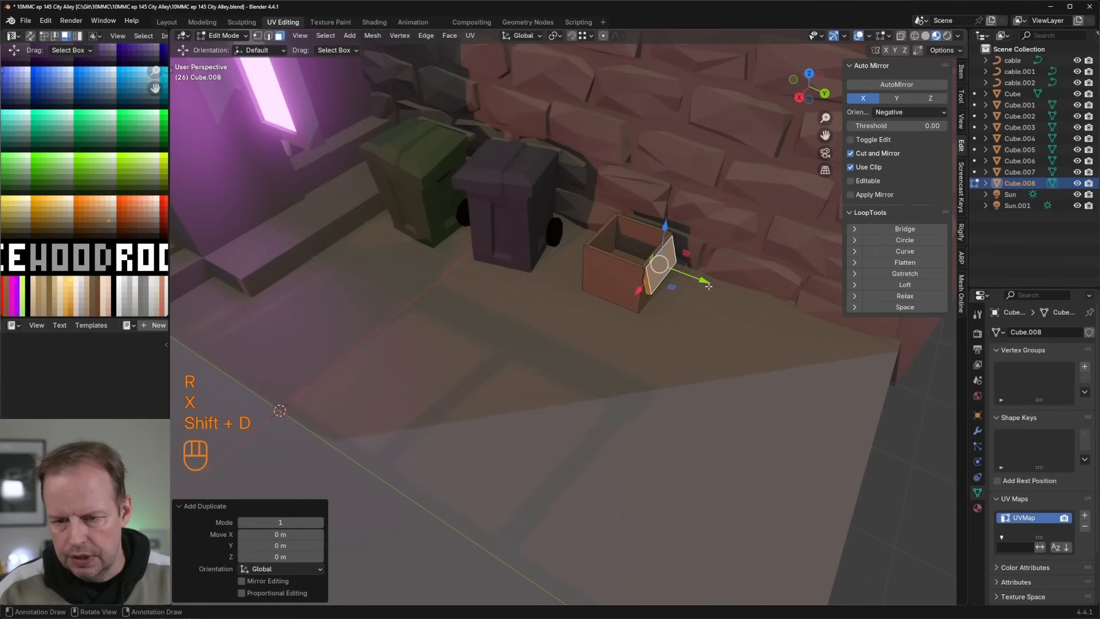
{"action": "left_click_drag", "start_coordinate": [714, 280], "coordinate": [638, 258]}
{"action": "key", "text": "r"}
{"action": "key", "text": "x"}
{"action": "left_click", "coordinate": [663, 325]}
{"action": "mouse_move", "coordinate": [638, 258]}
{"action": "middle_mouse_down"}
{"action": "mouse_move", "coordinate": [676, 298]}
{"action": "mouse_move", "coordinate": [711, 255]}
{"action": "mouse_move", "coordinate": [651, 255]}
{"action": "middle_mouse_up"}
Step: Add two loop cuts to the first flap and two crossing single loop cuts to the second flap, one of them centred
{"action": "key", "text": "ctrl+r"}
{"action": "left_click", "coordinate": [680, 302]}
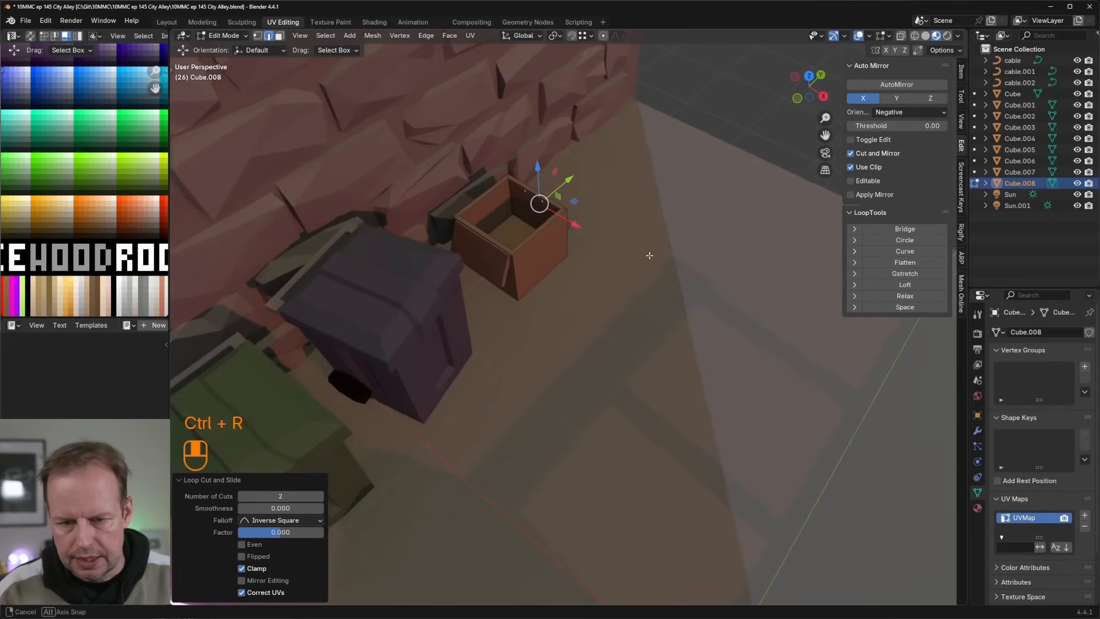
{"action": "key", "text": "ctrl+r"}
{"action": "left_click", "coordinate": [476, 247]}
{"action": "key", "text": "ctrl+r"}
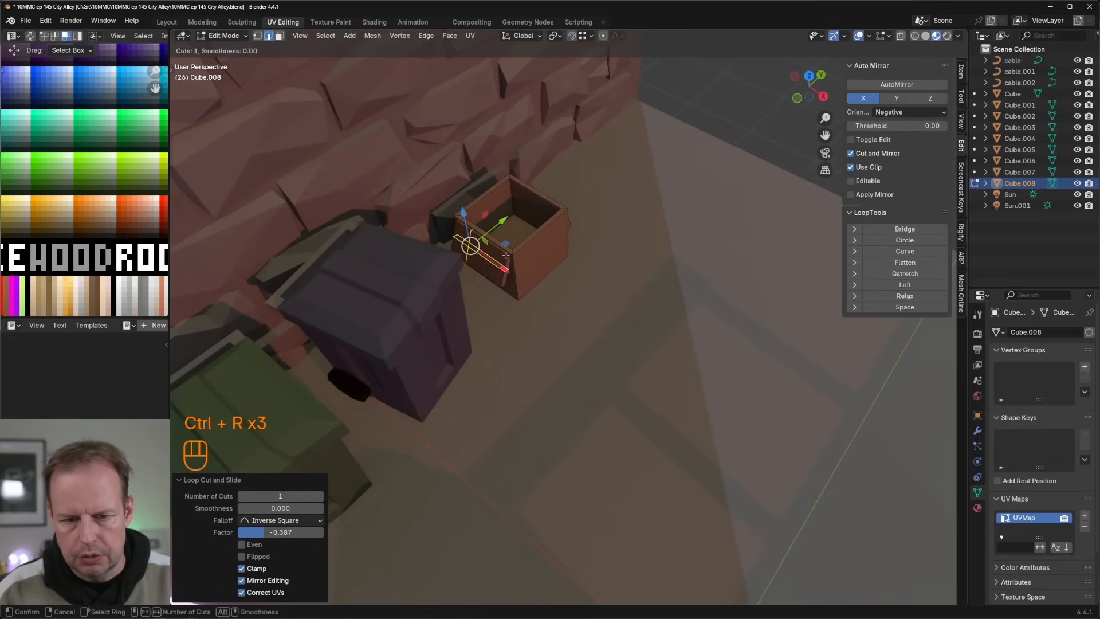
{"action": "left_click", "coordinate": [491, 252]}
{"action": "right_click", "coordinate": [500, 255]}
Step: Add three evenly spaced vertical loop cuts across the box's walls and floor
{"action": "key", "text": "ctrl+r"}
{"action": "scroll", "coordinate": [536, 240], "scroll_direction": "up", "scroll_amount": 3}
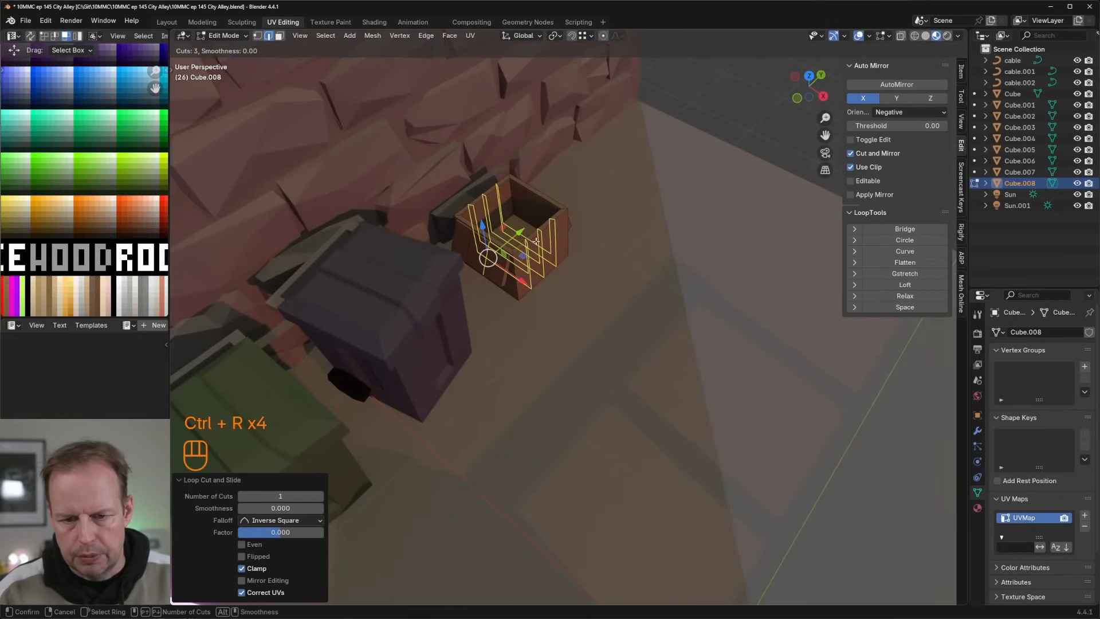
{"action": "left_click", "coordinate": [537, 236]}
{"action": "right_click", "coordinate": [539, 235]}
Step: Move a vertex on the box's rim about 0.06 m outward and down with proportional editing on, so the wall bends
{"action": "key", "text": "3"}
{"action": "key", "text": "2"}
{"action": "key", "text": "1"}
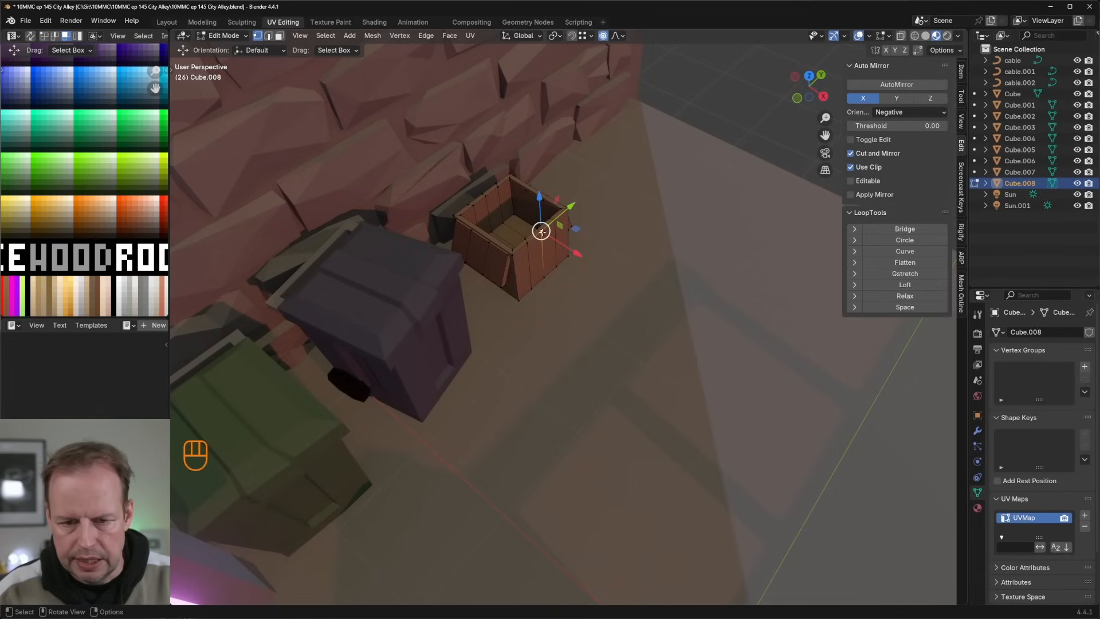
{"action": "key", "text": "g"}
{"action": "key", "text": "Escape"}
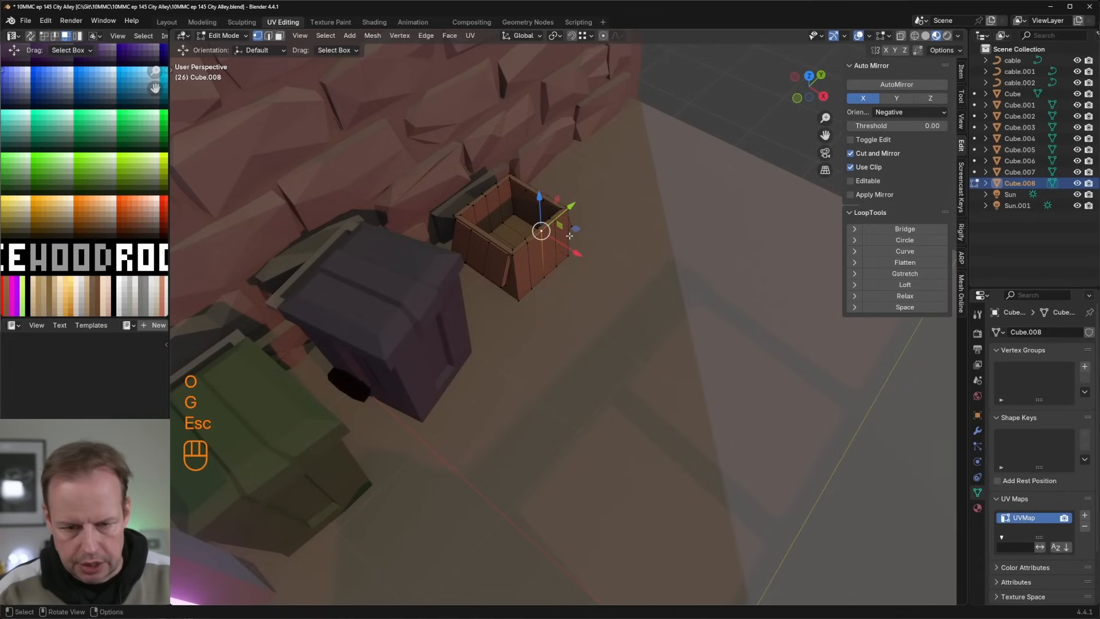
{"action": "key", "text": "g"}
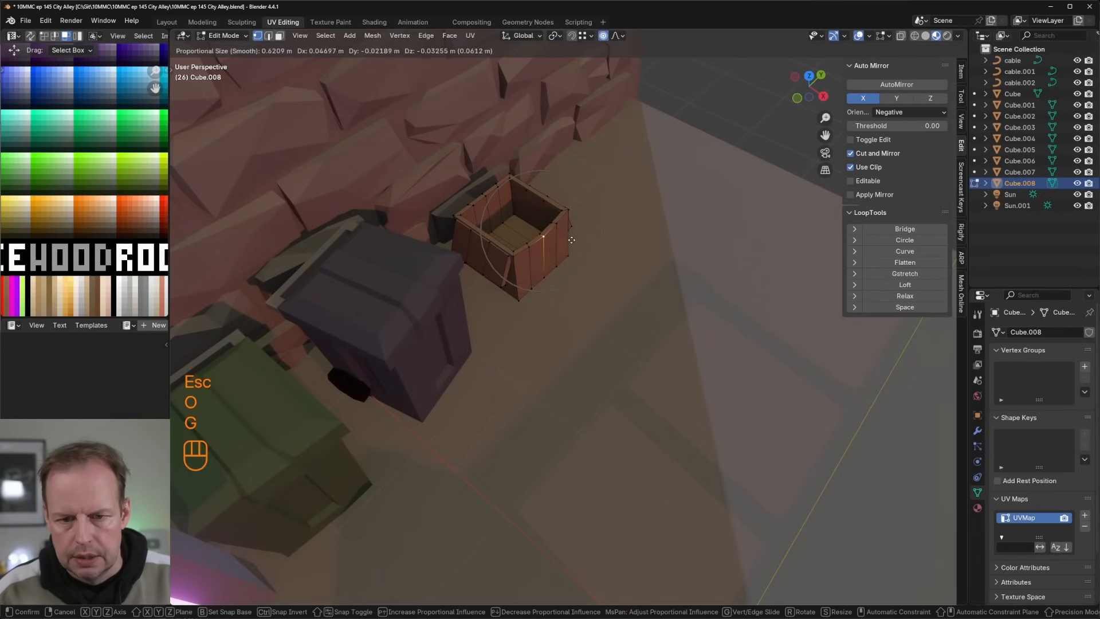
{"action": "left_click", "coordinate": [571, 239]}
Step: Add another set of three evenly spaced loop cuts to the box, near the flap beside the purple bin
{"action": "middle_click_drag", "start_coordinate": [571, 240], "coordinate": [559, 234]}
{"action": "key", "text": "ctrl+r"}
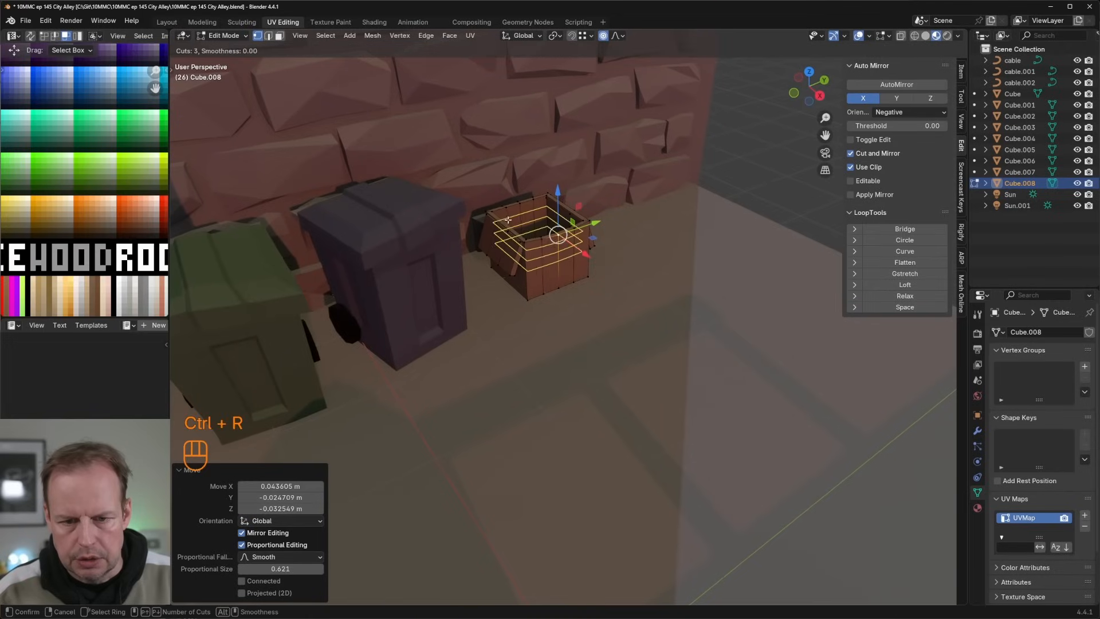
{"action": "left_click", "coordinate": [513, 223]}
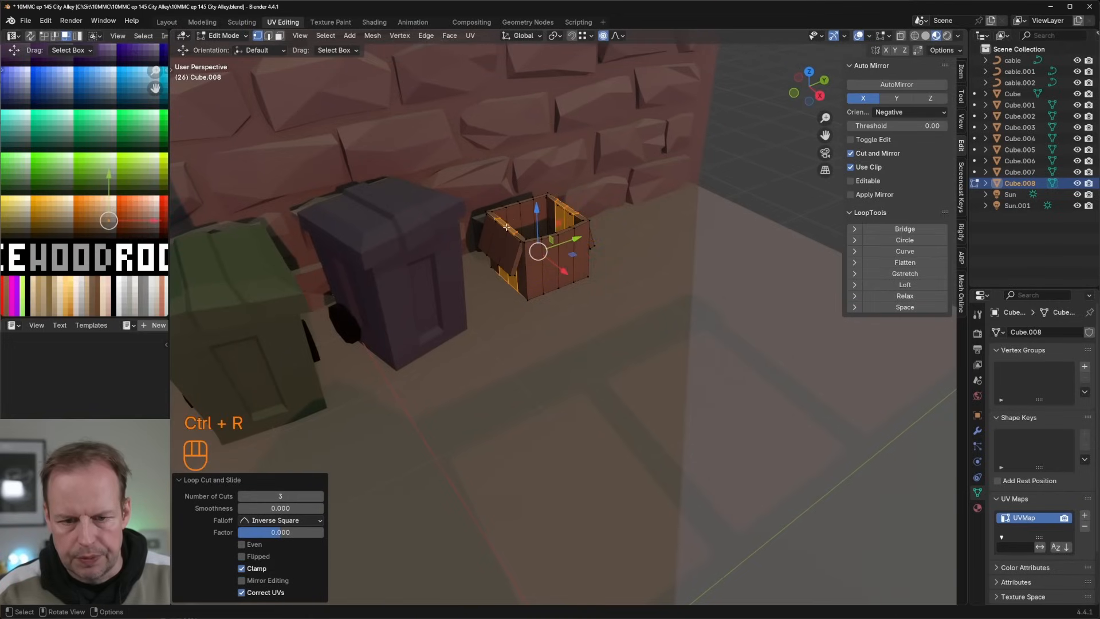
Step: Push rim vertices on the box side facing the purple bin outward and down with proportional editing
{"action": "left_click", "coordinate": [508, 224]}
{"action": "key", "text": "f"}
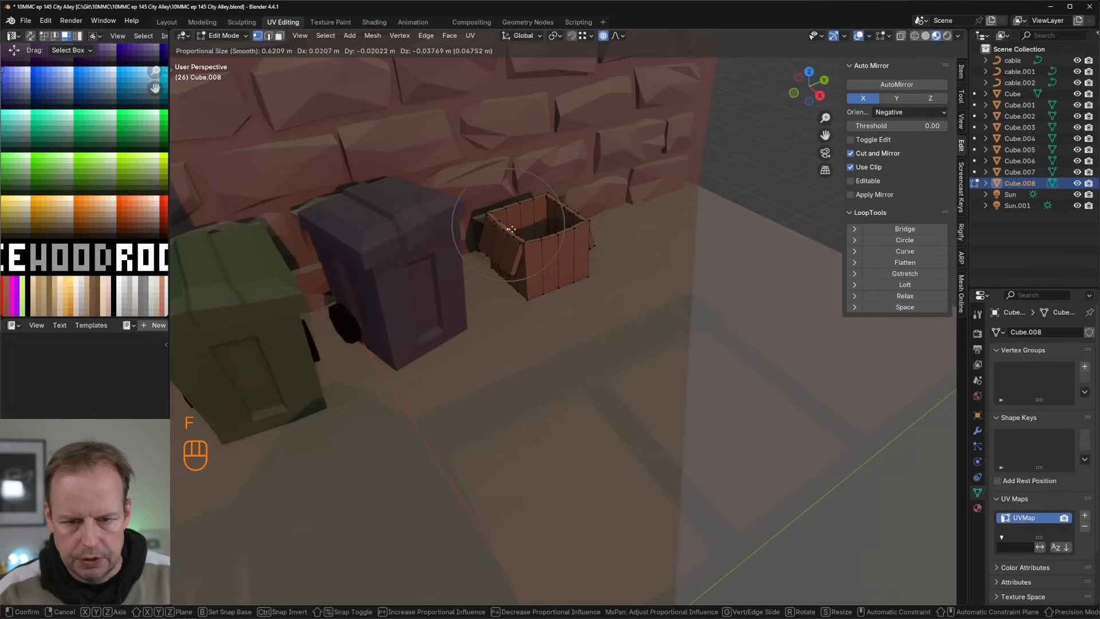
{"action": "left_click", "coordinate": [507, 228]}
{"action": "key", "text": "f"}
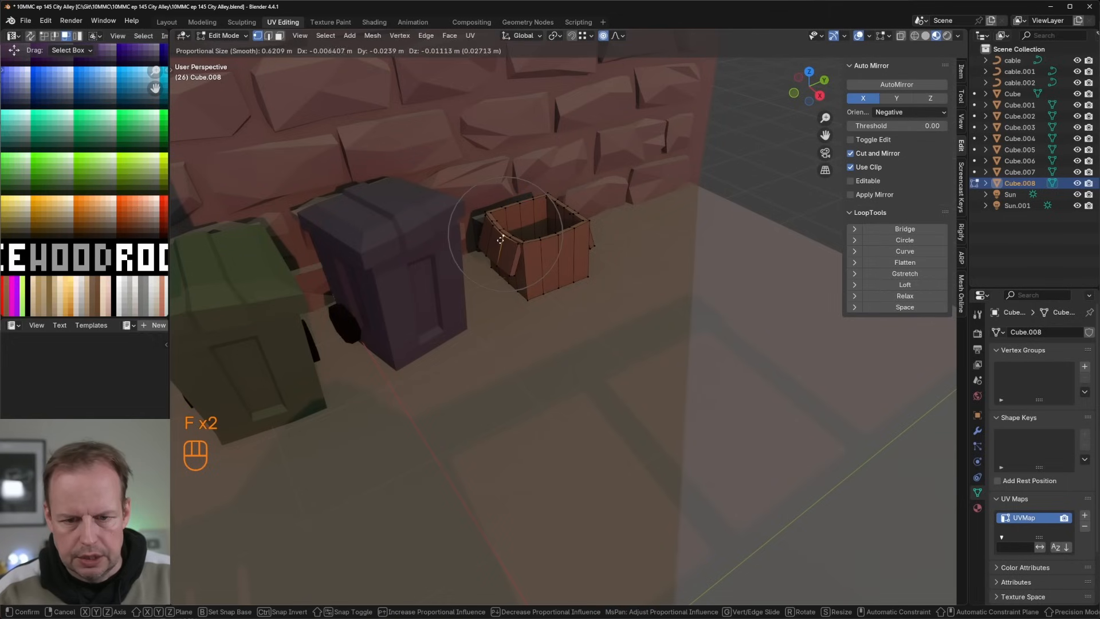
{"action": "left_click", "coordinate": [501, 239]}
Step: Bend the box's opposite rim by moving two of its vertices about 0.07 to 0.09 m outward and down
{"action": "middle_click_drag", "start_coordinate": [501, 240], "coordinate": [626, 234]}
{"action": "key", "text": "f"}
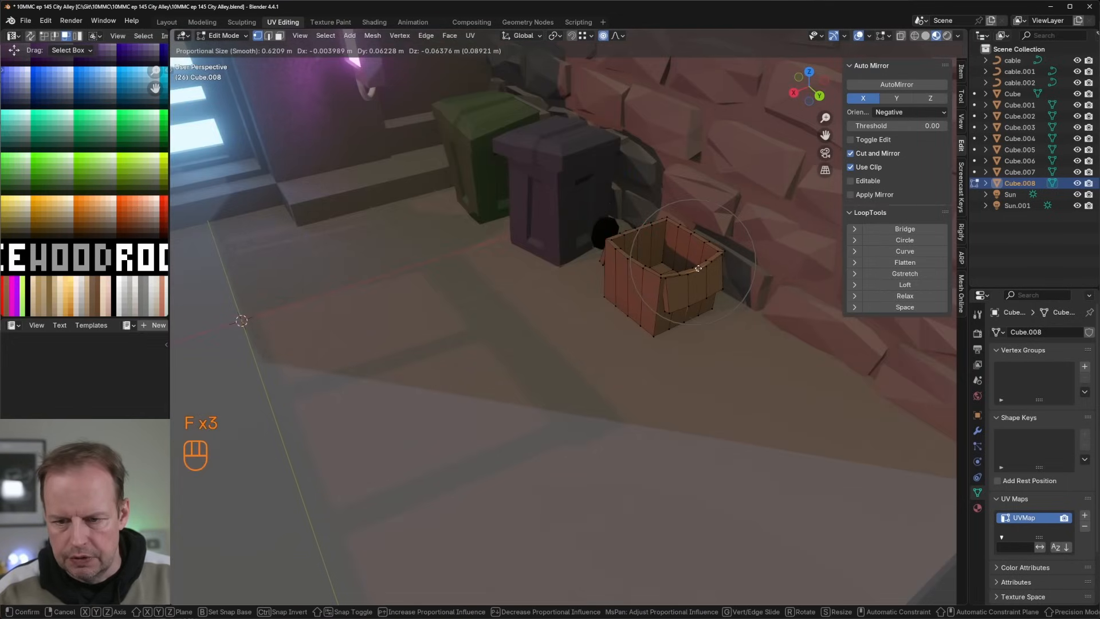
{"action": "left_click", "coordinate": [699, 269]}
{"action": "key", "text": "f"}
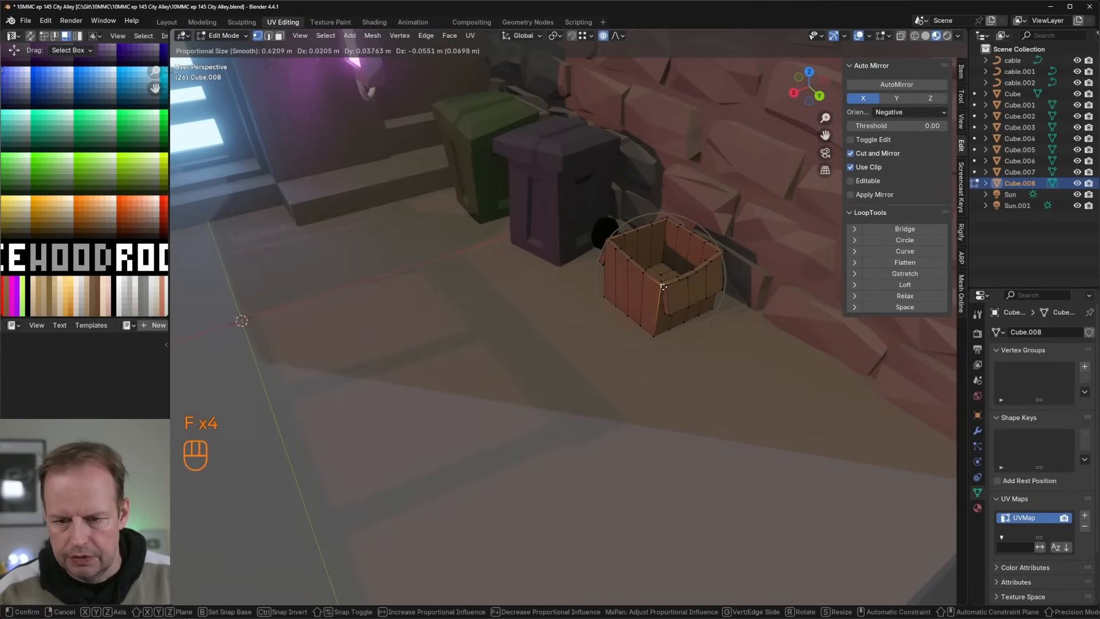
{"action": "left_click", "coordinate": [663, 286]}
Step: Move the brick-wall-side rim vertex about 0.1 m inward with a 0.386 m proportional size, and shift a front rim vertex
{"action": "mouse_move", "coordinate": [664, 286]}
{"action": "middle_mouse_down"}
{"action": "mouse_move", "coordinate": [653, 309]}
{"action": "mouse_move", "coordinate": [656, 298]}
{"action": "middle_mouse_up"}
{"action": "left_click", "coordinate": [642, 285]}
{"action": "key", "text": "f"}
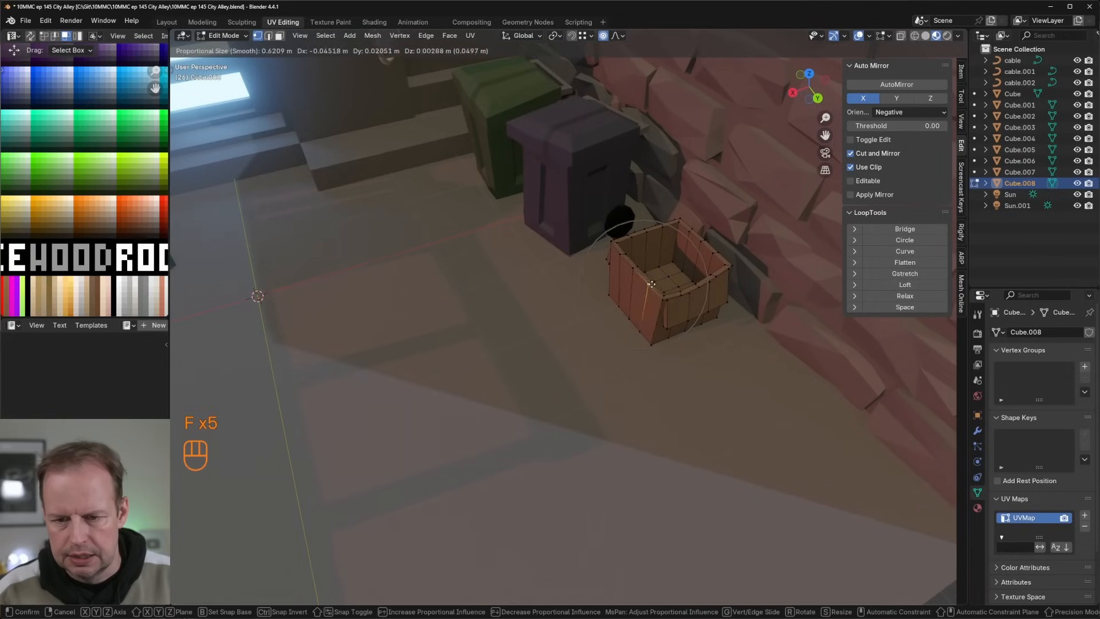
{"action": "right_click", "coordinate": [651, 283]}
{"action": "left_click", "coordinate": [712, 245]}
{"action": "key", "text": "f"}
{"action": "left_click", "coordinate": [695, 247]}
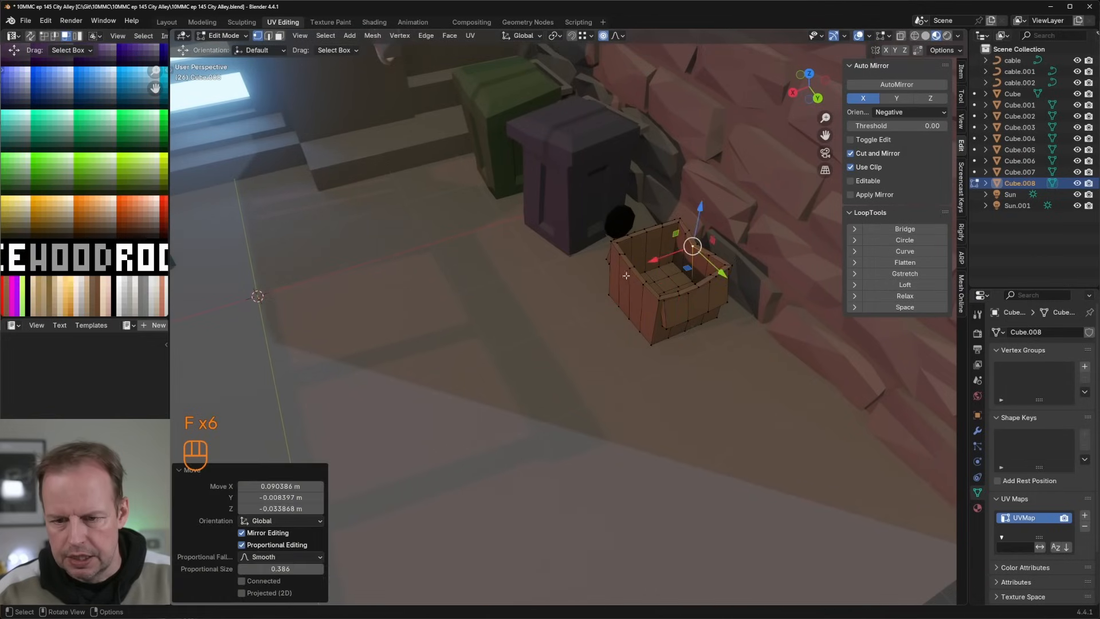
{"action": "left_click", "coordinate": [630, 269]}
{"action": "key", "text": "f"}
{"action": "left_click", "coordinate": [640, 275]}
Step: Set the cardboard box's origin to its center of mass (surface)
{"action": "scroll", "coordinate": [663, 269], "scroll_direction": "down", "scroll_amount": 3}
{"action": "key", "text": "Tab"}
{"action": "key", "text": "Tab"}
{"action": "middle_click_drag", "start_coordinate": [664, 269], "coordinate": [613, 282]}
{"action": "key", "text": "l"}
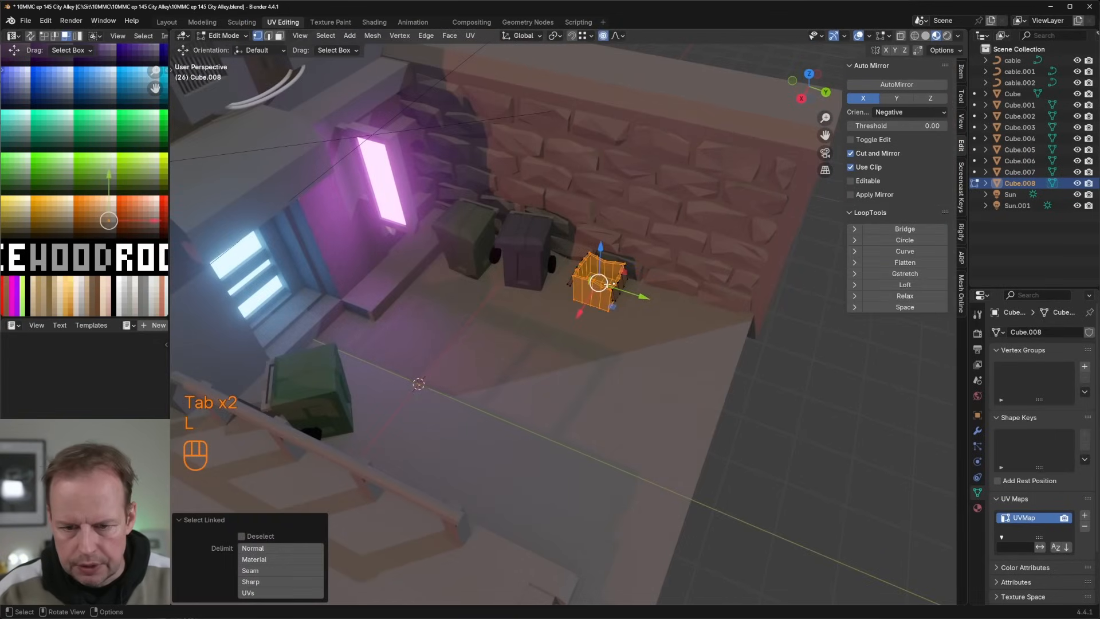
{"action": "key", "text": "Tab"}
{"action": "key", "text": "Tab"}
{"action": "key", "text": "Tab"}
{"action": "right_click", "coordinate": [602, 287]}
{"action": "mouse_move", "coordinate": [604, 287]}
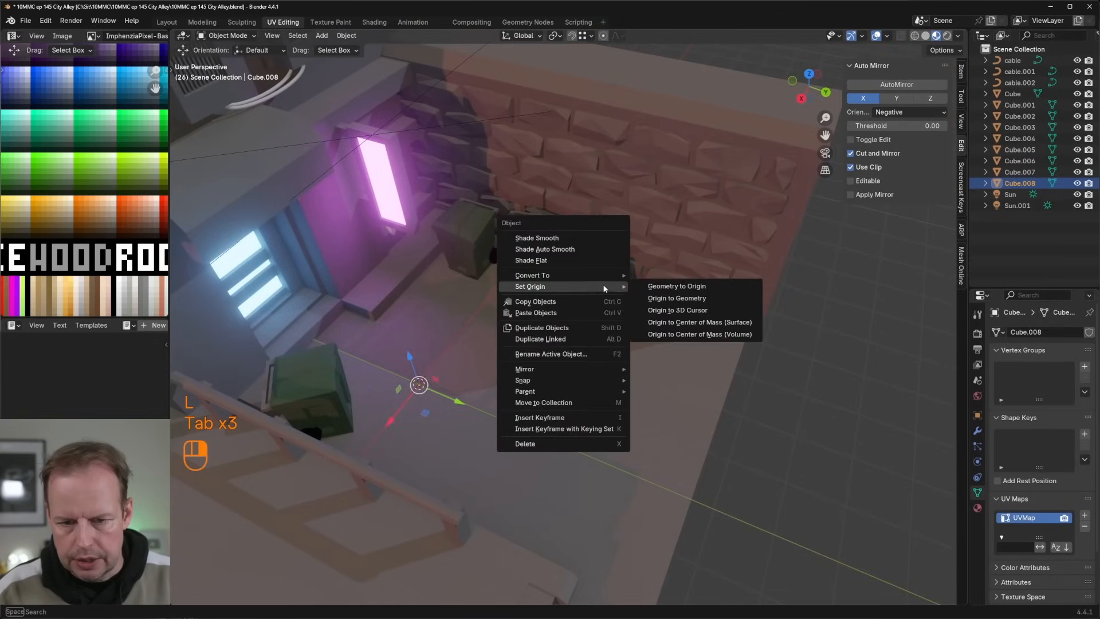
{"action": "left_click", "coordinate": [702, 321]}
Step: Duplicate the box, move the copy about 1.28 m along Y and rotate it about 33° around Z
{"action": "scroll", "coordinate": [709, 312], "scroll_direction": "down", "scroll_amount": 3}
{"action": "middle_click_drag", "start_coordinate": [695, 297], "coordinate": [667, 293]}
{"action": "scroll", "coordinate": [676, 297], "scroll_direction": "up", "scroll_amount": 4}
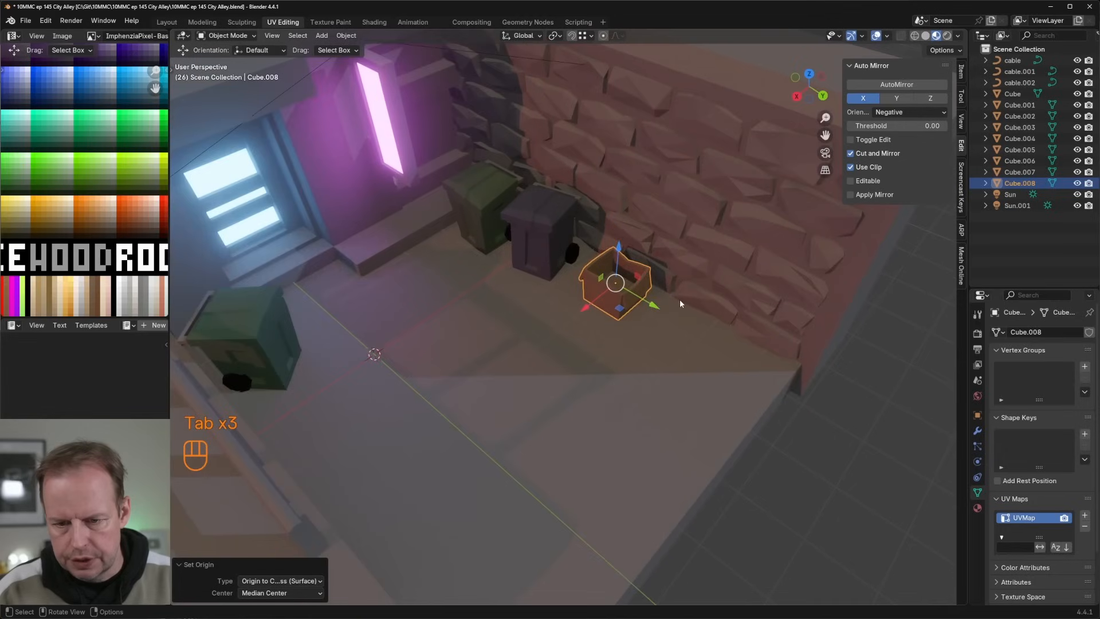
{"action": "scroll", "coordinate": [680, 301], "scroll_direction": "down", "scroll_amount": 3}
{"action": "key", "text": "shift+d"}
{"action": "right_click", "coordinate": [703, 329]}
{"action": "left_click_drag", "start_coordinate": [632, 319], "coordinate": [664, 338]}
{"action": "key", "text": "r"}
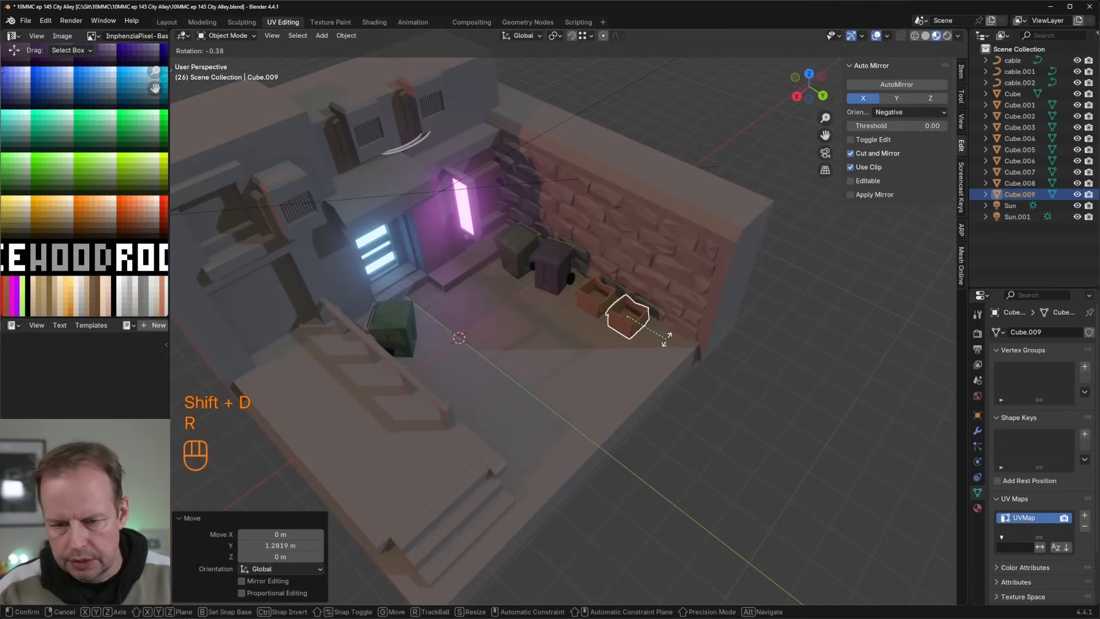
{"action": "key", "text": "z"}
{"action": "left_click", "coordinate": [658, 315]}
{"action": "middle_click_drag", "start_coordinate": [658, 315], "coordinate": [629, 314]}
Step: Reshape the second box by moving two of its edges with proportional editing
{"action": "scroll", "coordinate": [706, 284], "scroll_direction": "up", "scroll_amount": 4}
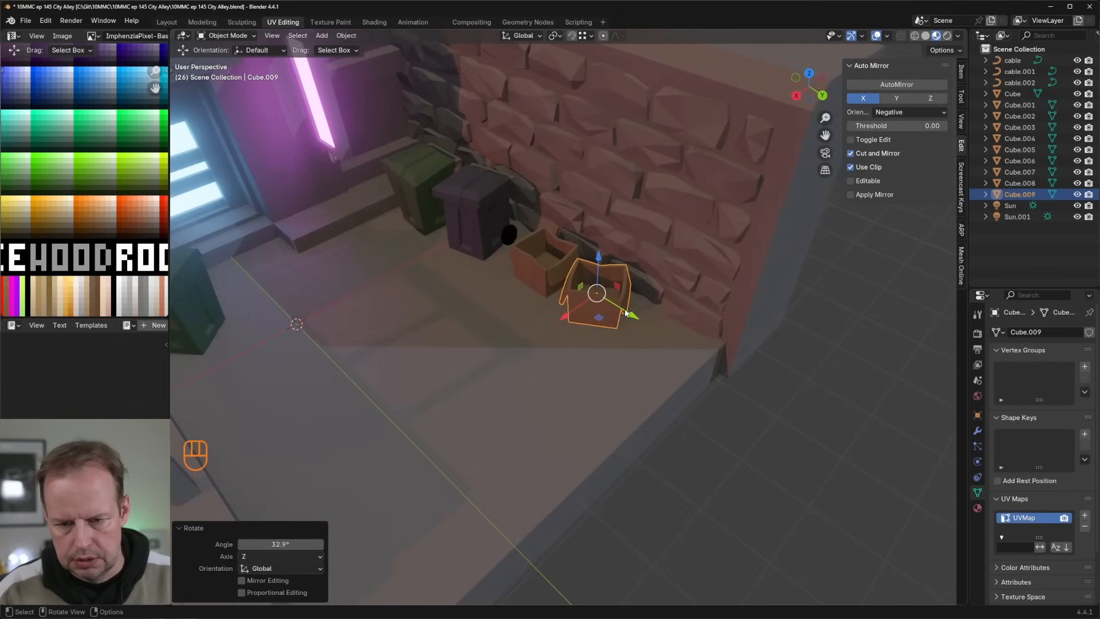
{"action": "mouse_move", "coordinate": [626, 314]}
{"action": "left_mouse_down"}
{"action": "mouse_move", "coordinate": [613, 306]}
{"action": "mouse_move", "coordinate": [625, 311]}
{"action": "left_mouse_up"}
{"action": "middle_click_drag", "start_coordinate": [624, 311], "coordinate": [684, 283]}
{"action": "key", "text": "Tab"}
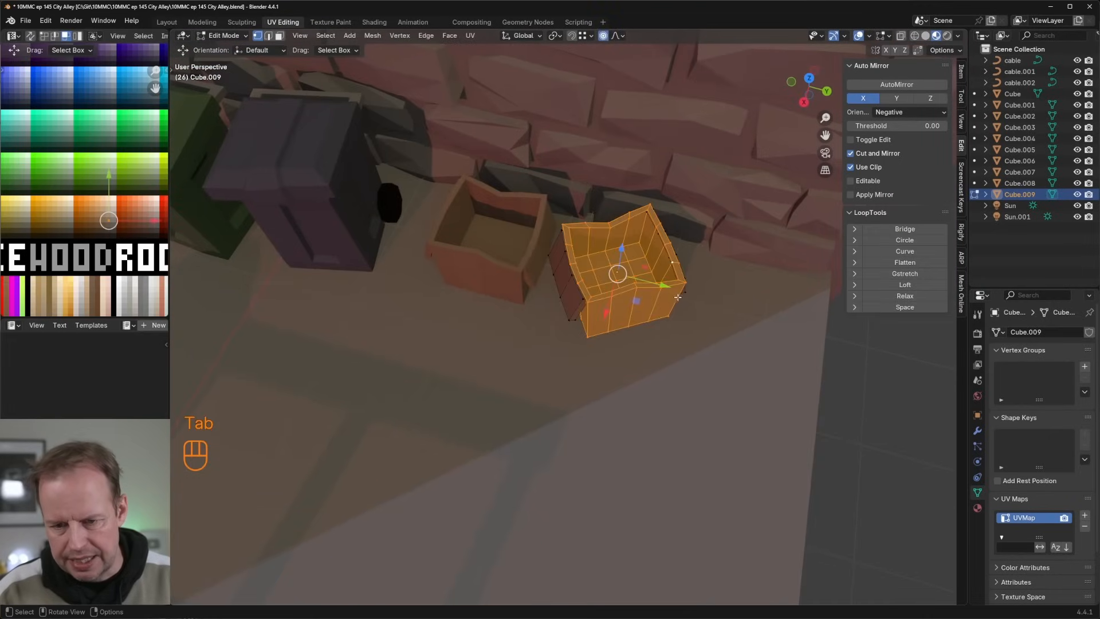
{"action": "middle_click_drag", "start_coordinate": [616, 269], "coordinate": [571, 271]}
{"action": "key", "text": "2"}
{"action": "key", "text": "g"}
{"action": "left_click", "coordinate": [631, 290]}
{"action": "key", "text": "2"}
{"action": "left_click", "coordinate": [598, 255]}
{"action": "key", "text": "g"}
{"action": "left_click", "coordinate": [636, 286]}
Step: Shift an edge and a vertex on the second box's side facing the first box
{"action": "left_click", "coordinate": [569, 238]}
{"action": "key", "text": "g"}
{"action": "left_click", "coordinate": [583, 245]}
{"action": "key", "text": "1"}
{"action": "key", "text": "g"}
{"action": "left_click", "coordinate": [579, 248]}
Step: Add a centred horizontal loop cut around the second box's walls and move a vertex on the wall
{"action": "key", "text": "ctrl+r"}
{"action": "left_click", "coordinate": [619, 277]}
{"action": "right_click", "coordinate": [618, 277]}
{"action": "left_click", "coordinate": [580, 279]}
{"action": "key", "text": "g"}
{"action": "left_click", "coordinate": [590, 273]}
Step: Dent the second box's front wall by moving a vertex about 0.07 m, and adjust a vertex near its rim
{"action": "left_click", "coordinate": [649, 271]}
{"action": "key", "text": "g"}
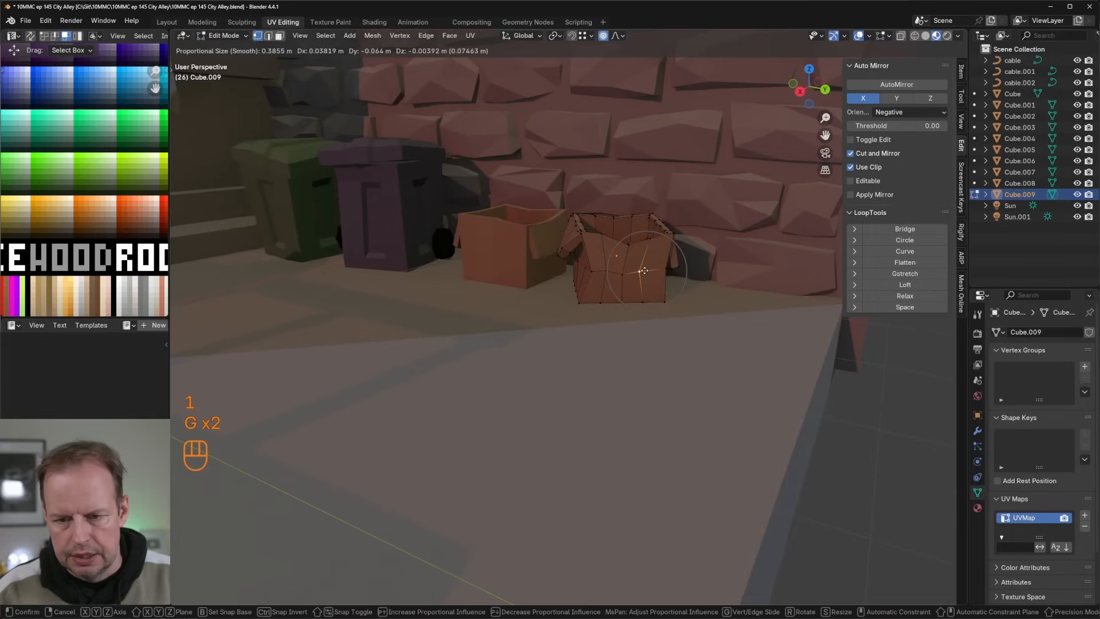
{"action": "left_click", "coordinate": [644, 270]}
{"action": "key", "text": "g"}
{"action": "left_click", "coordinate": [644, 263]}
{"action": "middle_click_drag", "start_coordinate": [644, 263], "coordinate": [635, 225]}
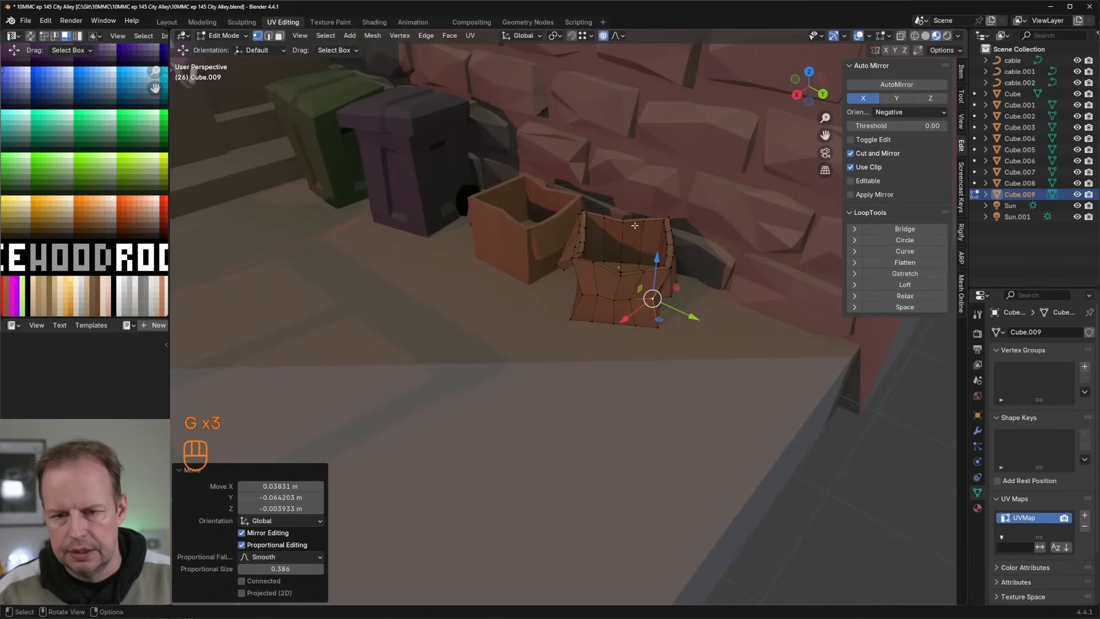
{"action": "left_click", "coordinate": [634, 225]}
{"action": "key", "text": "g"}
{"action": "left_click", "coordinate": [650, 213]}
{"action": "key", "text": "l"}
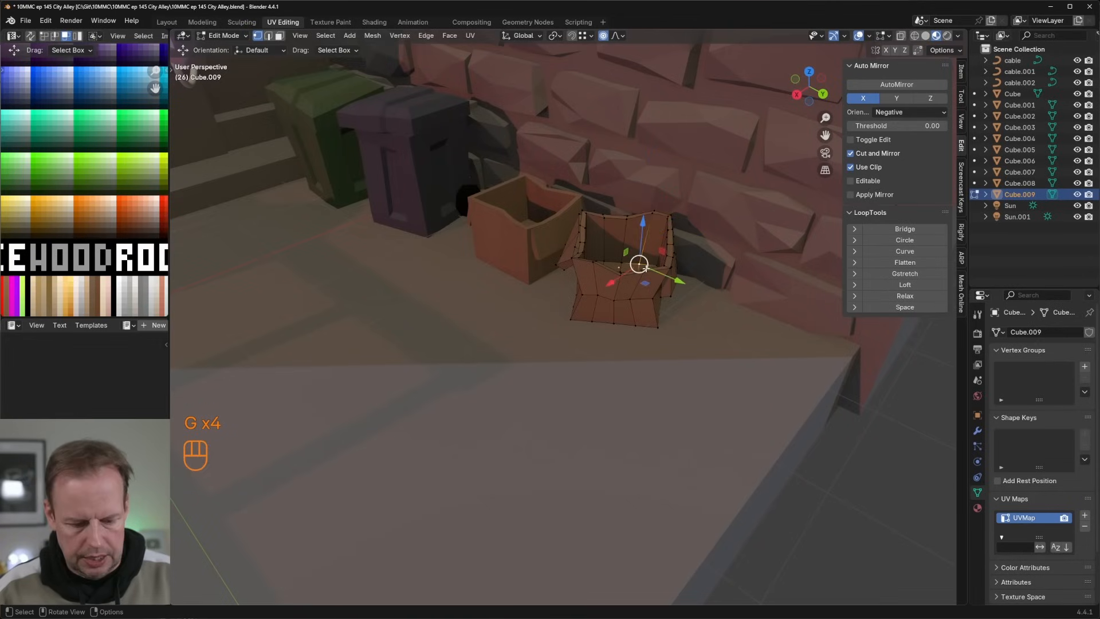
{"action": "key", "text": "Tab"}
Step: Duplicate the second box, rotate the copy and place it tilted on top of the first box
{"action": "middle_click_drag", "start_coordinate": [638, 263], "coordinate": [601, 285]}
{"action": "key", "text": "shift+d"}
{"action": "right_click", "coordinate": [681, 297]}
{"action": "key", "text": "r"}
{"action": "left_click", "coordinate": [611, 274]}
{"action": "key", "text": "g"}
{"action": "left_click", "coordinate": [572, 236]}
{"action": "key", "text": "r"}
{"action": "key", "text": "Tab"}
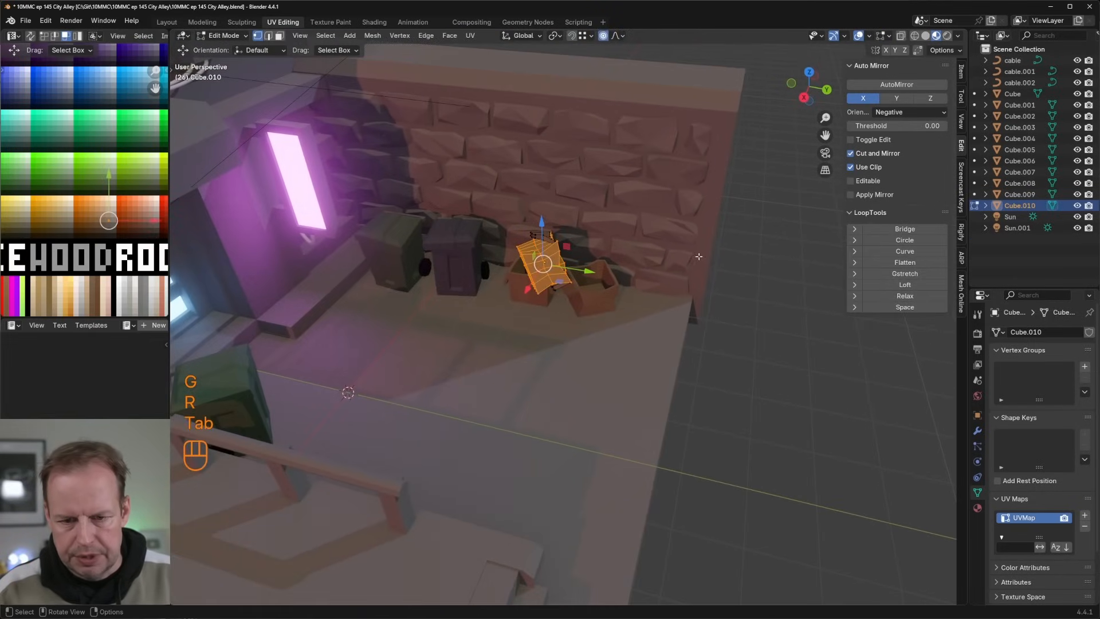
Step: Scale down the whole mesh of the stacked box copy
{"action": "key", "text": "s"}
{"action": "left_click", "coordinate": [715, 248]}
{"action": "key", "text": "Tab"}
{"action": "key", "text": "Tab"}
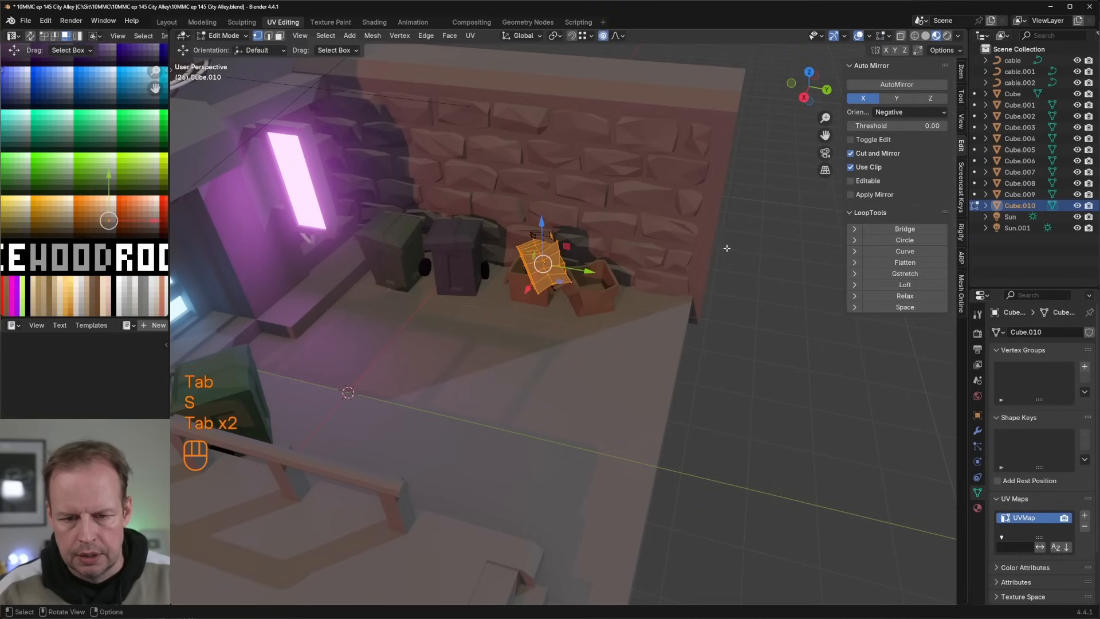
{"action": "key", "text": "a"}
{"action": "key", "text": "s"}
{"action": "left_click", "coordinate": [722, 253]}
Step: Reposition the small box over the opening of the first box
{"action": "scroll", "coordinate": [722, 253], "scroll_direction": "up", "scroll_amount": 2}
{"action": "middle_click_drag", "start_coordinate": [722, 253], "coordinate": [672, 212]}
{"action": "key", "text": "g"}
{"action": "left_click", "coordinate": [703, 249]}
{"action": "key", "text": "g"}
{"action": "left_click", "coordinate": [635, 277]}
{"action": "key", "text": "g"}
{"action": "left_click", "coordinate": [679, 271]}
Step: Rotate the small box about 38° in the view plane and move it back over the first box
{"action": "scroll", "coordinate": [680, 271], "scroll_direction": "up", "scroll_amount": 3}
{"action": "key", "text": "r"}
{"action": "left_click", "coordinate": [617, 169]}
{"action": "middle_click_drag", "start_coordinate": [619, 169], "coordinate": [565, 221]}
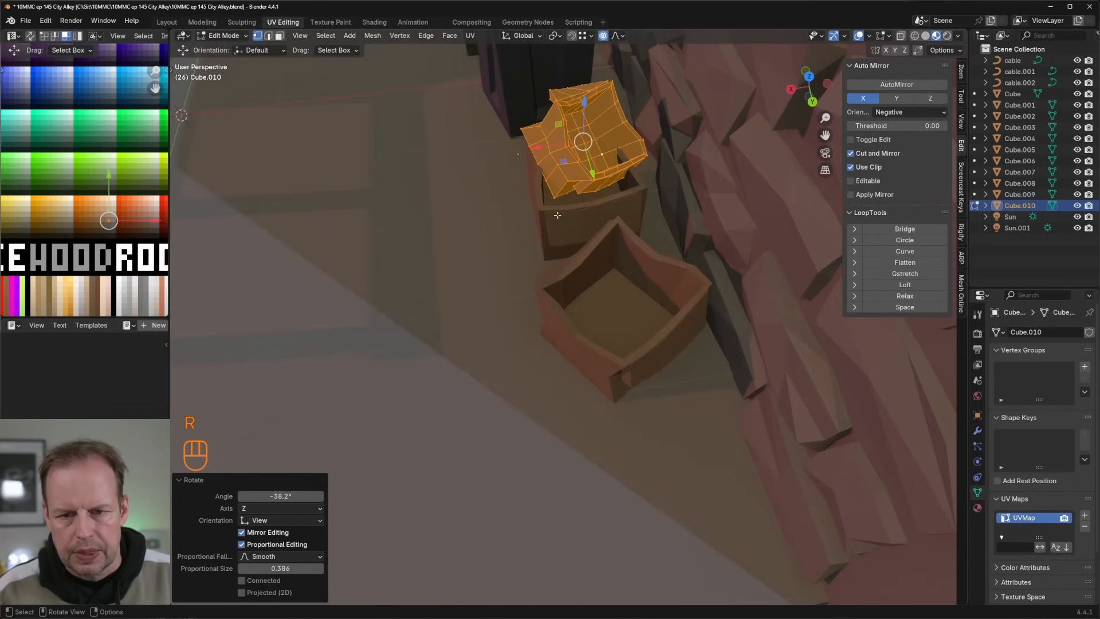
{"action": "key", "text": "g"}
{"action": "left_click", "coordinate": [548, 205]}
Step: Rescale the small box and shift it about 0.085 m so it rests in the first box's opening
{"action": "key", "text": "s"}
{"action": "left_click", "coordinate": [688, 204]}
{"action": "middle_click_drag", "start_coordinate": [687, 203], "coordinate": [673, 244]}
{"action": "key", "text": "g"}
{"action": "left_click", "coordinate": [651, 196]}
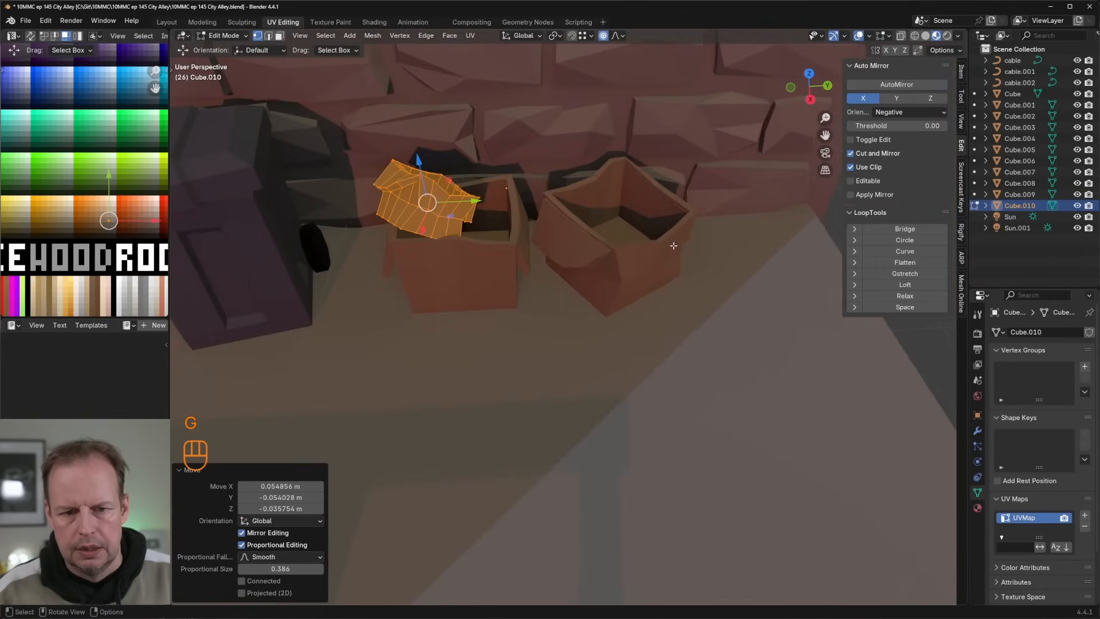
Step: Deform the small box by moving vertices along its lower edge, using a 0.467 m proportional size
{"action": "middle_click_drag", "start_coordinate": [579, 222], "coordinate": [452, 230]}
{"action": "key", "text": "Tab"}
{"action": "key", "text": "Tab"}
{"action": "key", "text": "1"}
{"action": "left_click", "coordinate": [405, 206]}
{"action": "key", "text": "g"}
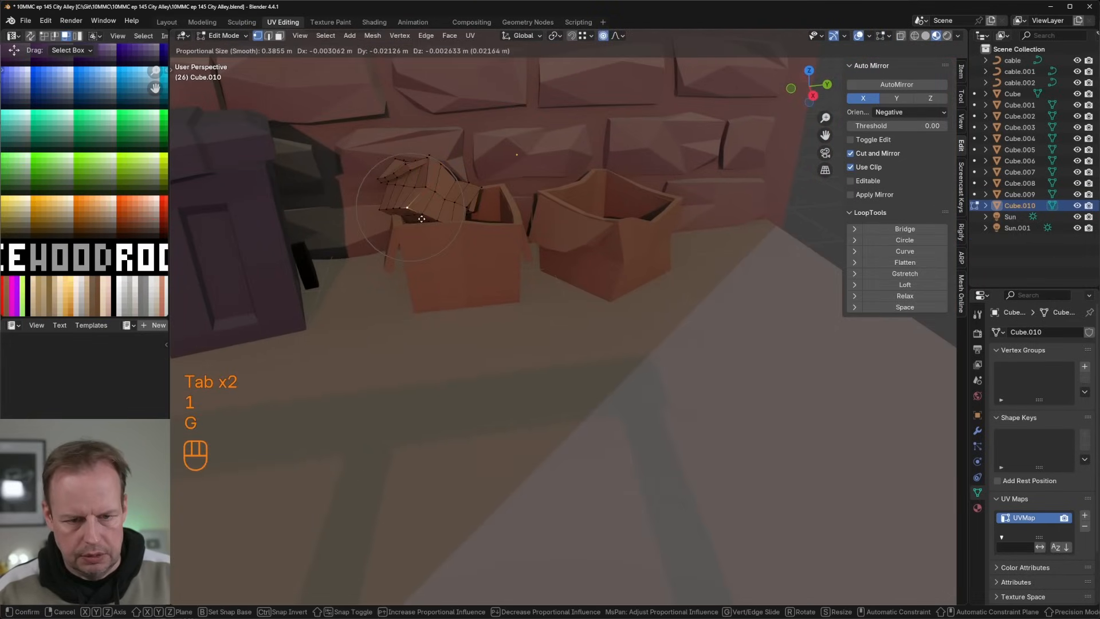
{"action": "left_click", "coordinate": [407, 216]}
{"action": "key", "text": "g"}
{"action": "left_click", "coordinate": [446, 221]}
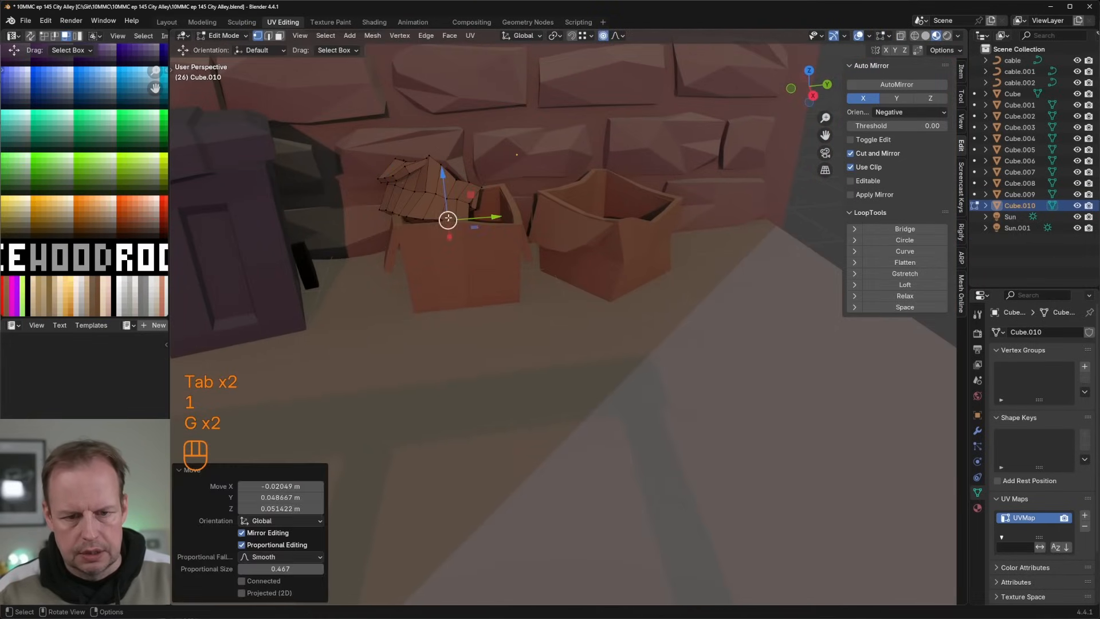
Step: Crumple the small box further by moving vertices on its outer side and top with proportional editing
{"action": "middle_click_drag", "start_coordinate": [447, 221], "coordinate": [457, 202]}
{"action": "key", "text": "g"}
{"action": "left_click", "coordinate": [395, 213]}
{"action": "key", "text": "g"}
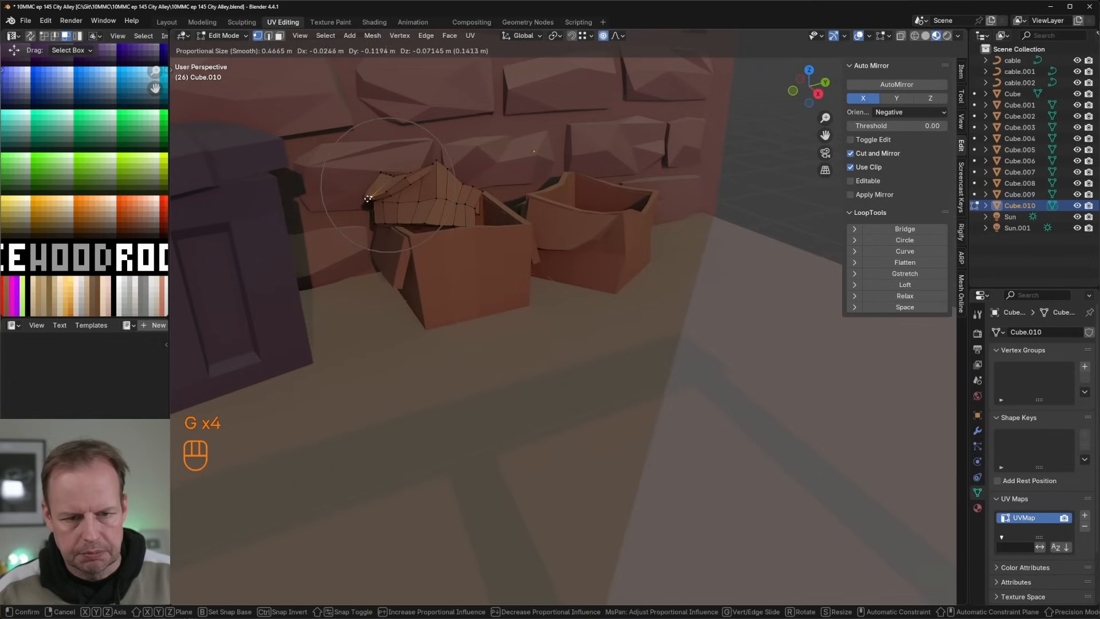
{"action": "left_click", "coordinate": [378, 196]}
{"action": "middle_click_drag", "start_coordinate": [378, 197], "coordinate": [417, 161]}
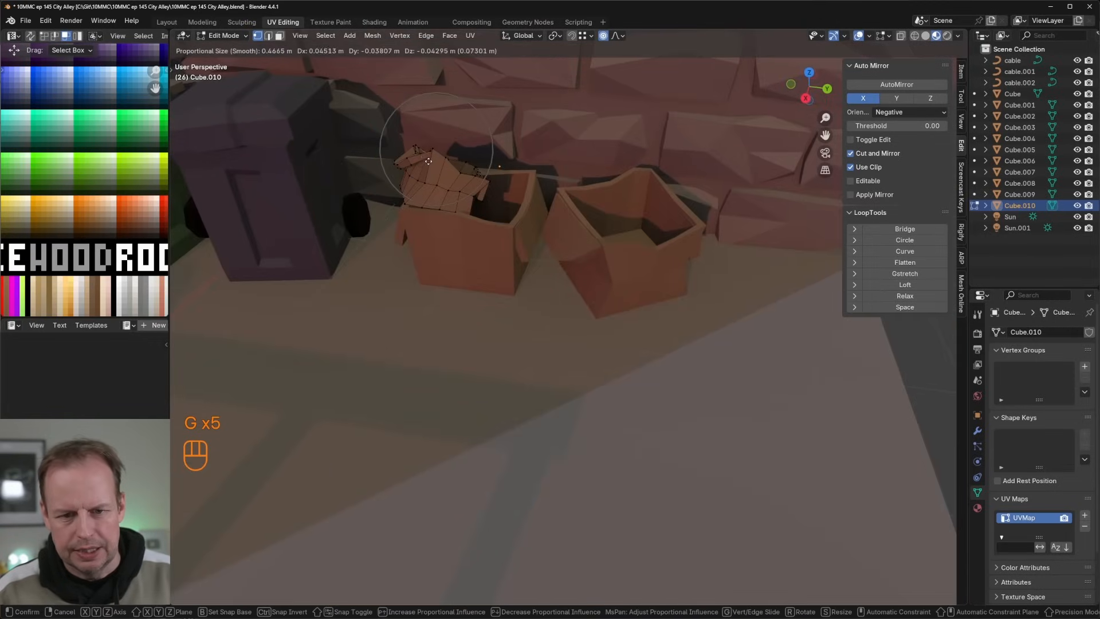
{"action": "left_click", "coordinate": [428, 161]}
Step: Inspect the stacked boxes up close and within the whole alley scene
{"action": "middle_click_drag", "start_coordinate": [429, 161], "coordinate": [486, 192]}
{"action": "key", "text": "Tab"}
{"action": "scroll", "coordinate": [564, 216], "scroll_direction": "down", "scroll_amount": 5}
{"action": "middle_click_drag", "start_coordinate": [565, 216], "coordinate": [544, 244]}
{"action": "scroll", "coordinate": [540, 241], "scroll_direction": "up", "scroll_amount": 4}
{"action": "key", "text": "Tab"}
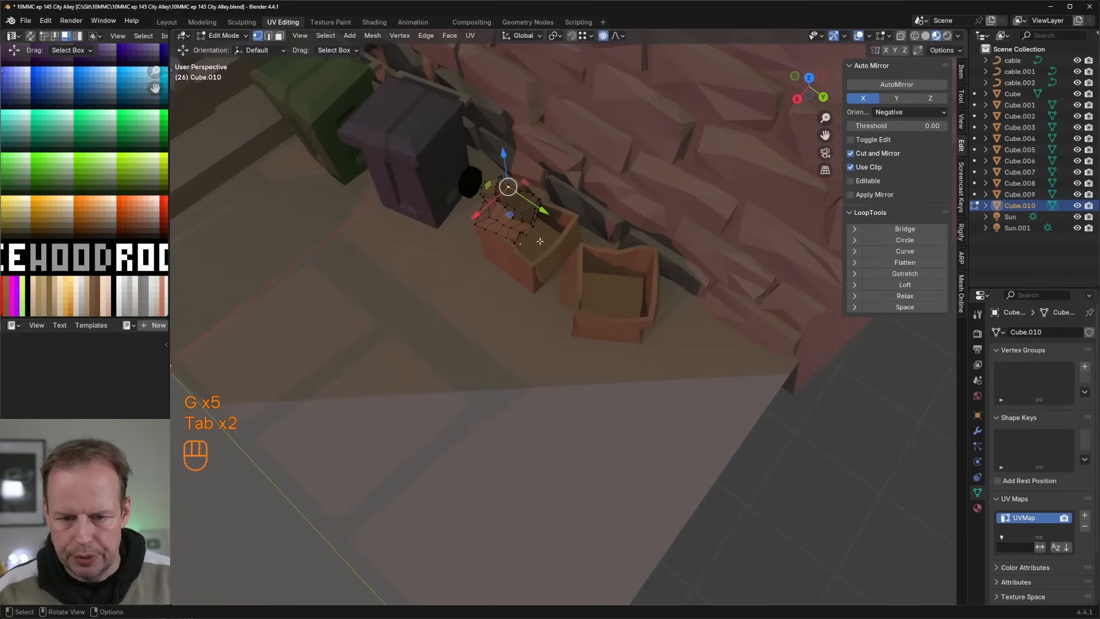
{"action": "key", "text": "Tab"}
{"action": "key", "text": "Tab"}
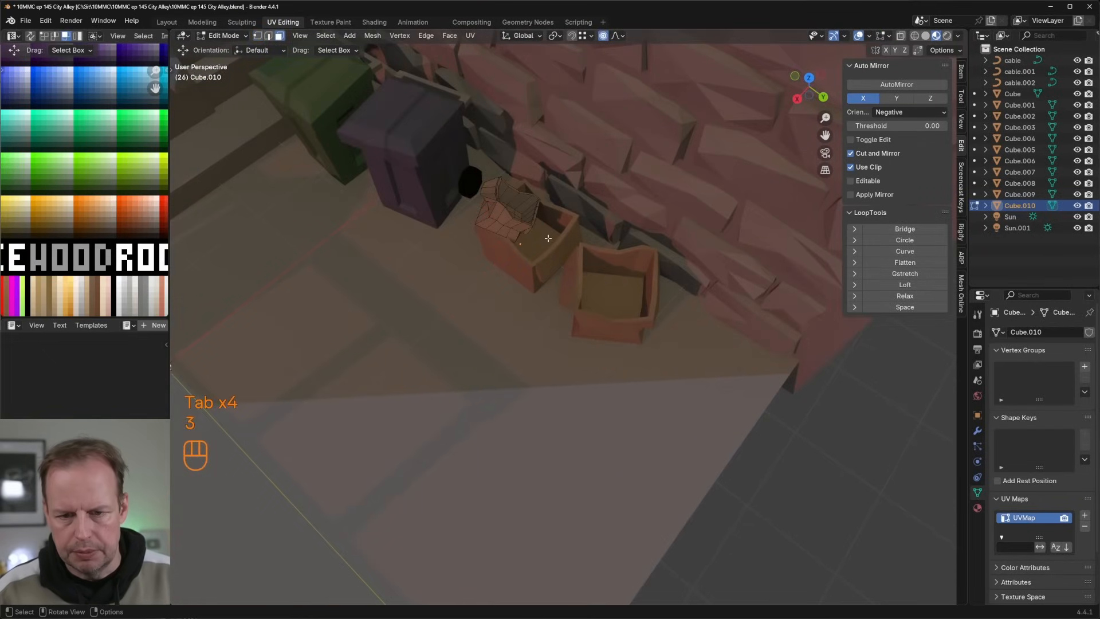
{"action": "key", "text": "Tab"}
{"action": "scroll", "coordinate": [549, 237], "scroll_direction": "down", "scroll_amount": 6}
{"action": "key", "text": "Tab"}
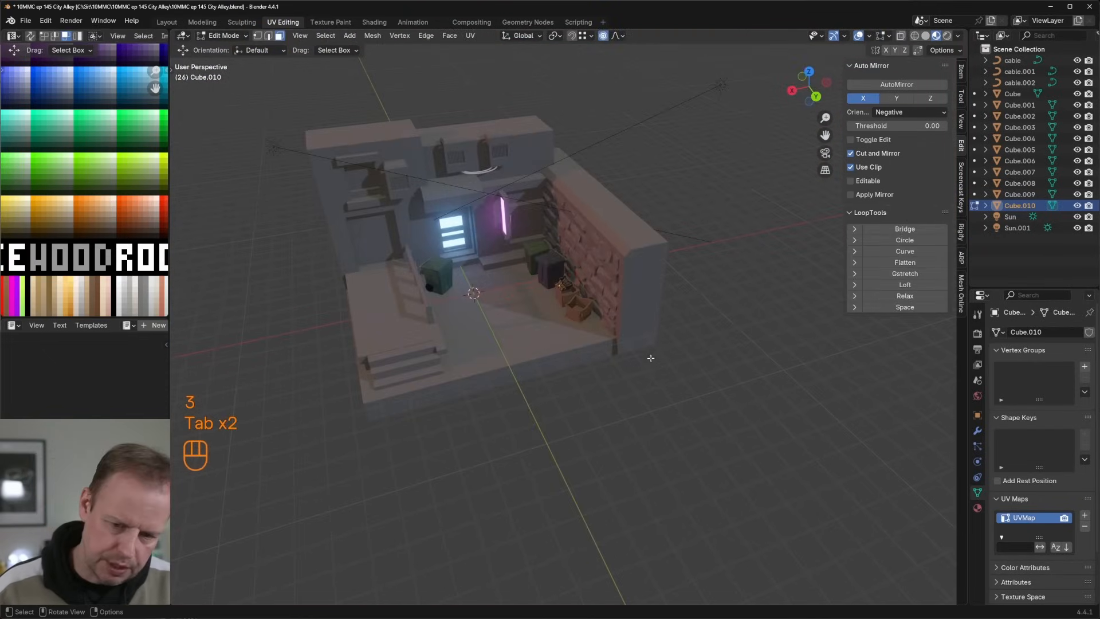
{"action": "scroll", "coordinate": [651, 358], "scroll_direction": "up", "scroll_amount": 6}
{"action": "middle_click_drag", "start_coordinate": [651, 358], "coordinate": [607, 287]}
{"action": "middle_click_drag", "start_coordinate": [607, 287], "coordinate": [667, 326], "text": "shift"}
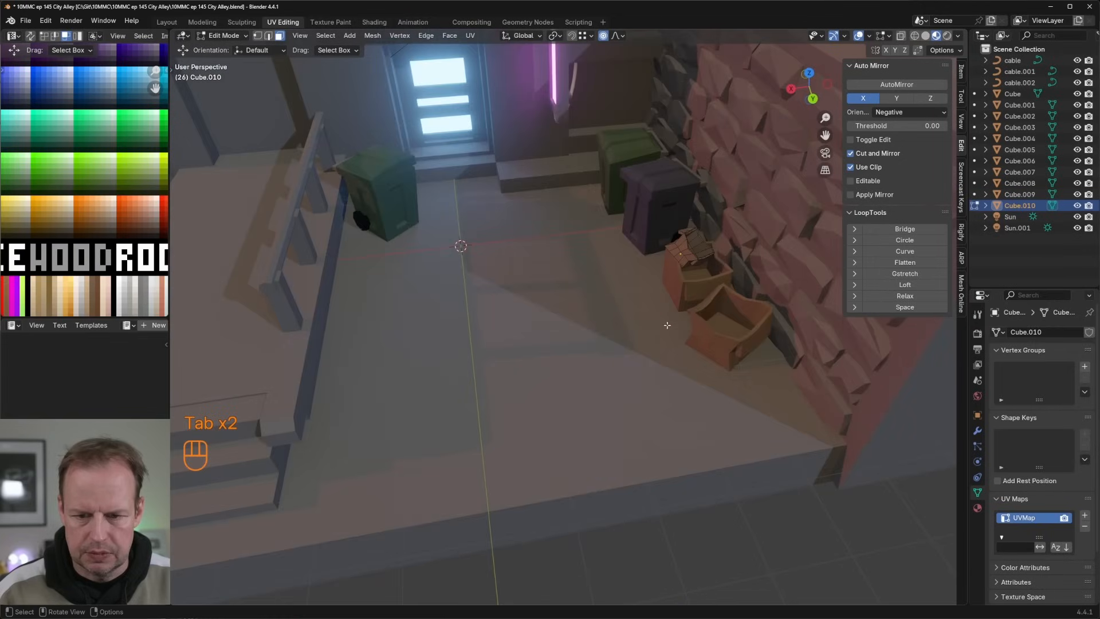
{"action": "key", "text": "Tab"}
{"action": "left_click", "coordinate": [699, 291]}
{"action": "left_click", "coordinate": [696, 286]}
{"action": "key", "text": "Tab"}
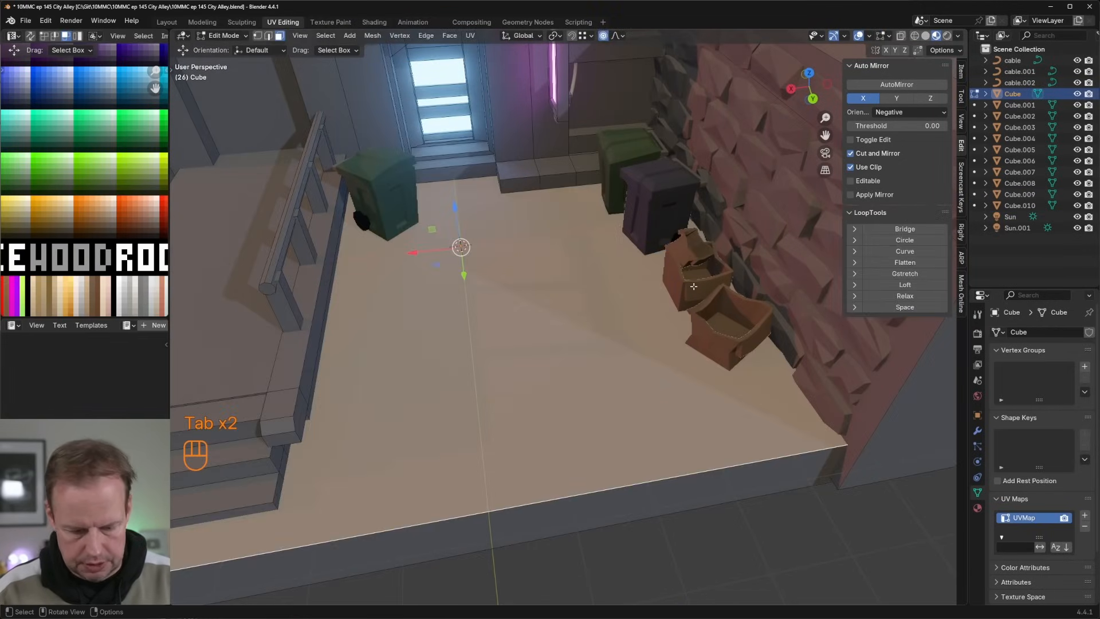
{"action": "key", "text": "Tab"}
Step: Duplicate the second box, place the copy beside the green bin at the railing and rotate it about 65° around Z
{"action": "left_click", "coordinate": [713, 329]}
{"action": "key", "text": "shift+d"}
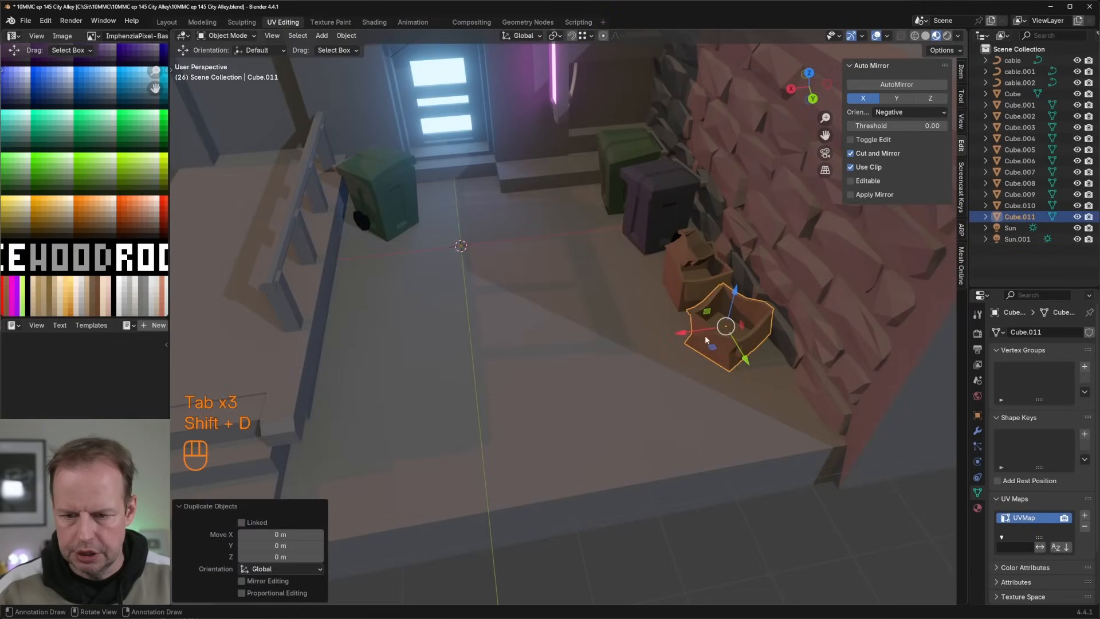
{"action": "left_click", "coordinate": [367, 279]}
{"action": "key", "text": "r"}
{"action": "key", "text": "z"}
{"action": "left_click", "coordinate": [436, 251]}
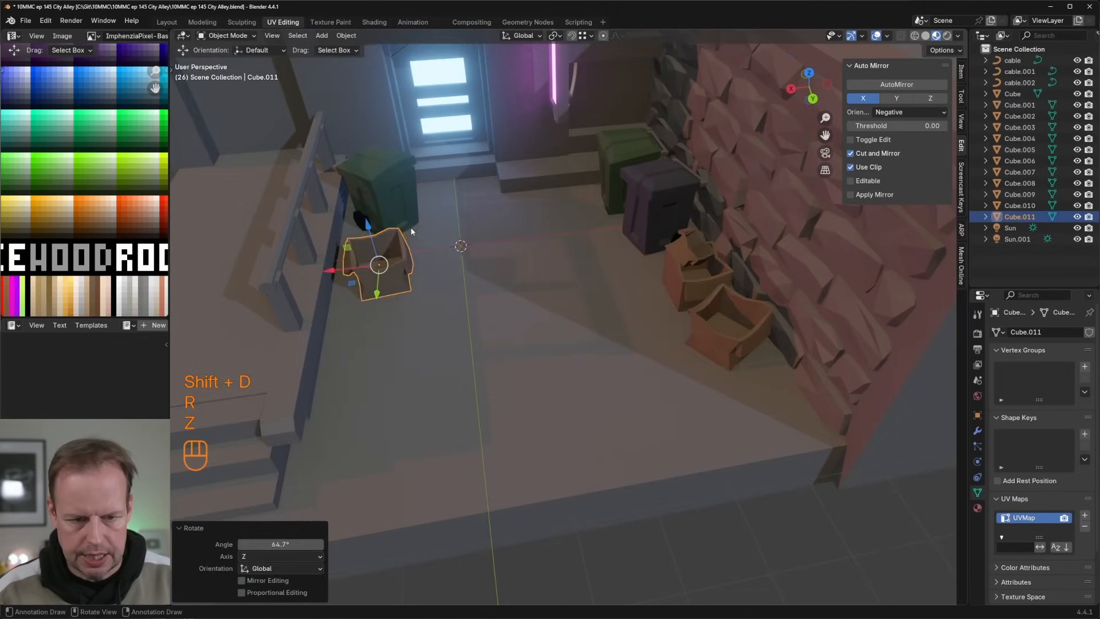
Step: Scale the new box's whole mesh and lower it 0.126 m onto the ground
{"action": "middle_click_drag", "start_coordinate": [479, 236], "coordinate": [443, 232]}
{"action": "key", "text": "Tab"}
{"action": "key", "text": "a"}
{"action": "key", "text": "s"}
{"action": "left_click", "coordinate": [457, 219]}
{"action": "left_click_drag", "start_coordinate": [442, 231], "coordinate": [443, 237]}
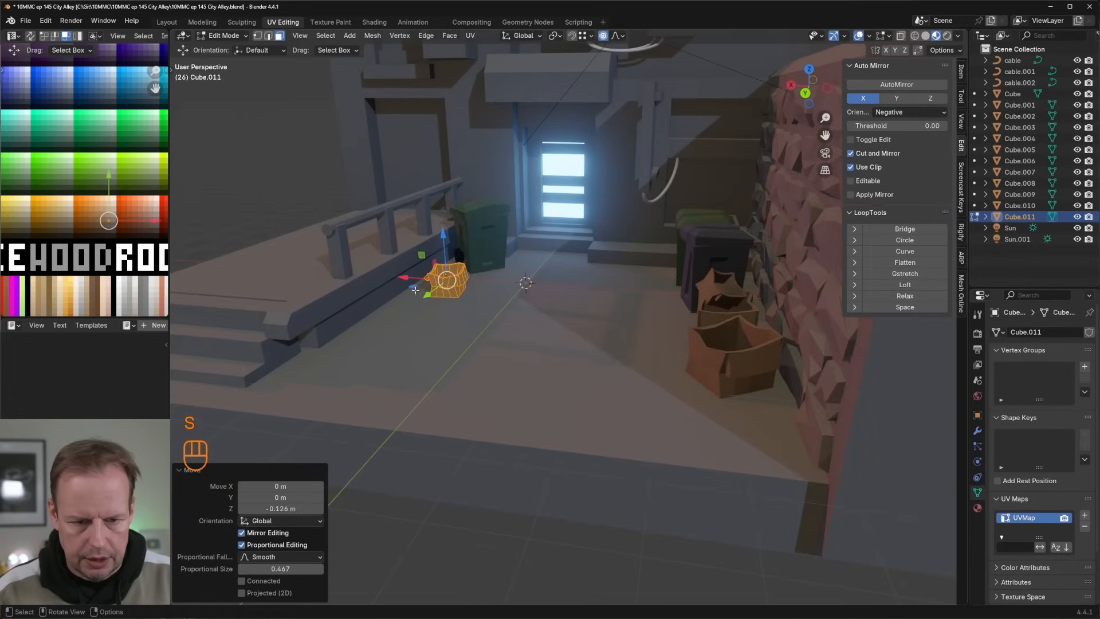
Step: Move the small box's mesh about 0.30 m in X and -0.08 m in Y, closer to the railing
{"action": "left_click_drag", "start_coordinate": [414, 291], "coordinate": [399, 285]}
{"action": "middle_click_drag", "start_coordinate": [400, 286], "coordinate": [437, 284]}
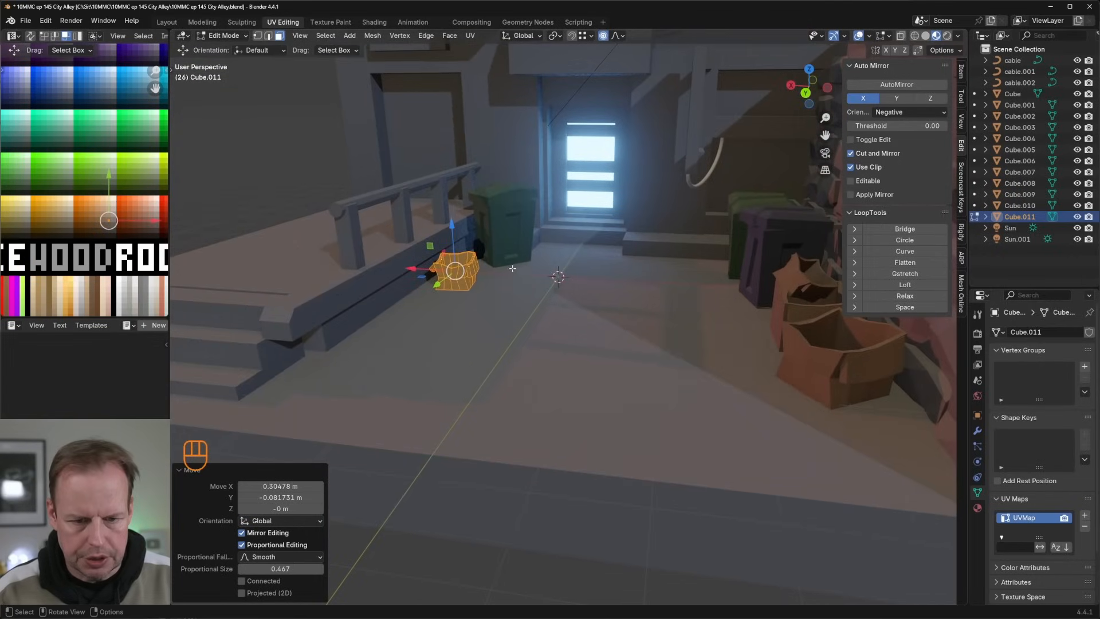
{"action": "key", "text": "shift+d"}
{"action": "right_click", "coordinate": [438, 285]}
{"action": "left_click_drag", "start_coordinate": [437, 284], "coordinate": [400, 294]}
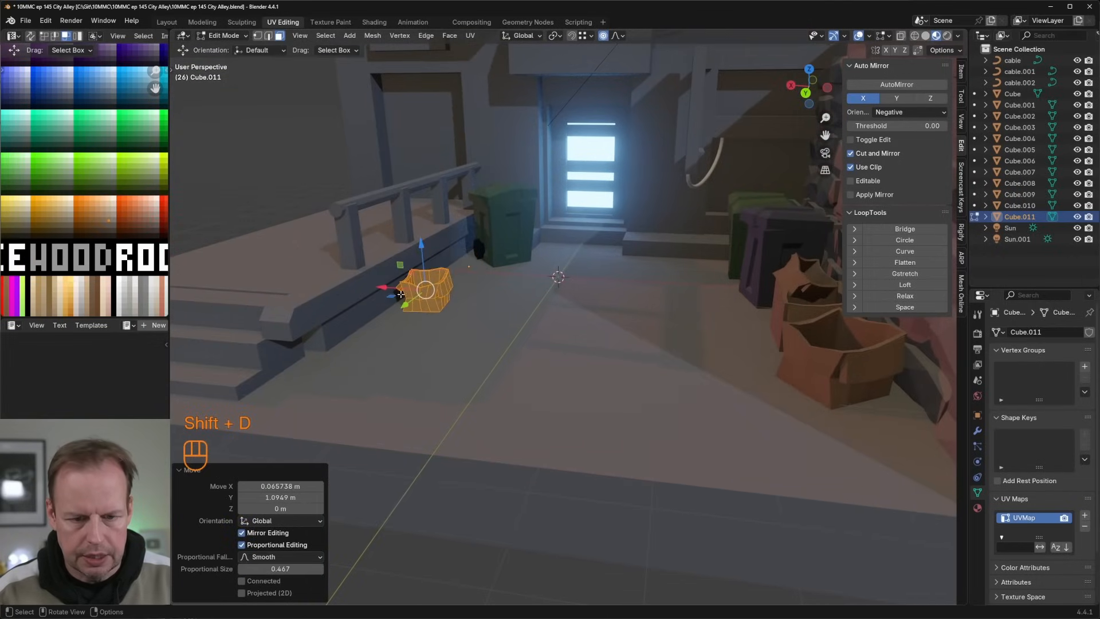
{"action": "key", "text": "ctrl+z"}
{"action": "key", "text": "Tab"}
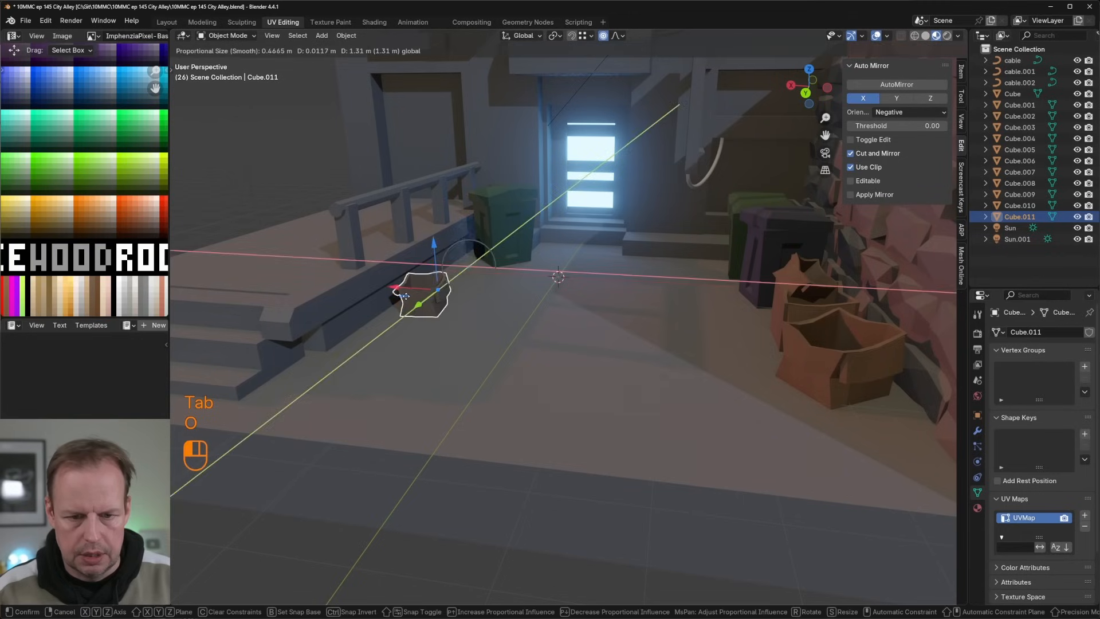
{"action": "key", "text": "ctrl+z"}
Step: Duplicate the small box as a separate object, place the copy in front of it along the railing and rotate it around Z
{"action": "key", "text": "shift+d"}
{"action": "right_click", "coordinate": [433, 277]}
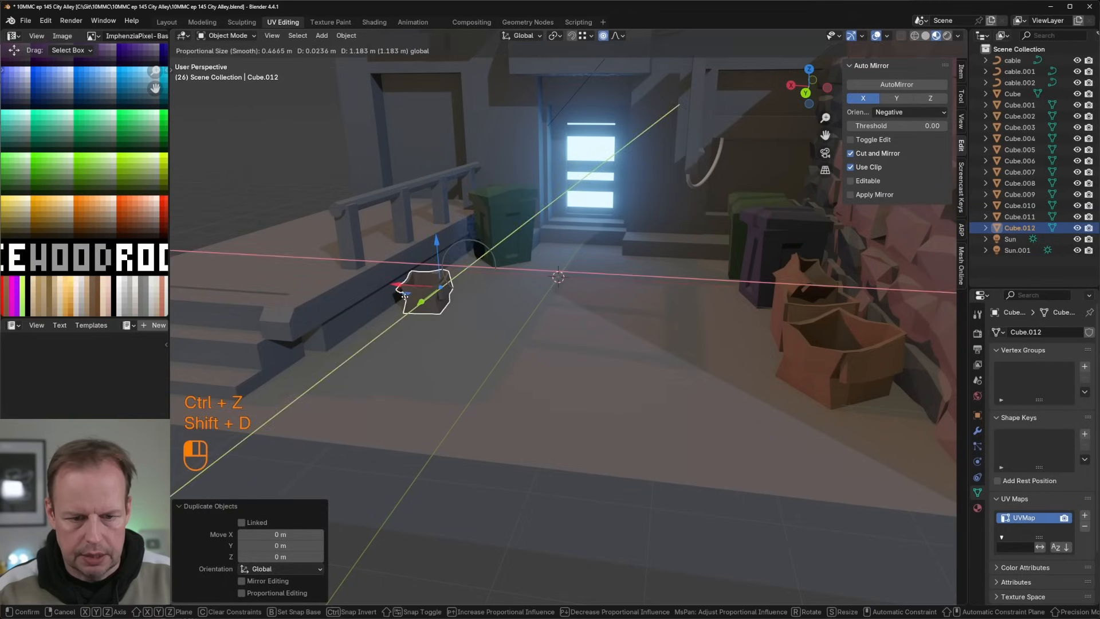
{"action": "key", "text": "ctrl+z"}
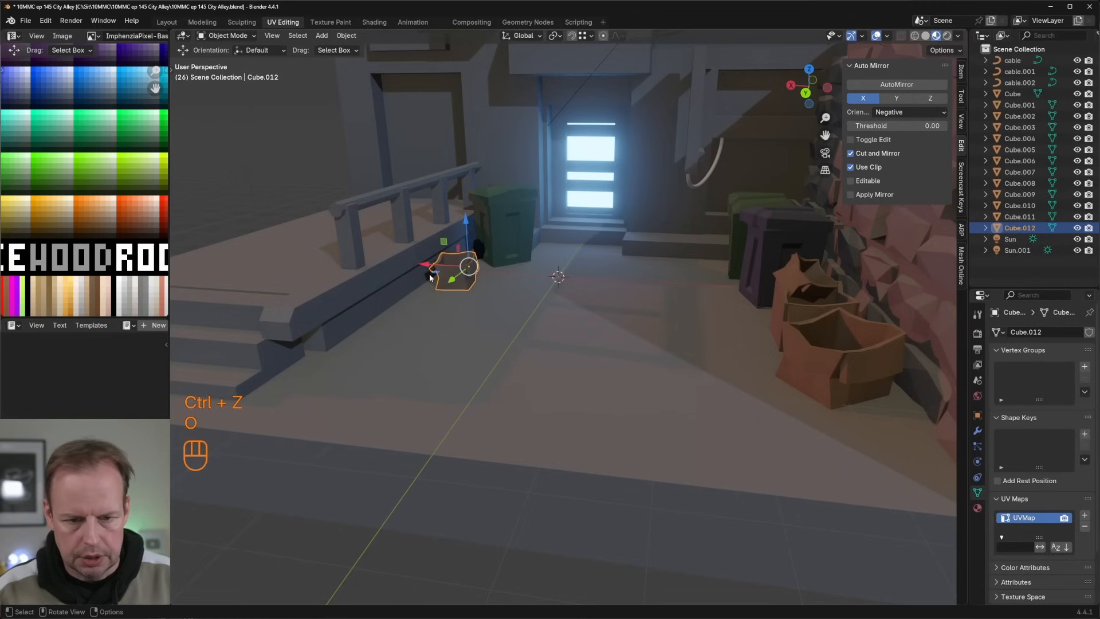
{"action": "left_click_drag", "start_coordinate": [429, 274], "coordinate": [383, 291]}
{"action": "key", "text": "r"}
{"action": "key", "text": "z"}
{"action": "left_click", "coordinate": [447, 301]}
{"action": "key", "text": "Tab"}
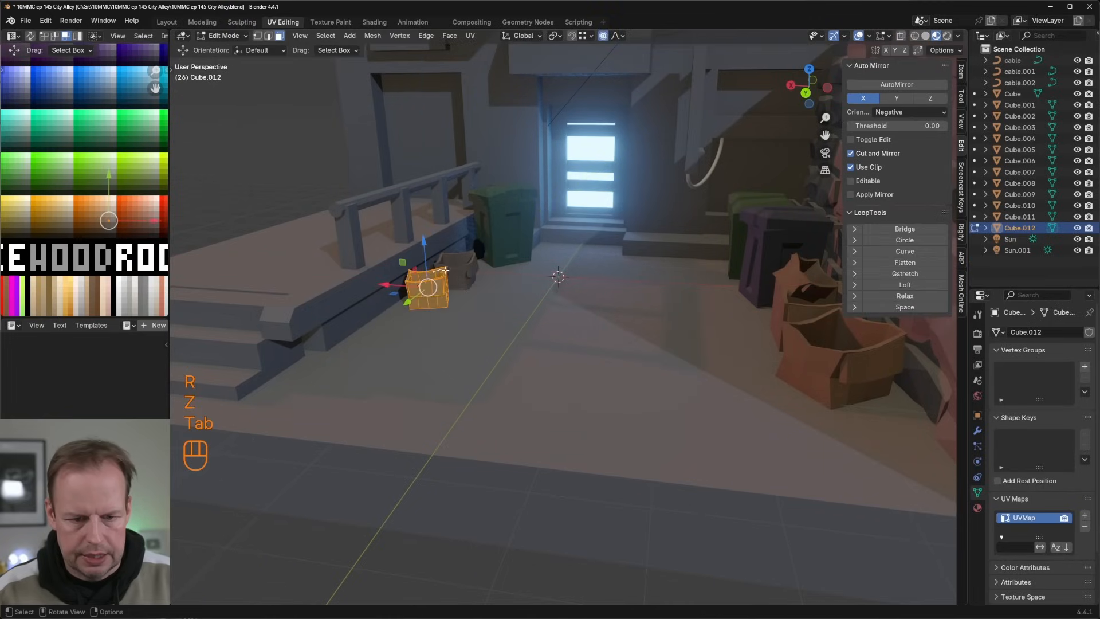
Step: Distort the upper corner of the copied box by moving a vertex with proportional editing
{"action": "key", "text": "1"}
{"action": "left_click", "coordinate": [446, 275]}
{"action": "key", "text": "g"}
{"action": "left_click", "coordinate": [441, 282]}
{"action": "key", "text": "g"}
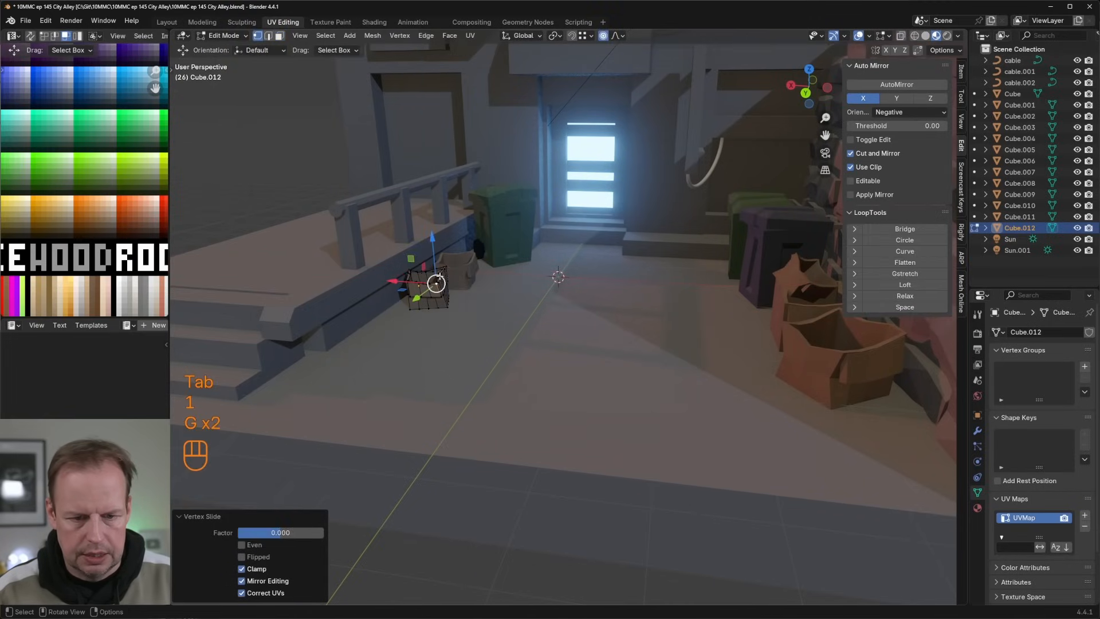
{"action": "left_click", "coordinate": [440, 277]}
{"action": "key", "text": "g"}
{"action": "left_click", "coordinate": [441, 278]}
Step: Duplicate one face of the outermost box at the brick wall and move it about 0.57 m in X and 1.21 m in Y
{"action": "middle_click_drag", "start_coordinate": [441, 277], "coordinate": [606, 285]}
{"action": "key", "text": "3"}
{"action": "key", "text": "Tab"}
{"action": "left_click", "coordinate": [748, 275]}
{"action": "key", "text": "Tab"}
{"action": "key", "text": "3"}
{"action": "left_click", "coordinate": [747, 276]}
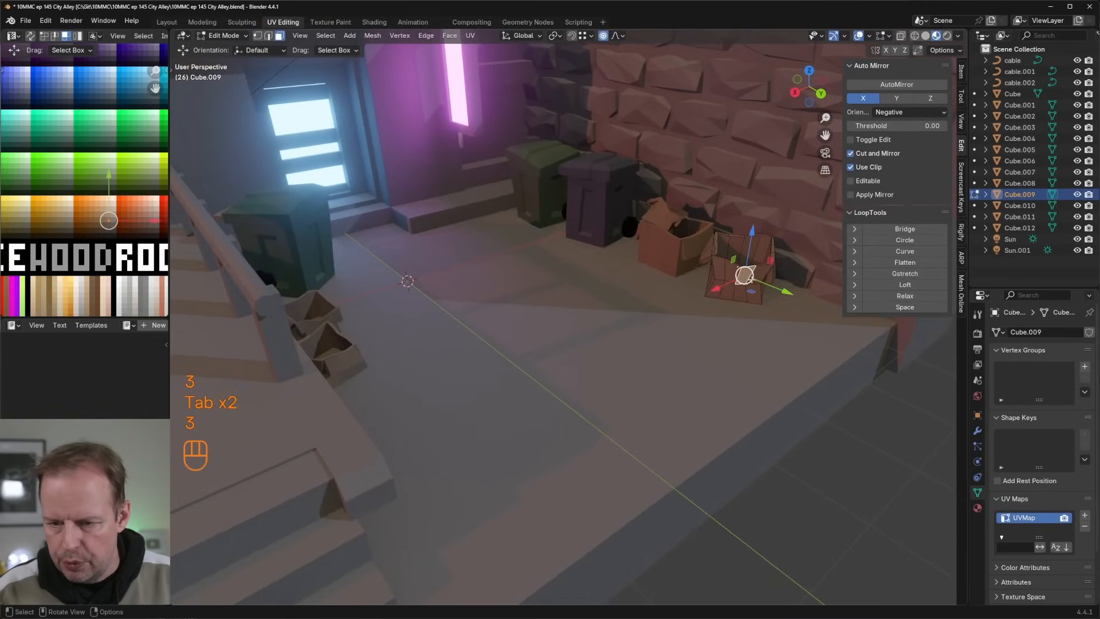
{"action": "middle_click_drag", "start_coordinate": [751, 278], "coordinate": [662, 276]}
{"action": "key", "text": "shift+d"}
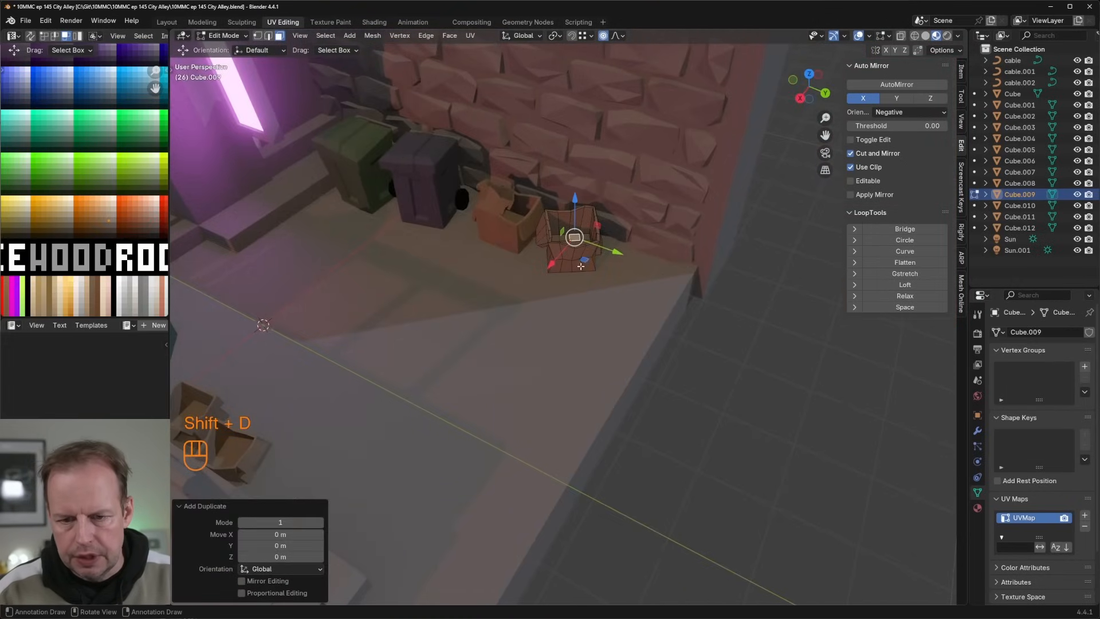
{"action": "key", "text": "ctrl+z"}
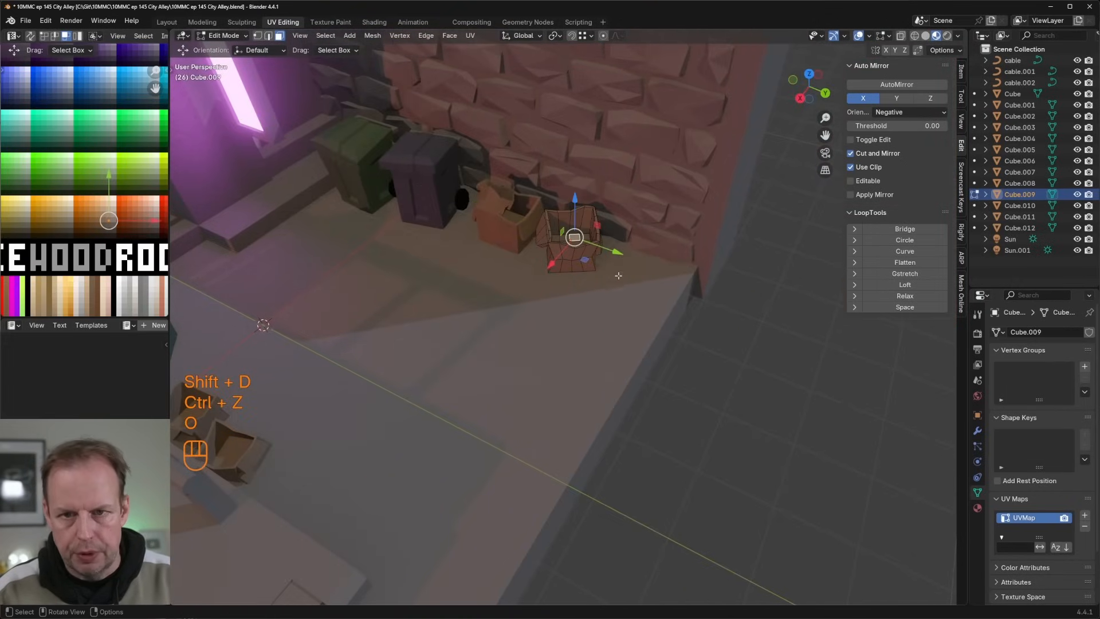
{"action": "key", "text": "s"}
{"action": "key", "text": "z"}
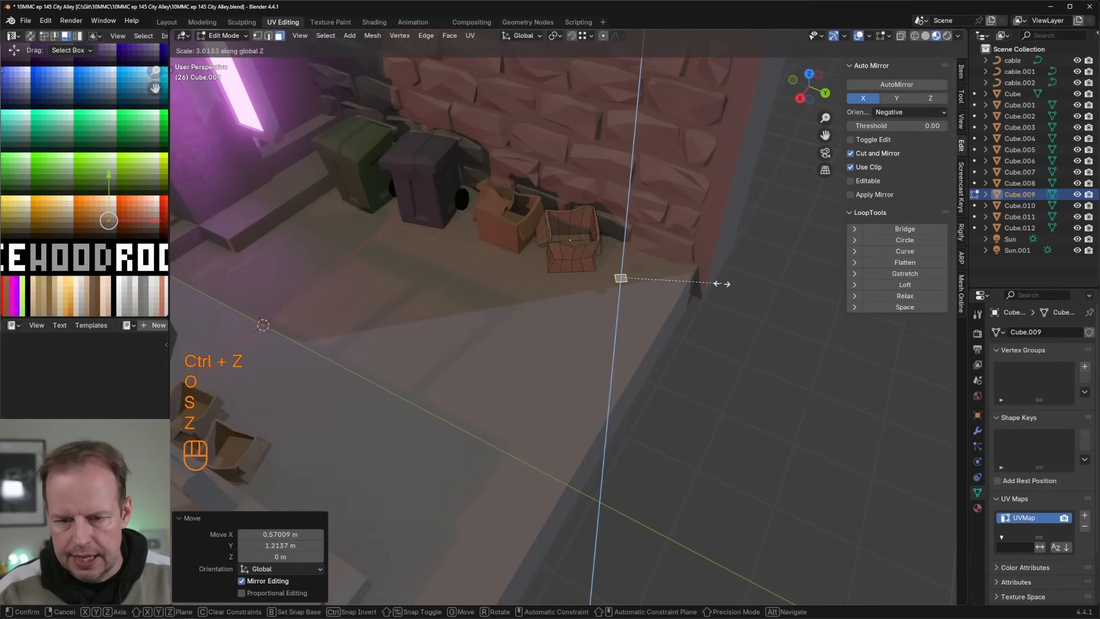
{"action": "key", "text": "s"}
{"action": "key", "text": "z"}
{"action": "key", "text": "Escape"}
{"action": "key", "text": "s"}
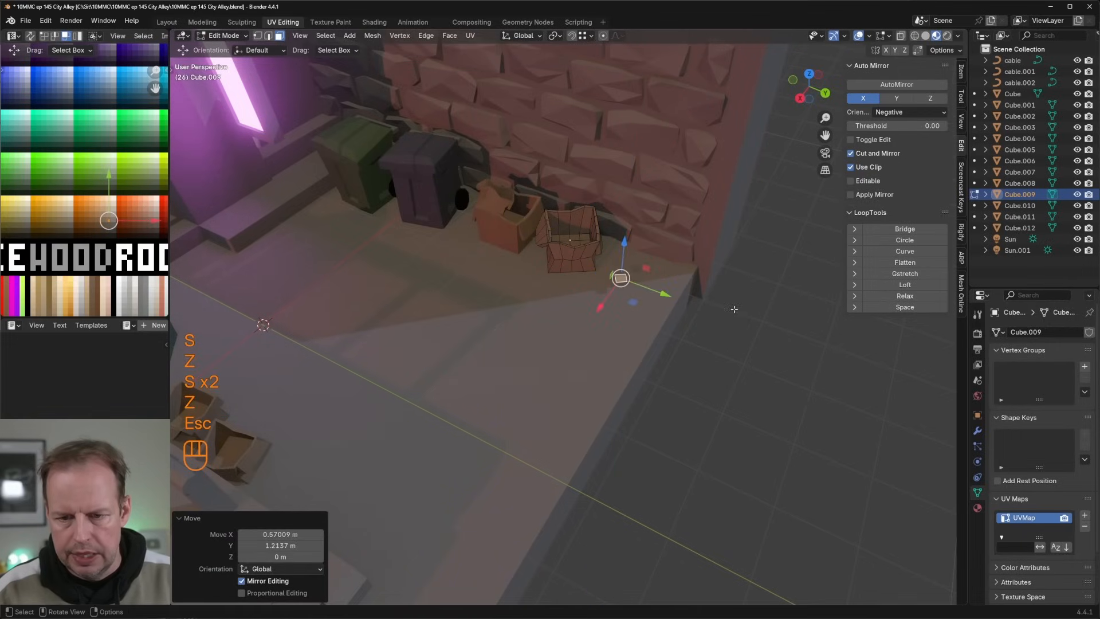
{"action": "key", "text": "x"}
Step: Scale the duplicated face uniformly by about 4.2 and lower it about 0.217 m onto the ground
{"action": "key", "text": "s"}
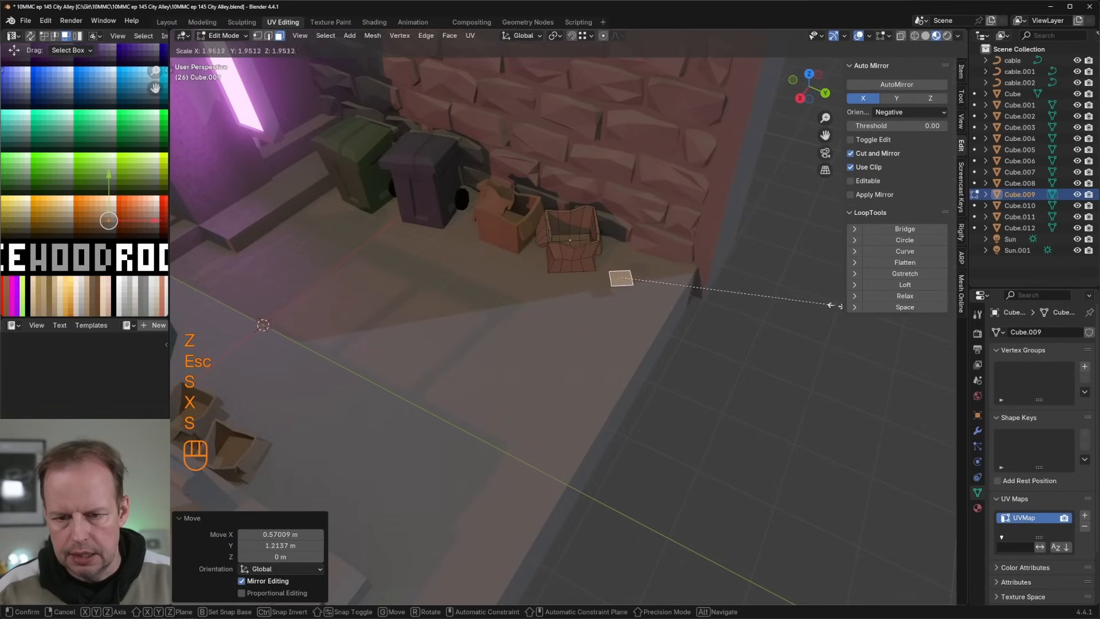
{"action": "left_click", "coordinate": [291, 263]}
{"action": "middle_click_drag", "start_coordinate": [493, 251], "coordinate": [521, 198]}
{"action": "middle_click_drag", "start_coordinate": [518, 200], "coordinate": [493, 243], "text": "shift"}
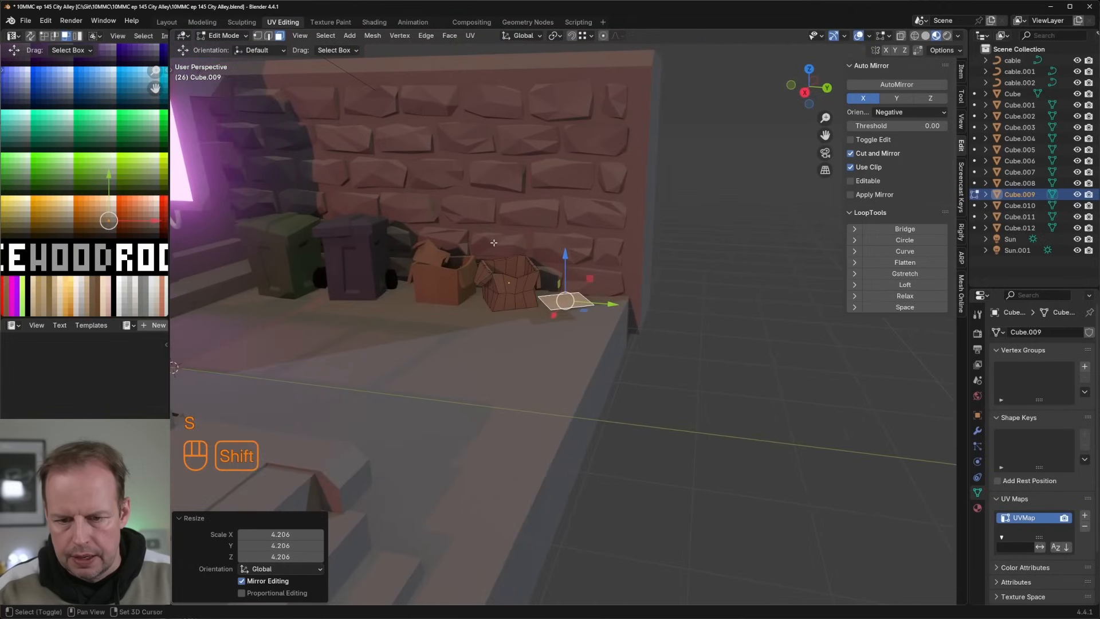
{"action": "left_click_drag", "start_coordinate": [566, 256], "coordinate": [567, 269]}
Step: Extrude the flat face about 0.057 m into a cardboard sheet and add loop cuts in both directions
{"action": "key", "text": "e"}
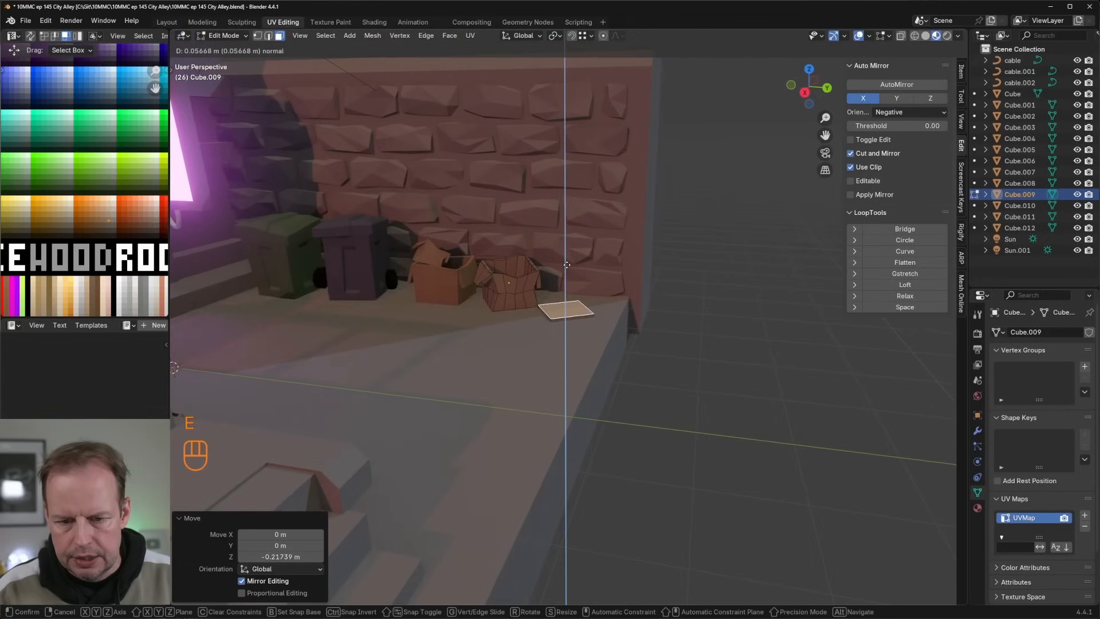
{"action": "left_click", "coordinate": [588, 312]}
{"action": "key", "text": "ctrl+r"}
{"action": "scroll", "coordinate": [589, 313], "scroll_direction": "up", "scroll_amount": 1}
{"action": "left_click", "coordinate": [589, 313]}
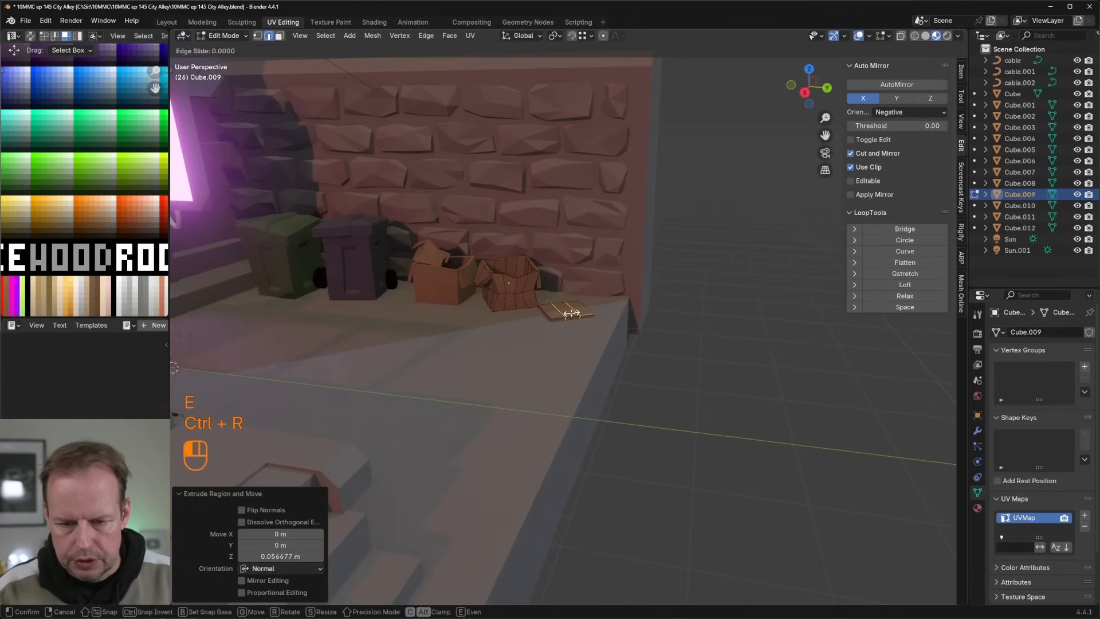
{"action": "right_click", "coordinate": [589, 312]}
{"action": "key", "text": "ctrl+r"}
{"action": "scroll", "coordinate": [590, 306], "scroll_direction": "up", "scroll_amount": 1}
{"action": "left_click", "coordinate": [591, 306]}
{"action": "right_click", "coordinate": [586, 303]}
Step: Bend the cardboard sheet by moving its corner and edge vertices with proportional editing
{"action": "middle_click_drag", "start_coordinate": [585, 303], "coordinate": [572, 275]}
{"action": "key", "text": "1"}
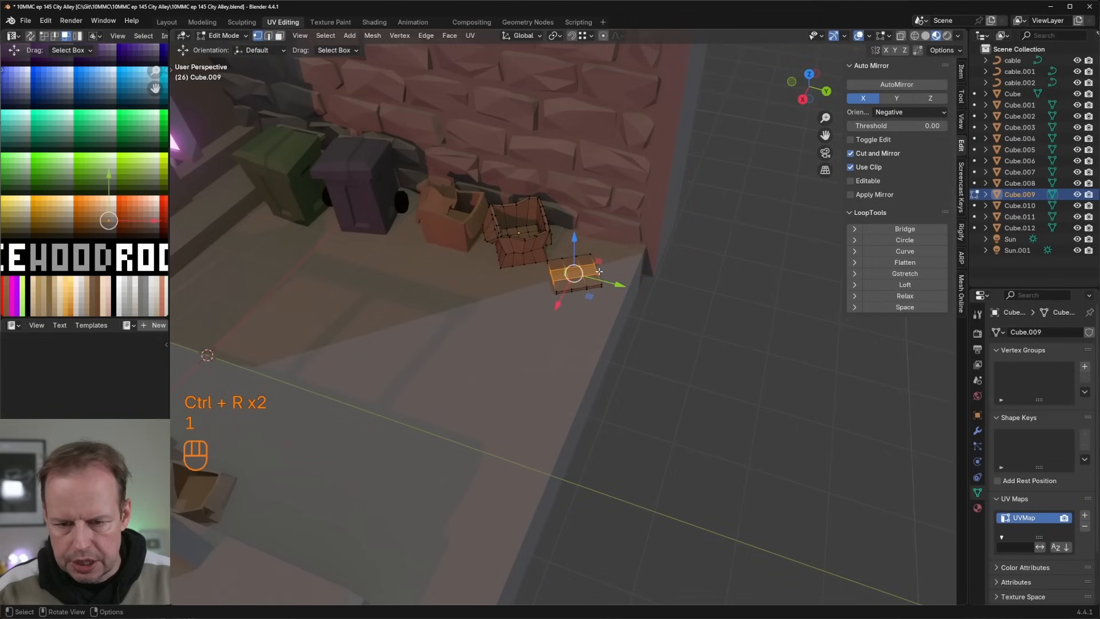
{"action": "key", "text": "g"}
{"action": "key", "text": "Escape"}
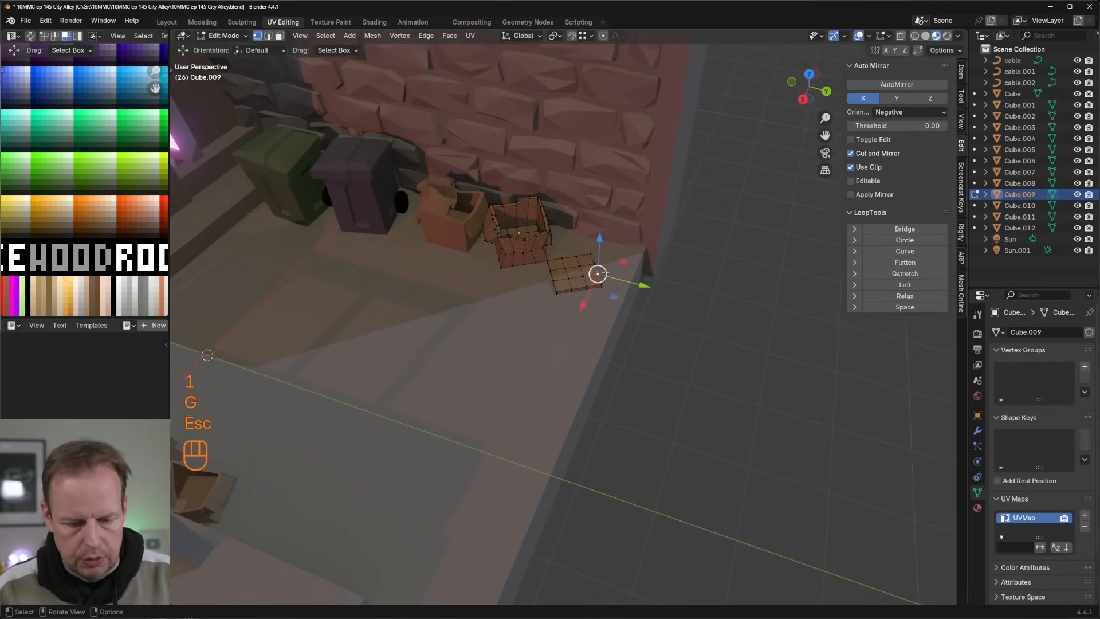
{"action": "key", "text": "g"}
{"action": "left_click", "coordinate": [599, 273]}
{"action": "key", "text": "g"}
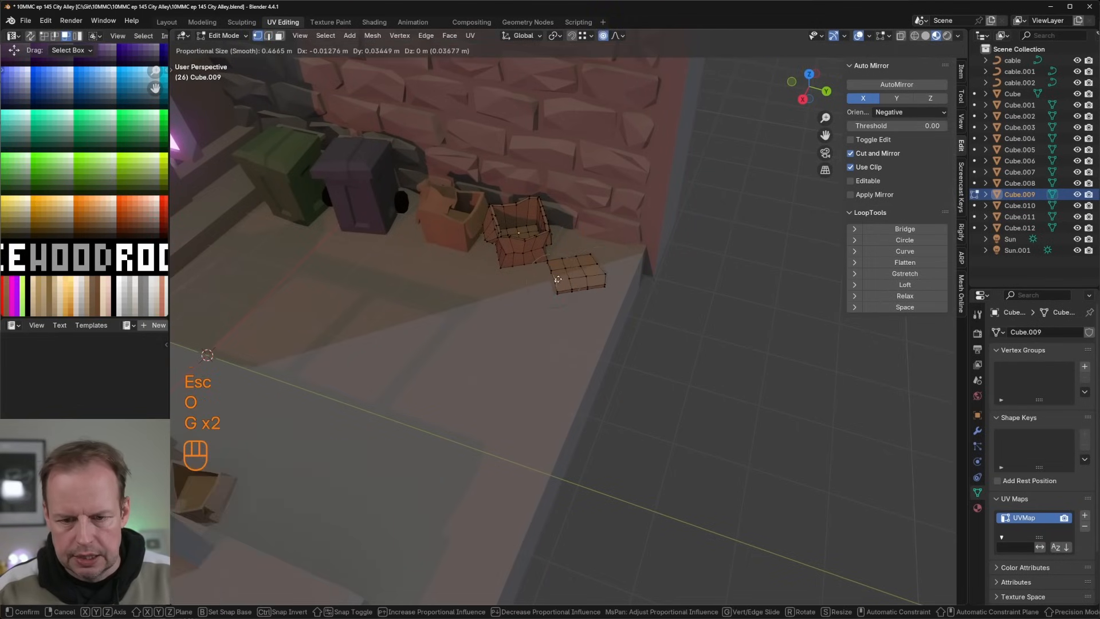
{"action": "left_click", "coordinate": [573, 280]}
Step: Duplicate the whole cardboard sheet, place the copy in front of the box beside the purple bin and rotate it about 51.7° around Z
{"action": "key", "text": "l"}
{"action": "key", "text": "shift+d"}
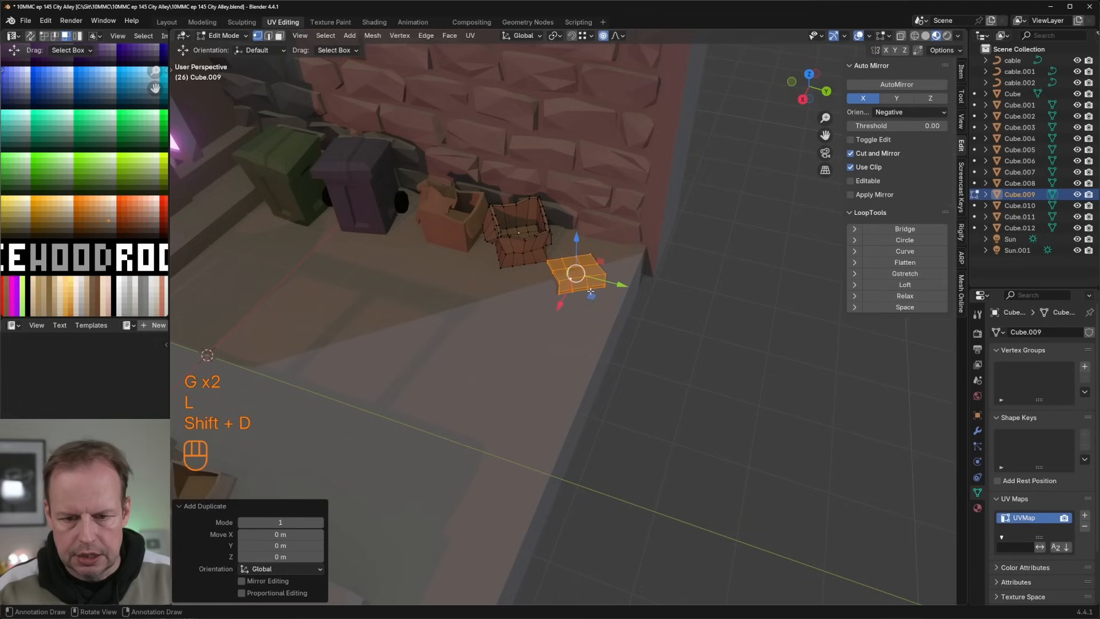
{"action": "key", "text": "ctrl+z"}
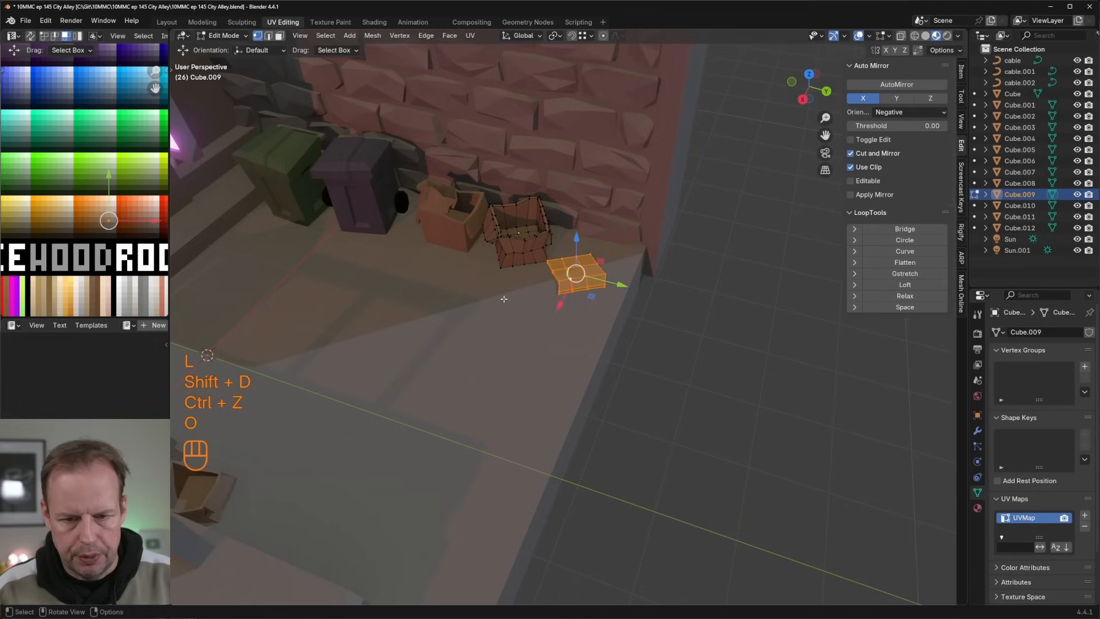
{"action": "key", "text": "shift+d"}
{"action": "left_click", "coordinate": [431, 270]}
{"action": "key", "text": "r"}
{"action": "key", "text": "z"}
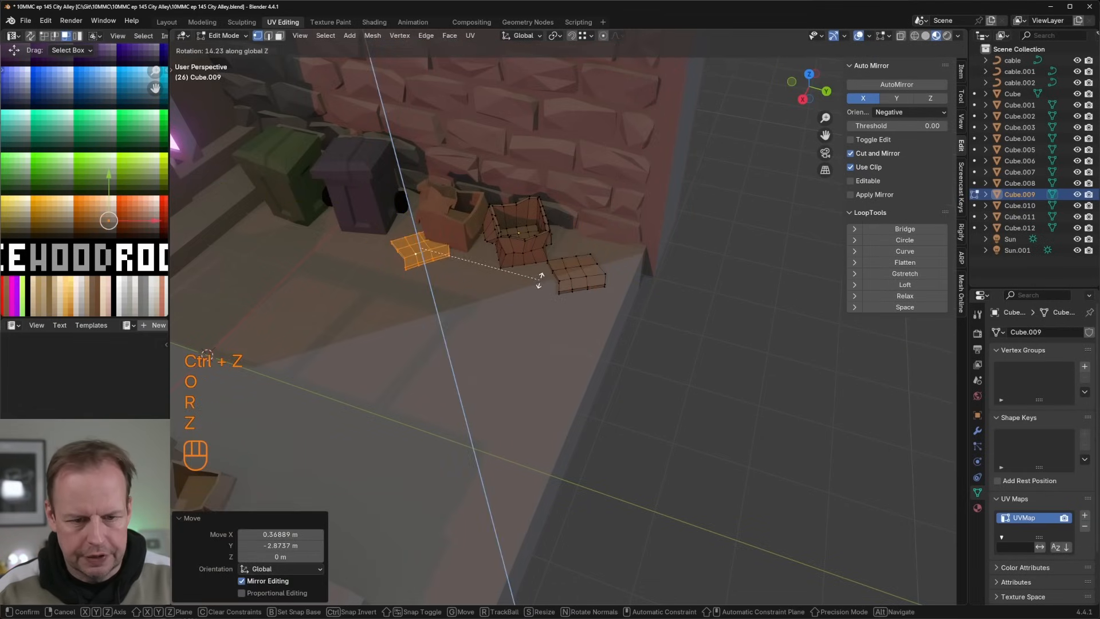
{"action": "left_click", "coordinate": [462, 232]}
{"action": "mouse_move", "coordinate": [385, 269]}
{"action": "middle_mouse_down"}
{"action": "mouse_move", "coordinate": [406, 276]}
{"action": "mouse_move", "coordinate": [392, 272]}
{"action": "middle_mouse_up"}
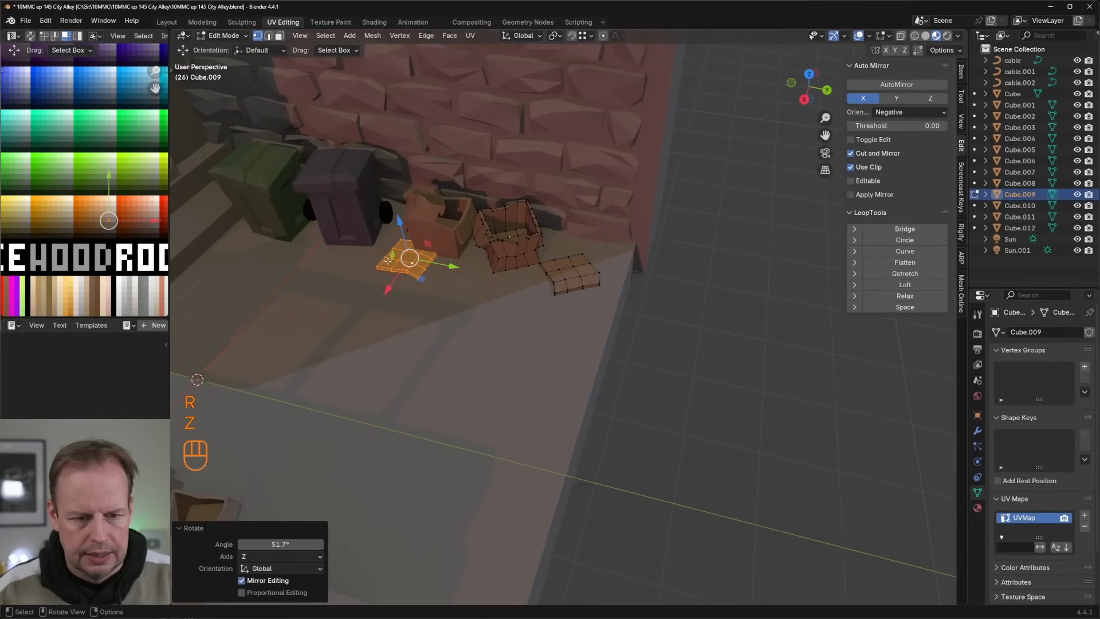
Step: Deform the copied cardboard sheet by shifting a vertex and one of its outer side faces
{"action": "key", "text": "2"}
{"action": "key", "text": "1"}
{"action": "key", "text": "g"}
{"action": "left_click", "coordinate": [389, 258]}
{"action": "key", "text": "2"}
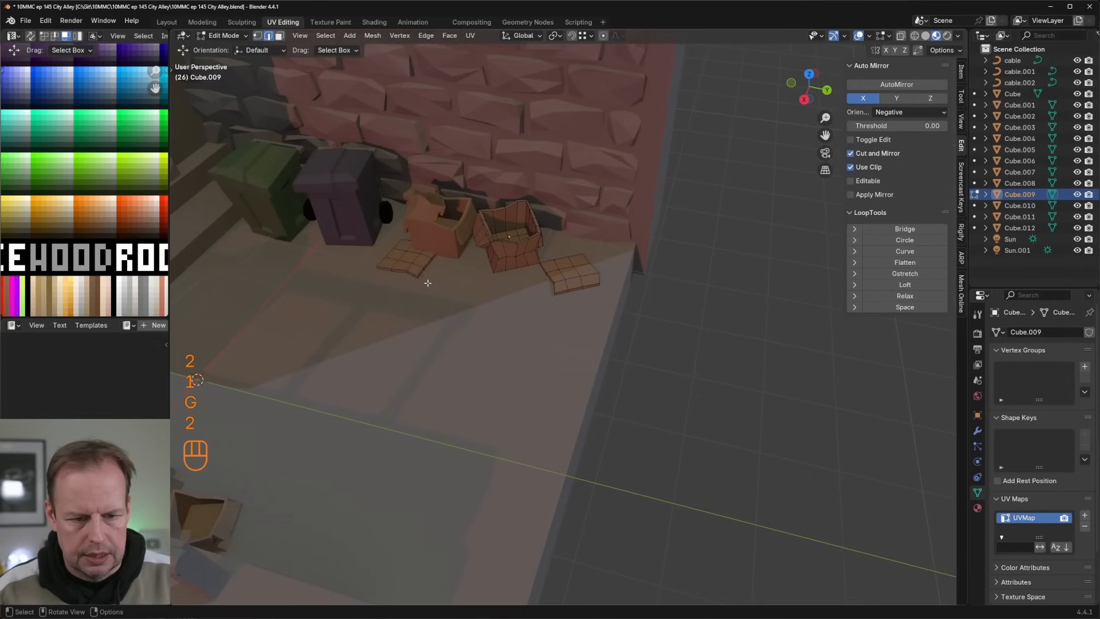
{"action": "key", "text": "Tab"}
{"action": "key", "text": "Tab"}
{"action": "key", "text": "3"}
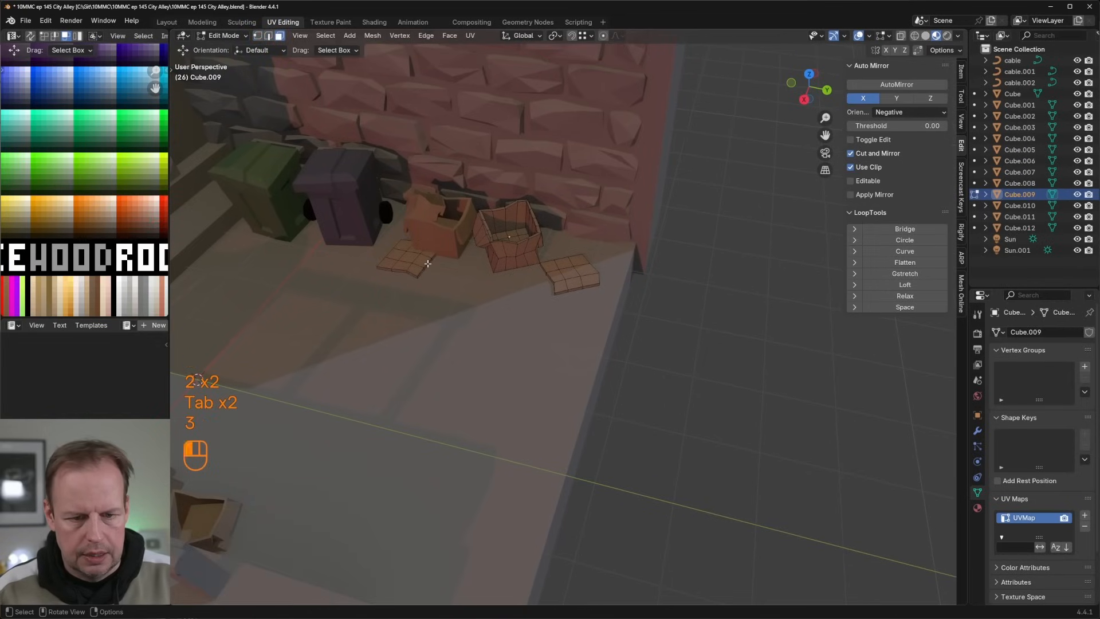
{"action": "left_click", "coordinate": [427, 264]}
{"action": "middle_click_drag", "start_coordinate": [427, 265], "coordinate": [429, 257]}
{"action": "key", "text": "g"}
{"action": "left_click", "coordinate": [453, 250]}
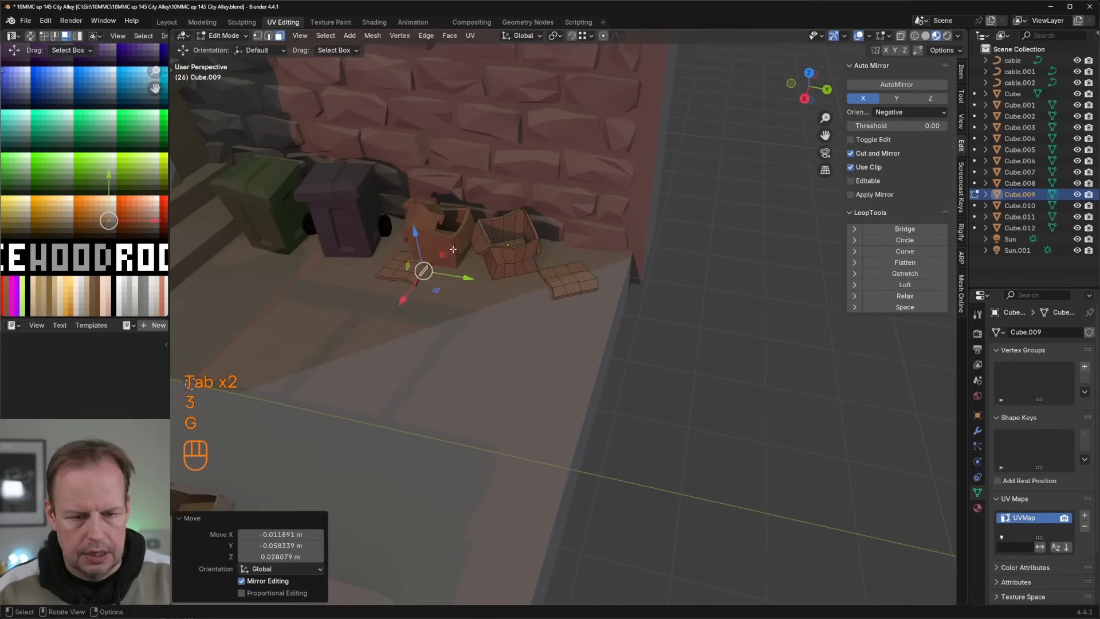
Step: Duplicate in place the narrow wall face at the outer edge of the building, beside the doorway above the stairs
{"action": "key", "text": "Tab"}
{"action": "scroll", "coordinate": [452, 252], "scroll_direction": "down", "scroll_amount": 6}
{"action": "middle_click_drag", "start_coordinate": [710, 299], "coordinate": [632, 280]}
{"action": "scroll", "coordinate": [618, 279], "scroll_direction": "up", "scroll_amount": 5}
{"action": "middle_click_drag", "start_coordinate": [550, 257], "coordinate": [641, 306], "text": "shift"}
{"action": "middle_click_drag", "start_coordinate": [579, 280], "coordinate": [555, 290]}
{"action": "middle_click_drag", "start_coordinate": [403, 283], "coordinate": [480, 281]}
{"action": "left_click", "coordinate": [425, 274]}
{"action": "key", "text": "Tab"}
{"action": "key", "text": "Tab"}
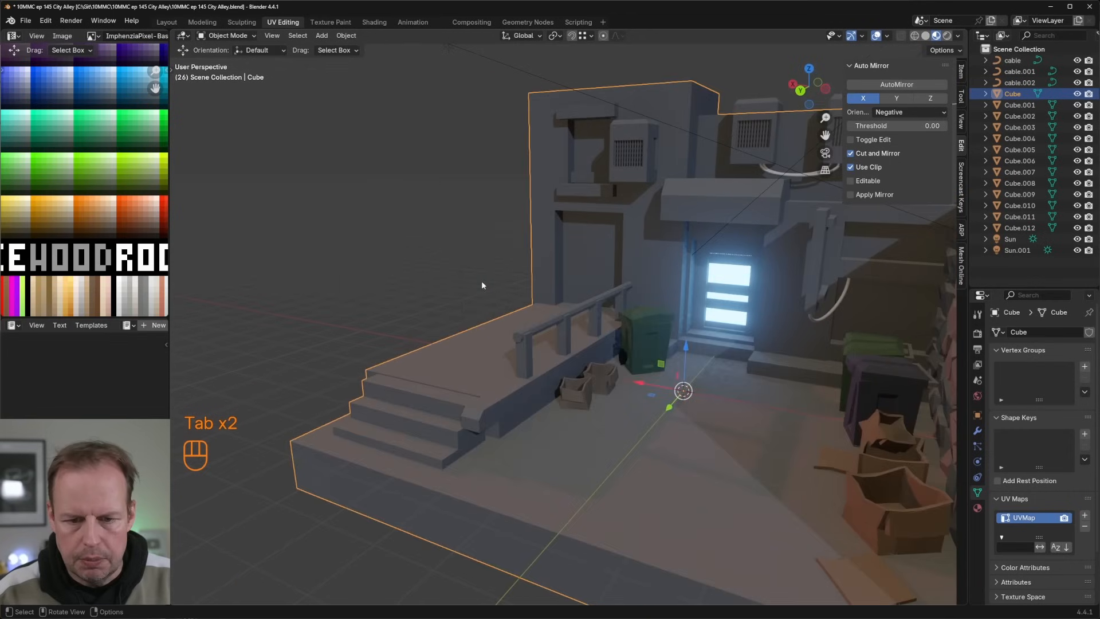
{"action": "key", "text": "Tab"}
{"action": "left_click", "coordinate": [548, 248]}
{"action": "key", "text": "shift+d"}
{"action": "right_click", "coordinate": [576, 270]}
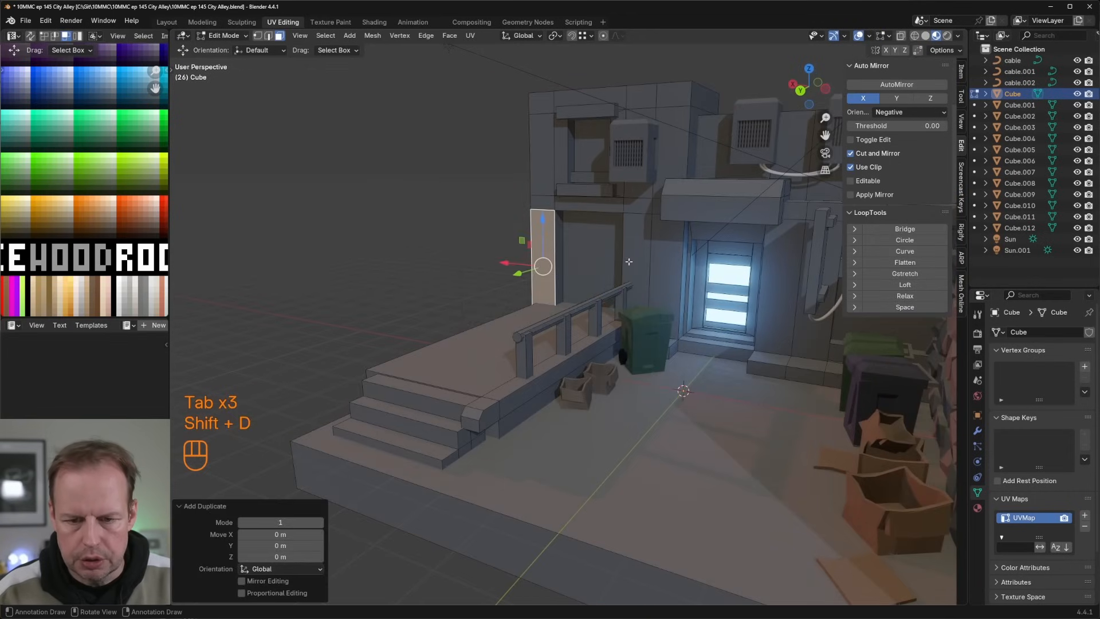
Step: Scale the duplicated wall face down, reposition it at the platform level and extrude it about 0.50 m outward
{"action": "key", "text": "s"}
{"action": "left_click", "coordinate": [546, 282]}
{"action": "left_click_drag", "start_coordinate": [542, 228], "coordinate": [542, 239]}
{"action": "left_click_drag", "start_coordinate": [523, 285], "coordinate": [528, 287]}
{"action": "left_click", "coordinate": [520, 293]}
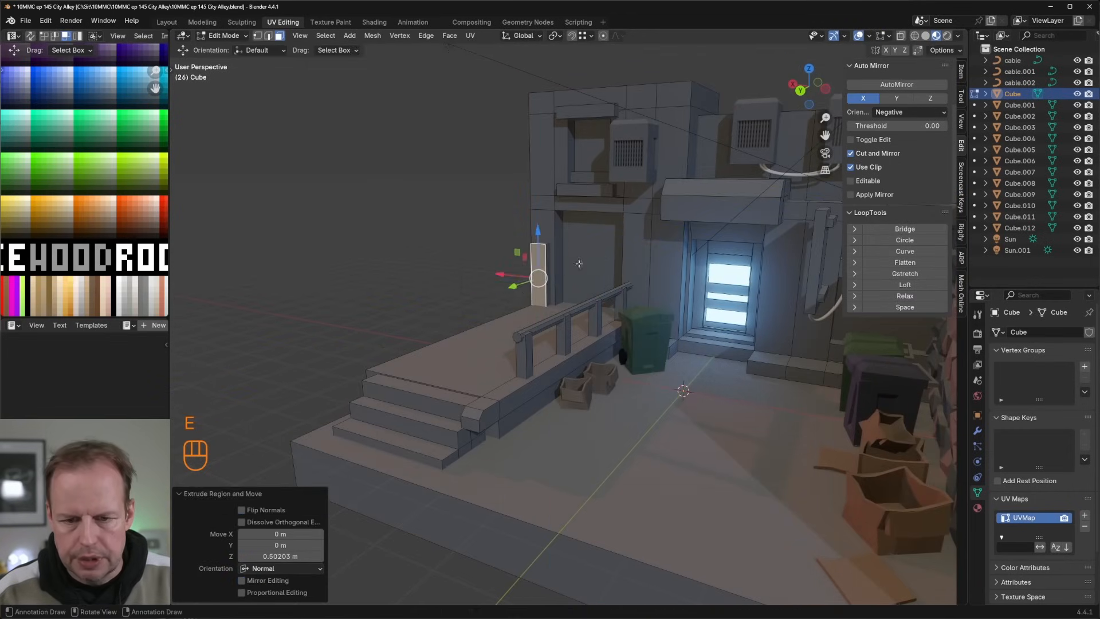
Step: Raise the top face of the extruded block about 3.76 m to form a tall pillar up the wall
{"action": "middle_click_drag", "start_coordinate": [520, 293], "coordinate": [512, 130]}
{"action": "middle_click_drag", "start_coordinate": [514, 85], "coordinate": [502, 189], "text": "shift"}
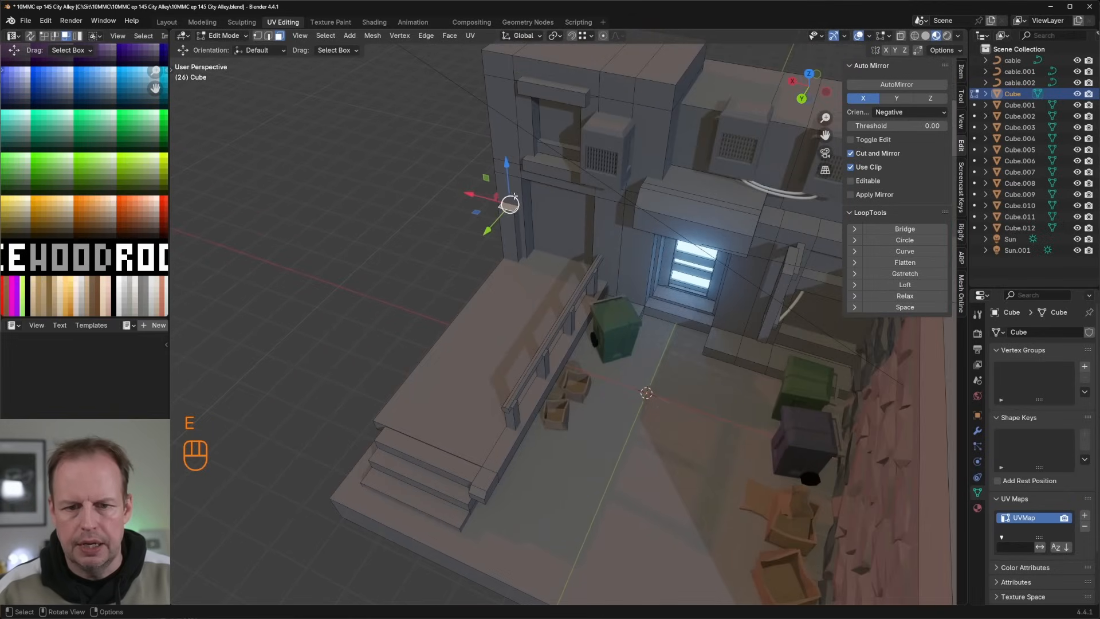
{"action": "left_click_drag", "start_coordinate": [504, 167], "coordinate": [503, 156]}
{"action": "left_click_drag", "start_coordinate": [503, 602], "coordinate": [504, 604]}
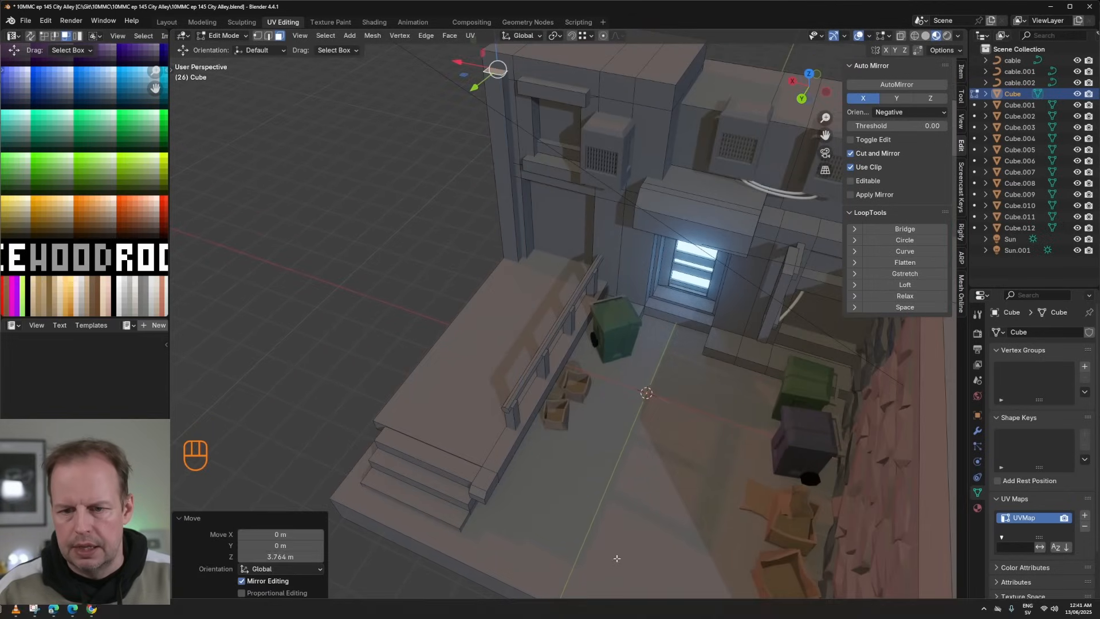
Step: Select the three wall-mounted air-conditioning units together and all of their mesh faces
{"action": "middle_click_drag", "start_coordinate": [597, 239], "coordinate": [642, 186]}
{"action": "key", "text": "l"}
{"action": "left_click", "coordinate": [604, 186]}
{"action": "key", "text": "Tab"}
{"action": "left_click", "coordinate": [598, 190]}
{"action": "key", "text": "Tab"}
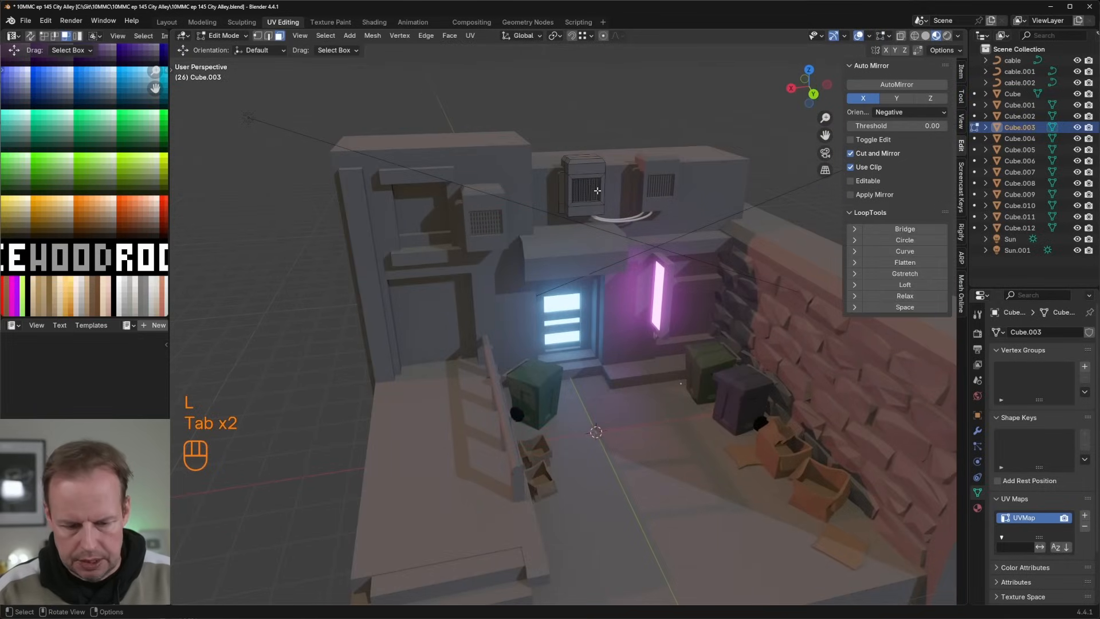
{"action": "key", "text": "Tab"}
{"action": "left_click", "coordinate": [664, 188], "text": "shift"}
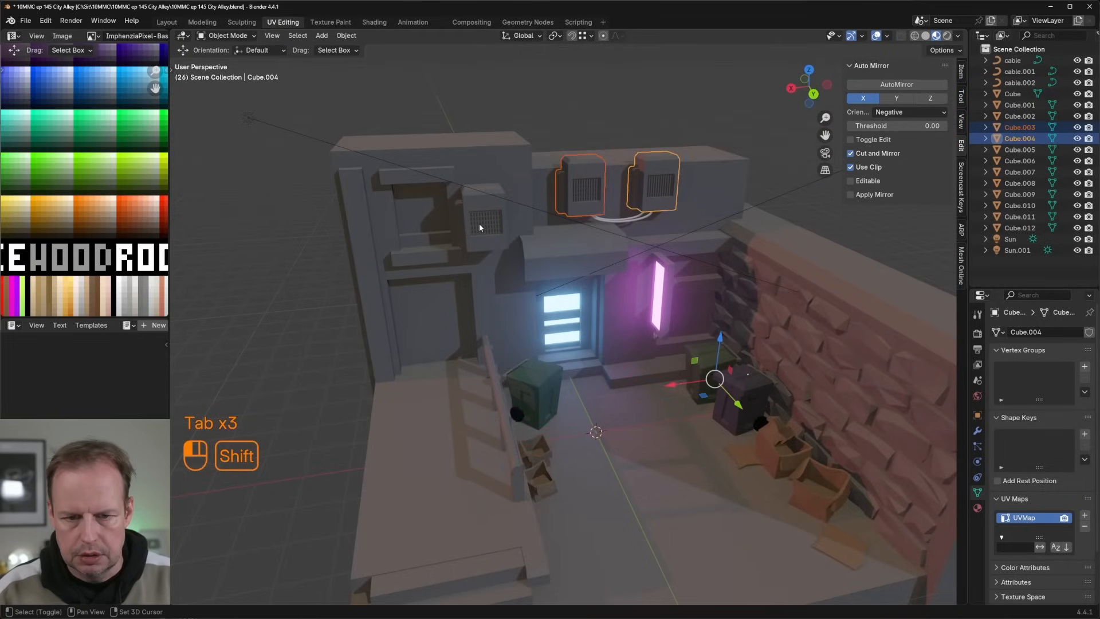
{"action": "left_click", "coordinate": [478, 223], "text": "shift"}
{"action": "key", "text": "Tab"}
{"action": "key", "text": "a"}
{"action": "key", "text": "a"}
Step: Recolour the three air-conditioning units by moving their UVs onto the grey column beside the Dull palette colours
{"action": "key", "text": "g"}
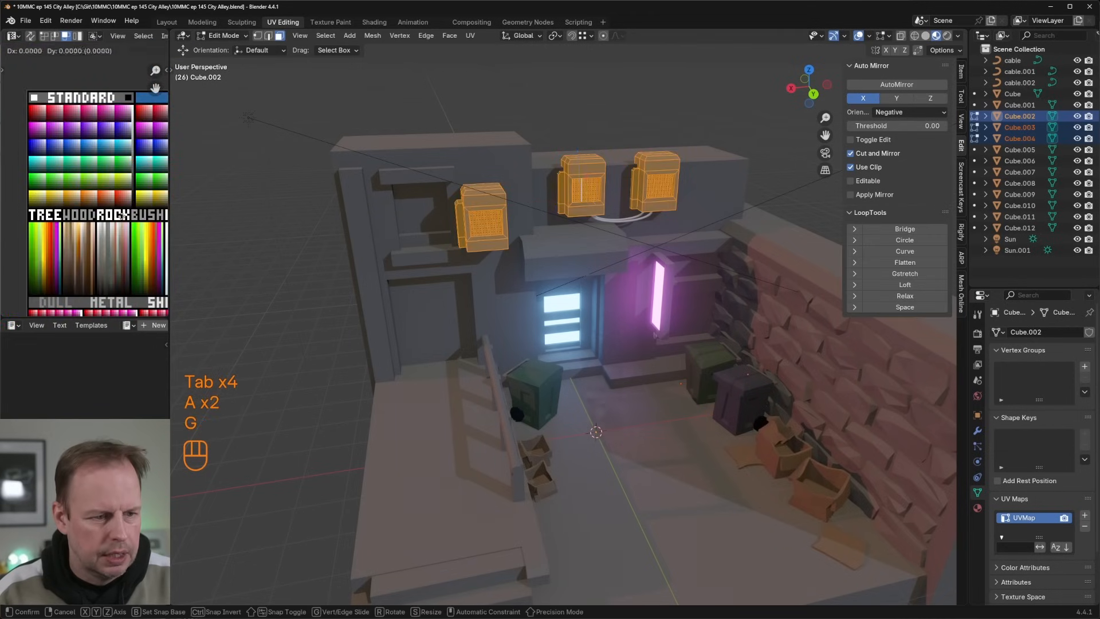
{"action": "middle_click_drag", "start_coordinate": [78, 251], "coordinate": [96, 124], "text": "shift"}
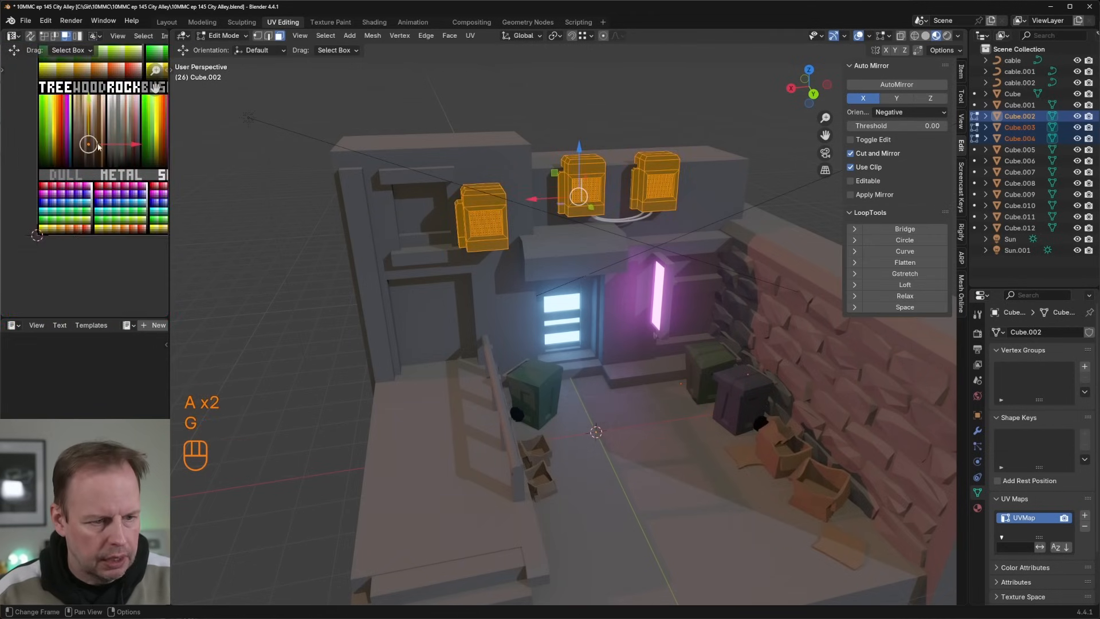
{"action": "scroll", "coordinate": [99, 177], "scroll_direction": "up", "scroll_amount": 5}
{"action": "key", "text": "g"}
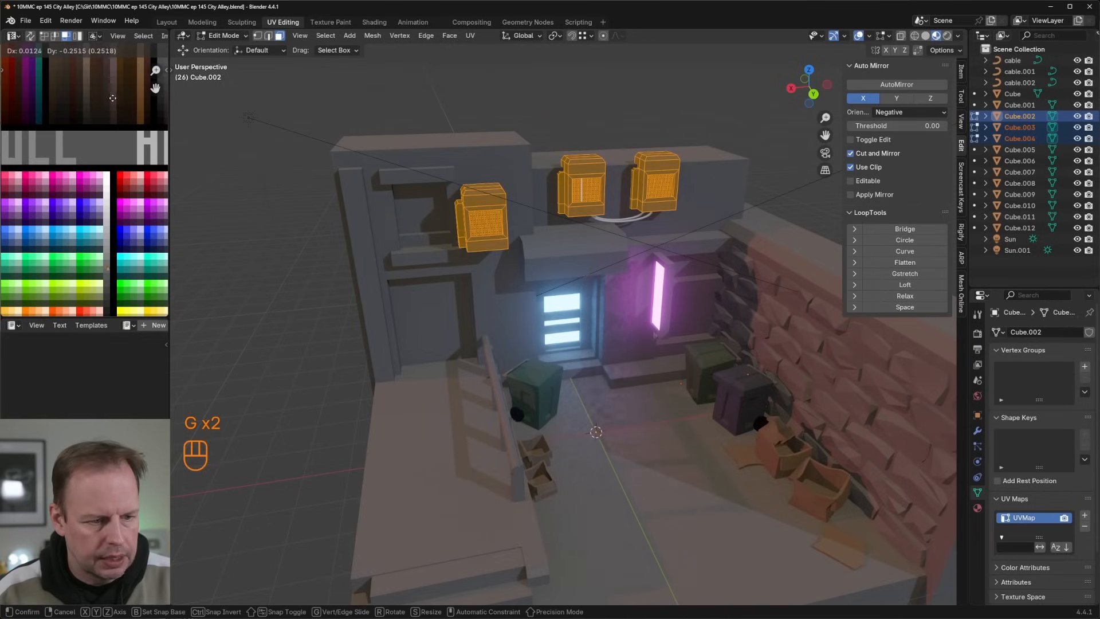
{"action": "left_click", "coordinate": [112, 98]}
{"action": "key", "text": "Tab"}
{"action": "key", "text": "Tab"}
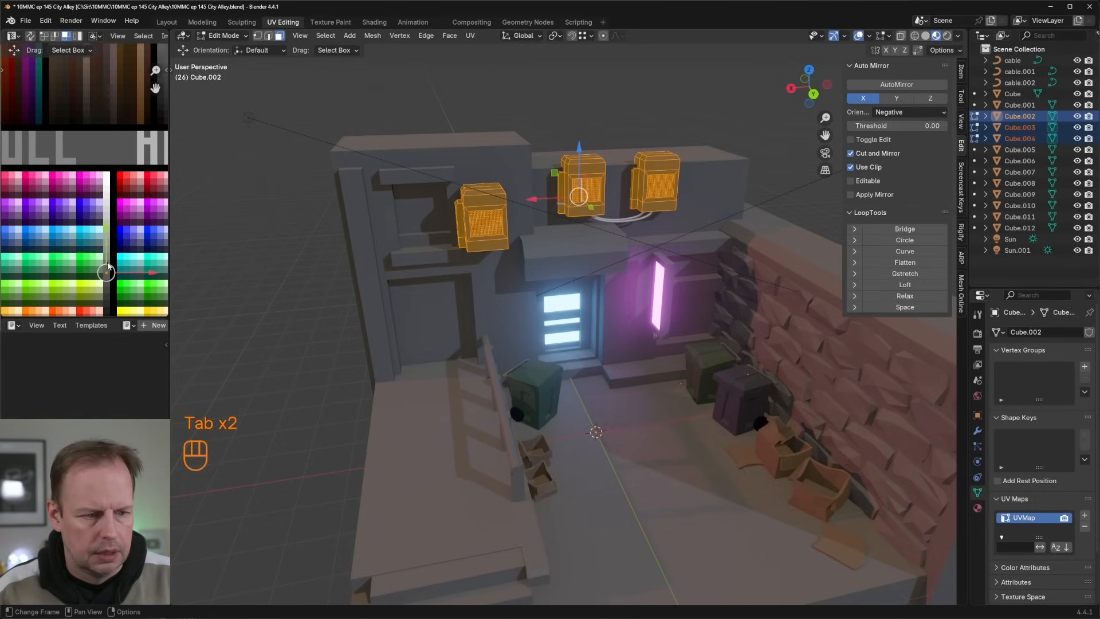
{"action": "key", "text": "g"}
{"action": "left_click", "coordinate": [109, 242]}
{"action": "key", "text": "g"}
{"action": "left_click", "coordinate": [109, 243]}
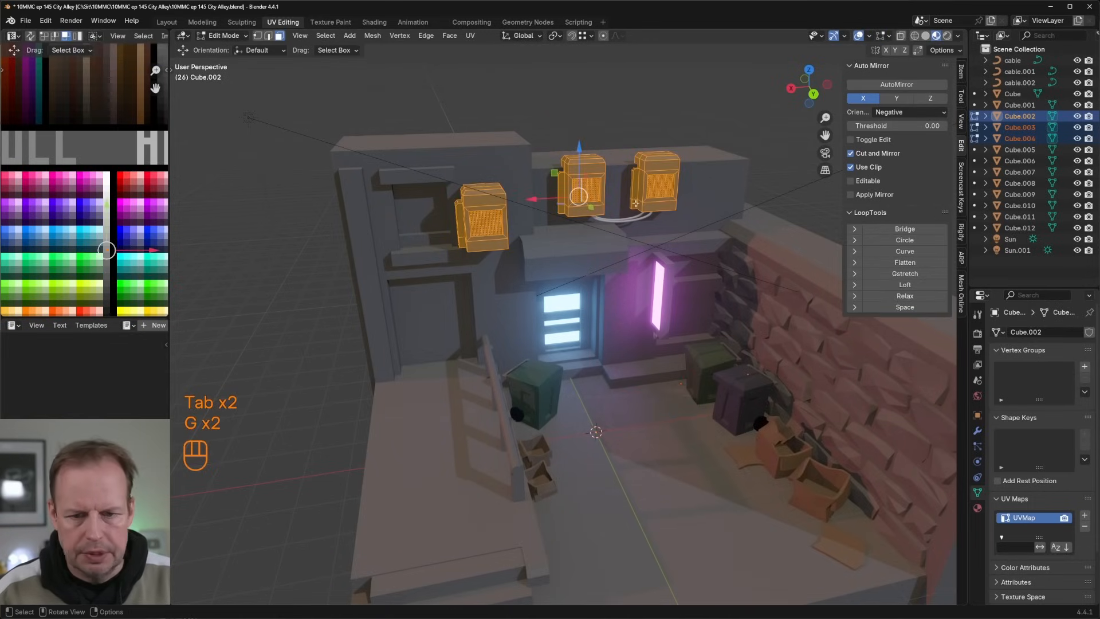
Step: Recolour the awning above the doorway to a darker grey by moving its UVs on the palette
{"action": "key", "text": "Tab"}
{"action": "middle_click_drag", "start_coordinate": [594, 209], "coordinate": [585, 209]}
{"action": "left_click", "coordinate": [593, 249]}
{"action": "key", "text": "Tab"}
{"action": "left_click", "coordinate": [595, 254]}
{"action": "key", "text": "l"}
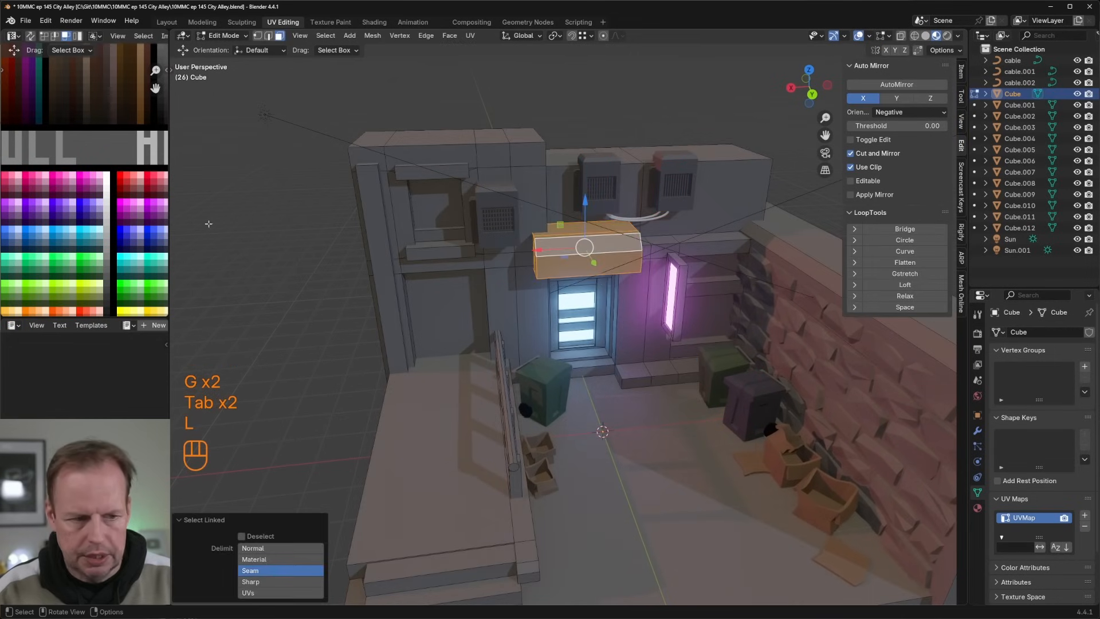
{"action": "scroll", "coordinate": [100, 181], "scroll_direction": "down", "scroll_amount": 4}
{"action": "middle_click_drag", "start_coordinate": [147, 132], "coordinate": [90, 184], "text": "shift"}
{"action": "scroll", "coordinate": [105, 132], "scroll_direction": "up", "scroll_amount": 4}
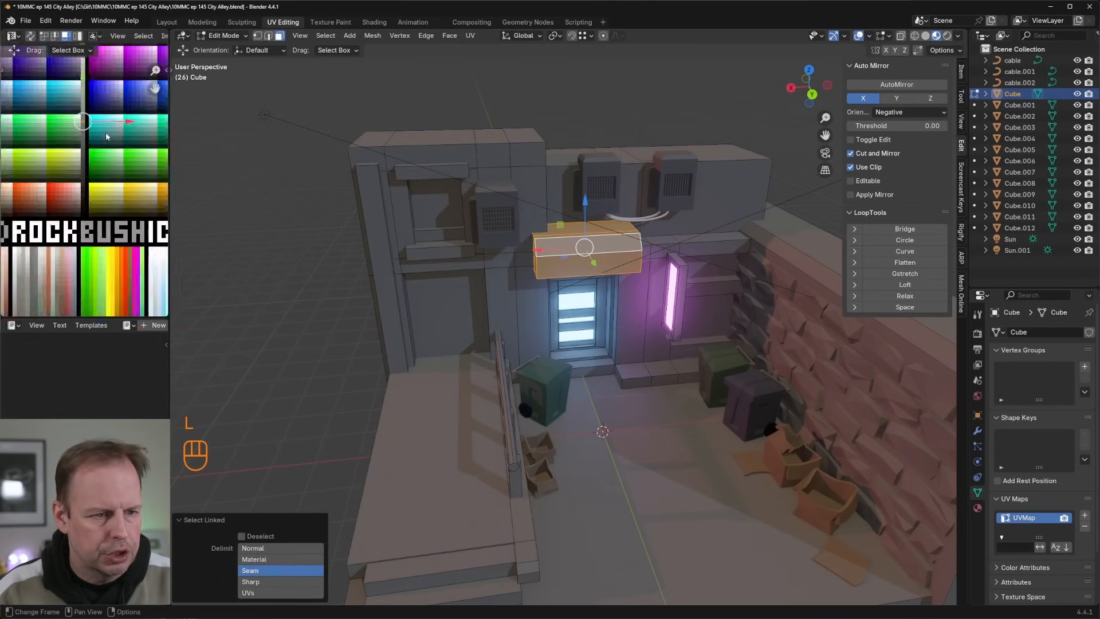
{"action": "key", "text": "g"}
{"action": "left_click", "coordinate": [94, 152]}
{"action": "key", "text": "g"}
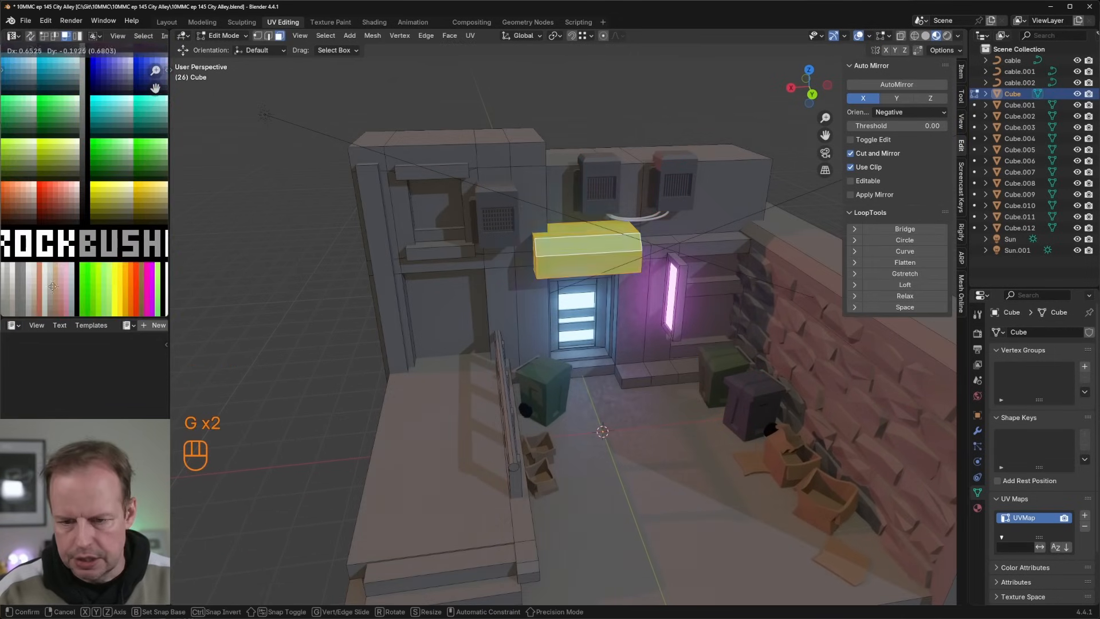
{"action": "key", "text": "Tab"}
{"action": "right_click", "coordinate": [232, 252]}
{"action": "key", "text": "Tab"}
Step: Duplicate the narrow wall face beside the lit door, scale it to about 0.48, widen it along Y and reposition it
{"action": "scroll", "coordinate": [710, 265], "scroll_direction": "down", "scroll_amount": 4}
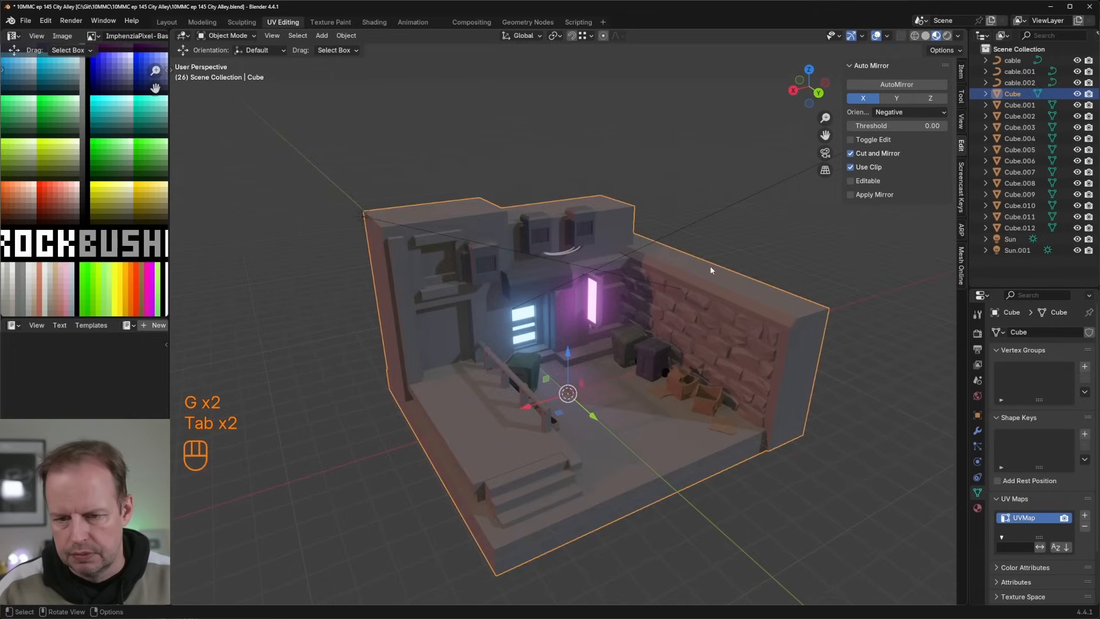
{"action": "scroll", "coordinate": [627, 286], "scroll_direction": "up", "scroll_amount": 4}
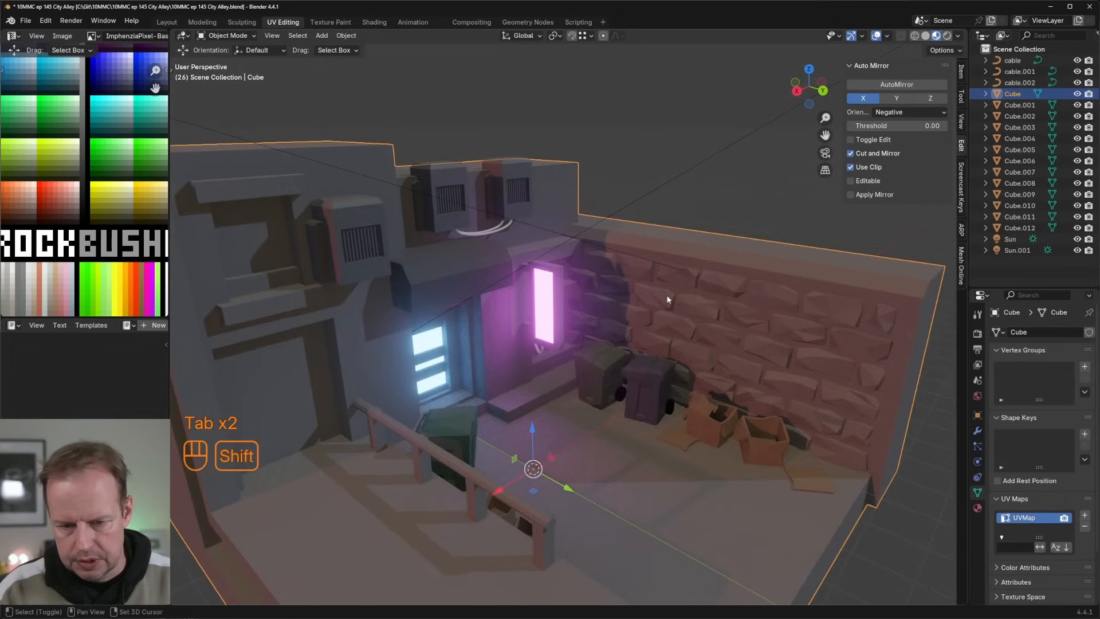
{"action": "key", "text": "Tab"}
{"action": "key", "text": "3"}
{"action": "left_click", "coordinate": [487, 309]}
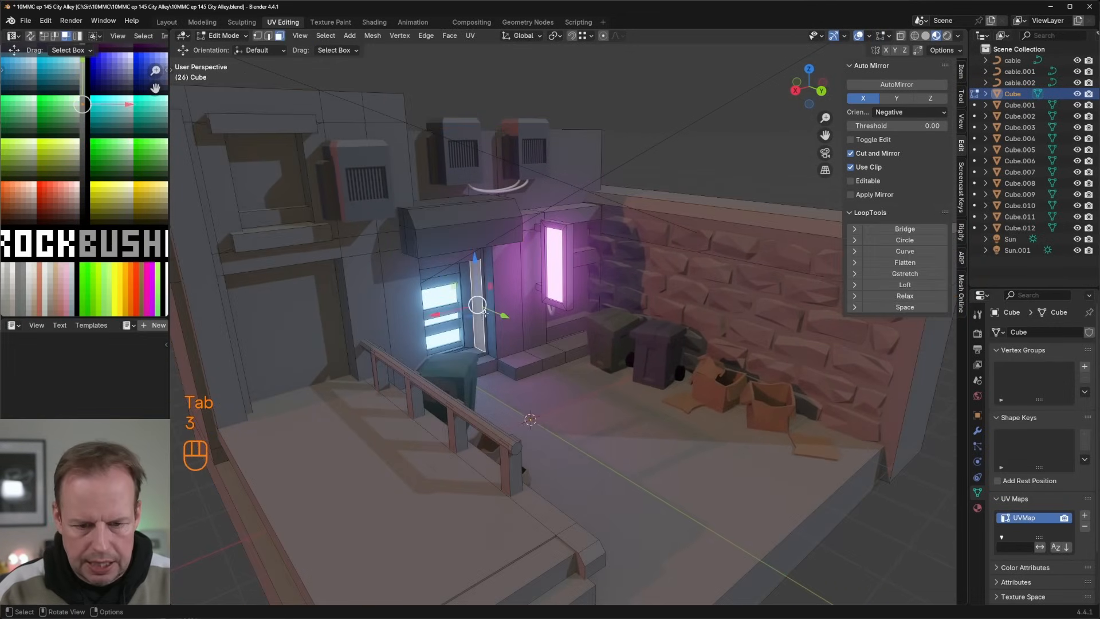
{"action": "key", "text": "shift+d"}
{"action": "right_click", "coordinate": [486, 310]}
{"action": "key", "text": "s"}
{"action": "left_click", "coordinate": [521, 298]}
{"action": "key", "text": "s"}
{"action": "key", "text": "z"}
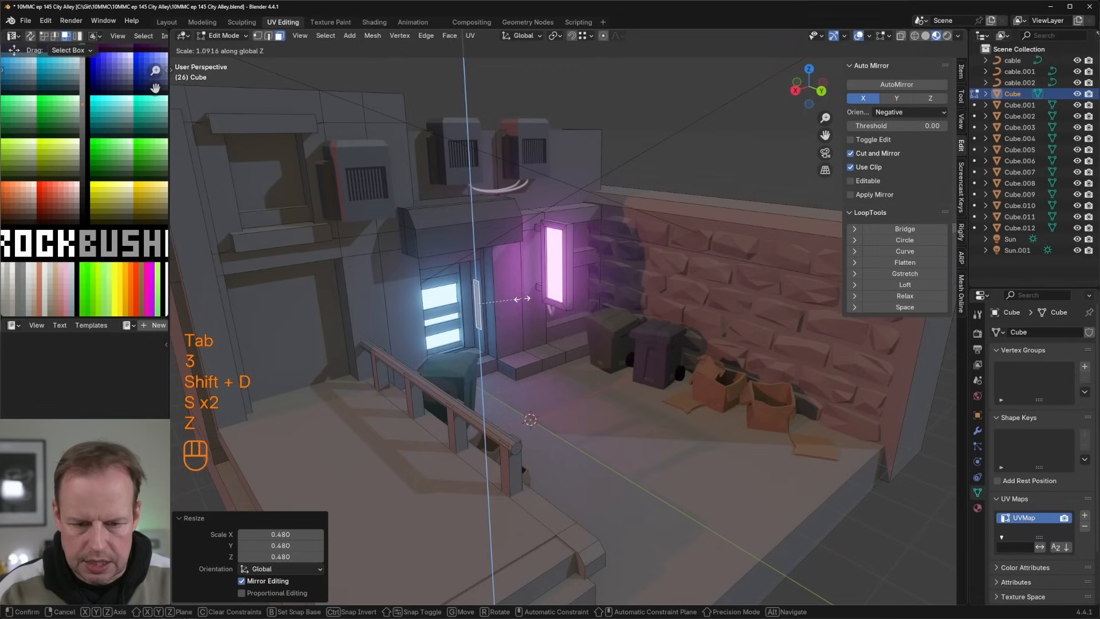
{"action": "key", "text": "y"}
{"action": "left_click", "coordinate": [478, 306]}
{"action": "left_click_drag", "start_coordinate": [438, 315], "coordinate": [434, 317]}
{"action": "left_click_drag", "start_coordinate": [502, 315], "coordinate": [507, 318]}
Step: Extrude the small panel 0.25 m outward, then inset its front, scale the inset to 0.556 vertically and recess it 0.037 m
{"action": "key", "text": "e"}
{"action": "left_click", "coordinate": [501, 322]}
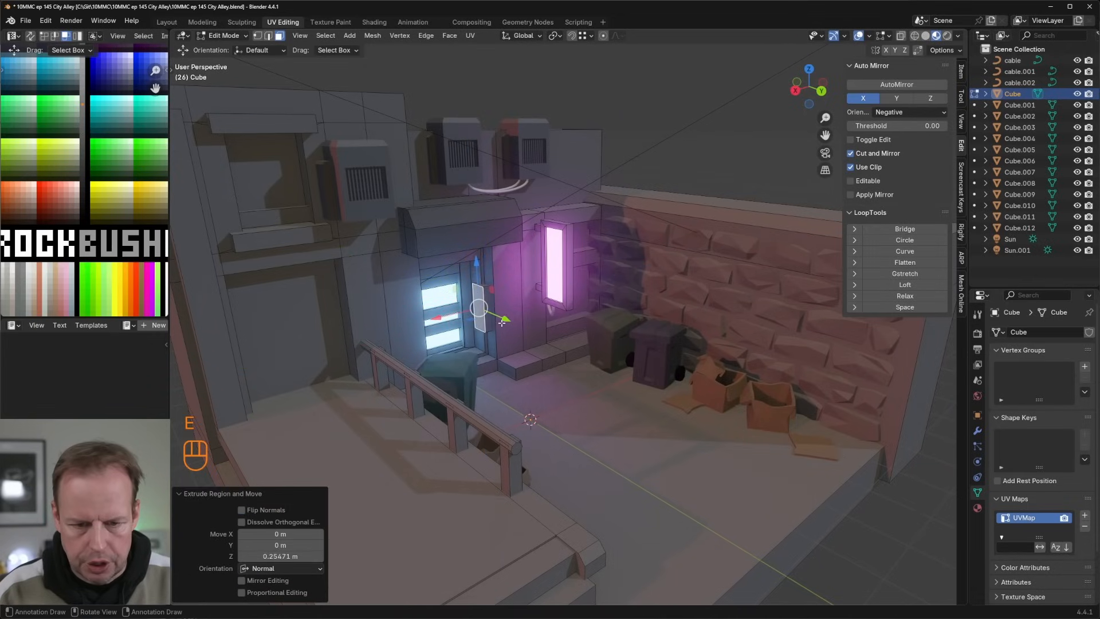
{"action": "key", "text": "i"}
{"action": "left_click", "coordinate": [515, 305]}
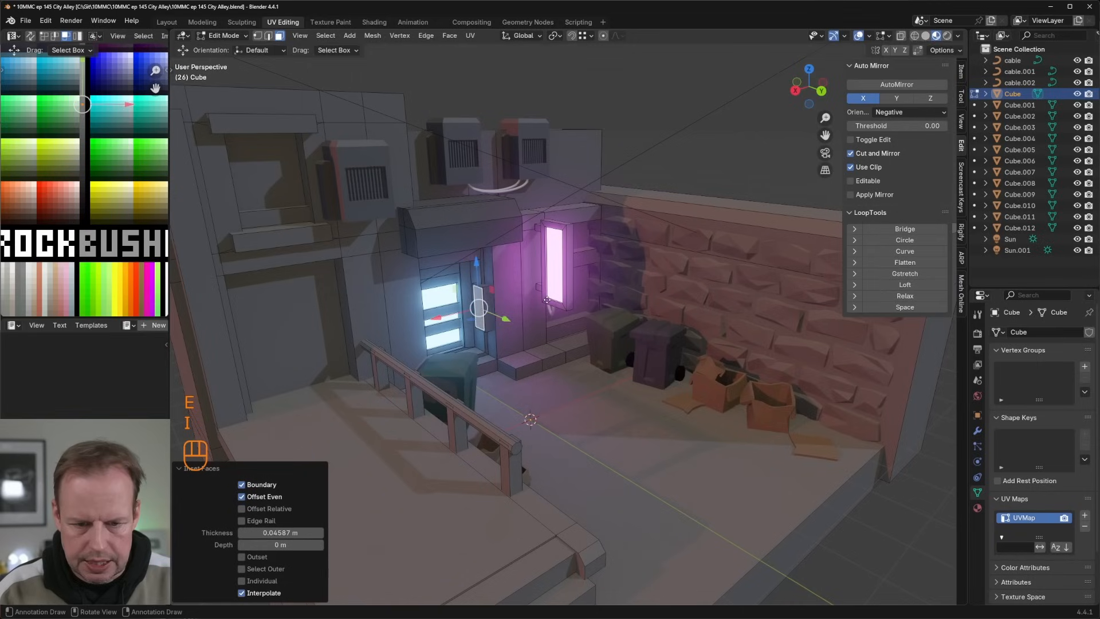
{"action": "key", "text": "e"}
{"action": "right_click", "coordinate": [545, 301]}
{"action": "key", "text": "s"}
{"action": "key", "text": "z"}
{"action": "left_click", "coordinate": [520, 307]}
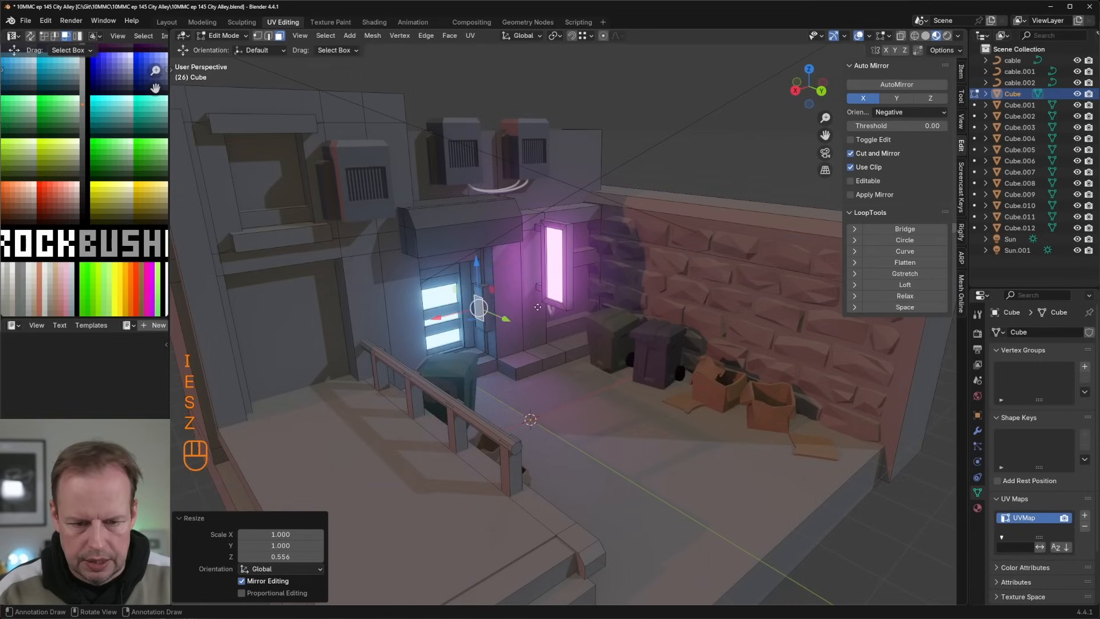
{"action": "key", "text": "e"}
{"action": "left_click", "coordinate": [489, 294]}
Step: Make the panel's recessed face a light by moving its UVs onto a Glow palette swatch
{"action": "scroll", "coordinate": [140, 191], "scroll_direction": "down", "scroll_amount": 4}
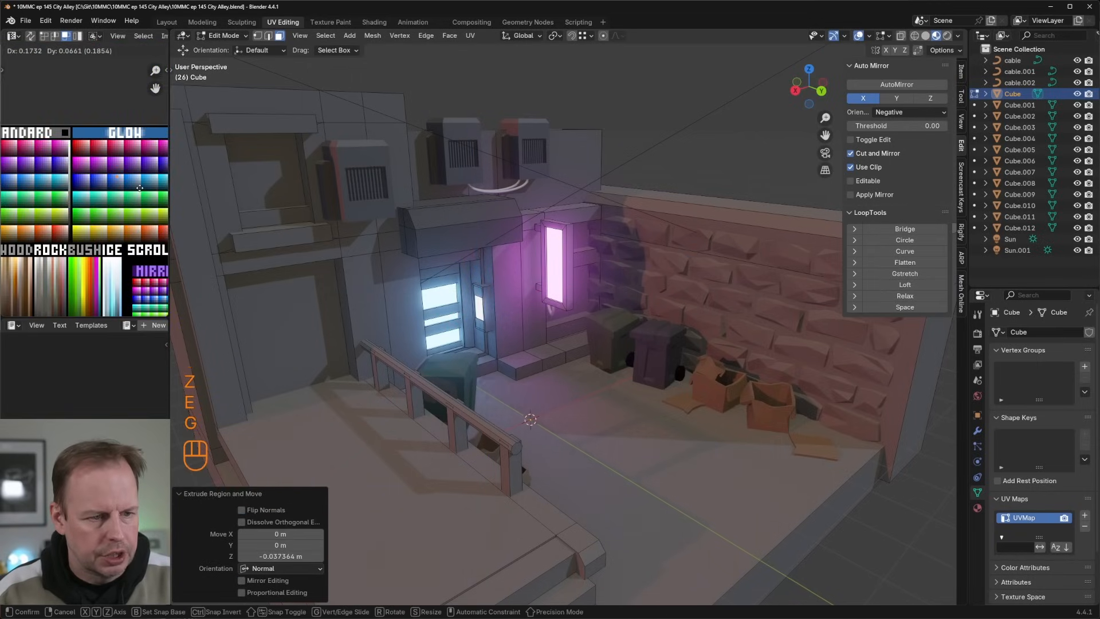
{"action": "key", "text": "g"}
{"action": "key", "text": "Tab"}
{"action": "middle_click_drag", "start_coordinate": [449, 249], "coordinate": [559, 307]}
{"action": "scroll", "coordinate": [526, 253], "scroll_direction": "down", "scroll_amount": 2}
{"action": "scroll", "coordinate": [559, 287], "scroll_direction": "up", "scroll_amount": 3}
Step: Duplicate the tall wall face between the doorway and the platform in place, then scale it down and lower it
{"action": "key", "text": "Tab"}
{"action": "left_click", "coordinate": [538, 292]}
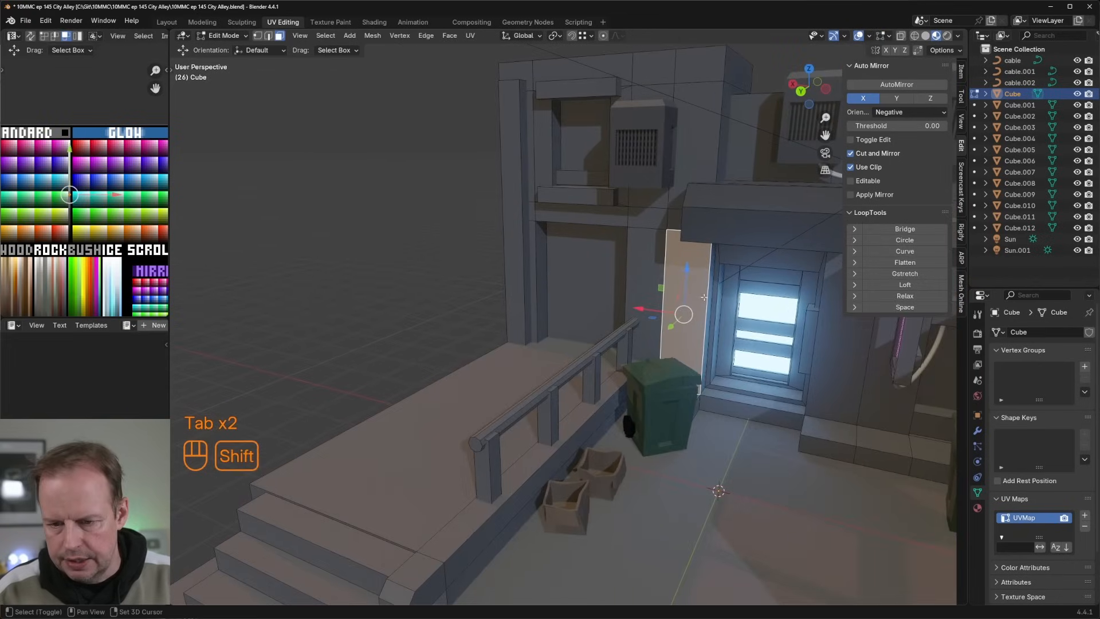
{"action": "middle_click_drag", "start_coordinate": [670, 304], "coordinate": [616, 316], "text": "shift"}
{"action": "middle_click_drag", "start_coordinate": [615, 316], "coordinate": [646, 307], "text": "shift"}
{"action": "key", "text": "shift+d"}
{"action": "right_click", "coordinate": [650, 281]}
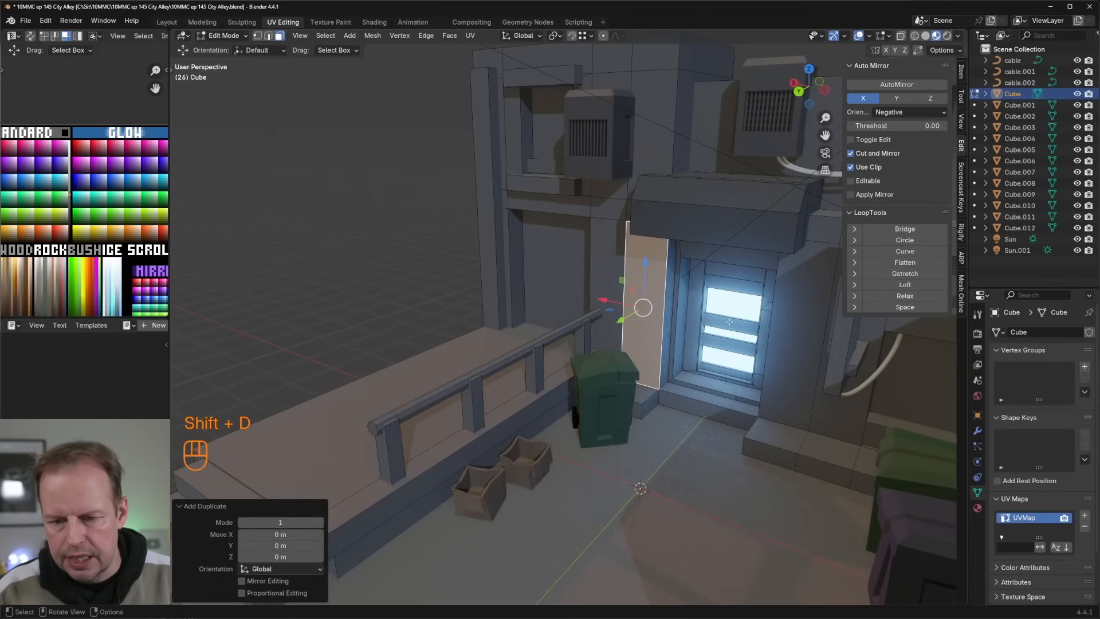
{"action": "key", "text": "s"}
{"action": "left_click", "coordinate": [644, 281]}
{"action": "left_click_drag", "start_coordinate": [643, 261], "coordinate": [645, 289]}
Step: Extrude the duplicated face outward into a tall box and bevel its upper front edge
{"action": "key", "text": "e"}
{"action": "left_click", "coordinate": [636, 294]}
{"action": "key", "text": "2"}
{"action": "left_click", "coordinate": [646, 281]}
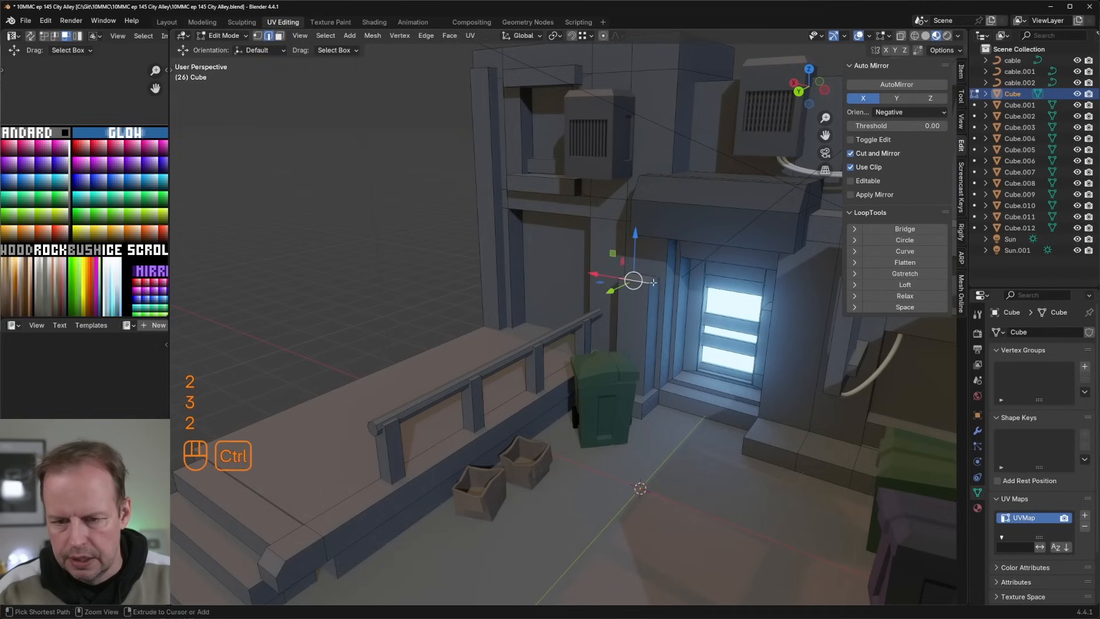
{"action": "key", "text": "ctrl+b"}
{"action": "left_click", "coordinate": [633, 280]}
Step: Duplicate the whole tall box about 0.73 m along X, placing the copy beside the original
{"action": "key", "text": "l"}
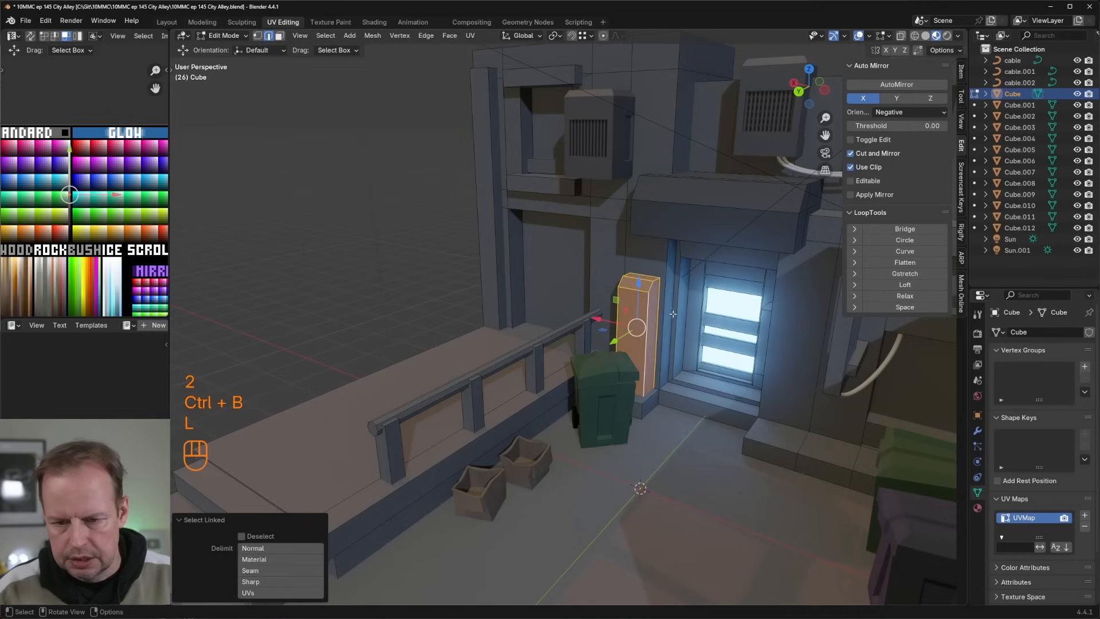
{"action": "key", "text": "shift+d"}
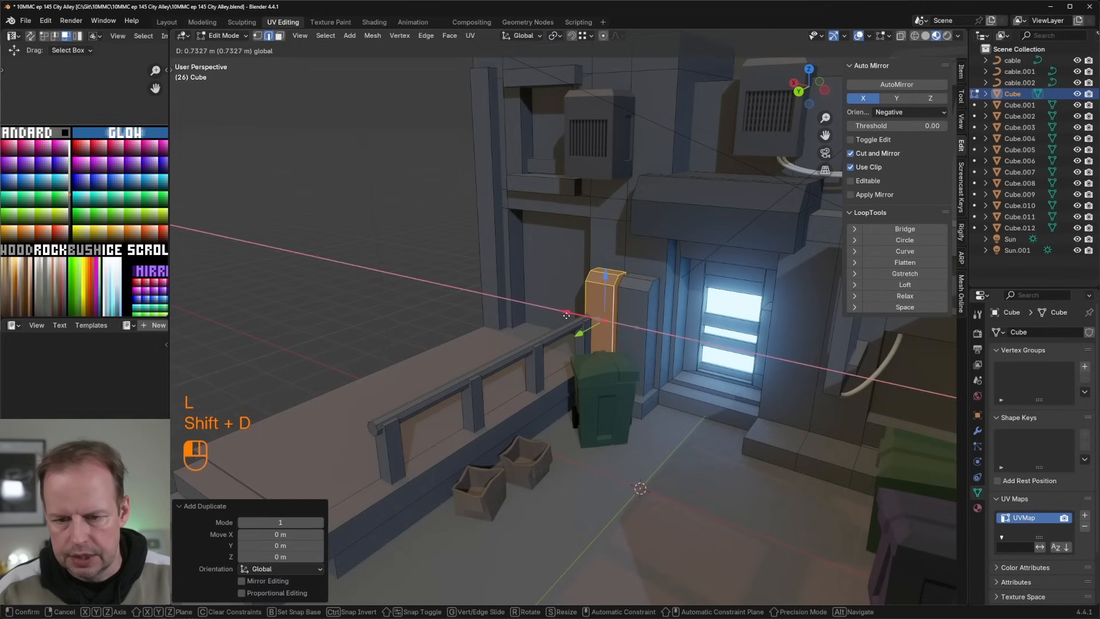
{"action": "left_click_drag", "start_coordinate": [566, 316], "coordinate": [565, 316]}
{"action": "key", "text": "Tab"}
{"action": "scroll", "coordinate": [663, 316], "scroll_direction": "down", "scroll_amount": 3}
{"action": "mouse_move", "coordinate": [619, 314]}
{"action": "middle_mouse_down"}
{"action": "mouse_move", "coordinate": [663, 316]}
{"action": "mouse_move", "coordinate": [604, 321]}
{"action": "middle_mouse_up"}
Step: Bevel the outer corner edge of the low ledge beside the doorway by about 0.37 m
{"action": "scroll", "coordinate": [642, 304], "scroll_direction": "up", "scroll_amount": 3}
{"action": "key", "text": "Tab"}
{"action": "key", "text": "Tab"}
{"action": "key", "text": "Tab"}
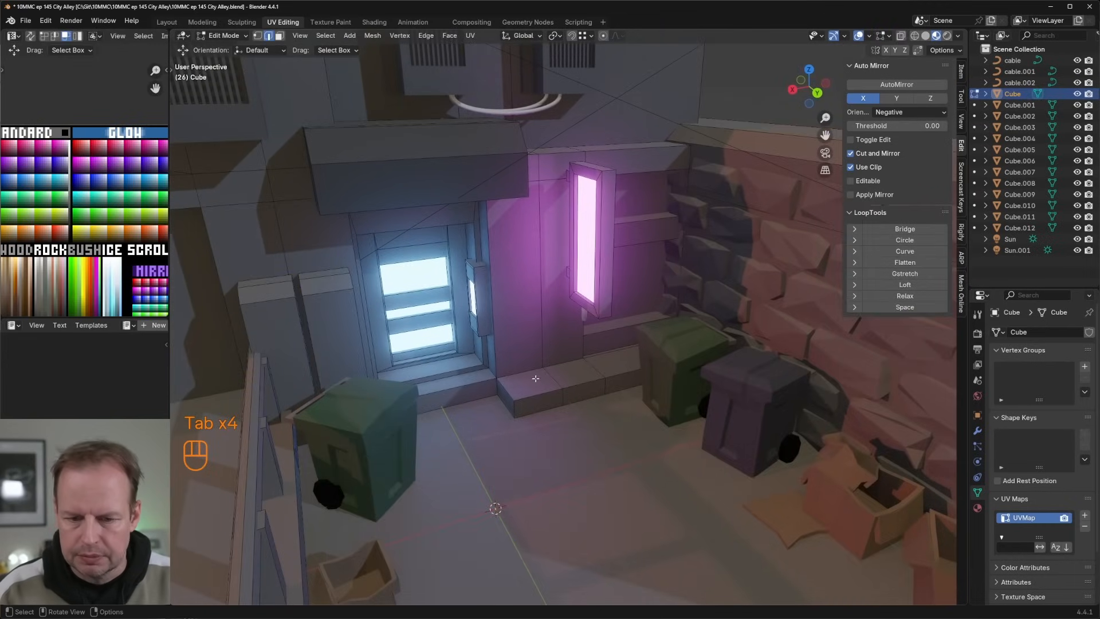
{"action": "key", "text": "Tab"}
{"action": "middle_click_drag", "start_coordinate": [566, 377], "coordinate": [568, 376]}
{"action": "scroll", "coordinate": [568, 376], "scroll_direction": "down", "scroll_amount": 2}
{"action": "key", "text": "Tab"}
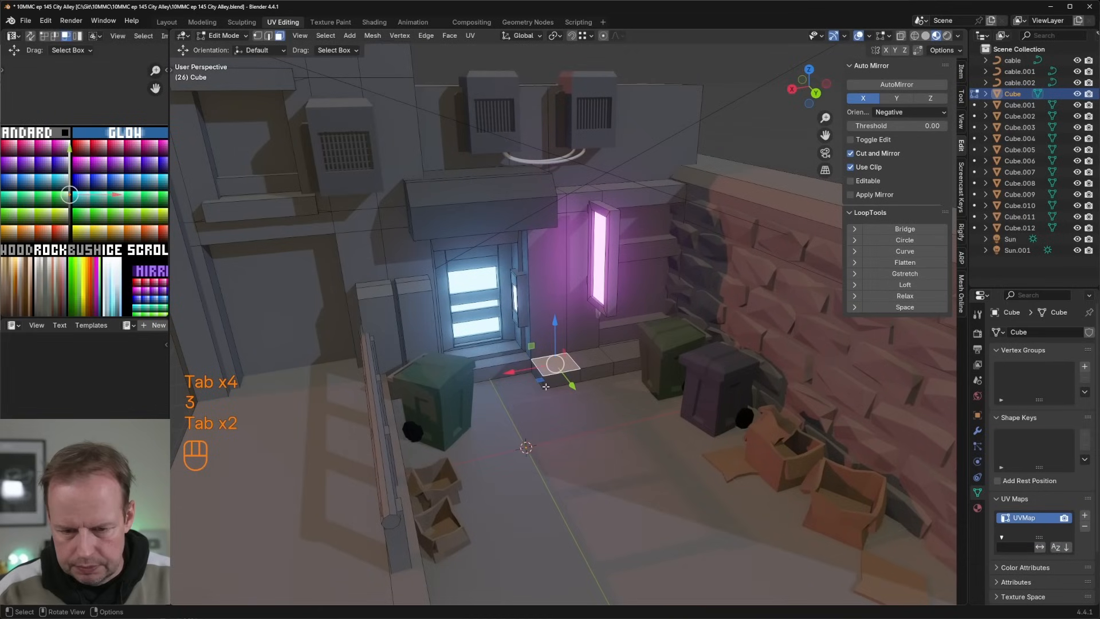
{"action": "key", "text": "2"}
{"action": "key", "text": "ctrl+b"}
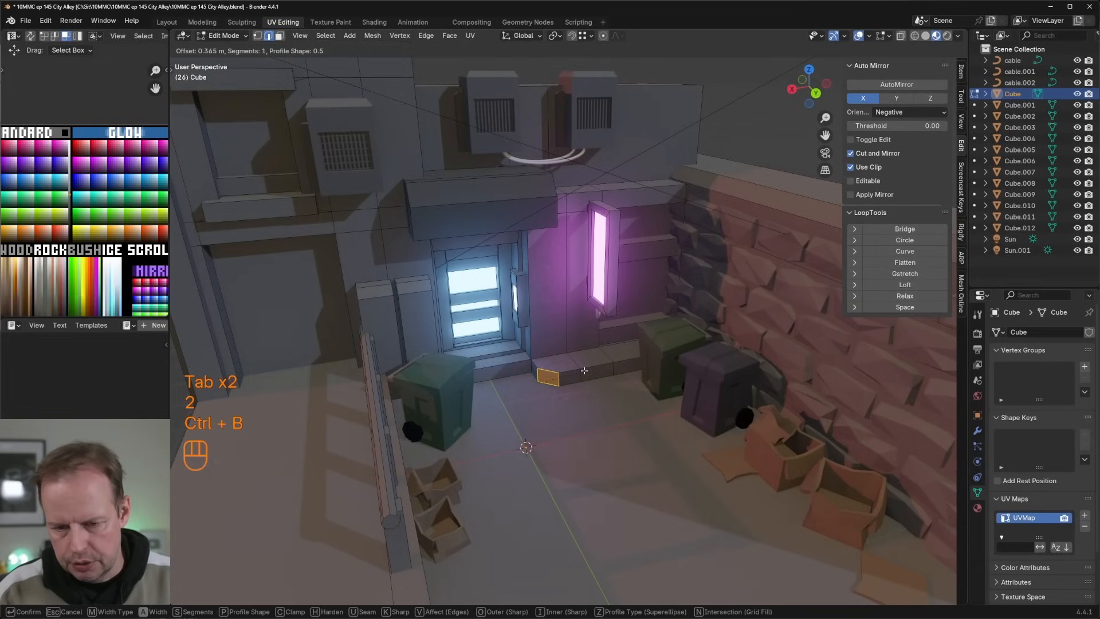
{"action": "left_click", "coordinate": [586, 370]}
Step: Examine the alley from several angles, including the upper part of the outer wall and pillar
{"action": "scroll", "coordinate": [586, 370], "scroll_direction": "down", "scroll_amount": 1}
{"action": "key", "text": "Tab"}
{"action": "middle_click_drag", "start_coordinate": [596, 366], "coordinate": [680, 289]}
{"action": "middle_click_drag", "start_coordinate": [586, 253], "coordinate": [637, 273], "text": "shift"}
{"action": "middle_click_drag", "start_coordinate": [637, 270], "coordinate": [558, 227]}
{"action": "scroll", "coordinate": [620, 236], "scroll_direction": "up", "scroll_amount": 3}
{"action": "key", "text": "Tab"}
Step: Duplicate the small wall face above the tall pillar, scale it up and shift it about 0.20 m along negative X
{"action": "key", "text": "Tab"}
{"action": "scroll", "coordinate": [558, 227], "scroll_direction": "down", "scroll_amount": 1}
{"action": "key", "text": "Tab"}
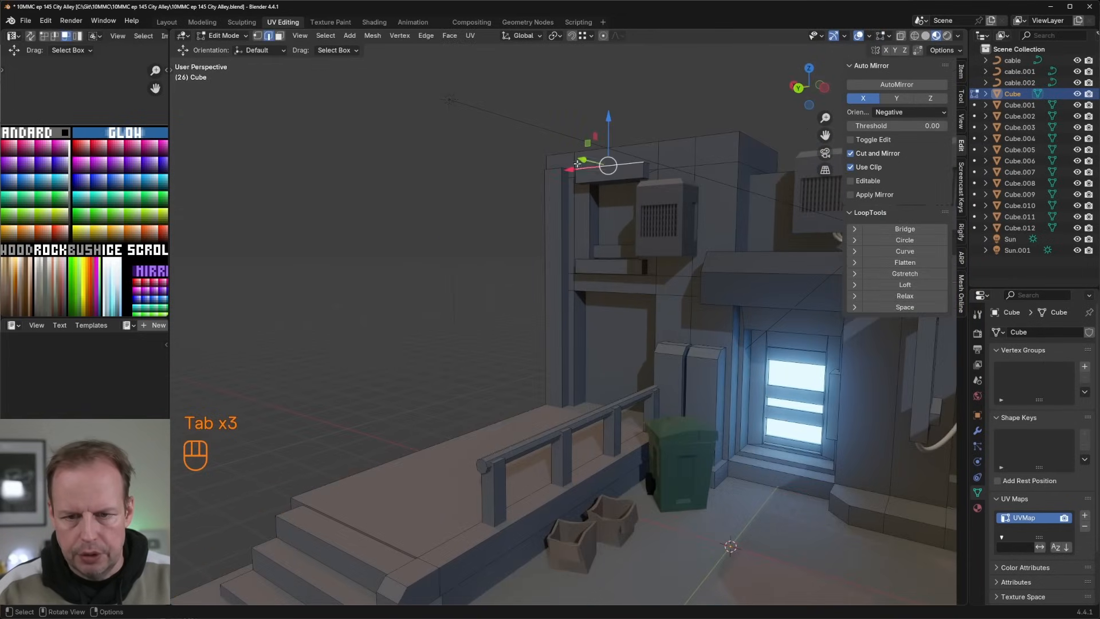
{"action": "middle_click_drag", "start_coordinate": [565, 164], "coordinate": [573, 160], "text": "shift"}
{"action": "key", "text": "shift+d"}
{"action": "key", "text": "s"}
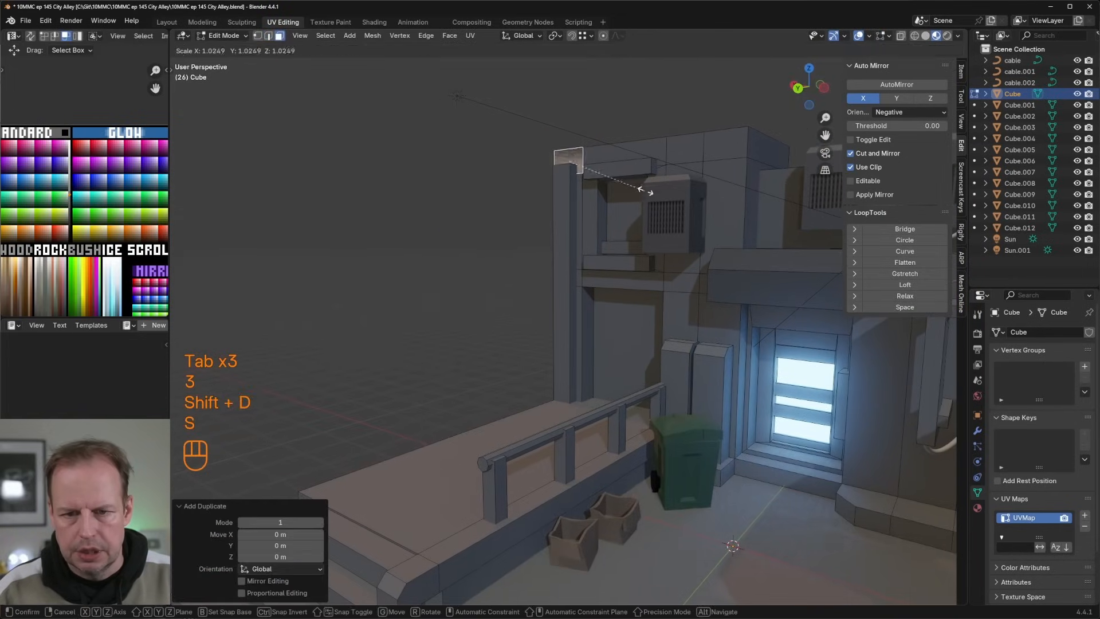
{"action": "left_click", "coordinate": [682, 177]}
{"action": "mouse_move", "coordinate": [533, 170]}
{"action": "left_mouse_down"}
{"action": "mouse_move", "coordinate": [554, 160]}
{"action": "mouse_move", "coordinate": [546, 166]}
{"action": "left_mouse_up"}
{"action": "key", "text": "ctrl+z"}
Step: Extrude the enlarged face about 6.28 m outward into a long overhead beam above the platform
{"action": "key", "text": "e"}
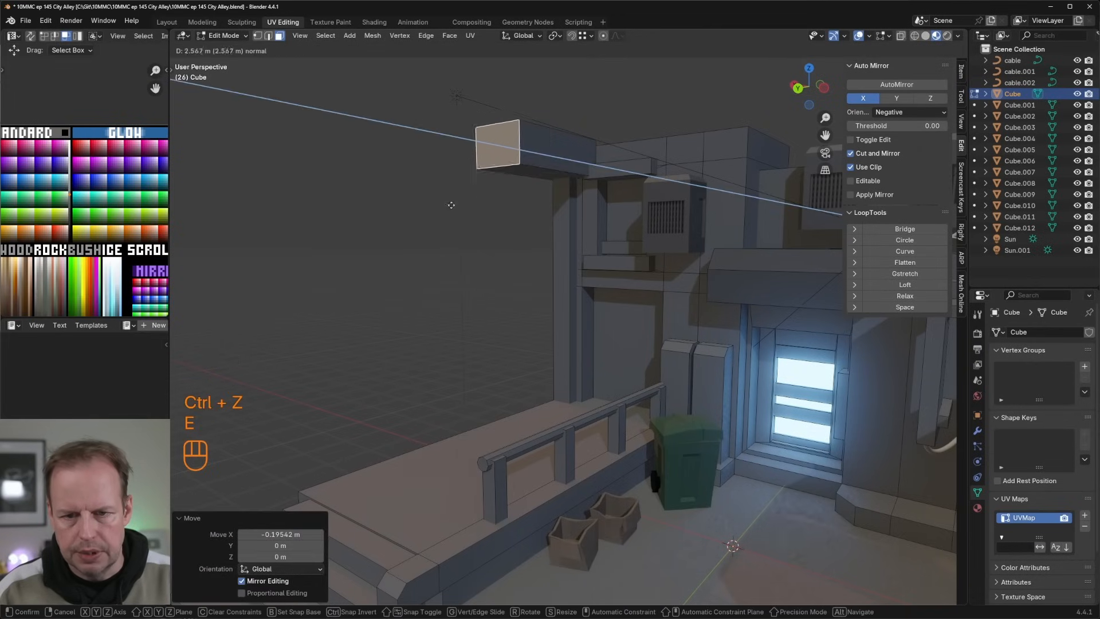
{"action": "left_click", "coordinate": [275, 212]}
{"action": "middle_click_drag", "start_coordinate": [276, 211], "coordinate": [484, 213]}
{"action": "scroll", "coordinate": [516, 269], "scroll_direction": "down", "scroll_amount": 4}
{"action": "scroll", "coordinate": [502, 273], "scroll_direction": "up", "scroll_amount": 3}
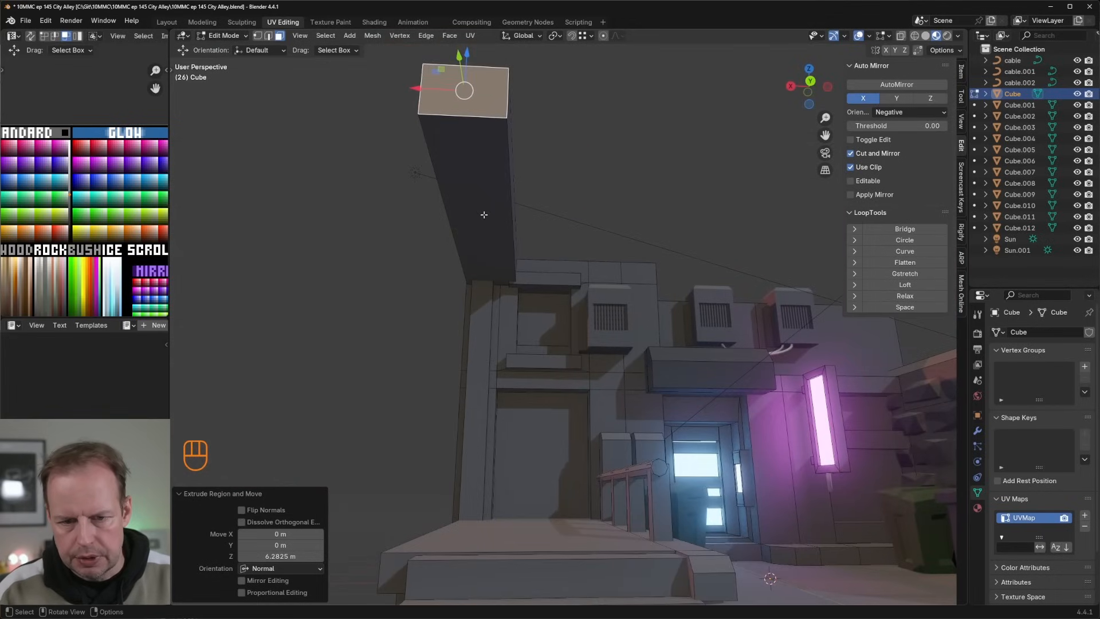
Step: Inset the beam's underside about 0.21 m and extrude the inset face about 0.29 m into the beam
{"action": "left_click", "coordinate": [484, 214]}
{"action": "key", "text": "i"}
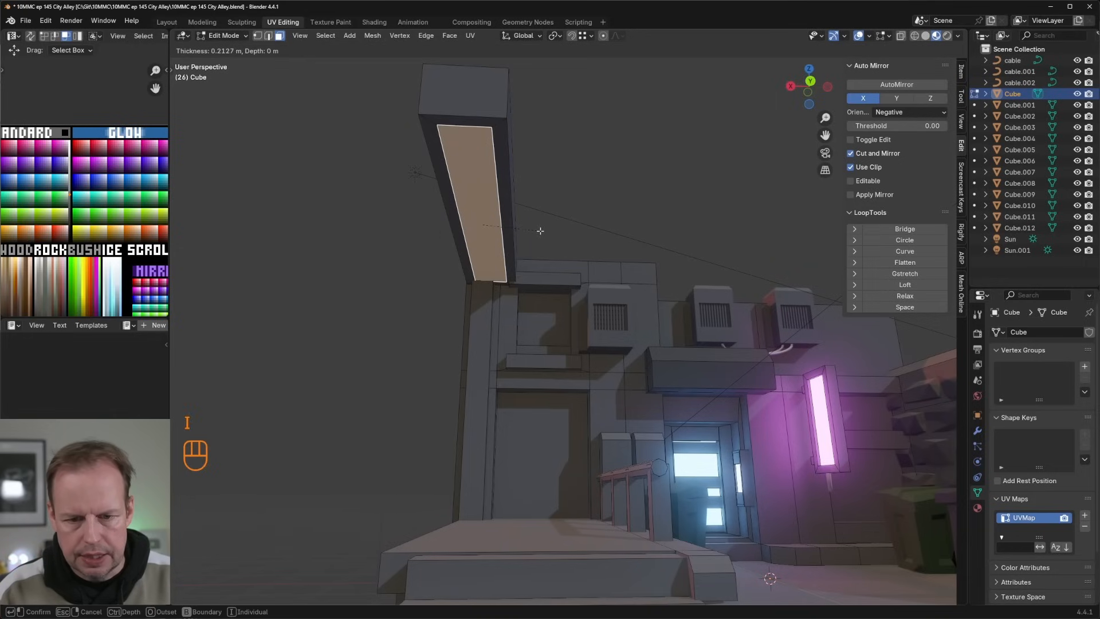
{"action": "left_click", "coordinate": [540, 230]}
{"action": "key", "text": "e"}
{"action": "left_click", "coordinate": [533, 218]}
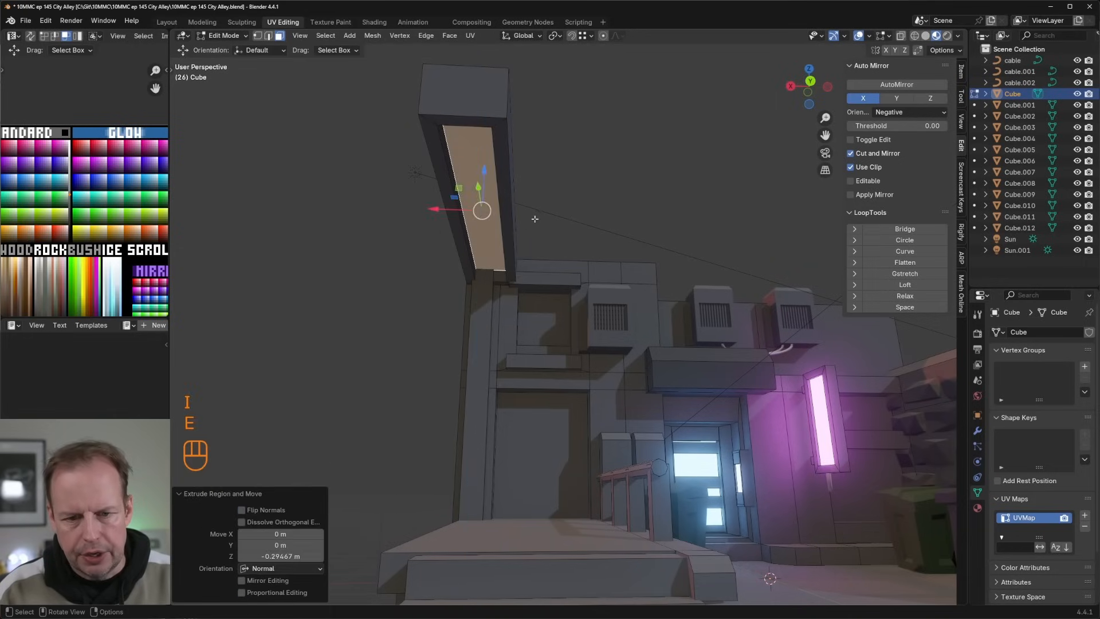
Step: Inspect the recessed underside of the beam and where it meets the pillar and wall
{"action": "scroll", "coordinate": [533, 219], "scroll_direction": "up", "scroll_amount": 3}
{"action": "middle_click_drag", "start_coordinate": [533, 219], "coordinate": [566, 249]}
{"action": "middle_click_drag", "start_coordinate": [599, 307], "coordinate": [603, 358]}
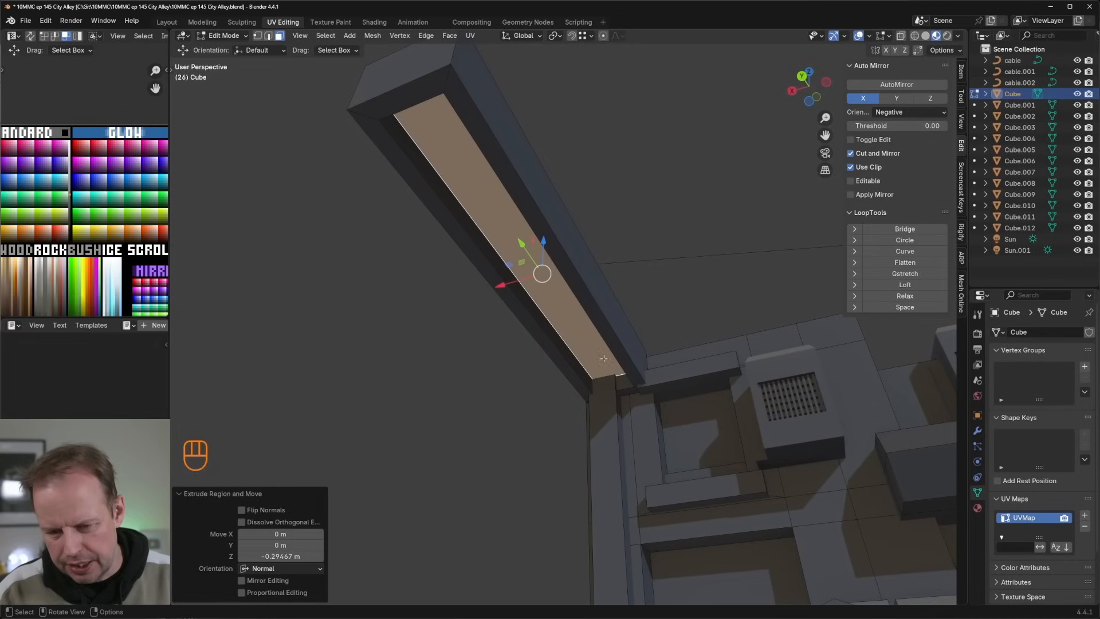
{"action": "key", "text": "q"}
{"action": "key", "text": "Escape"}
{"action": "middle_click_drag", "start_coordinate": [663, 316], "coordinate": [664, 322]}
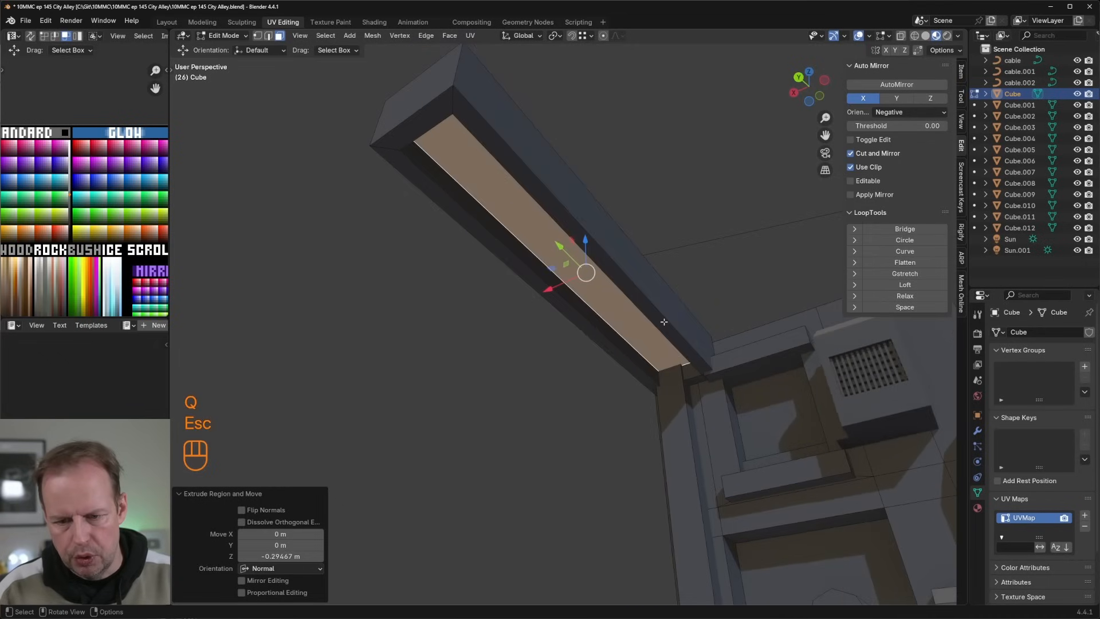
{"action": "key", "text": "shift+c"}
{"action": "scroll", "coordinate": [557, 317], "scroll_direction": "up", "scroll_amount": 7}
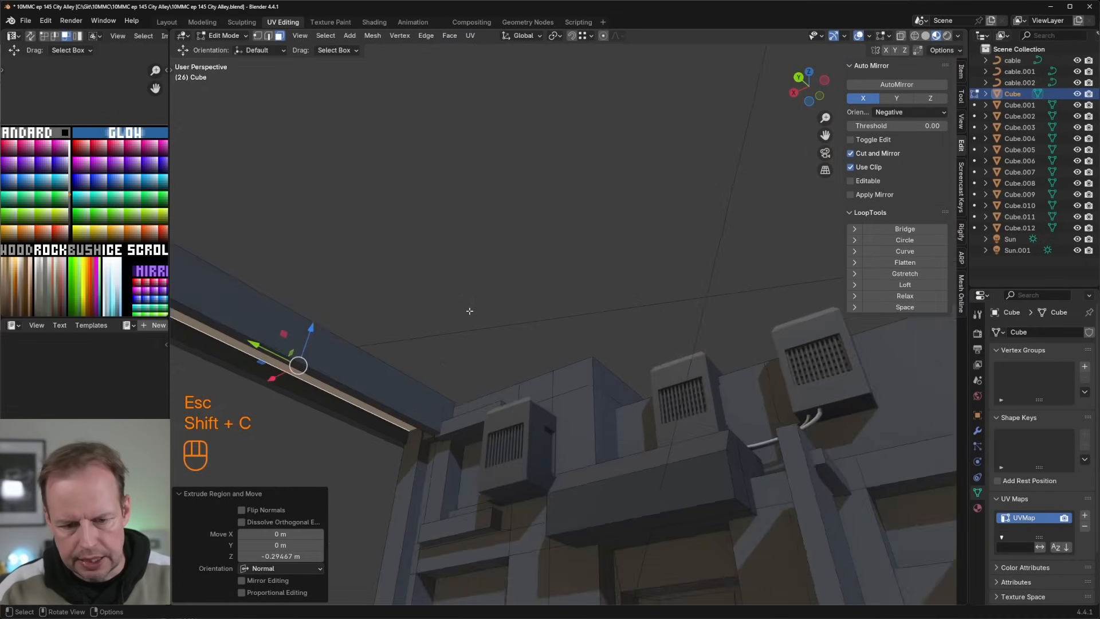
Step: Create a Cablerator cable of width 0.042 hanging inside the beam's underside recess near the wall
{"action": "middle_click_drag", "start_coordinate": [472, 311], "coordinate": [740, 206], "text": "shift"}
{"action": "middle_click_drag", "start_coordinate": [556, 306], "coordinate": [547, 188]}
{"action": "scroll", "coordinate": [624, 270], "scroll_direction": "down", "scroll_amount": 8}
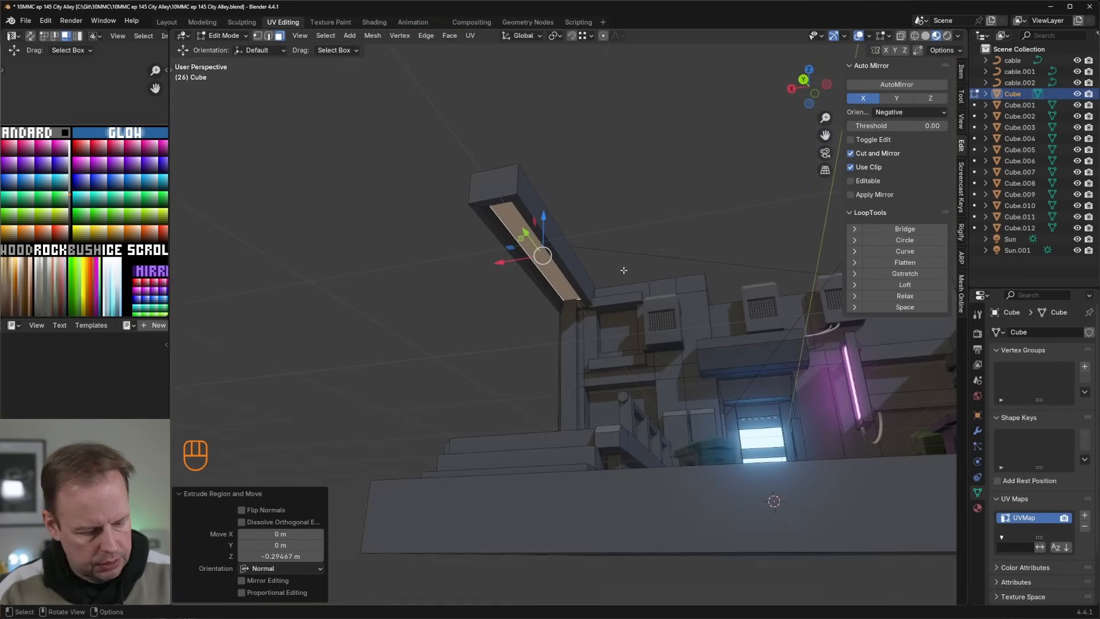
{"action": "key", "text": "shift+alt+c"}
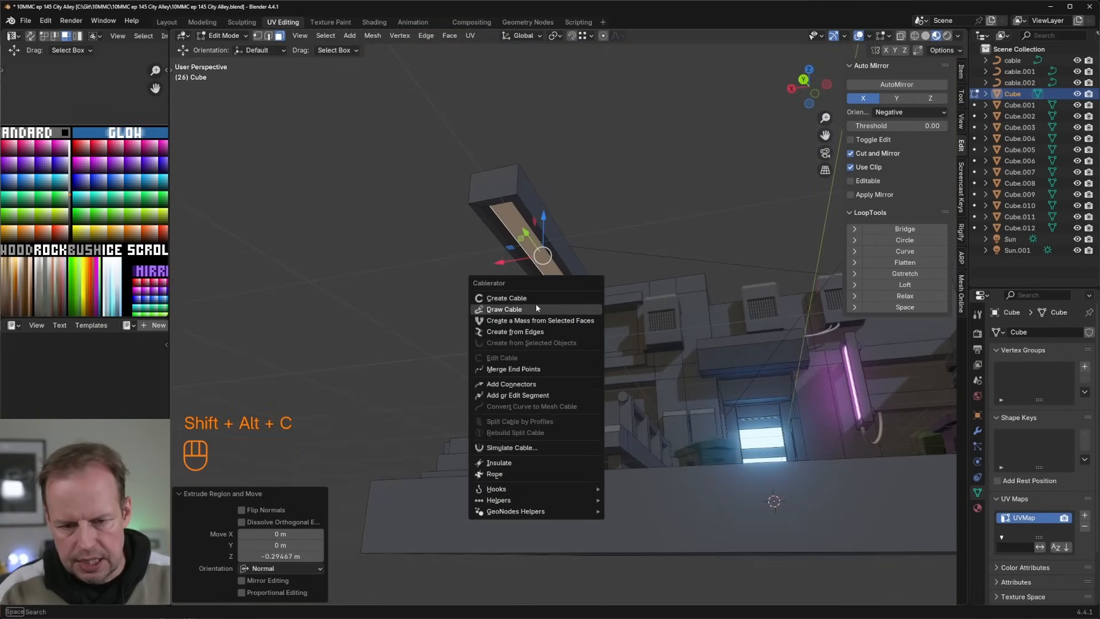
{"action": "key", "text": "Up"}
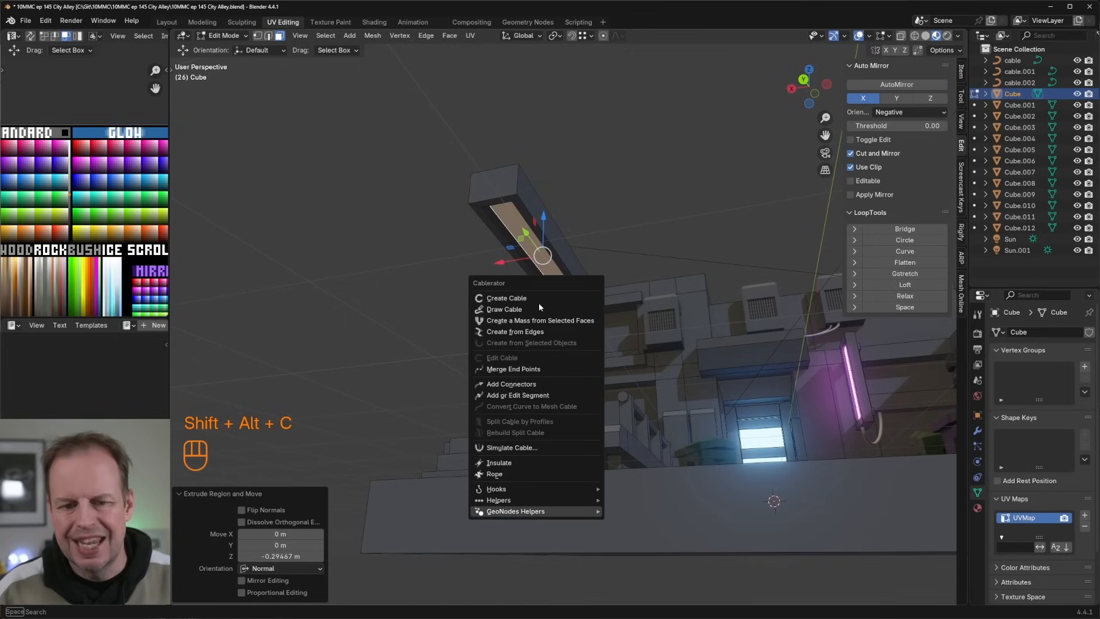
{"action": "left_click", "coordinate": [529, 298]}
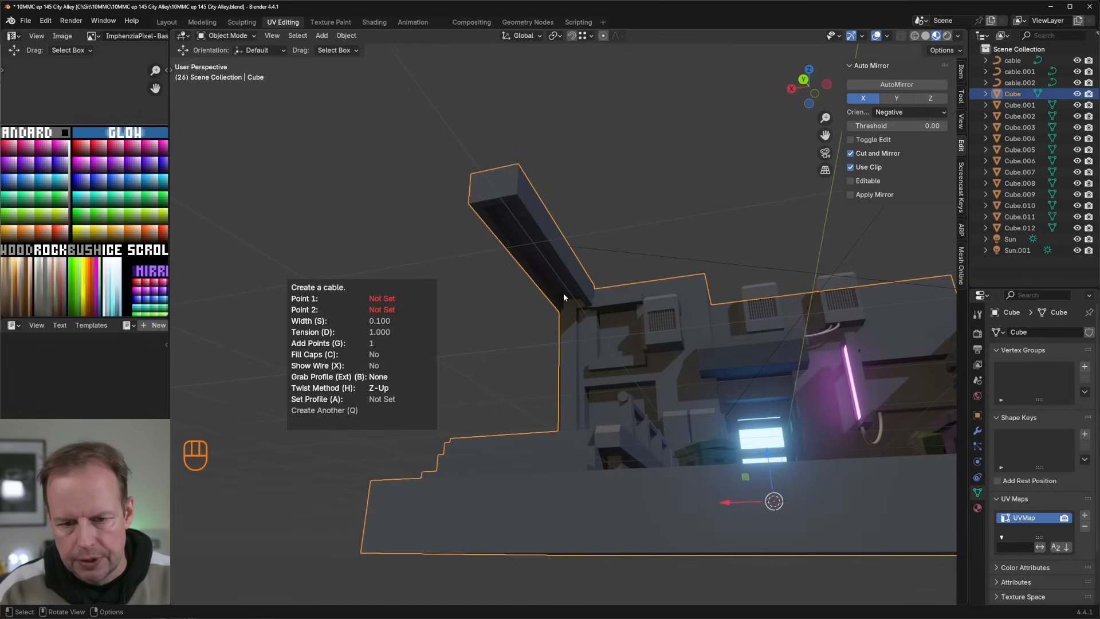
{"action": "left_click", "coordinate": [566, 298]}
{"action": "scroll", "coordinate": [553, 274], "scroll_direction": "up", "scroll_amount": 4}
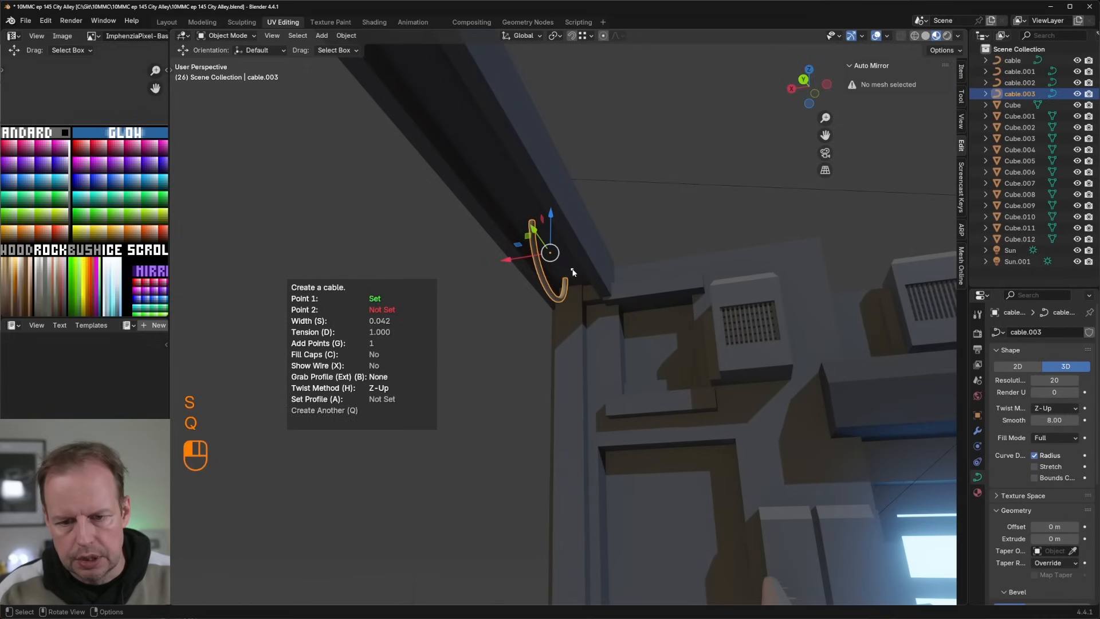
Step: Add several more 0.042-wide hanging cables of varying length along the recess towards the beam's outer end
{"action": "key", "text": "q"}
{"action": "left_click", "coordinate": [453, 124]}
{"action": "scroll", "coordinate": [486, 138], "scroll_direction": "down", "scroll_amount": 2}
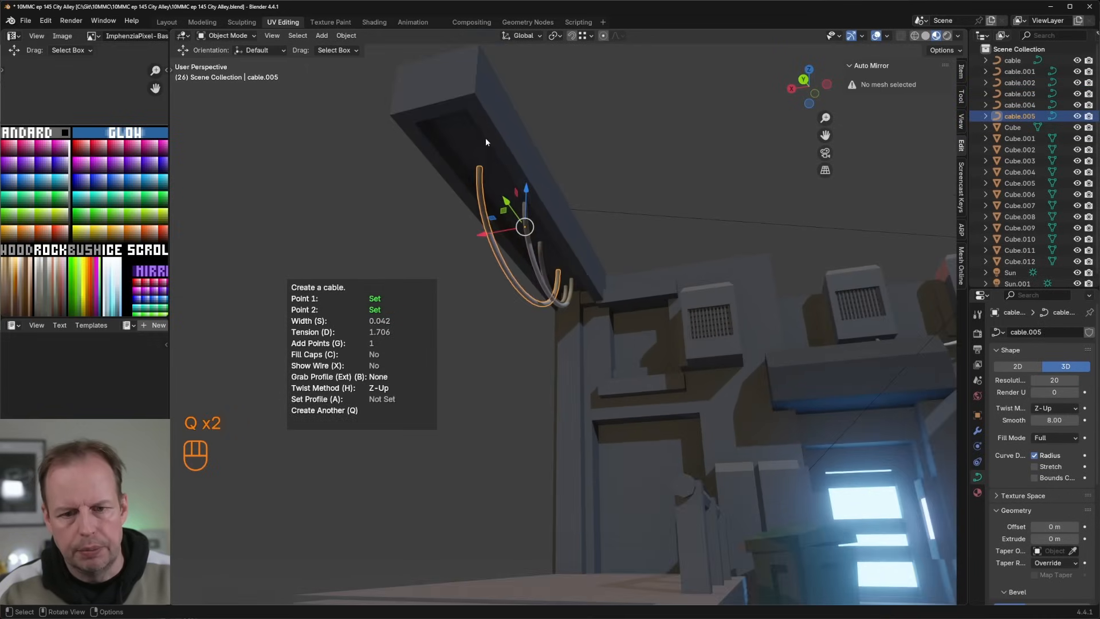
{"action": "left_click", "coordinate": [463, 135]}
{"action": "left_click", "coordinate": [501, 198]}
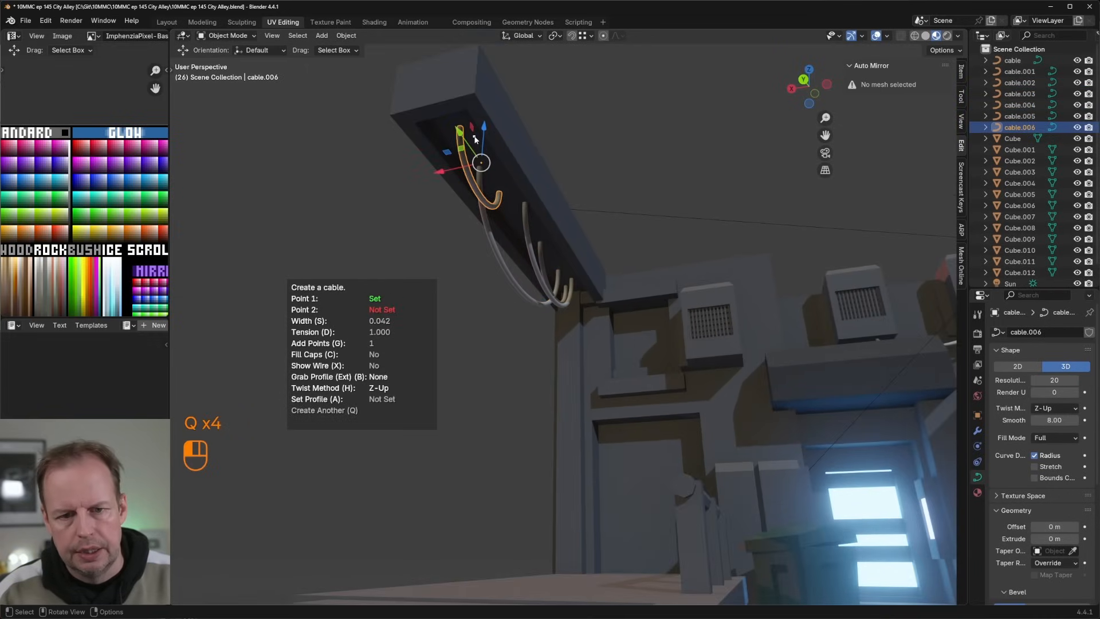
{"action": "left_click", "coordinate": [547, 240]}
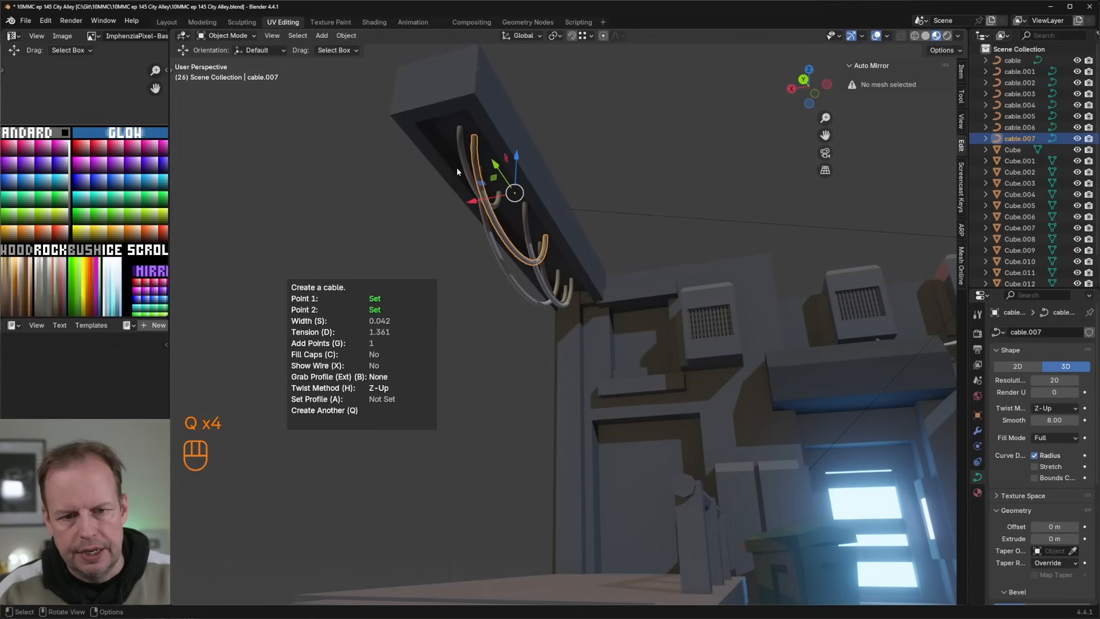
Step: Fill the middle of the beam recess with further short overlapping hanging cables and finish the cable creation
{"action": "key", "text": "q"}
{"action": "middle_click_drag", "start_coordinate": [562, 257], "coordinate": [604, 255]}
{"action": "left_click", "coordinate": [549, 255]}
{"action": "left_click", "coordinate": [531, 230]}
{"action": "left_click", "coordinate": [597, 253]}
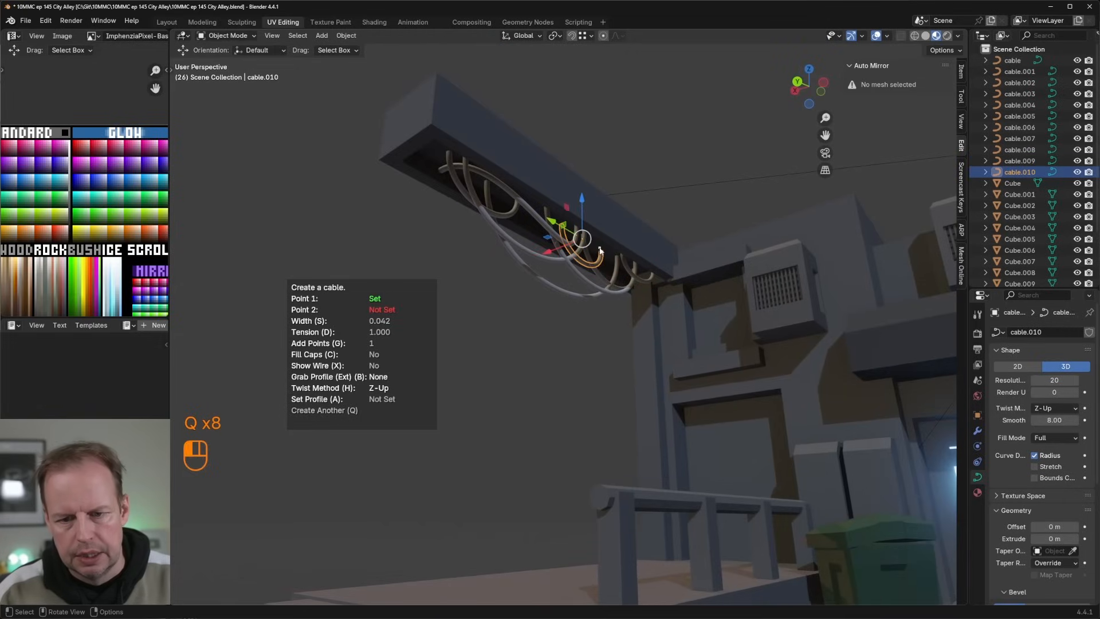
{"action": "left_click", "coordinate": [565, 228]}
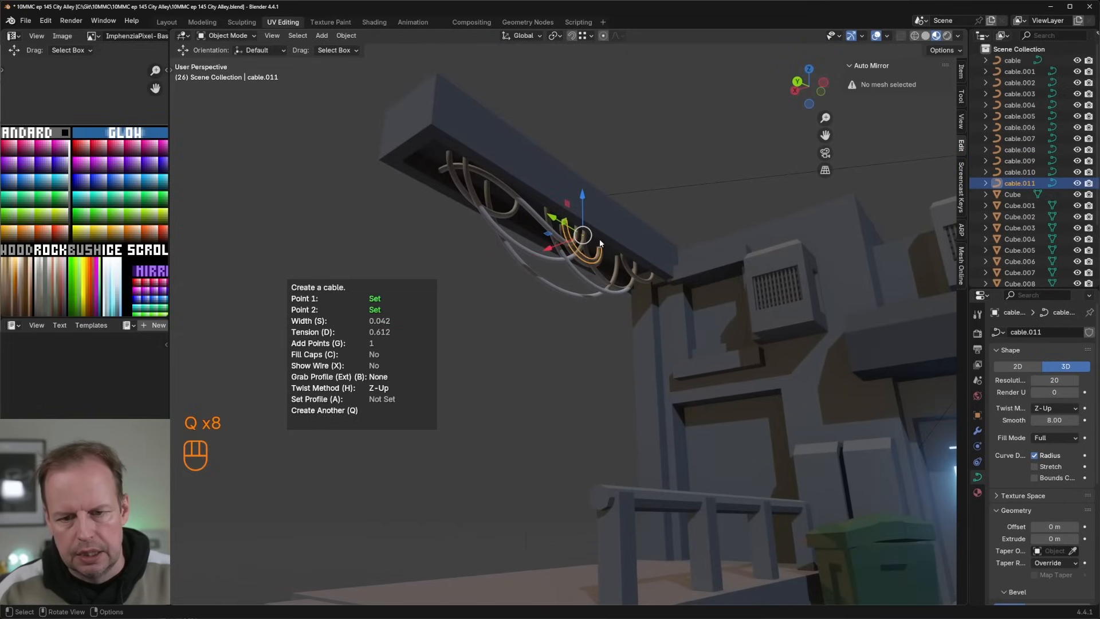
{"action": "left_click", "coordinate": [565, 229]}
{"action": "middle_click_drag", "start_coordinate": [564, 230], "coordinate": [615, 229]}
{"action": "key", "text": "Tab"}
{"action": "middle_click_drag", "start_coordinate": [606, 188], "coordinate": [589, 235]}
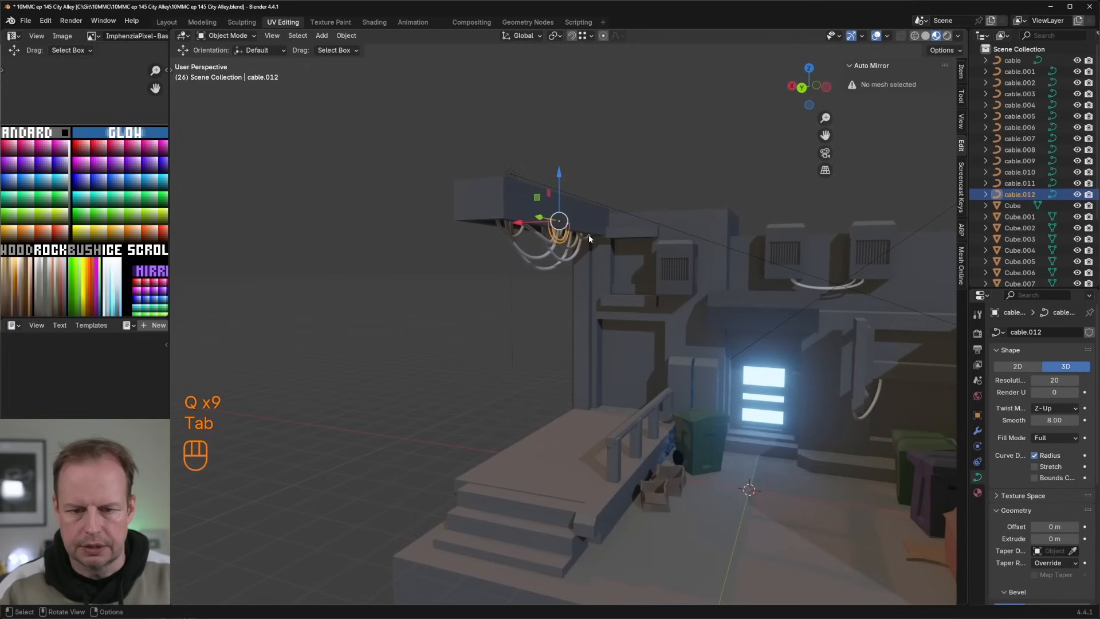
Step: Duplicate the tall pillar's front face, scale it to about 0.86, and move it about 0.32 m down and 5.14 m along Y
{"action": "key", "text": "Tab"}
{"action": "middle_click_drag", "start_coordinate": [589, 162], "coordinate": [661, 295]}
{"action": "key", "text": "Tab"}
{"action": "left_click", "coordinate": [555, 149]}
{"action": "key", "text": "Tab"}
{"action": "key", "text": "3"}
{"action": "left_click", "coordinate": [555, 312]}
{"action": "key", "text": "shift+d"}
{"action": "key", "text": "s"}
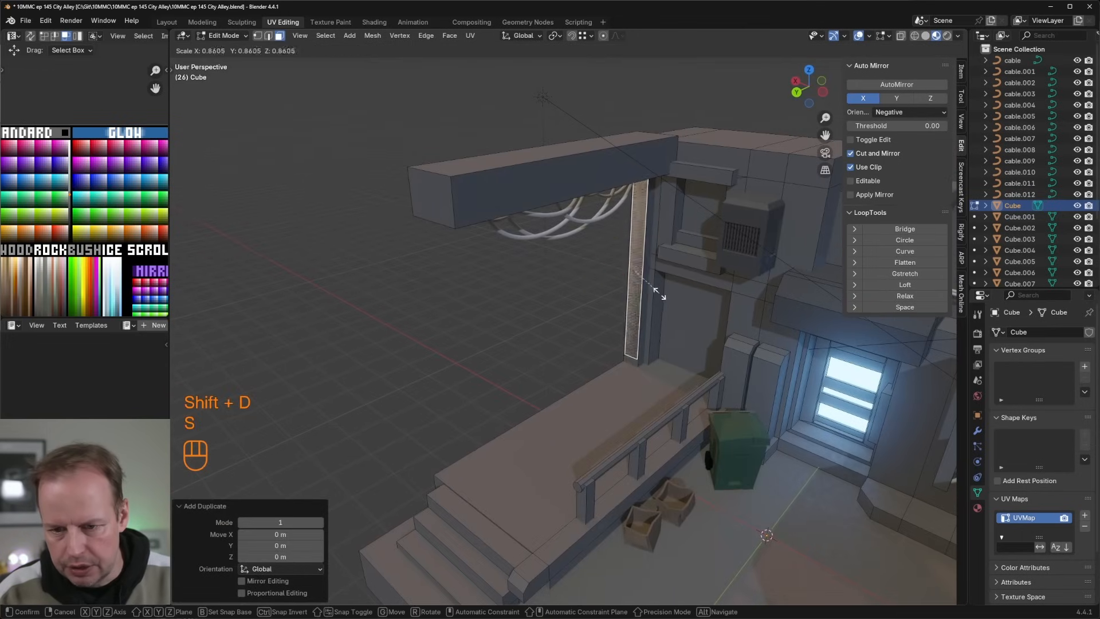
{"action": "left_click", "coordinate": [662, 293]}
{"action": "left_click_drag", "start_coordinate": [636, 227], "coordinate": [635, 241]}
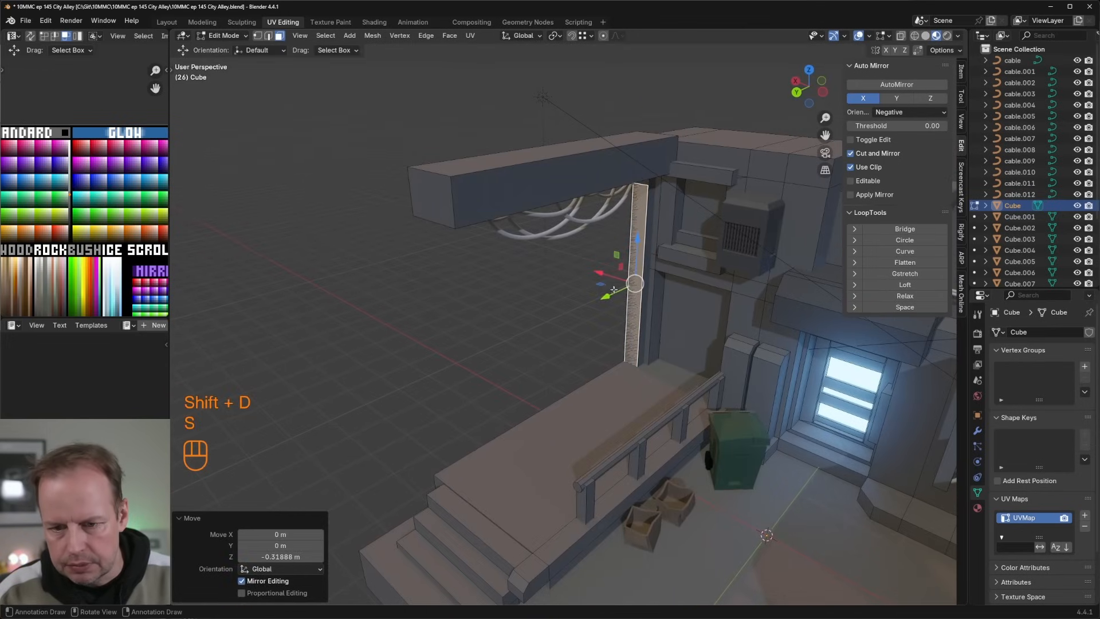
{"action": "left_click_drag", "start_coordinate": [608, 298], "coordinate": [463, 391]}
Step: Extrude the copied face about 0.66 m into an outer support pillar and extrude its top face about 0.47 m up into the beam
{"action": "key", "text": "e"}
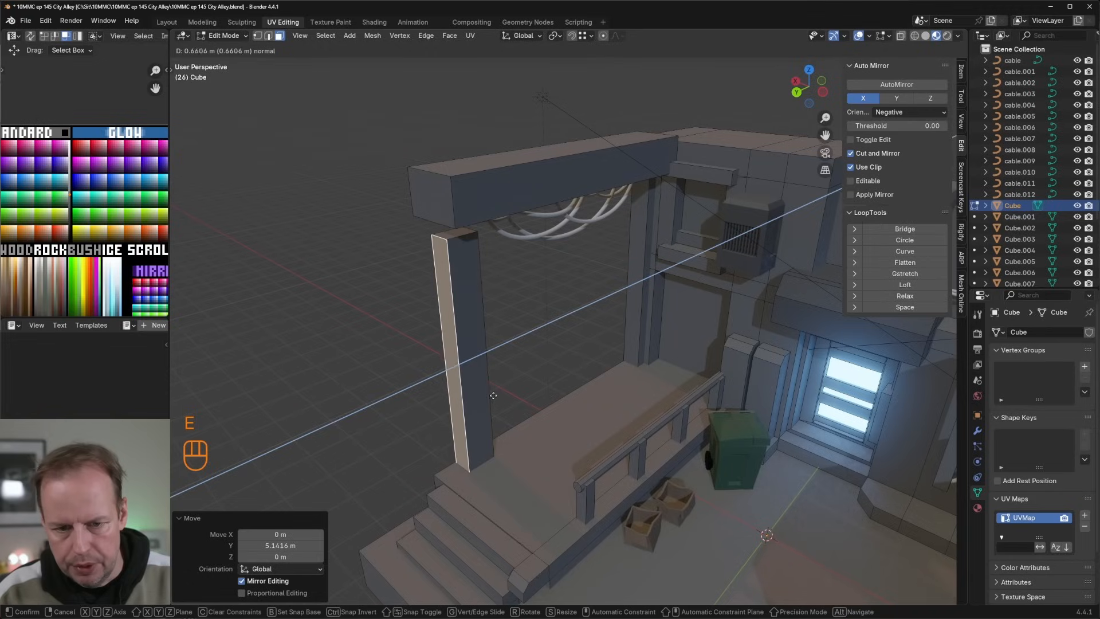
{"action": "left_click", "coordinate": [493, 309]}
{"action": "middle_click_drag", "start_coordinate": [490, 295], "coordinate": [690, 301]}
{"action": "key", "text": "3"}
{"action": "left_click", "coordinate": [465, 232]}
{"action": "key", "text": "e"}
{"action": "left_click", "coordinate": [471, 205]}
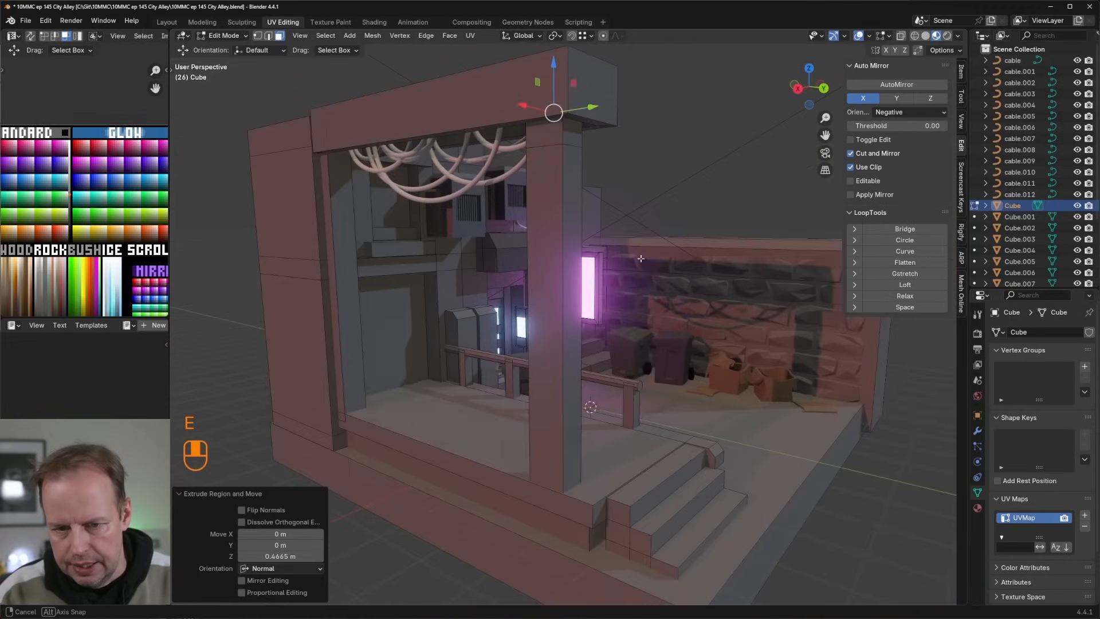
Step: Examine the whole alley from several angles, checking the pillars, stairs, bins and brick wall under the current lighting
{"action": "key", "text": "Tab"}
{"action": "middle_click_drag", "start_coordinate": [729, 244], "coordinate": [694, 234]}
{"action": "middle_click_drag", "start_coordinate": [725, 226], "coordinate": [580, 234], "text": "shift"}
{"action": "scroll", "coordinate": [581, 234], "scroll_direction": "up", "scroll_amount": 3}
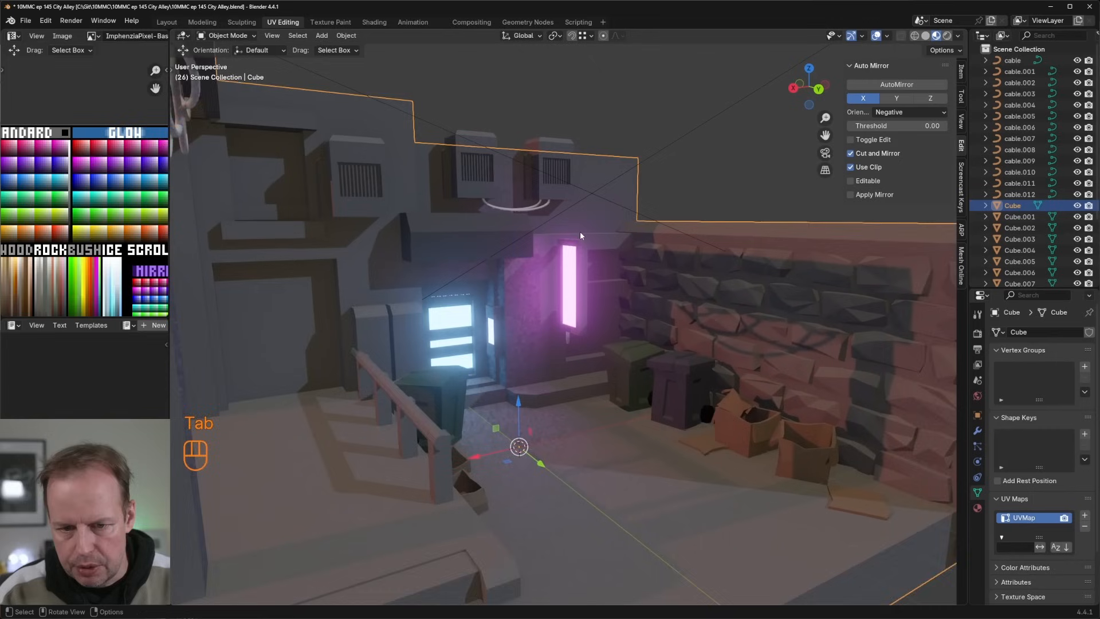
{"action": "key", "text": "Tab"}
{"action": "middle_click_drag", "start_coordinate": [457, 224], "coordinate": [422, 240]}
{"action": "middle_click_drag", "start_coordinate": [538, 240], "coordinate": [639, 272], "text": "shift"}
{"action": "scroll", "coordinate": [546, 172], "scroll_direction": "down", "scroll_amount": 4}
{"action": "scroll", "coordinate": [579, 289], "scroll_direction": "up", "scroll_amount": 4}
{"action": "scroll", "coordinate": [599, 295], "scroll_direction": "down", "scroll_amount": 3}
{"action": "key", "text": "Tab"}
{"action": "left_click", "coordinate": [624, 273]}
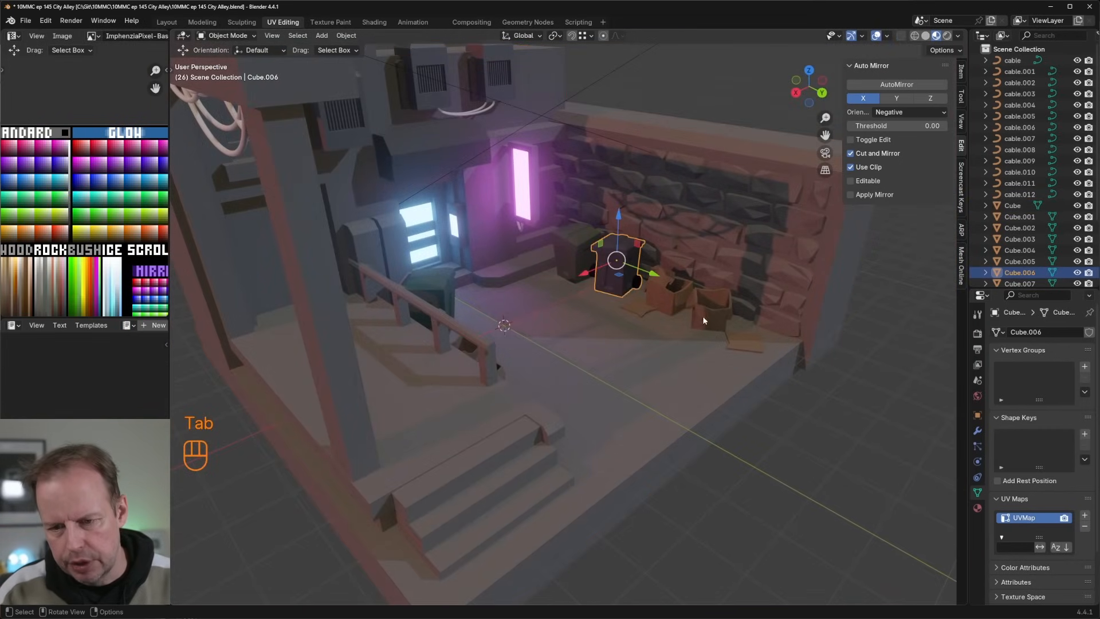
{"action": "middle_click_drag", "start_coordinate": [702, 315], "coordinate": [615, 231]}
{"action": "scroll", "coordinate": [714, 274], "scroll_direction": "up", "scroll_amount": 1}
{"action": "key", "text": "Tab"}
{"action": "scroll", "coordinate": [714, 273], "scroll_direction": "down", "scroll_amount": 3}
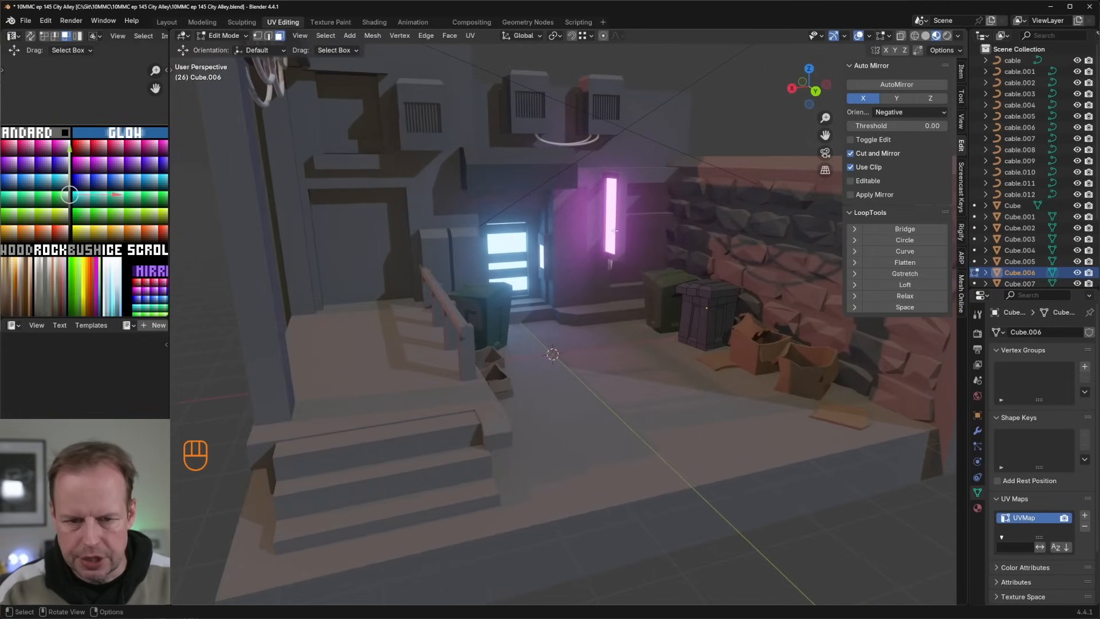
Step: Lower the environment lighting strength in the viewport shading settings to darken the scene, and select the reddish sun light
{"action": "left_click", "coordinate": [958, 36]}
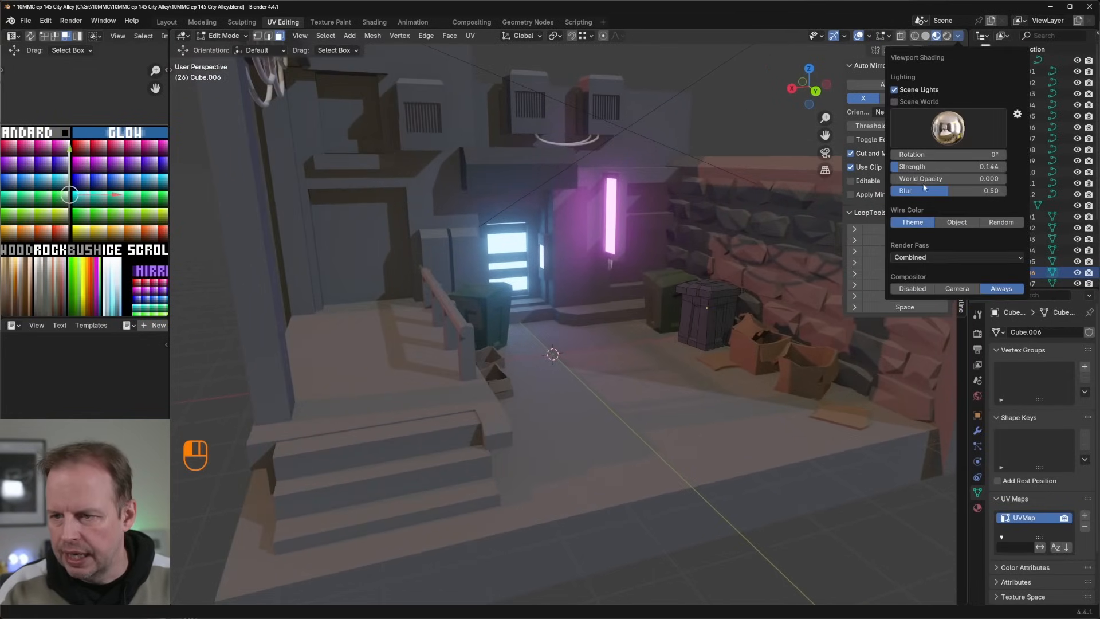
{"action": "left_click_drag", "start_coordinate": [898, 167], "coordinate": [893, 167]}
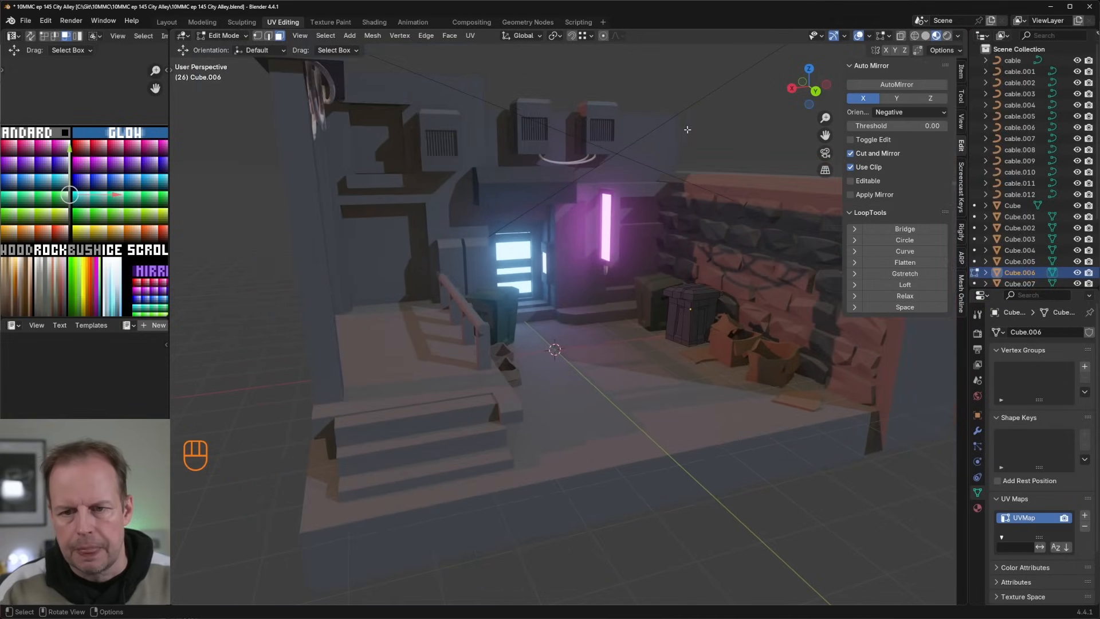
{"action": "key", "text": "Tab"}
{"action": "left_click", "coordinate": [647, 163]}
{"action": "middle_click_drag", "start_coordinate": [647, 164], "coordinate": [673, 205]}
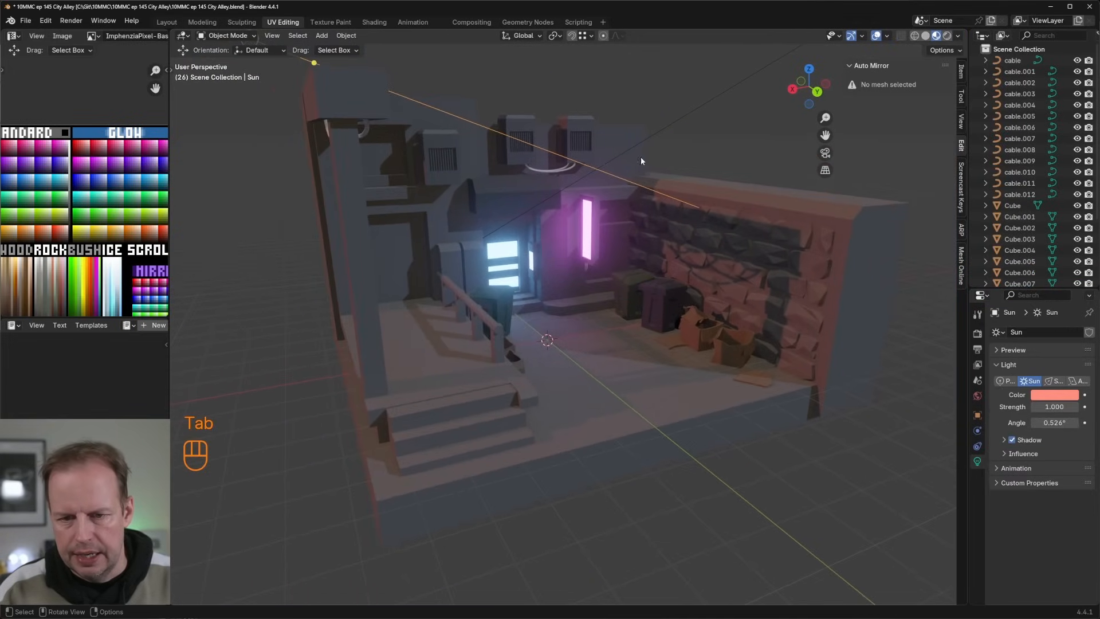
{"action": "scroll", "coordinate": [637, 158], "scroll_direction": "up", "scroll_amount": 3}
{"action": "scroll", "coordinate": [579, 268], "scroll_direction": "down", "scroll_amount": 6}
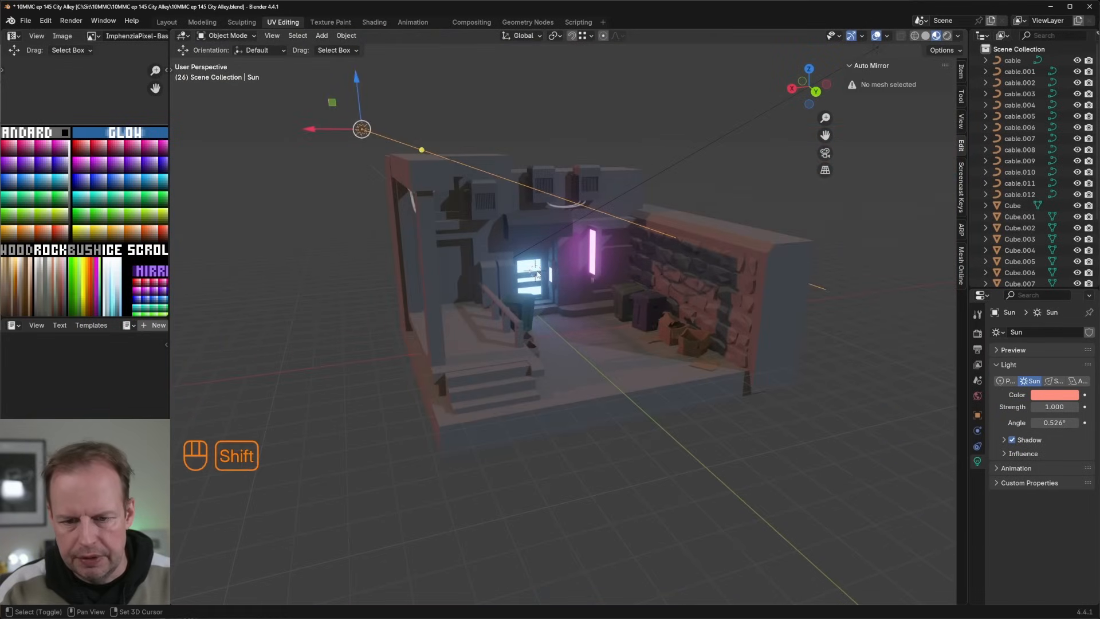
Step: Add an area light in front of the glowing blue doorway and raise it about 0.45 m
{"action": "key", "text": "shift+a"}
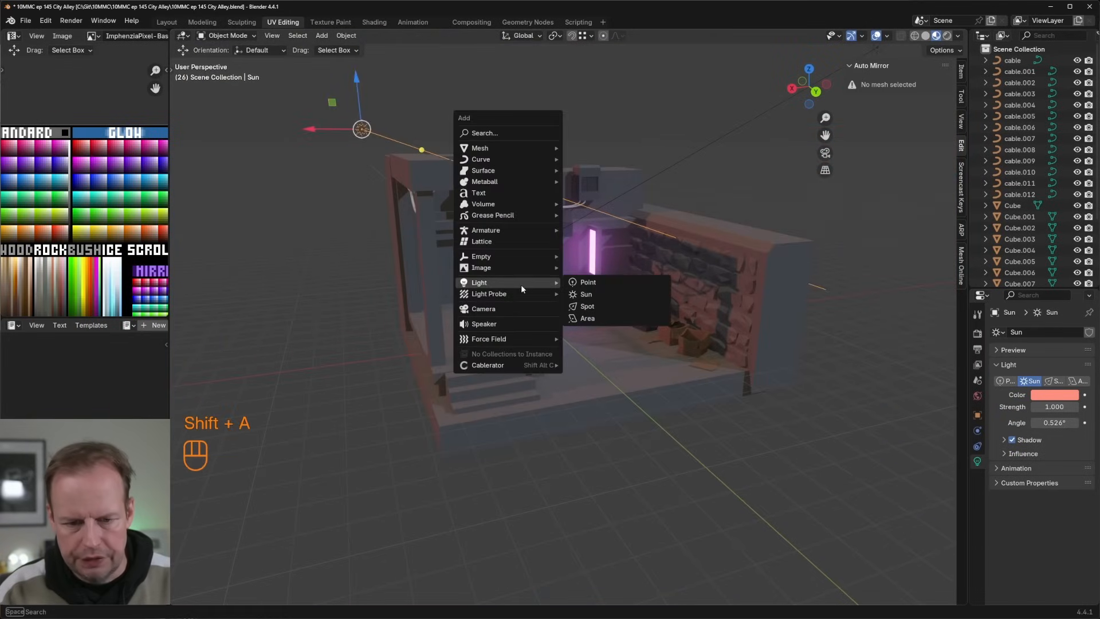
{"action": "left_click", "coordinate": [601, 316]}
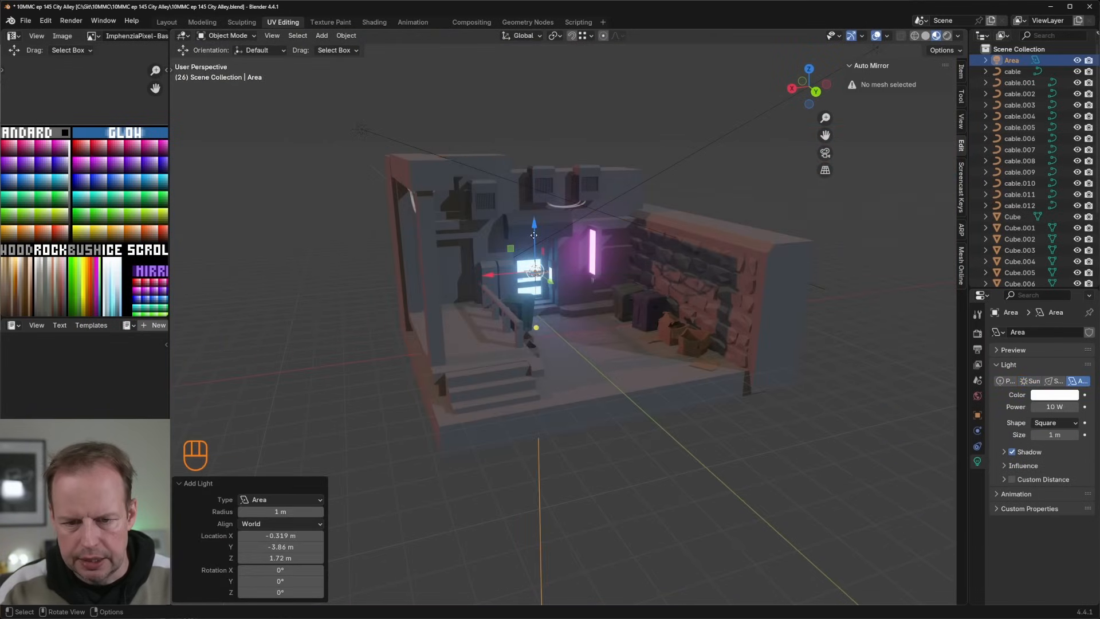
{"action": "left_click_drag", "start_coordinate": [535, 235], "coordinate": [535, 221]}
{"action": "middle_click_drag", "start_coordinate": [575, 223], "coordinate": [581, 250]}
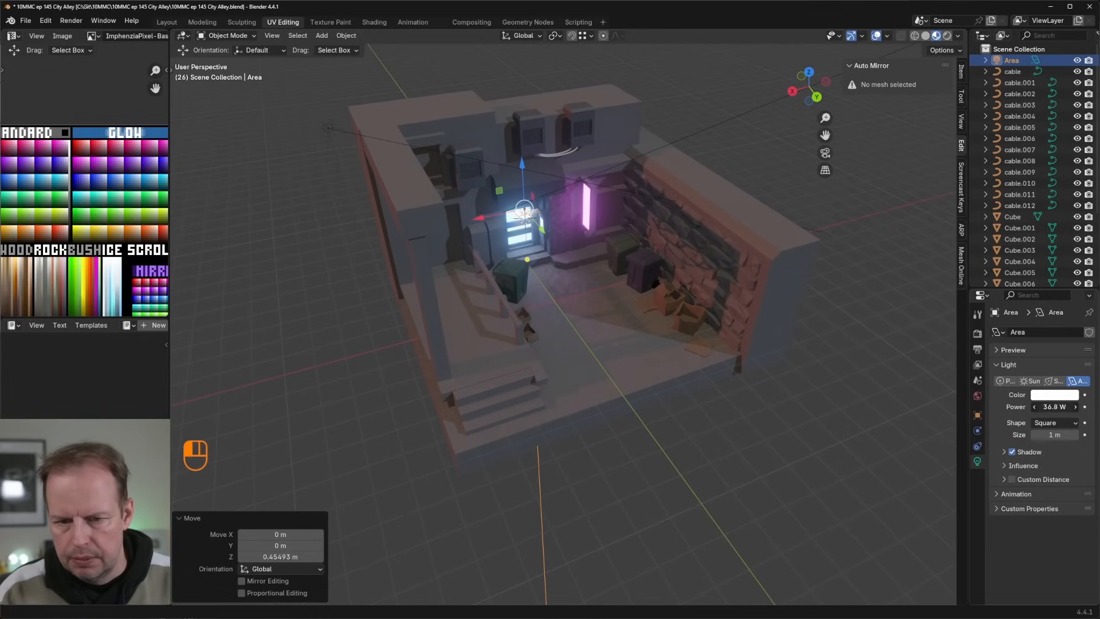
Step: Set the area light's power to about 249 W and its colour to pale blue #AED9FF
{"action": "left_click_drag", "start_coordinate": [1031, 407], "coordinate": [1048, 407]}
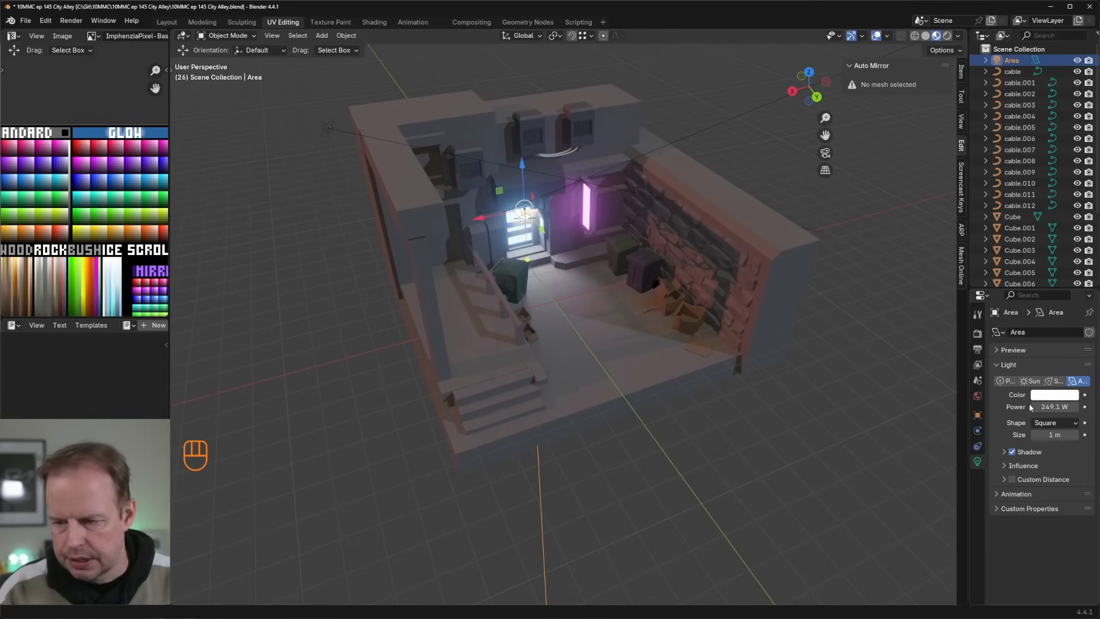
{"action": "left_click", "coordinate": [1048, 396]}
{"action": "left_click", "coordinate": [1023, 252]}
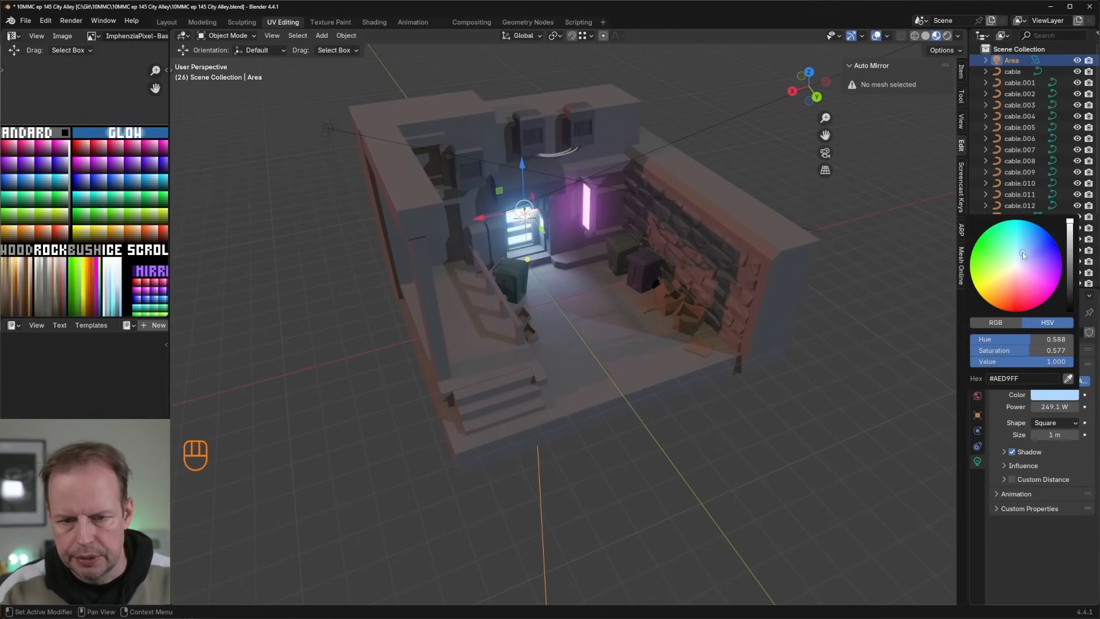
Step: Scale the doorway's area light up about 1.23 times, shift it about 0.3 m along X and raise it about 0.72 m
{"action": "scroll", "coordinate": [491, 197], "scroll_direction": "up", "scroll_amount": 4}
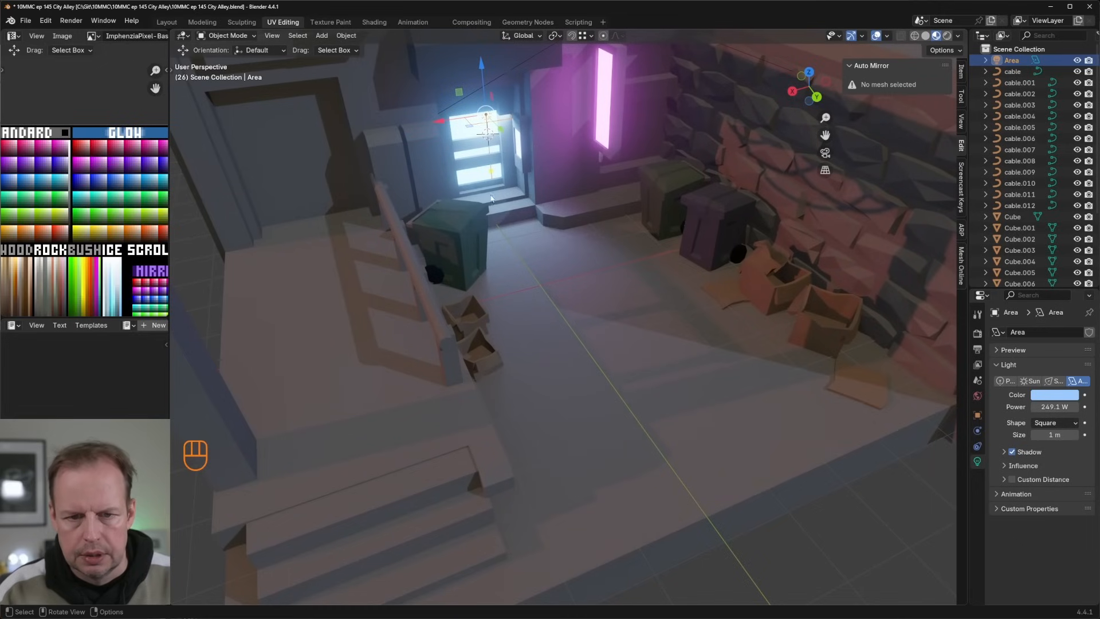
{"action": "key", "text": "s"}
{"action": "left_click", "coordinate": [538, 126]}
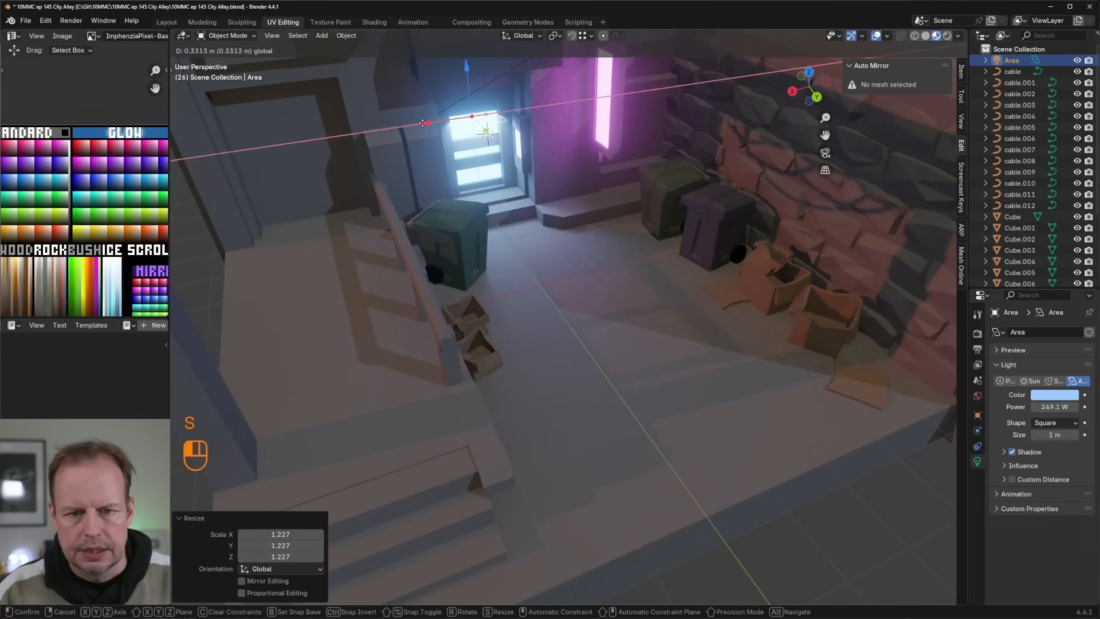
{"action": "left_click_drag", "start_coordinate": [438, 122], "coordinate": [427, 123]}
{"action": "scroll", "coordinate": [549, 172], "scroll_direction": "down", "scroll_amount": 5}
{"action": "left_click_drag", "start_coordinate": [476, 200], "coordinate": [486, 173]}
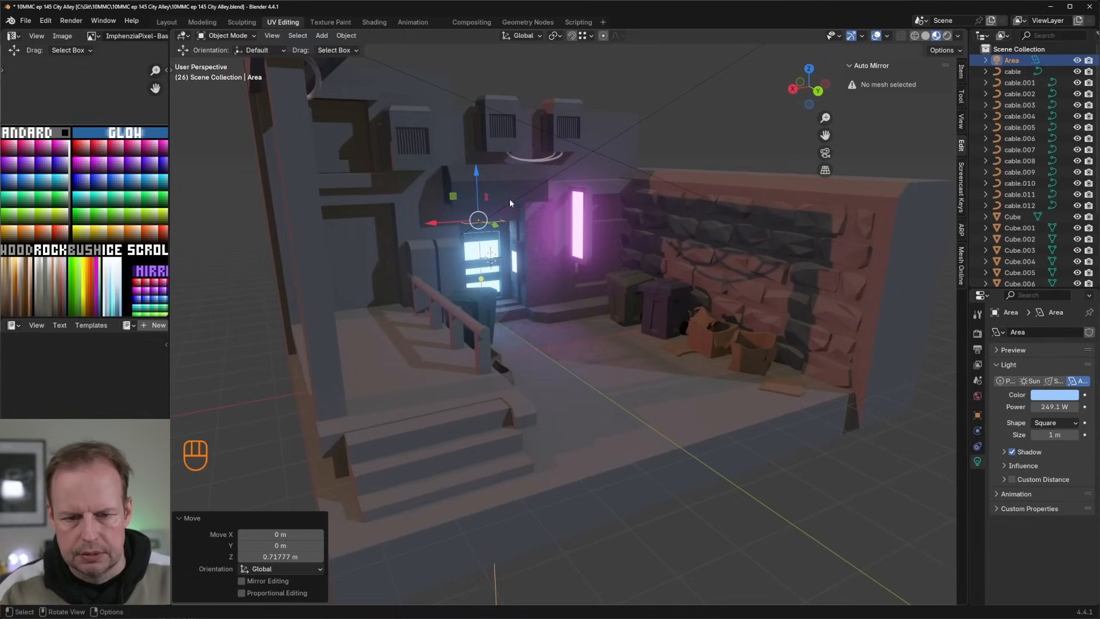
{"action": "left_click_drag", "start_coordinate": [495, 225], "coordinate": [484, 194]}
{"action": "mouse_move", "coordinate": [484, 194]}
{"action": "middle_mouse_down"}
{"action": "mouse_move", "coordinate": [596, 223]}
{"action": "mouse_move", "coordinate": [579, 214]}
{"action": "mouse_move", "coordinate": [676, 222]}
{"action": "mouse_move", "coordinate": [621, 234]}
{"action": "mouse_move", "coordinate": [653, 204]}
{"action": "mouse_move", "coordinate": [614, 283]}
{"action": "mouse_move", "coordinate": [597, 255]}
{"action": "mouse_move", "coordinate": [474, 172]}
{"action": "mouse_move", "coordinate": [495, 188]}
{"action": "middle_mouse_up"}
Step: Duplicate the back wall's top face, enlarge the copy about 1.82 times and stretch it about 8.5 times along X
{"action": "key", "text": "Tab"}
{"action": "left_click", "coordinate": [563, 135]}
{"action": "key", "text": "Tab"}
{"action": "key", "text": "3"}
{"action": "left_click", "coordinate": [575, 131]}
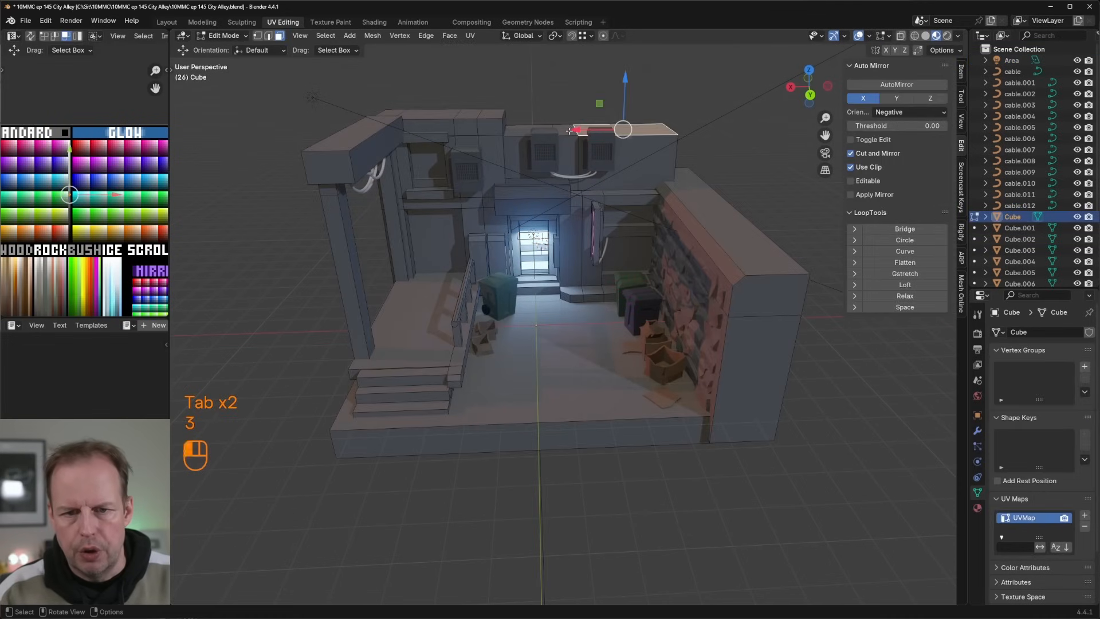
{"action": "key", "text": "shift+d"}
{"action": "right_click", "coordinate": [507, 116]}
{"action": "key", "text": "s"}
{"action": "left_click", "coordinate": [554, 127]}
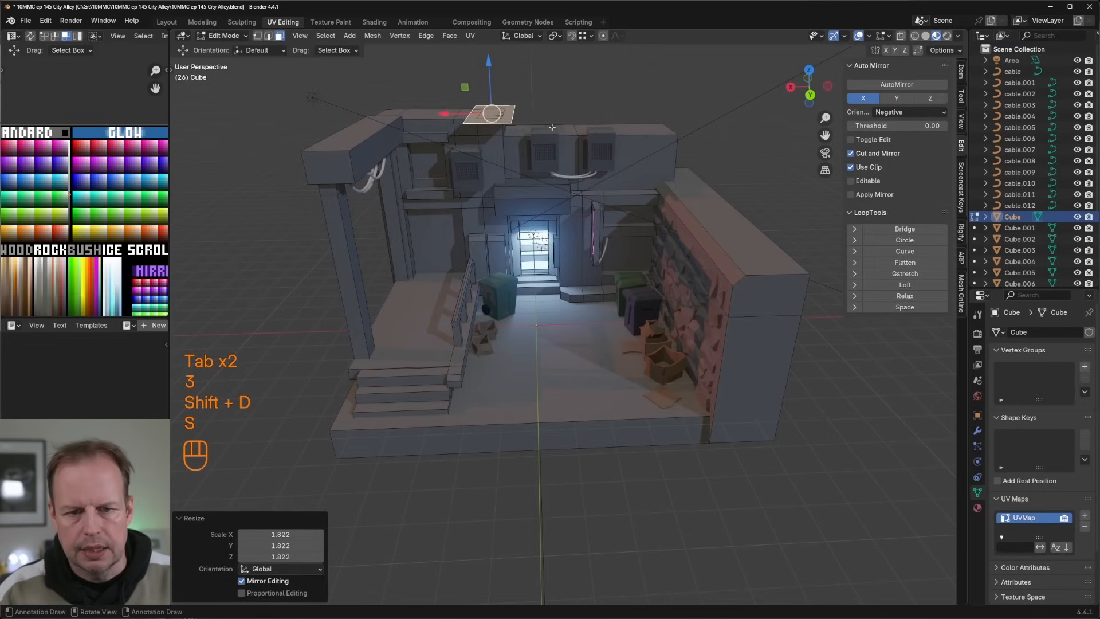
{"action": "key", "text": "s"}
{"action": "key", "text": "x"}
{"action": "left_click", "coordinate": [228, 145]}
Step: Shift the stretched face about 2.26 m along negative X and extrude it about 0.9 m into an overhead slab
{"action": "middle_click_drag", "start_coordinate": [229, 145], "coordinate": [272, 156]}
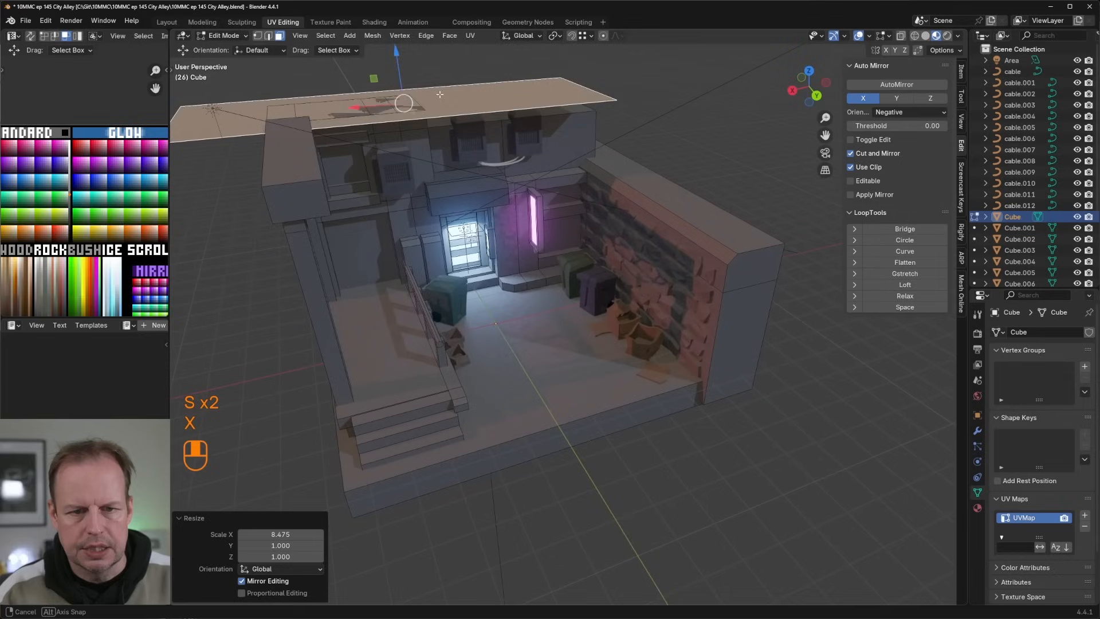
{"action": "key", "text": "e"}
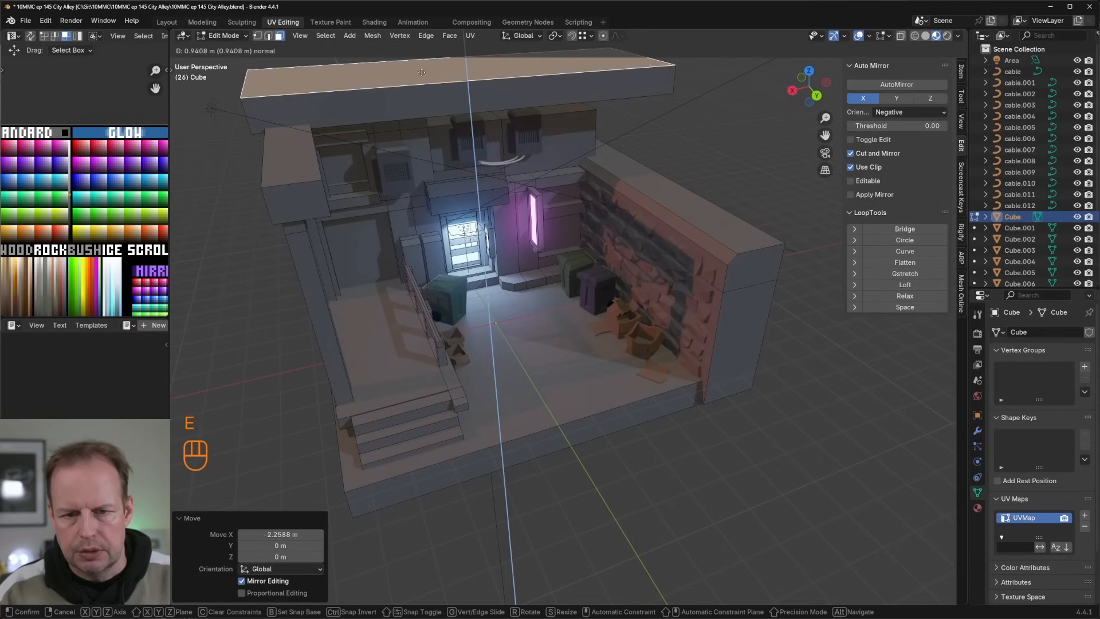
{"action": "left_click", "coordinate": [444, 106]}
Step: Duplicate the brick wall's top face, scale the copy to about 0.64 and extrude it upward into a block
{"action": "middle_click_drag", "start_coordinate": [445, 105], "coordinate": [682, 131]}
{"action": "scroll", "coordinate": [541, 150], "scroll_direction": "up", "scroll_amount": 3}
{"action": "key", "text": "shift+d"}
{"action": "key", "text": "s"}
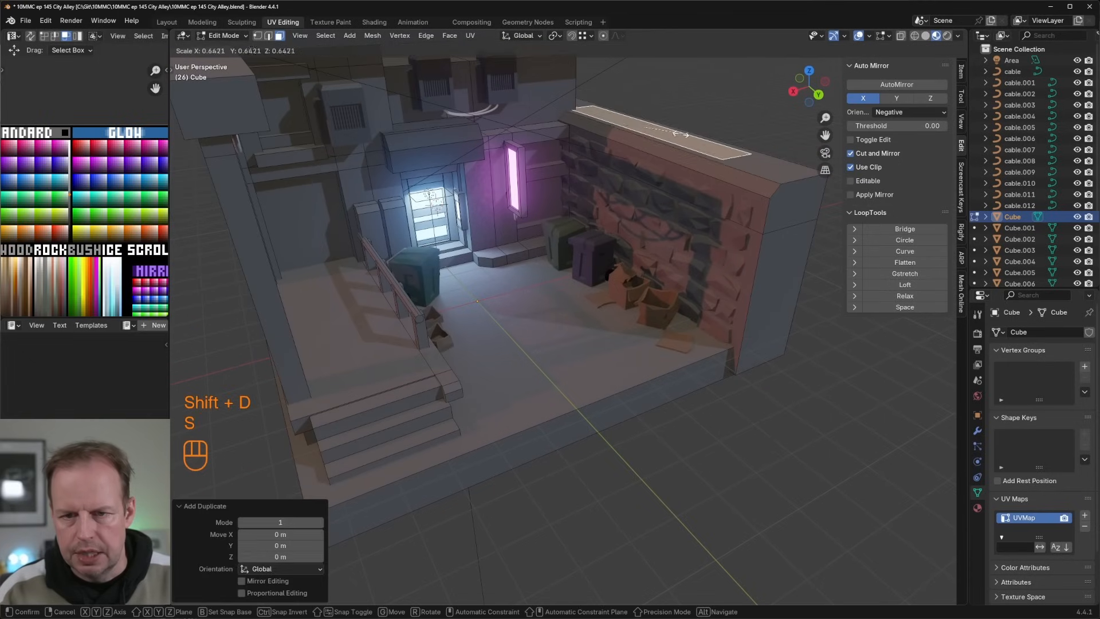
{"action": "left_click", "coordinate": [677, 137]}
{"action": "left_click_drag", "start_coordinate": [676, 136], "coordinate": [635, 122]}
{"action": "key", "text": "e"}
{"action": "left_click", "coordinate": [639, 70]}
Step: Duplicate the block's end face, move the copy about 1.46 m along Y and extrude it about 2.3 m into a second block
{"action": "left_click", "coordinate": [689, 124]}
{"action": "key", "text": "shift+d"}
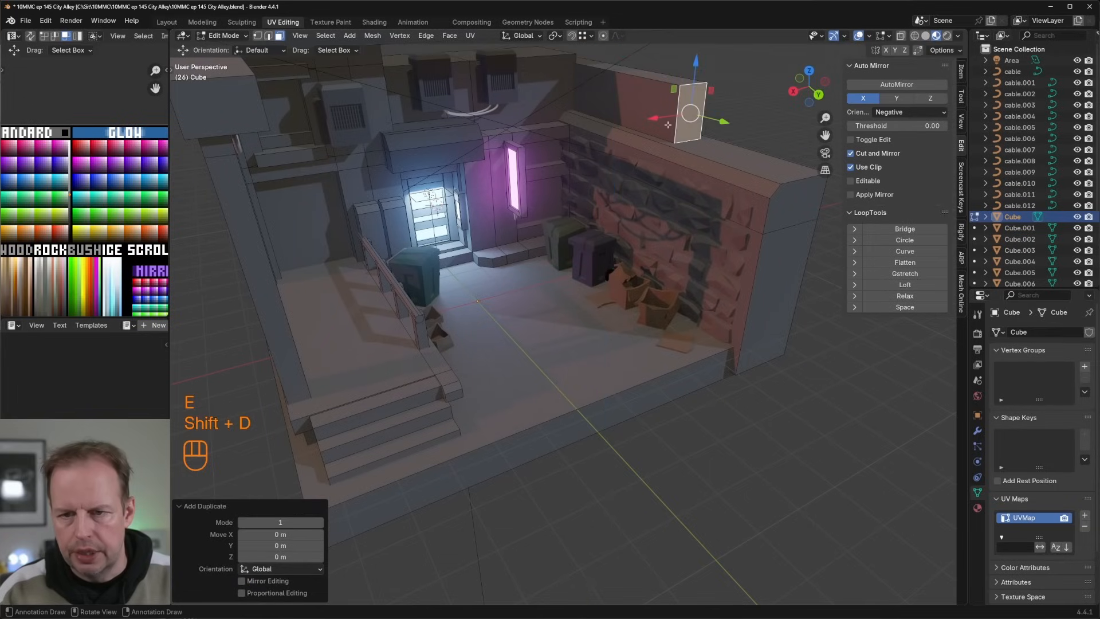
{"action": "left_click_drag", "start_coordinate": [716, 120], "coordinate": [748, 127]}
{"action": "key", "text": "e"}
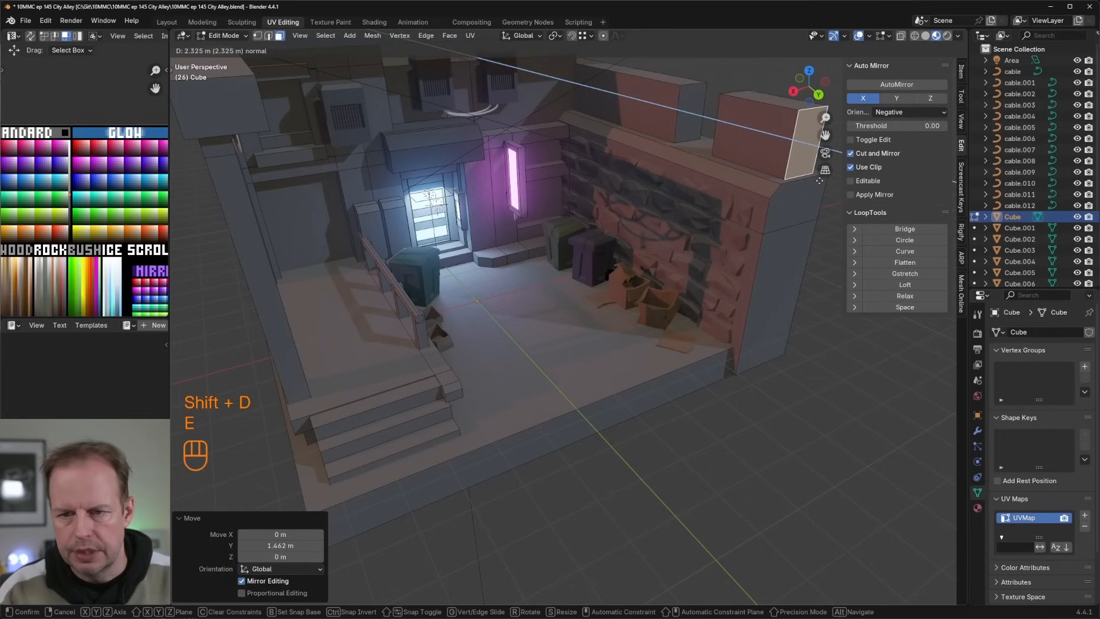
{"action": "left_click", "coordinate": [820, 180]}
Step: Inset the underside of the canopy above the glowing doorway by about 0.18 m and recess it about 0.06 m
{"action": "key", "text": "Tab"}
{"action": "middle_click_drag", "start_coordinate": [687, 166], "coordinate": [641, 100]}
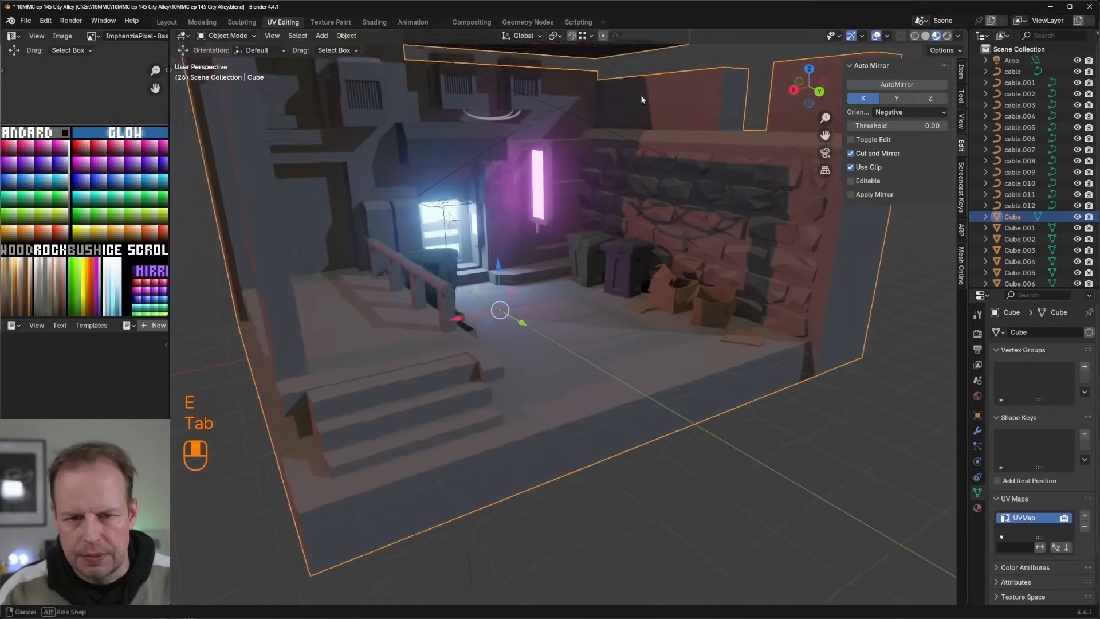
{"action": "scroll", "coordinate": [573, 103], "scroll_direction": "up", "scroll_amount": 5}
{"action": "key", "text": "Tab"}
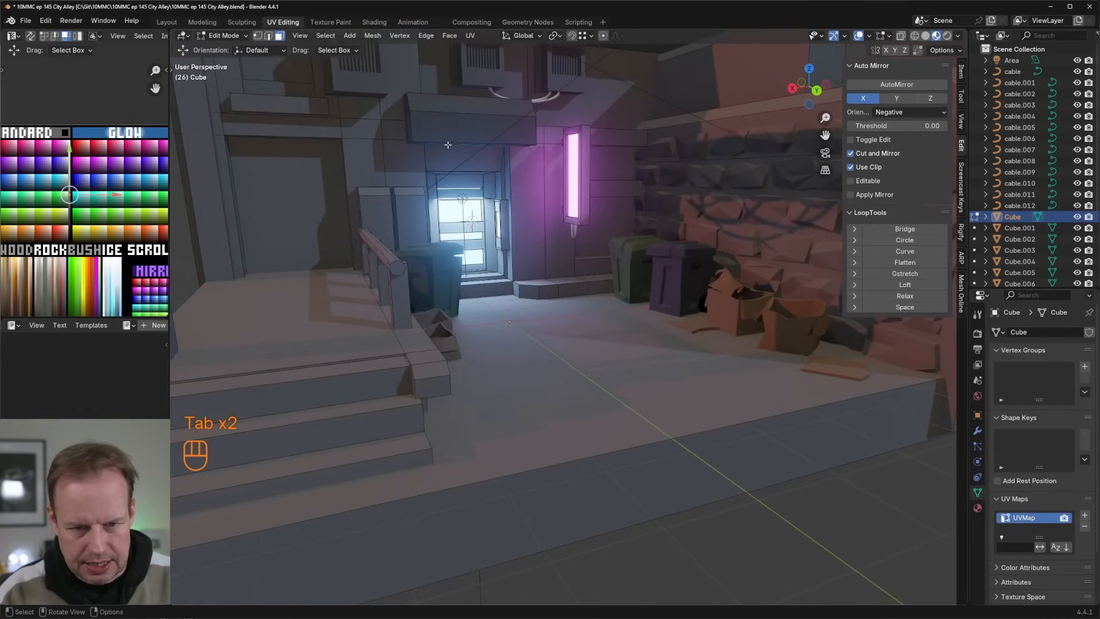
{"action": "middle_click_drag", "start_coordinate": [448, 144], "coordinate": [449, 105]}
{"action": "key", "text": "Tab"}
{"action": "key", "text": "Tab"}
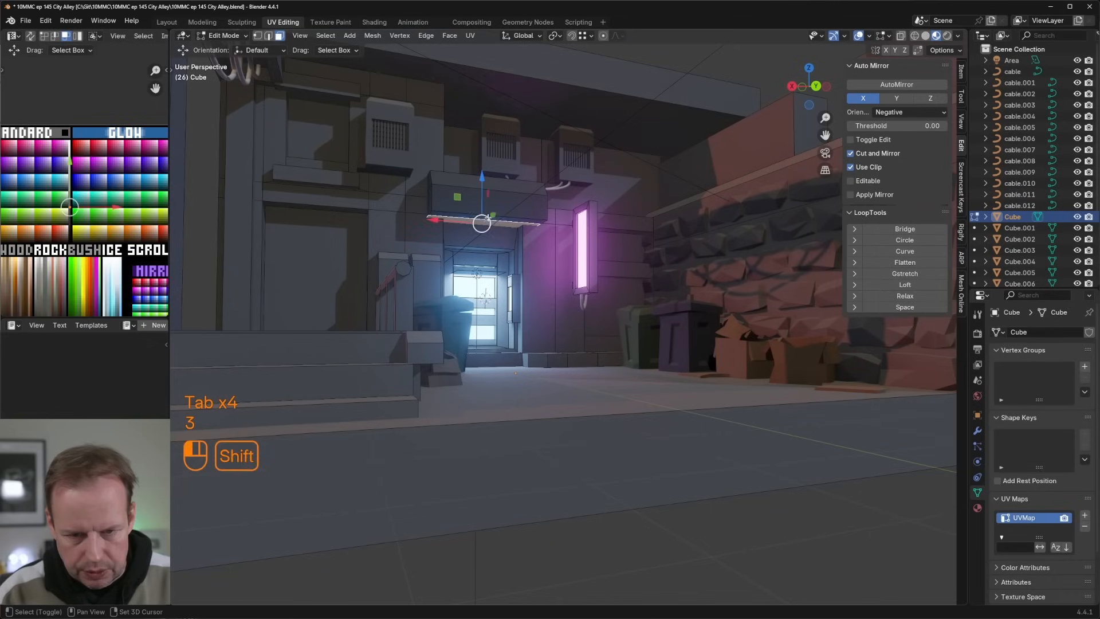
{"action": "key", "text": "i"}
{"action": "left_click", "coordinate": [565, 224]}
{"action": "key", "text": "e"}
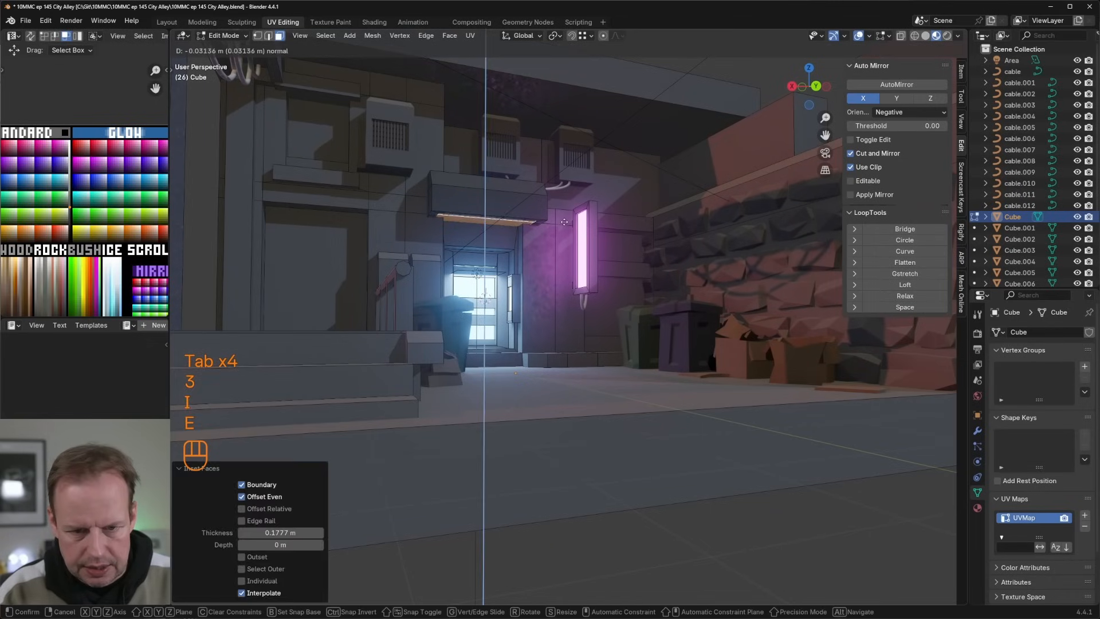
{"action": "left_click", "coordinate": [566, 222]}
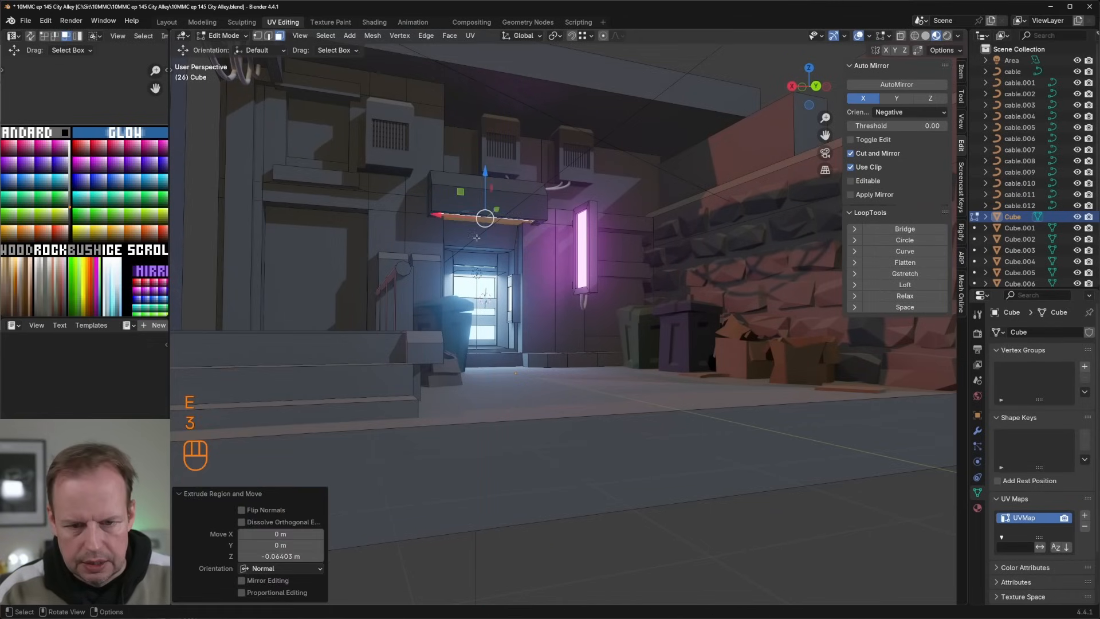
Step: Duplicate a doorway face, raise the copy above the door and scale it to about 0.61 along X and 1.45 along Z
{"action": "left_click", "coordinate": [477, 237]}
{"action": "middle_click_drag", "start_coordinate": [526, 269], "coordinate": [527, 283]}
{"action": "left_click", "coordinate": [509, 311]}
{"action": "key", "text": "shift+d"}
{"action": "right_click", "coordinate": [509, 311]}
{"action": "left_click_drag", "start_coordinate": [500, 269], "coordinate": [498, 123]}
{"action": "key", "text": "s"}
{"action": "key", "text": "x"}
{"action": "left_click", "coordinate": [554, 153]}
{"action": "middle_click_drag", "start_coordinate": [554, 152], "coordinate": [530, 146]}
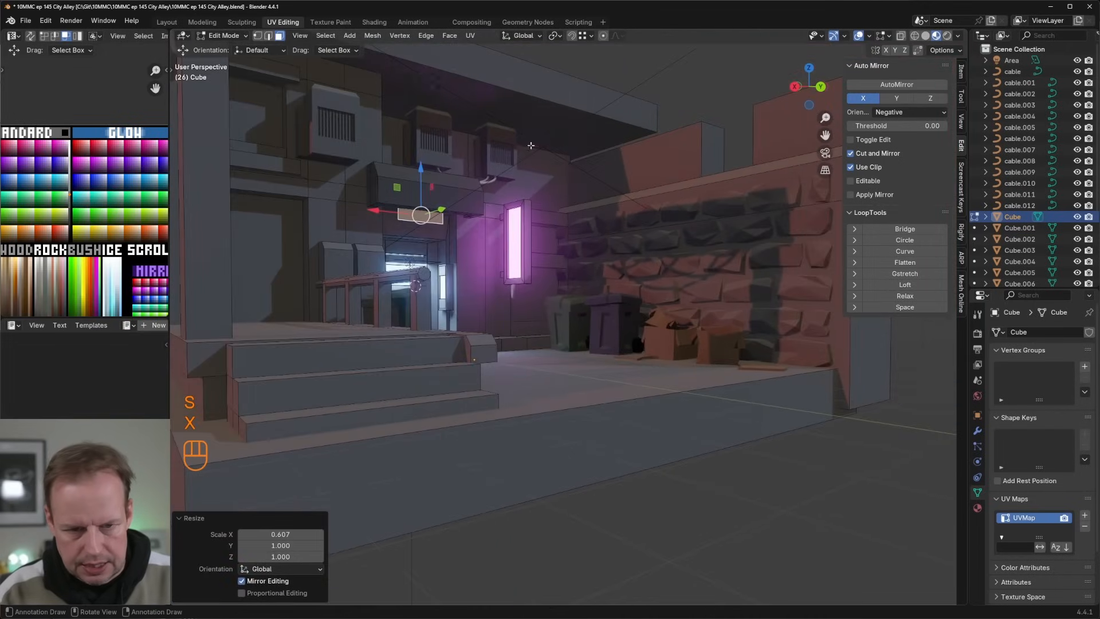
{"action": "key", "text": "s"}
{"action": "key", "text": "z"}
{"action": "left_click", "coordinate": [462, 164]}
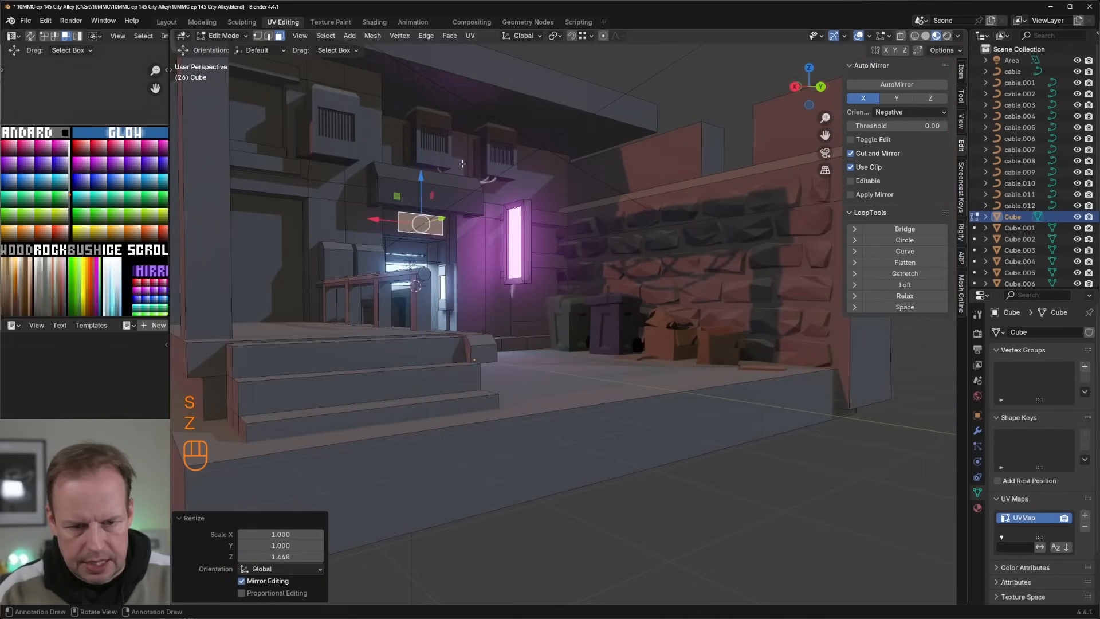
Step: Shift the sign face about 0.42 m along negative Y and extrude it about 0.42 m into a box
{"action": "middle_click_drag", "start_coordinate": [472, 222], "coordinate": [479, 231]}
{"action": "left_click_drag", "start_coordinate": [413, 188], "coordinate": [404, 189]}
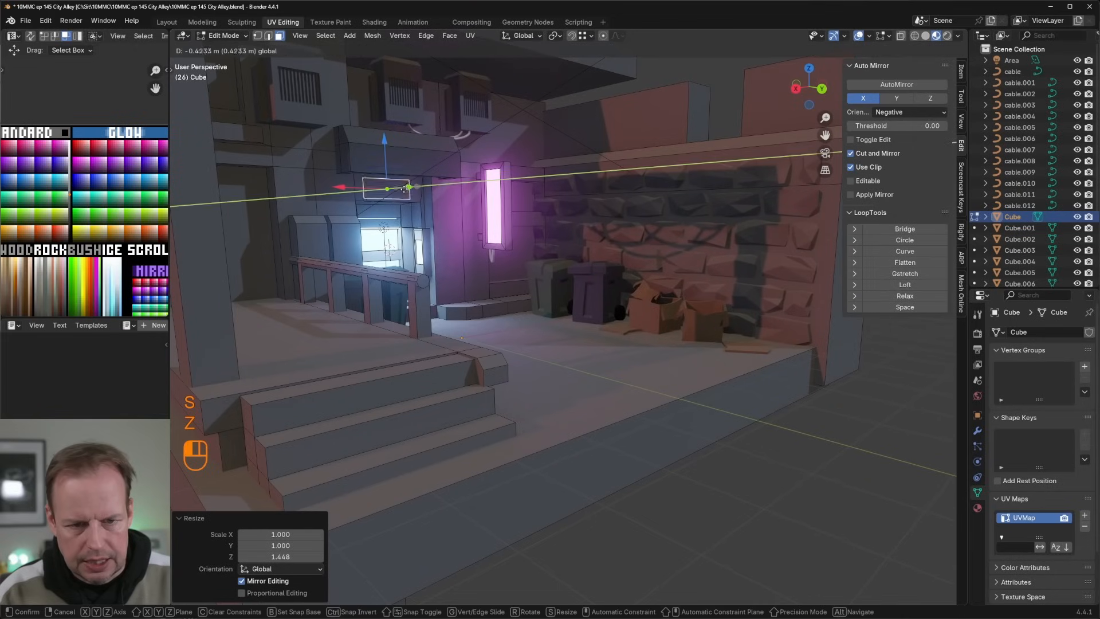
{"action": "left_click", "coordinate": [410, 193]}
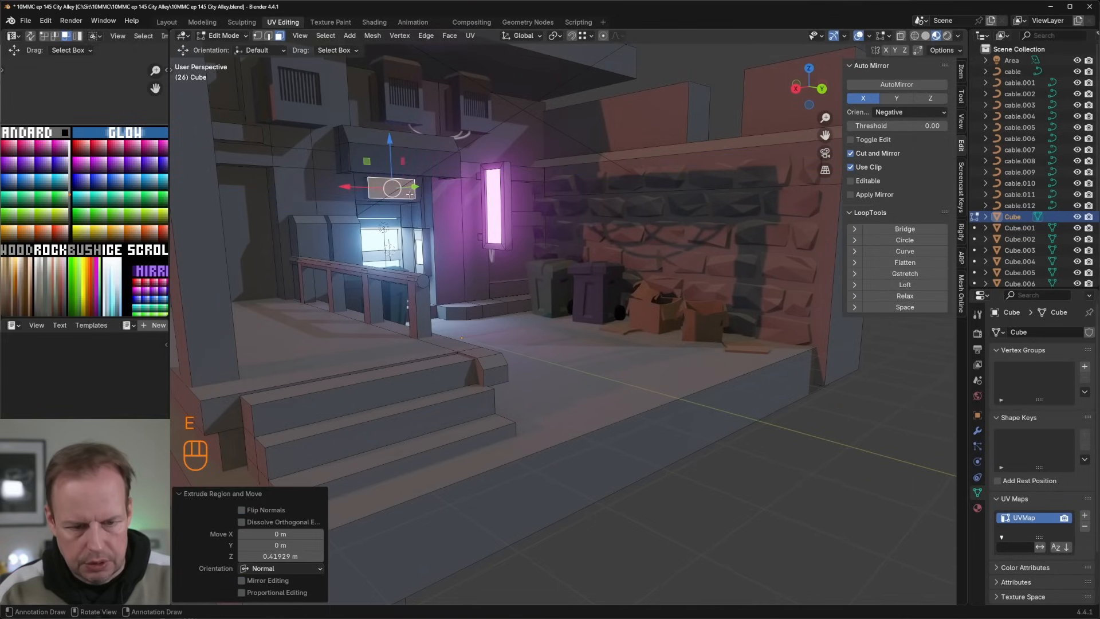
Step: Inset and recess the sign box's front face, and select all of its UVs on the palette texture
{"action": "key", "text": "i"}
{"action": "left_click", "coordinate": [506, 198]}
{"action": "key", "text": "e"}
{"action": "left_click", "coordinate": [502, 198]}
{"action": "key", "text": "a"}
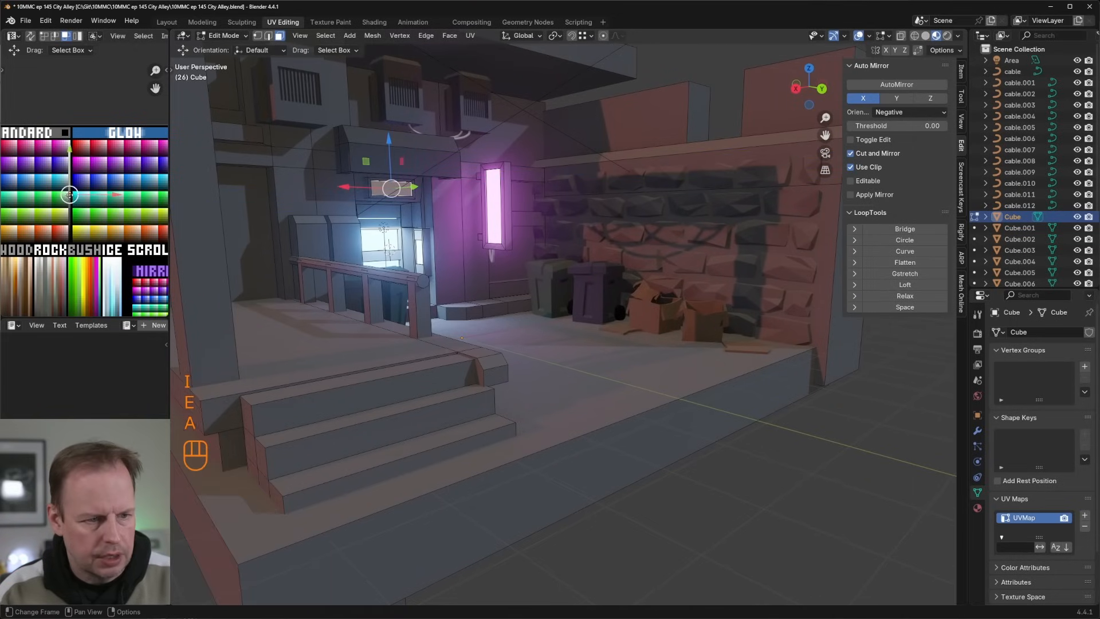
{"action": "left_click", "coordinate": [69, 167]}
{"action": "key", "text": "Tab"}
Step: Duplicate the long top face of the ledge beside the stair railing and scale the copy to about 0.54
{"action": "middle_click_drag", "start_coordinate": [553, 212], "coordinate": [455, 330]}
{"action": "scroll", "coordinate": [454, 271], "scroll_direction": "up", "scroll_amount": 3}
{"action": "scroll", "coordinate": [454, 269], "scroll_direction": "down", "scroll_amount": 4}
{"action": "key", "text": "Tab"}
{"action": "scroll", "coordinate": [475, 298], "scroll_direction": "down", "scroll_amount": 4}
{"action": "key", "text": "Tab"}
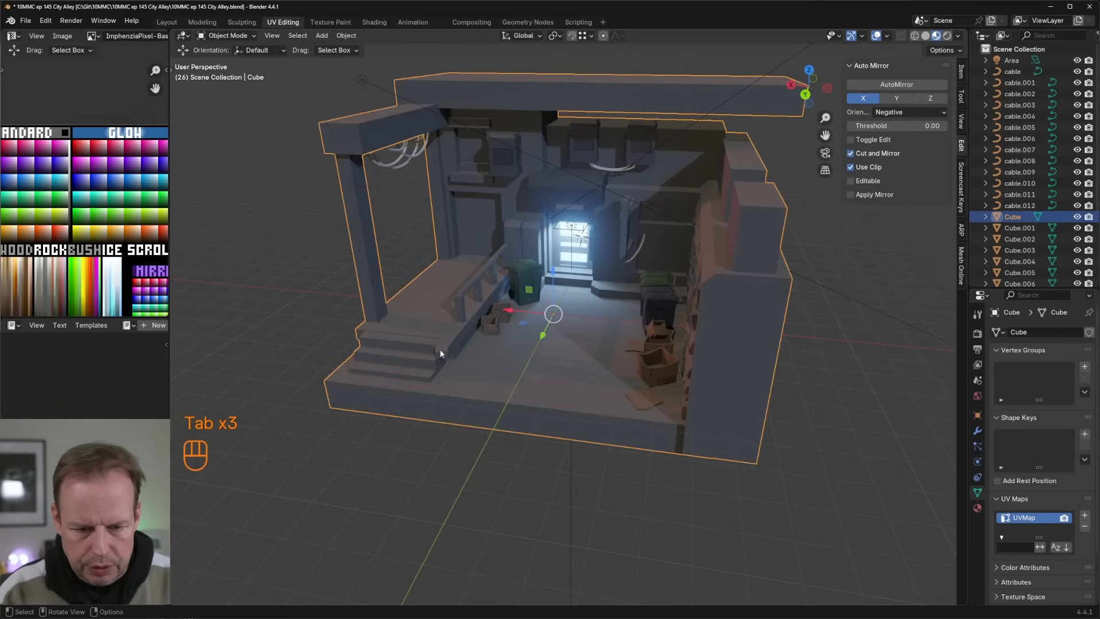
{"action": "key", "text": "Tab"}
{"action": "key", "text": "shift+d"}
{"action": "right_click", "coordinate": [464, 337]}
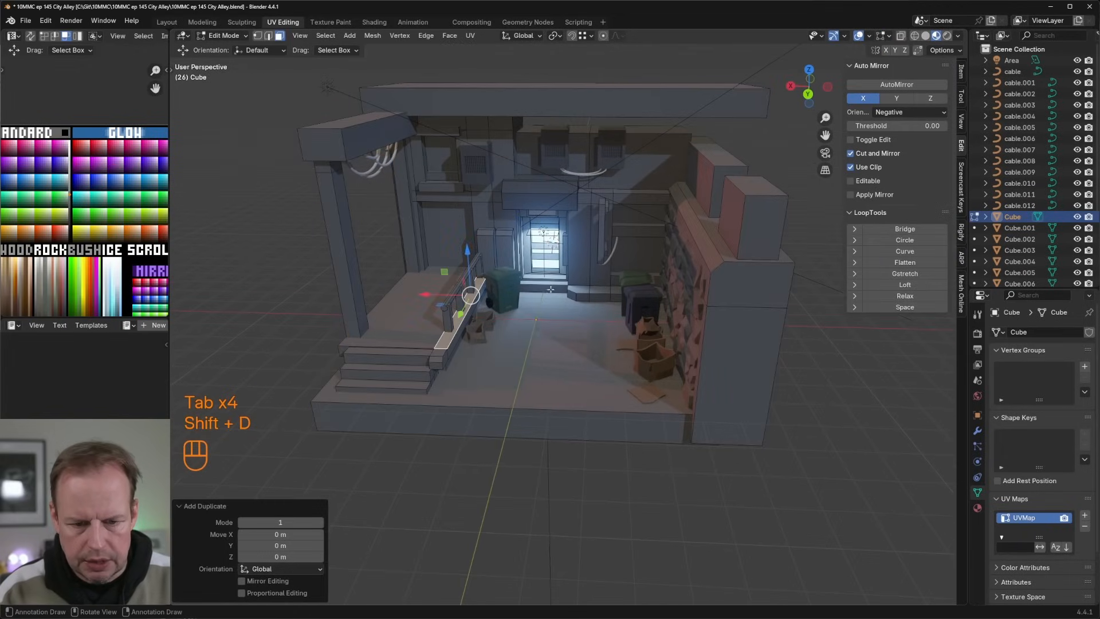
{"action": "key", "text": "s"}
{"action": "left_click", "coordinate": [472, 318]}
Step: Try to reshape the duplicated ledge face into a circle with LoopTools, and undo it
{"action": "right_click", "coordinate": [473, 299]}
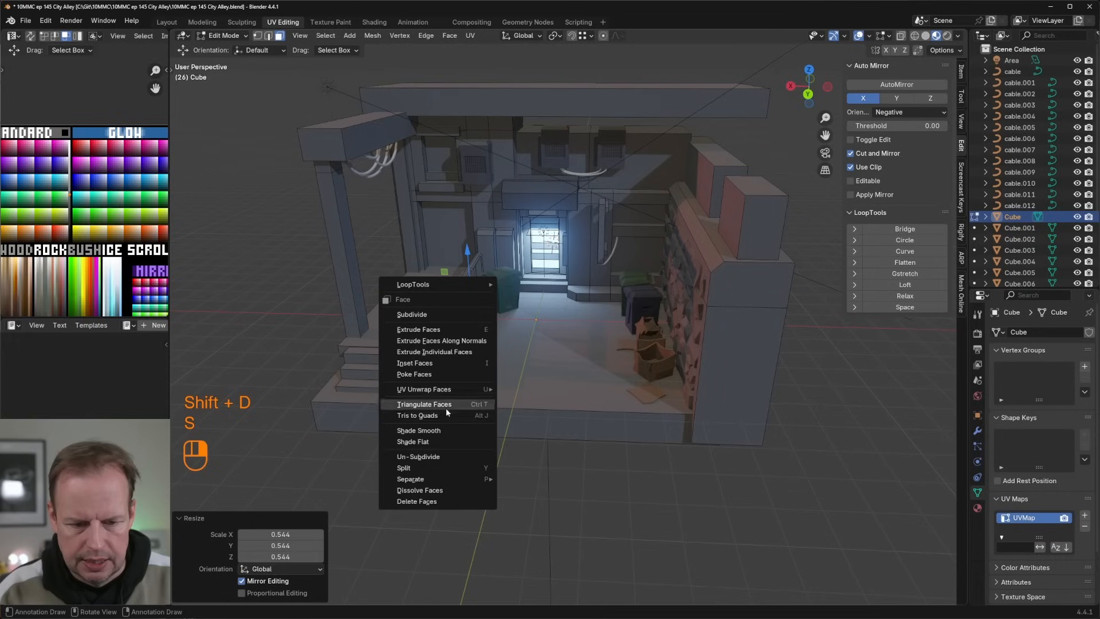
{"action": "key", "text": "Escape"}
{"action": "right_click", "coordinate": [471, 295]}
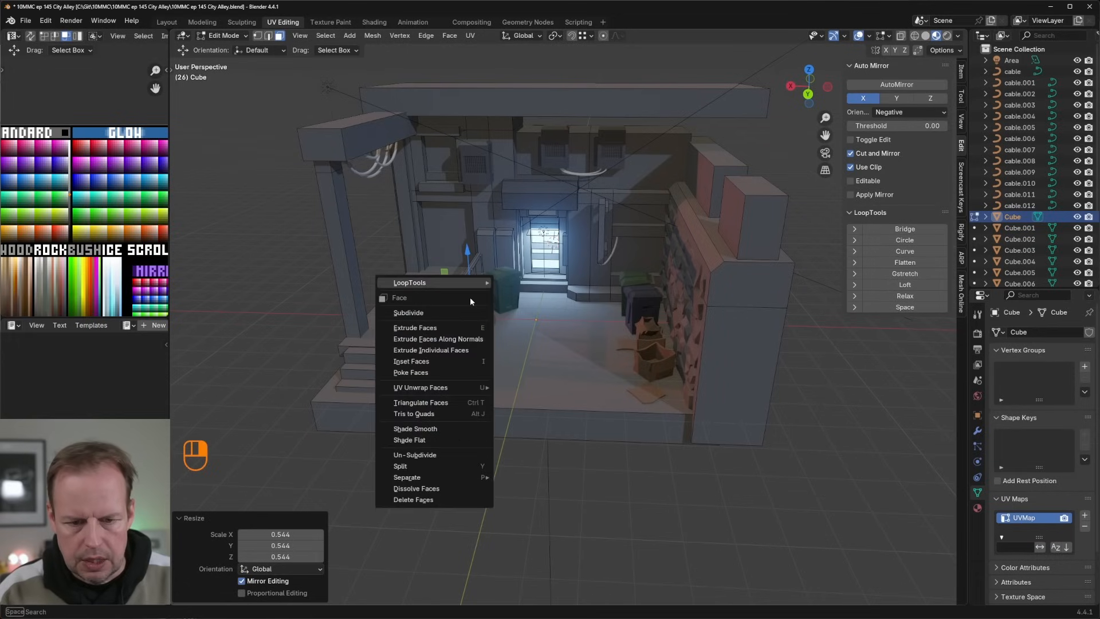
{"action": "left_click", "coordinate": [470, 312]}
{"action": "left_click", "coordinate": [904, 240]}
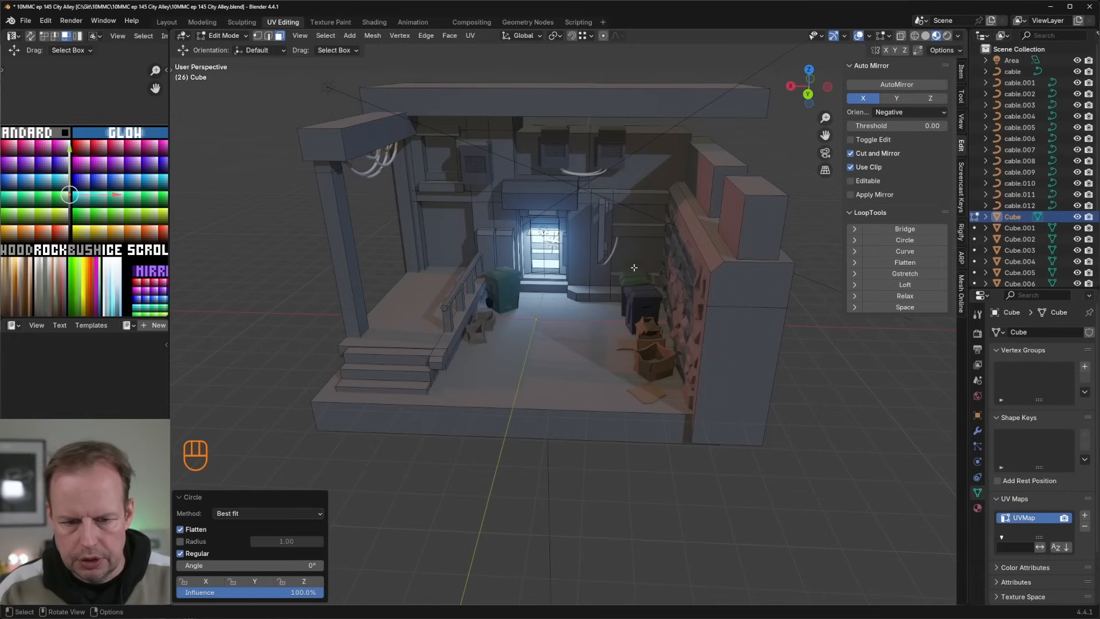
{"action": "middle_click_drag", "start_coordinate": [599, 267], "coordinate": [557, 282]}
{"action": "scroll", "coordinate": [557, 282], "scroll_direction": "down", "scroll_amount": 2}
{"action": "scroll", "coordinate": [586, 279], "scroll_direction": "down", "scroll_amount": 2}
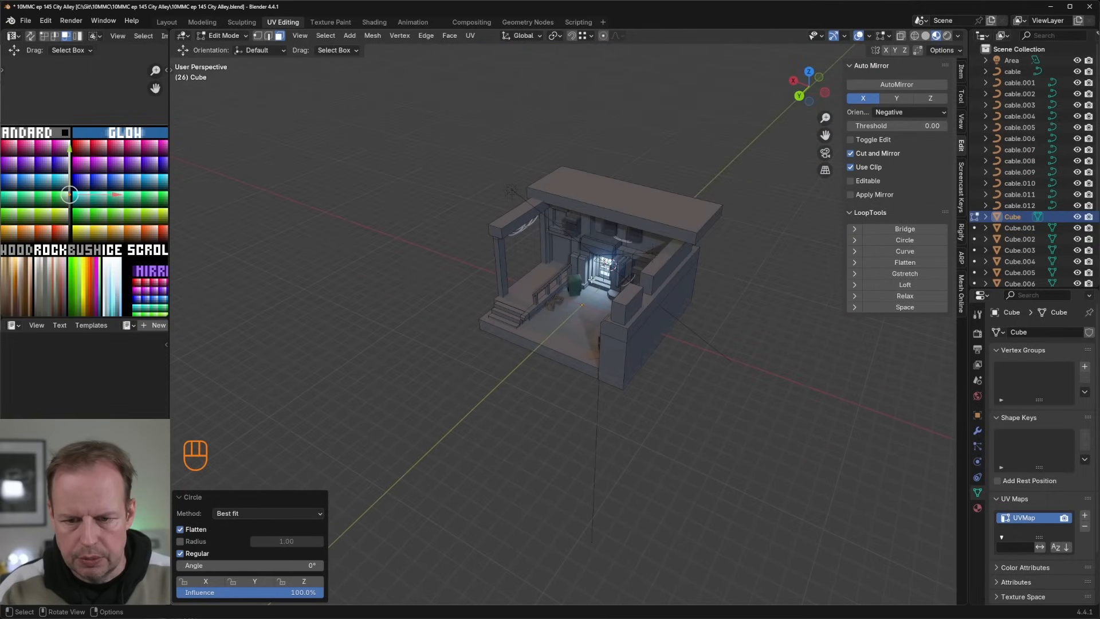
{"action": "key", "text": "g"}
{"action": "right_click", "coordinate": [488, 107]}
{"action": "key", "text": "ctrl+z"}
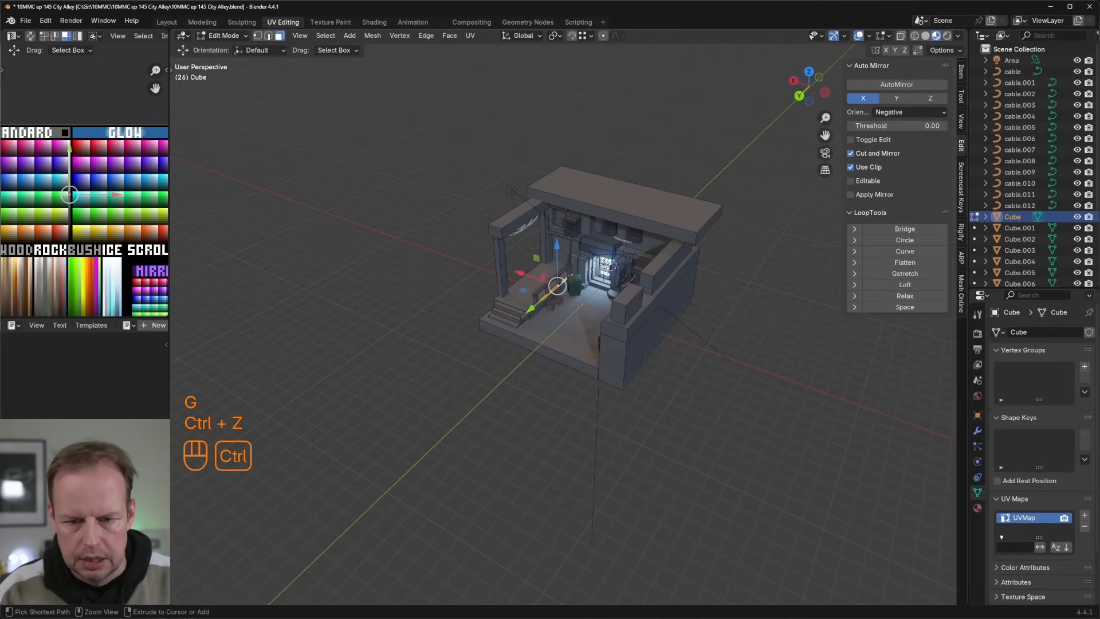
Step: Scale the duplicated face to about 0.39 along Y and move it along Y to the foot of the stairs
{"action": "scroll", "coordinate": [609, 256], "scroll_direction": "up", "scroll_amount": 3}
{"action": "key", "text": "s"}
{"action": "key", "text": "x"}
{"action": "key", "text": "u"}
{"action": "key", "text": "y"}
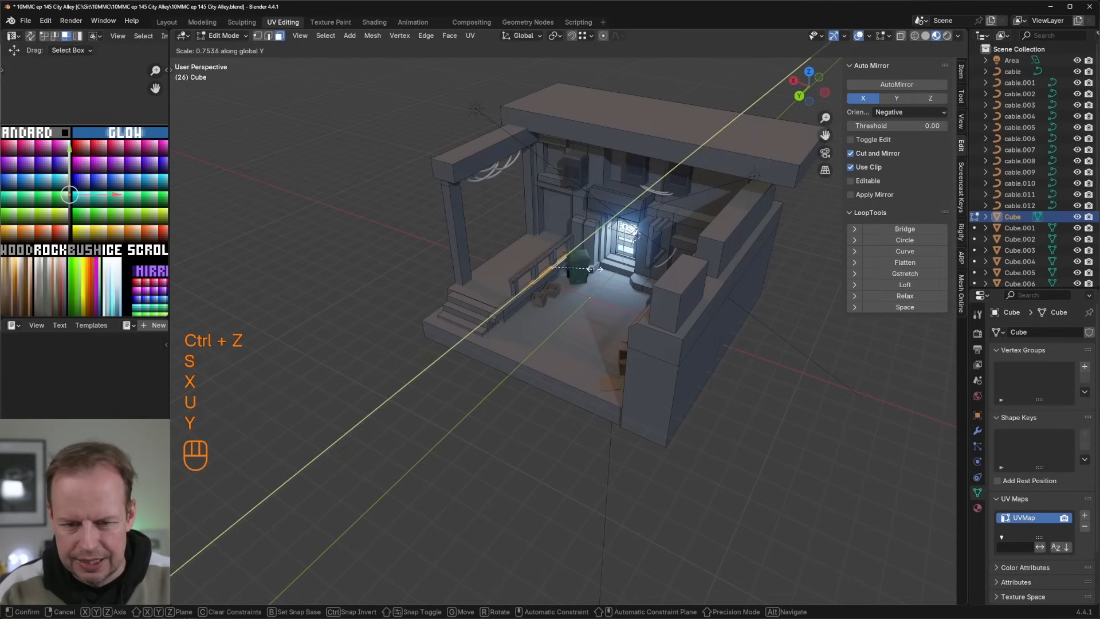
{"action": "left_click", "coordinate": [560, 285]}
{"action": "left_click_drag", "start_coordinate": [523, 297], "coordinate": [523, 297]}
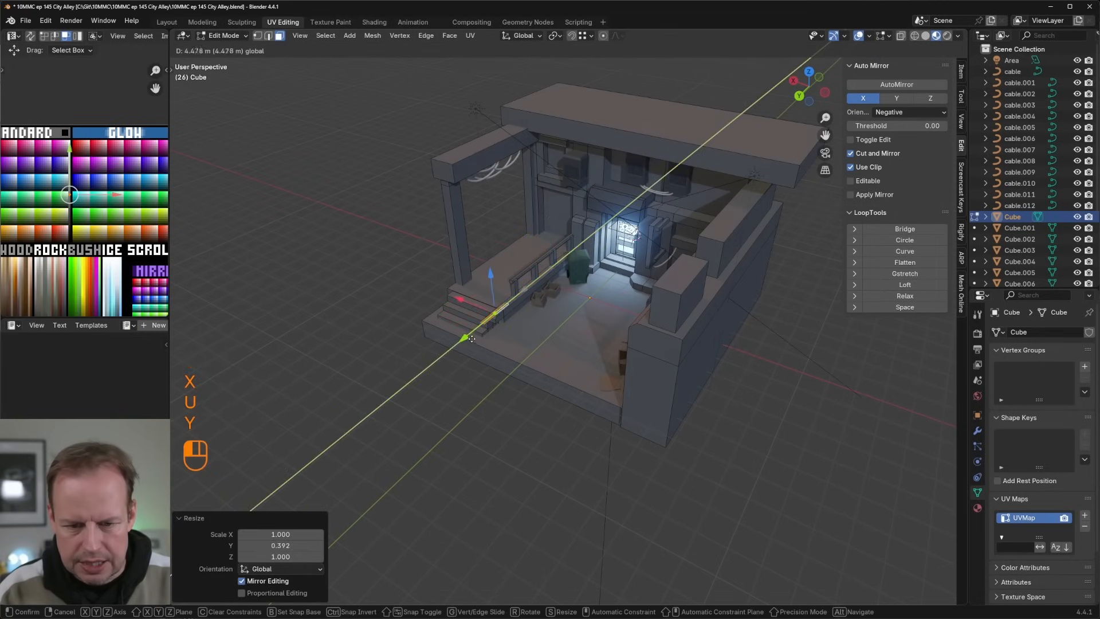
{"action": "left_click_drag", "start_coordinate": [471, 339], "coordinate": [501, 309]}
Step: Reshape the face into a regular LoopTools circle, shrink it and simplify it with a 5° Limited Dissolve
{"action": "right_click", "coordinate": [500, 309]}
{"action": "key", "text": "Escape"}
{"action": "scroll", "coordinate": [575, 316], "scroll_direction": "up", "scroll_amount": 3}
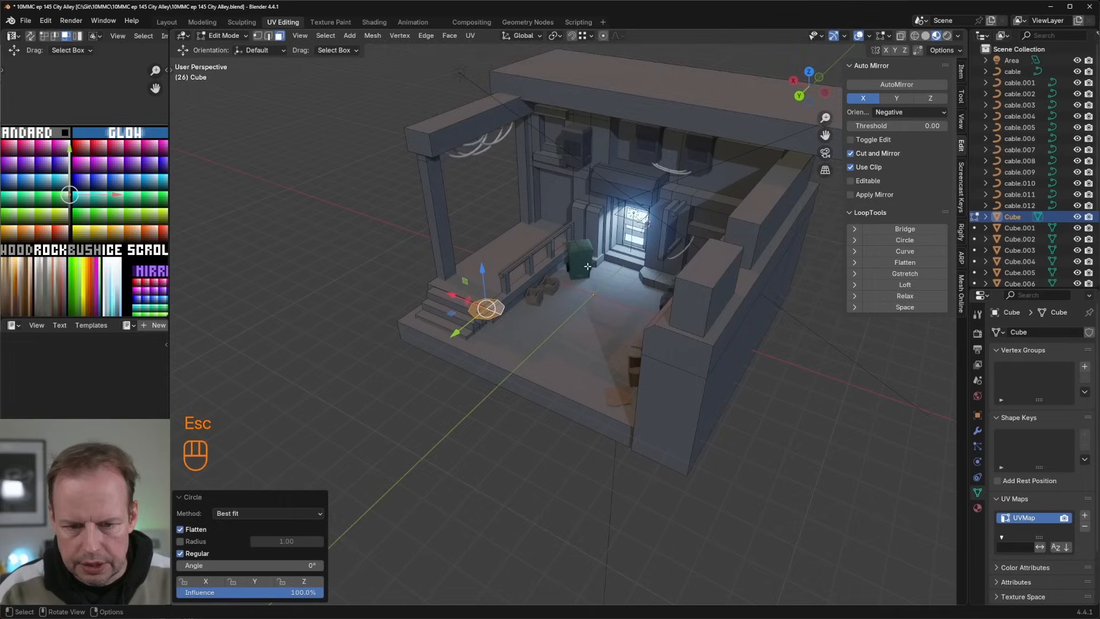
{"action": "key", "text": "s"}
{"action": "left_click", "coordinate": [548, 296]}
{"action": "key", "text": "x"}
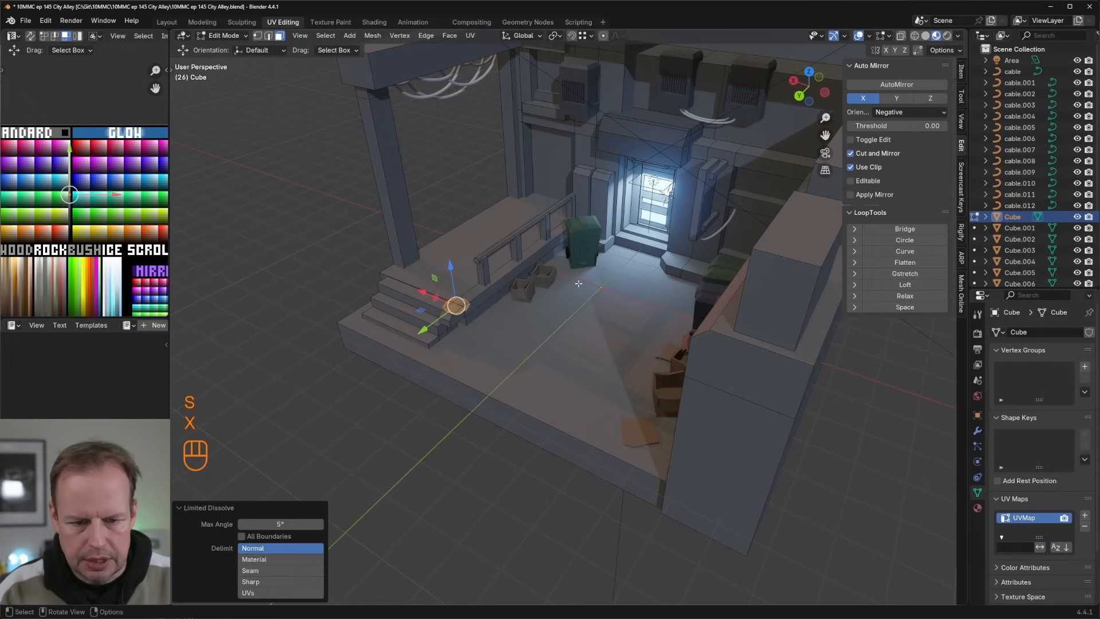
Step: Resize and position the disc beside the stairs and extrude it into a pillar base with an upper section about 0.18 m high
{"action": "key", "text": "s"}
{"action": "left_click", "coordinate": [460, 310]}
{"action": "left_click_drag", "start_coordinate": [420, 292], "coordinate": [459, 306]}
{"action": "key", "text": "e"}
{"action": "left_click", "coordinate": [531, 270]}
{"action": "key", "text": "e"}
{"action": "left_click", "coordinate": [531, 266]}
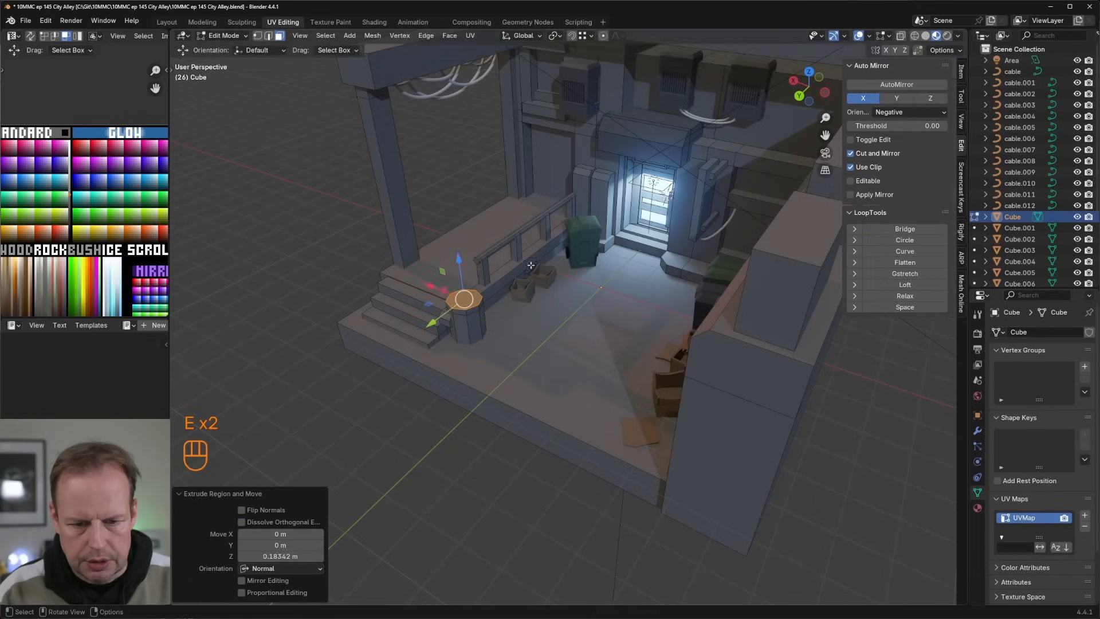
Step: Narrow the top of the pillar base and extrude a shaft section about 1.21 m upward
{"action": "key", "text": "s"}
{"action": "left_click", "coordinate": [507, 269]}
{"action": "key", "text": "e"}
{"action": "left_click", "coordinate": [498, 231]}
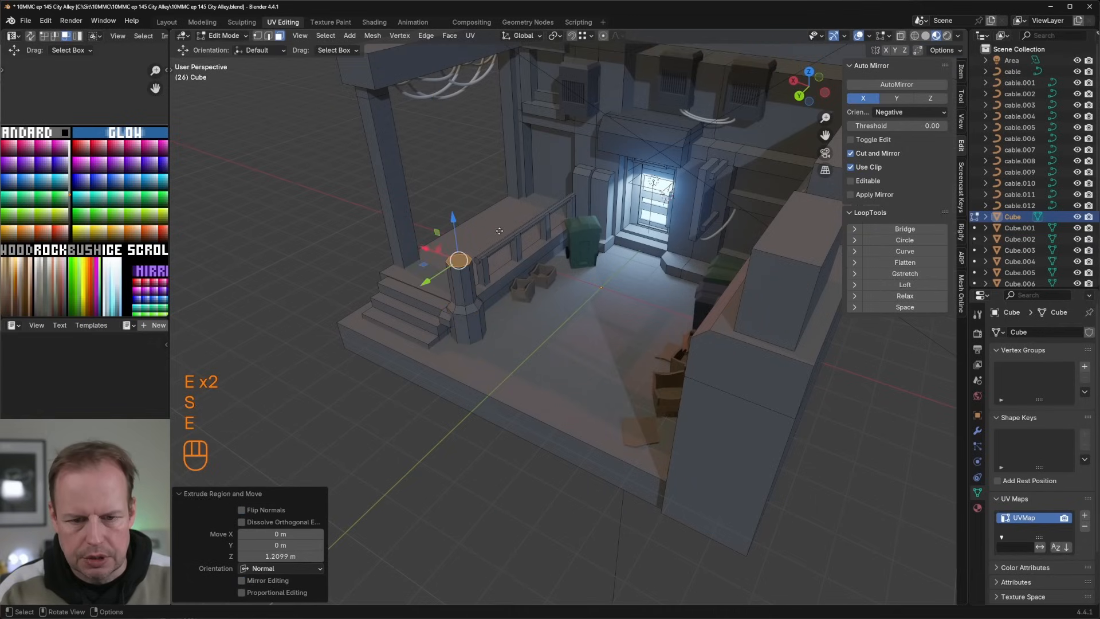
Step: Scale the shaft's top face to about 0.81, extrude it about 3.6 m upward and raise it another 0.45 m to the overhead slab
{"action": "key", "text": "e"}
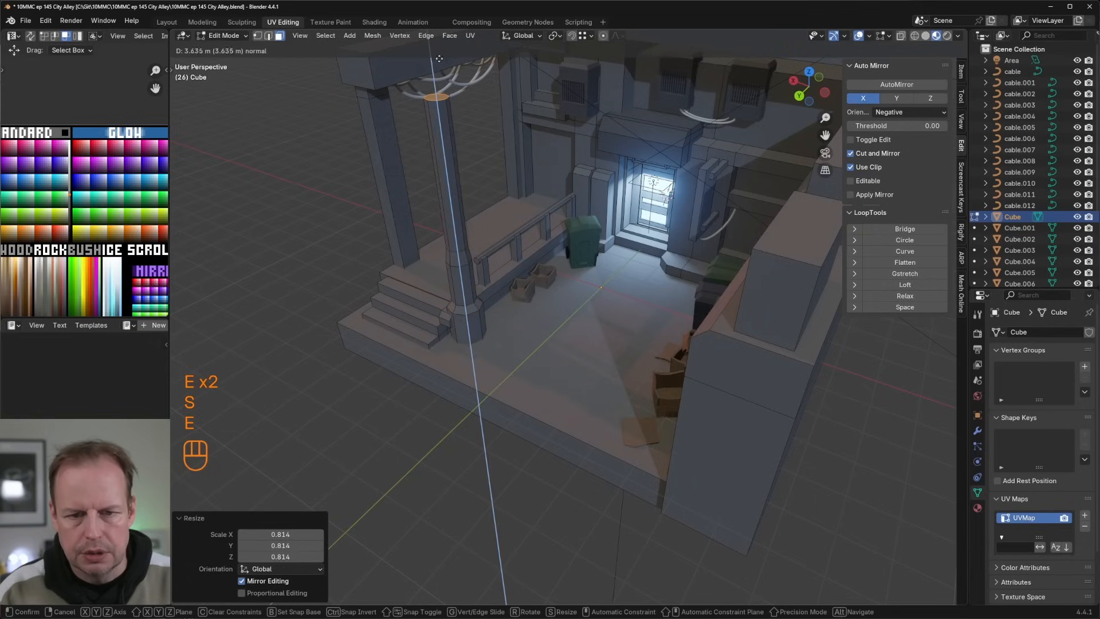
{"action": "left_click", "coordinate": [438, 56]}
{"action": "middle_click_drag", "start_coordinate": [439, 56], "coordinate": [478, 140]}
{"action": "key", "text": "g"}
{"action": "key", "text": "z"}
{"action": "left_click", "coordinate": [478, 192]}
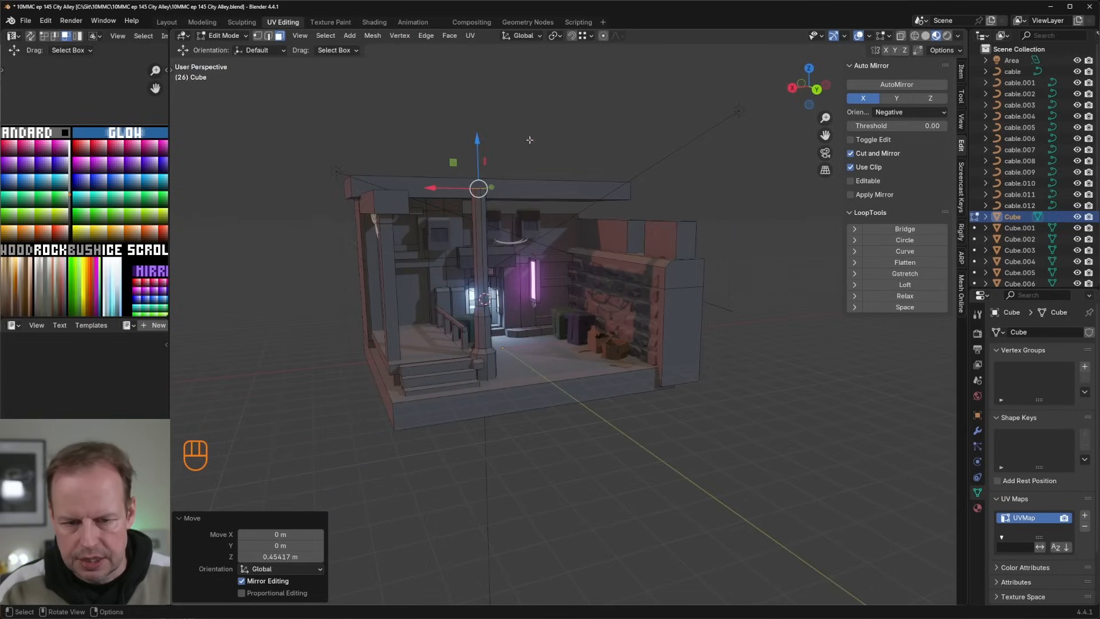
Step: Scale the pillar's top face and extend it upward past the overhead slab
{"action": "key", "text": "s"}
{"action": "left_click", "coordinate": [573, 164]}
{"action": "left_click_drag", "start_coordinate": [481, 152], "coordinate": [479, 96]}
{"action": "scroll", "coordinate": [575, 206], "scroll_direction": "up", "scroll_amount": 5}
{"action": "mouse_move", "coordinate": [581, 204]}
{"action": "middle_mouse_down"}
{"action": "mouse_move", "coordinate": [610, 198]}
{"action": "mouse_move", "coordinate": [584, 204]}
{"action": "middle_mouse_up"}
{"action": "key", "text": "Tab"}
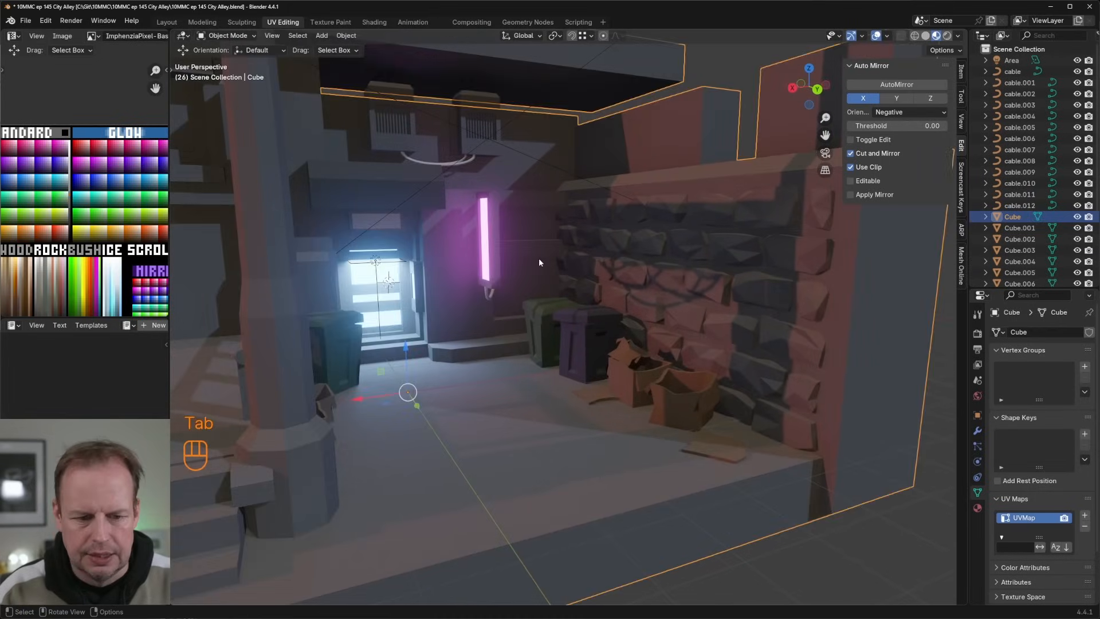
{"action": "scroll", "coordinate": [539, 258], "scroll_direction": "down", "scroll_amount": 5}
{"action": "middle_click_drag", "start_coordinate": [539, 258], "coordinate": [554, 275], "text": "shift"}
{"action": "scroll", "coordinate": [553, 275], "scroll_direction": "up", "scroll_amount": 5}
Step: Inset the doorway face at the back of the raised landing by about 0.2 m and extrude it inward
{"action": "key", "text": "Tab"}
{"action": "left_click", "coordinate": [263, 309]}
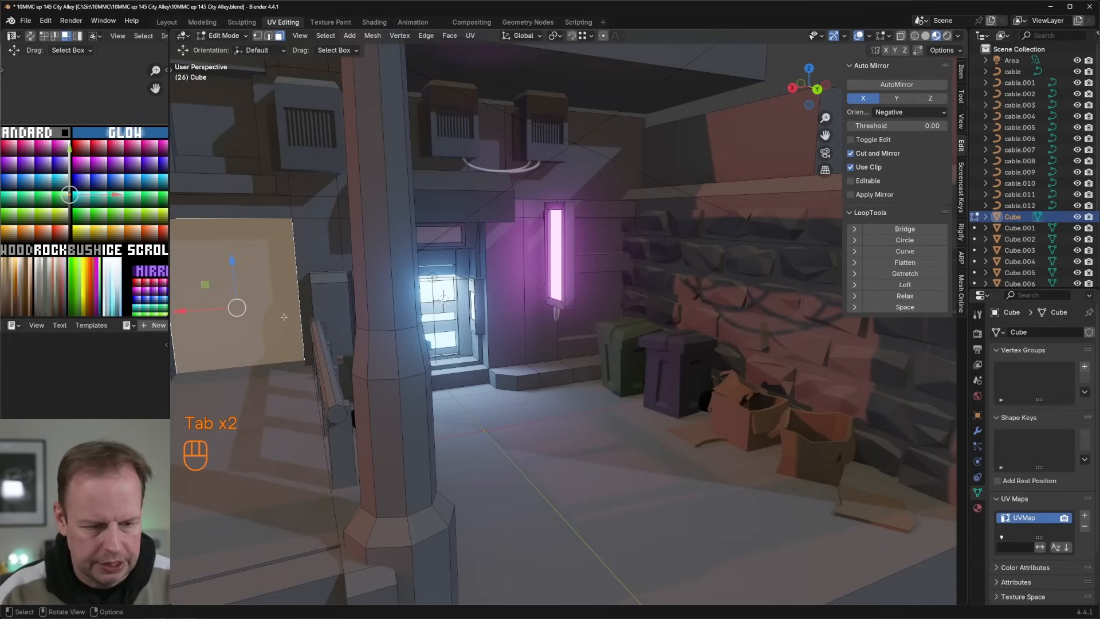
{"action": "middle_click_drag", "start_coordinate": [263, 310], "coordinate": [353, 295], "text": "shift"}
{"action": "key", "text": "i"}
{"action": "left_click", "coordinate": [564, 249]}
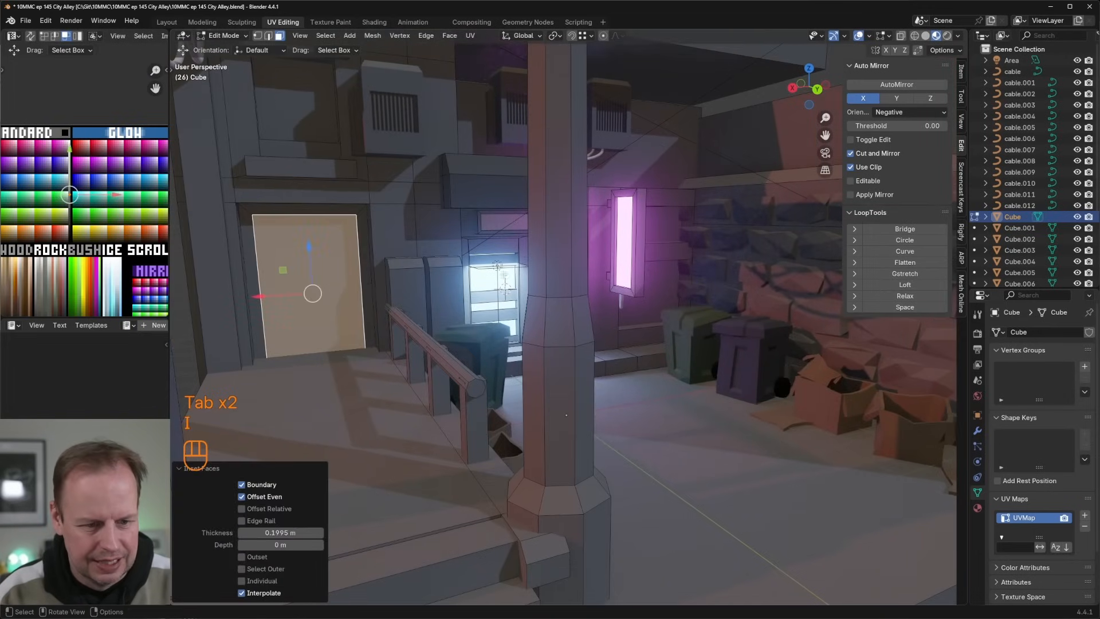
{"action": "key", "text": "e"}
{"action": "left_click", "coordinate": [555, 244]}
Step: Recolour the recessed doorway face near-black by moving its UVs onto the darkest area of the palette
{"action": "key", "text": "a"}
{"action": "key", "text": "g"}
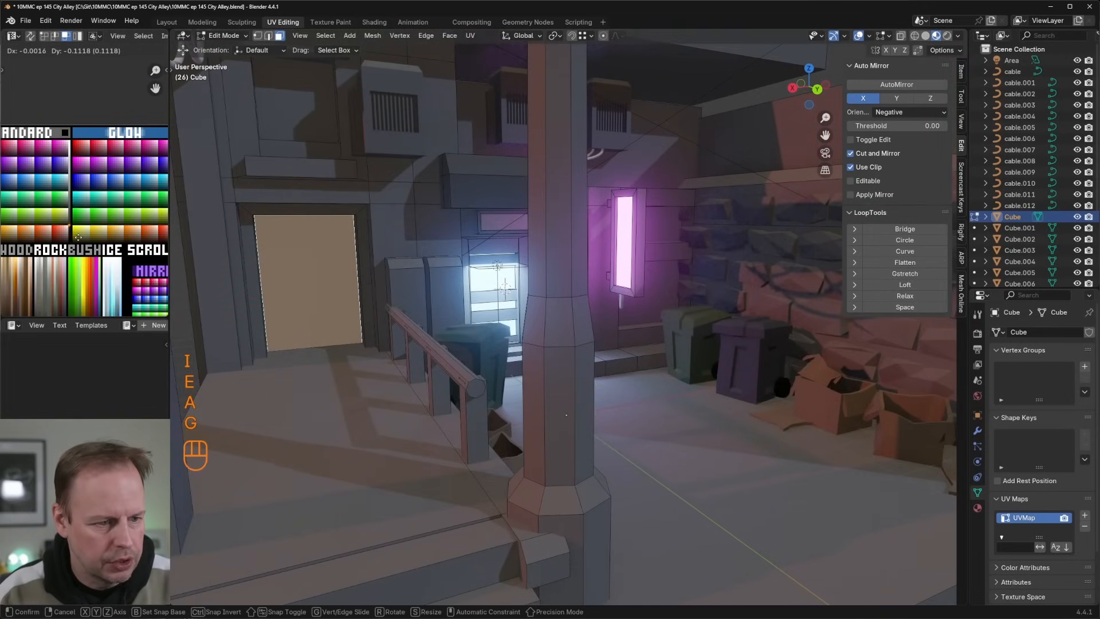
{"action": "left_click", "coordinate": [70, 224]}
{"action": "key", "text": "Tab"}
{"action": "scroll", "coordinate": [388, 256], "scroll_direction": "down", "scroll_amount": 4}
{"action": "middle_click_drag", "start_coordinate": [387, 255], "coordinate": [559, 251]}
{"action": "scroll", "coordinate": [559, 251], "scroll_direction": "up", "scroll_amount": 5}
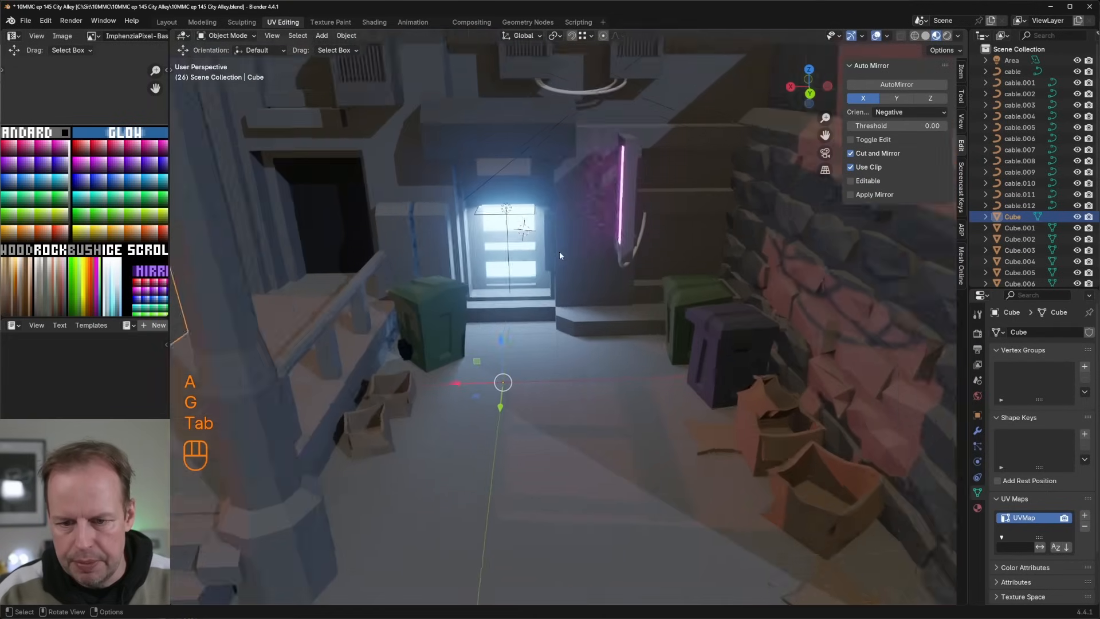
Step: Select the window panels beside the neon sign and the upper window, and move their UVs to a dark palette colour
{"action": "key", "text": "Tab"}
{"action": "left_click", "coordinate": [690, 233]}
{"action": "scroll", "coordinate": [676, 206], "scroll_direction": "down", "scroll_amount": 2}
{"action": "scroll", "coordinate": [492, 169], "scroll_direction": "down", "scroll_amount": 3}
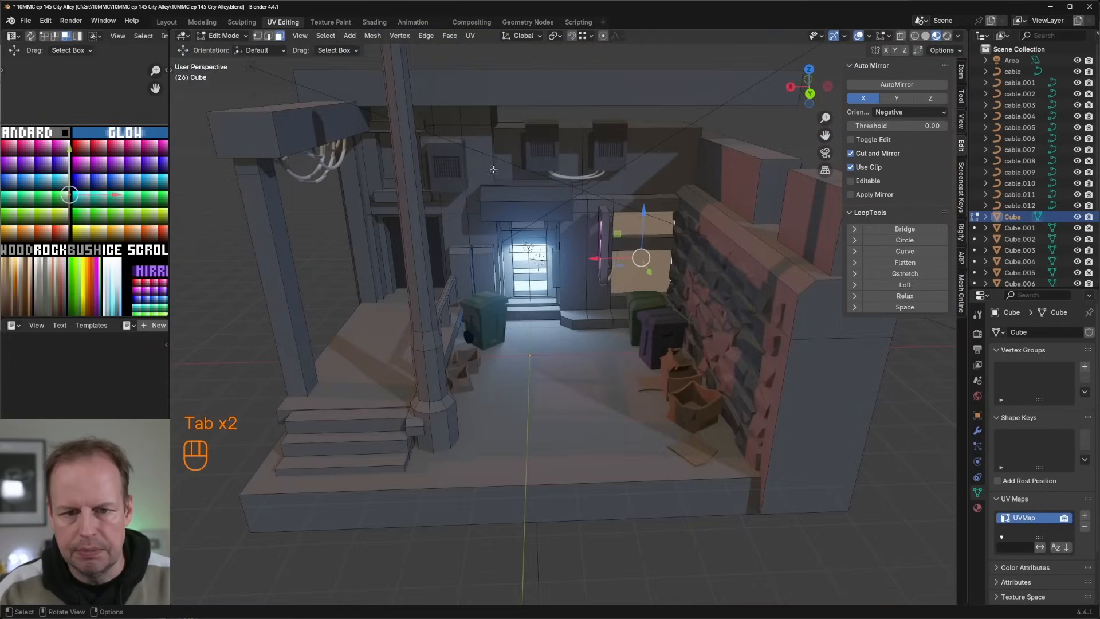
{"action": "left_click", "coordinate": [391, 161], "text": "shift"}
{"action": "left_click", "coordinate": [96, 219]}
{"action": "key", "text": "Tab"}
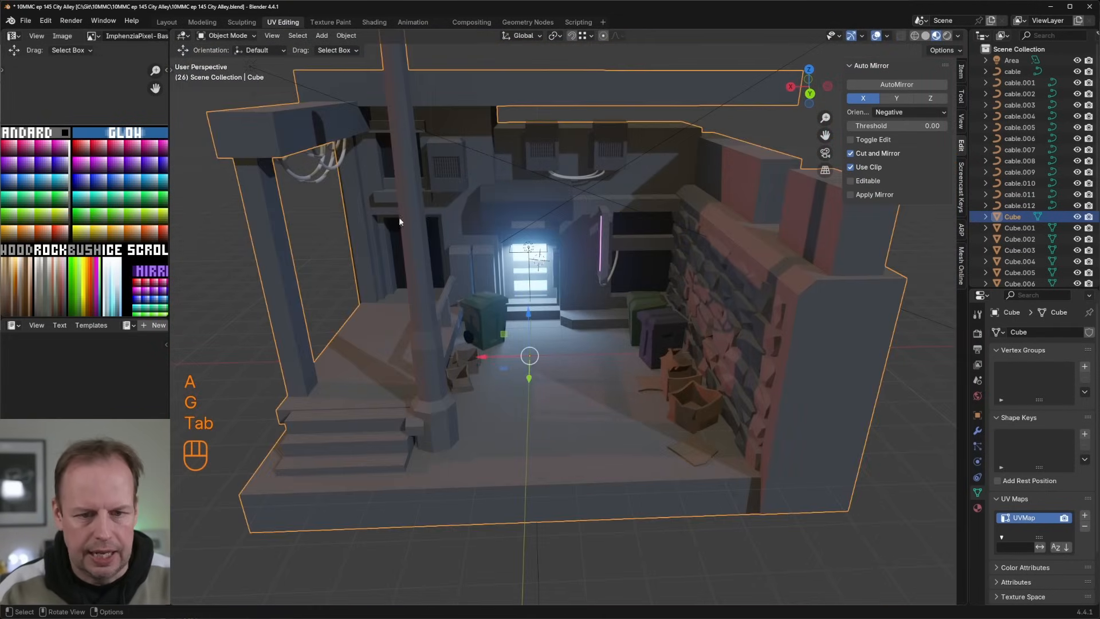
Step: Duplicate the horizontal ledge face below the upper back wall in place and scale the copy to about 0.5
{"action": "middle_click_drag", "start_coordinate": [459, 209], "coordinate": [552, 209]}
{"action": "scroll", "coordinate": [559, 172], "scroll_direction": "up", "scroll_amount": 5}
{"action": "middle_click_drag", "start_coordinate": [564, 155], "coordinate": [562, 221]}
{"action": "scroll", "coordinate": [582, 181], "scroll_direction": "up", "scroll_amount": 2}
{"action": "scroll", "coordinate": [586, 218], "scroll_direction": "down", "scroll_amount": 6}
{"action": "key", "text": "Tab"}
{"action": "left_click", "coordinate": [593, 238]}
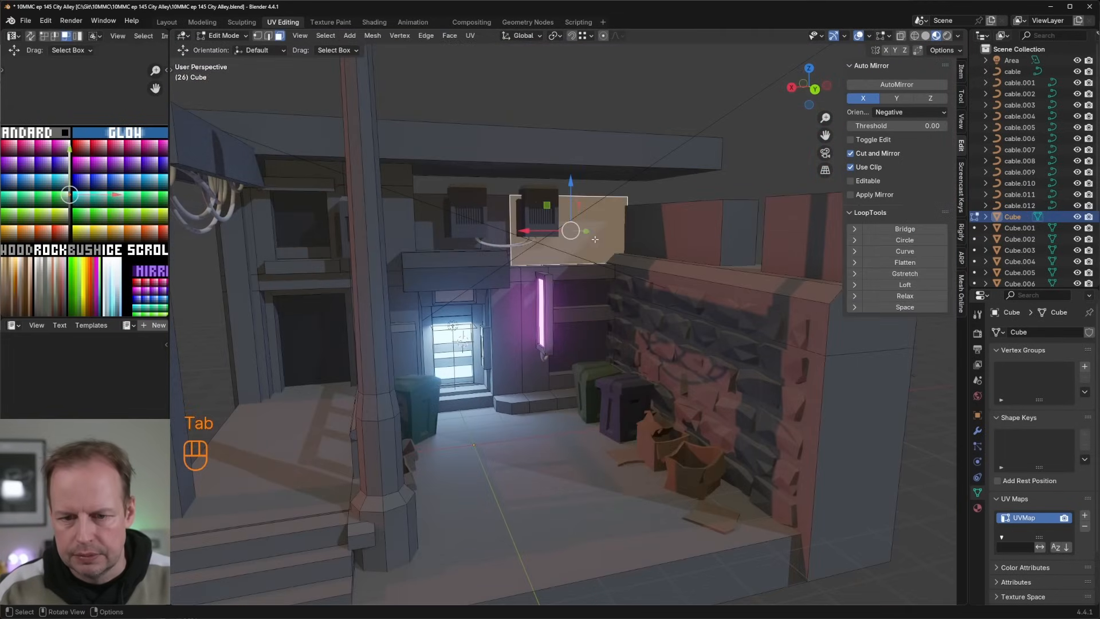
{"action": "middle_click_drag", "start_coordinate": [638, 210], "coordinate": [602, 268]}
{"action": "middle_click_drag", "start_coordinate": [604, 195], "coordinate": [565, 214], "text": "shift"}
{"action": "scroll", "coordinate": [592, 233], "scroll_direction": "up", "scroll_amount": 3}
{"action": "scroll", "coordinate": [610, 167], "scroll_direction": "down", "scroll_amount": 4}
{"action": "scroll", "coordinate": [565, 215], "scroll_direction": "up", "scroll_amount": 3}
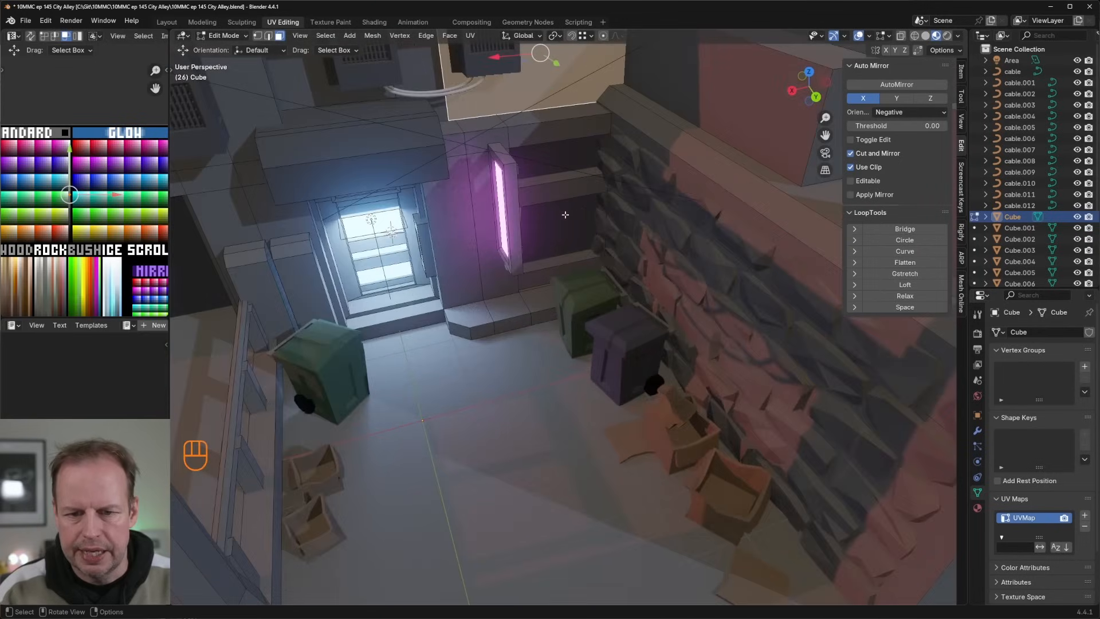
{"action": "scroll", "coordinate": [572, 131], "scroll_direction": "down", "scroll_amount": 3}
{"action": "middle_click_drag", "start_coordinate": [594, 167], "coordinate": [618, 163]}
{"action": "left_click", "coordinate": [590, 153]}
{"action": "scroll", "coordinate": [604, 160], "scroll_direction": "down", "scroll_amount": 2}
{"action": "scroll", "coordinate": [659, 189], "scroll_direction": "up", "scroll_amount": 3}
{"action": "middle_click_drag", "start_coordinate": [662, 190], "coordinate": [666, 212], "text": "shift"}
{"action": "key", "text": "shift+d"}
{"action": "right_click", "coordinate": [666, 213]}
{"action": "key", "text": "s"}
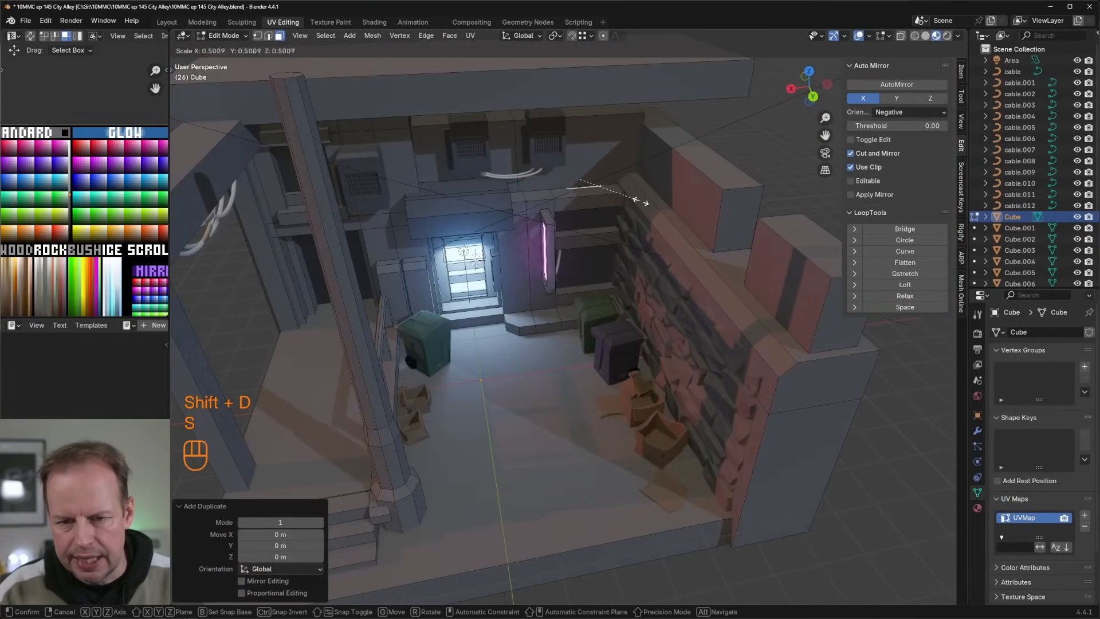
{"action": "left_click", "coordinate": [640, 202]}
Step: Narrow the duplicated ledge face along X, reposition it on the ledge and lower it about 0.08 m
{"action": "key", "text": "s"}
{"action": "key", "text": "x"}
{"action": "left_click", "coordinate": [621, 195]}
{"action": "left_click_drag", "start_coordinate": [592, 197], "coordinate": [594, 201]}
{"action": "left_click_drag", "start_coordinate": [582, 151], "coordinate": [581, 156]}
{"action": "middle_click_drag", "start_coordinate": [615, 215], "coordinate": [612, 179]}
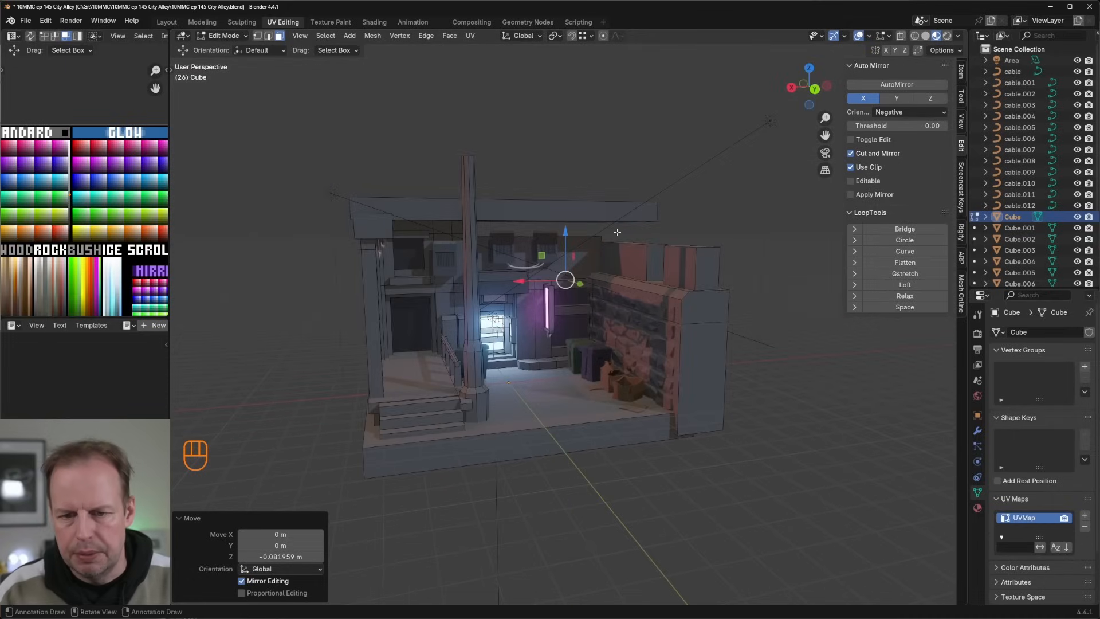
Step: Extrude the small ledge face up to the slab as a post and duplicate the post about 0.78 m along negative X
{"action": "key", "text": "e"}
{"action": "right_click", "coordinate": [576, 245]}
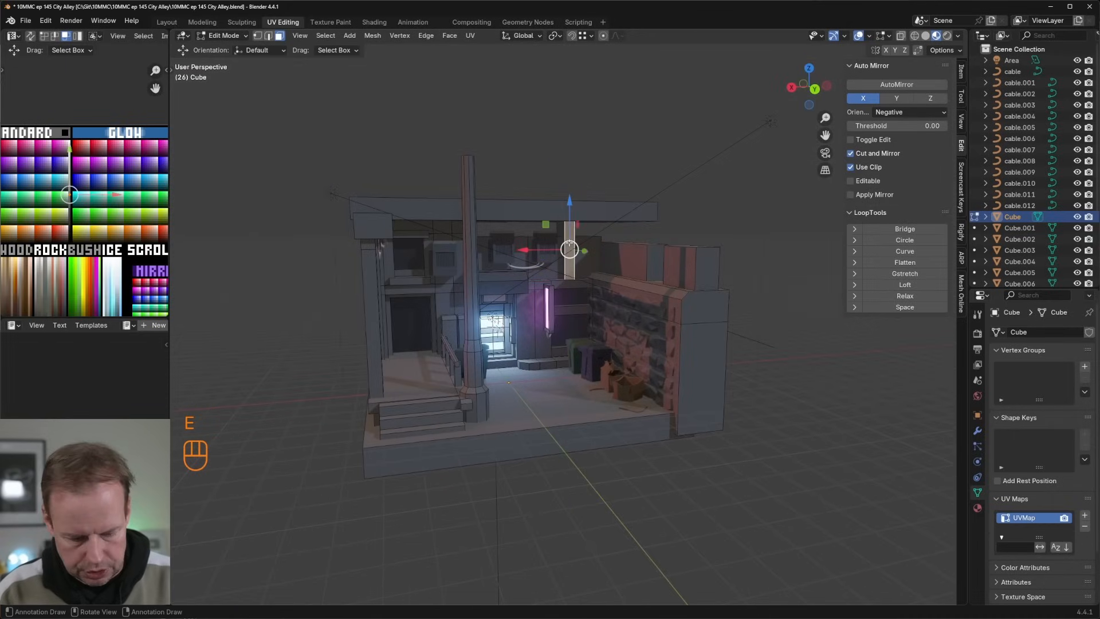
{"action": "key", "text": "l"}
{"action": "key", "text": "shift+d"}
{"action": "key", "text": "y"}
{"action": "key", "text": "x"}
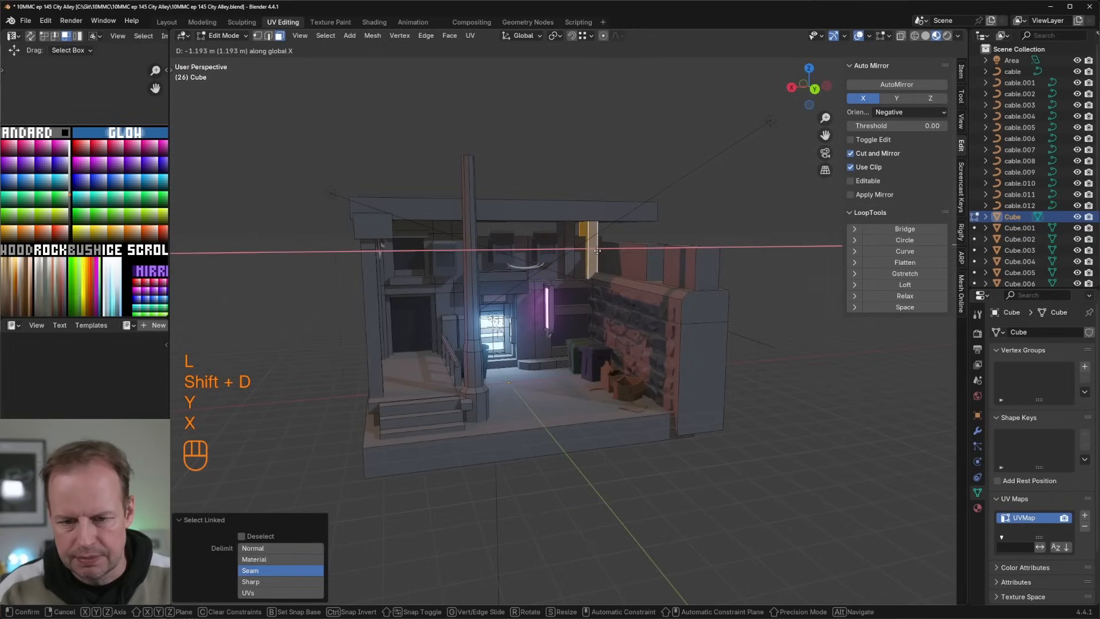
{"action": "left_click", "coordinate": [584, 247]}
{"action": "scroll", "coordinate": [579, 218], "scroll_direction": "up", "scroll_amount": 6}
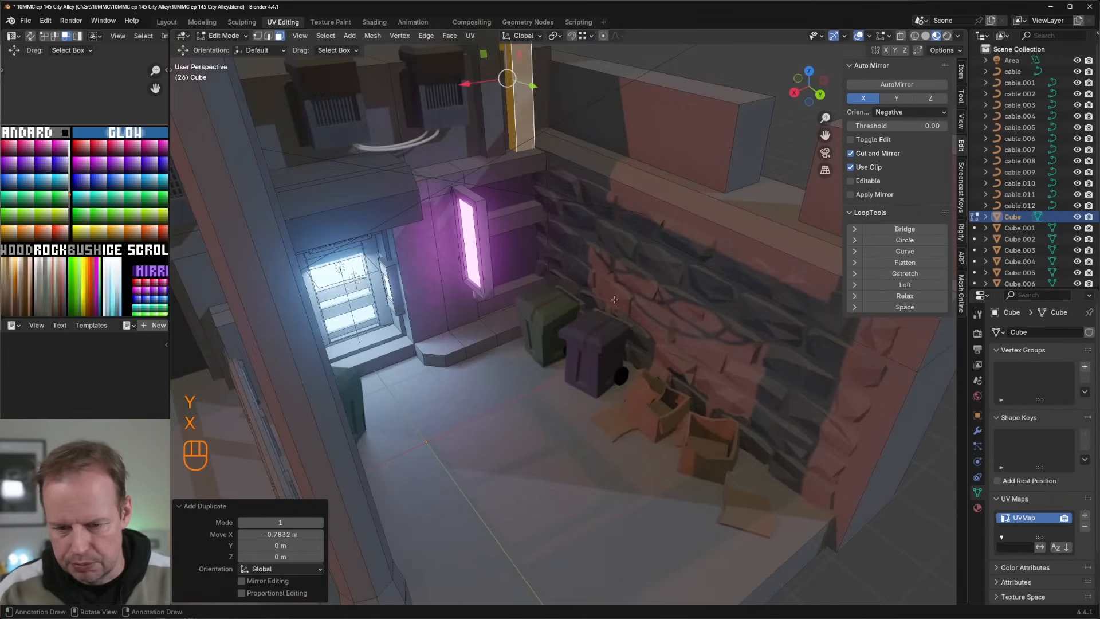
{"action": "scroll", "coordinate": [579, 219], "scroll_direction": "down", "scroll_amount": 5}
{"action": "key", "text": "Tab"}
Step: Select the connected landing and stairs geometry and darken it by moving its UVs to a darker palette colour
{"action": "scroll", "coordinate": [630, 280], "scroll_direction": "down", "scroll_amount": 4}
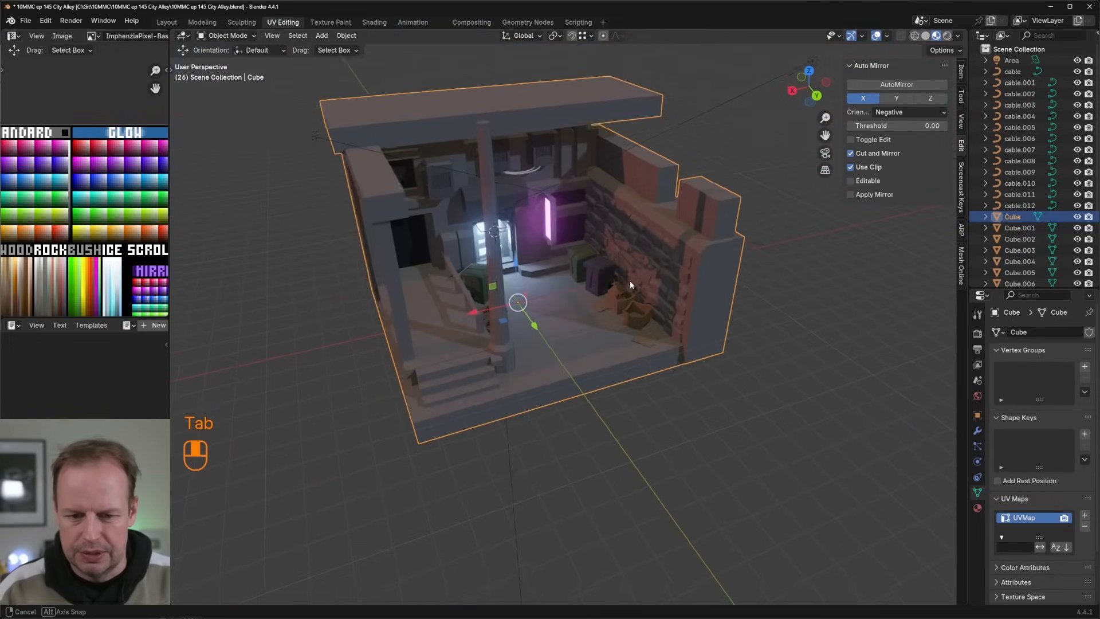
{"action": "scroll", "coordinate": [582, 324], "scroll_direction": "up", "scroll_amount": 2}
{"action": "scroll", "coordinate": [581, 323], "scroll_direction": "up", "scroll_amount": 2}
{"action": "key", "text": "Tab"}
{"action": "left_click", "coordinate": [402, 400]}
{"action": "key", "text": "l"}
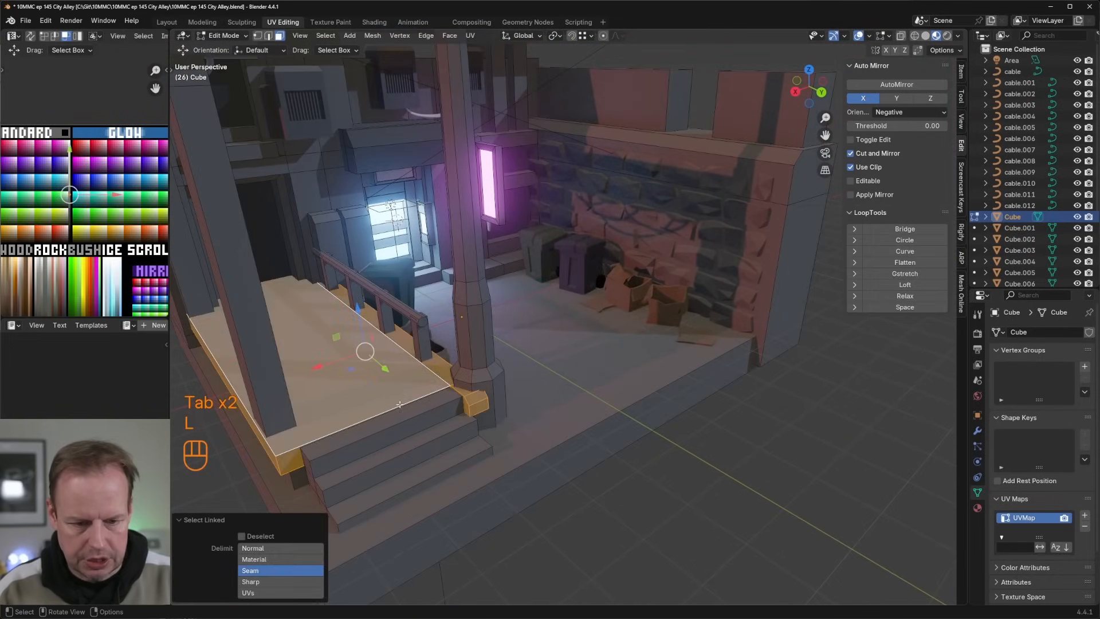
{"action": "key", "text": "l"}
{"action": "key", "text": "a"}
{"action": "key", "text": "g"}
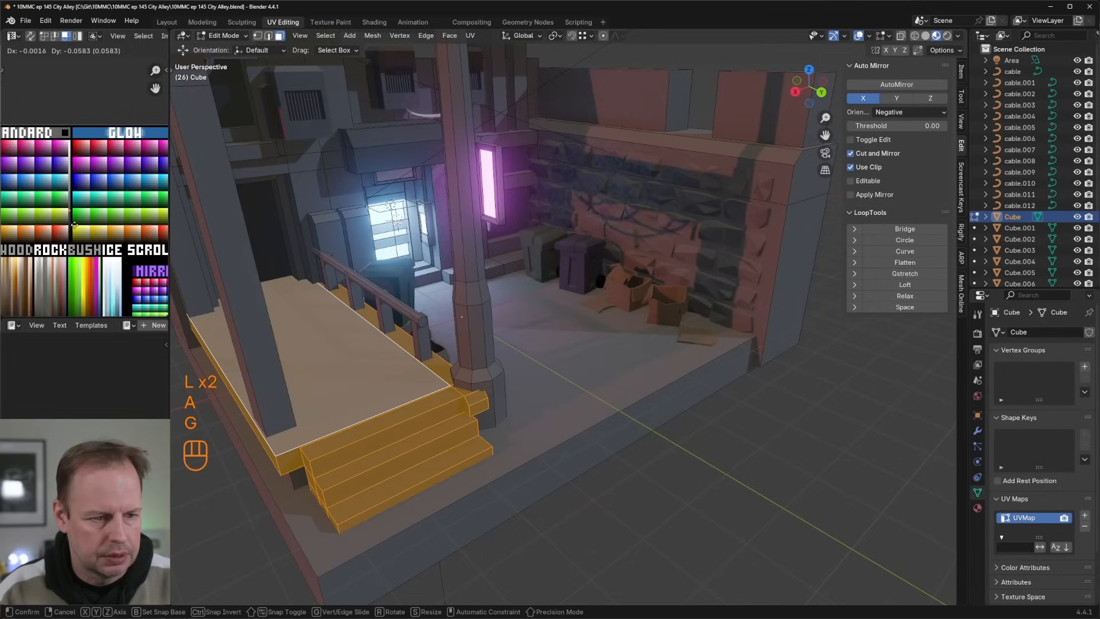
{"action": "key", "text": "Tab"}
Step: Try recolouring the two tall cabinets behind the green bin through their UVs, and undo the change
{"action": "middle_click_drag", "start_coordinate": [524, 271], "coordinate": [472, 198]}
{"action": "scroll", "coordinate": [472, 256], "scroll_direction": "up", "scroll_amount": 3}
{"action": "key", "text": "Tab"}
{"action": "left_click", "coordinate": [470, 202]}
{"action": "key", "text": "l"}
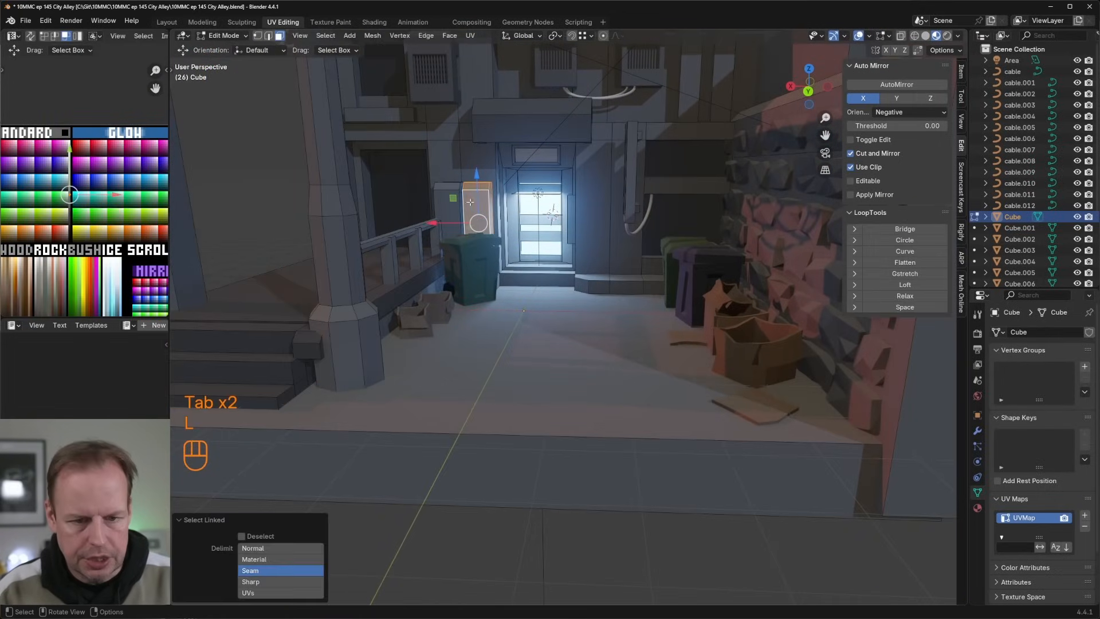
{"action": "key", "text": "a"}
{"action": "key", "text": "g"}
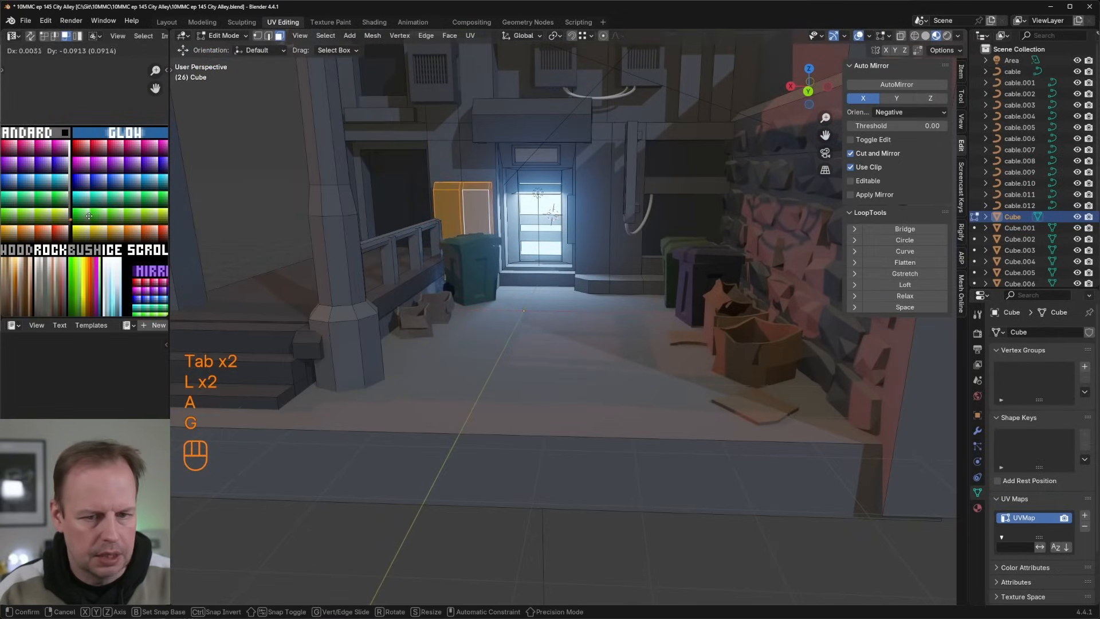
{"action": "key", "text": "Tab"}
{"action": "key", "text": "ctrl+z"}
{"action": "key", "text": "ctrl+z"}
{"action": "key", "text": "Tab"}
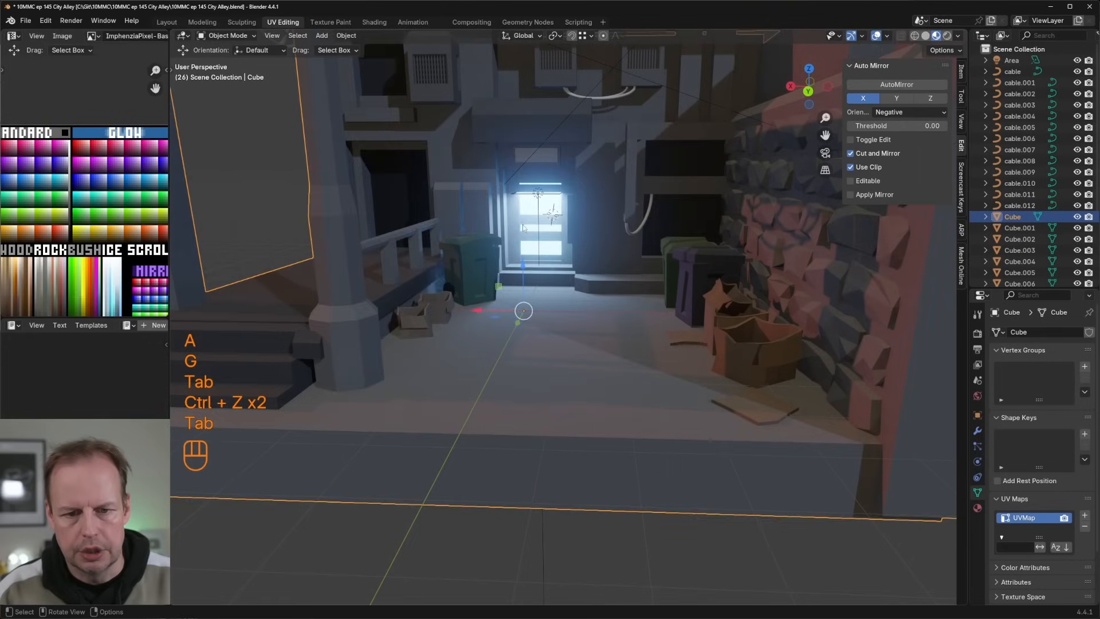
Step: Examine the alley's floor, stairs, pillar and surrounding props from several angles
{"action": "middle_click_drag", "start_coordinate": [528, 229], "coordinate": [527, 324]}
{"action": "scroll", "coordinate": [534, 239], "scroll_direction": "down", "scroll_amount": 5}
{"action": "scroll", "coordinate": [624, 244], "scroll_direction": "up", "scroll_amount": 4}
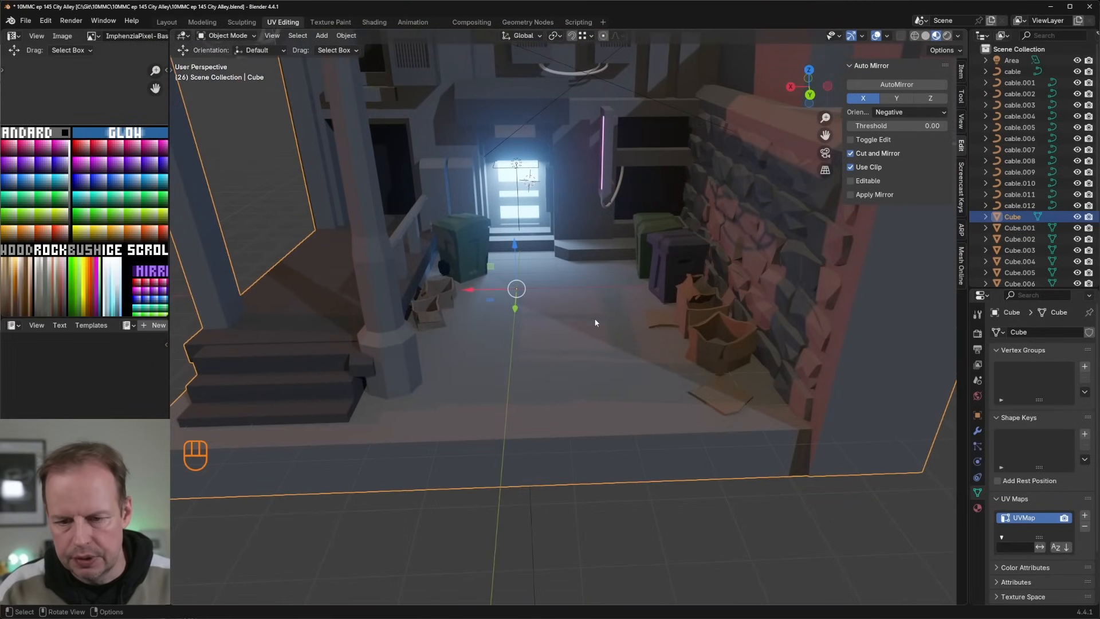
{"action": "key", "text": "Tab"}
{"action": "key", "text": "Tab"}
{"action": "middle_click_drag", "start_coordinate": [595, 323], "coordinate": [541, 316]}
{"action": "key", "text": "Tab"}
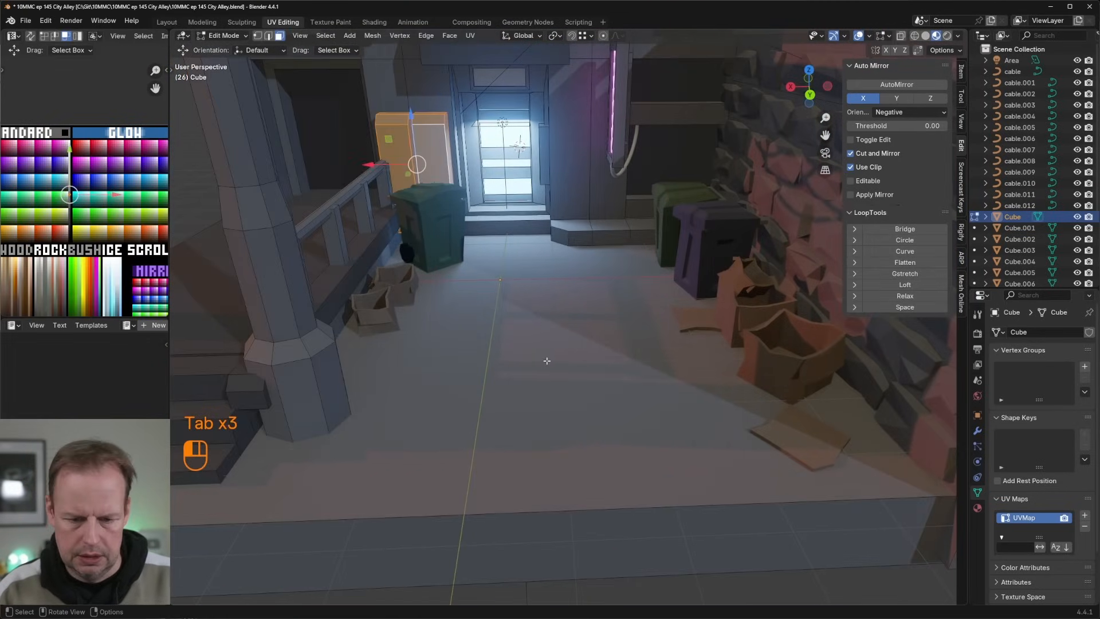
{"action": "middle_click_drag", "start_coordinate": [547, 361], "coordinate": [676, 321]}
{"action": "scroll", "coordinate": [591, 220], "scroll_direction": "down", "scroll_amount": 5}
{"action": "scroll", "coordinate": [582, 280], "scroll_direction": "up", "scroll_amount": 4}
{"action": "key", "text": "Tab"}
{"action": "middle_click_drag", "start_coordinate": [779, 340], "coordinate": [699, 345]}
Step: Raise the viewport environment lighting strength to 0.166 and switch to a dark studio-style HDRI
{"action": "left_click", "coordinate": [957, 36]}
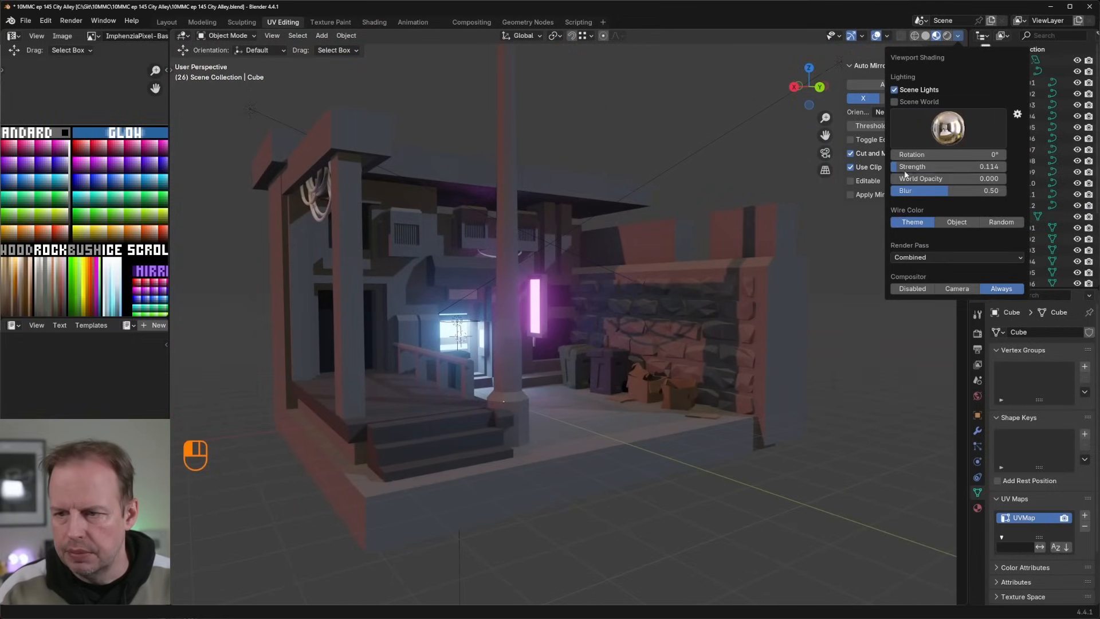
{"action": "mouse_move", "coordinate": [905, 169]}
{"action": "left_mouse_down"}
{"action": "mouse_move", "coordinate": [891, 169]}
{"action": "mouse_move", "coordinate": [919, 167]}
{"action": "left_mouse_up"}
{"action": "left_click", "coordinate": [945, 135]}
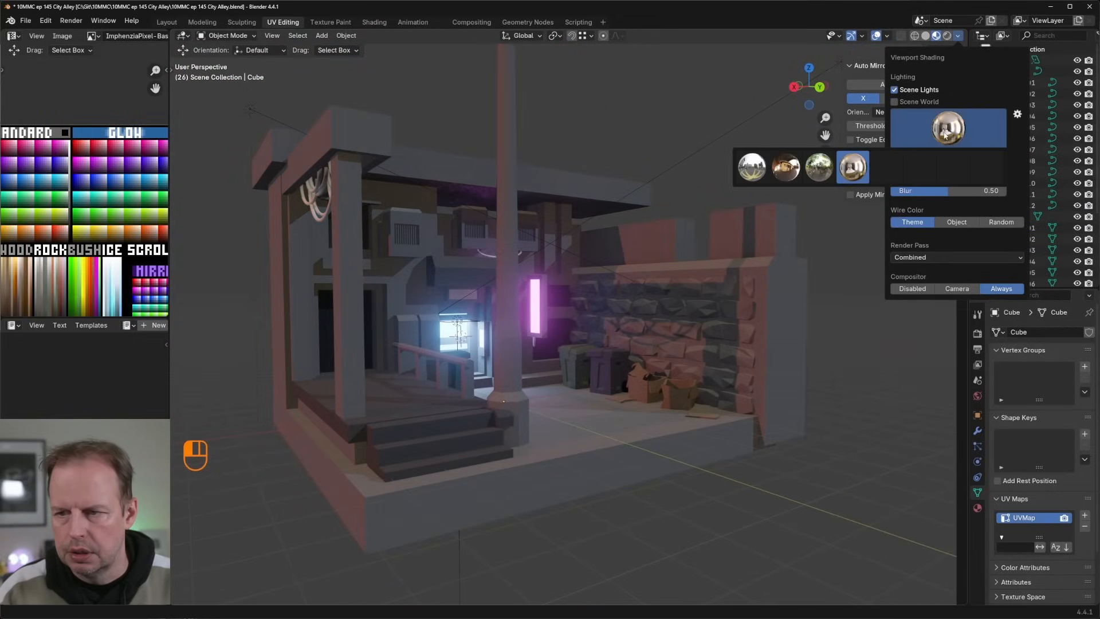
{"action": "left_click", "coordinate": [921, 166]}
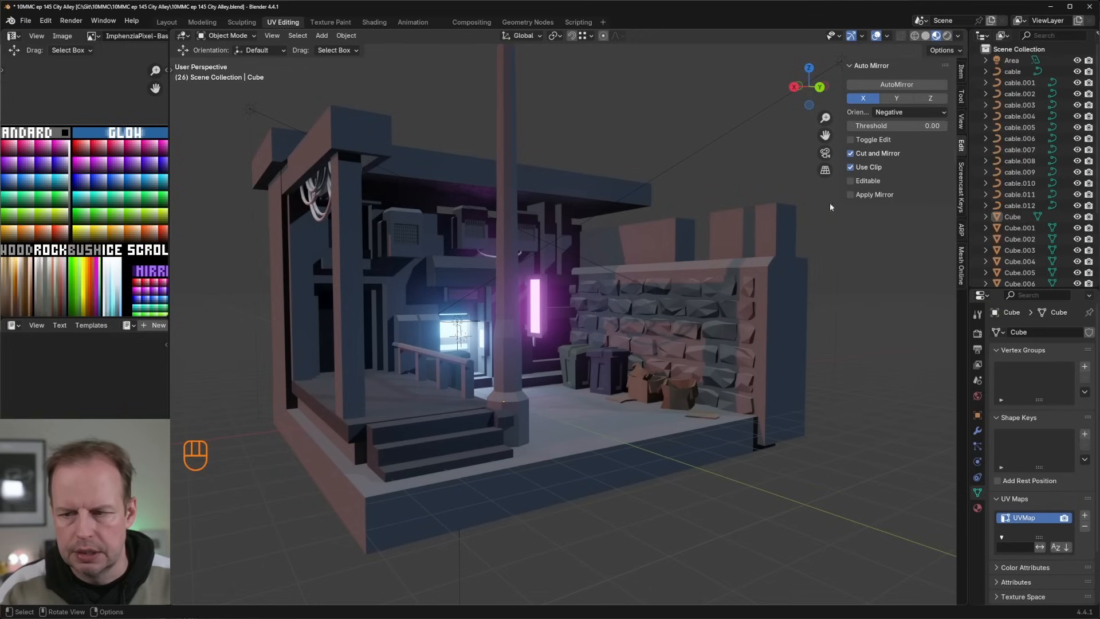
Step: Switch the viewport environment lighting to the HDRI with warm tones and check it on the alley
{"action": "left_click", "coordinate": [959, 35]}
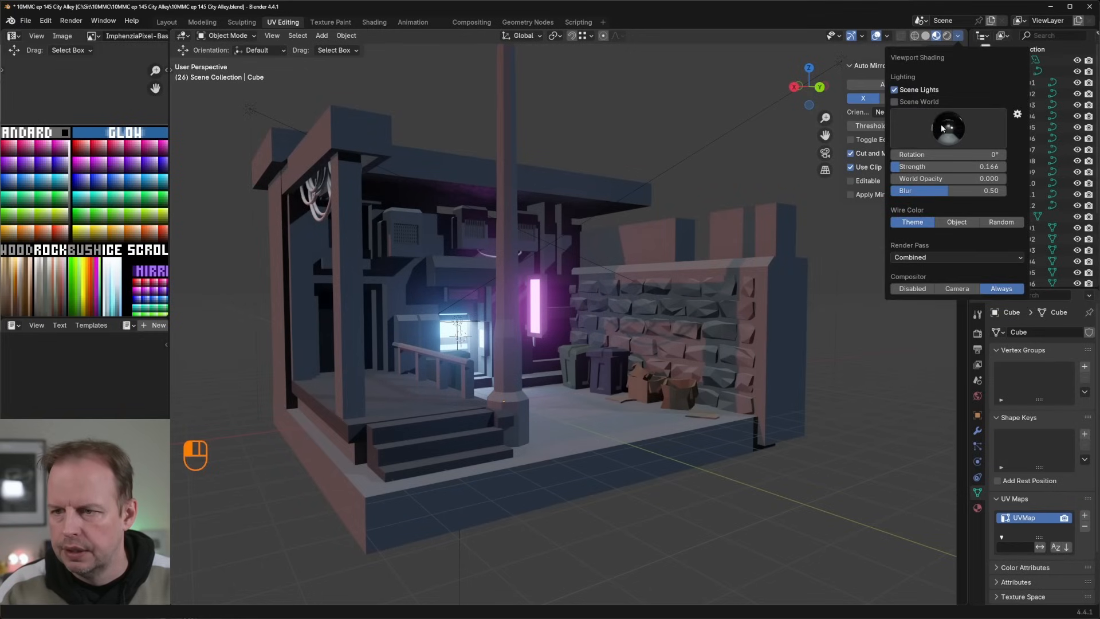
{"action": "left_click", "coordinate": [942, 128]}
{"action": "left_click", "coordinate": [791, 173]}
{"action": "scroll", "coordinate": [648, 184], "scroll_direction": "up", "scroll_amount": 4}
{"action": "middle_click_drag", "start_coordinate": [648, 184], "coordinate": [638, 143]}
{"action": "scroll", "coordinate": [669, 194], "scroll_direction": "down", "scroll_amount": 3}
{"action": "middle_click_drag", "start_coordinate": [633, 205], "coordinate": [599, 226]}
{"action": "scroll", "coordinate": [645, 236], "scroll_direction": "down", "scroll_amount": 4}
{"action": "scroll", "coordinate": [600, 229], "scroll_direction": "down", "scroll_amount": 3}
Step: Try a viewport environment lighting strength of 0.557 and inspect the brighter alley
{"action": "left_click", "coordinate": [958, 36]}
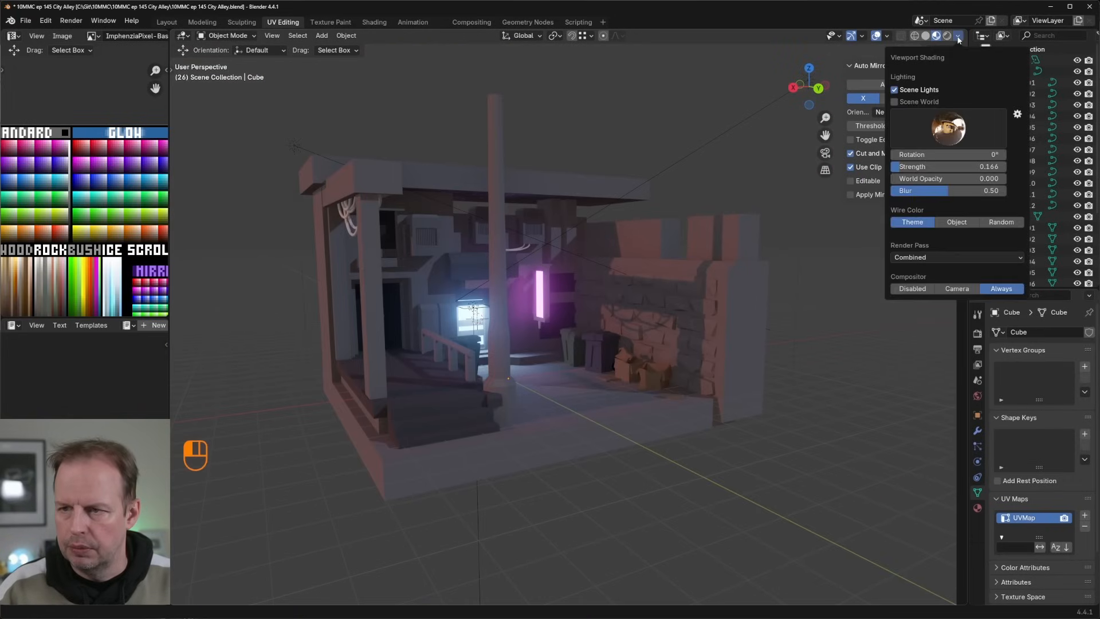
{"action": "left_click_drag", "start_coordinate": [929, 166], "coordinate": [974, 167]}
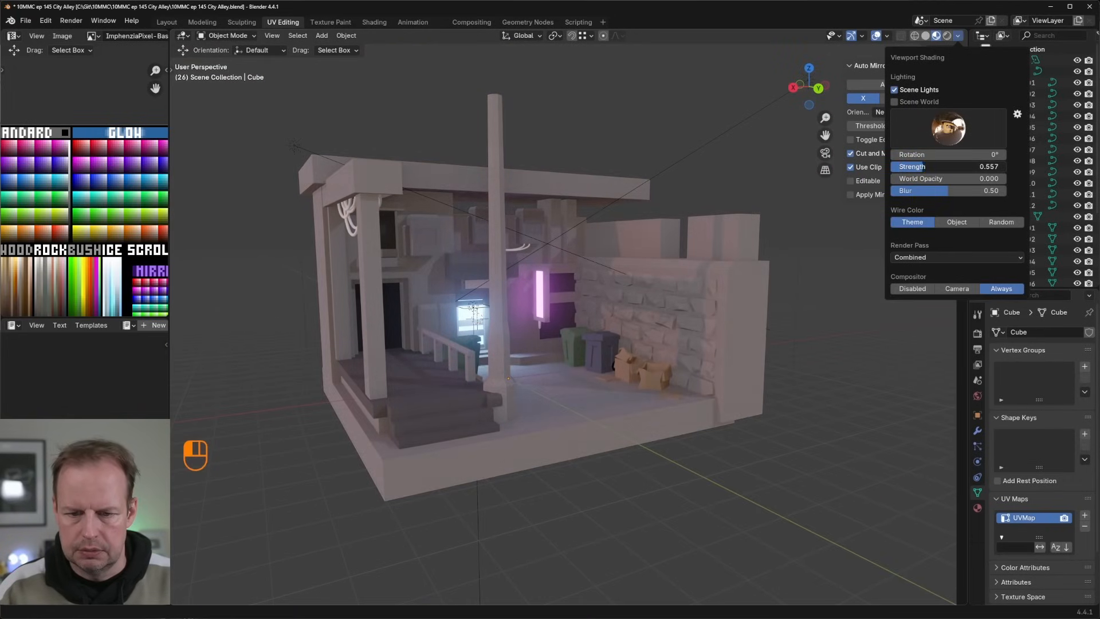
{"action": "left_click", "coordinate": [697, 155]}
{"action": "mouse_move", "coordinate": [696, 156]}
{"action": "middle_mouse_down"}
{"action": "mouse_move", "coordinate": [666, 171]}
{"action": "mouse_move", "coordinate": [656, 190]}
{"action": "middle_mouse_up"}
{"action": "scroll", "coordinate": [650, 191], "scroll_direction": "up", "scroll_amount": 5}
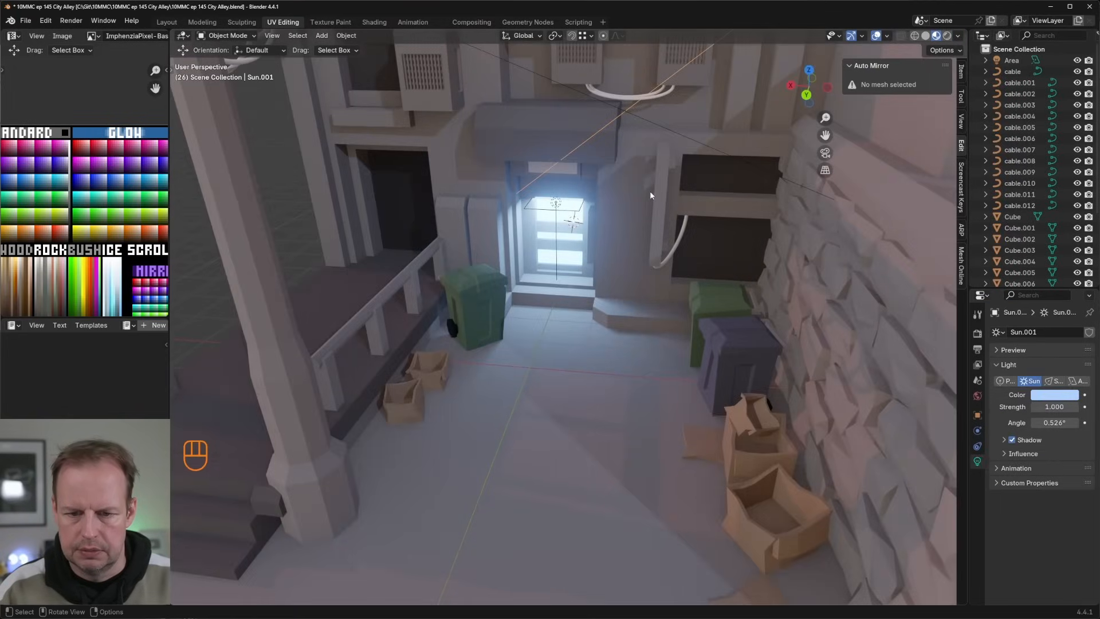
{"action": "scroll", "coordinate": [624, 237], "scroll_direction": "down", "scroll_amount": 5}
{"action": "middle_click_drag", "start_coordinate": [621, 263], "coordinate": [691, 240]}
{"action": "scroll", "coordinate": [678, 232], "scroll_direction": "up", "scroll_amount": 3}
{"action": "scroll", "coordinate": [678, 231], "scroll_direction": "down", "scroll_amount": 5}
{"action": "scroll", "coordinate": [618, 225], "scroll_direction": "up", "scroll_amount": 6}
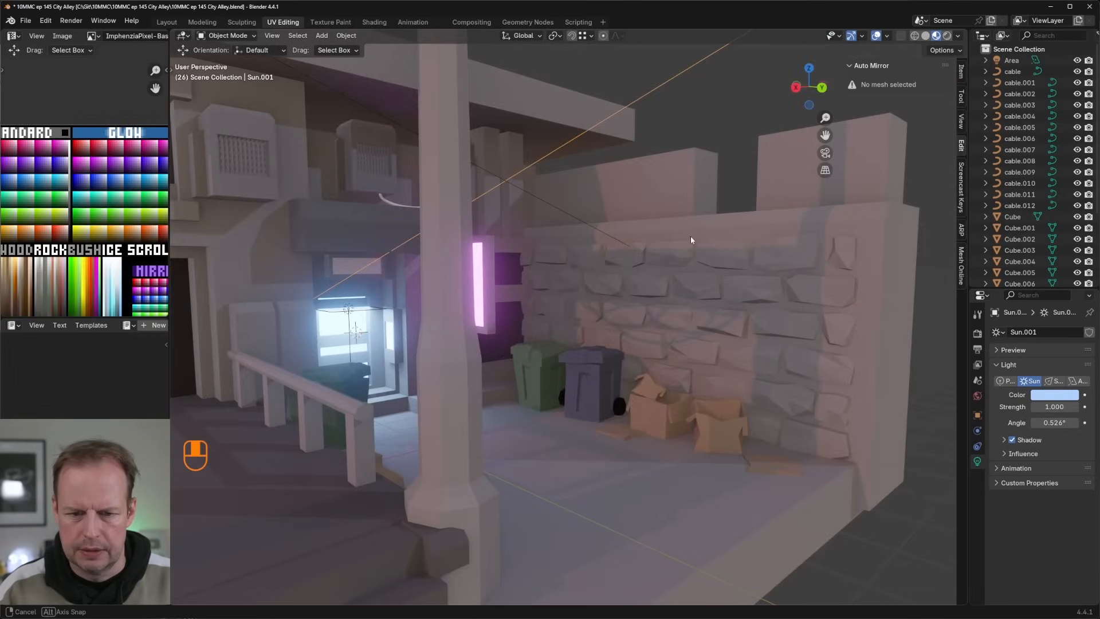
Step: Lower the viewport environment lighting strength to restore a dim, moody look across the alley
{"action": "left_click", "coordinate": [956, 36]}
{"action": "left_click_drag", "start_coordinate": [925, 166], "coordinate": [900, 166]}
{"action": "scroll", "coordinate": [776, 183], "scroll_direction": "down", "scroll_amount": 6}
{"action": "middle_click_drag", "start_coordinate": [714, 191], "coordinate": [641, 264]}
{"action": "scroll", "coordinate": [673, 217], "scroll_direction": "up", "scroll_amount": 6}
{"action": "scroll", "coordinate": [672, 211], "scroll_direction": "down", "scroll_amount": 6}
{"action": "scroll", "coordinate": [610, 238], "scroll_direction": "up", "scroll_amount": 6}
{"action": "scroll", "coordinate": [640, 264], "scroll_direction": "down", "scroll_amount": 8}
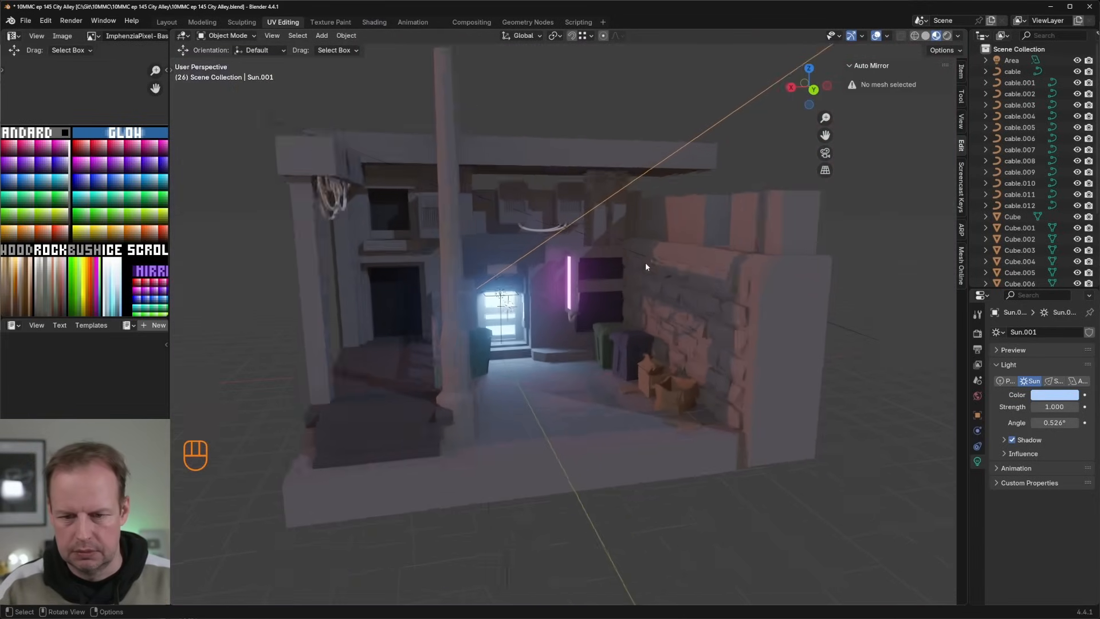
Step: Inspect the lit alley without viewport overlays, turn the overlays back on and examine the scene from above and close up
{"action": "scroll", "coordinate": [608, 292], "scroll_direction": "up", "scroll_amount": 7}
{"action": "middle_click_drag", "start_coordinate": [600, 284], "coordinate": [629, 276]}
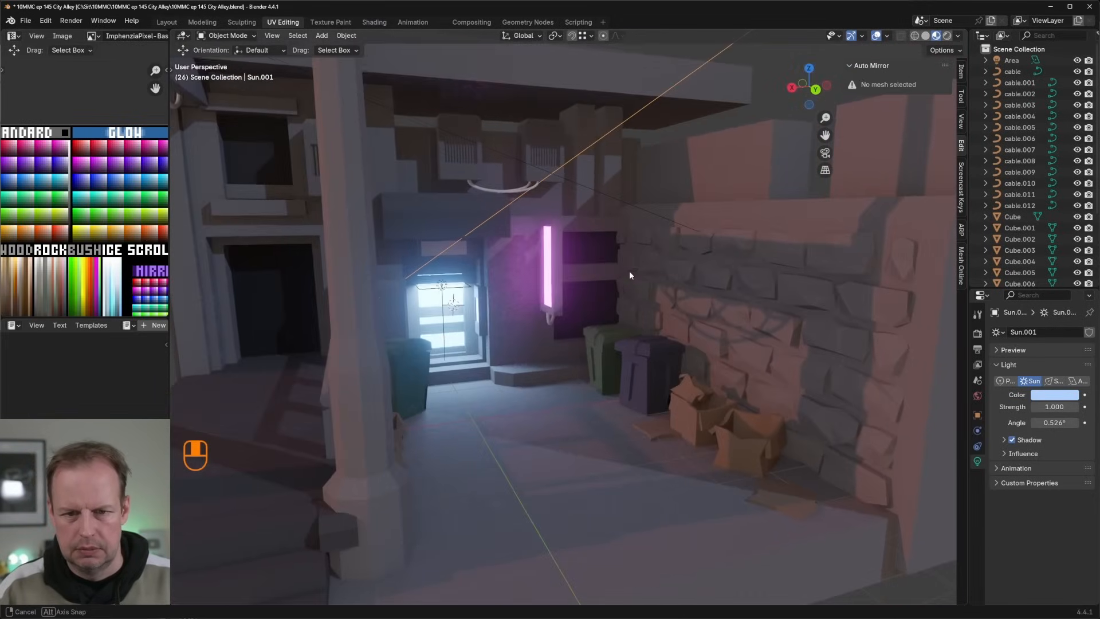
{"action": "scroll", "coordinate": [623, 242], "scroll_direction": "down", "scroll_amount": 2}
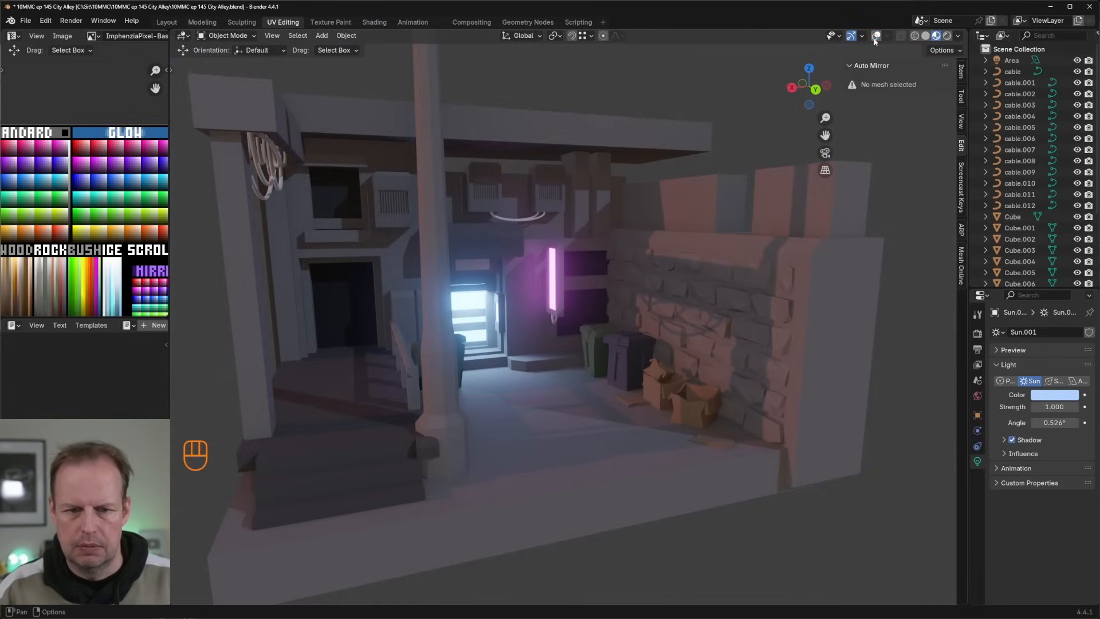
{"action": "left_click", "coordinate": [874, 39]}
{"action": "middle_click_drag", "start_coordinate": [718, 134], "coordinate": [748, 247]}
{"action": "scroll", "coordinate": [690, 147], "scroll_direction": "down", "scroll_amount": 8}
{"action": "scroll", "coordinate": [748, 247], "scroll_direction": "up", "scroll_amount": 6}
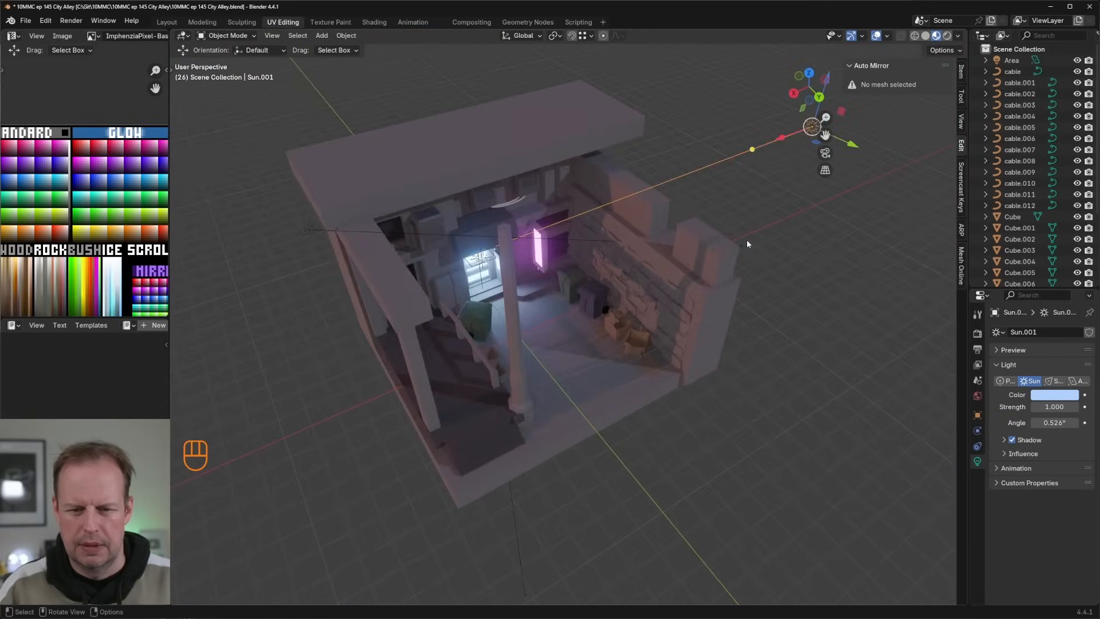
{"action": "scroll", "coordinate": [746, 243], "scroll_direction": "down", "scroll_amount": 6}
{"action": "scroll", "coordinate": [742, 257], "scroll_direction": "up", "scroll_amount": 5}
{"action": "middle_click_drag", "start_coordinate": [747, 289], "coordinate": [768, 255]}
{"action": "scroll", "coordinate": [766, 253], "scroll_direction": "up", "scroll_amount": 8}
{"action": "scroll", "coordinate": [762, 248], "scroll_direction": "down", "scroll_amount": 6}
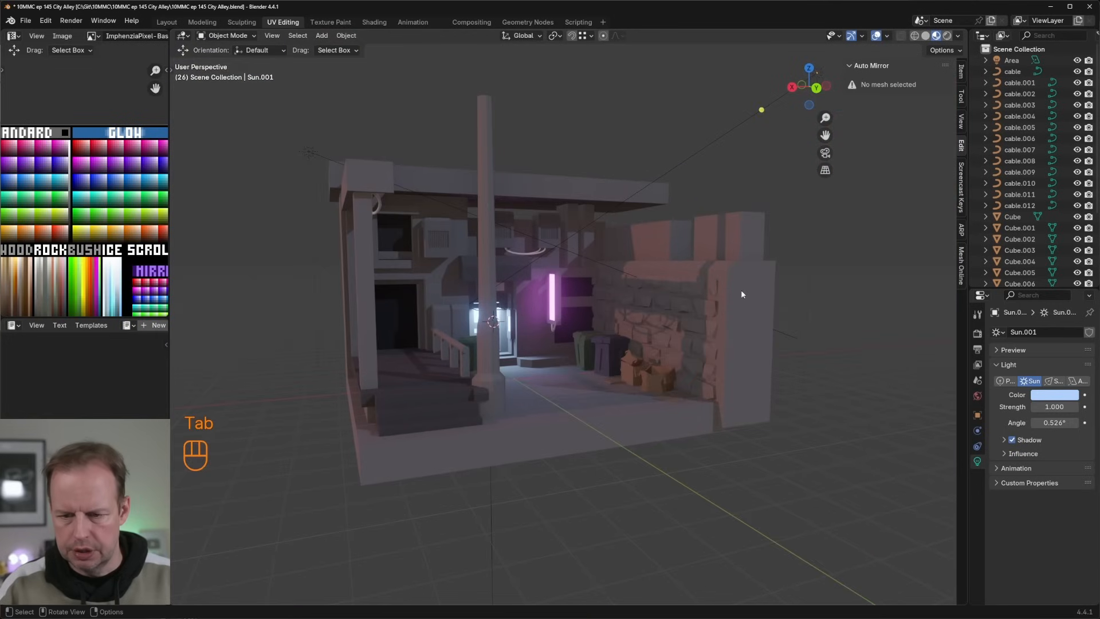
Step: Shift the UVs of the wall surface behind the stones slightly down the palette to recolour it
{"action": "left_click", "coordinate": [741, 289]}
{"action": "key", "text": "Tab"}
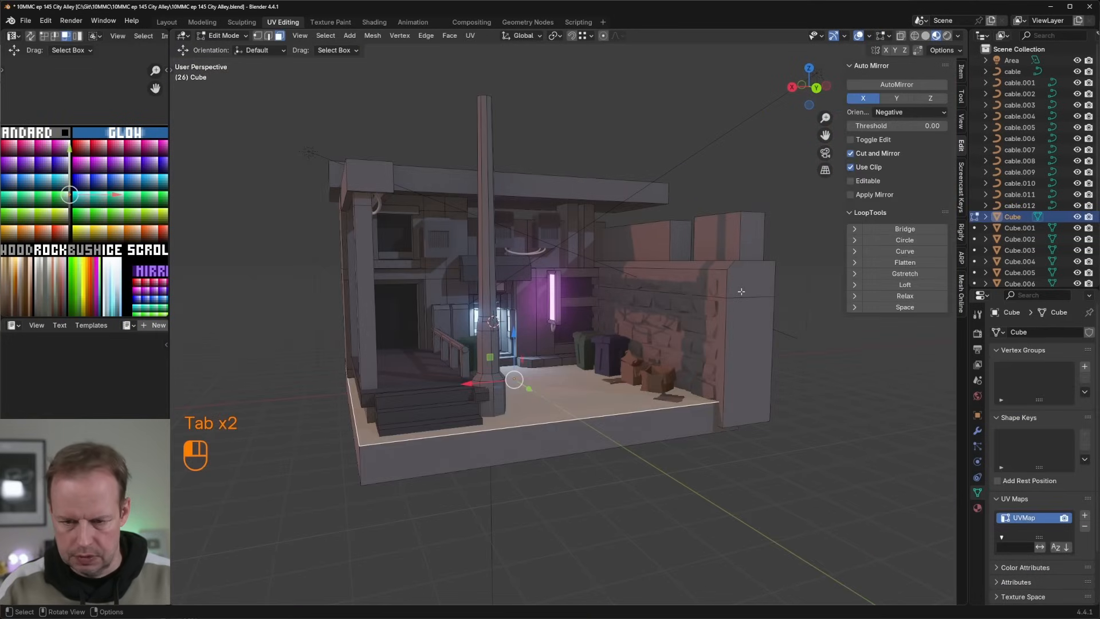
{"action": "left_click", "coordinate": [741, 290]}
{"action": "key", "text": "l"}
{"action": "key", "text": "a"}
{"action": "key", "text": "g"}
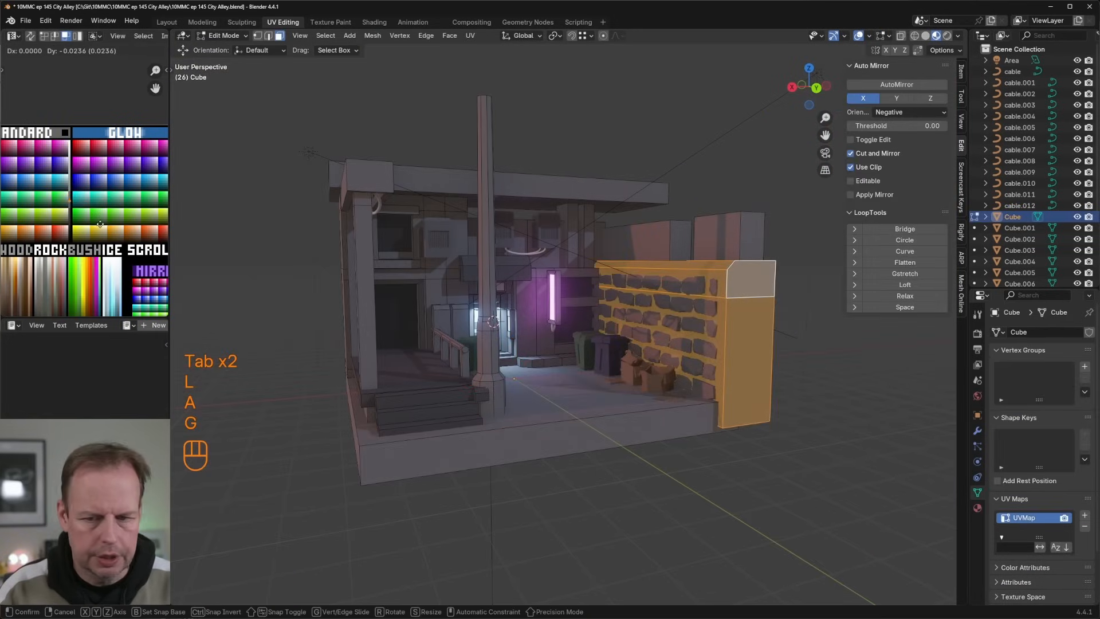
{"action": "key", "text": "Tab"}
{"action": "scroll", "coordinate": [661, 265], "scroll_direction": "up", "scroll_amount": 8}
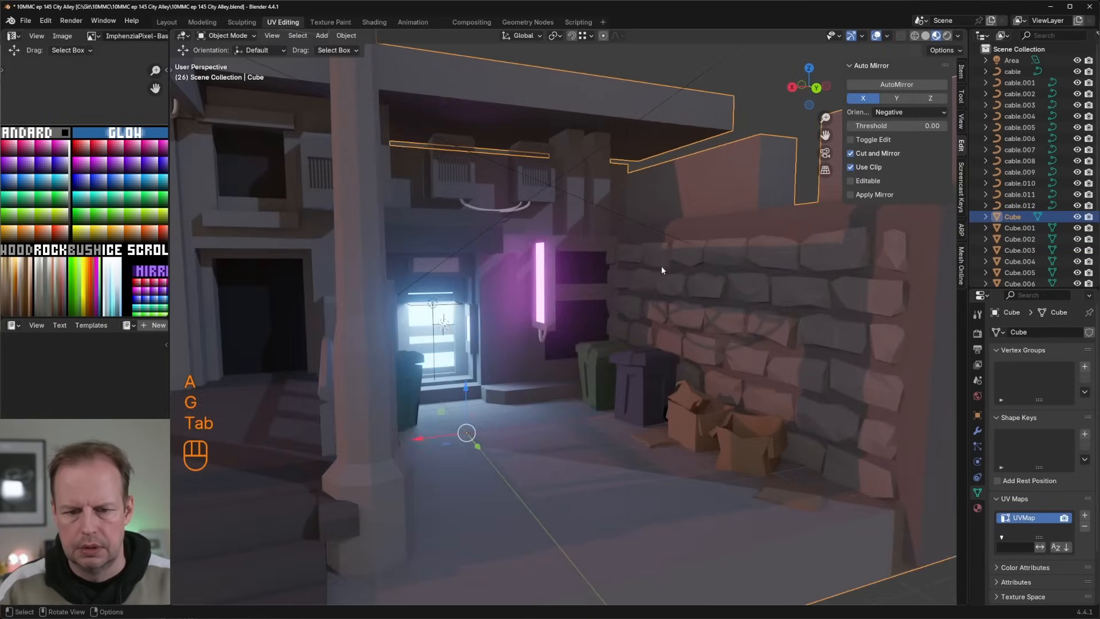
Step: Examine the alley colours around the doorway, bins, stone wall and roof underside from several angles
{"action": "key", "text": "Tab"}
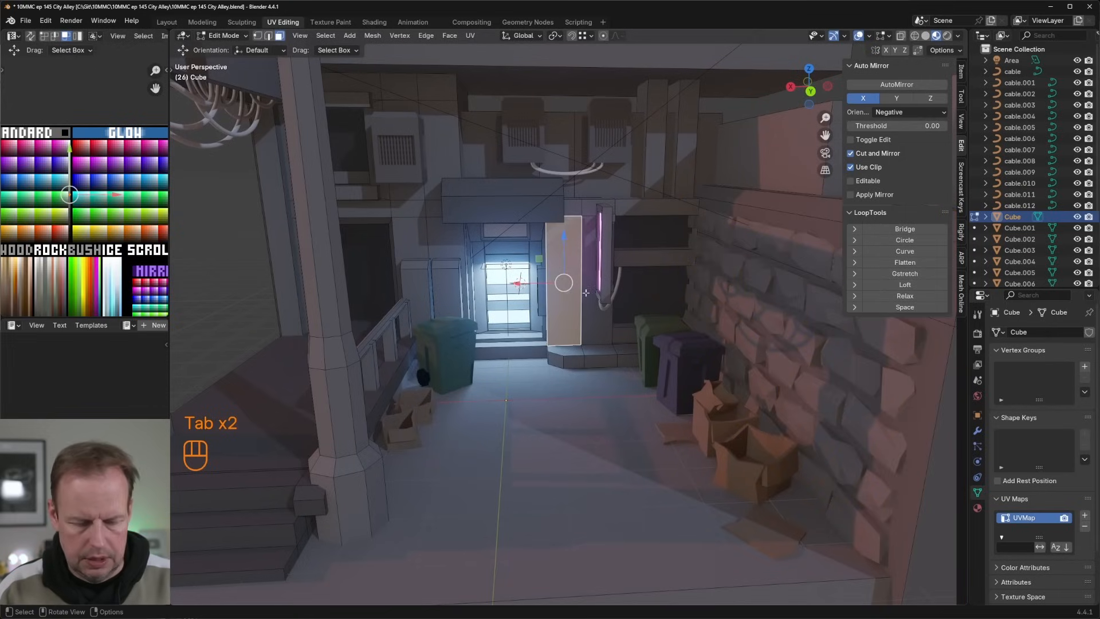
{"action": "middle_click_drag", "start_coordinate": [600, 292], "coordinate": [644, 291]}
{"action": "key", "text": "Tab"}
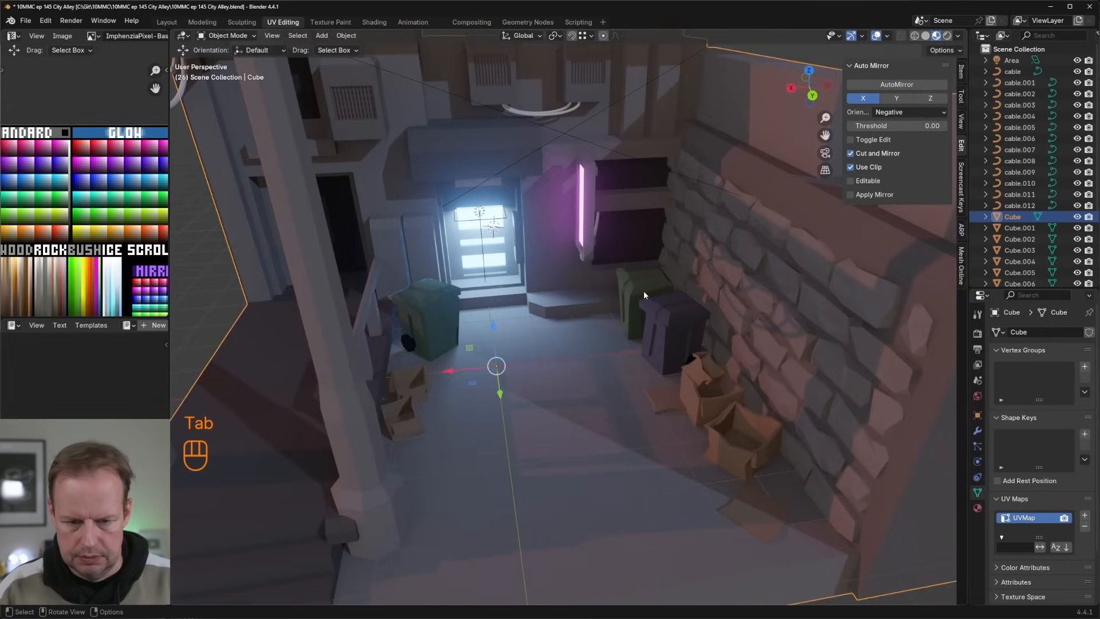
{"action": "left_click", "coordinate": [643, 290]}
{"action": "scroll", "coordinate": [645, 295], "scroll_direction": "down", "scroll_amount": 5}
{"action": "scroll", "coordinate": [642, 293], "scroll_direction": "up", "scroll_amount": 6}
{"action": "middle_click_drag", "start_coordinate": [565, 290], "coordinate": [609, 248], "text": "shift"}
{"action": "scroll", "coordinate": [652, 207], "scroll_direction": "down", "scroll_amount": 2}
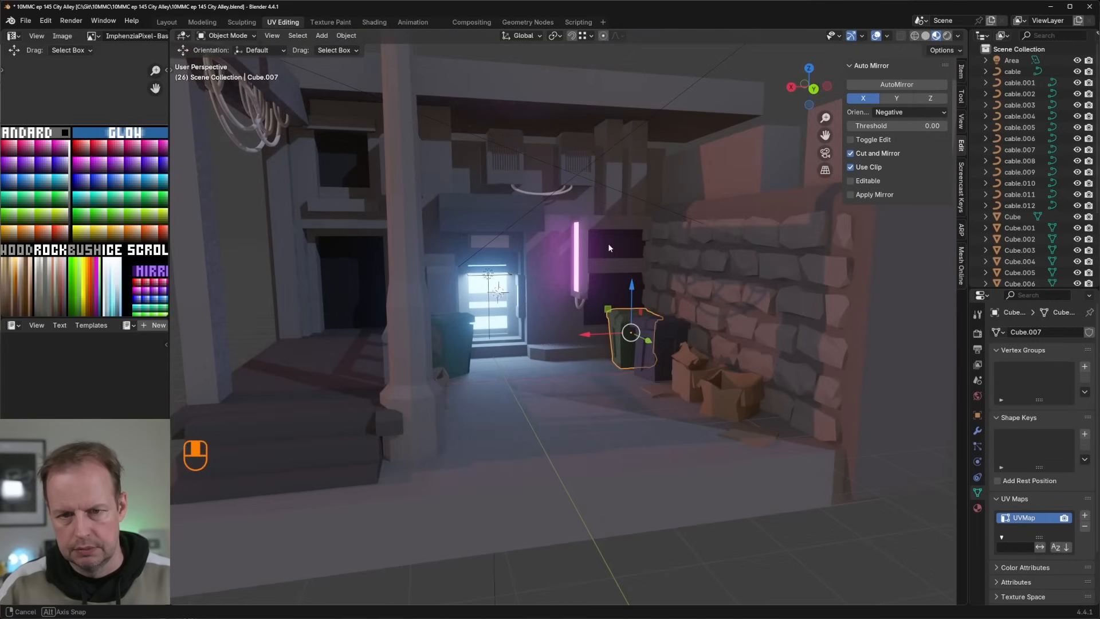
{"action": "left_click", "coordinate": [535, 110]}
{"action": "key", "text": "Tab"}
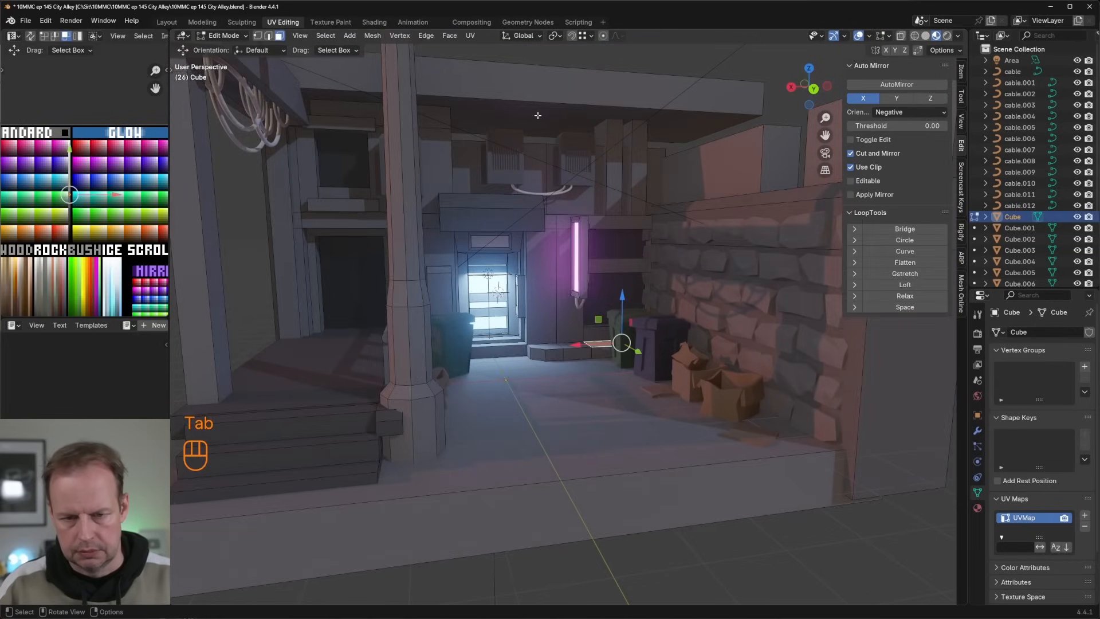
{"action": "left_click", "coordinate": [537, 115]}
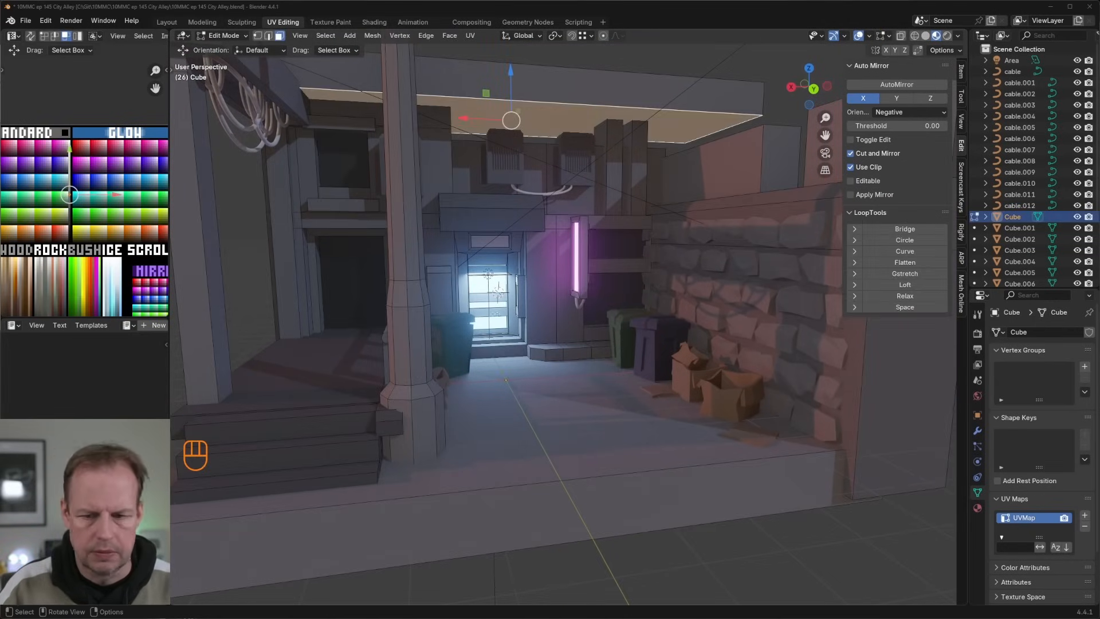
{"action": "scroll", "coordinate": [682, 365], "scroll_direction": "down", "scroll_amount": 5}
{"action": "scroll", "coordinate": [682, 366], "scroll_direction": "up", "scroll_amount": 6}
{"action": "key", "text": "Tab"}
Step: Duplicate the cardboard box by the stone wall, place the copy beside the green bin near the doorway, and rotate it about Z
{"action": "left_click", "coordinate": [783, 425]}
{"action": "key", "text": "Tab"}
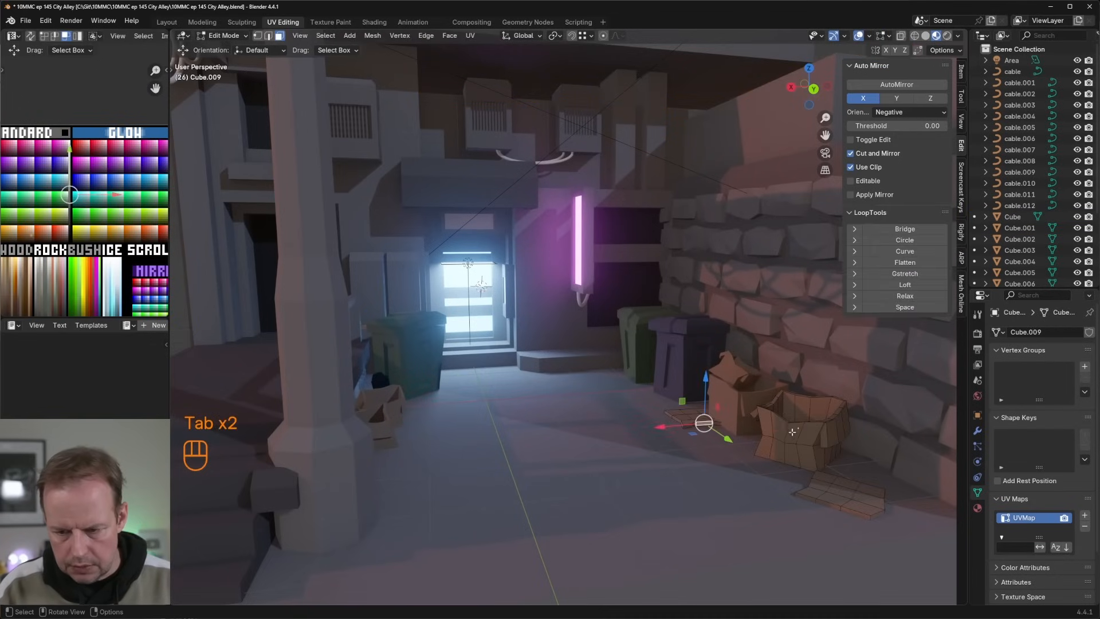
{"action": "key", "text": "Tab"}
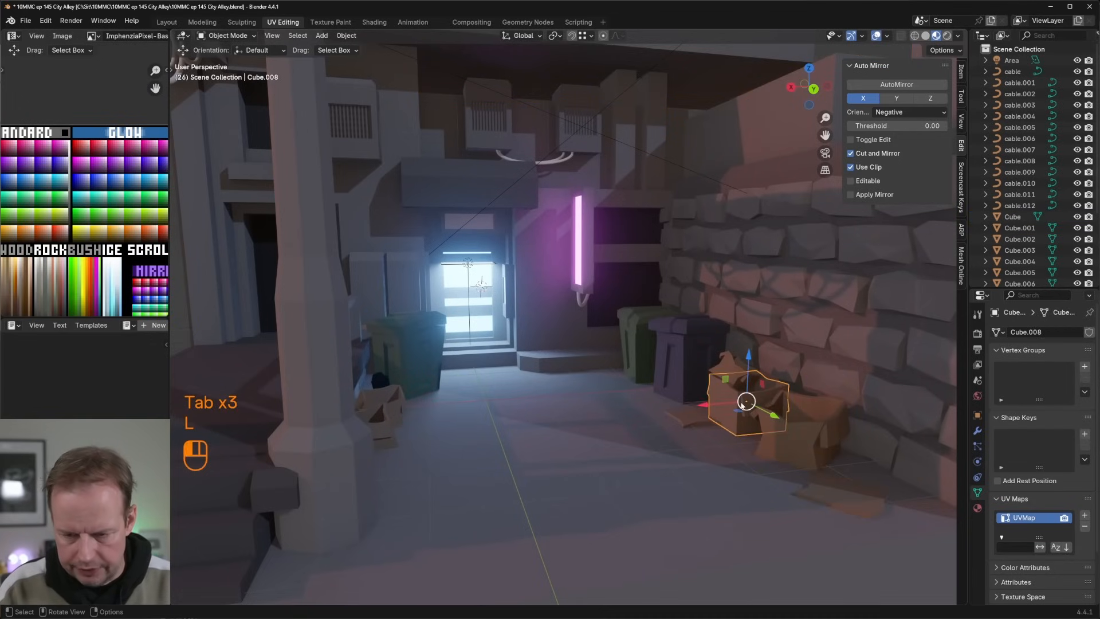
{"action": "key", "text": "shift+d"}
{"action": "right_click", "coordinate": [746, 406]}
{"action": "left_click_drag", "start_coordinate": [739, 410], "coordinate": [579, 378]}
{"action": "key", "text": "r"}
{"action": "key", "text": "z"}
{"action": "left_click", "coordinate": [581, 351]}
{"action": "mouse_move", "coordinate": [590, 338]}
{"action": "left_mouse_down"}
{"action": "mouse_move", "coordinate": [591, 328]}
{"action": "mouse_move", "coordinate": [592, 344]}
{"action": "left_mouse_up"}
Step: Flatten the copied box along Z and lower it by about 0.13 m onto the ground
{"action": "key", "text": "Tab"}
{"action": "key", "text": "s"}
{"action": "key", "text": "z"}
{"action": "left_click", "coordinate": [671, 353]}
{"action": "scroll", "coordinate": [594, 346], "scroll_direction": "down", "scroll_amount": 2}
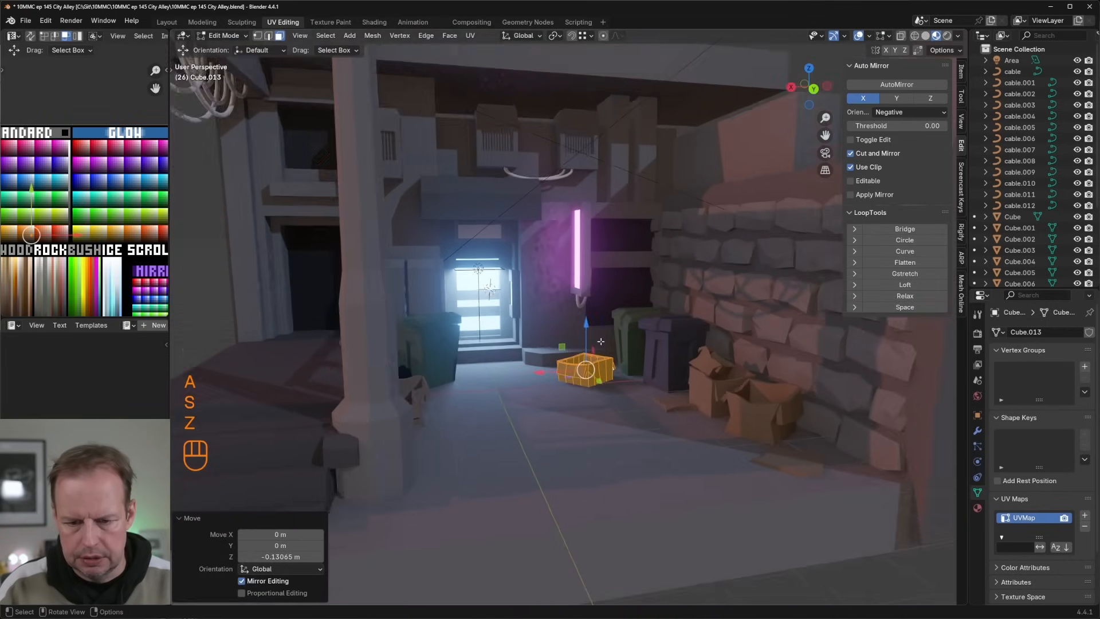
Step: Duplicate the flattened box within its mesh, move the copy about -0.28 m in X and 1.48 m in Y, and rotate it about Z
{"action": "middle_click_drag", "start_coordinate": [598, 349], "coordinate": [639, 384]}
{"action": "key", "text": "shift+d"}
{"action": "right_click", "coordinate": [611, 346]}
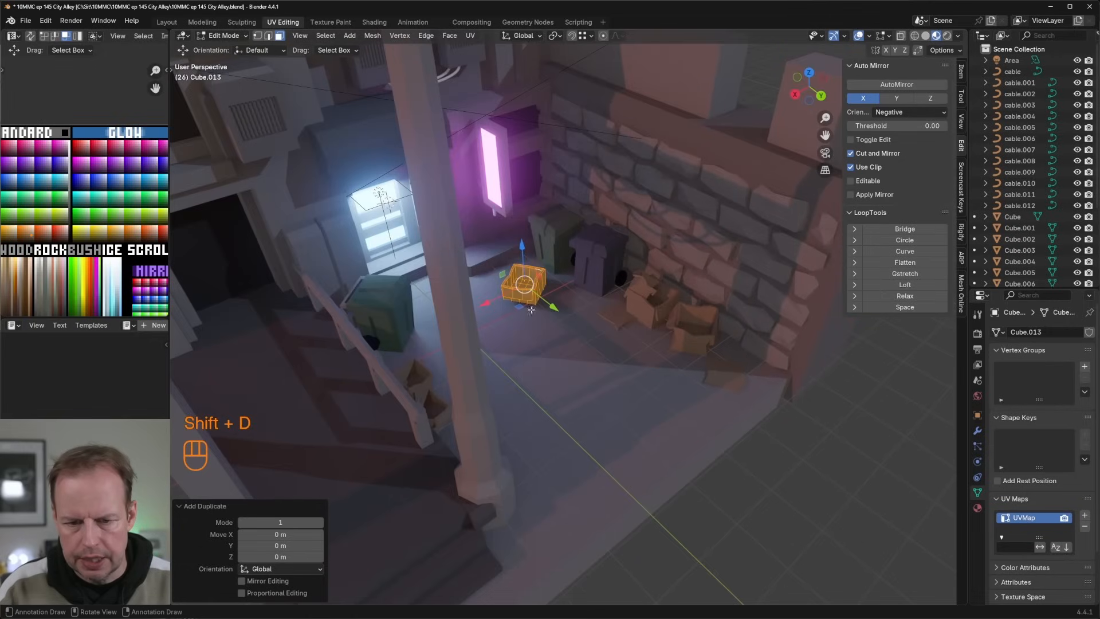
{"action": "left_click_drag", "start_coordinate": [523, 306], "coordinate": [575, 342]}
{"action": "key", "text": "r"}
{"action": "key", "text": "z"}
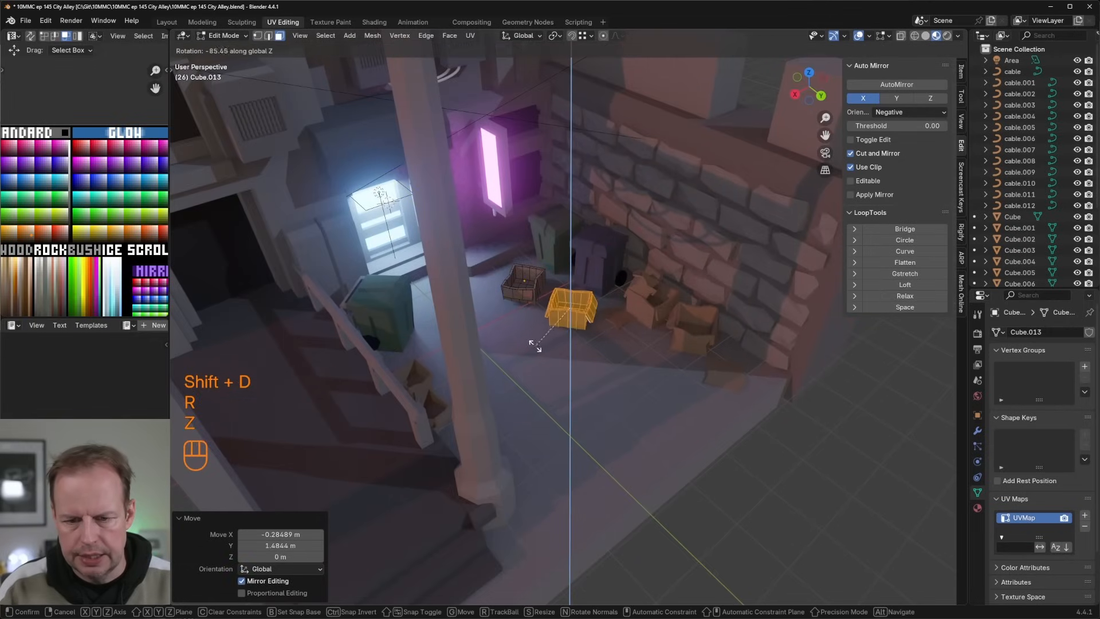
{"action": "left_click", "coordinate": [535, 346]}
Step: Reposition and tilt one flap of the nearer flattened box against the box side
{"action": "key", "text": "l"}
{"action": "middle_click_drag", "start_coordinate": [596, 318], "coordinate": [671, 265]}
{"action": "key", "text": "r"}
{"action": "key", "text": "x"}
{"action": "right_click", "coordinate": [653, 293]}
{"action": "key", "text": "r"}
{"action": "left_click", "coordinate": [678, 311]}
{"action": "key", "text": "g"}
{"action": "left_click", "coordinate": [687, 305]}
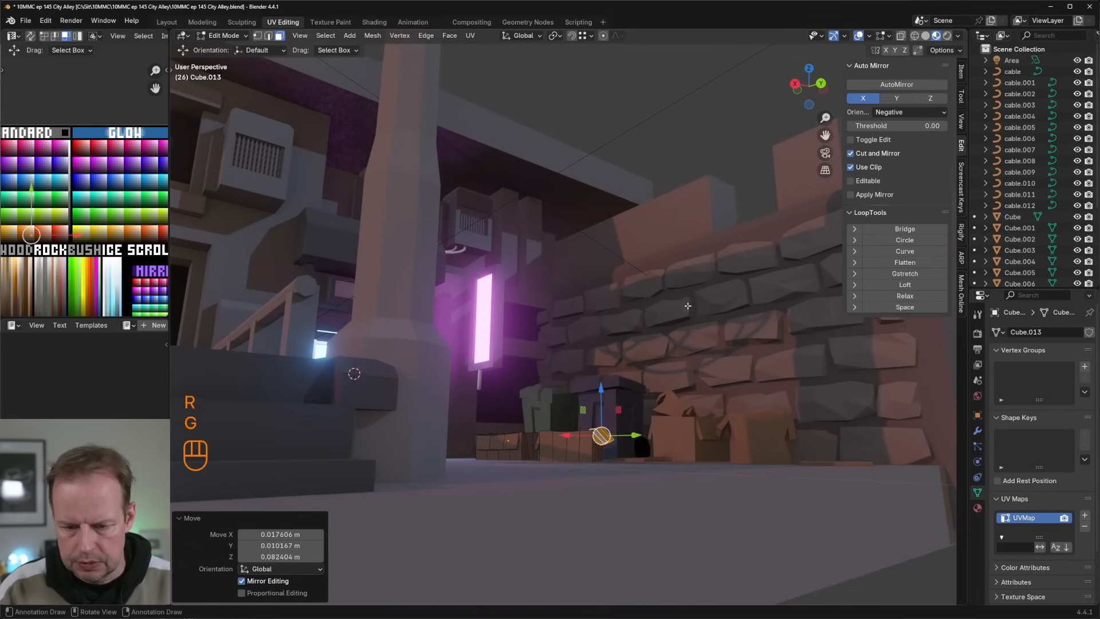
Step: Rotate the flap a further 27.4° from another viewing angle and move it down along the box side
{"action": "middle_click_drag", "start_coordinate": [687, 306], "coordinate": [762, 401]}
{"action": "key", "text": "r"}
{"action": "left_click", "coordinate": [785, 423]}
{"action": "key", "text": "g"}
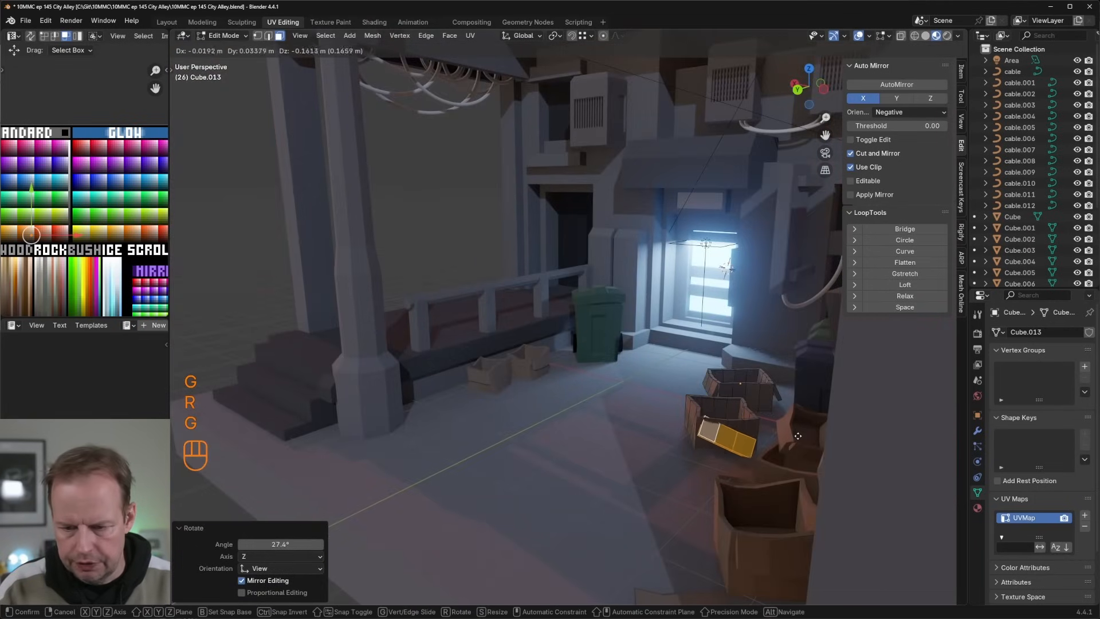
{"action": "left_click", "coordinate": [792, 435]}
{"action": "middle_click_drag", "start_coordinate": [793, 435], "coordinate": [798, 447]}
Step: Move a single corner vertex of the nearer flattened box to reshape its edge beside the flap
{"action": "key", "text": "2"}
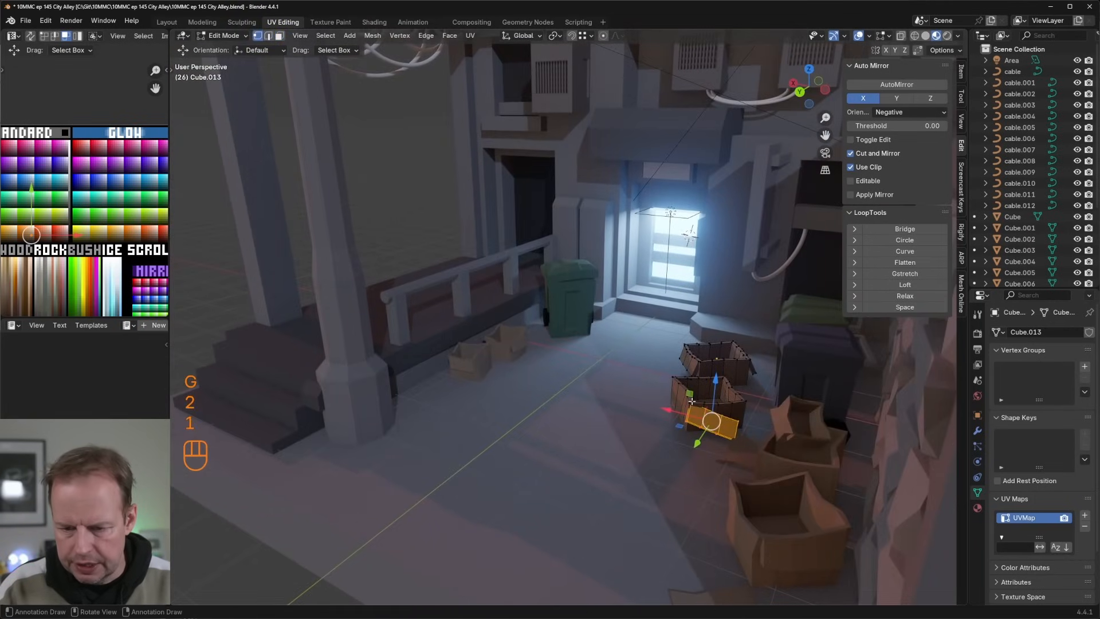
{"action": "key", "text": "g"}
{"action": "left_click", "coordinate": [691, 397]}
{"action": "middle_click_drag", "start_coordinate": [691, 397], "coordinate": [749, 405]}
{"action": "key", "text": "Tab"}
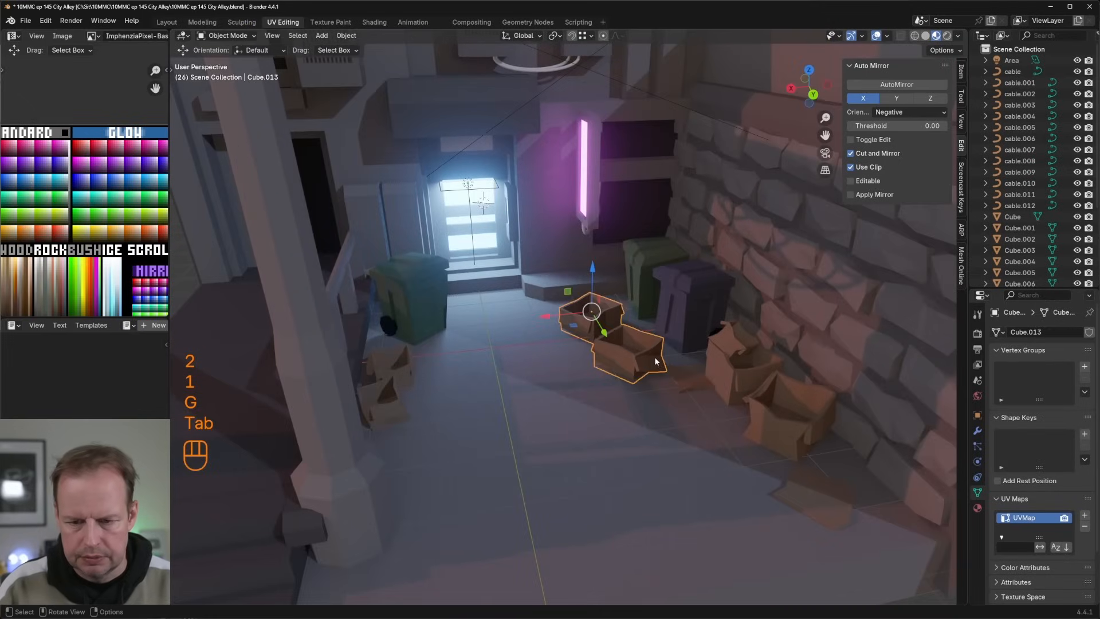
Step: Enable smooth proportional editing at size 0.467 and pull a vertex of the nearer flattened box downward
{"action": "key", "text": "Tab"}
{"action": "key", "text": "g"}
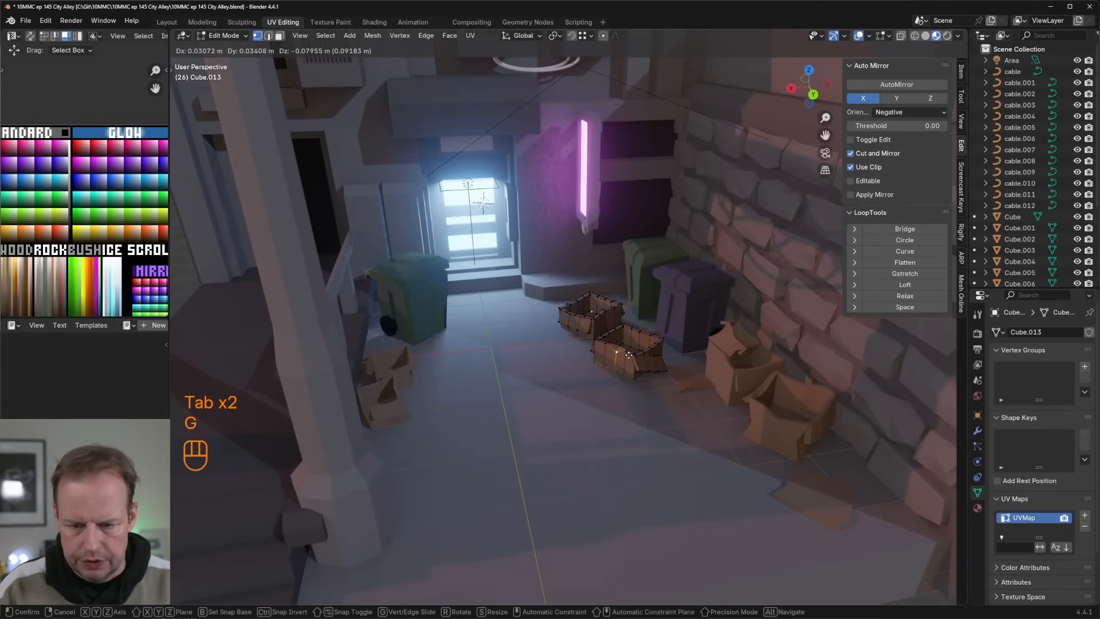
{"action": "key", "text": "Escape"}
{"action": "key", "text": "g"}
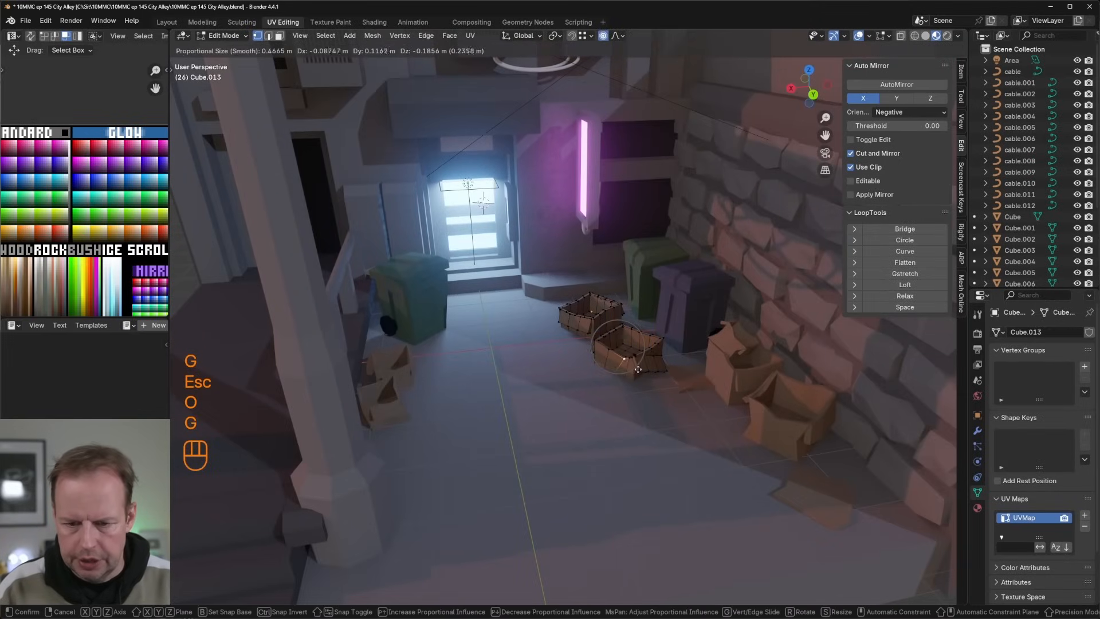
{"action": "left_click", "coordinate": [639, 367]}
Step: Pull more vertices of the nearer flattened box with proportional editing to give it an uneven, crumpled shape
{"action": "key", "text": "g"}
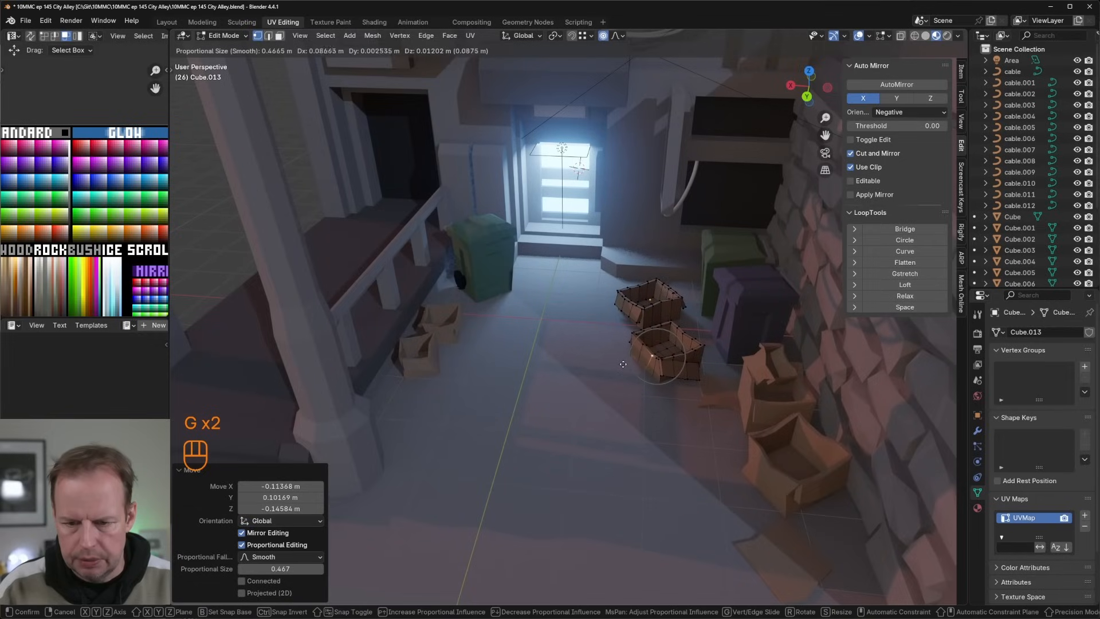
{"action": "left_click", "coordinate": [654, 343]}
{"action": "key", "text": "g"}
{"action": "left_click", "coordinate": [656, 340]}
{"action": "middle_click_drag", "start_coordinate": [655, 340], "coordinate": [666, 338]}
{"action": "key", "text": "g"}
{"action": "left_click", "coordinate": [660, 334]}
{"action": "left_click", "coordinate": [661, 334]}
Step: Rotate the whole nearer flattened box -127° about Z and move it about -0.16 m in X and -0.35 m in Y
{"action": "key", "text": "Tab"}
{"action": "key", "text": "r"}
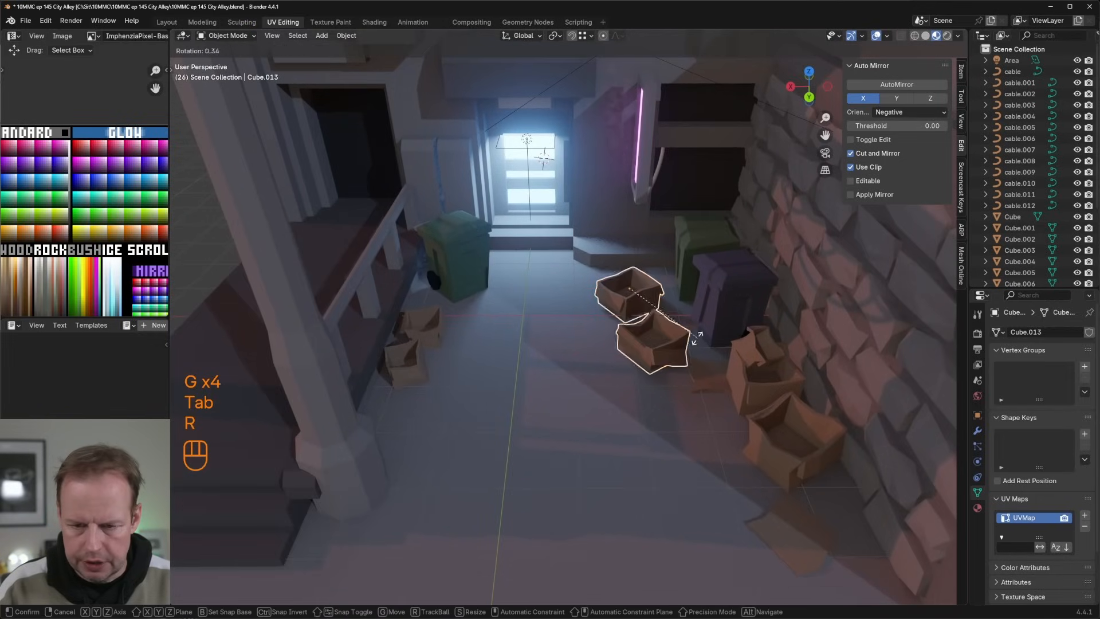
{"action": "key", "text": "Tab"}
{"action": "key", "text": "l"}
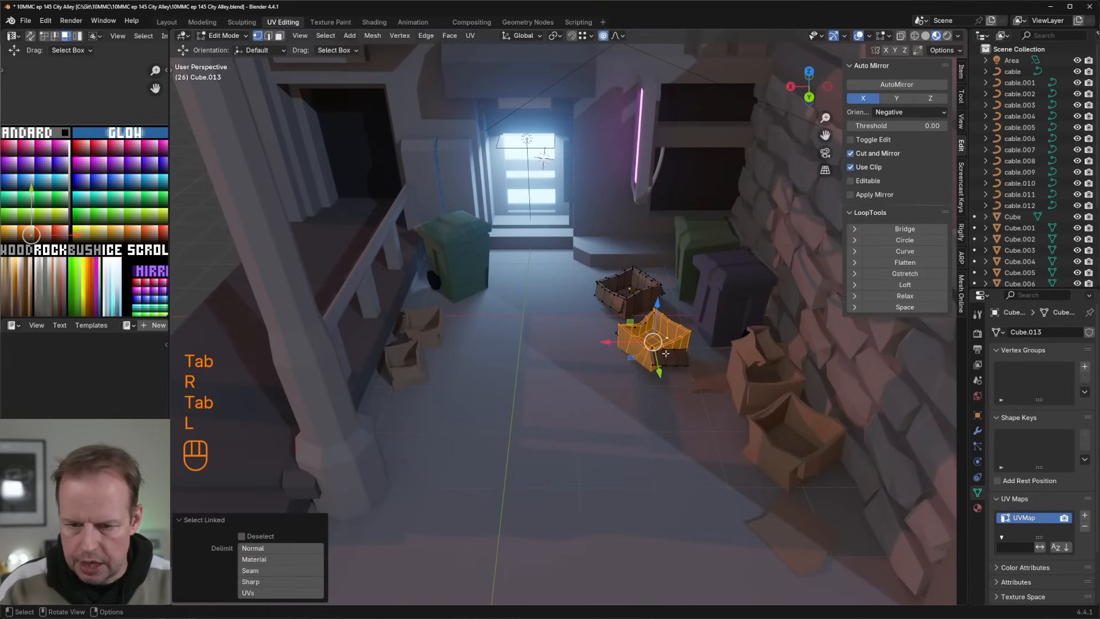
{"action": "key", "text": "l"}
{"action": "middle_click_drag", "start_coordinate": [653, 339], "coordinate": [548, 303]}
{"action": "key", "text": "r"}
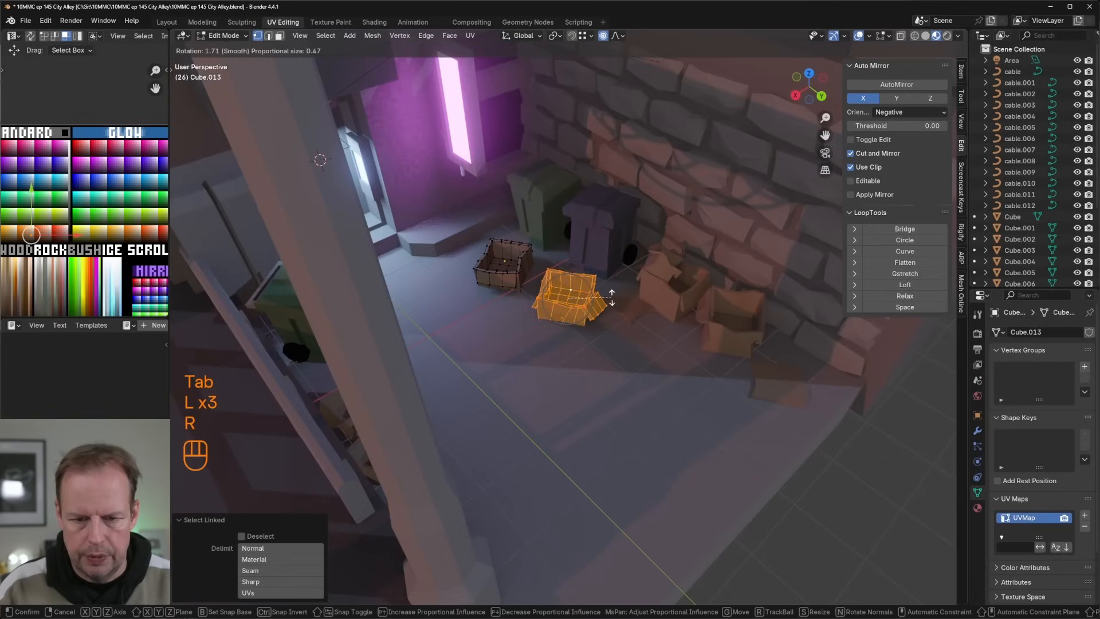
{"action": "key", "text": "z"}
{"action": "left_click", "coordinate": [558, 315]}
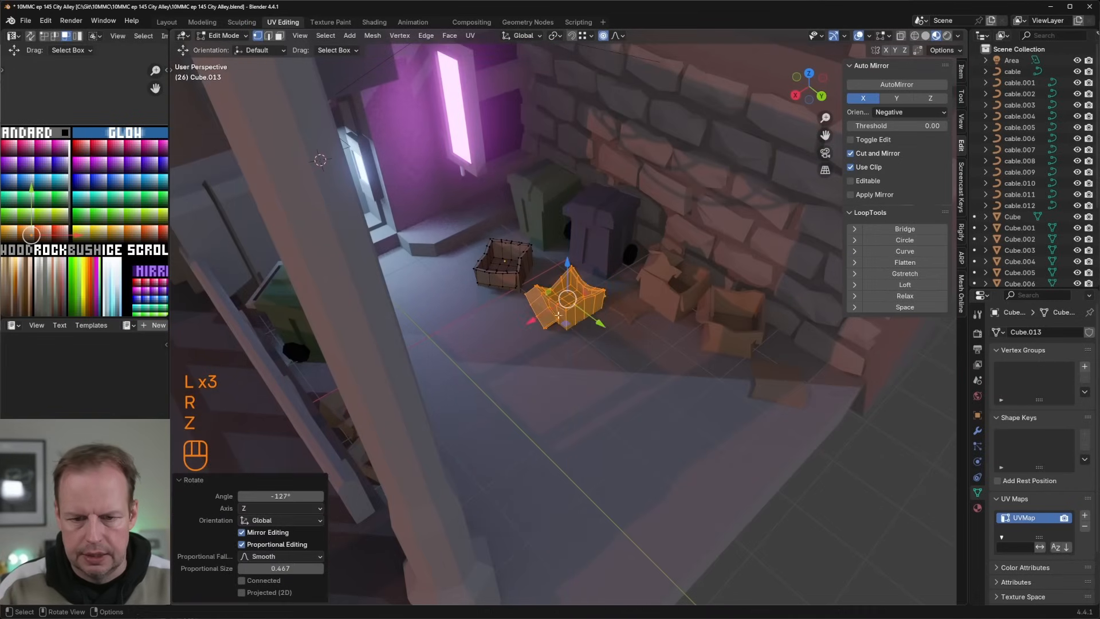
{"action": "mouse_move", "coordinate": [567, 326]}
{"action": "left_mouse_down"}
{"action": "mouse_move", "coordinate": [561, 298]}
{"action": "mouse_move", "coordinate": [564, 312]}
{"action": "left_mouse_up"}
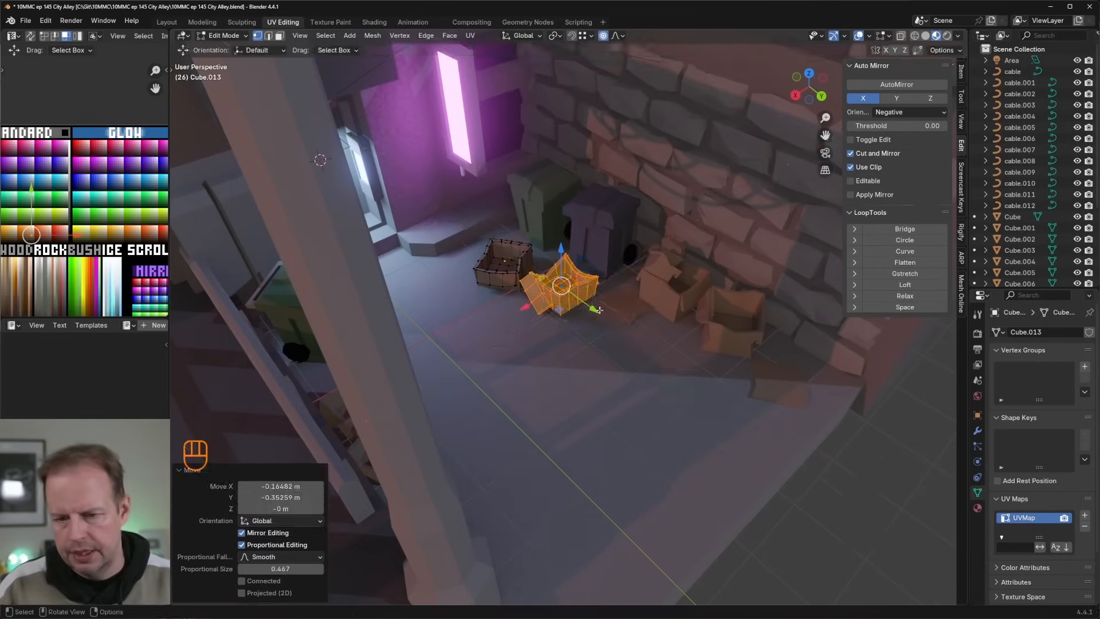
{"action": "scroll", "coordinate": [602, 318], "scroll_direction": "down", "scroll_amount": 4}
{"action": "middle_click_drag", "start_coordinate": [702, 322], "coordinate": [435, 323]}
{"action": "key", "text": "Tab"}
{"action": "scroll", "coordinate": [673, 326], "scroll_direction": "up", "scroll_amount": 1}
{"action": "key", "text": "Tab"}
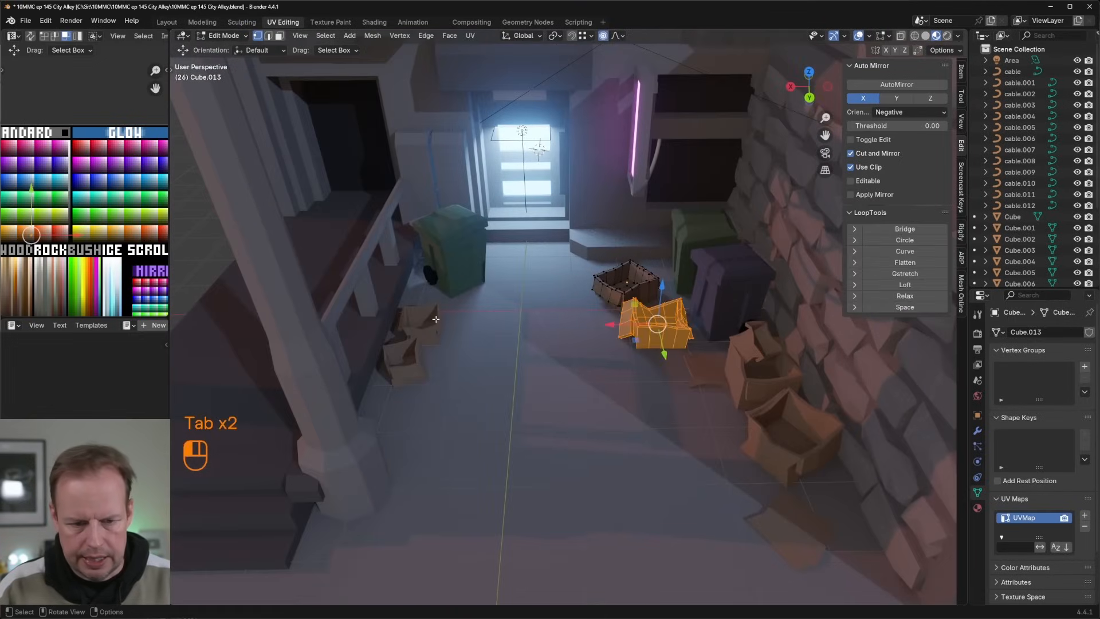
{"action": "key", "text": "Tab"}
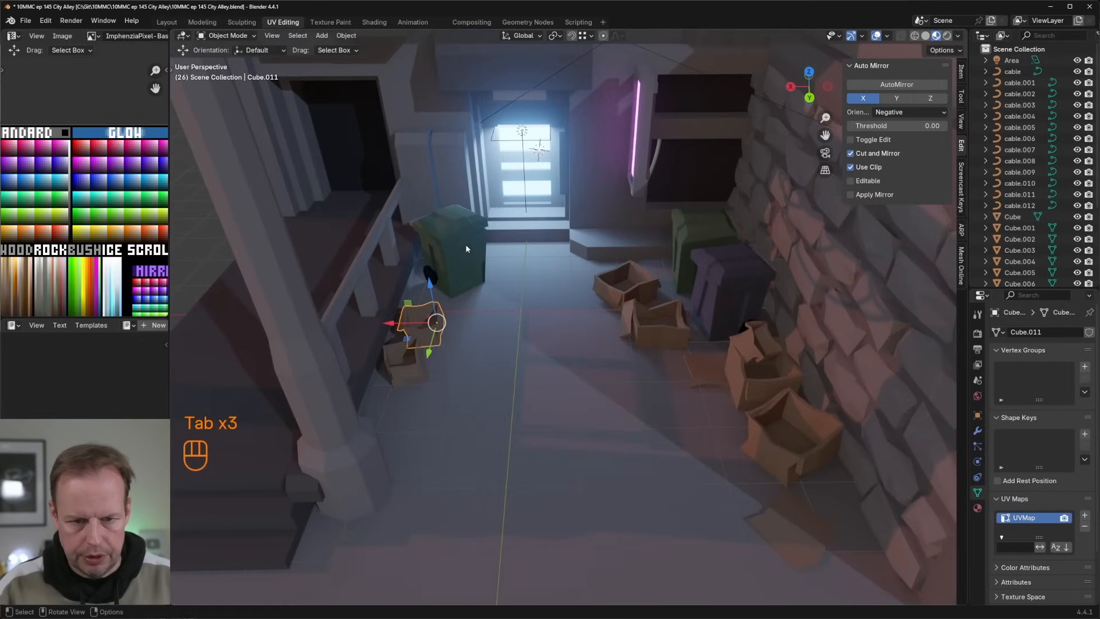
Step: Duplicate the green bin beside the doorway, move the copy onto the raised porch behind the railing, and raise it about 0.78 m
{"action": "left_click", "coordinate": [467, 238]}
{"action": "left_click", "coordinate": [520, 250]}
{"action": "left_click", "coordinate": [467, 245]}
{"action": "middle_click_drag", "start_coordinate": [467, 247], "coordinate": [484, 269]}
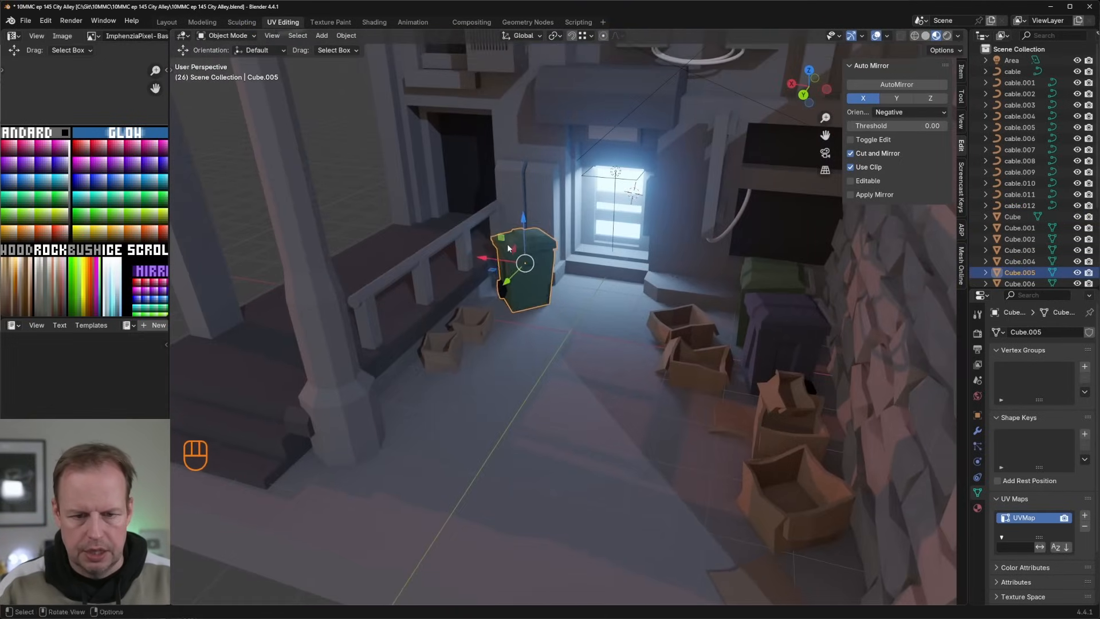
{"action": "key", "text": "shift+d"}
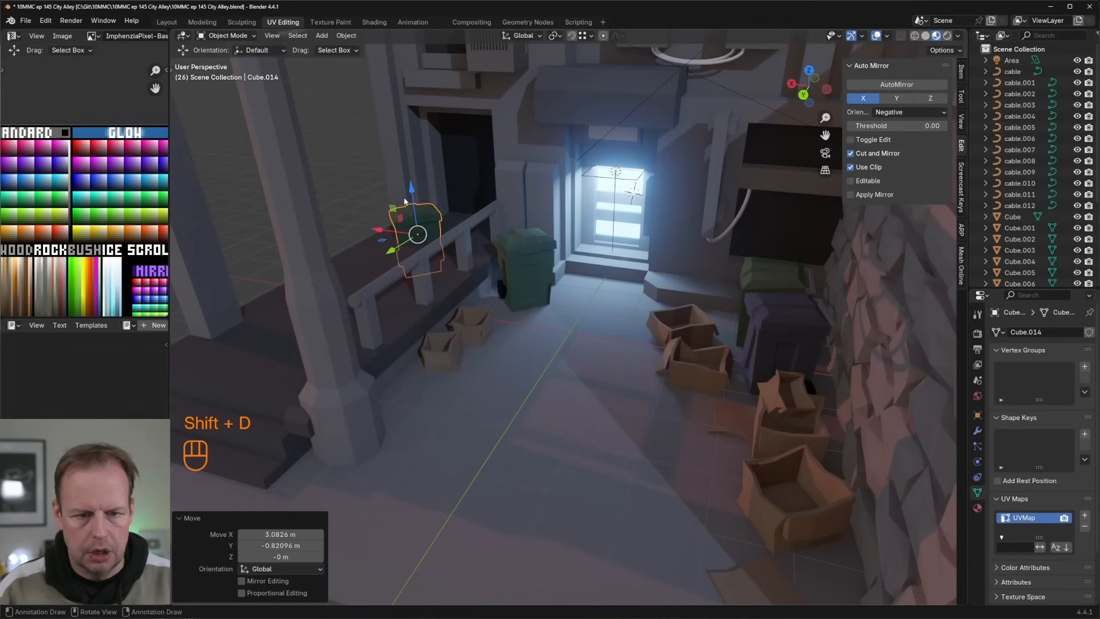
{"action": "key", "text": "ctrl+z"}
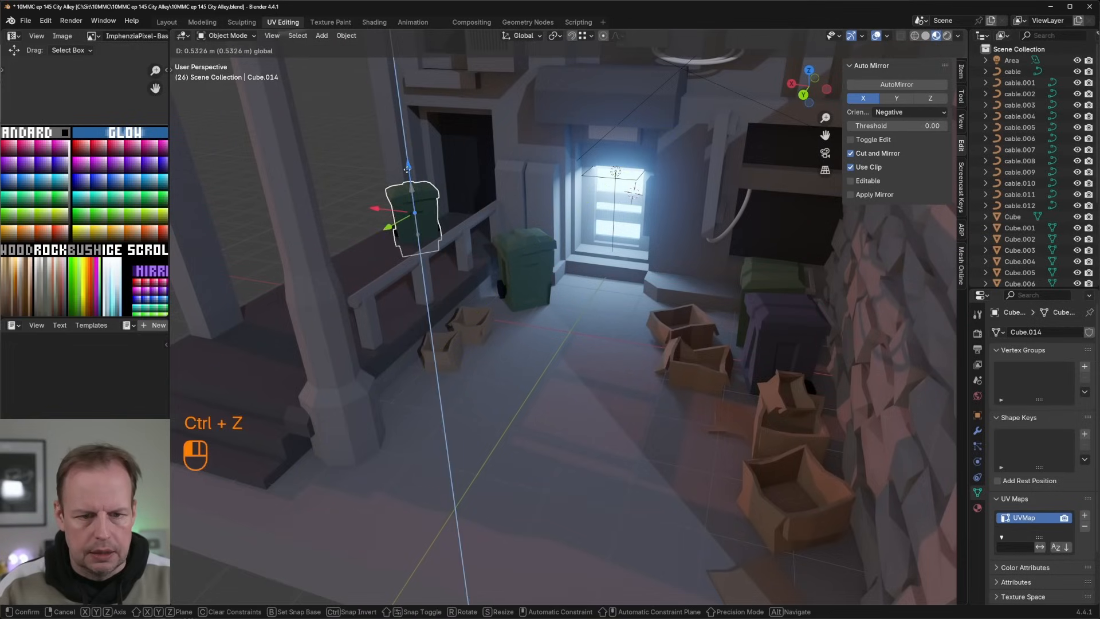
{"action": "left_click", "coordinate": [406, 160]}
{"action": "middle_click_drag", "start_coordinate": [408, 163], "coordinate": [496, 277]}
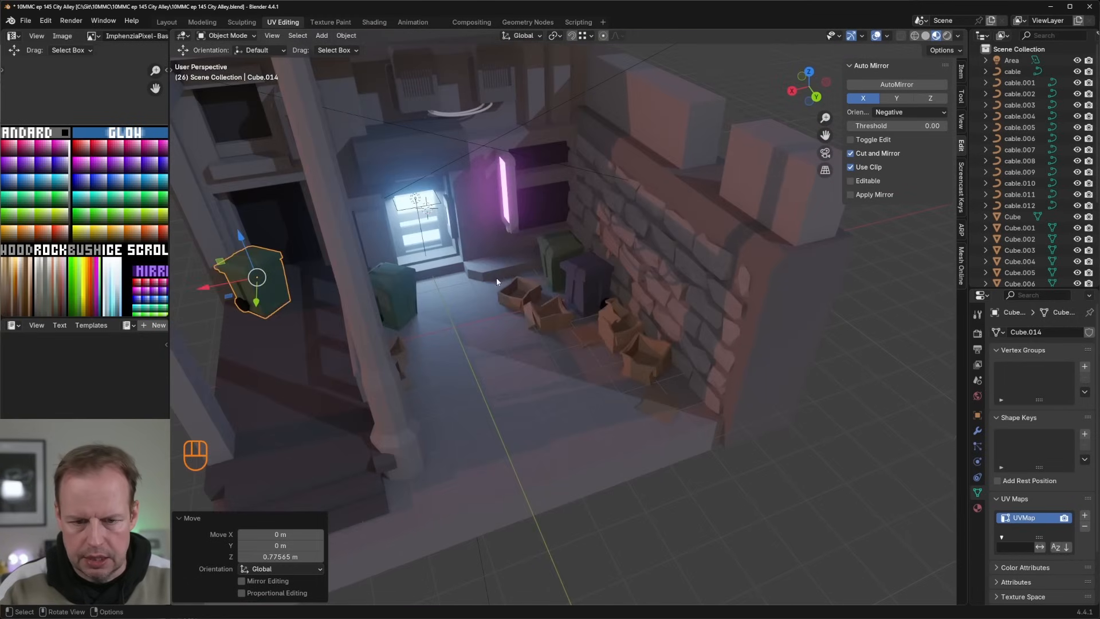
Step: Select the front face of the low step beneath the neon sign on the building mesh
{"action": "key", "text": "Tab"}
{"action": "key", "text": "Tab"}
{"action": "left_click", "coordinate": [491, 262]}
{"action": "key", "text": "Tab"}
{"action": "key", "text": "3"}
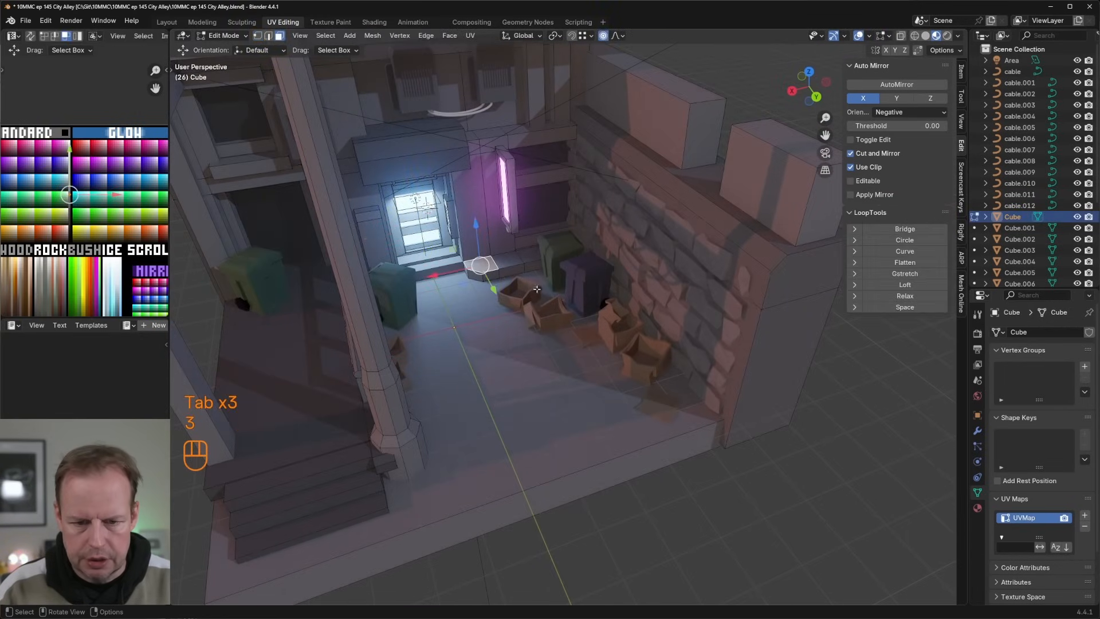
{"action": "left_click", "coordinate": [567, 393]}
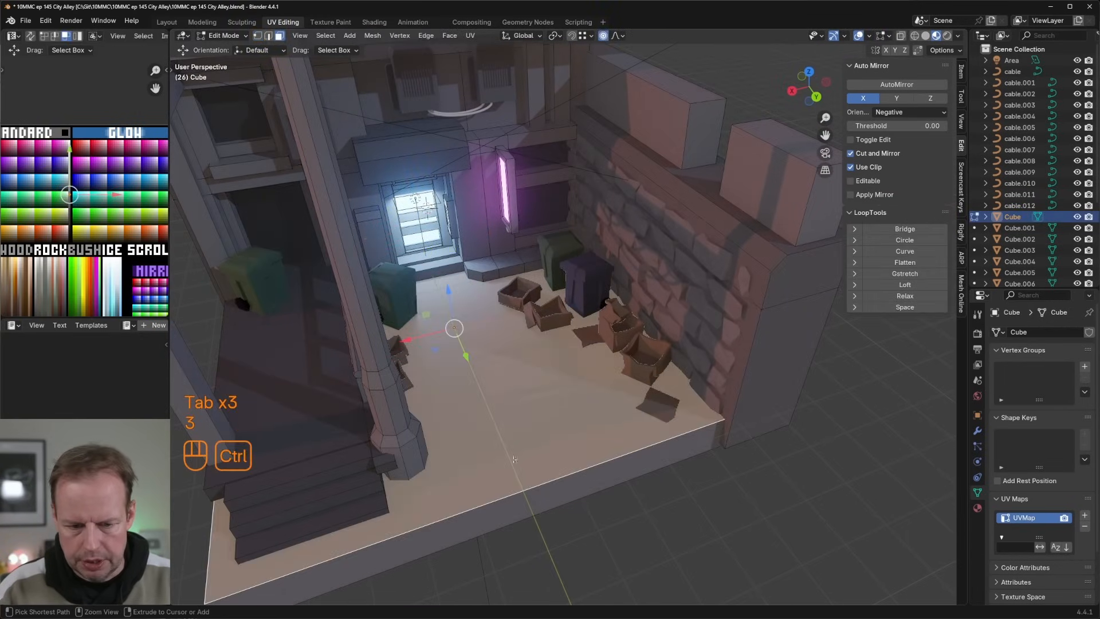
{"action": "key", "text": "3"}
{"action": "left_click", "coordinate": [498, 271]}
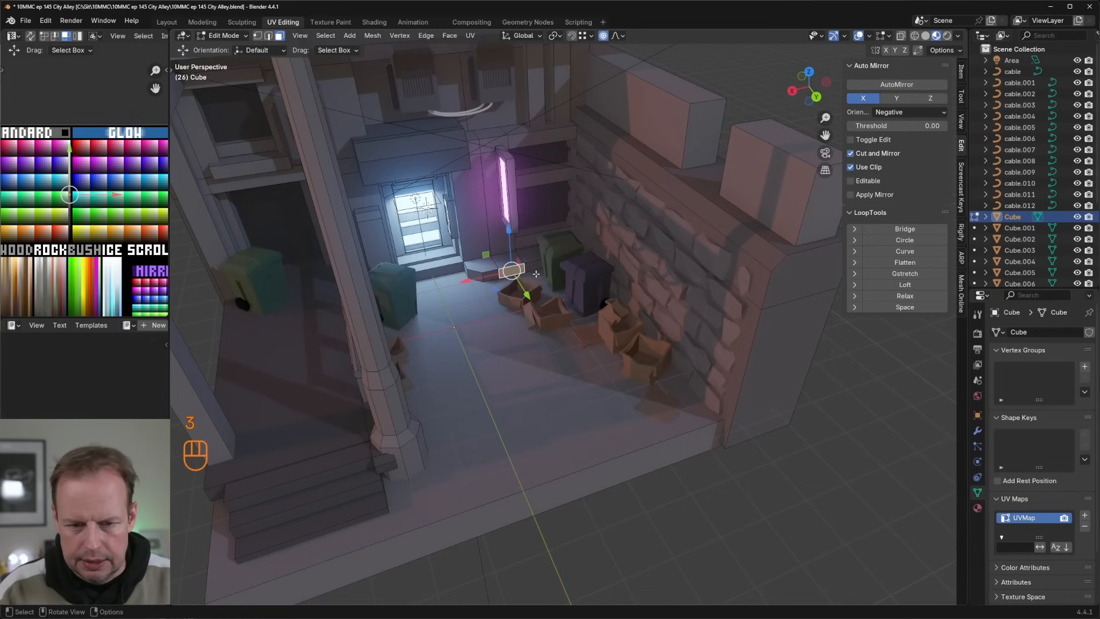
{"action": "key", "text": "shift+d"}
{"action": "right_click", "coordinate": [549, 259]}
{"action": "left_click_drag", "start_coordinate": [510, 240], "coordinate": [513, 247]}
{"action": "key", "text": "ctrl+z"}
Step: Turn off proportional editing and extrude the step's front face outward by about 0.495 m
{"action": "key", "text": "e"}
{"action": "left_click", "coordinate": [522, 255]}
{"action": "middle_click_drag", "start_coordinate": [487, 276], "coordinate": [501, 282]}
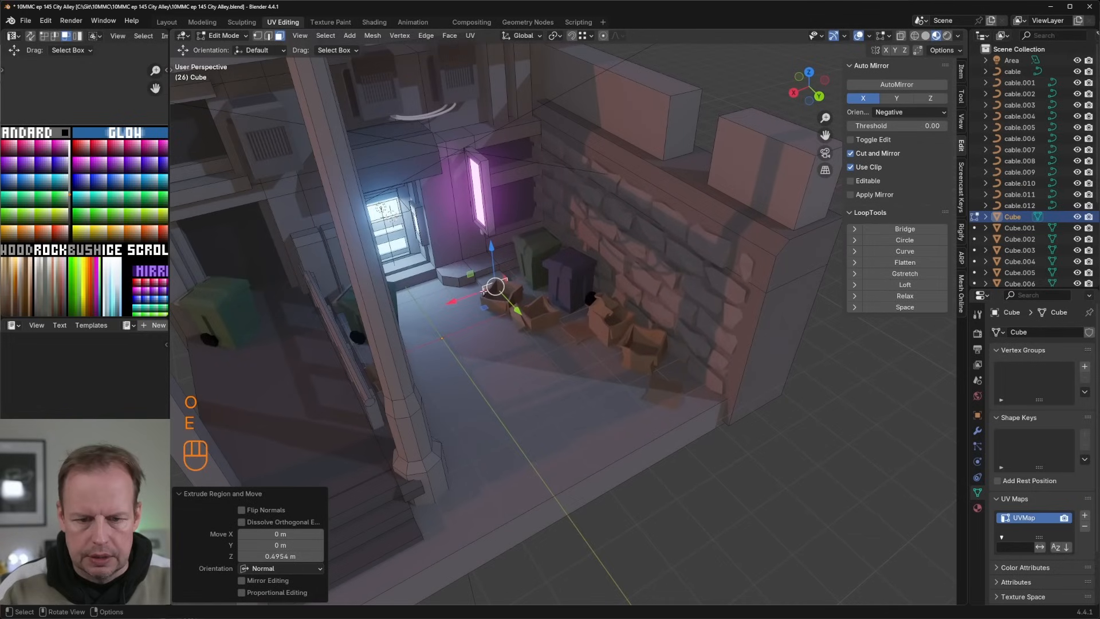
Step: Select the side face of the newly extruded low step in face mode and move it about -0.234 m along X
{"action": "key", "text": "3"}
{"action": "left_click", "coordinate": [490, 287]}
{"action": "left_click_drag", "start_coordinate": [451, 297], "coordinate": [428, 302]}
{"action": "middle_click_drag", "start_coordinate": [458, 289], "coordinate": [419, 291]}
Step: Inset the ledge's front face beside the low step by about 0.085 m, lower it slightly, and extrude it about 0.233 m inward
{"action": "left_click_drag", "start_coordinate": [480, 258], "coordinate": [488, 257]}
{"action": "scroll", "coordinate": [542, 243], "scroll_direction": "up", "scroll_amount": 4}
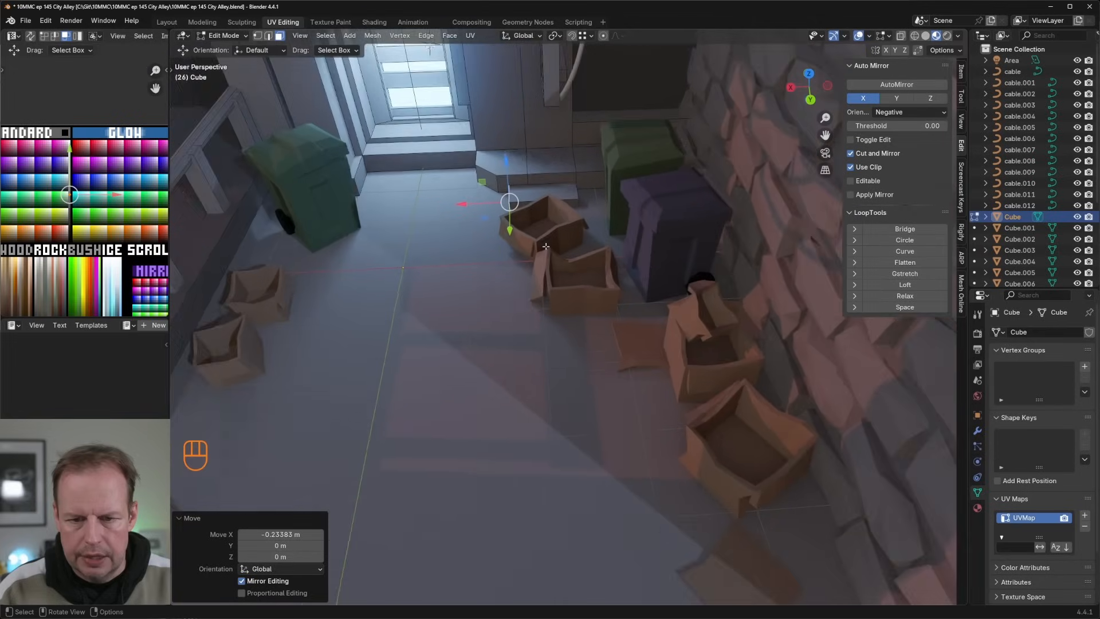
{"action": "left_click", "coordinate": [597, 168]}
{"action": "key", "text": "i"}
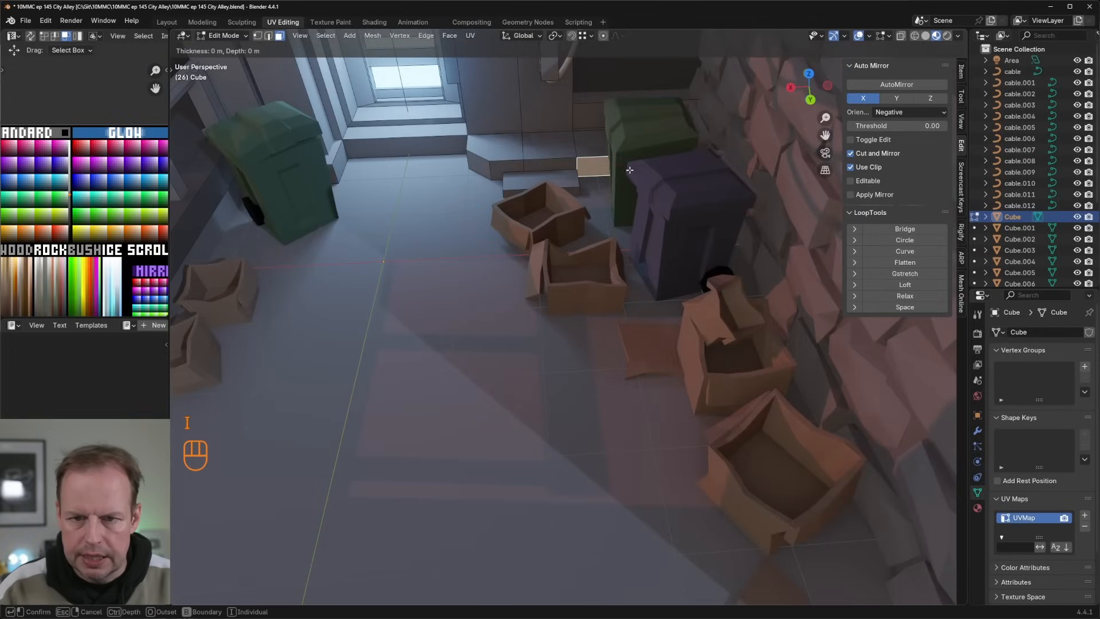
{"action": "key", "text": "Escape"}
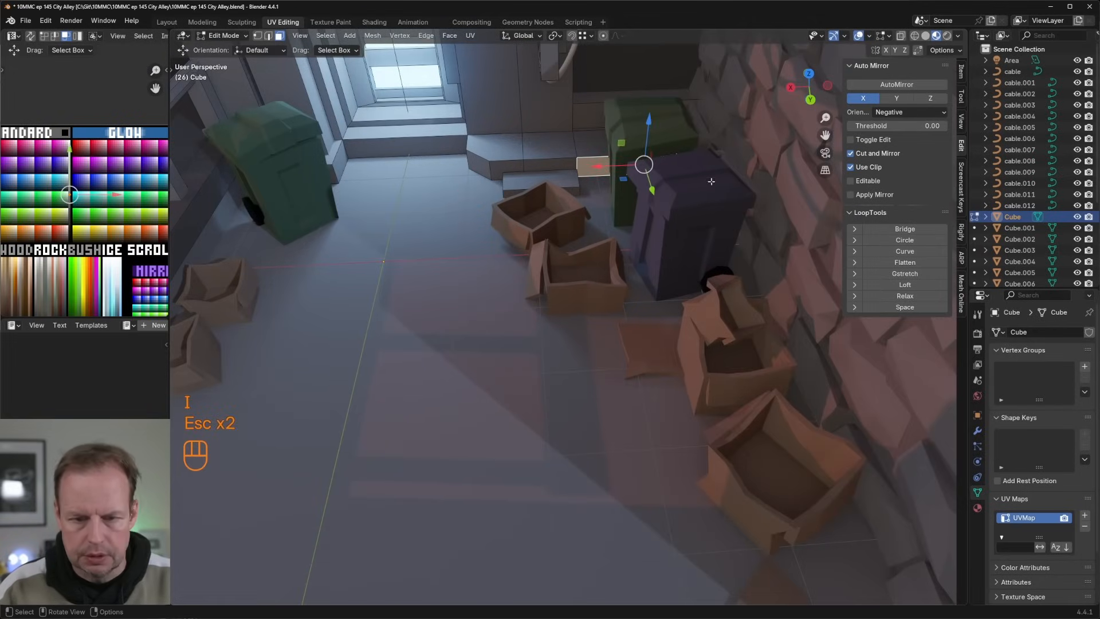
{"action": "key", "text": "i"}
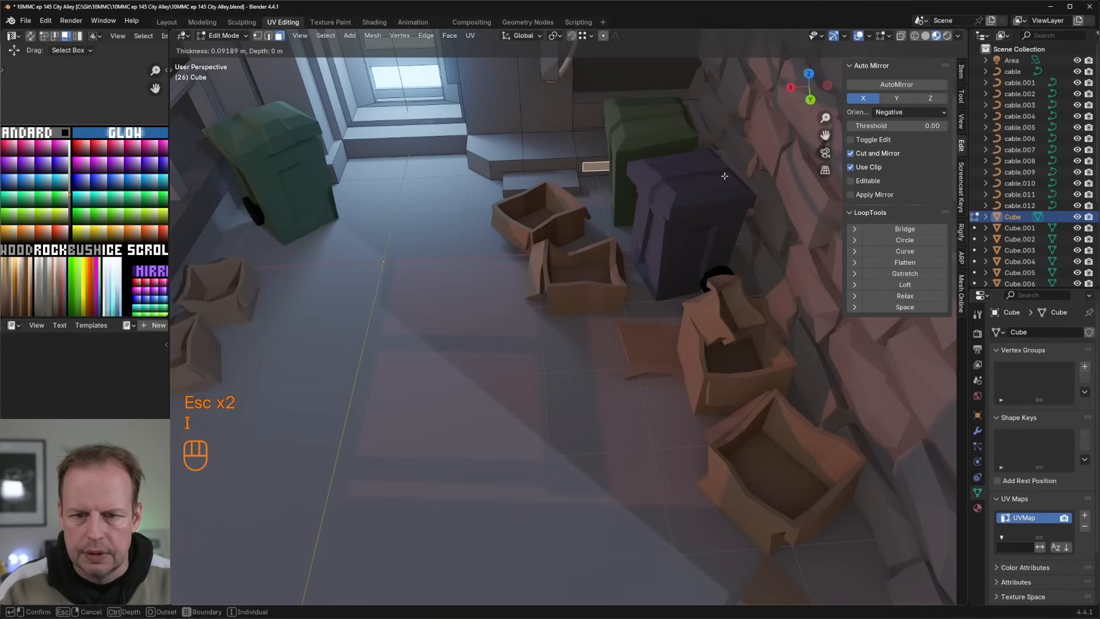
{"action": "left_click", "coordinate": [724, 176]}
{"action": "left_click_drag", "start_coordinate": [653, 131], "coordinate": [652, 138]}
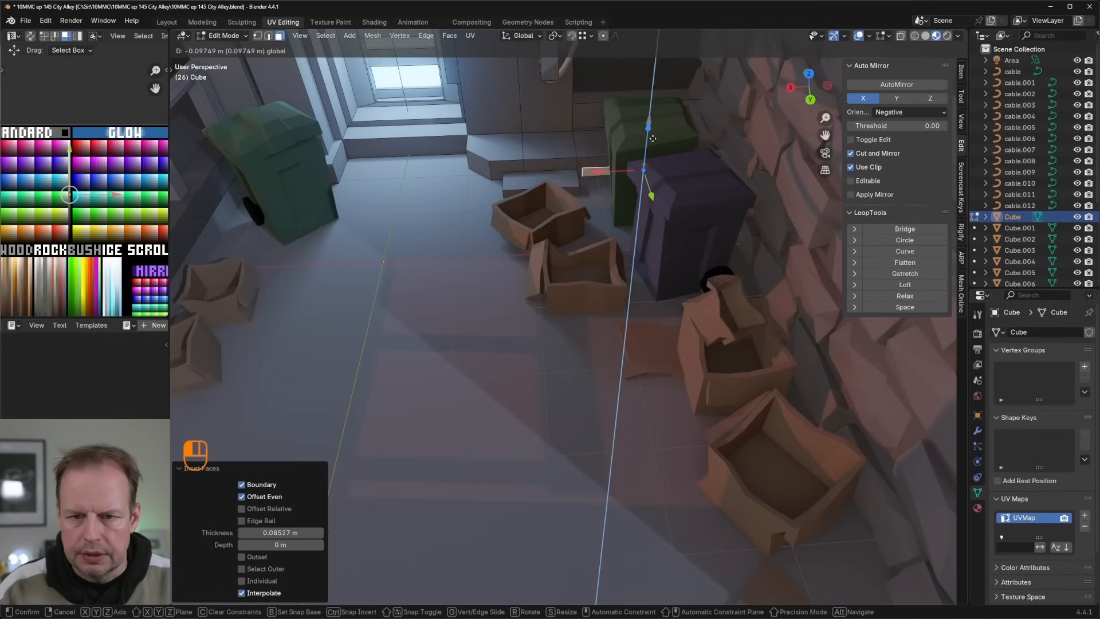
{"action": "key", "text": "e"}
{"action": "left_click", "coordinate": [671, 167]}
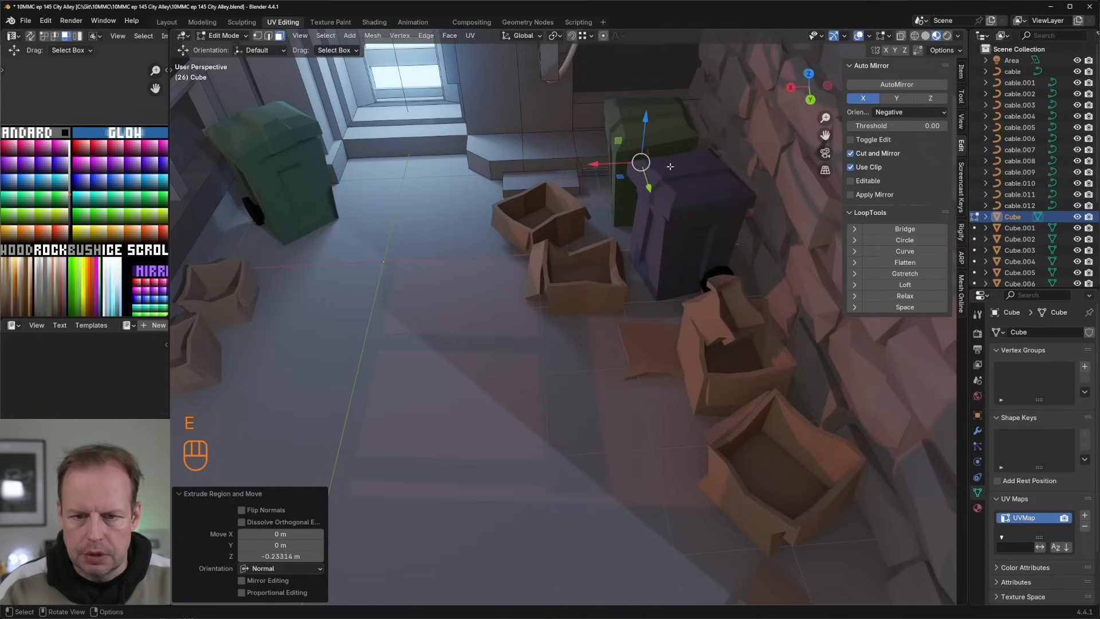
Step: Grow the selection to the ledge recess's surrounding faces and recolour them by moving their UVs on the palette texture
{"action": "key", "text": "ctrl+KP_Add"}
{"action": "key", "text": "g"}
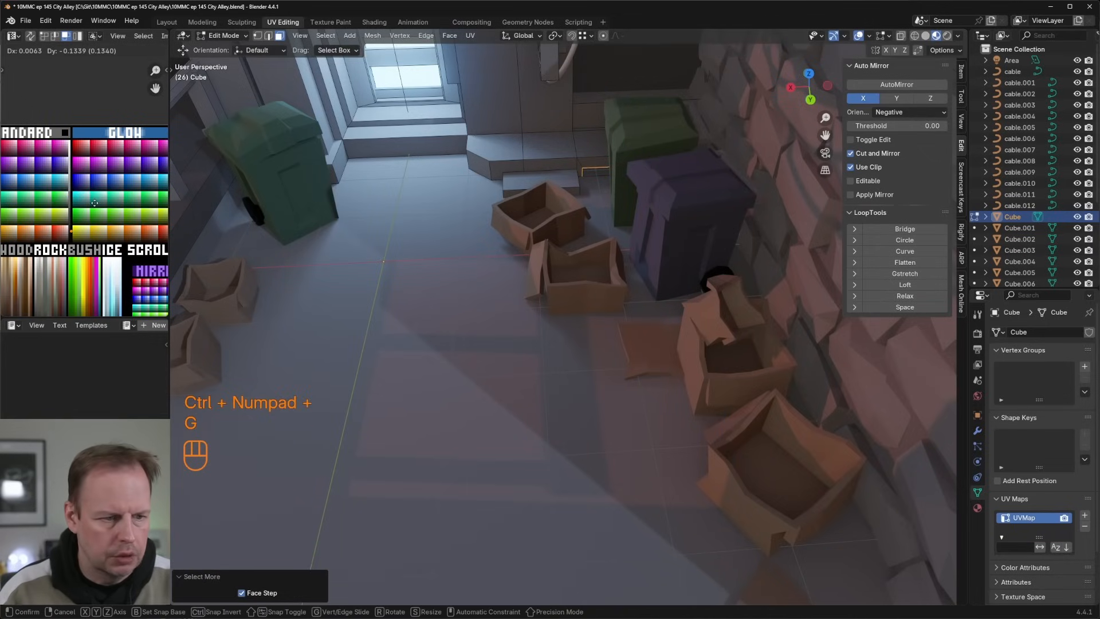
{"action": "left_click", "coordinate": [95, 203]}
{"action": "key", "text": "Tab"}
Step: Inset the wall face above the ledge behind the bins by about 0.065 m, scale it 0.863 along X, and extrude it inward
{"action": "scroll", "coordinate": [590, 173], "scroll_direction": "down", "scroll_amount": 3}
{"action": "middle_click_drag", "start_coordinate": [592, 174], "coordinate": [611, 121]}
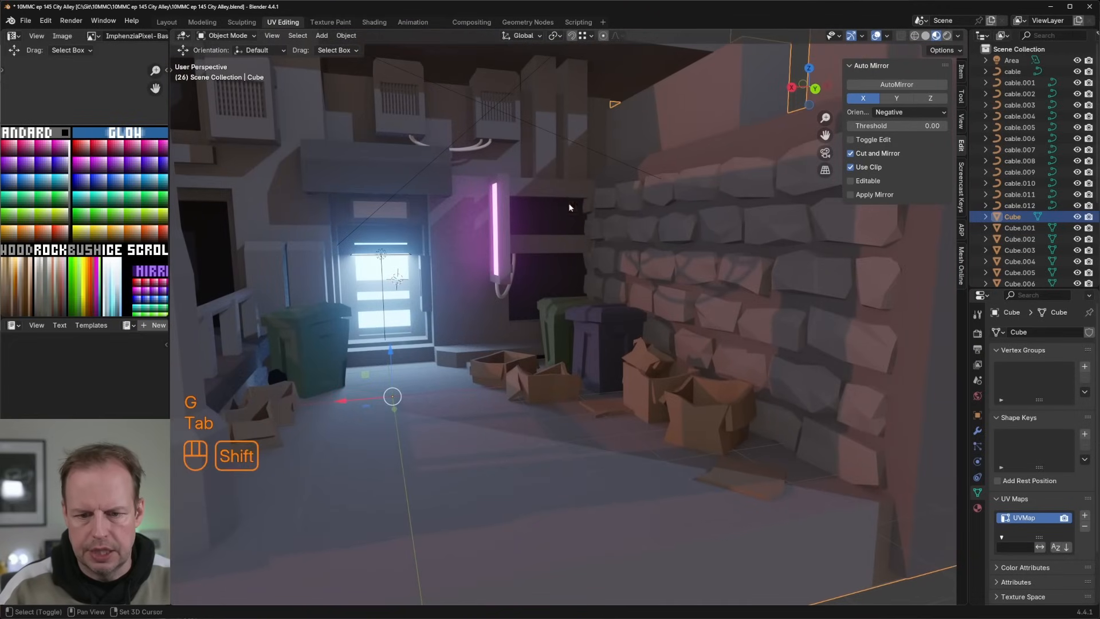
{"action": "middle_click_drag", "start_coordinate": [570, 207], "coordinate": [585, 258], "text": "shift"}
{"action": "middle_click_drag", "start_coordinate": [585, 257], "coordinate": [589, 322]}
{"action": "scroll", "coordinate": [589, 322], "scroll_direction": "up", "scroll_amount": 1}
{"action": "key", "text": "Tab"}
{"action": "left_click", "coordinate": [622, 173]}
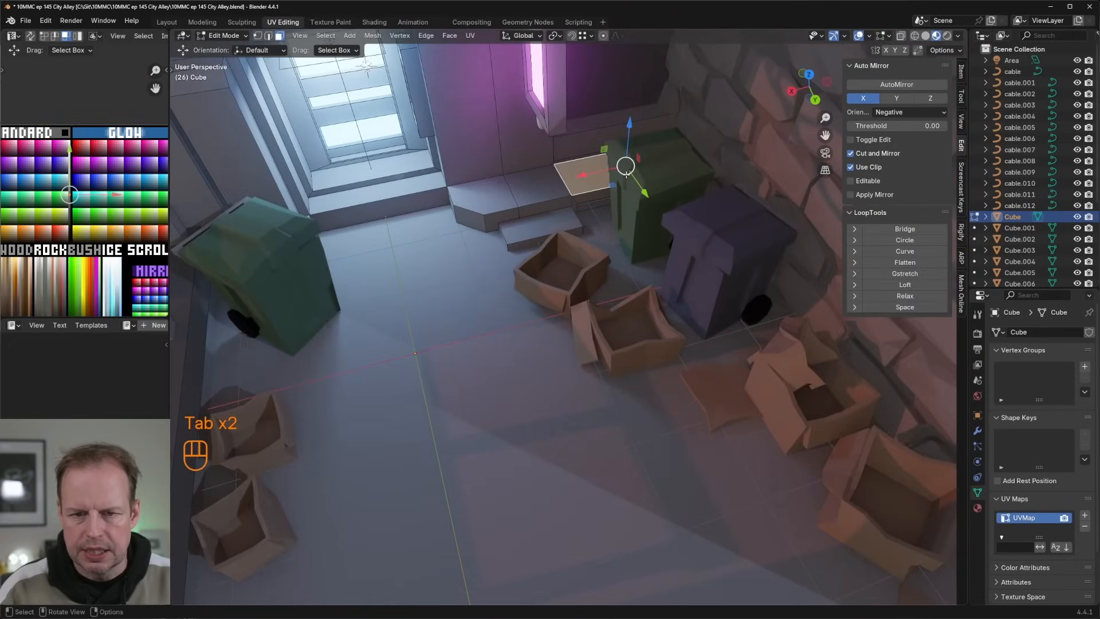
{"action": "left_click", "coordinate": [570, 154]}
{"action": "key", "text": "i"}
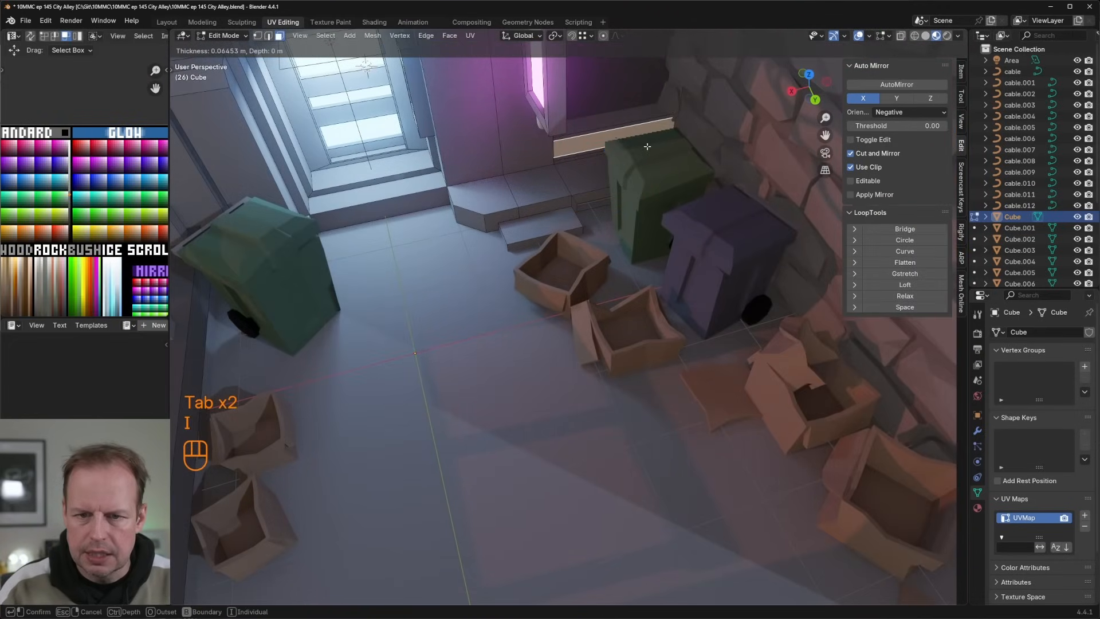
{"action": "left_click", "coordinate": [646, 147]}
{"action": "key", "text": "s"}
{"action": "key", "text": "x"}
{"action": "left_click", "coordinate": [644, 146]}
{"action": "key", "text": "e"}
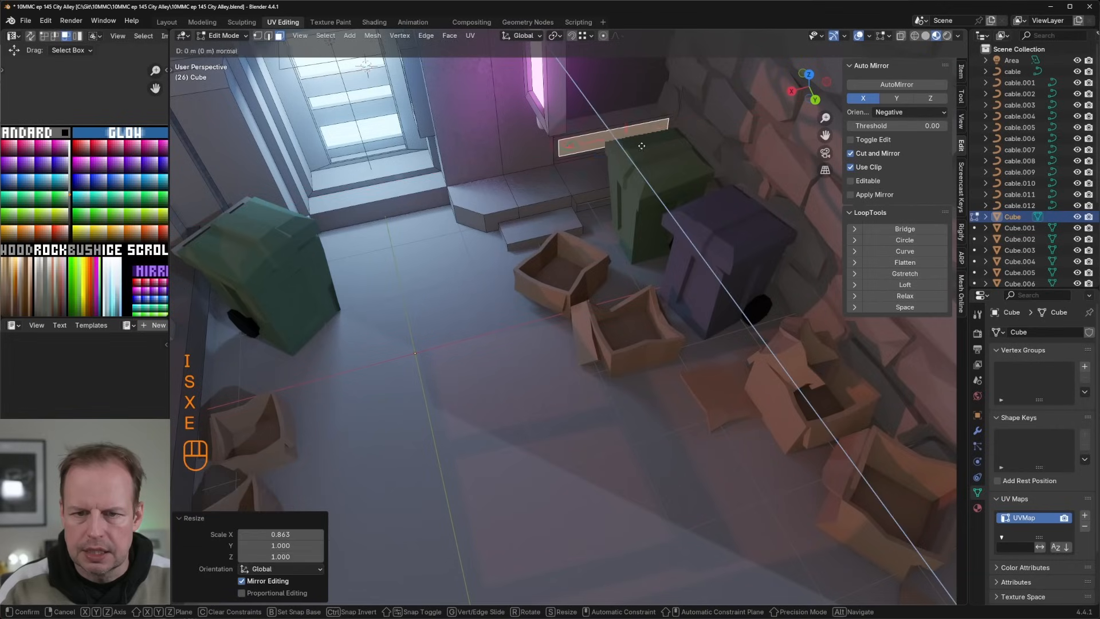
{"action": "left_click", "coordinate": [635, 141]}
Step: Recolour the new wall recess above the ledge by shifting its UVs on the palette texture
{"action": "key", "text": "a"}
{"action": "key", "text": "g"}
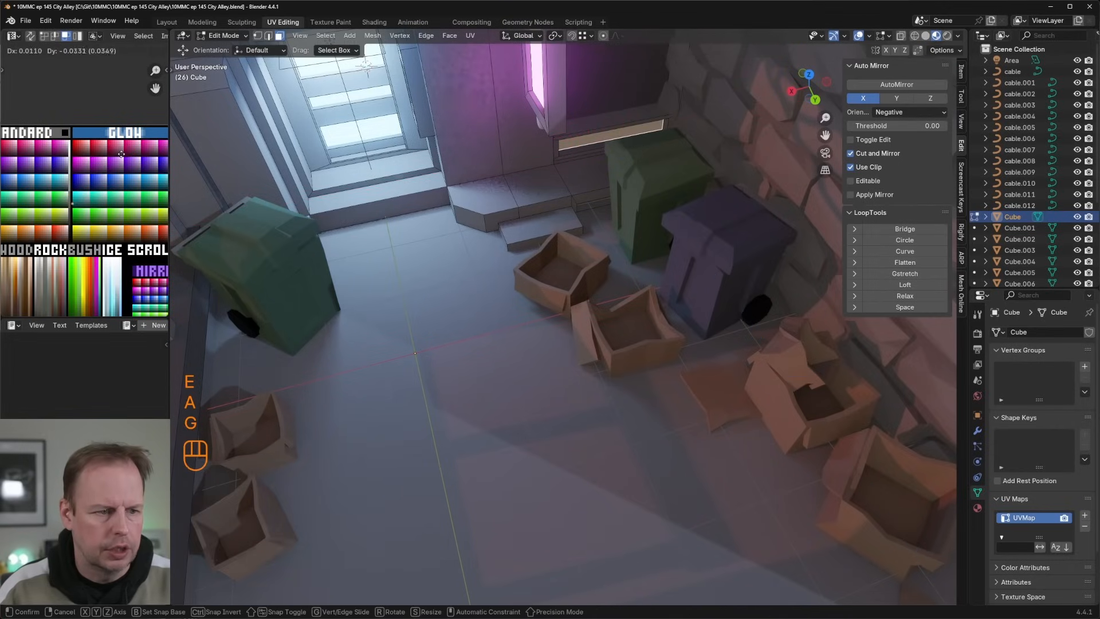
{"action": "left_click", "coordinate": [119, 160]}
{"action": "key", "text": "g"}
{"action": "left_click", "coordinate": [121, 163]}
Step: Examine the alley's recesses, boxes and stone wall from close up and from outside, in both object and edit mode
{"action": "scroll", "coordinate": [470, 189], "scroll_direction": "down", "scroll_amount": 3}
{"action": "middle_click_drag", "start_coordinate": [469, 189], "coordinate": [611, 224]}
{"action": "key", "text": "Tab"}
{"action": "scroll", "coordinate": [466, 193], "scroll_direction": "down", "scroll_amount": 2}
{"action": "key", "text": "Tab"}
{"action": "key", "text": "Tab"}
{"action": "key", "text": "Tab"}
{"action": "scroll", "coordinate": [624, 200], "scroll_direction": "down", "scroll_amount": 3}
{"action": "scroll", "coordinate": [618, 229], "scroll_direction": "up", "scroll_amount": 4}
{"action": "scroll", "coordinate": [597, 282], "scroll_direction": "down", "scroll_amount": 4}
{"action": "scroll", "coordinate": [613, 222], "scroll_direction": "up", "scroll_amount": 5}
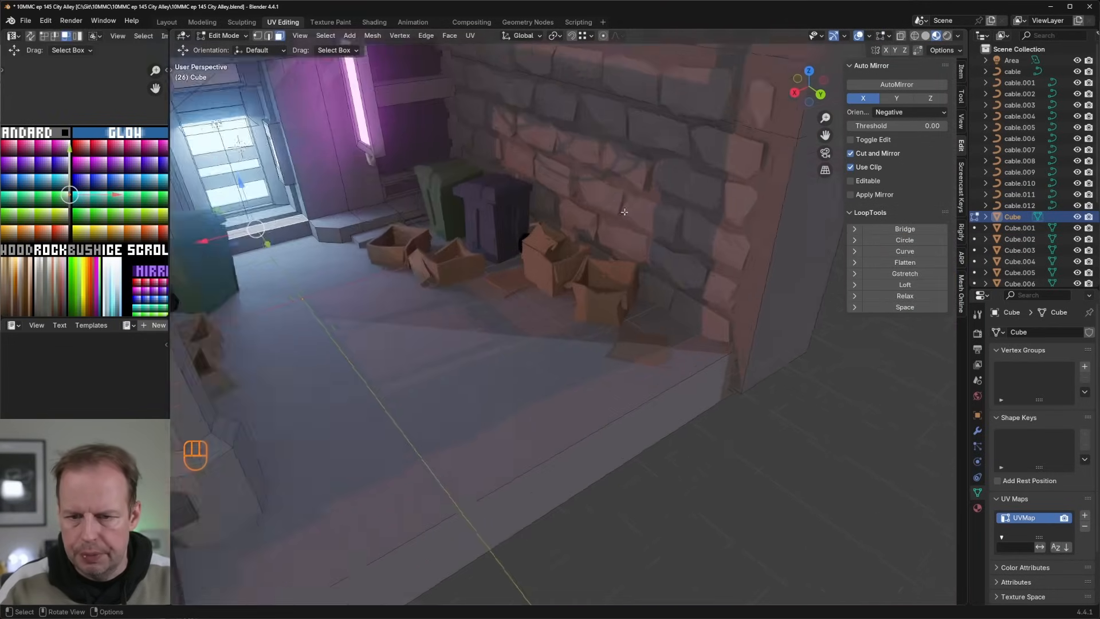
{"action": "scroll", "coordinate": [618, 201], "scroll_direction": "down", "scroll_amount": 4}
{"action": "left_click", "coordinate": [608, 170]}
{"action": "left_click", "coordinate": [590, 136]}
{"action": "middle_click_drag", "start_coordinate": [590, 136], "coordinate": [512, 303]}
{"action": "left_click", "coordinate": [526, 317]}
Step: Duplicate the linked front staircase mesh and move the copy about -4.93 m along X onto the alley floor
{"action": "left_click", "coordinate": [352, 351]}
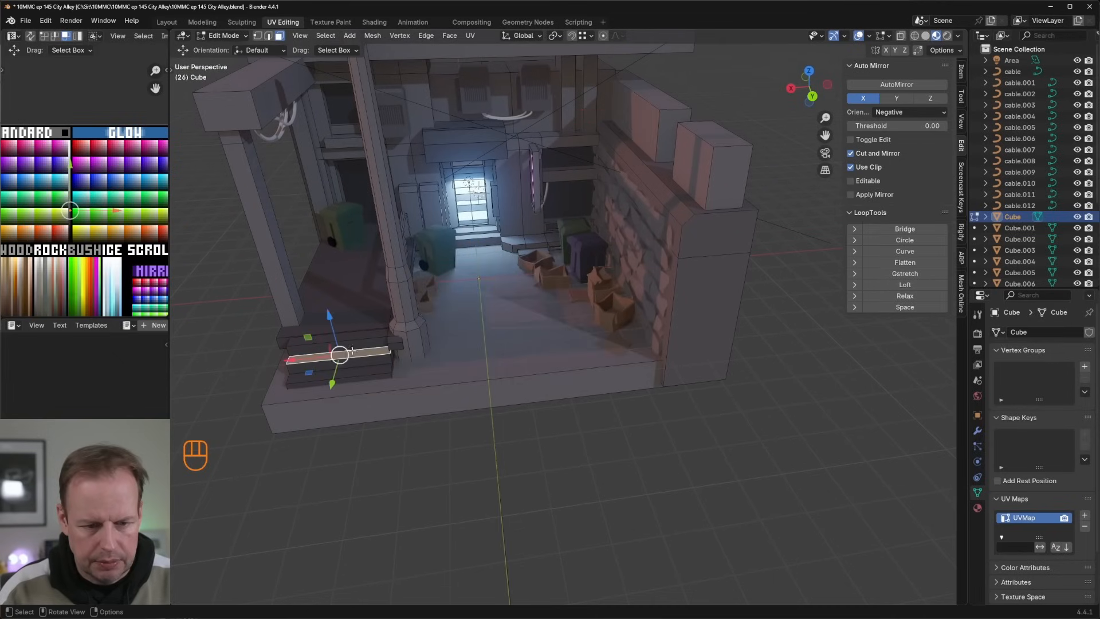
{"action": "middle_click_drag", "start_coordinate": [387, 341], "coordinate": [363, 372]}
{"action": "key", "text": "l"}
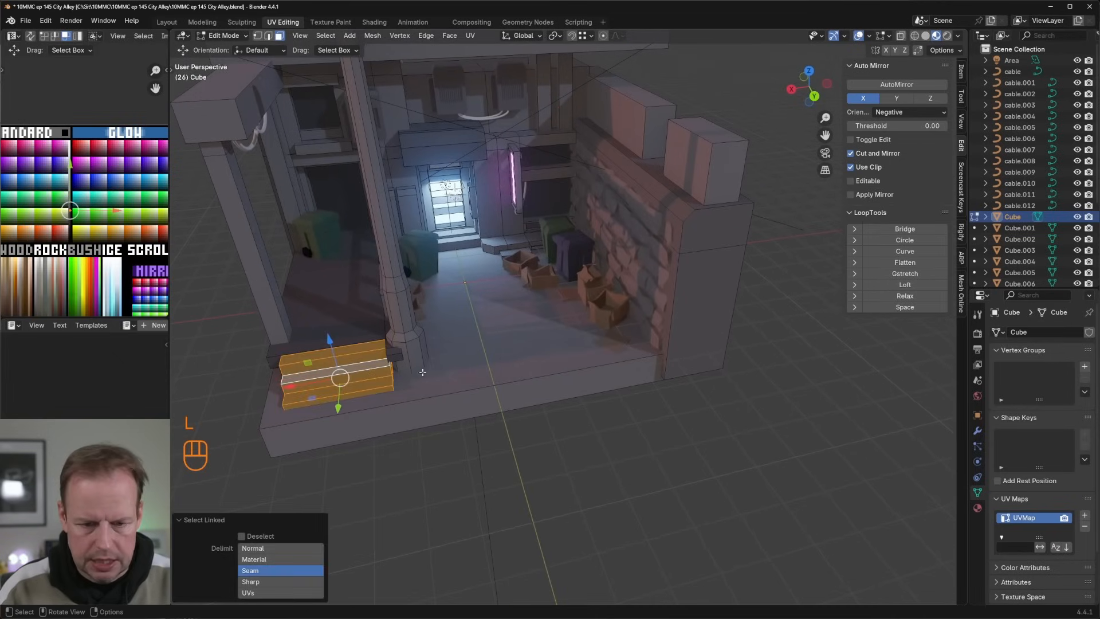
{"action": "key", "text": "shift+d"}
{"action": "right_click", "coordinate": [322, 371]}
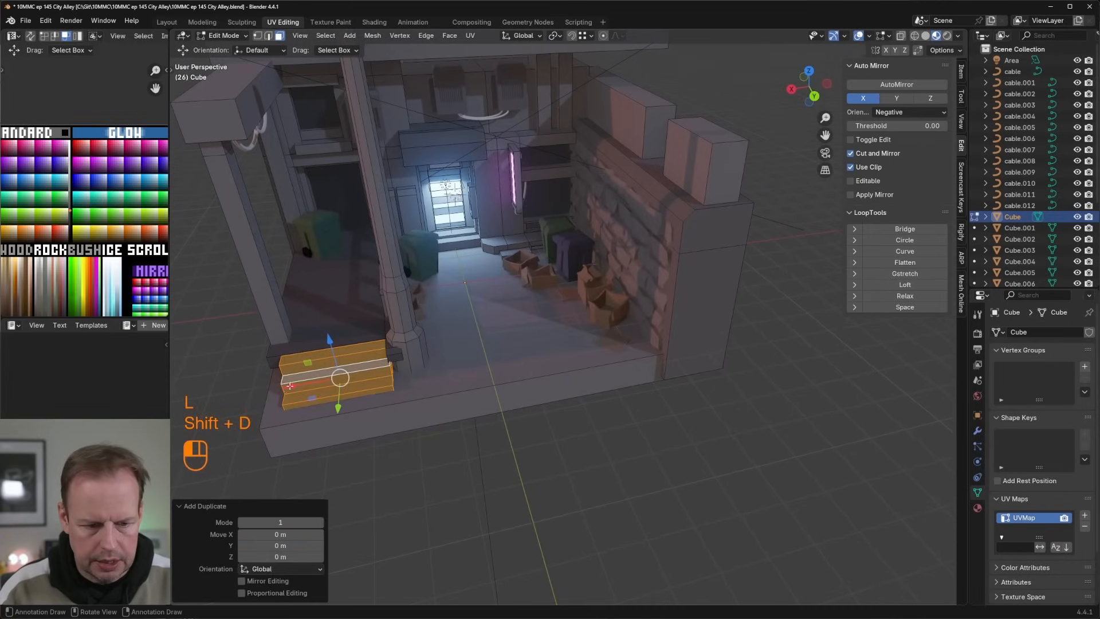
{"action": "left_click_drag", "start_coordinate": [290, 385], "coordinate": [498, 349]}
Step: Narrow the copied staircase along X and rotate it -90° about Z
{"action": "key", "text": "s"}
{"action": "key", "text": "x"}
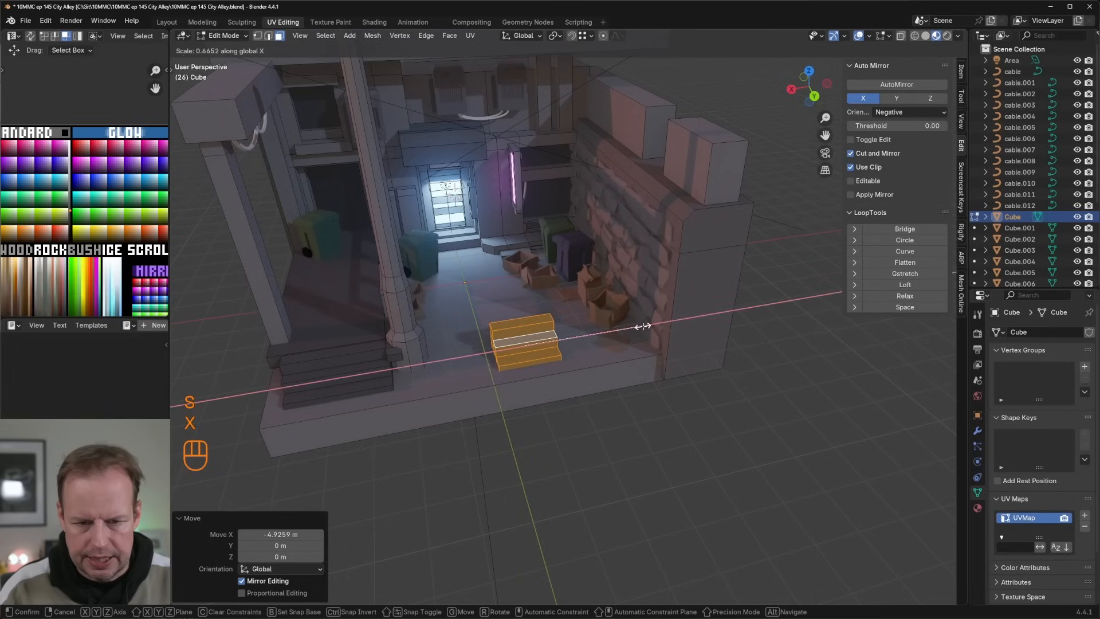
{"action": "key", "text": "e"}
{"action": "key", "text": "z"}
{"action": "key", "text": "ctrl+z"}
{"action": "key", "text": "r"}
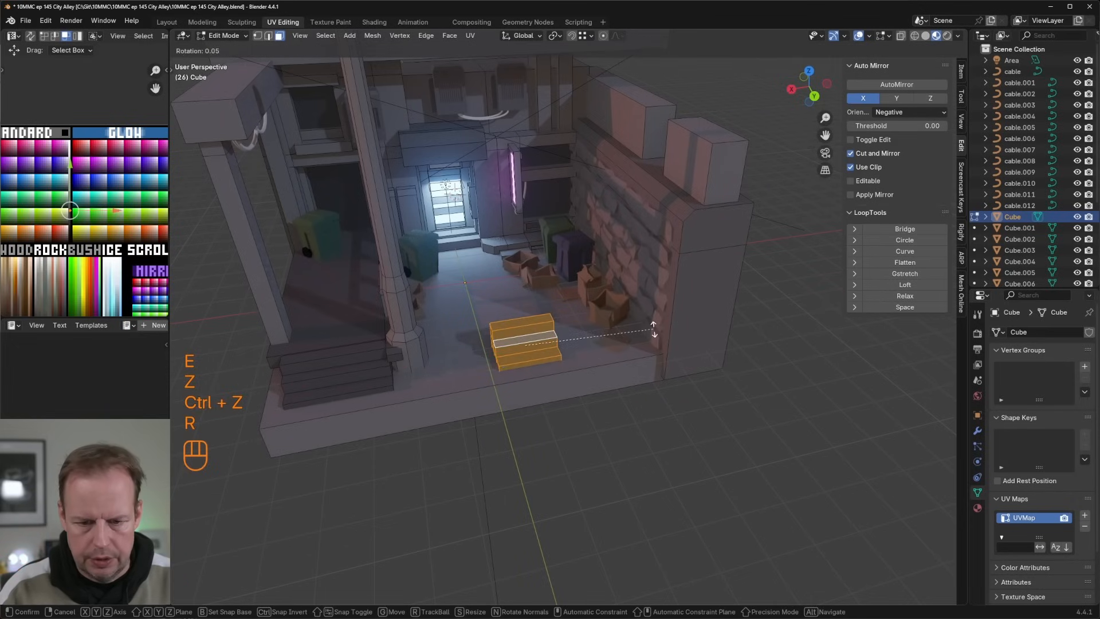
{"action": "key", "text": "z"}
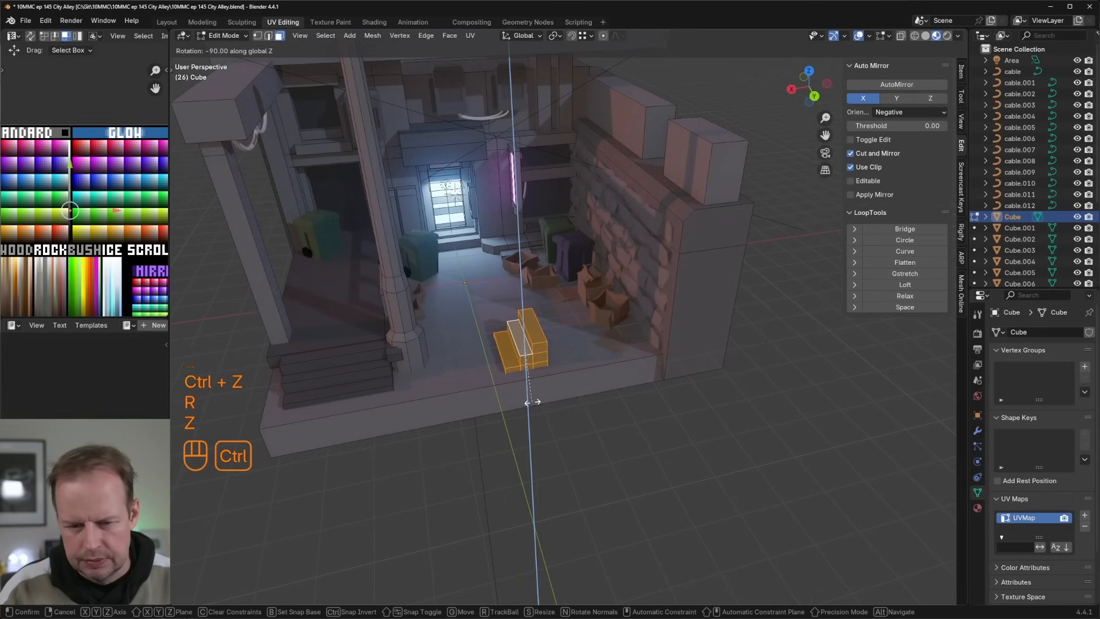
{"action": "left_click", "coordinate": [528, 402]}
Step: Move the copied staircase against the stone wall, shift it about 0.372 m along Y, and try scaling it along X
{"action": "key", "text": "g"}
{"action": "key", "text": "x"}
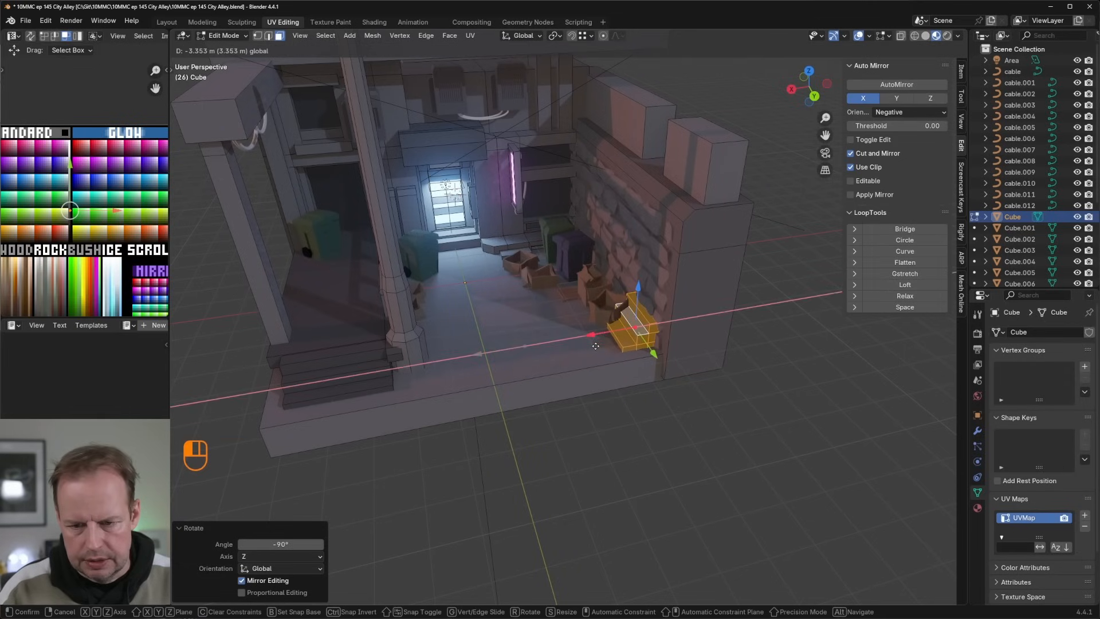
{"action": "left_click", "coordinate": [662, 356]}
{"action": "key", "text": "g"}
{"action": "left_click_drag", "start_coordinate": [666, 357], "coordinate": [665, 357]}
{"action": "middle_click_drag", "start_coordinate": [667, 356], "coordinate": [732, 346]}
{"action": "key", "text": "s"}
{"action": "key", "text": "x"}
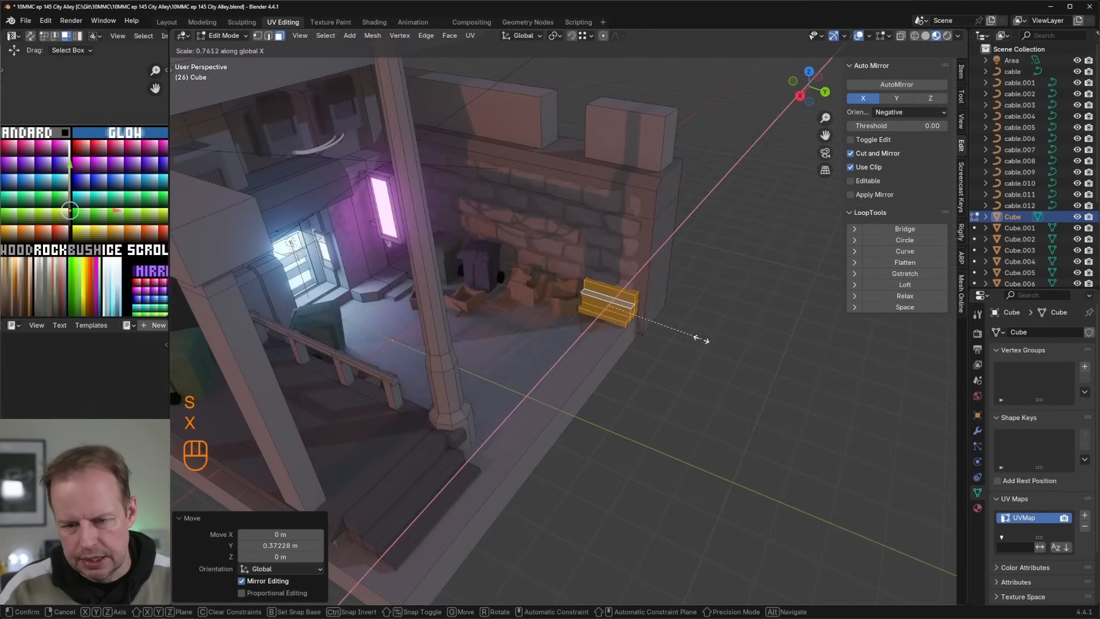
{"action": "right_click", "coordinate": [694, 337]}
Step: Delete the copied staircase beside the stone wall by its vertices
{"action": "key", "text": "x"}
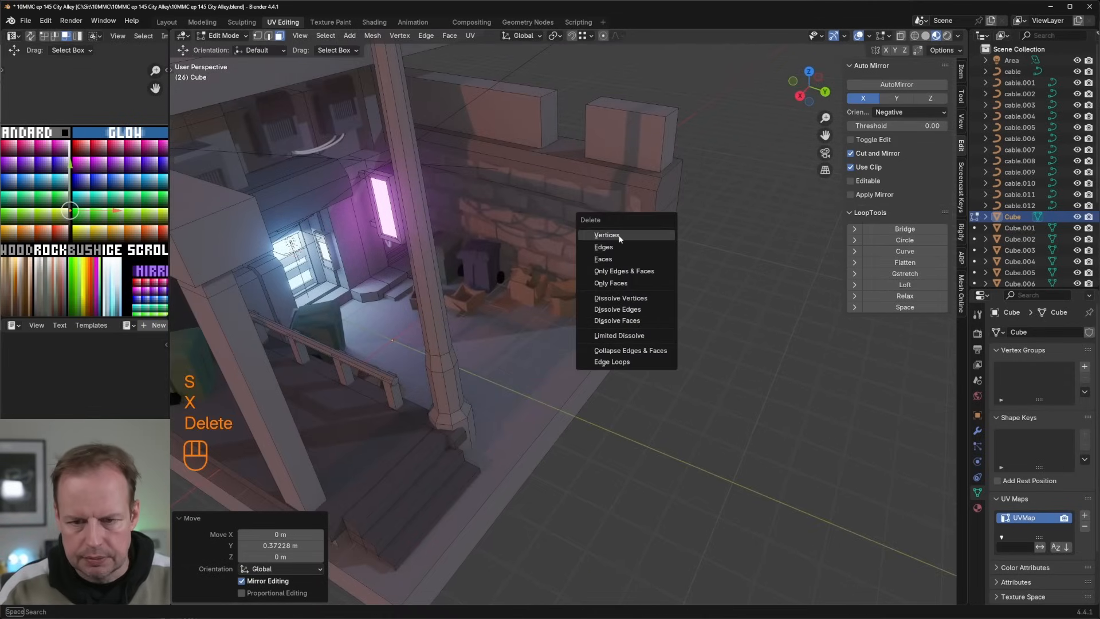
{"action": "left_click", "coordinate": [656, 236]}
{"action": "middle_click_drag", "start_coordinate": [656, 236], "coordinate": [644, 256]}
{"action": "left_click", "coordinate": [593, 304]}
{"action": "key", "text": "Tab"}
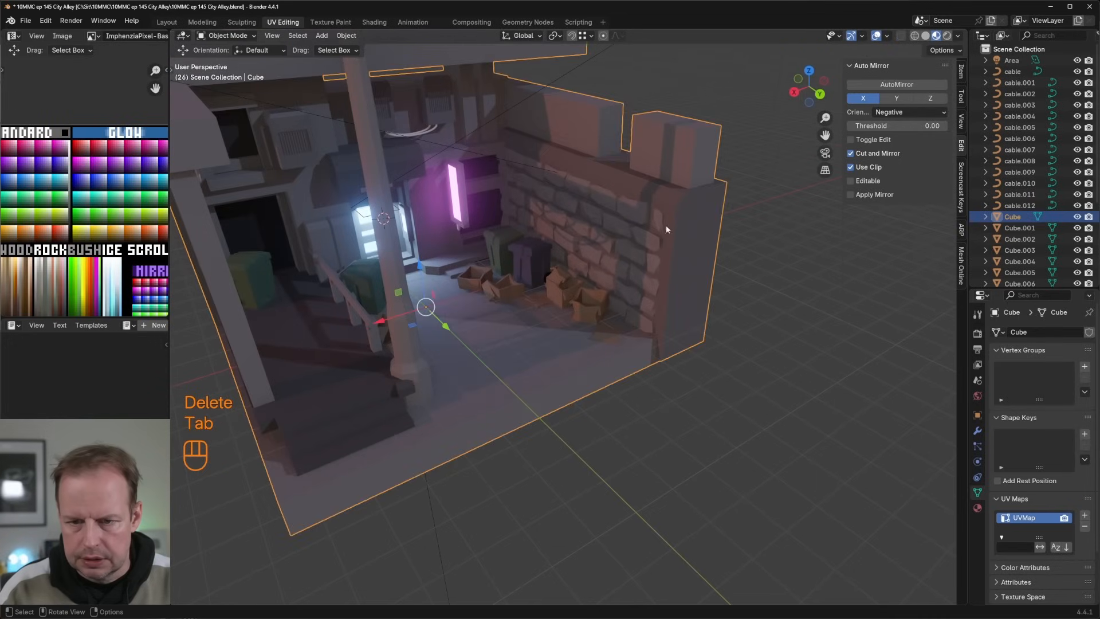
Step: Duplicate the whole porch column beside the stairs and move the copy across the alley to stand near the stone wall
{"action": "key", "text": "Tab"}
{"action": "key", "text": "l"}
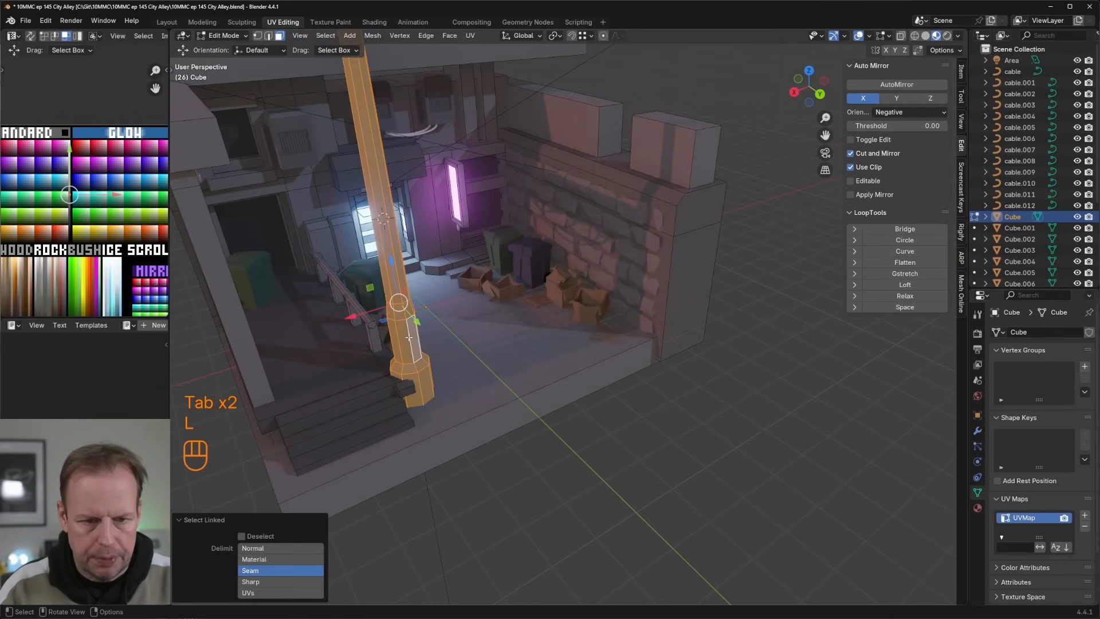
{"action": "middle_click_drag", "start_coordinate": [401, 321], "coordinate": [428, 325]}
{"action": "key", "text": "shift+d"}
{"action": "right_click", "coordinate": [428, 325]}
{"action": "left_click_drag", "start_coordinate": [414, 323], "coordinate": [582, 262]}
{"action": "middle_click_drag", "start_coordinate": [582, 263], "coordinate": [568, 246]}
Step: Extrude the roof slab's front face outward so the slab covers the alley and both columns
{"action": "left_click", "coordinate": [522, 158]}
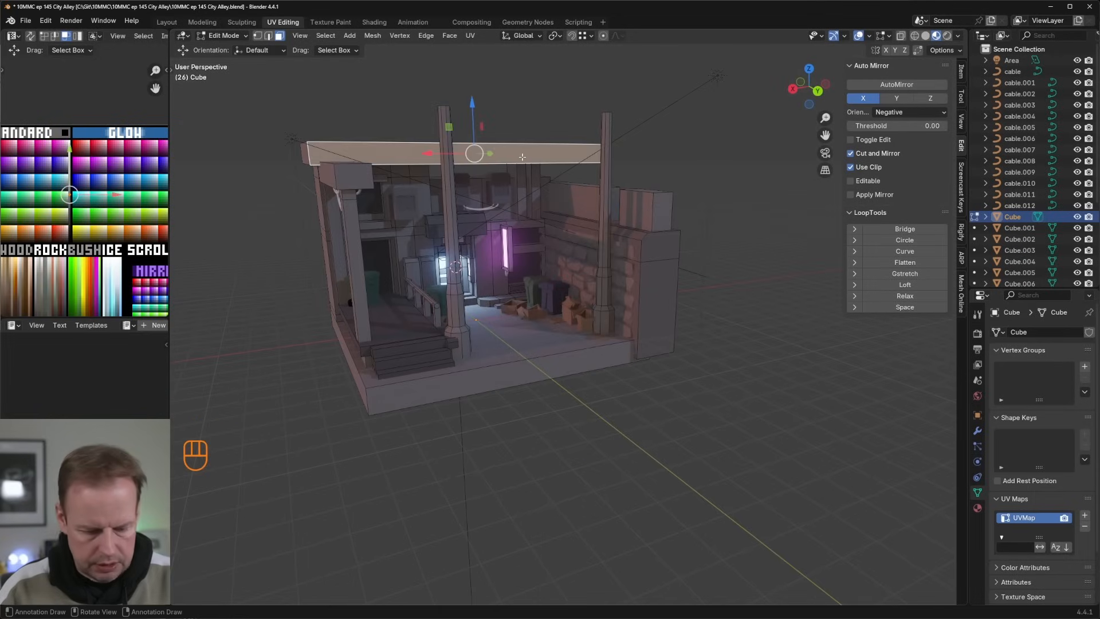
{"action": "key", "text": "l"}
{"action": "middle_click_drag", "start_coordinate": [522, 158], "coordinate": [566, 180]}
{"action": "scroll", "coordinate": [566, 179], "scroll_direction": "down", "scroll_amount": 4}
{"action": "key", "text": "e"}
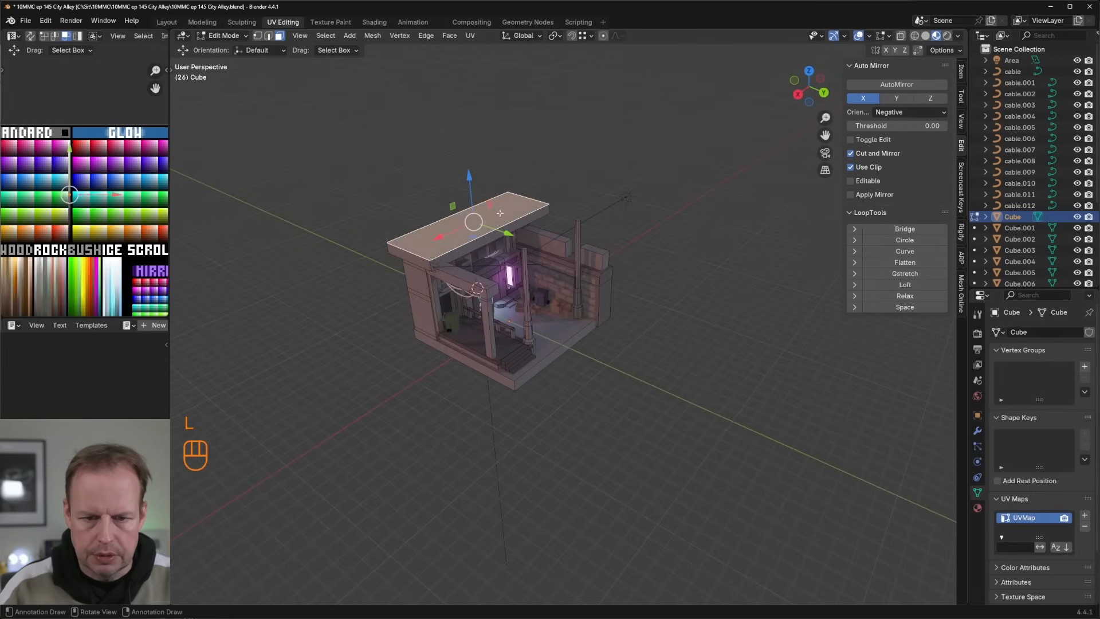
{"action": "left_click", "coordinate": [493, 228]}
{"action": "left_click", "coordinate": [493, 228]}
{"action": "key", "text": "e"}
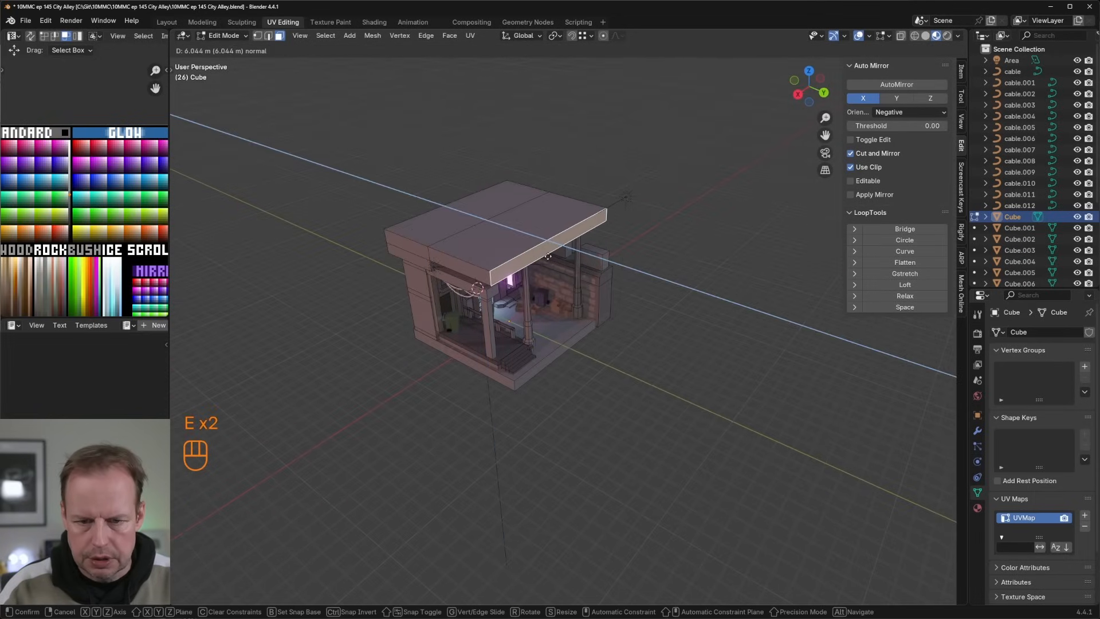
{"action": "left_click", "coordinate": [587, 256]}
Step: Examine the roofed alley from below, the front and close up, checking the overhang, both columns and the lighting
{"action": "scroll", "coordinate": [567, 228], "scroll_direction": "up", "scroll_amount": 2}
{"action": "middle_click_drag", "start_coordinate": [591, 258], "coordinate": [748, 348]}
{"action": "scroll", "coordinate": [566, 216], "scroll_direction": "up", "scroll_amount": 3}
{"action": "scroll", "coordinate": [629, 287], "scroll_direction": "up", "scroll_amount": 3}
{"action": "key", "text": "Tab"}
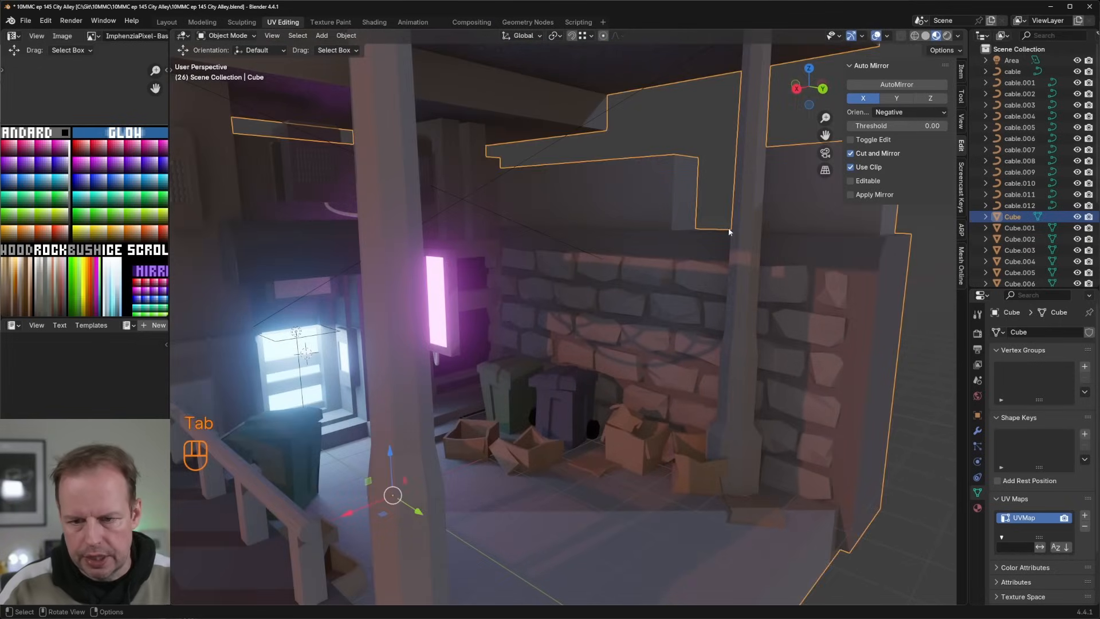
{"action": "middle_click_drag", "start_coordinate": [728, 231], "coordinate": [625, 185]}
{"action": "scroll", "coordinate": [700, 203], "scroll_direction": "down", "scroll_amount": 4}
{"action": "key", "text": "Tab"}
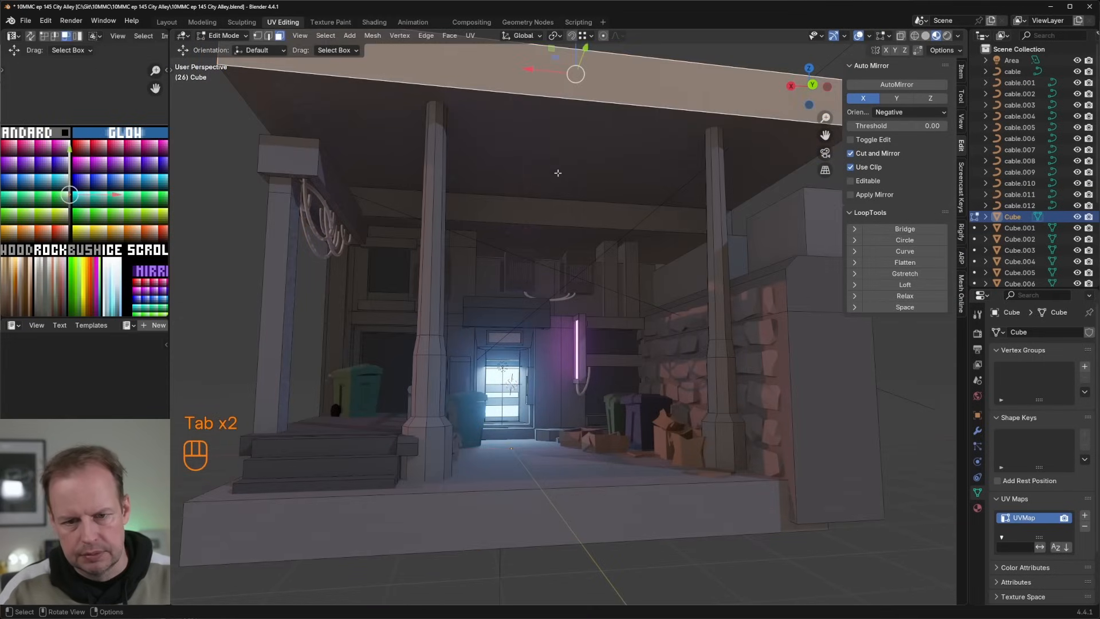
{"action": "scroll", "coordinate": [546, 209], "scroll_direction": "down", "scroll_amount": 4}
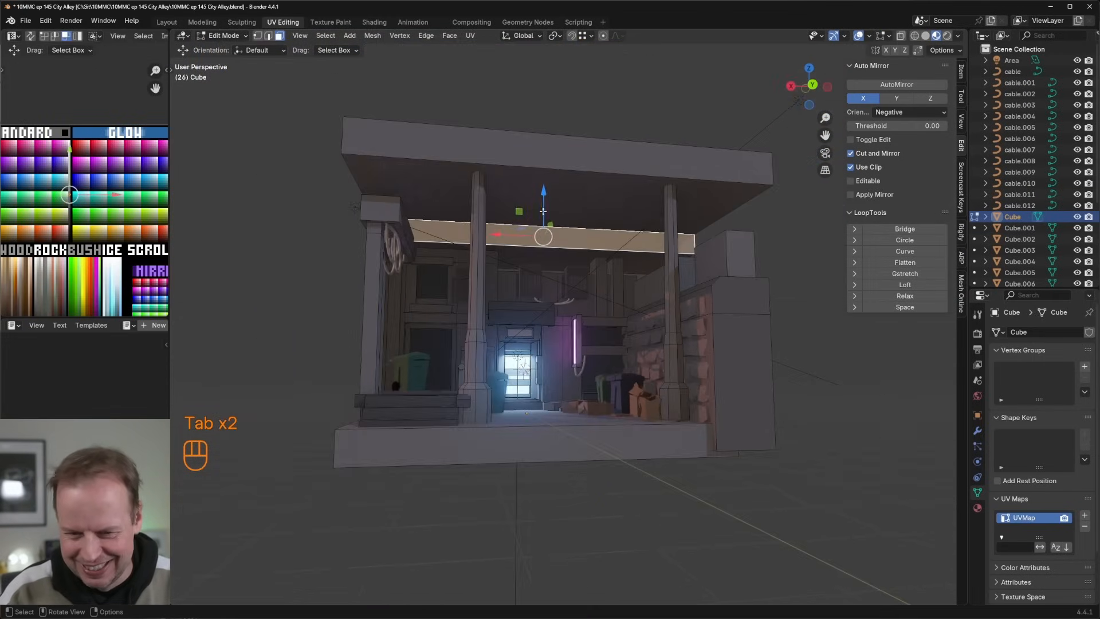
{"action": "scroll", "coordinate": [547, 218], "scroll_direction": "up", "scroll_amount": 6}
{"action": "mouse_move", "coordinate": [547, 220]}
{"action": "middle_mouse_down"}
{"action": "mouse_move", "coordinate": [579, 198]}
{"action": "mouse_move", "coordinate": [560, 207]}
{"action": "middle_mouse_up"}
{"action": "left_click", "coordinate": [578, 178]}
{"action": "scroll", "coordinate": [578, 178], "scroll_direction": "down", "scroll_amount": 4}
{"action": "scroll", "coordinate": [560, 207], "scroll_direction": "up", "scroll_amount": 4}
{"action": "scroll", "coordinate": [559, 207], "scroll_direction": "up", "scroll_amount": 3}
{"action": "scroll", "coordinate": [618, 282], "scroll_direction": "down", "scroll_amount": 2}
{"action": "key", "text": "Tab"}
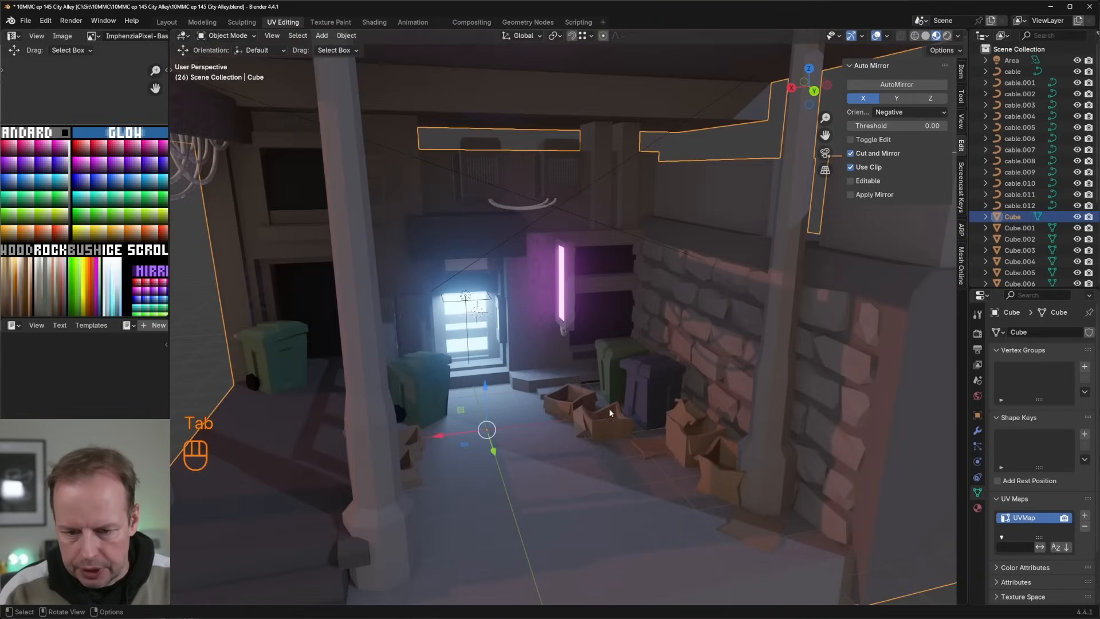
{"action": "middle_click_drag", "start_coordinate": [645, 356], "coordinate": [582, 297], "text": "shift"}
{"action": "middle_click_drag", "start_coordinate": [582, 297], "coordinate": [559, 411]}
Step: Duplicate the alley's ground face in place and scale the copy uniformly to 0.135
{"action": "key", "text": "Tab"}
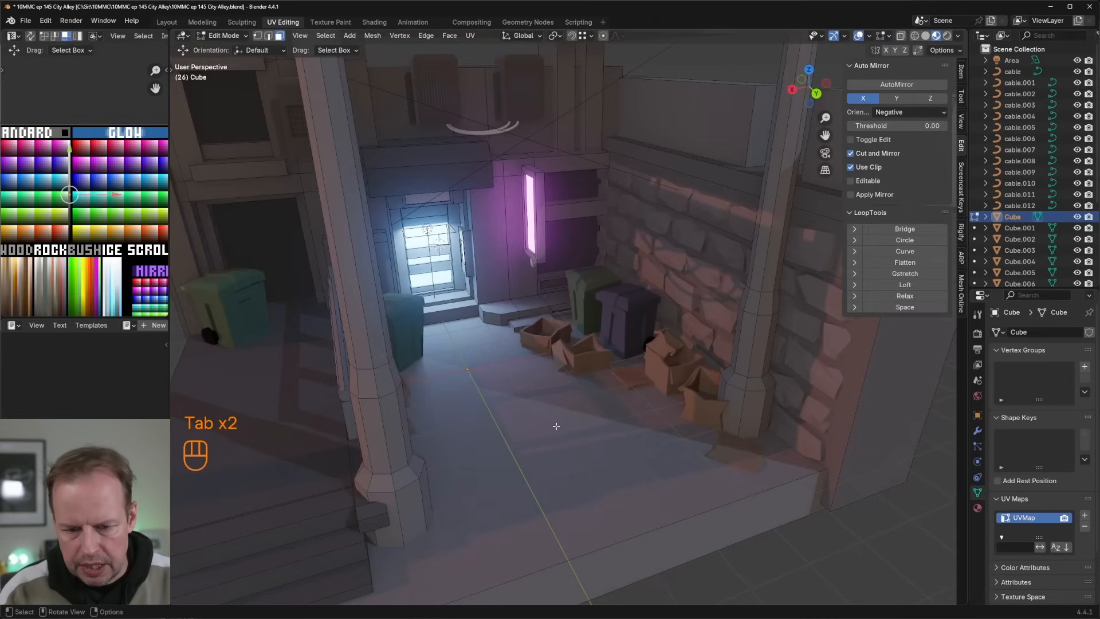
{"action": "left_click", "coordinate": [559, 436]}
{"action": "key", "text": "shift+d"}
{"action": "right_click", "coordinate": [603, 439]}
{"action": "key", "text": "s"}
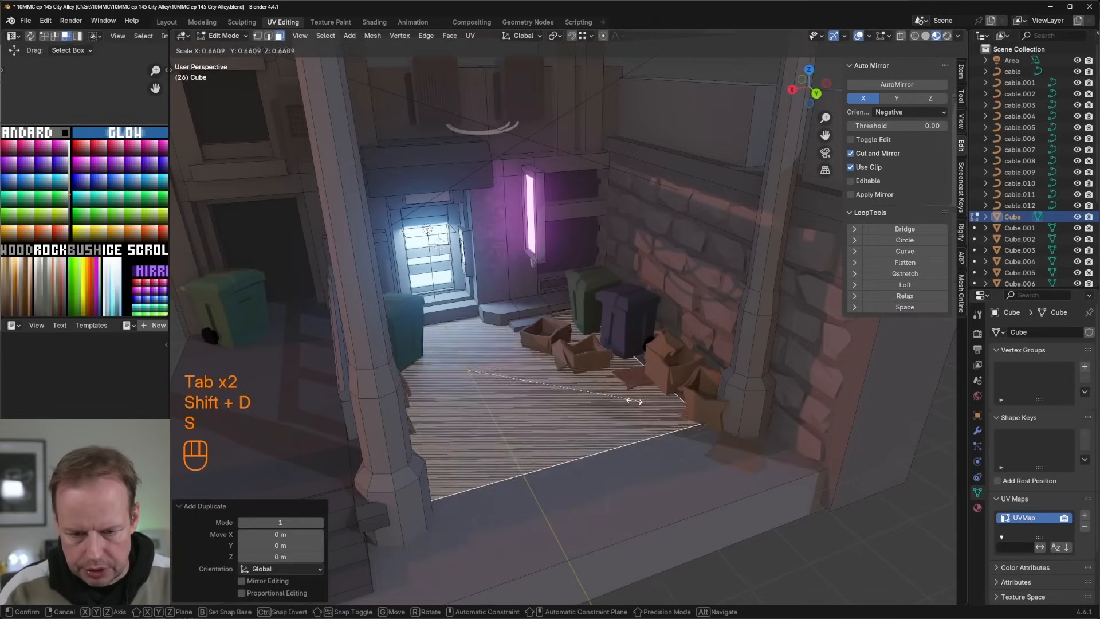
{"action": "left_click", "coordinate": [490, 364]}
Step: Shrink the duplicated ground face further along X and Y, including factors of 0.830 on X and 0.514 on Y, into a small paper-sized rectangle
{"action": "key", "text": "s"}
{"action": "key", "text": "x"}
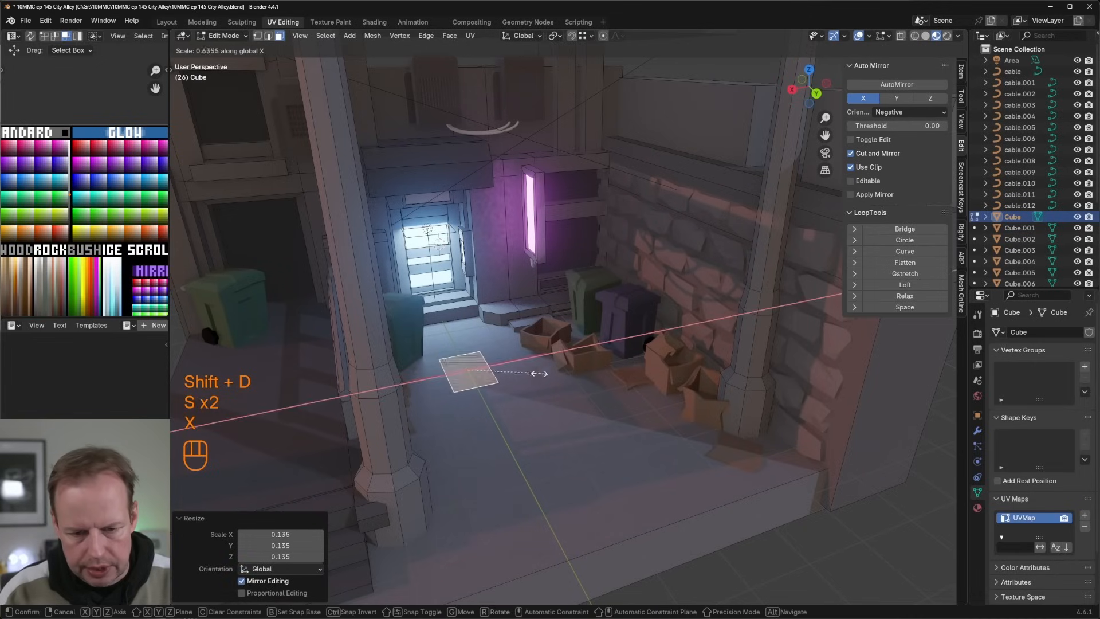
{"action": "left_click", "coordinate": [508, 373]}
{"action": "key", "text": "s"}
{"action": "key", "text": "x"}
{"action": "left_click", "coordinate": [509, 372]}
{"action": "key", "text": "s"}
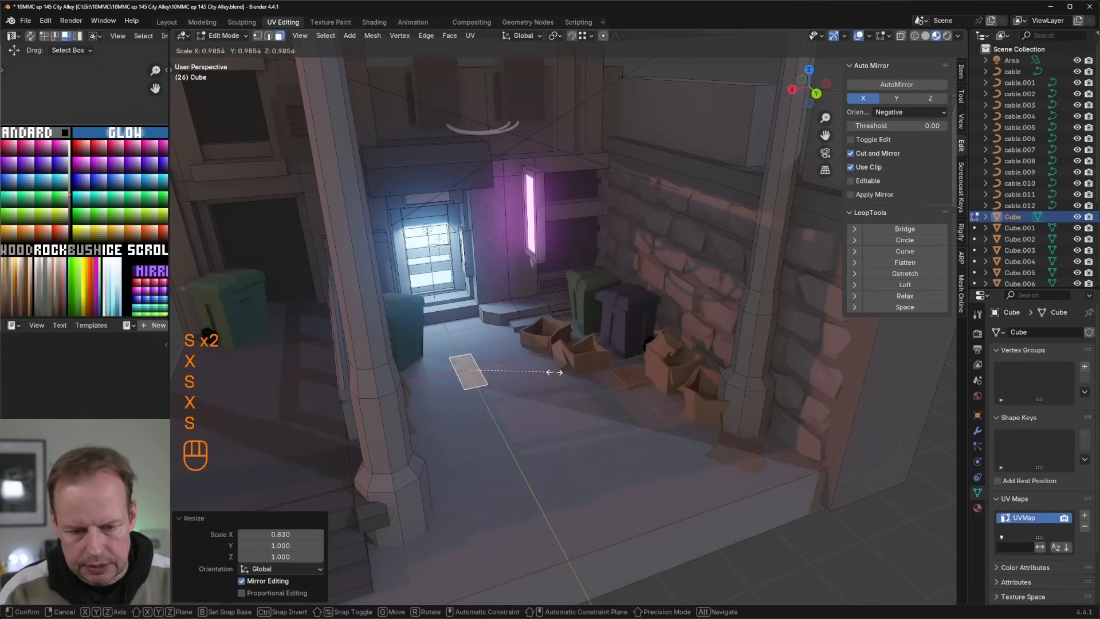
{"action": "key", "text": "y"}
{"action": "left_click", "coordinate": [527, 369]}
{"action": "key", "text": "s"}
{"action": "key", "text": "x"}
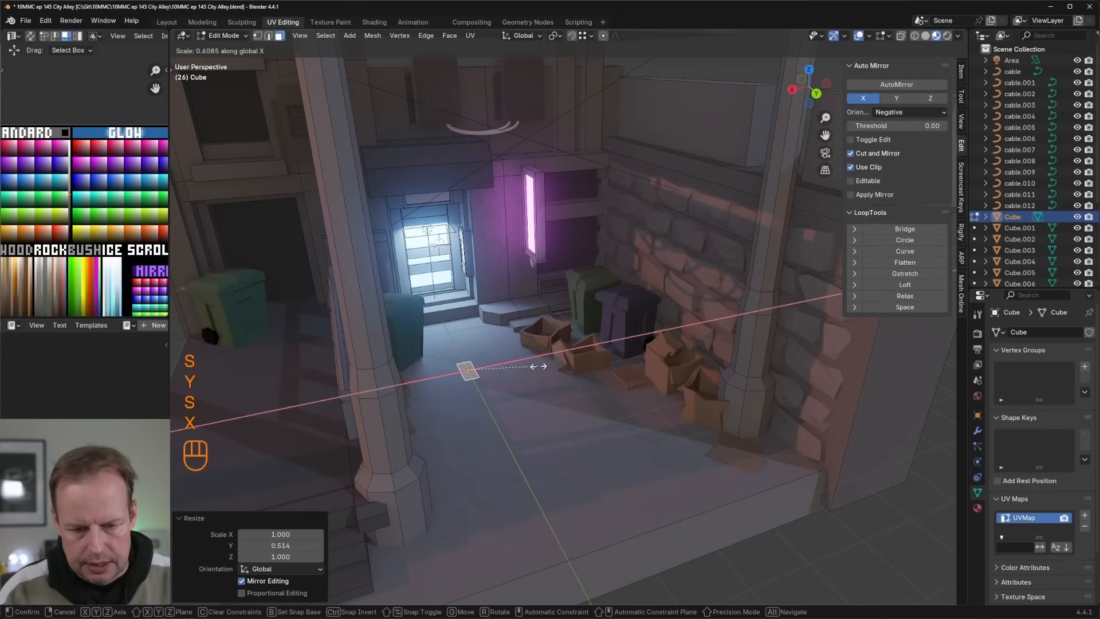
{"action": "left_click", "coordinate": [539, 368]}
Step: Extrude the small rectangle by about 0.07 m and move the whole slab's UVs onto a white palette swatch
{"action": "key", "text": "e"}
{"action": "left_click", "coordinate": [494, 363]}
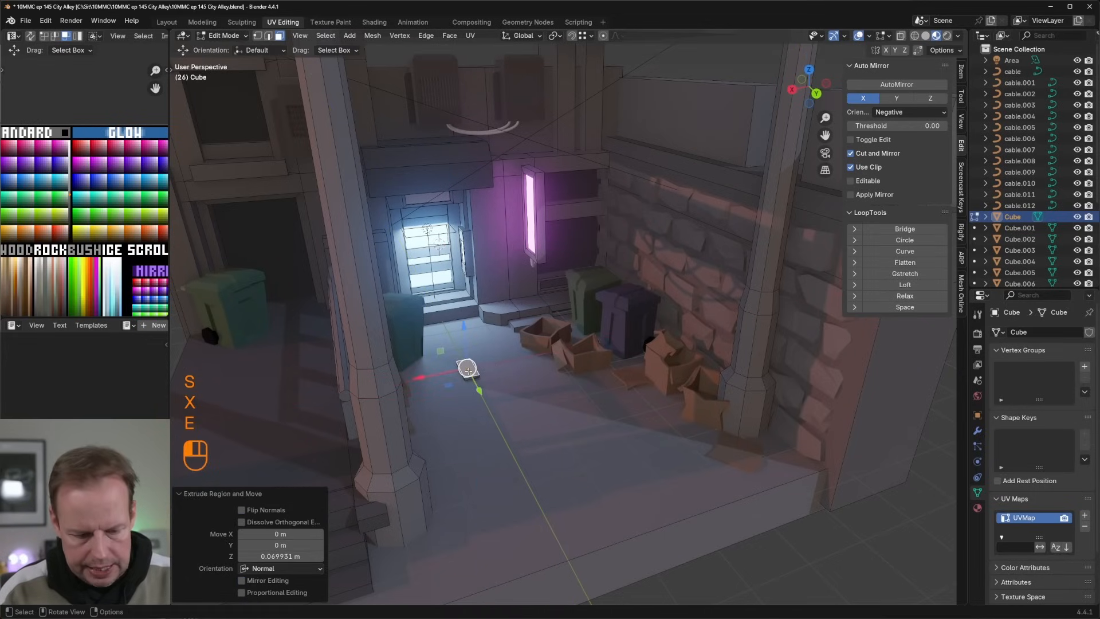
{"action": "key", "text": "l"}
{"action": "key", "text": "a"}
{"action": "key", "text": "g"}
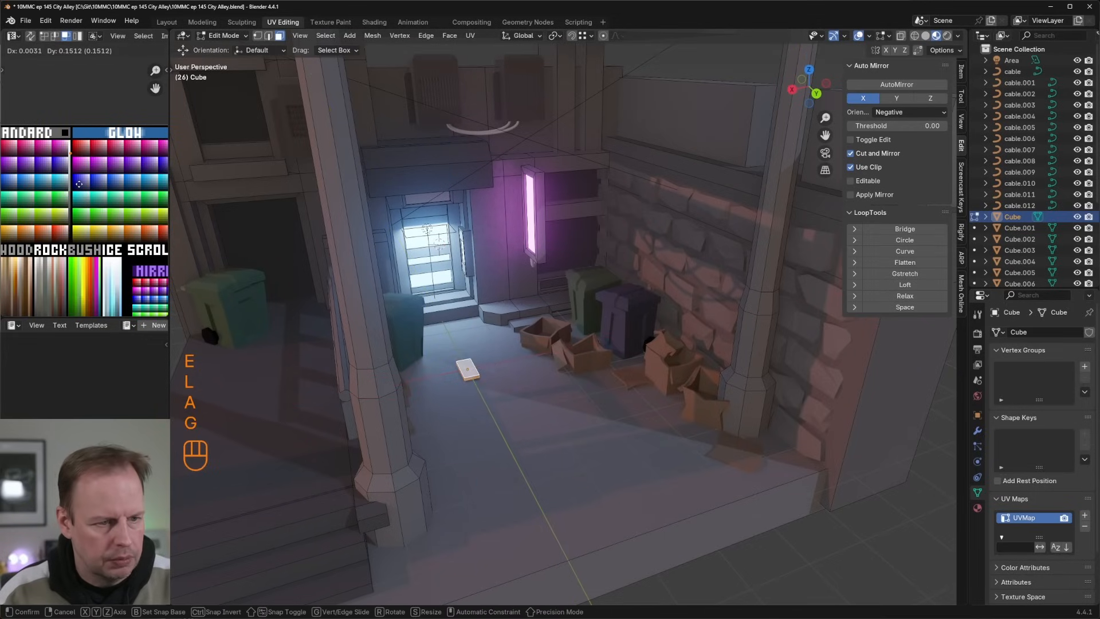
{"action": "left_click", "coordinate": [79, 183]}
{"action": "scroll", "coordinate": [471, 353], "scroll_direction": "up", "scroll_amount": 2}
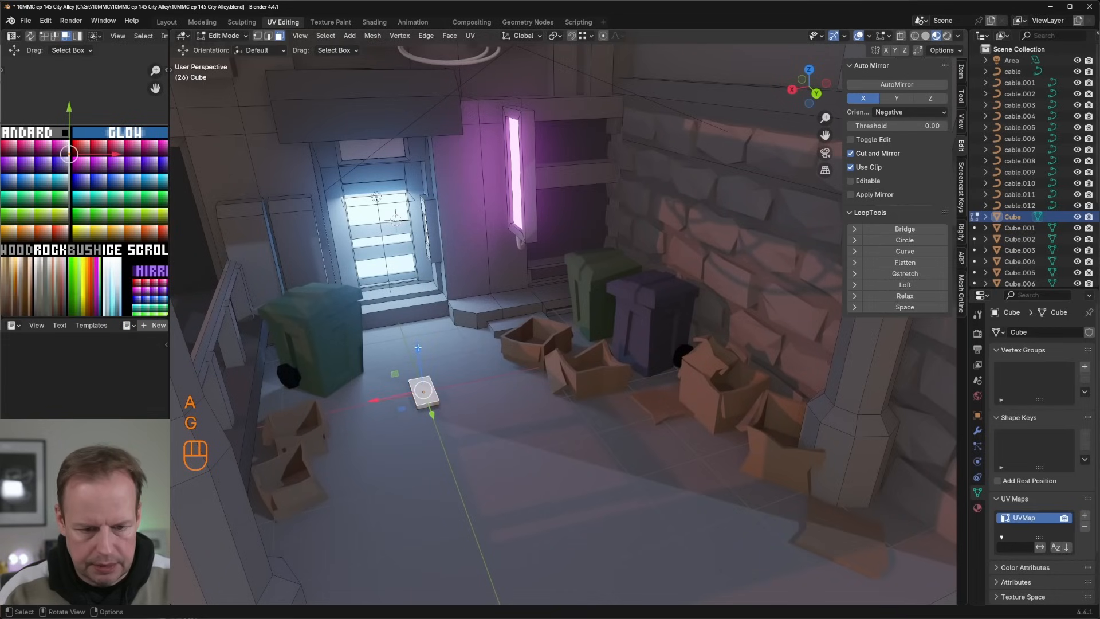
Step: Lower the white slab slightly towards the ground and rescale the whole slab along Y
{"action": "left_click_drag", "start_coordinate": [418, 348], "coordinate": [419, 350]}
{"action": "left_click", "coordinate": [426, 394]}
{"action": "key", "text": "l"}
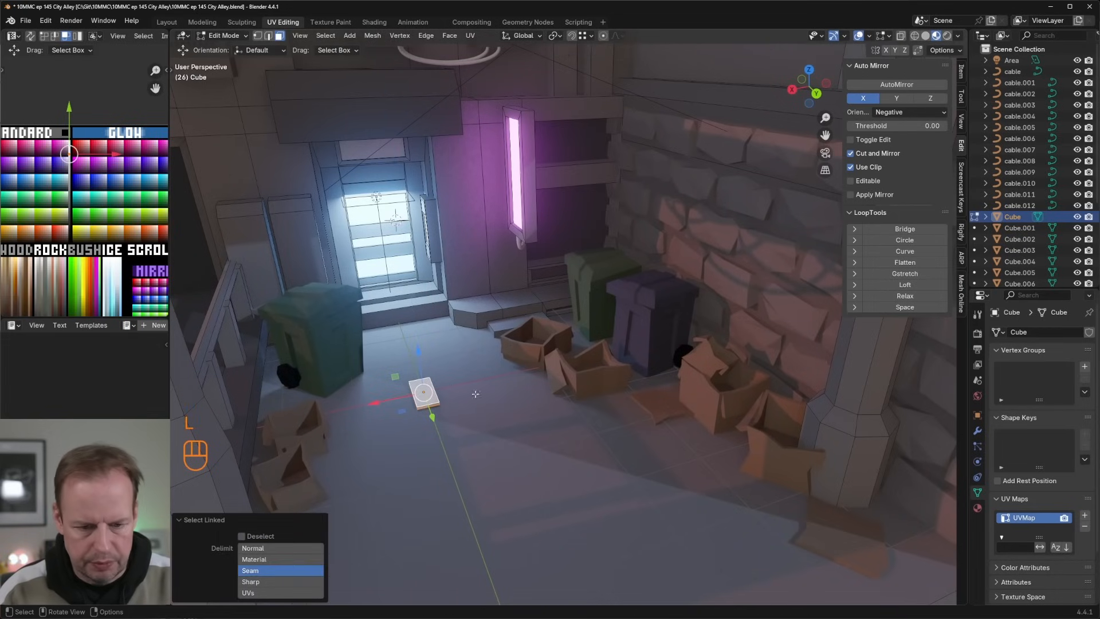
{"action": "key", "text": "s"}
{"action": "key", "text": "y"}
{"action": "left_click", "coordinate": [486, 390]}
Step: Separate the white slab from the alley mesh and open the new piece for editing
{"action": "middle_click_drag", "start_coordinate": [483, 390], "coordinate": [484, 355], "text": "shift"}
{"action": "key", "text": "p"}
{"action": "left_click", "coordinate": [517, 340]}
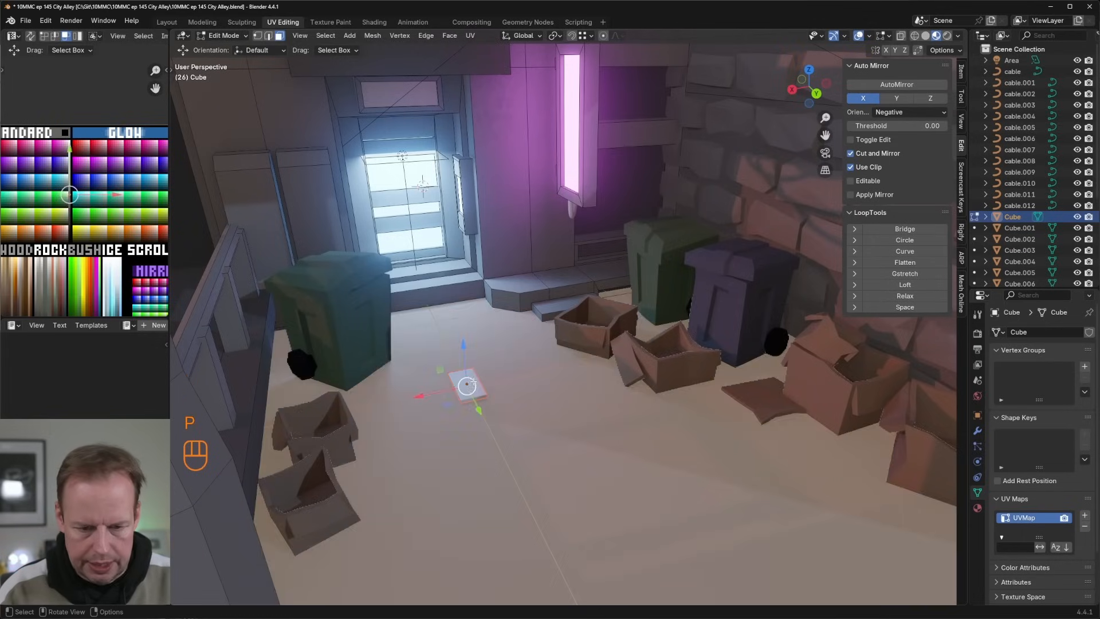
{"action": "key", "text": "Tab"}
{"action": "left_click", "coordinate": [467, 389]}
{"action": "key", "text": "Tab"}
Step: Divide the slab into a grid with loop cuts in both directions, using three cuts for the first set
{"action": "key", "text": "ctrl+r"}
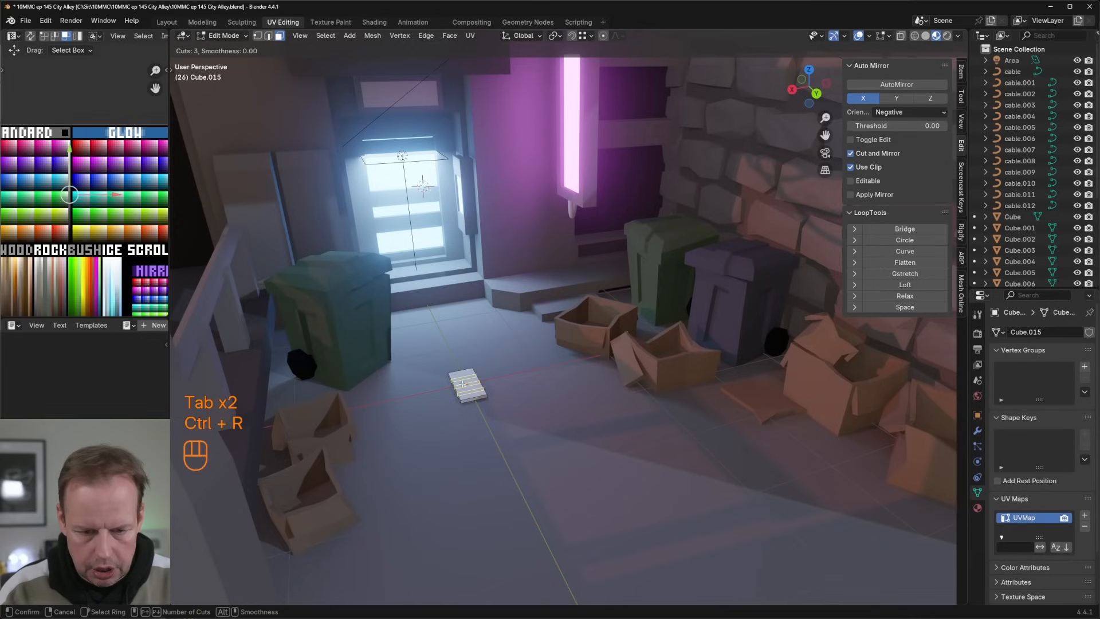
{"action": "left_click", "coordinate": [463, 383]}
{"action": "key", "text": "ctrl+r"}
{"action": "left_click", "coordinate": [467, 386]}
{"action": "key", "text": "1"}
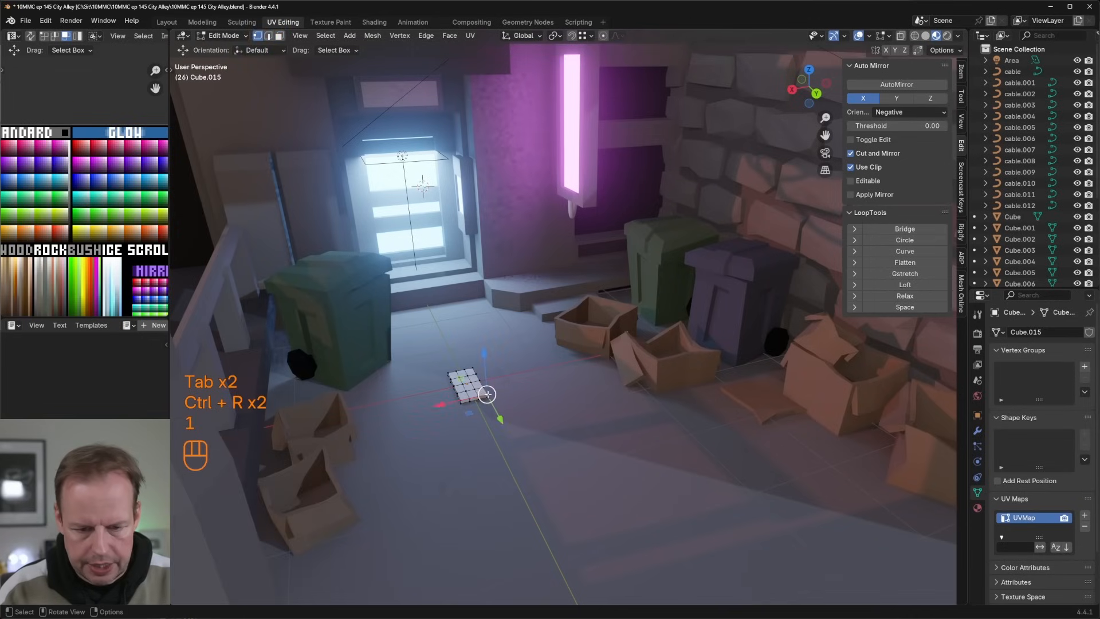
Step: Bend the slab into crumpled paper by moving several vertices with smooth proportional editing at a size of about 0.319
{"action": "key", "text": "g"}
{"action": "key", "text": "Escape"}
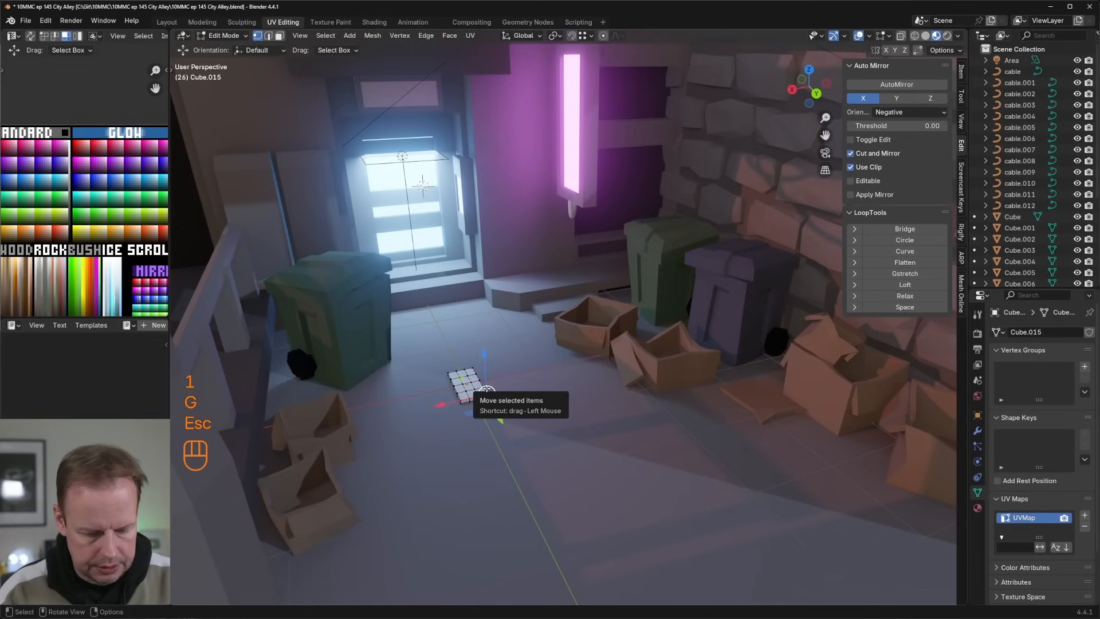
{"action": "key", "text": "o"}
{"action": "key", "text": "g"}
{"action": "scroll", "coordinate": [490, 388], "scroll_direction": "up", "scroll_amount": 4}
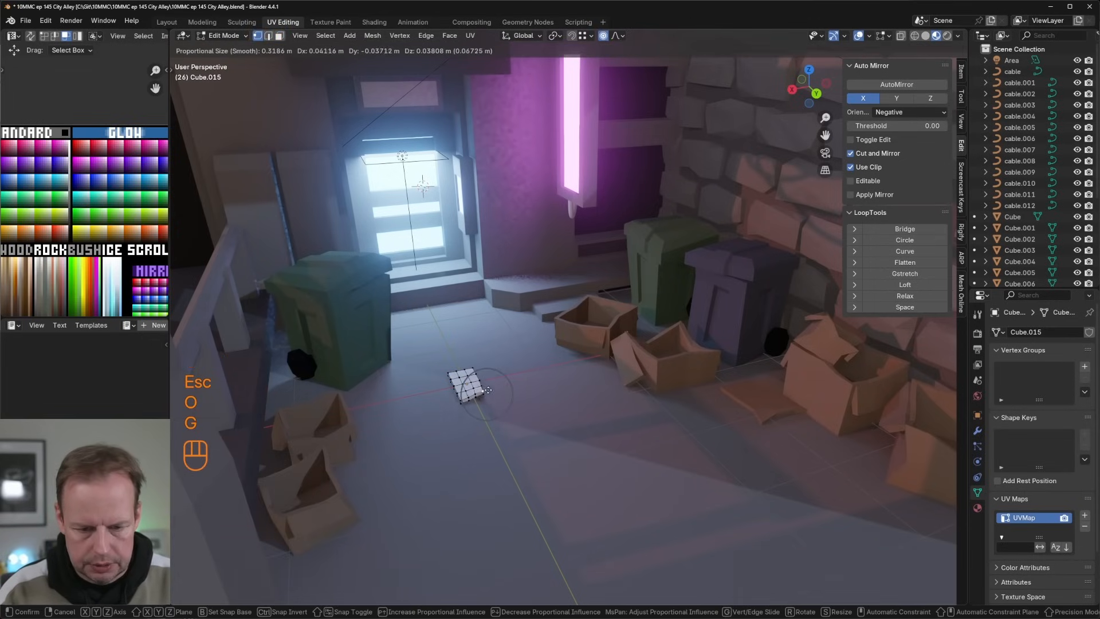
{"action": "left_click", "coordinate": [488, 388]}
{"action": "key", "text": "g"}
{"action": "left_click", "coordinate": [467, 381]}
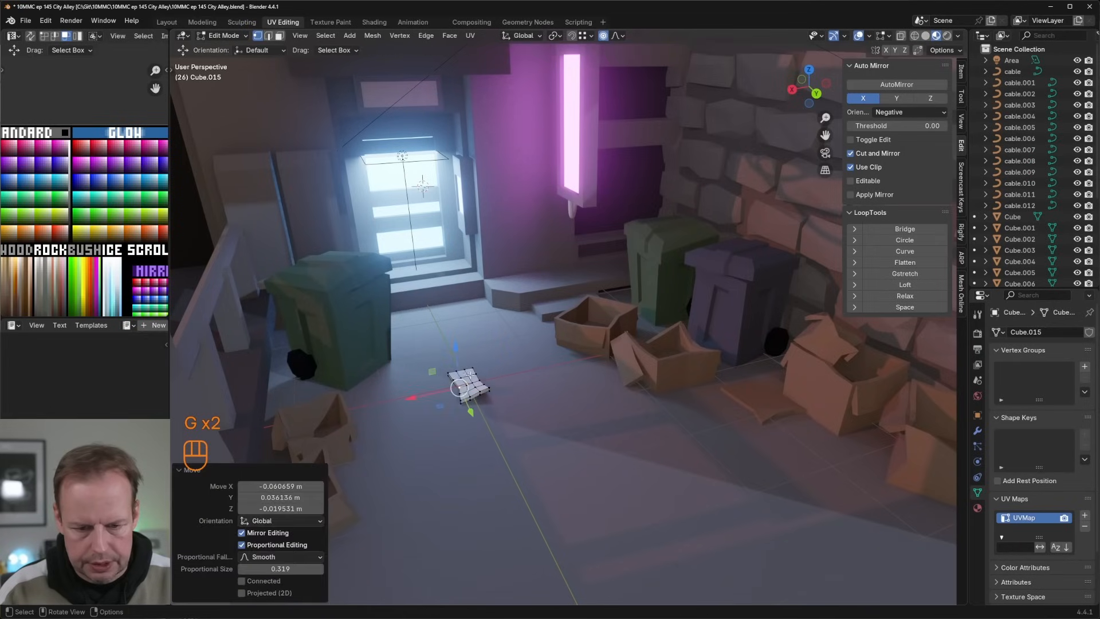
{"action": "key", "text": "g"}
{"action": "left_click", "coordinate": [470, 379]}
{"action": "key", "text": "g"}
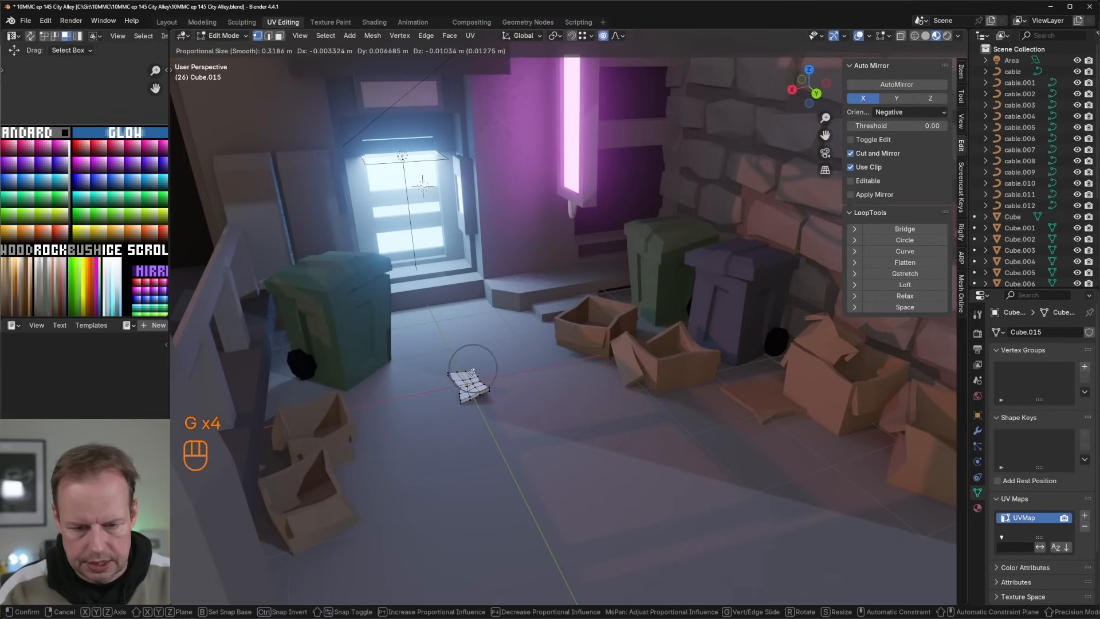
{"action": "left_click", "coordinate": [472, 372]}
Step: Separate the linked paper mesh into its own object and set its origin to the centre of mass (surface)
{"action": "key", "text": "Tab"}
{"action": "key", "text": "Tab"}
{"action": "key", "text": "l"}
{"action": "key", "text": "p"}
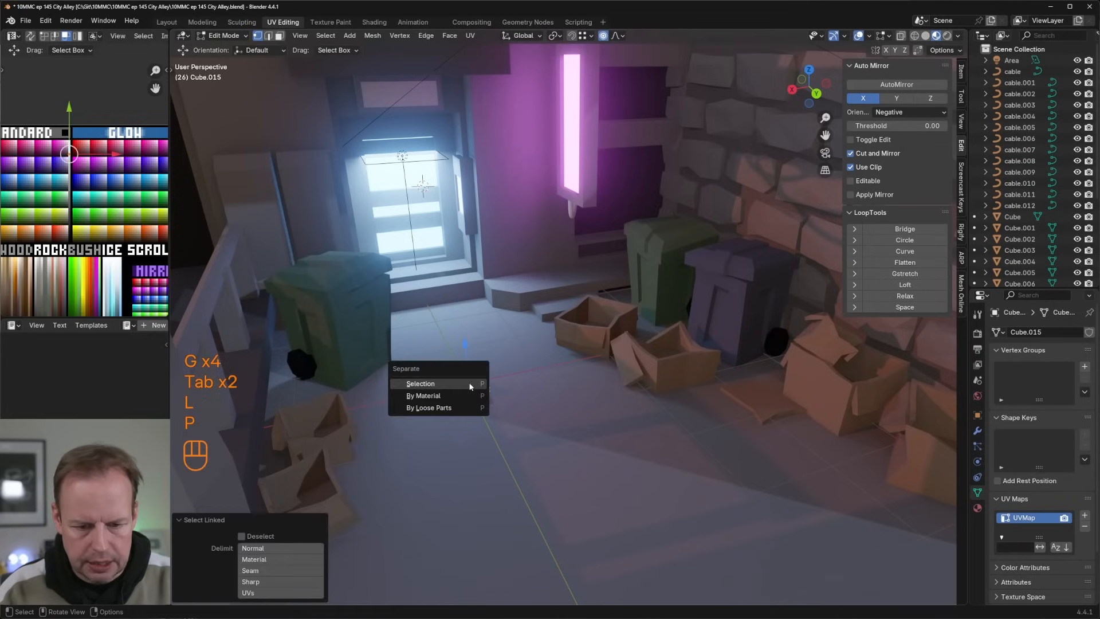
{"action": "left_click", "coordinate": [453, 380]}
{"action": "scroll", "coordinate": [502, 360], "scroll_direction": "down", "scroll_amount": 3}
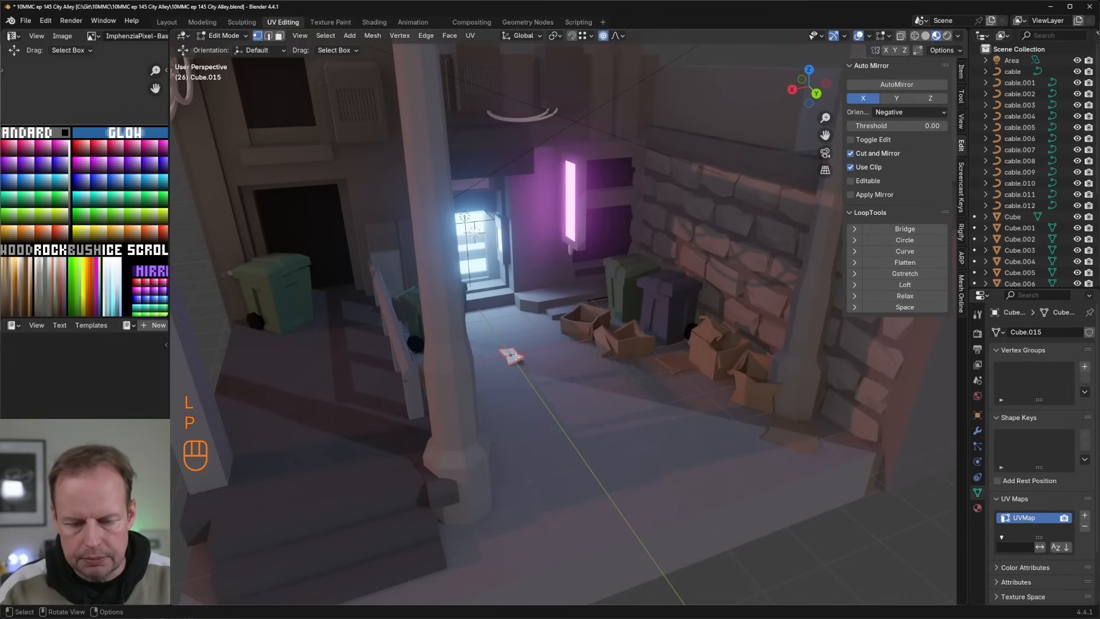
{"action": "key", "text": "Tab"}
{"action": "right_click", "coordinate": [511, 356]}
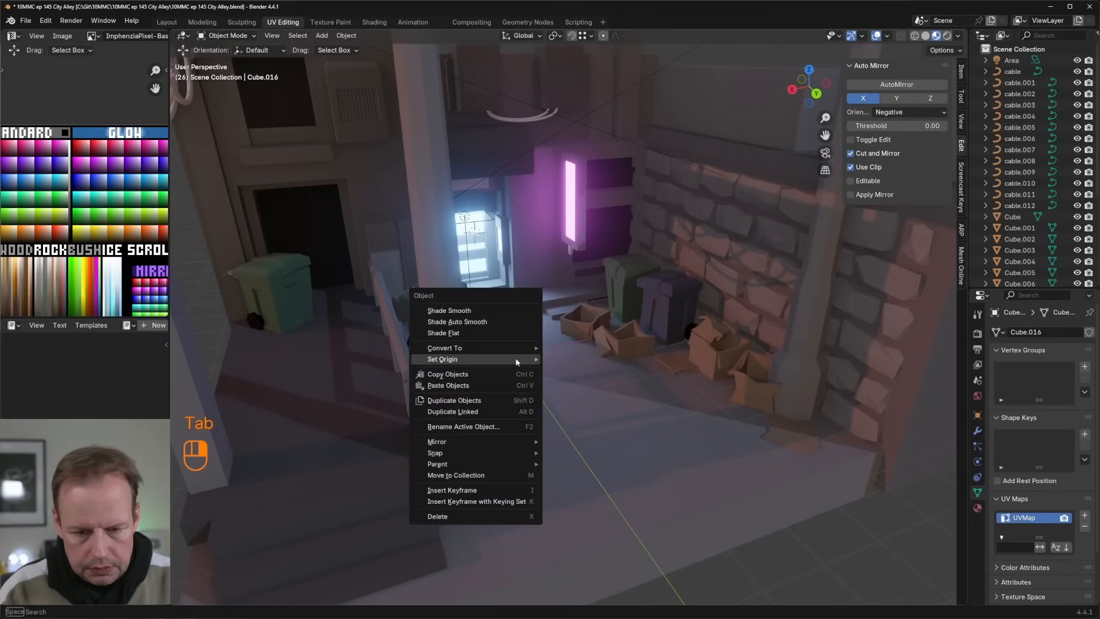
{"action": "mouse_move", "coordinate": [484, 360]}
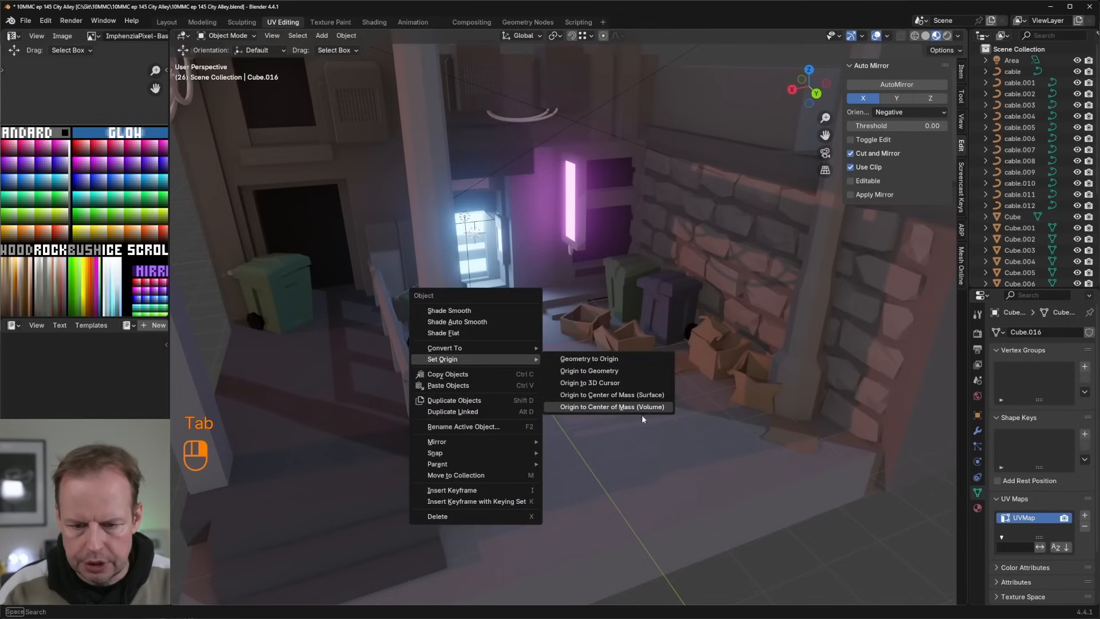
{"action": "left_click", "coordinate": [630, 402]}
{"action": "middle_click_drag", "start_coordinate": [638, 391], "coordinate": [538, 367]}
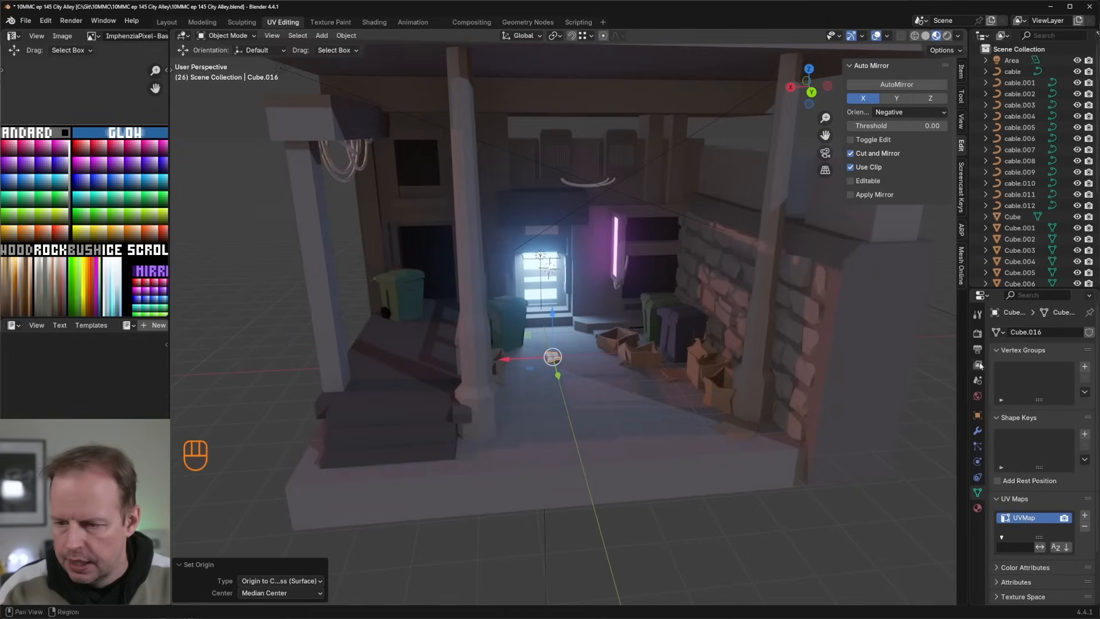
Step: Add a Collision modifier to the crumpled paper and open its physics settings
{"action": "left_click", "coordinate": [978, 431]}
{"action": "left_click", "coordinate": [1028, 333]}
{"action": "mouse_move", "coordinate": [995, 369]}
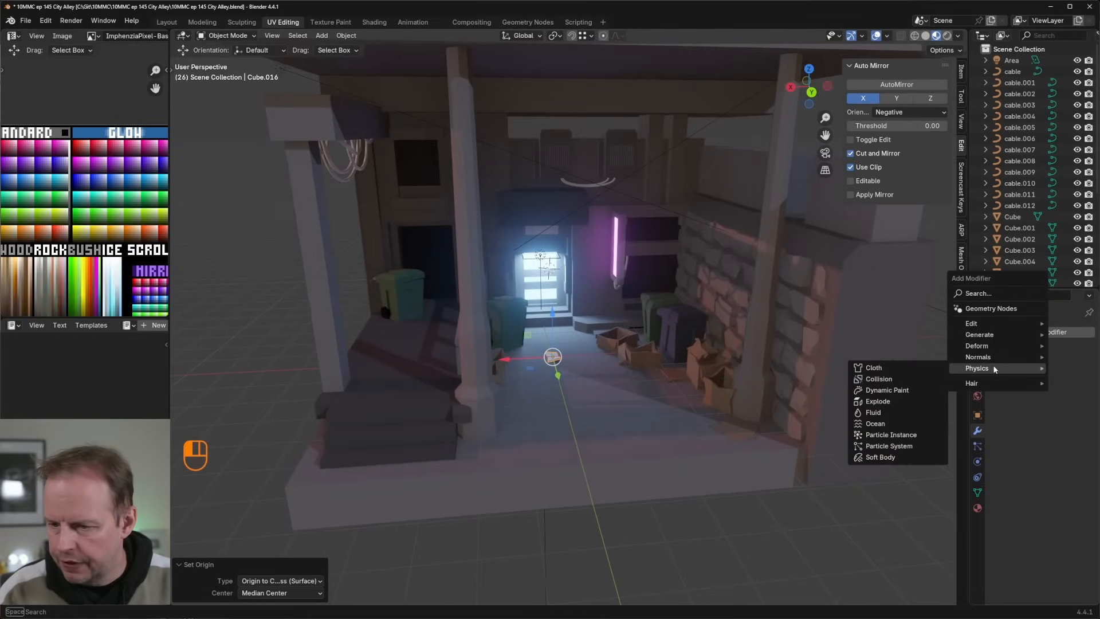
{"action": "left_click", "coordinate": [877, 379]}
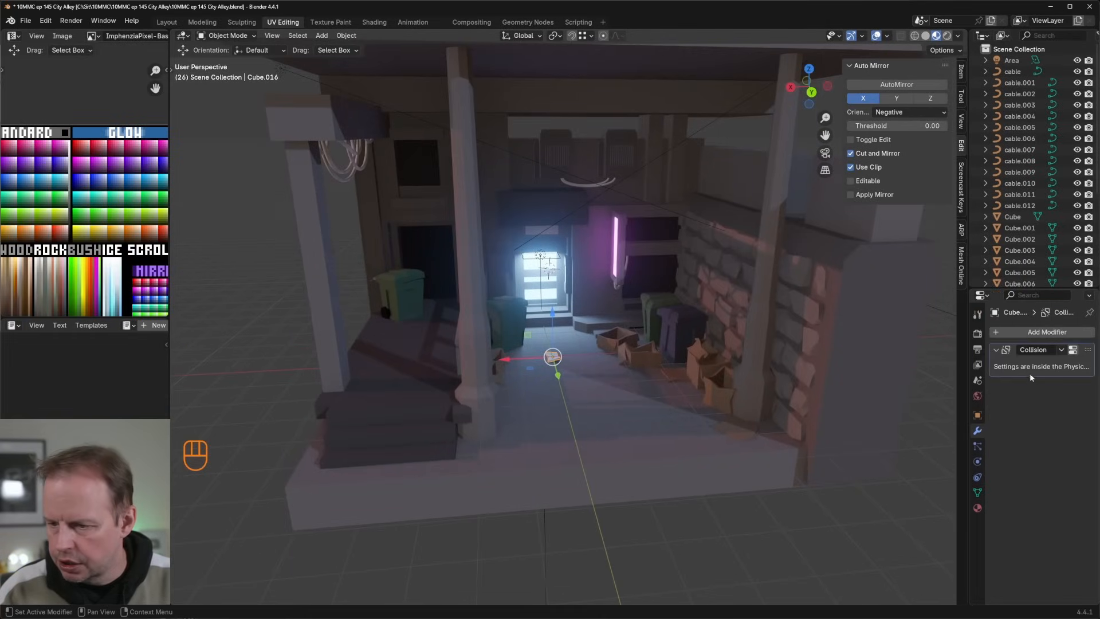
{"action": "left_click", "coordinate": [977, 478]}
{"action": "left_click", "coordinate": [977, 461]}
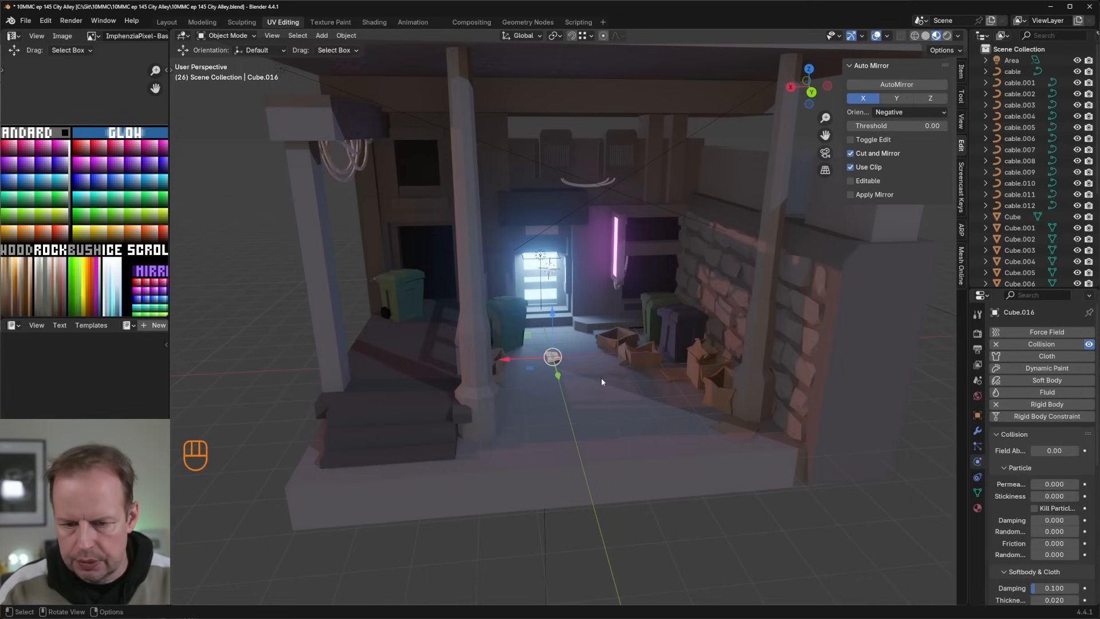
Step: Enable Collision and Rigid Body physics on the main alley mesh
{"action": "left_click", "coordinate": [601, 385]}
{"action": "key", "text": "g"}
{"action": "right_click", "coordinate": [633, 343]}
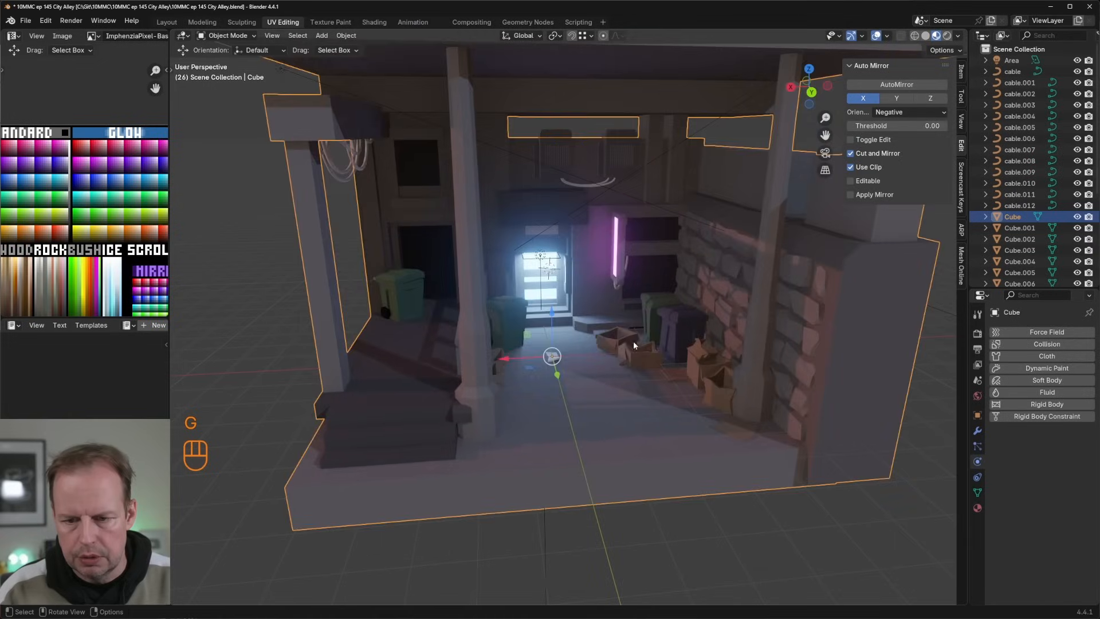
{"action": "key", "text": "g"}
{"action": "right_click", "coordinate": [621, 338]}
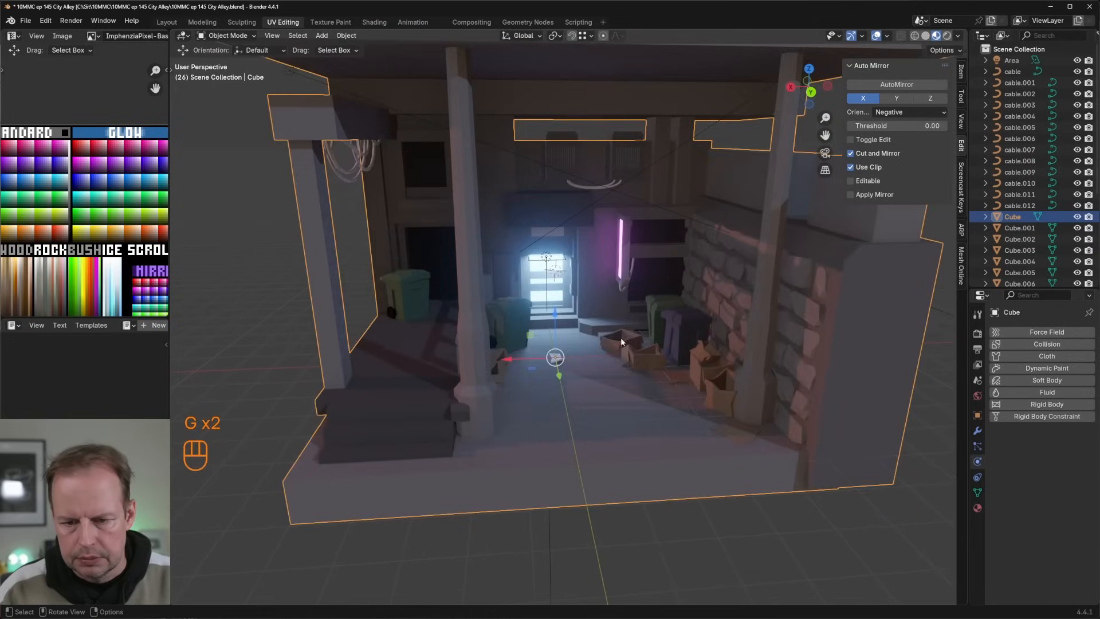
{"action": "left_click", "coordinate": [1046, 343]}
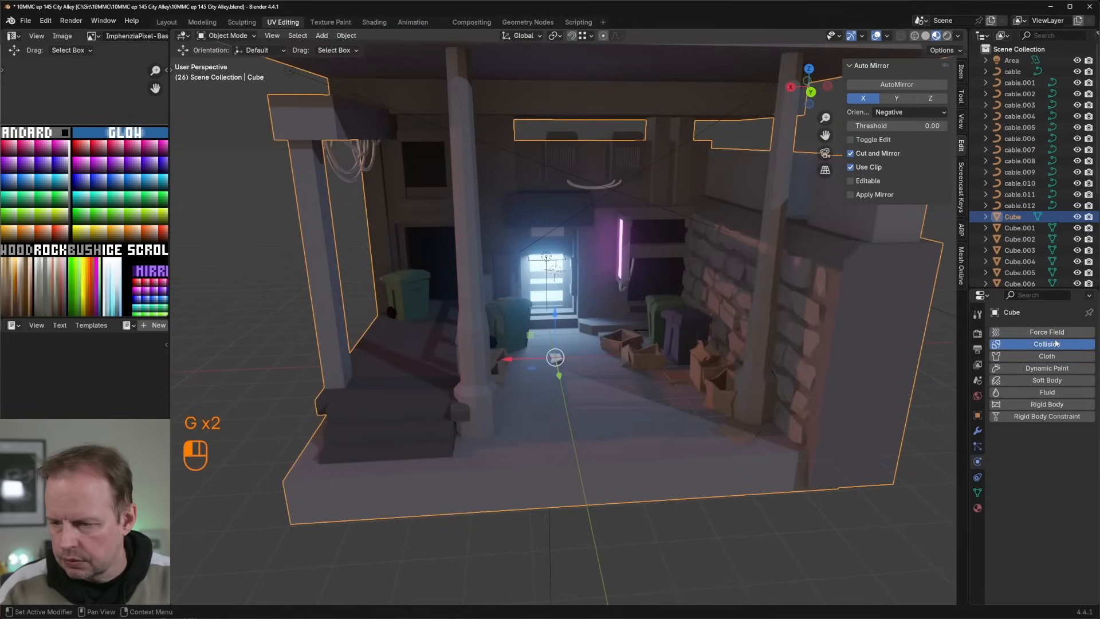
{"action": "left_click", "coordinate": [1056, 404]}
Step: Set the alley mesh's rigid body type to Passive and its collision shape to Mesh
{"action": "scroll", "coordinate": [1063, 444], "scroll_direction": "down", "scroll_amount": 4}
{"action": "scroll", "coordinate": [1062, 444], "scroll_direction": "down", "scroll_amount": 5}
{"action": "left_click", "coordinate": [1058, 528]}
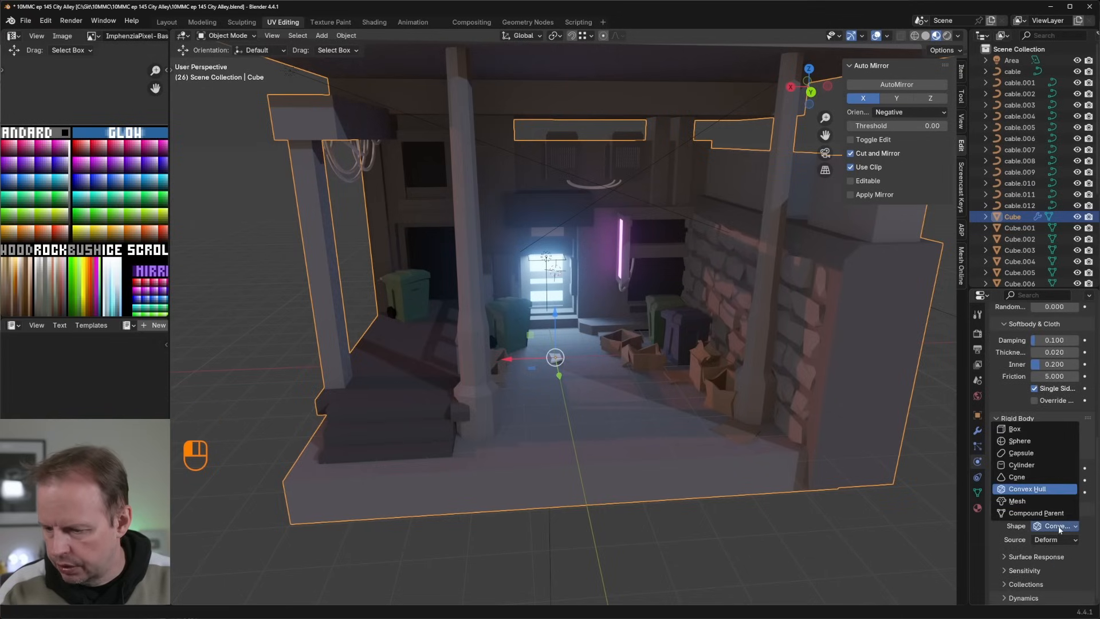
{"action": "left_click", "coordinate": [1060, 531]}
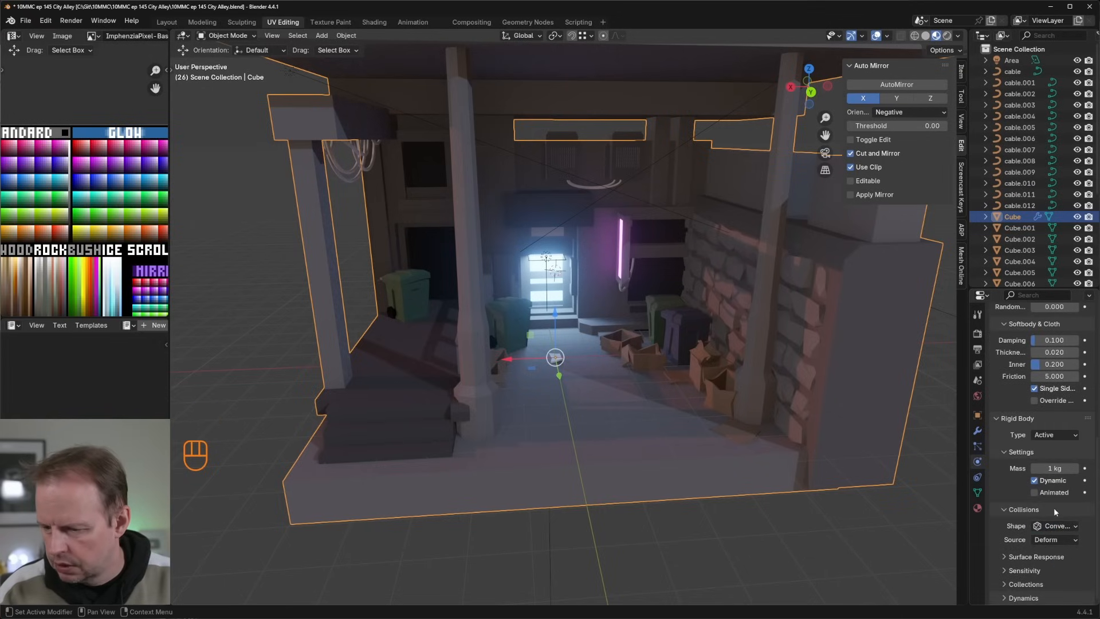
{"action": "left_click", "coordinate": [1052, 460]}
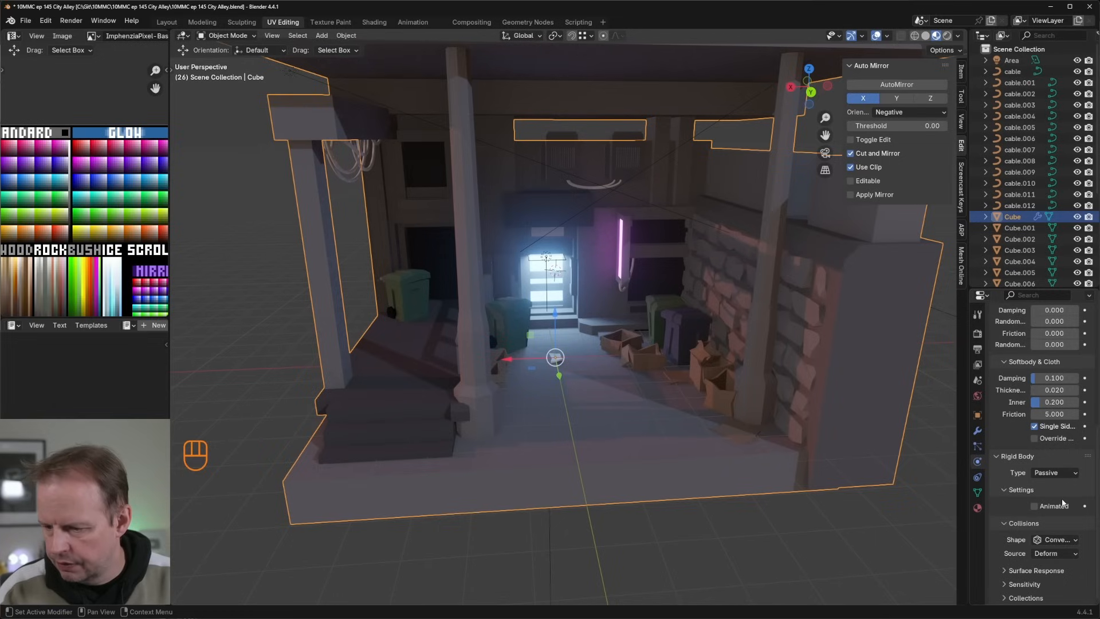
{"action": "left_click", "coordinate": [1057, 542]}
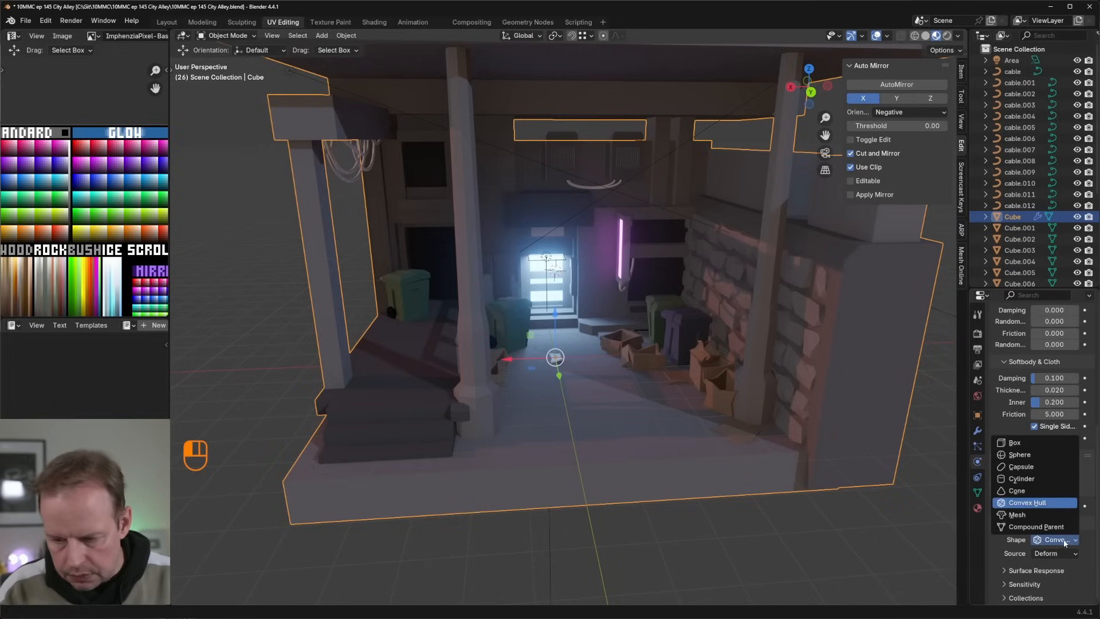
{"action": "left_click", "coordinate": [1026, 513]}
Step: Give the crumpled paper an active rigid body and raise it vertically above the alley ground
{"action": "left_click", "coordinate": [554, 360]}
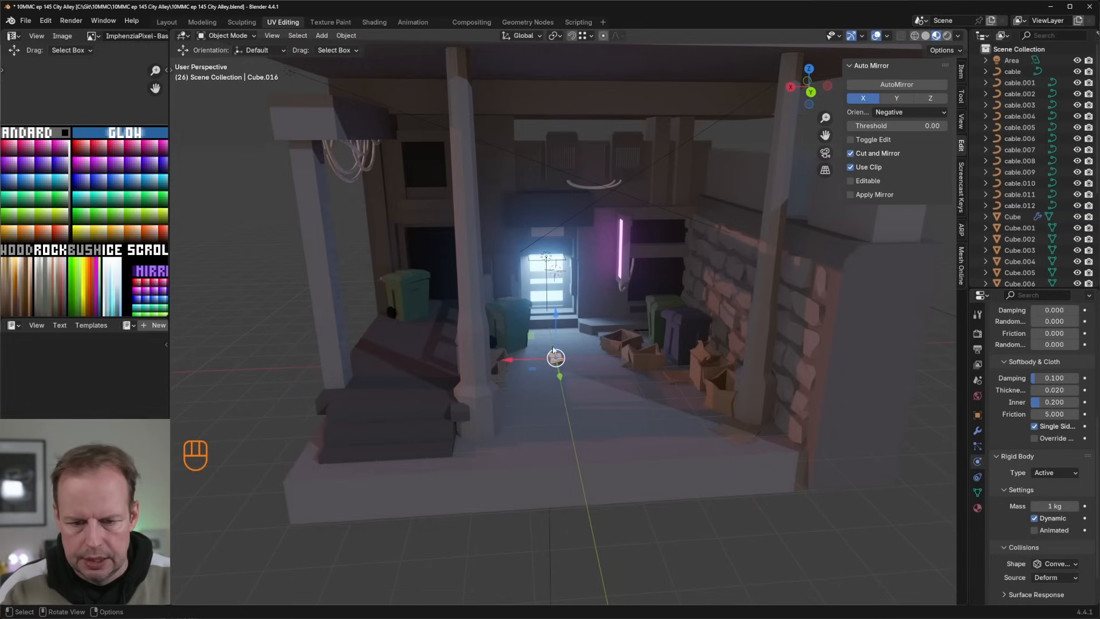
{"action": "left_click_drag", "start_coordinate": [554, 315], "coordinate": [547, 227]}
Step: Set the animation's end frame to 500 in the Animation workspace and return to the UV Editing workspace
{"action": "left_click", "coordinate": [412, 22]}
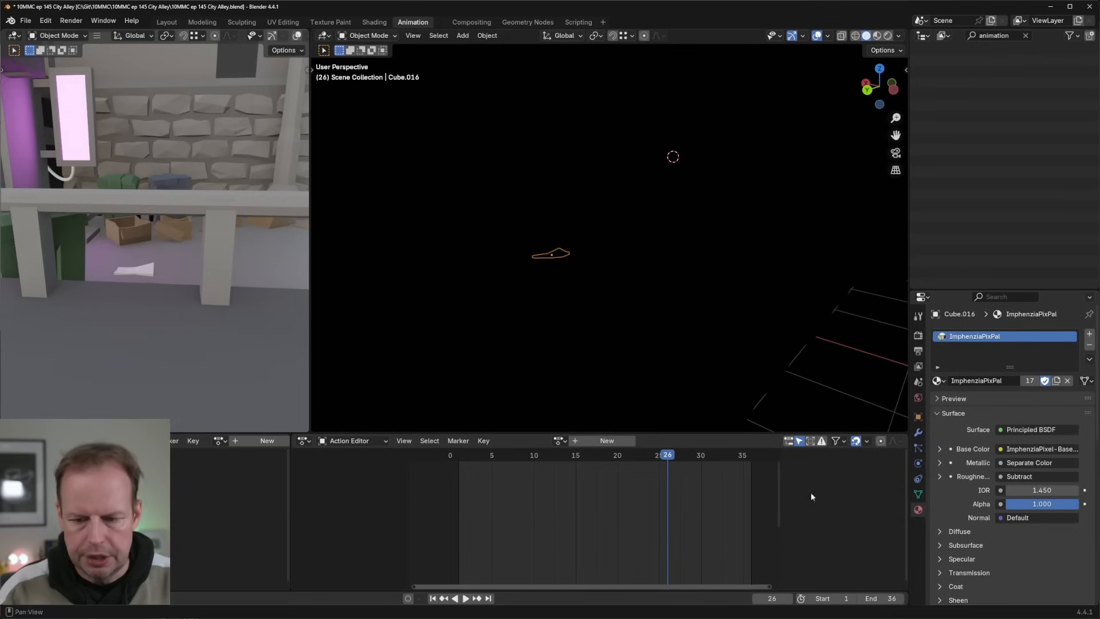
{"action": "left_click", "coordinate": [903, 595]}
{"action": "type", "text": "500"}
{"action": "key", "text": "Return"}
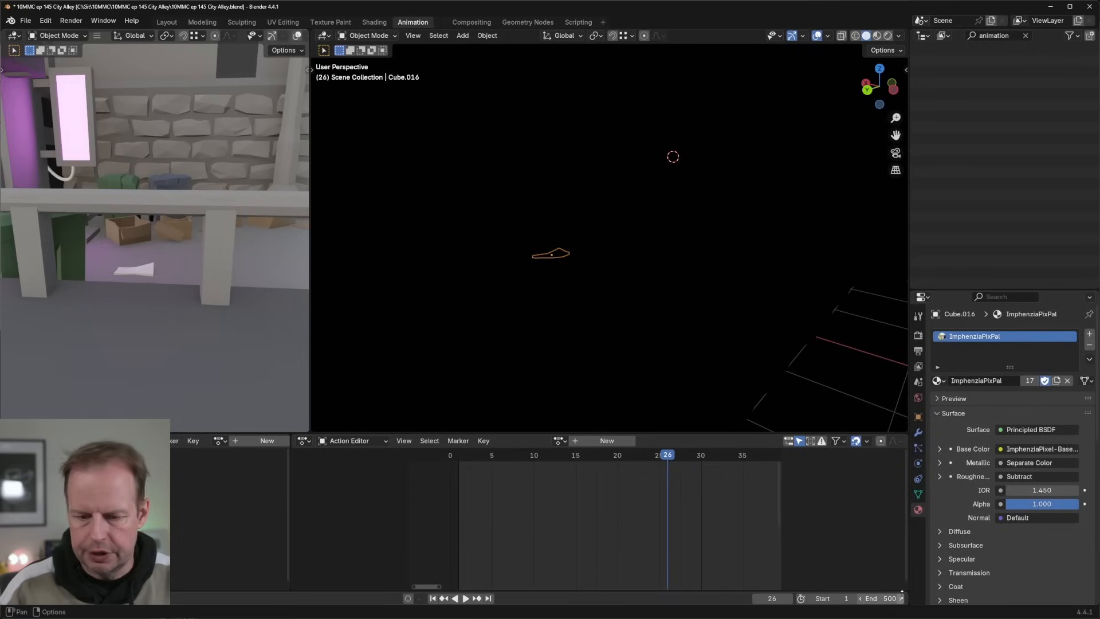
{"action": "left_click", "coordinate": [284, 22]}
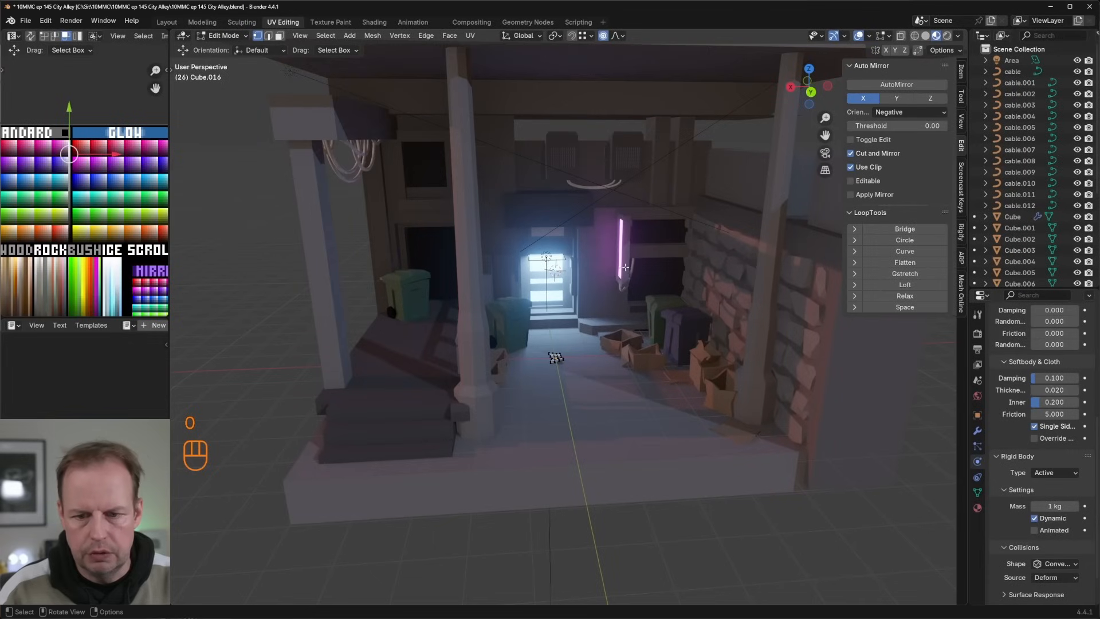
Step: Play the rigid body simulation from the first frame to check how the paper falls, and return to Object Mode
{"action": "key", "text": "shift+Left"}
{"action": "key", "text": "space"}
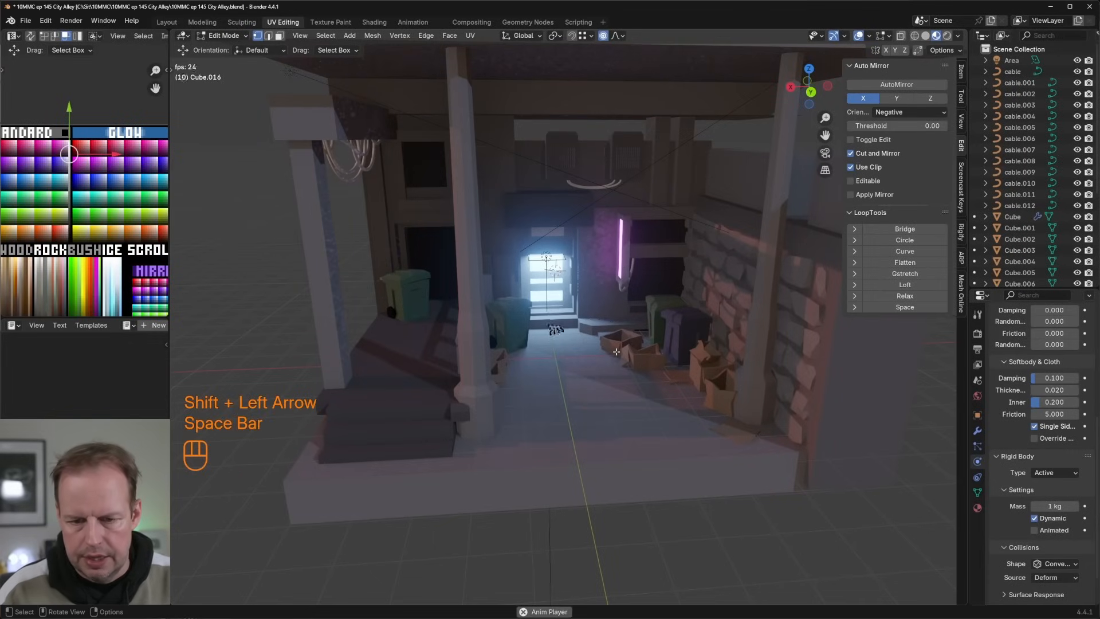
{"action": "key", "text": "space"}
{"action": "key", "text": "Tab"}
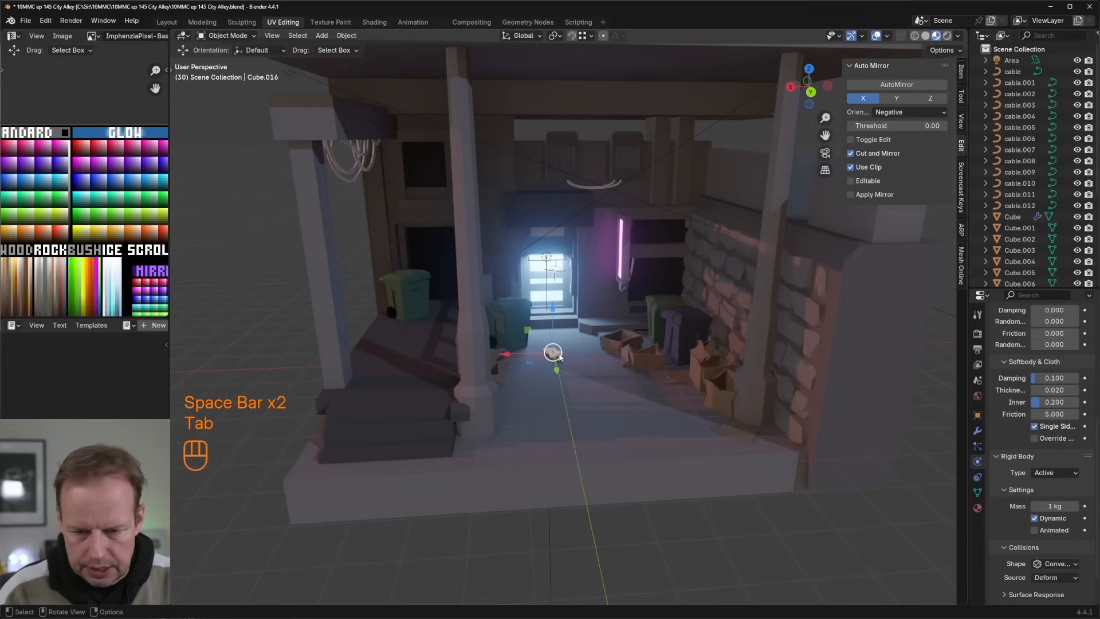
Step: Change the crumpled paper's rigid body collision shape to Mesh and play the simulation from the first frame
{"action": "middle_click_drag", "start_coordinate": [559, 354], "coordinate": [605, 478]}
{"action": "scroll", "coordinate": [567, 319], "scroll_direction": "up", "scroll_amount": 4}
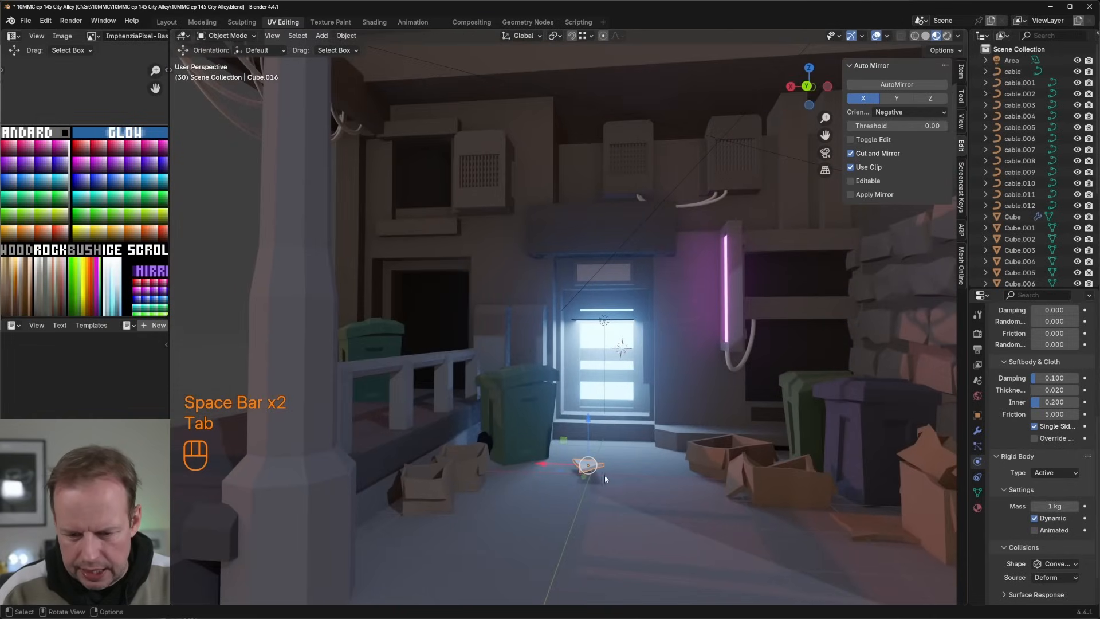
{"action": "scroll", "coordinate": [1034, 509], "scroll_direction": "down", "scroll_amount": 2}
{"action": "left_click", "coordinate": [1049, 526]}
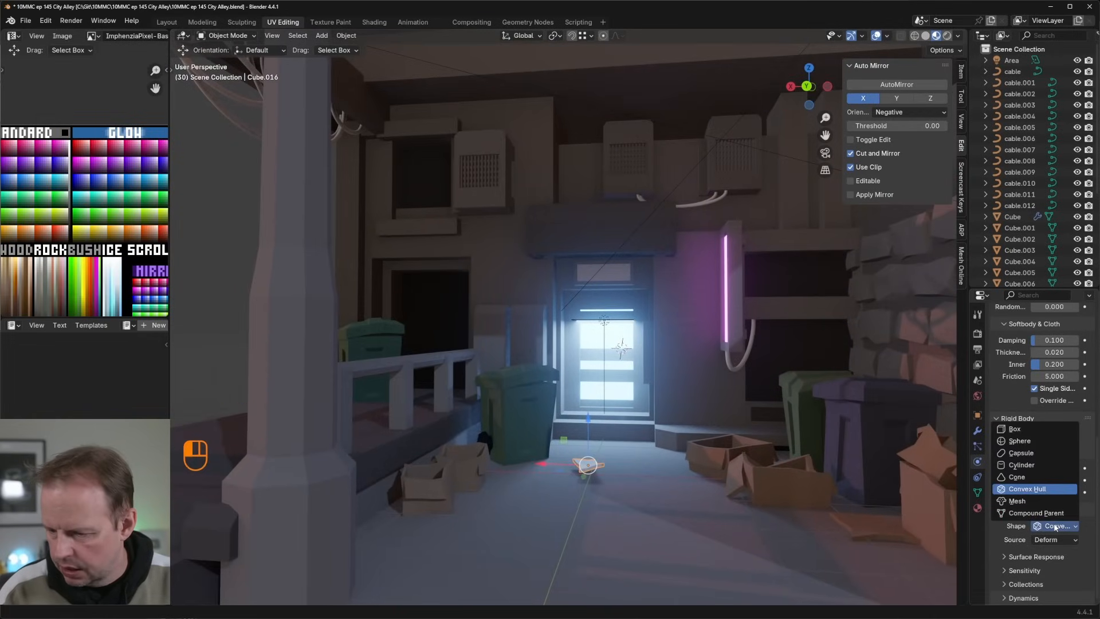
{"action": "left_click", "coordinate": [1025, 500]}
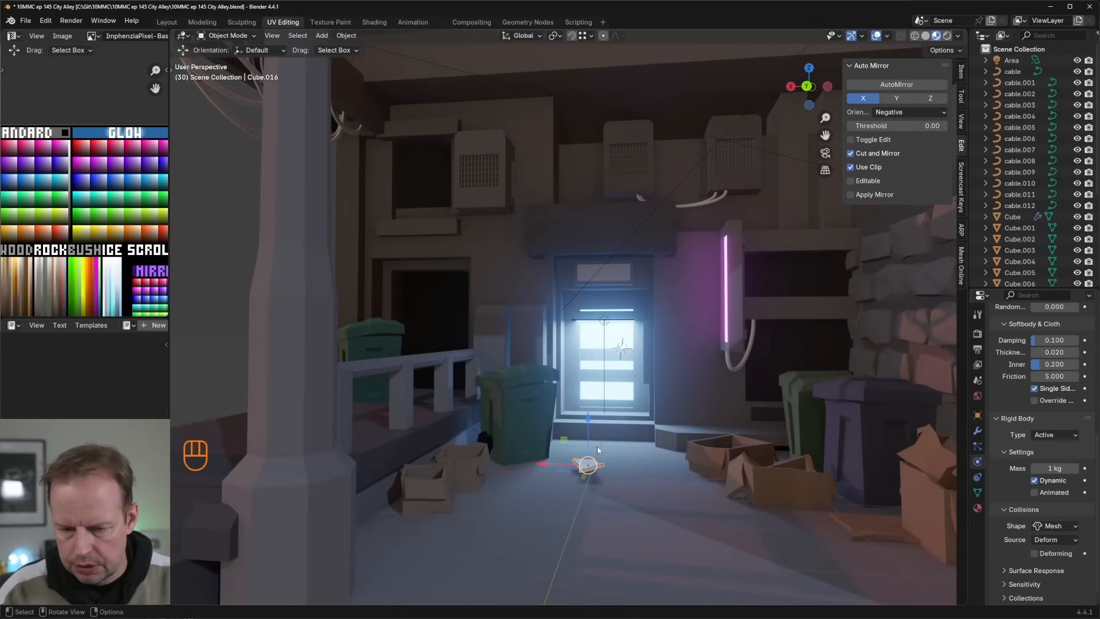
{"action": "key", "text": "shift+Left"}
{"action": "key", "text": "space"}
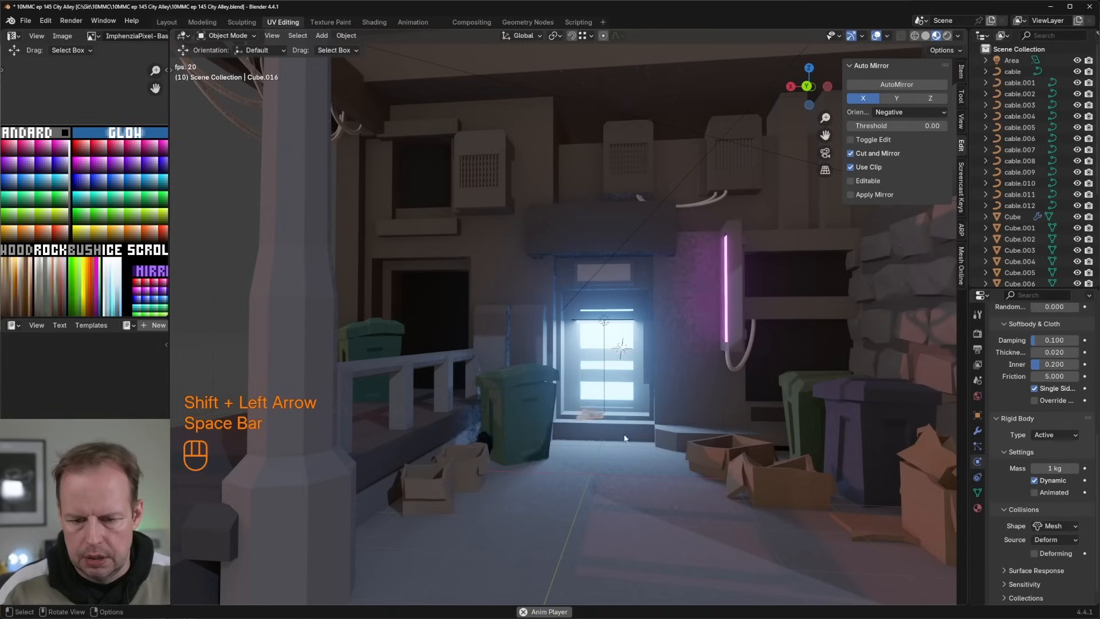
{"action": "key", "text": "space"}
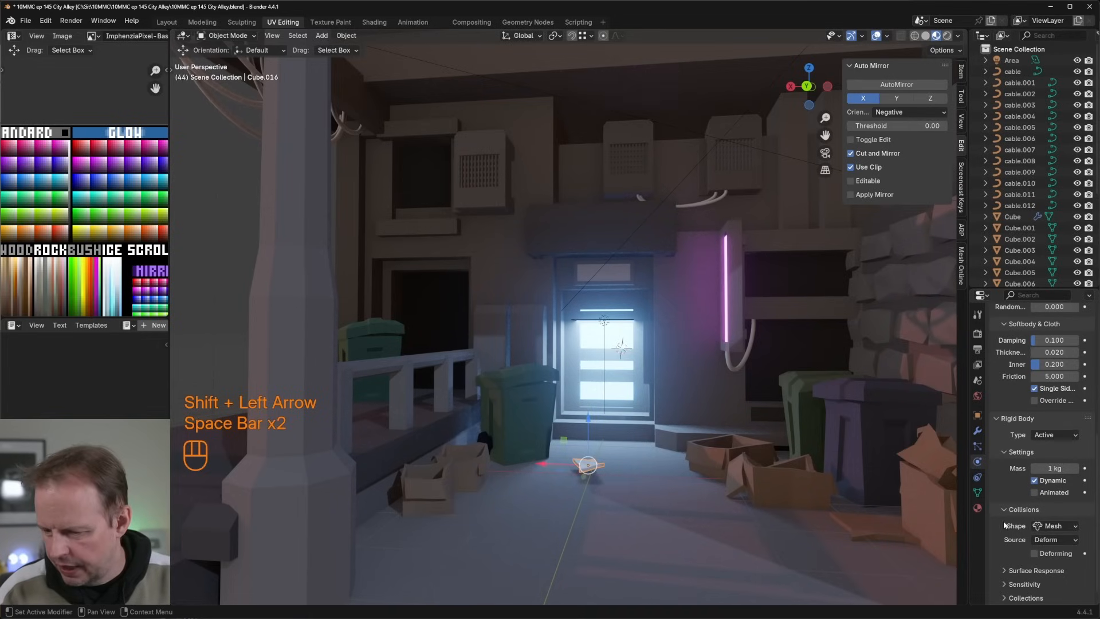
Step: Check the paper's rigid body settings, replay the simulation to examine how the sheet lands, and rewind to the first frame
{"action": "mouse_move", "coordinate": [694, 459]}
{"action": "middle_mouse_down"}
{"action": "mouse_move", "coordinate": [687, 447]}
{"action": "mouse_move", "coordinate": [676, 452]}
{"action": "middle_mouse_up"}
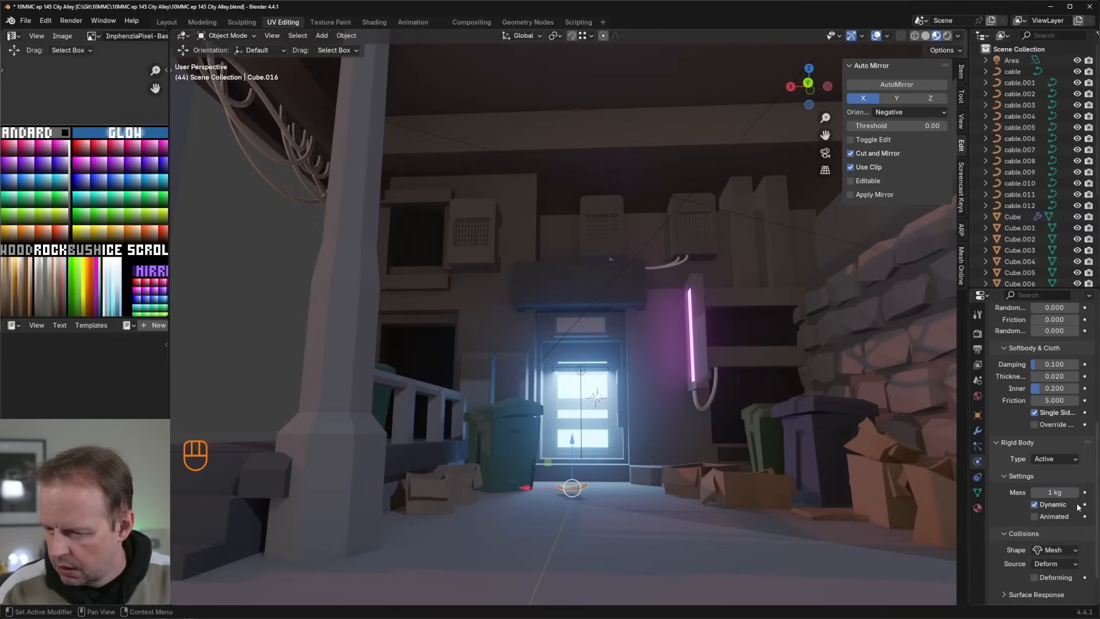
{"action": "scroll", "coordinate": [1061, 550], "scroll_direction": "down", "scroll_amount": 2}
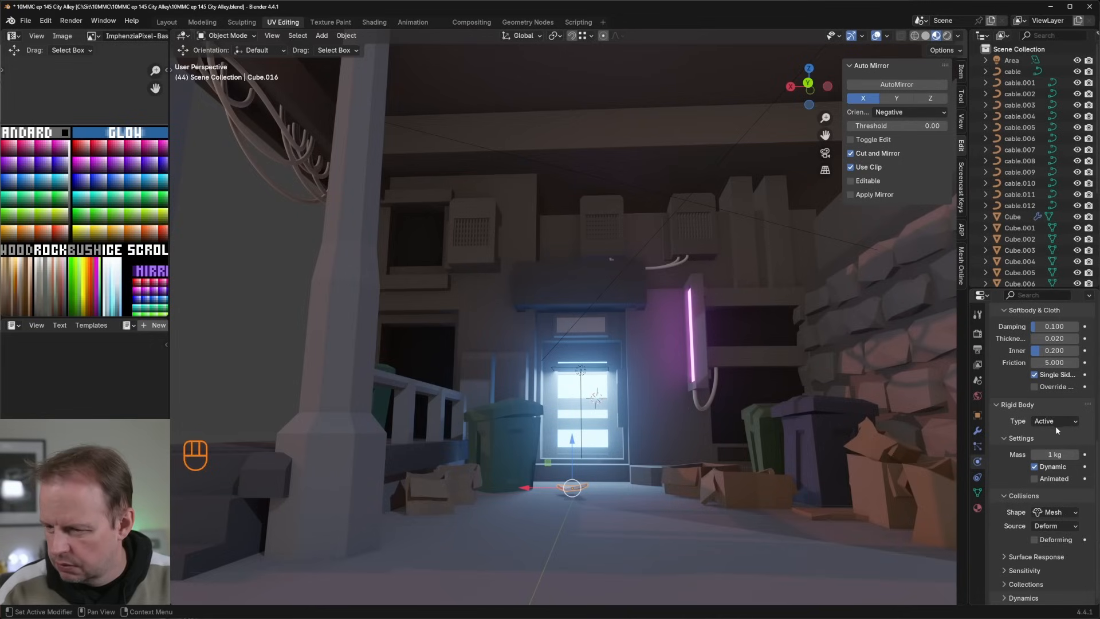
{"action": "left_click", "coordinate": [1053, 513]}
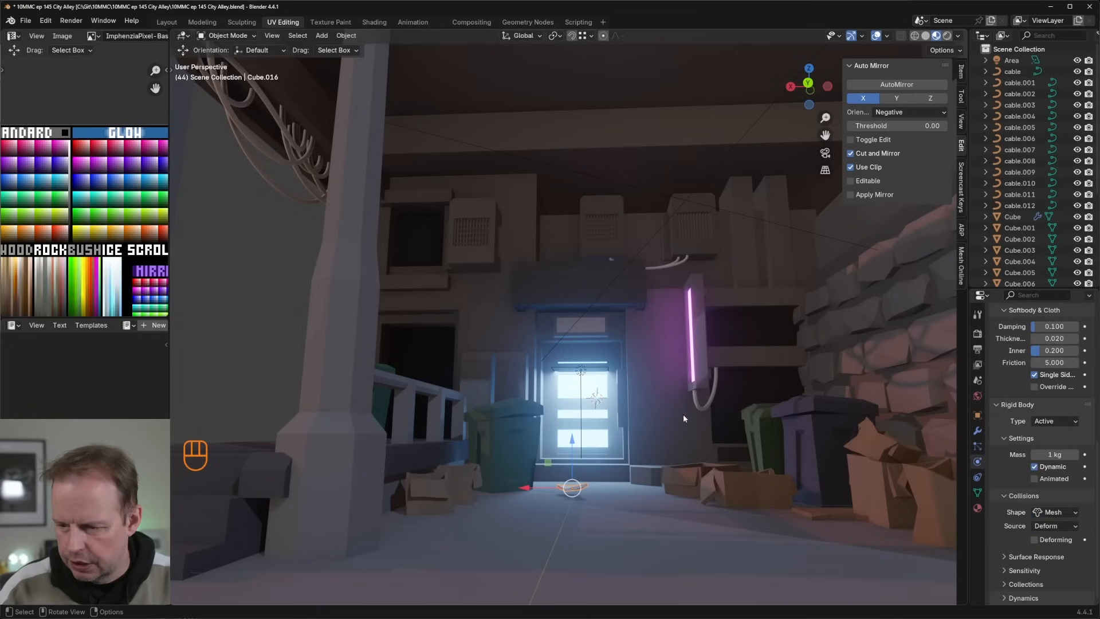
{"action": "key", "text": "shift+Left"}
{"action": "key", "text": "space"}
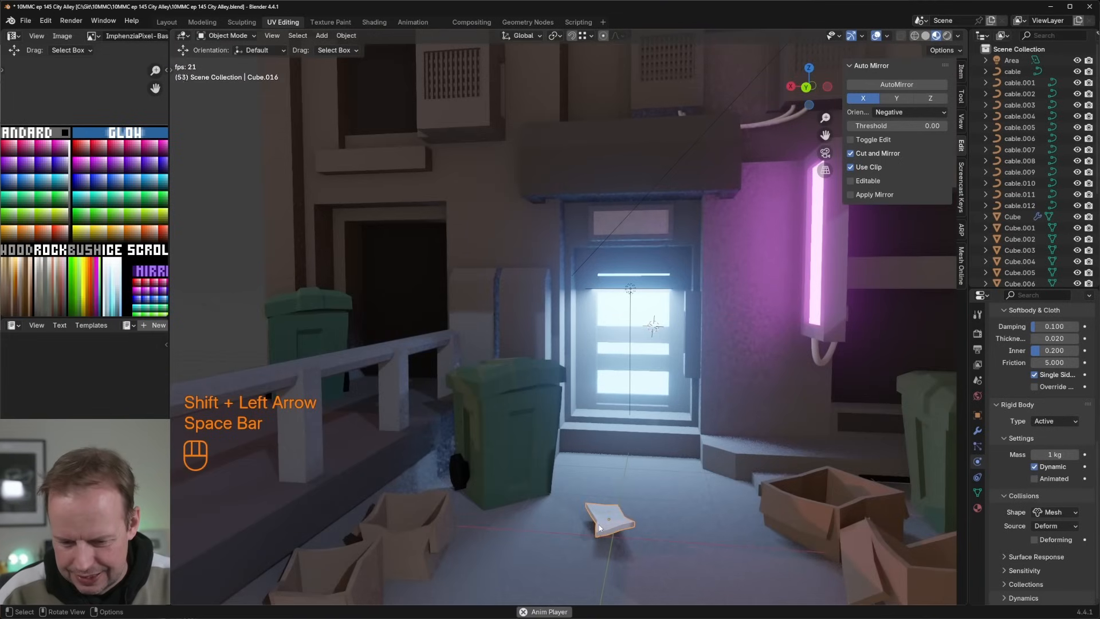
{"action": "key", "text": "Tab"}
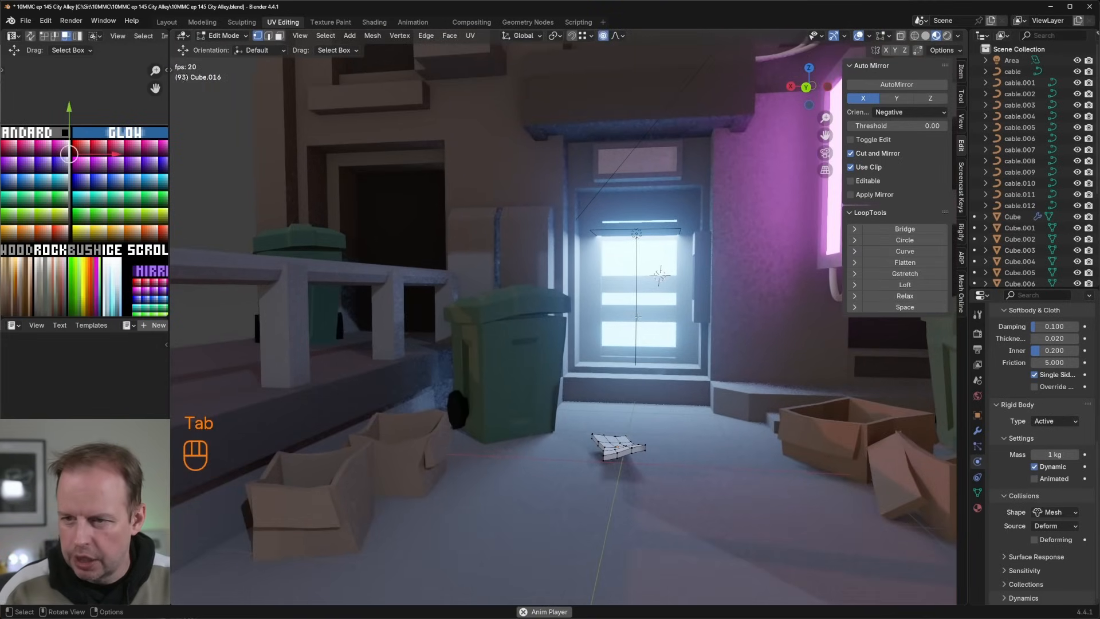
{"action": "key", "text": "KP_Decimal"}
{"action": "middle_click_drag", "start_coordinate": [614, 454], "coordinate": [590, 262]}
{"action": "key", "text": "Tab"}
{"action": "key", "text": "space"}
{"action": "key", "text": "shift+Left"}
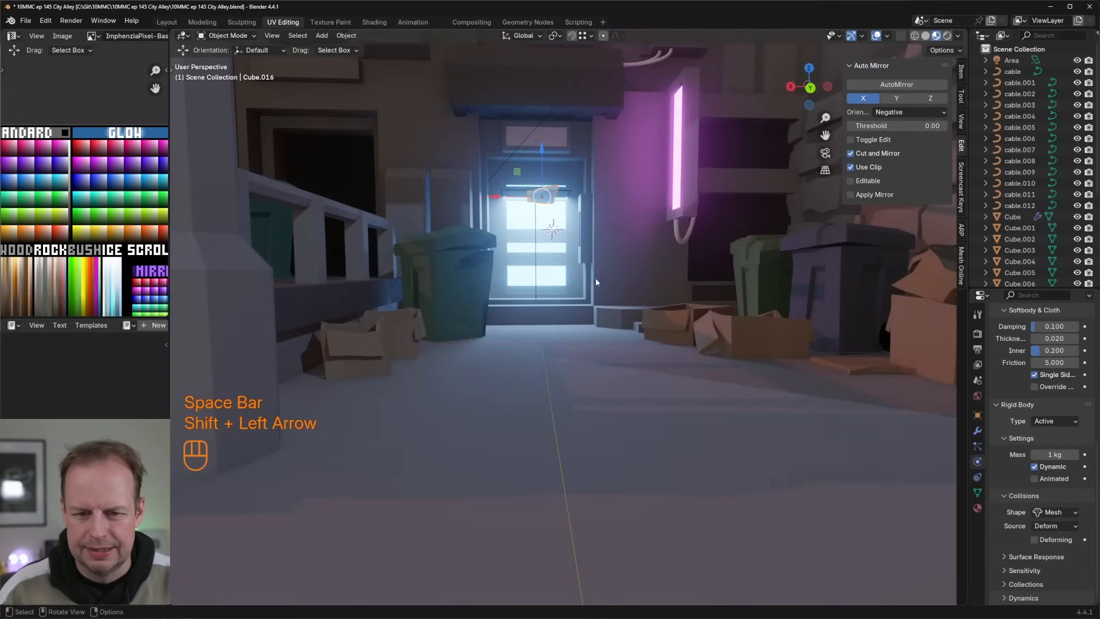
Step: Review the alley mesh's rigid body collision shape options and inspect its geometry in Edit Mode
{"action": "scroll", "coordinate": [595, 278], "scroll_direction": "down", "scroll_amount": 3}
{"action": "left_click", "coordinate": [610, 372]}
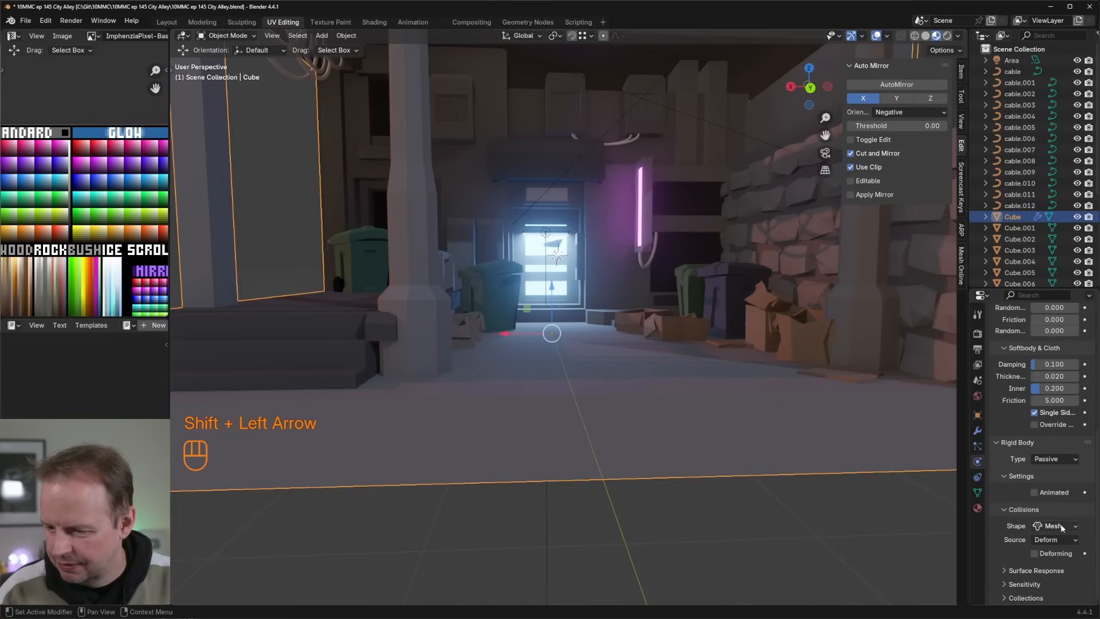
{"action": "left_click", "coordinate": [1062, 525]}
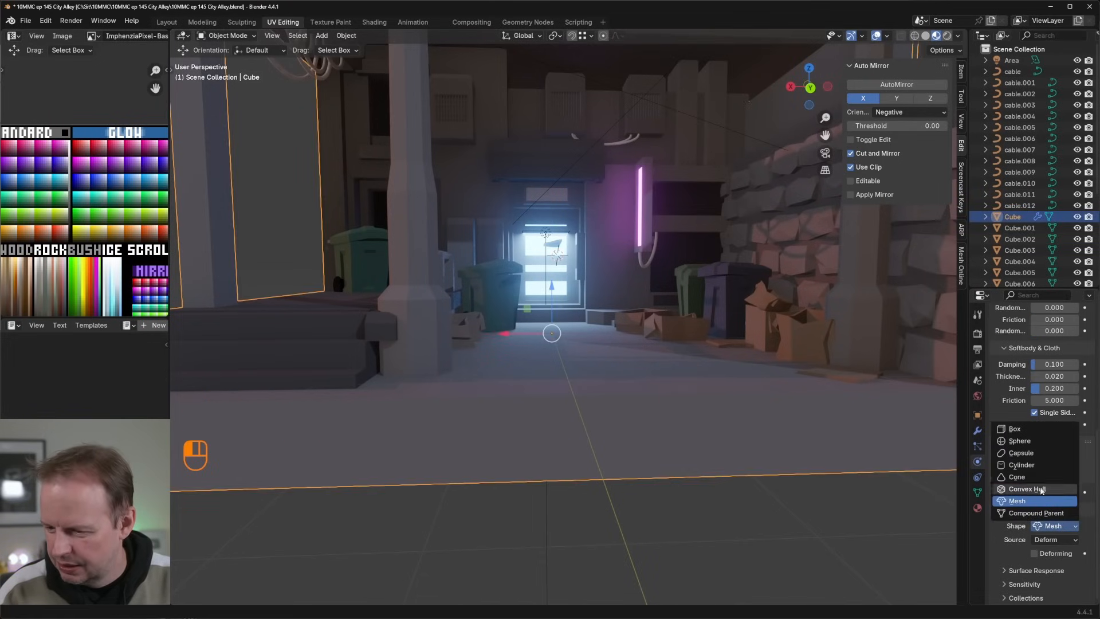
{"action": "left_click", "coordinate": [1054, 520]}
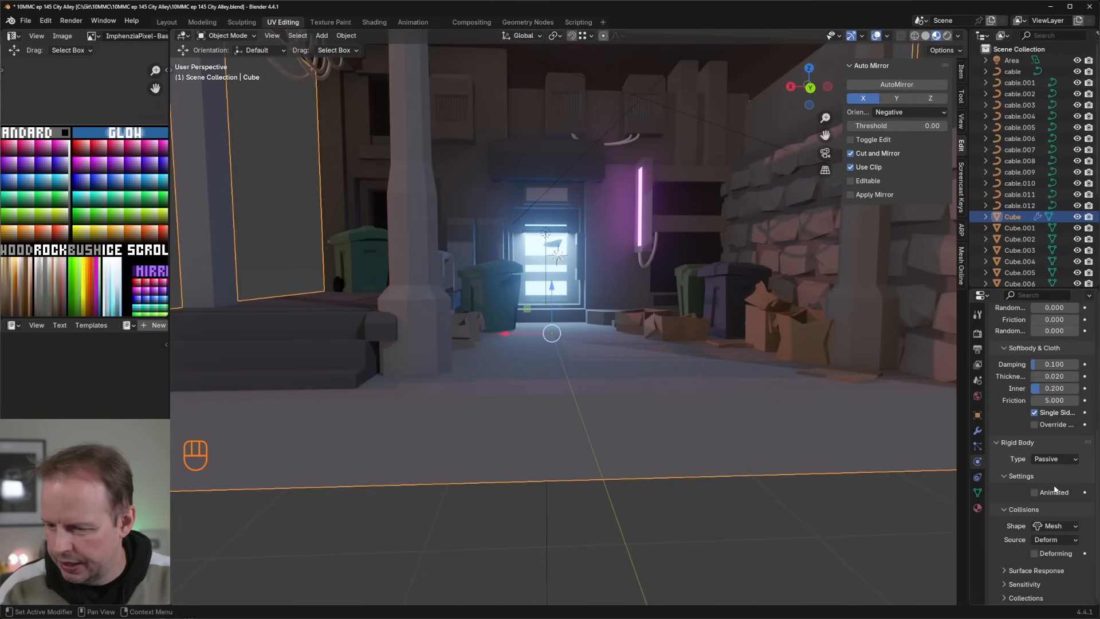
{"action": "middle_click_drag", "start_coordinate": [702, 370], "coordinate": [547, 314]}
{"action": "key", "text": "Tab"}
{"action": "key", "text": "Tab"}
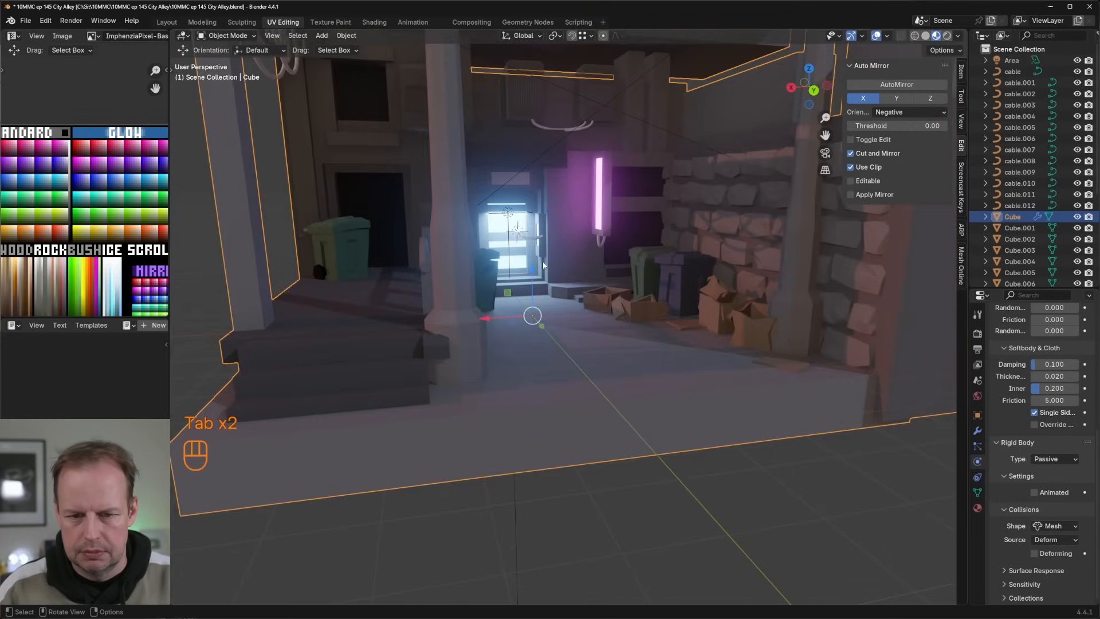
Step: Remove the Collision and Rigid Body physics from both the crumpled paper and the alley mesh
{"action": "left_click", "coordinate": [533, 235]}
{"action": "middle_click_drag", "start_coordinate": [532, 235], "coordinate": [590, 310]}
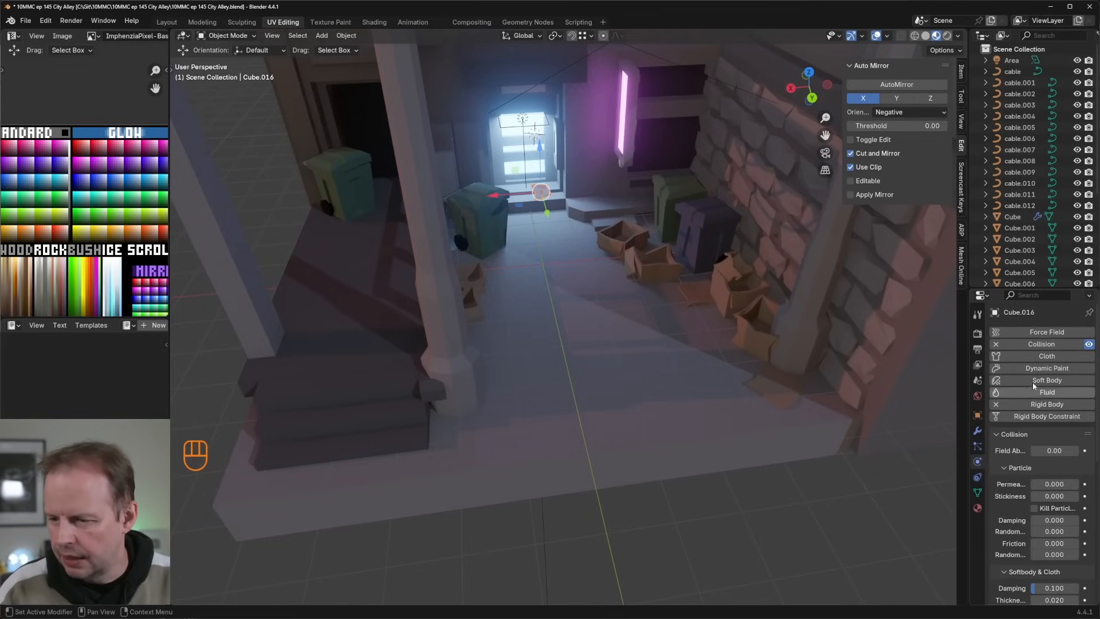
{"action": "left_click", "coordinate": [997, 344]}
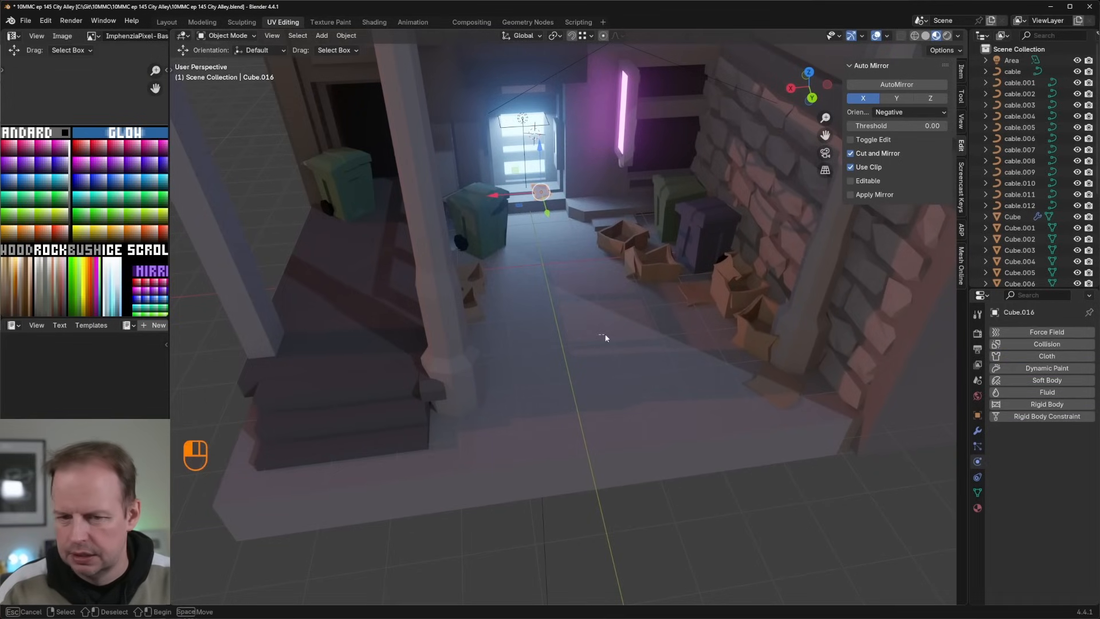
{"action": "left_click", "coordinate": [581, 309]}
{"action": "left_click", "coordinate": [996, 403]}
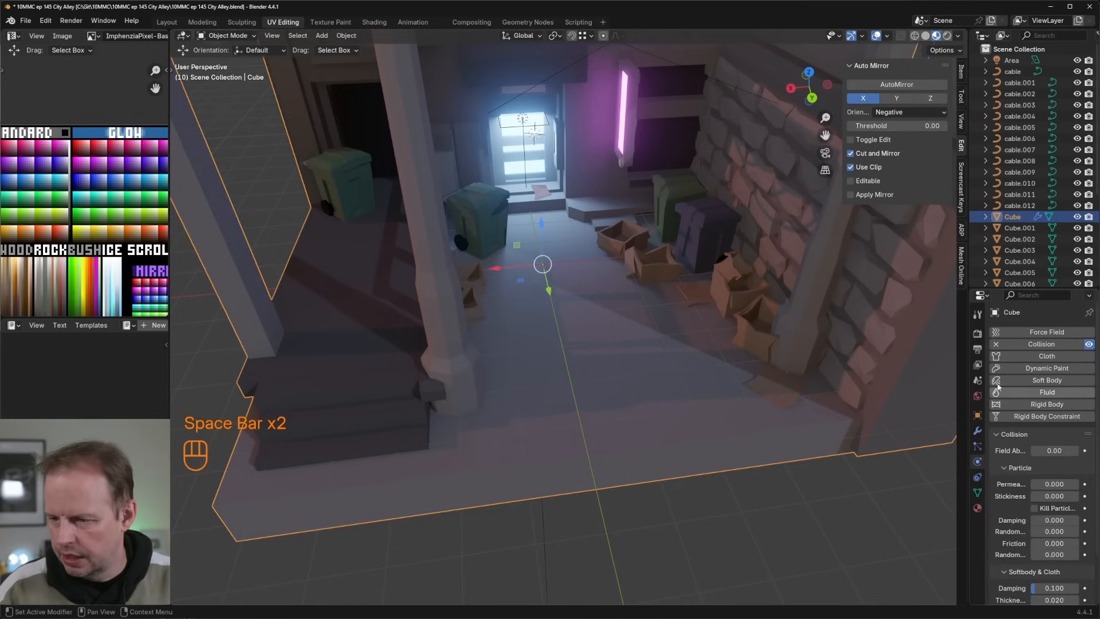
{"action": "left_click", "coordinate": [996, 344]}
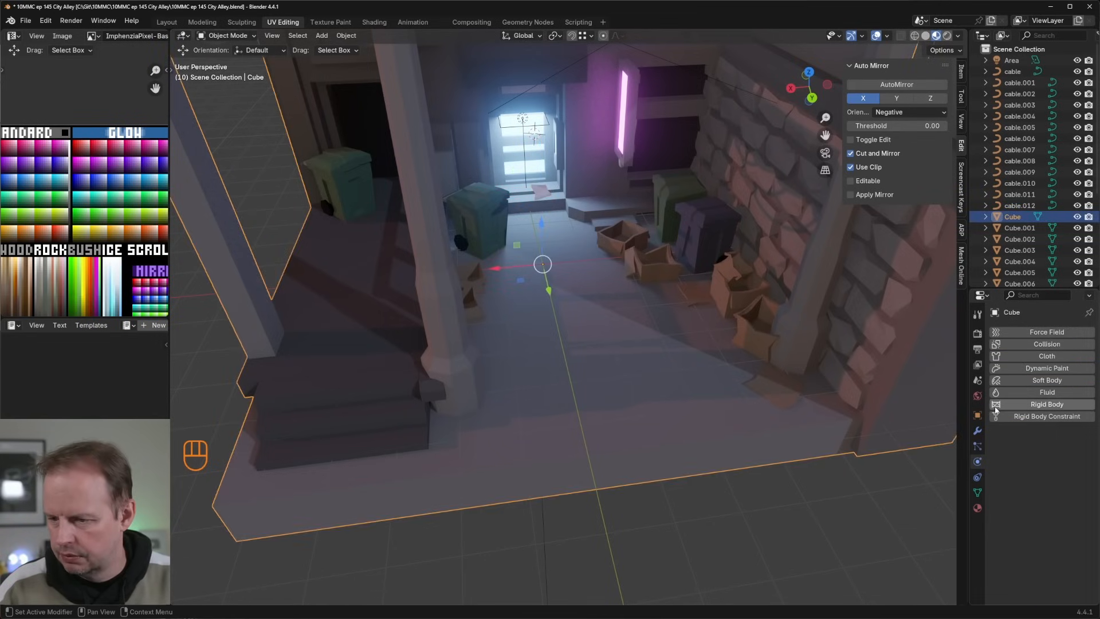
Step: Move the crumpled paper onto the ground in front of the cardboard boxes by the brick wall, adjusting its height
{"action": "left_click", "coordinate": [547, 197]}
{"action": "middle_click_drag", "start_coordinate": [584, 215], "coordinate": [548, 256]}
{"action": "key", "text": "g"}
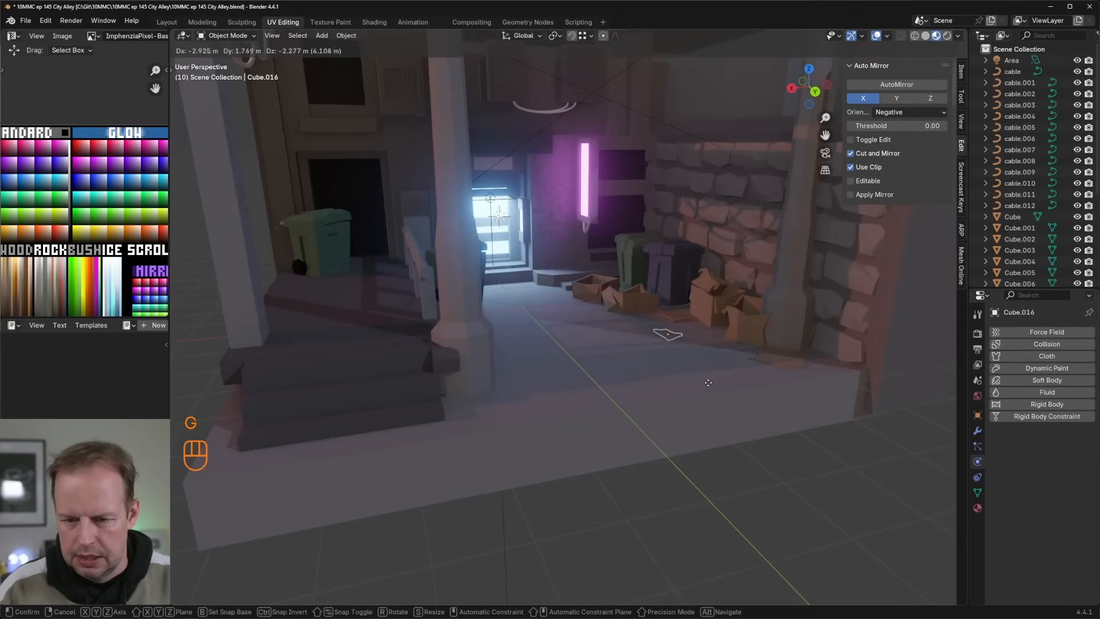
{"action": "left_click", "coordinate": [713, 372]}
{"action": "scroll", "coordinate": [713, 372], "scroll_direction": "up", "scroll_amount": 3}
{"action": "key", "text": "KP_Decimal"}
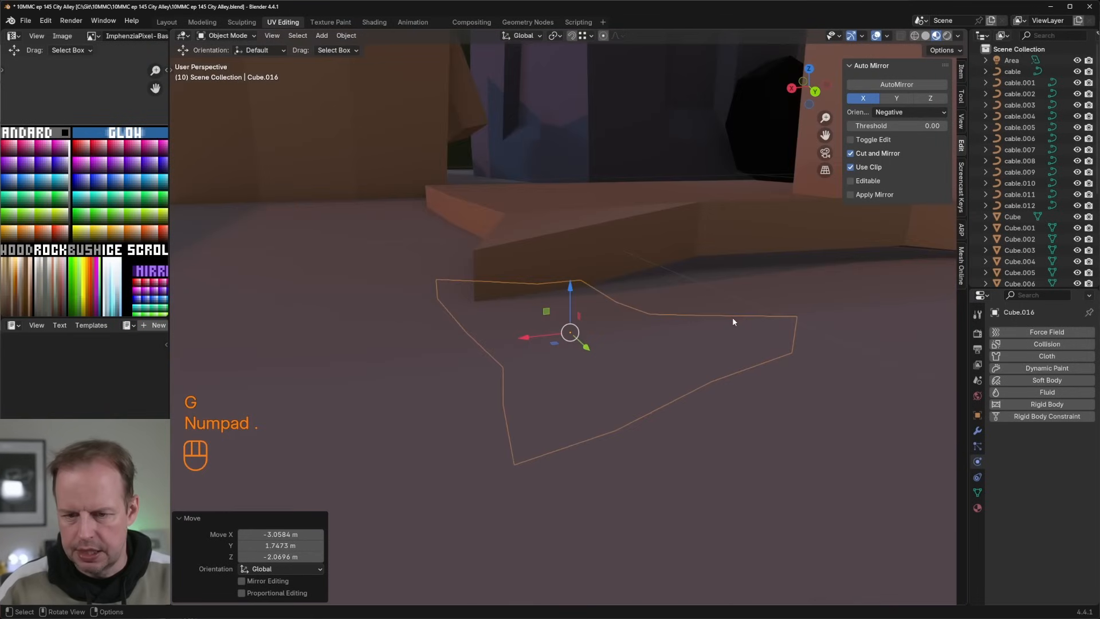
{"action": "scroll", "coordinate": [690, 371], "scroll_direction": "down", "scroll_amount": 4}
{"action": "left_click_drag", "start_coordinate": [567, 275], "coordinate": [567, 243]}
{"action": "middle_click_drag", "start_coordinate": [576, 246], "coordinate": [643, 255]}
{"action": "scroll", "coordinate": [653, 317], "scroll_direction": "up", "scroll_amount": 6}
{"action": "scroll", "coordinate": [646, 304], "scroll_direction": "down", "scroll_amount": 3}
Step: Duplicate the paper about 0.476 m along Y, then rotate and position the copy so it lies against the first sheet
{"action": "key", "text": "shift+d"}
{"action": "key", "text": "y"}
{"action": "left_click", "coordinate": [661, 319]}
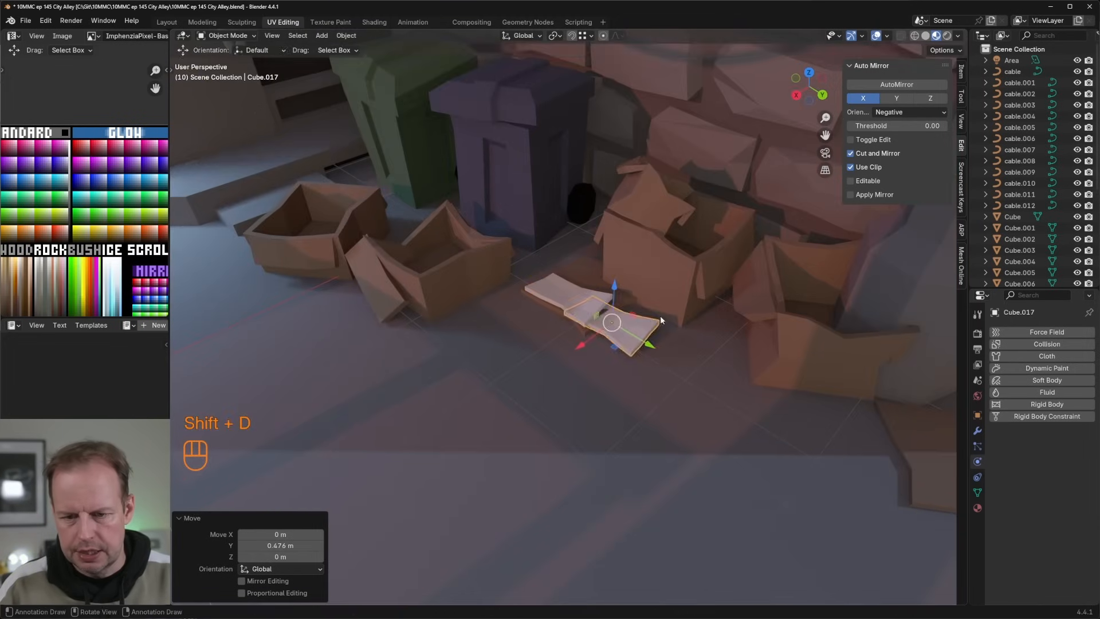
{"action": "key", "text": "r"}
{"action": "left_click", "coordinate": [683, 356]}
{"action": "key", "text": "g"}
{"action": "left_click", "coordinate": [697, 327]}
{"action": "middle_click_drag", "start_coordinate": [697, 326], "coordinate": [736, 313]}
{"action": "key", "text": "g"}
{"action": "left_click", "coordinate": [745, 333]}
Step: Duplicate the second sheet, then rotate and place the copy on the ground at the end of the paper pile
{"action": "key", "text": "shift+d"}
{"action": "left_click", "coordinate": [815, 357]}
{"action": "key", "text": "r"}
{"action": "left_click", "coordinate": [753, 305]}
{"action": "key", "text": "g"}
{"action": "left_click", "coordinate": [640, 245]}
Step: Bend the third sheet by pulling its outer corner vertex toward the ground with a wider proportional editing falloff
{"action": "key", "text": "Tab"}
{"action": "key", "text": "1"}
{"action": "key", "text": "g"}
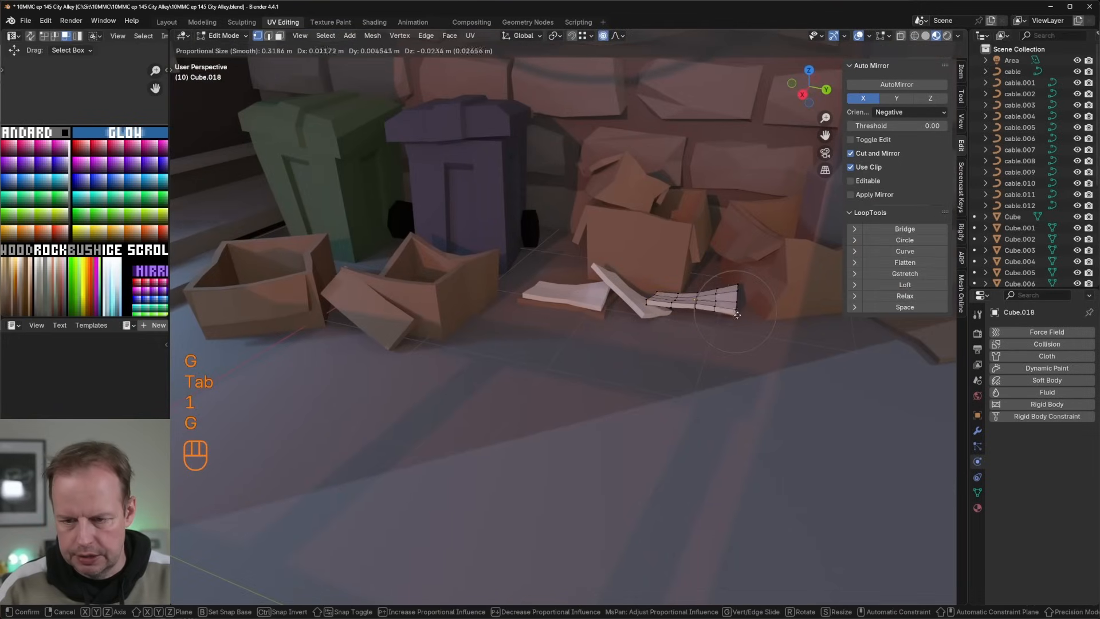
{"action": "key", "text": "Escape"}
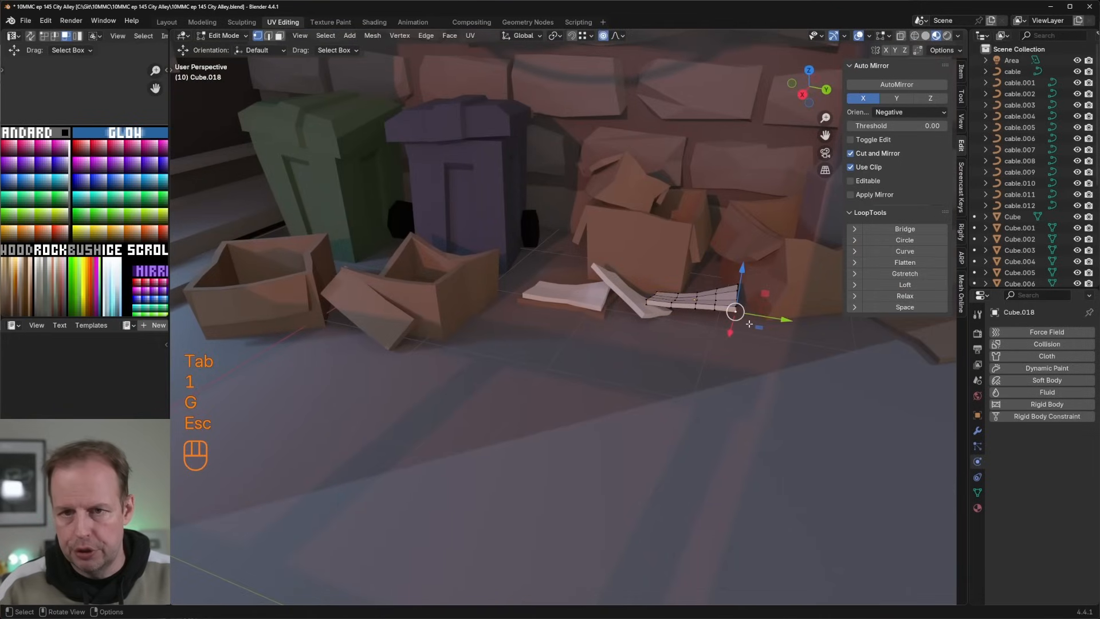
{"action": "key", "text": "g"}
{"action": "scroll", "coordinate": [747, 350], "scroll_direction": "down", "scroll_amount": 5}
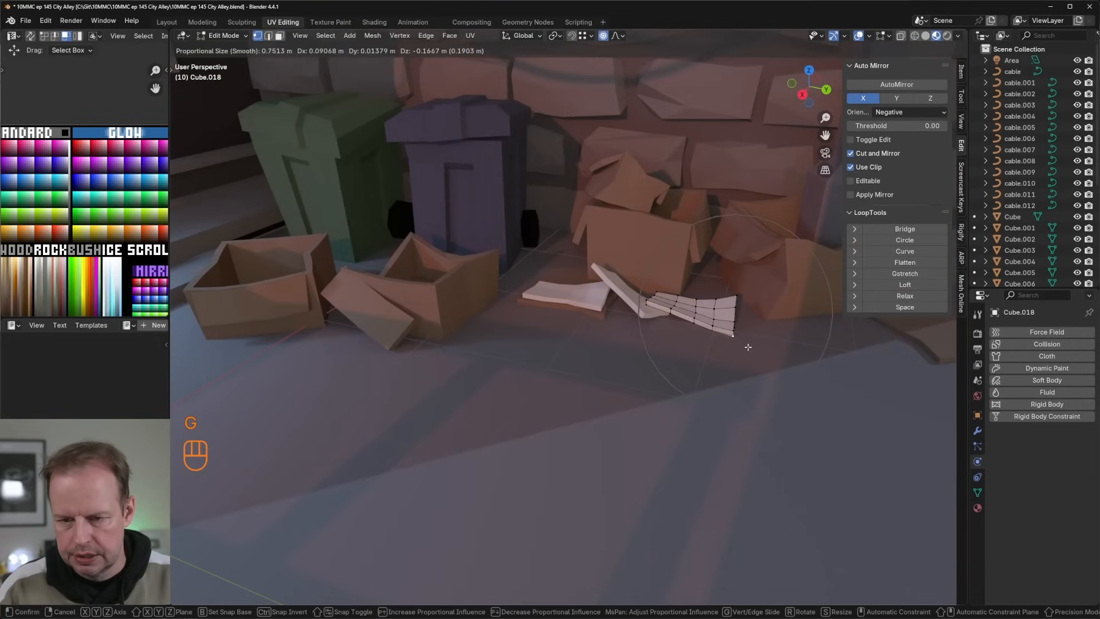
{"action": "left_click", "coordinate": [748, 348]}
Step: Reshape the middle sheet with proportional vertex moves so its raised end folds down over the neighbouring sheet
{"action": "key", "text": "Tab"}
{"action": "left_click", "coordinate": [619, 289]}
{"action": "key", "text": "Tab"}
{"action": "left_click", "coordinate": [612, 284]}
{"action": "key", "text": "g"}
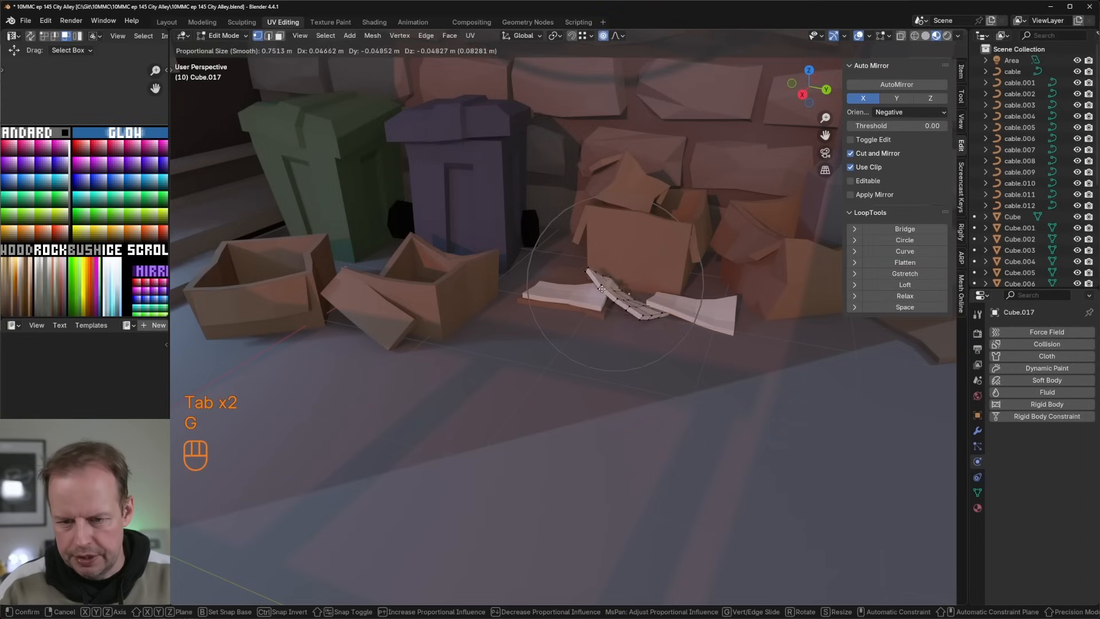
{"action": "left_click", "coordinate": [613, 282]}
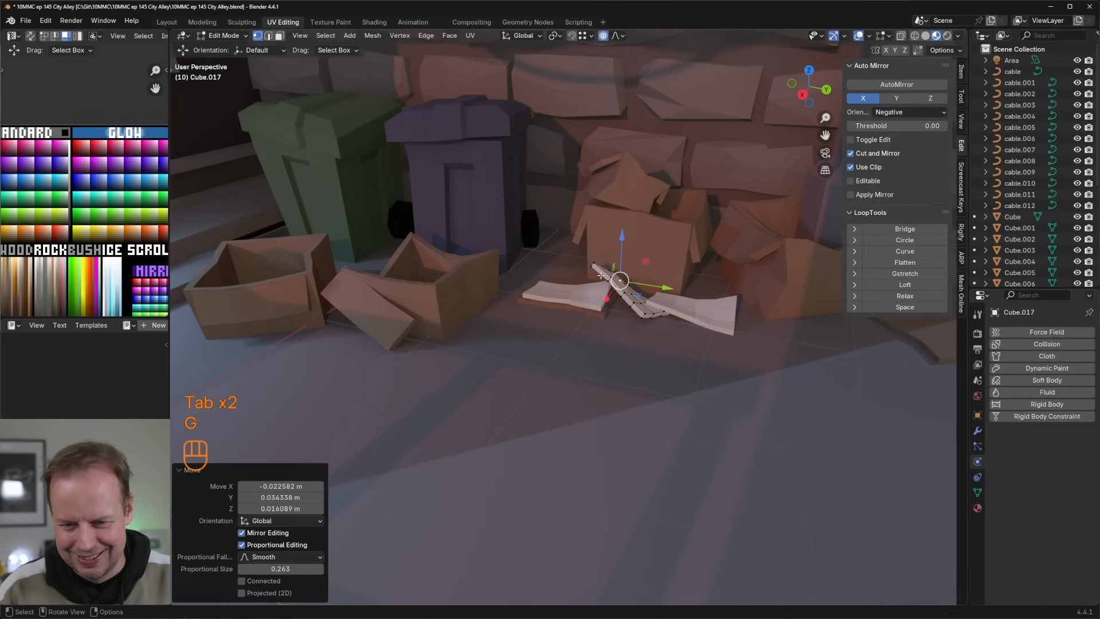
{"action": "key", "text": "g"}
{"action": "scroll", "coordinate": [580, 298], "scroll_direction": "up", "scroll_amount": 5}
{"action": "left_click", "coordinate": [581, 294]}
{"action": "left_click", "coordinate": [613, 280]}
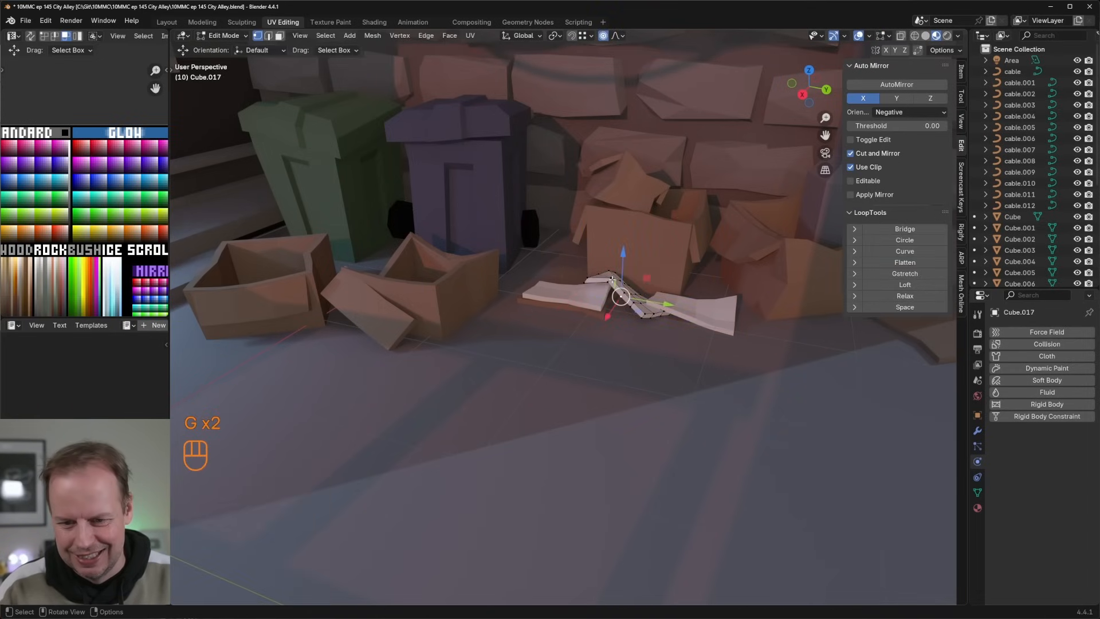
{"action": "key", "text": "g"}
{"action": "left_click", "coordinate": [607, 282]}
{"action": "left_click", "coordinate": [573, 305]}
{"action": "middle_click_drag", "start_coordinate": [573, 305], "coordinate": [672, 355]}
{"action": "key", "text": "Tab"}
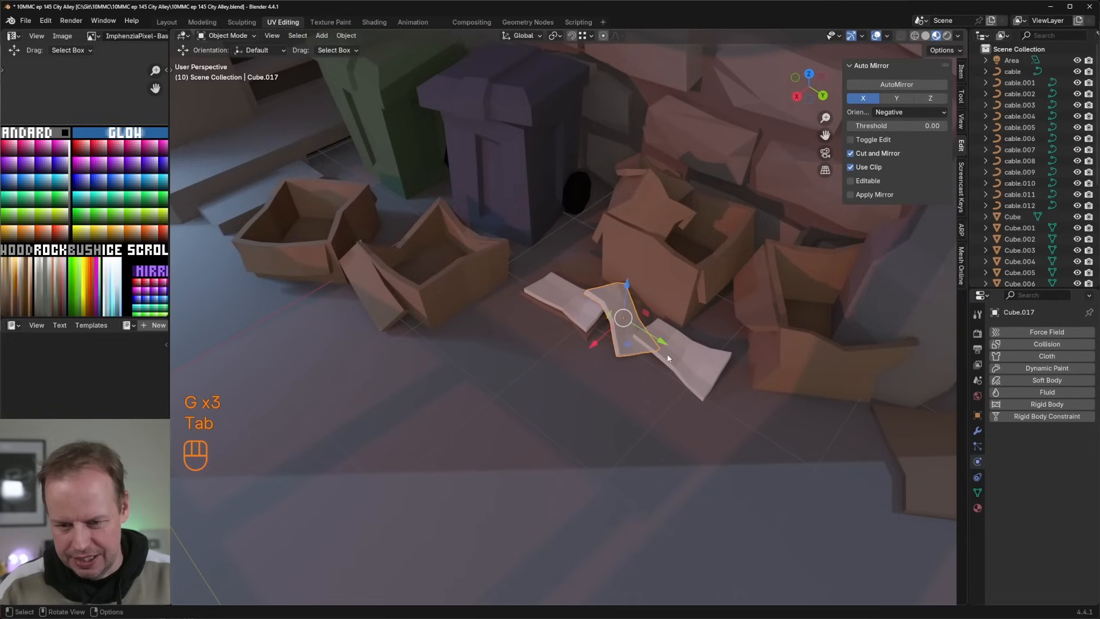
Step: Adjust the end corners of the third sheet with proportional vertex moves to vary its outline, and return to Object Mode
{"action": "key", "text": "Tab"}
{"action": "key", "text": "Tab"}
{"action": "key", "text": "Tab"}
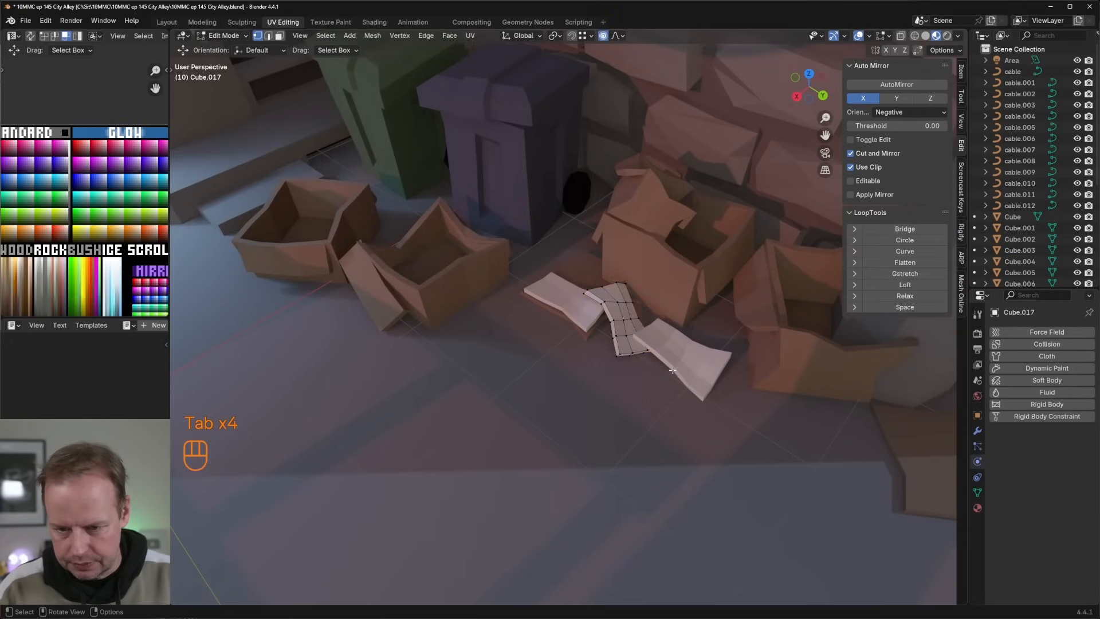
{"action": "key", "text": "Tab"}
{"action": "left_click", "coordinate": [673, 369]}
{"action": "key", "text": "Tab"}
{"action": "middle_click_drag", "start_coordinate": [673, 368], "coordinate": [607, 401]}
{"action": "key", "text": "g"}
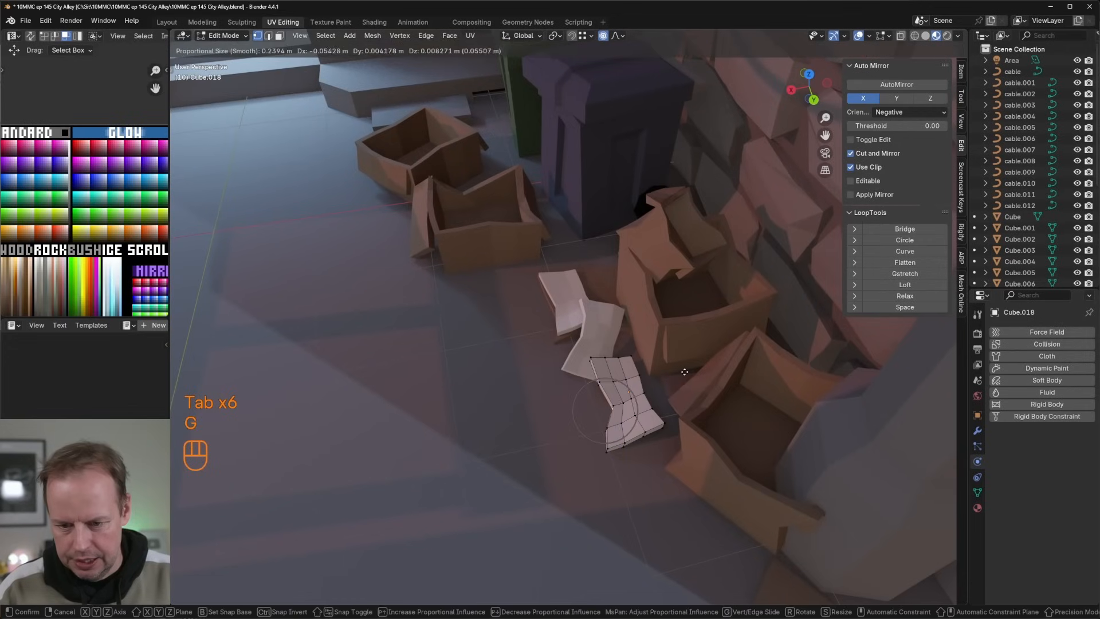
{"action": "left_click", "coordinate": [667, 424]}
{"action": "key", "text": "g"}
{"action": "left_click", "coordinate": [665, 442]}
{"action": "left_click", "coordinate": [633, 413]}
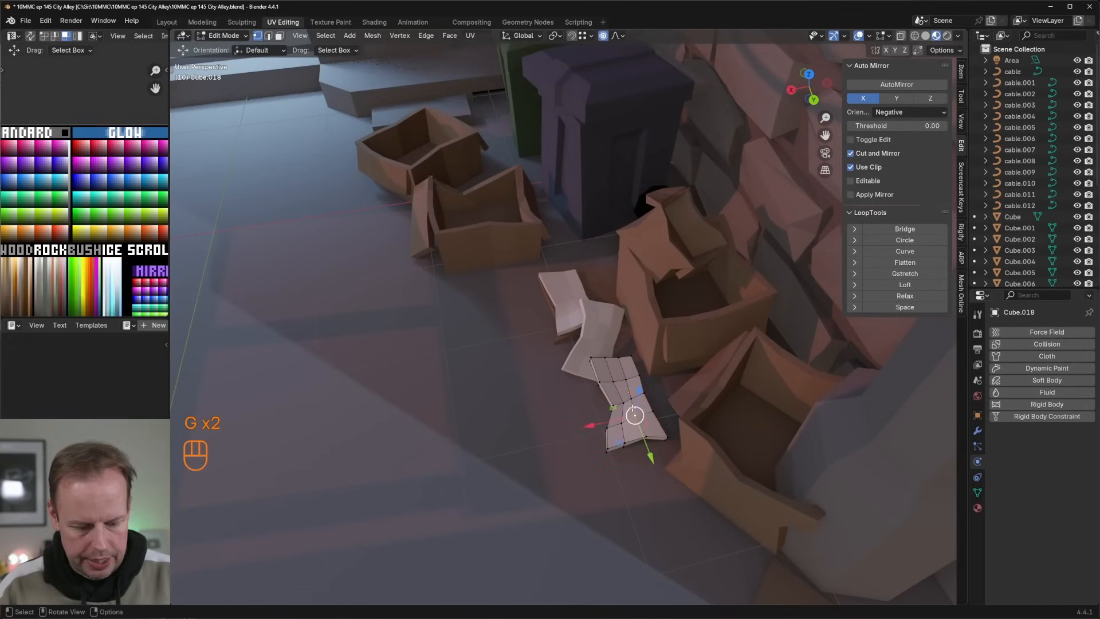
{"action": "key", "text": "l"}
{"action": "key", "text": "l"}
{"action": "key", "text": "Tab"}
Step: Duplicate the middle sheet beside the pile toward the alley centre, rotate the copy around Z, and open it in Edit Mode
{"action": "scroll", "coordinate": [609, 333], "scroll_direction": "down", "scroll_amount": 5}
{"action": "left_click", "coordinate": [585, 323]}
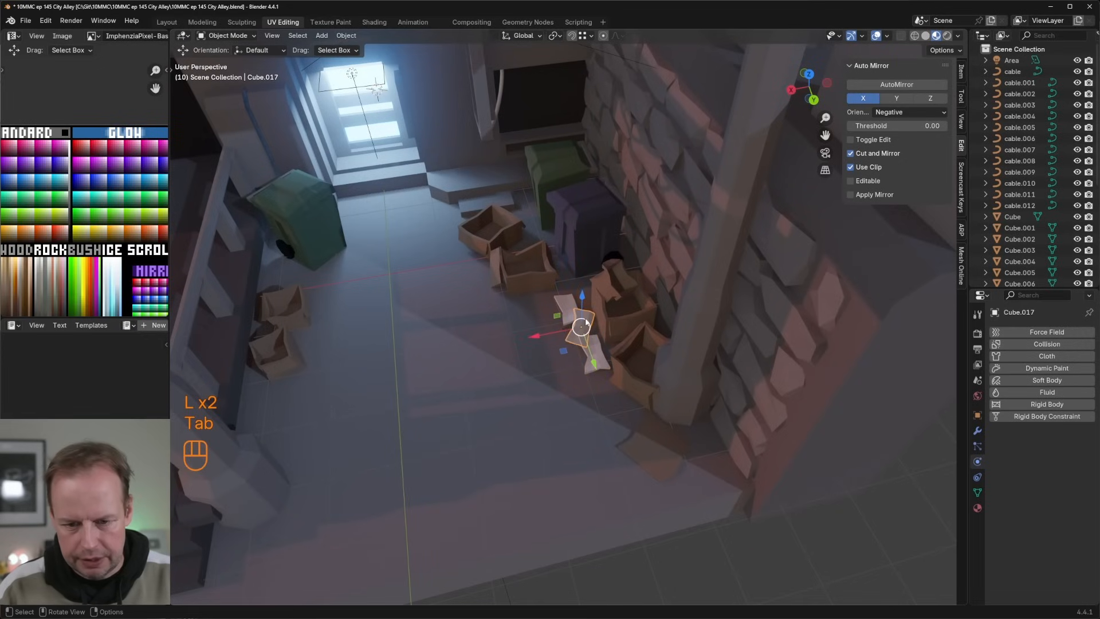
{"action": "key", "text": "shift+d"}
{"action": "left_click", "coordinate": [548, 310]}
{"action": "key", "text": "r"}
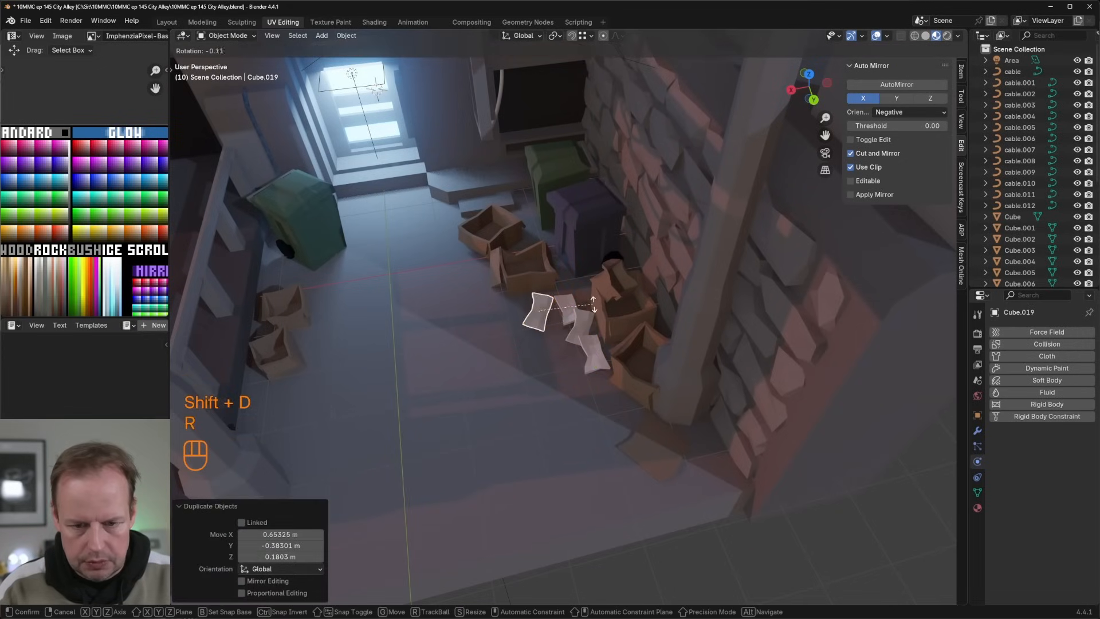
{"action": "key", "text": "z"}
{"action": "left_click", "coordinate": [530, 339]}
{"action": "middle_click_drag", "start_coordinate": [531, 338], "coordinate": [552, 304]}
{"action": "key", "text": "Tab"}
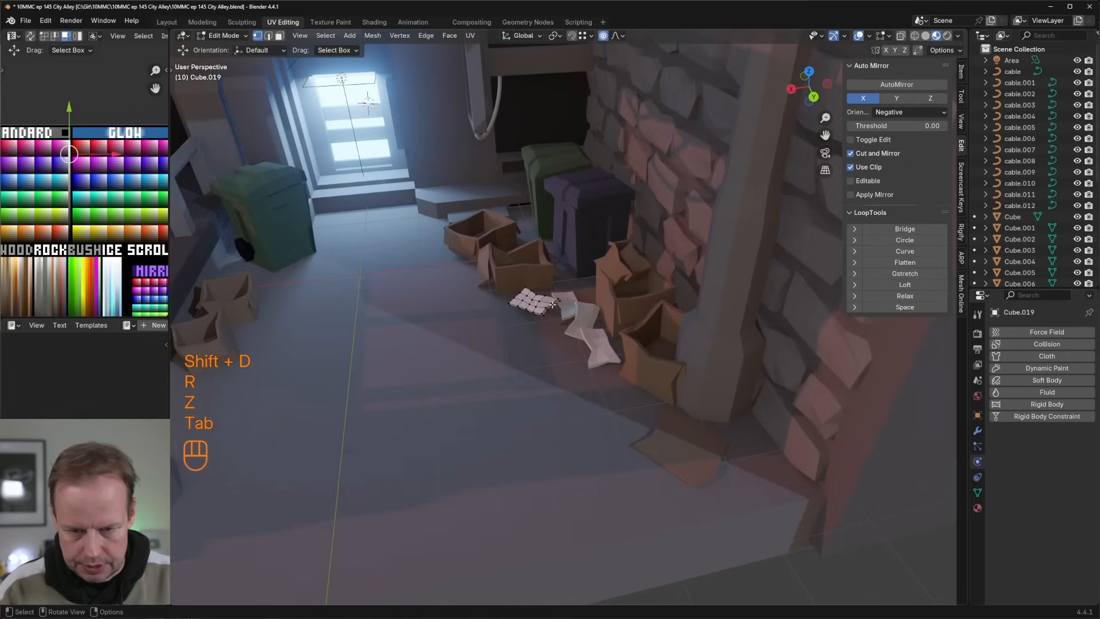
Step: Reshape the duplicated fourth sheet with proportional moves of its corner vertices to vary its outline
{"action": "key", "text": "g"}
{"action": "left_click", "coordinate": [558, 299]}
{"action": "key", "text": "g"}
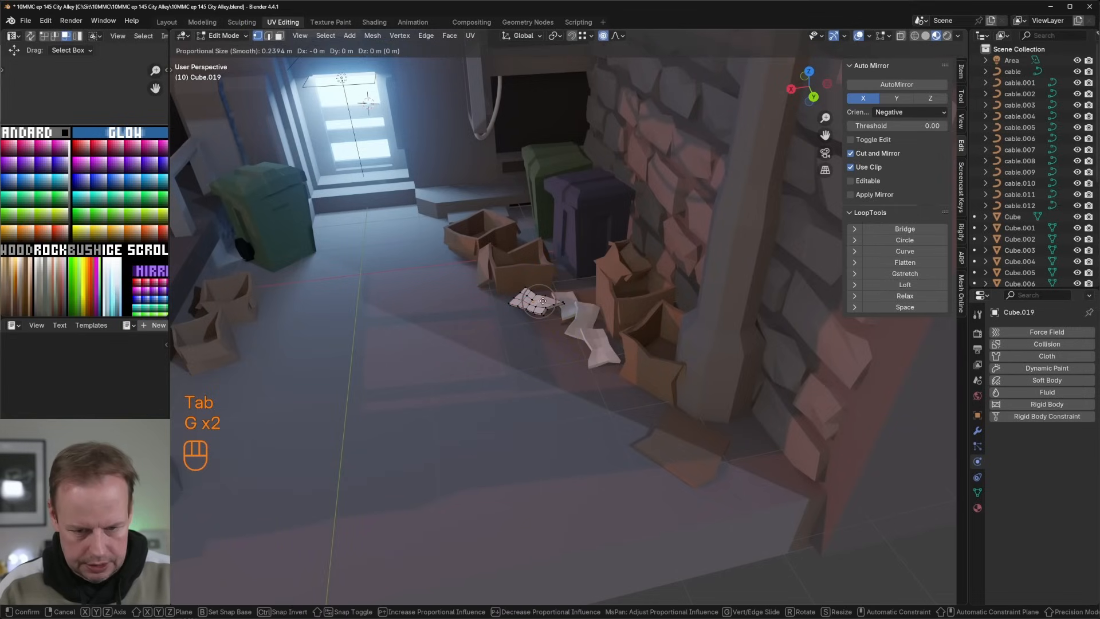
{"action": "left_click", "coordinate": [551, 302]}
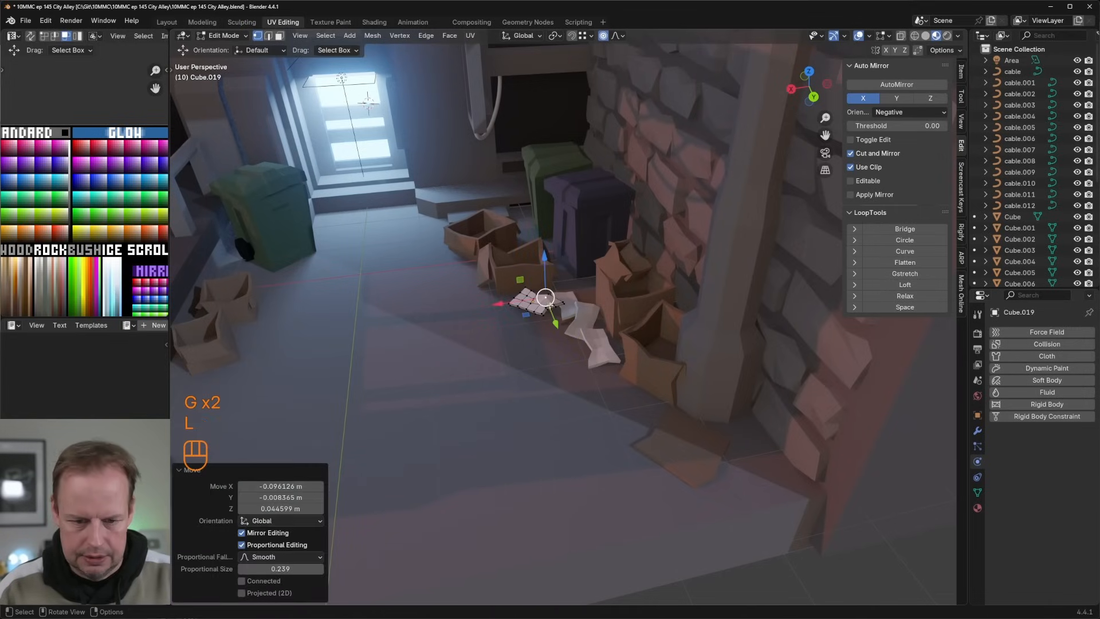
Step: Select the fourth sheet's whole linked mesh and move it against the rest of the paper pile
{"action": "key", "text": "l"}
{"action": "key", "text": "g"}
{"action": "left_click", "coordinate": [596, 310]}
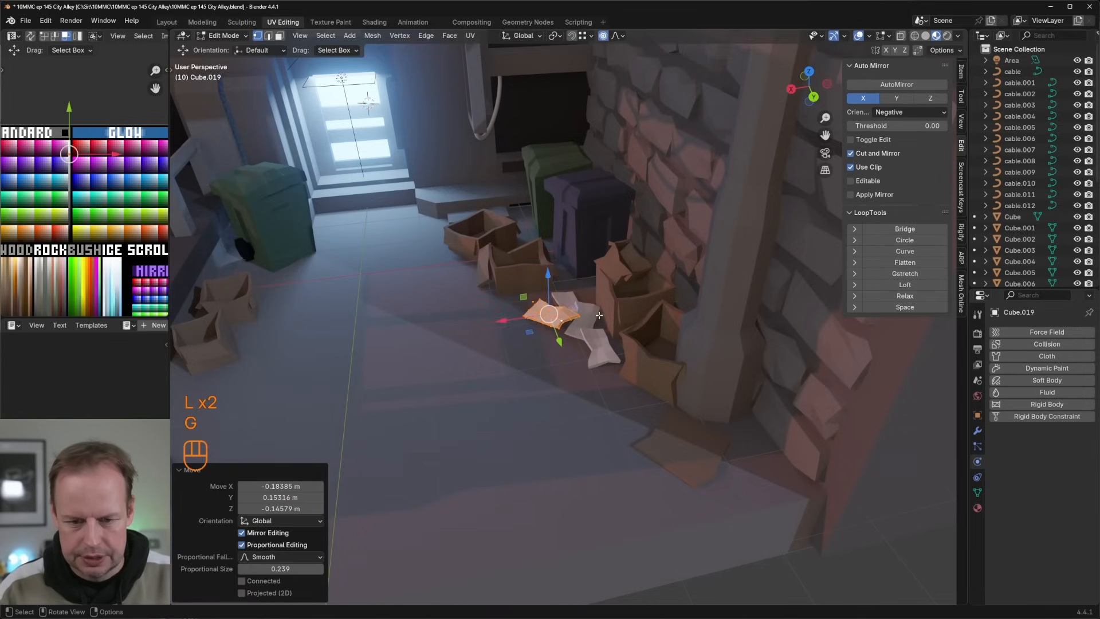
{"action": "middle_click_drag", "start_coordinate": [596, 311], "coordinate": [596, 349]}
{"action": "key", "text": "g"}
{"action": "left_click", "coordinate": [608, 309]}
Step: Shift all UVs of the sheet nearest the alley's front on the colour palette, and return to Object Mode
{"action": "key", "text": "Tab"}
{"action": "key", "text": "Tab"}
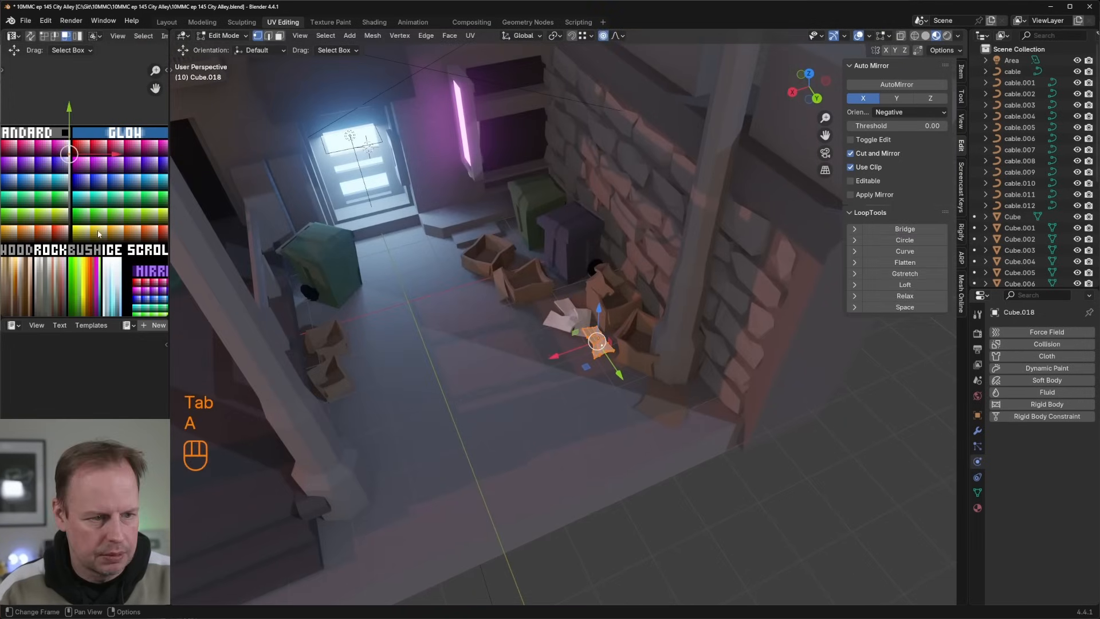
{"action": "key", "text": "g"}
{"action": "left_click", "coordinate": [73, 321]}
Step: Pull the outer corner vertex of the fourth sheet away from the pile with a proportional move
{"action": "key", "text": "Tab"}
{"action": "middle_click_drag", "start_coordinate": [547, 291], "coordinate": [544, 267]}
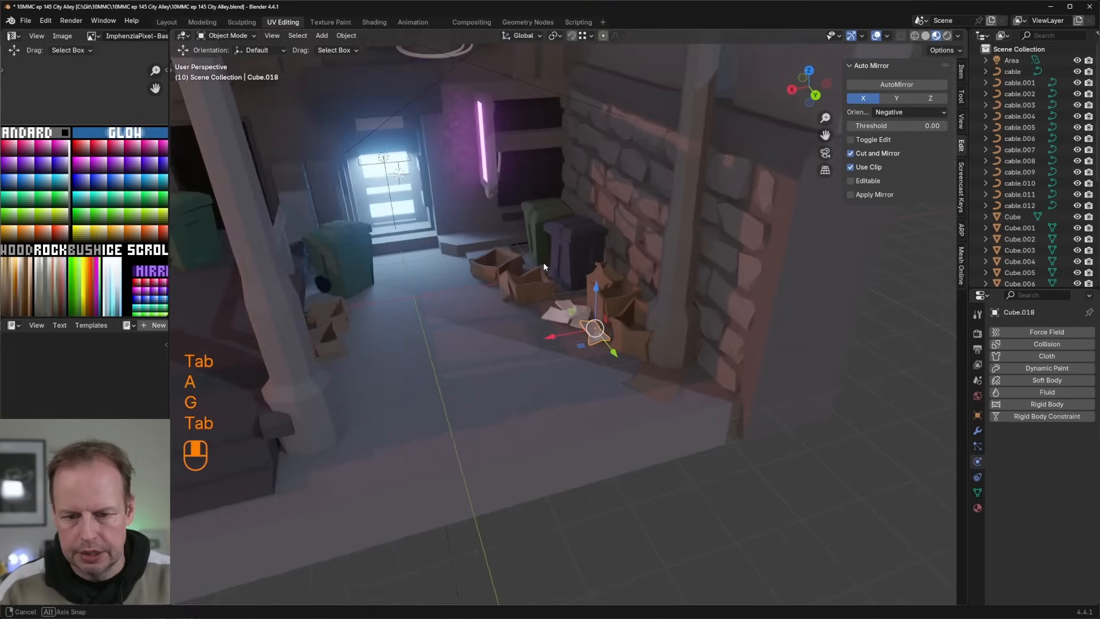
{"action": "scroll", "coordinate": [567, 309], "scroll_direction": "up", "scroll_amount": 3}
{"action": "key", "text": "Tab"}
{"action": "key", "text": "Tab"}
{"action": "left_click", "coordinate": [534, 316]}
{"action": "key", "text": "Tab"}
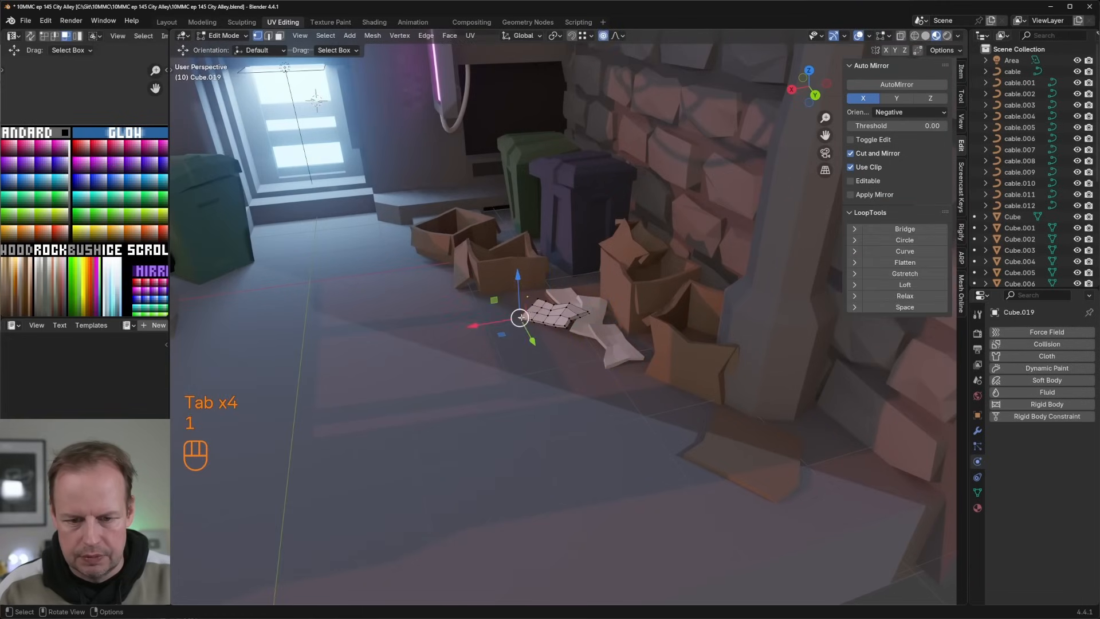
{"action": "key", "text": "g"}
{"action": "left_click", "coordinate": [509, 320]}
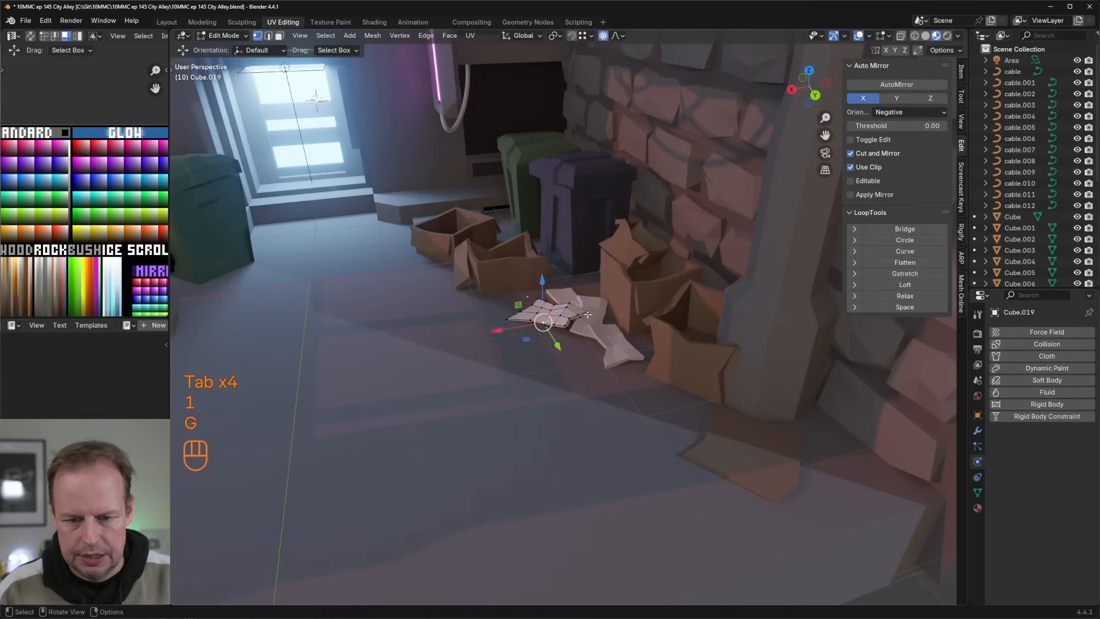
Step: Refine the fourth sheet's folds with further proportional vertex moves, and return to Object Mode
{"action": "middle_click_drag", "start_coordinate": [588, 314], "coordinate": [589, 344]}
{"action": "key", "text": "g"}
{"action": "left_click", "coordinate": [589, 346]}
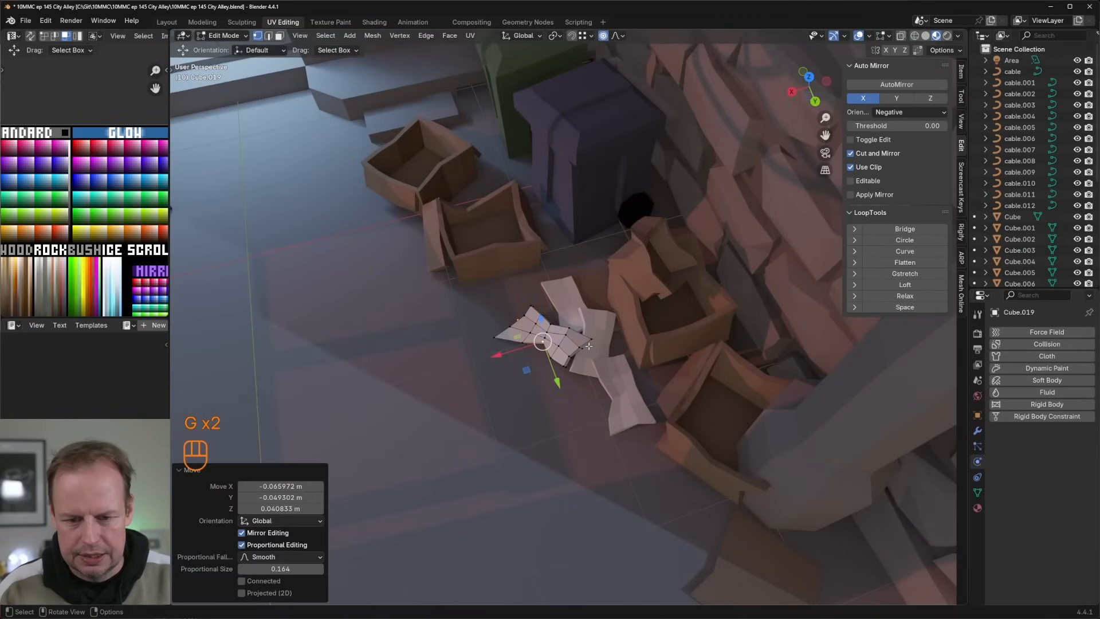
{"action": "left_click", "coordinate": [561, 319]}
{"action": "key", "text": "g"}
{"action": "left_click", "coordinate": [554, 328]}
{"action": "key", "text": "Tab"}
{"action": "scroll", "coordinate": [599, 332], "scroll_direction": "down", "scroll_amount": 5}
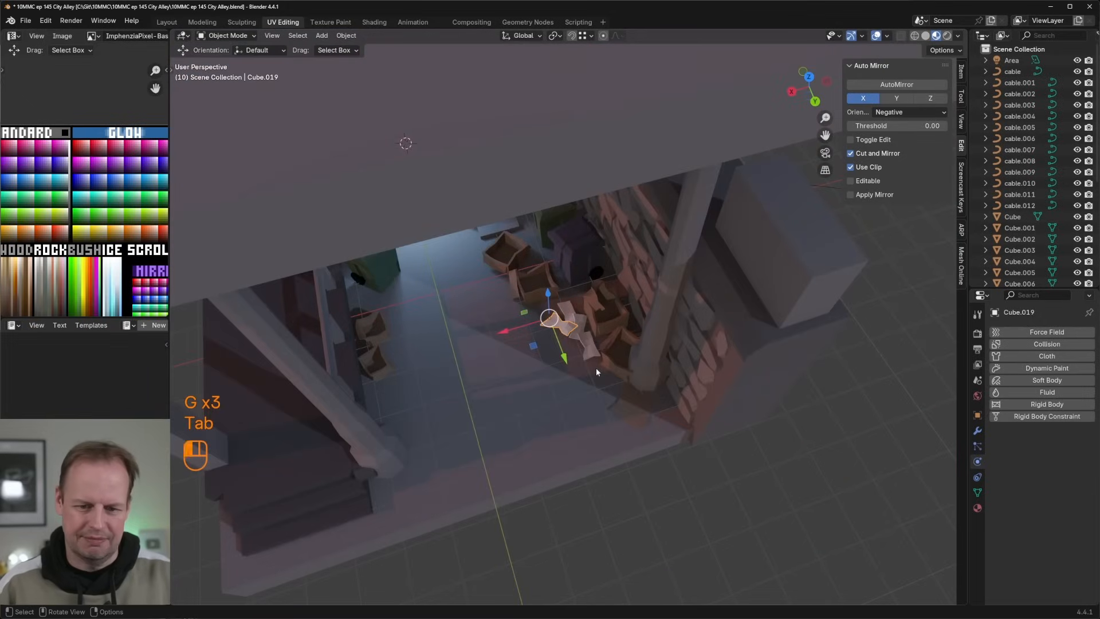
{"action": "left_click", "coordinate": [596, 372]}
{"action": "middle_click_drag", "start_coordinate": [596, 371], "coordinate": [689, 435]}
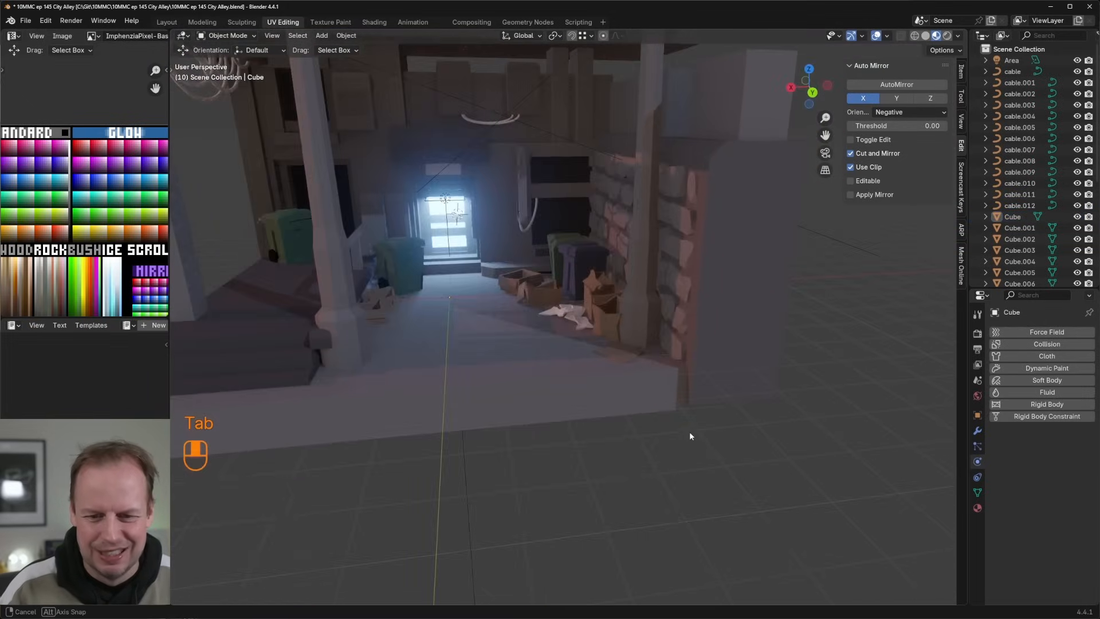
{"action": "scroll", "coordinate": [682, 424], "scroll_direction": "up", "scroll_amount": 5}
{"action": "mouse_move", "coordinate": [621, 349]}
{"action": "middle_mouse_down"}
{"action": "mouse_move", "coordinate": [607, 325]}
{"action": "mouse_move", "coordinate": [663, 318]}
{"action": "mouse_move", "coordinate": [609, 338]}
{"action": "middle_mouse_up"}
{"action": "key", "text": "Tab"}
{"action": "left_click", "coordinate": [575, 318]}
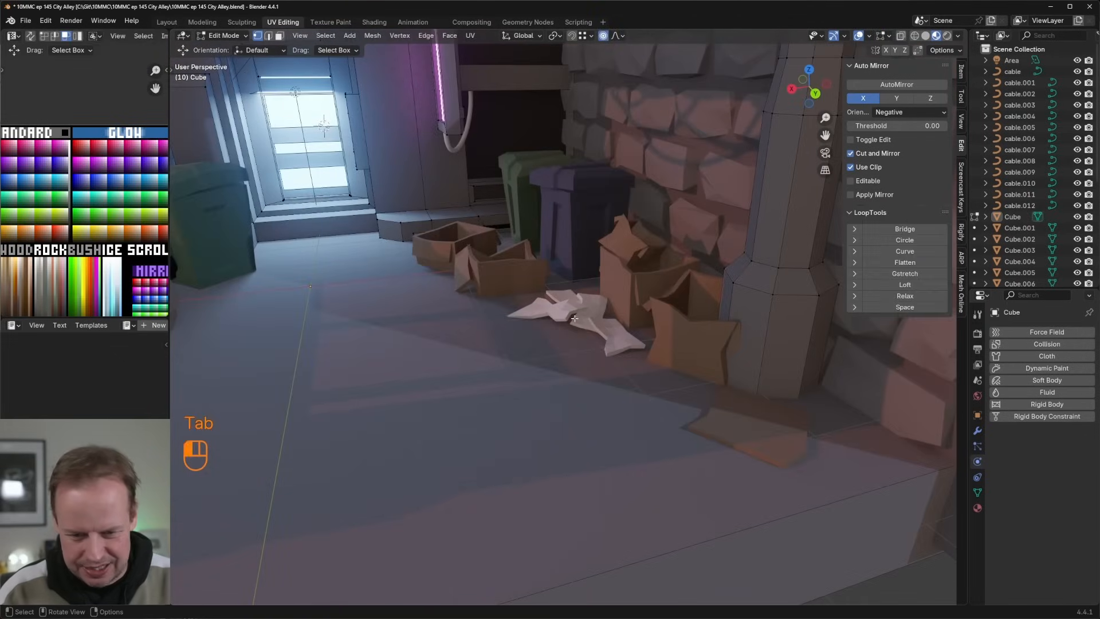
{"action": "key", "text": "Tab"}
Step: Select all the paper sheets in the pile and duplicate them in place
{"action": "left_click", "coordinate": [579, 314]}
{"action": "key", "text": "Tab"}
{"action": "key", "text": "Tab"}
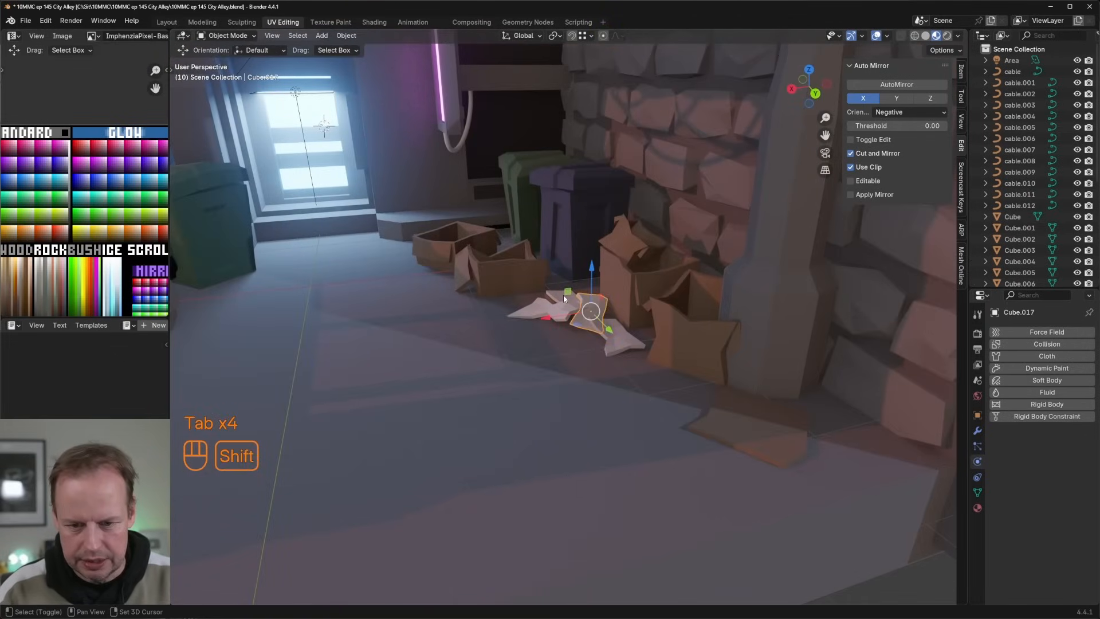
{"action": "key", "text": "KP_7"}
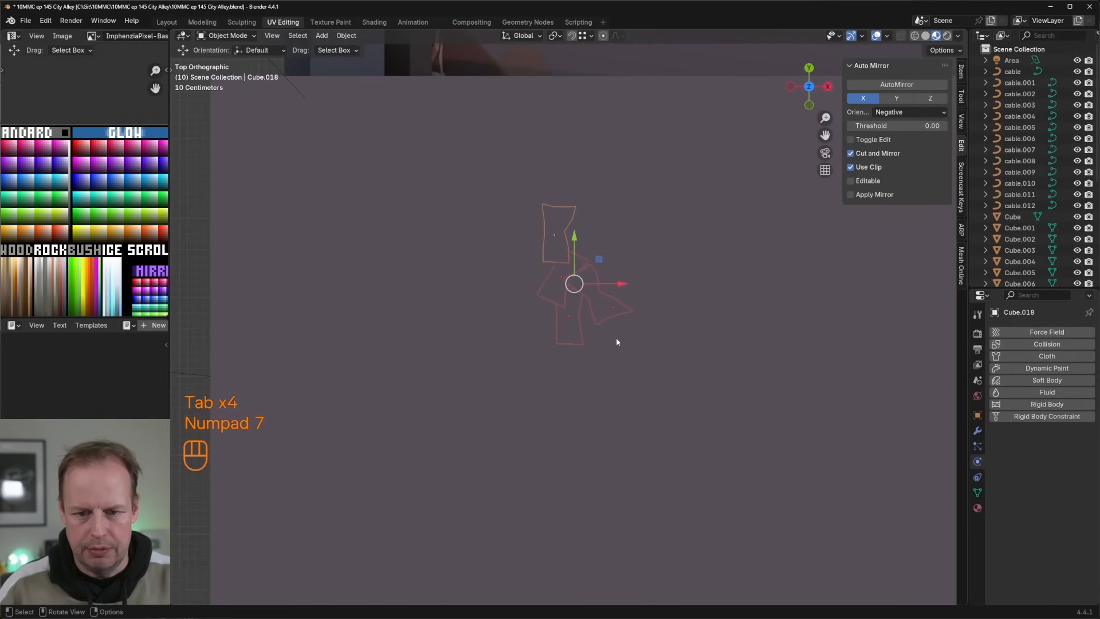
{"action": "middle_click_drag", "start_coordinate": [617, 338], "coordinate": [492, 293]}
{"action": "key", "text": "shift+d"}
{"action": "right_click", "coordinate": [521, 343]}
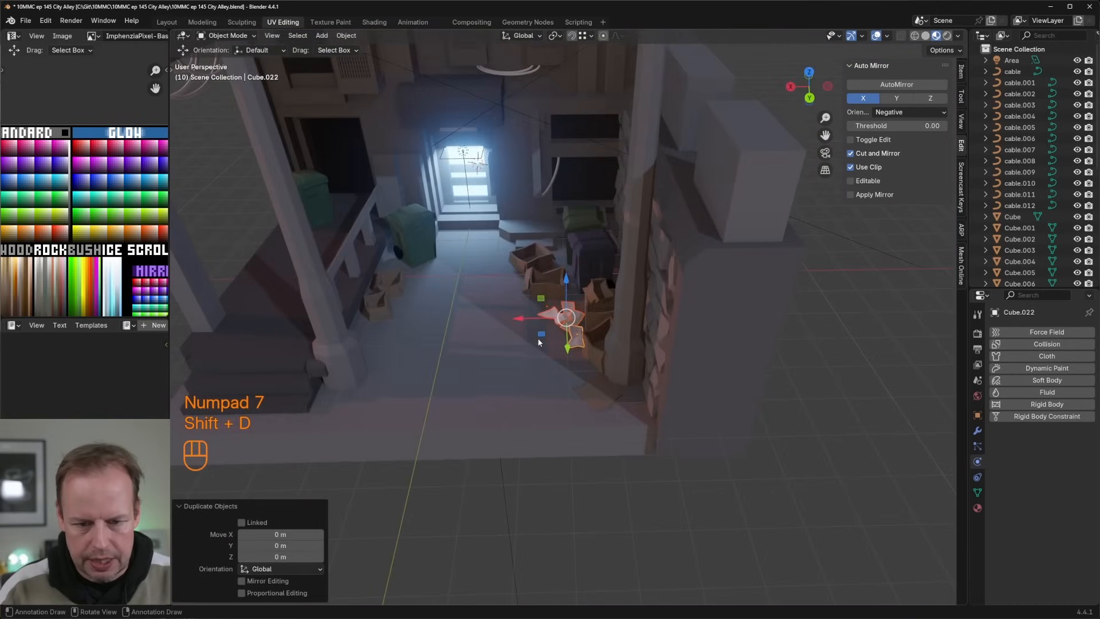
Step: Place the duplicated sheets beside the cardboard boxes on the opposite side of the alley and rotate them around Z
{"action": "key", "text": "shift+d"}
{"action": "left_click", "coordinate": [395, 301]}
{"action": "key", "text": "r"}
{"action": "key", "text": "z"}
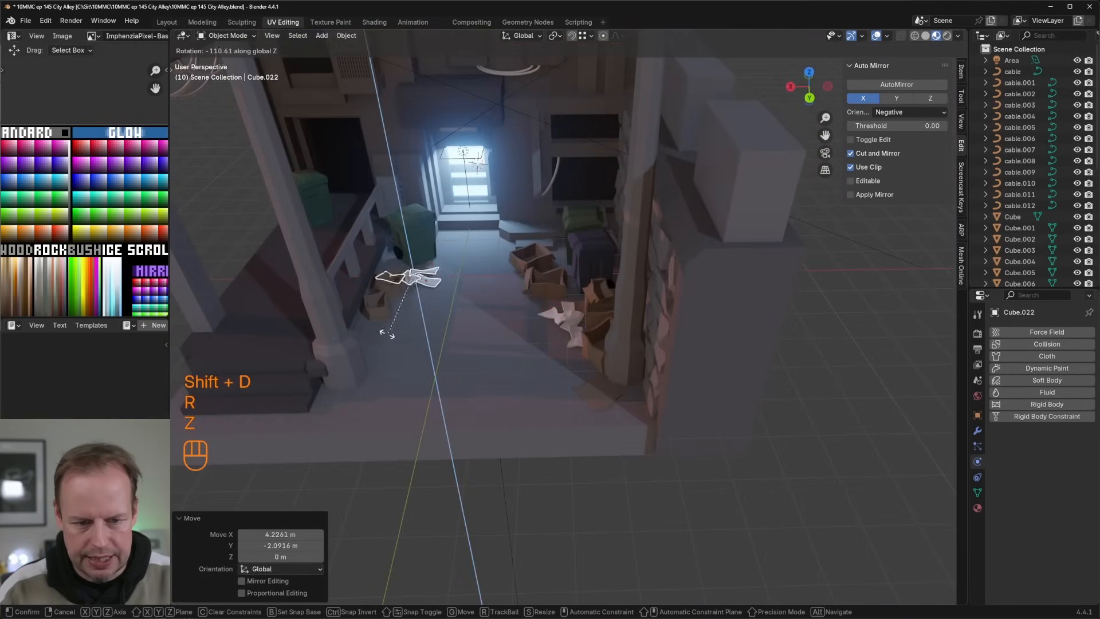
{"action": "left_click", "coordinate": [357, 338]}
{"action": "scroll", "coordinate": [397, 298], "scroll_direction": "up", "scroll_amount": 4}
{"action": "middle_click_drag", "start_coordinate": [398, 300], "coordinate": [618, 290], "text": "shift"}
{"action": "scroll", "coordinate": [618, 290], "scroll_direction": "up", "scroll_amount": 2}
{"action": "key", "text": "Tab"}
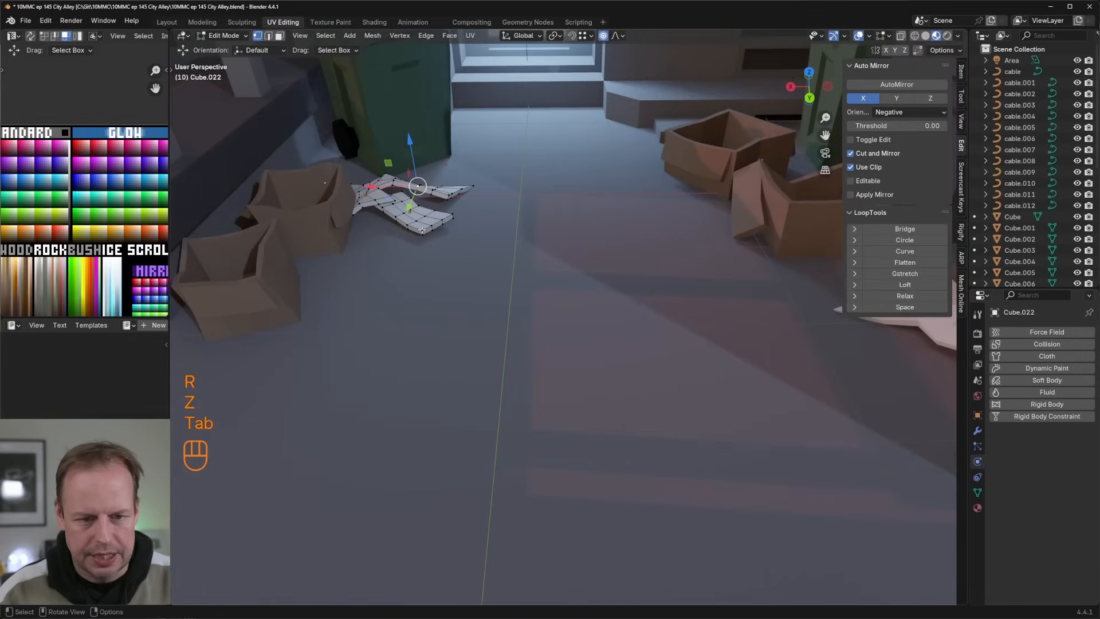
{"action": "key", "text": "Tab"}
{"action": "middle_click_drag", "start_coordinate": [440, 198], "coordinate": [450, 242]}
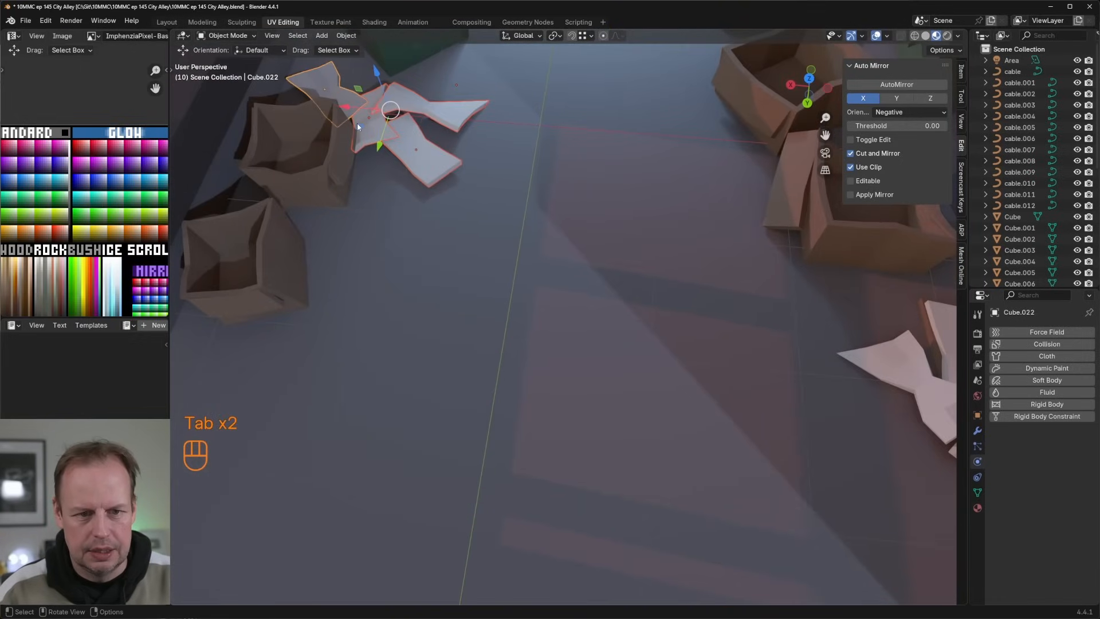
{"action": "left_click_drag", "start_coordinate": [356, 122], "coordinate": [358, 106]}
{"action": "middle_click_drag", "start_coordinate": [358, 106], "coordinate": [428, 116]}
{"action": "key", "text": "Tab"}
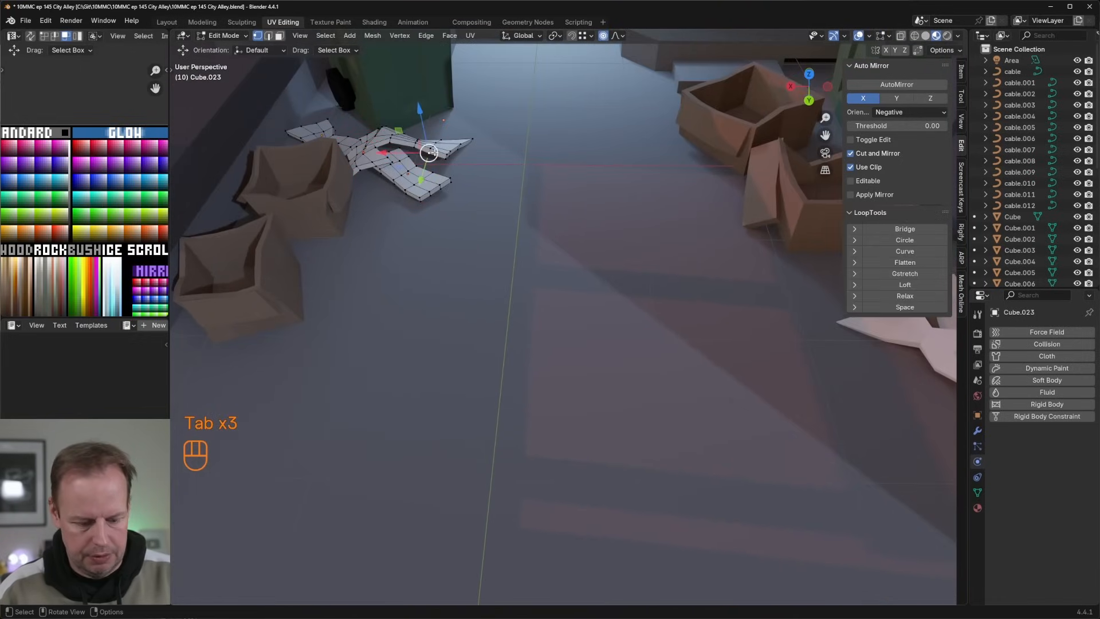
{"action": "key", "text": "l"}
{"action": "scroll", "coordinate": [434, 152], "scroll_direction": "down", "scroll_amount": 3}
{"action": "middle_click_drag", "start_coordinate": [444, 252], "coordinate": [459, 228]}
{"action": "key", "text": "g"}
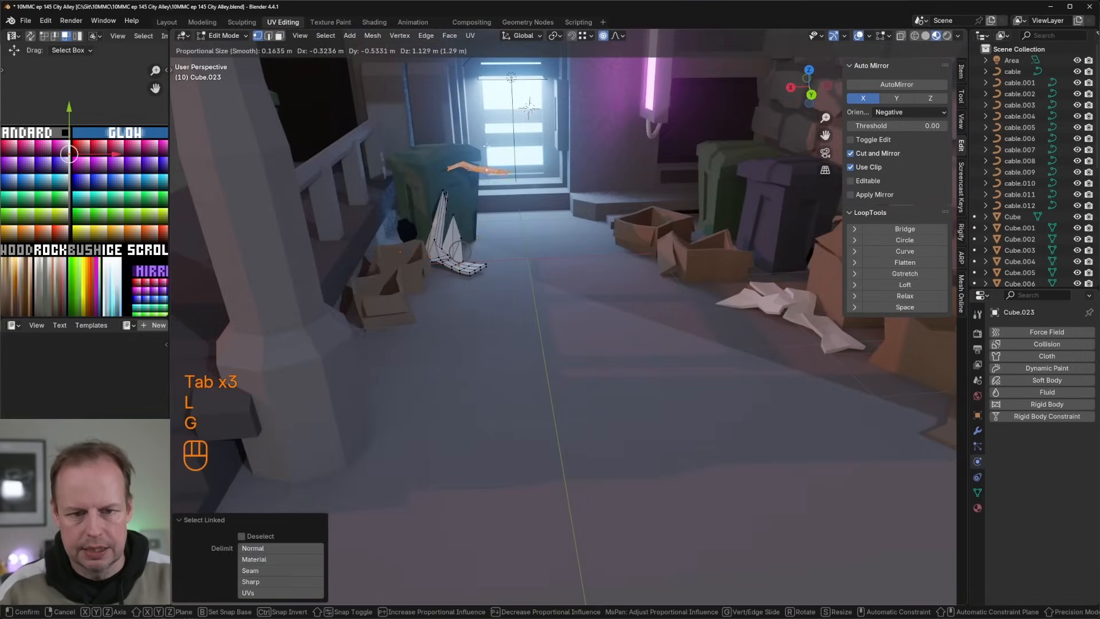
{"action": "right_click", "coordinate": [474, 202]}
Step: Select the linked mesh of one copied sheet and separate it into its own object
{"action": "key", "text": "p"}
{"action": "left_click", "coordinate": [481, 253]}
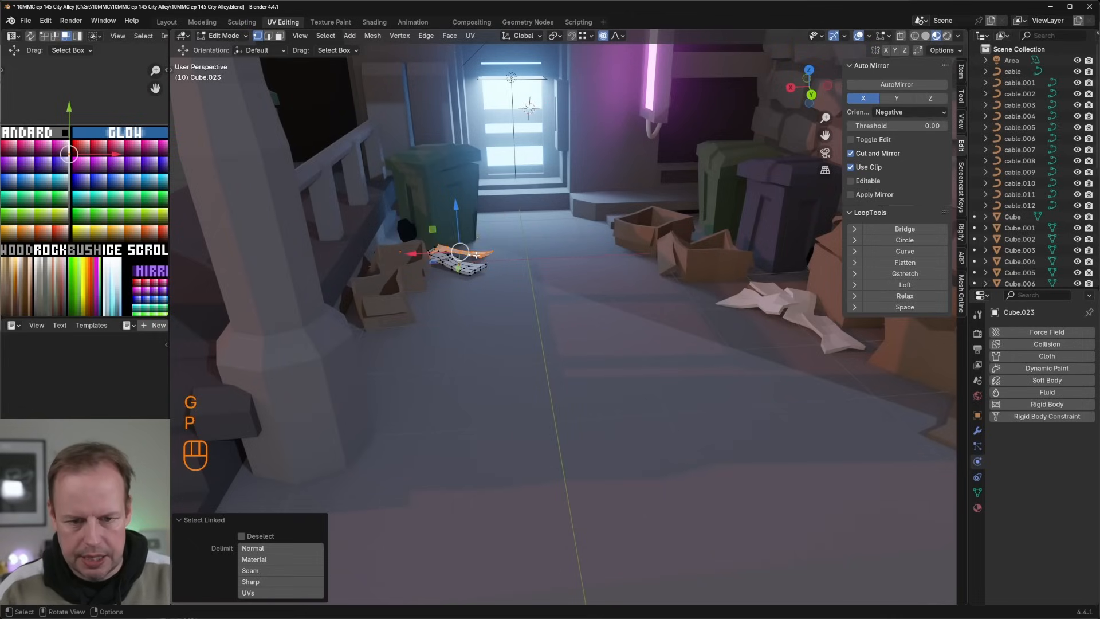
{"action": "key", "text": "Tab"}
{"action": "key", "text": "Tab"}
{"action": "key", "text": "l"}
{"action": "key", "text": "p"}
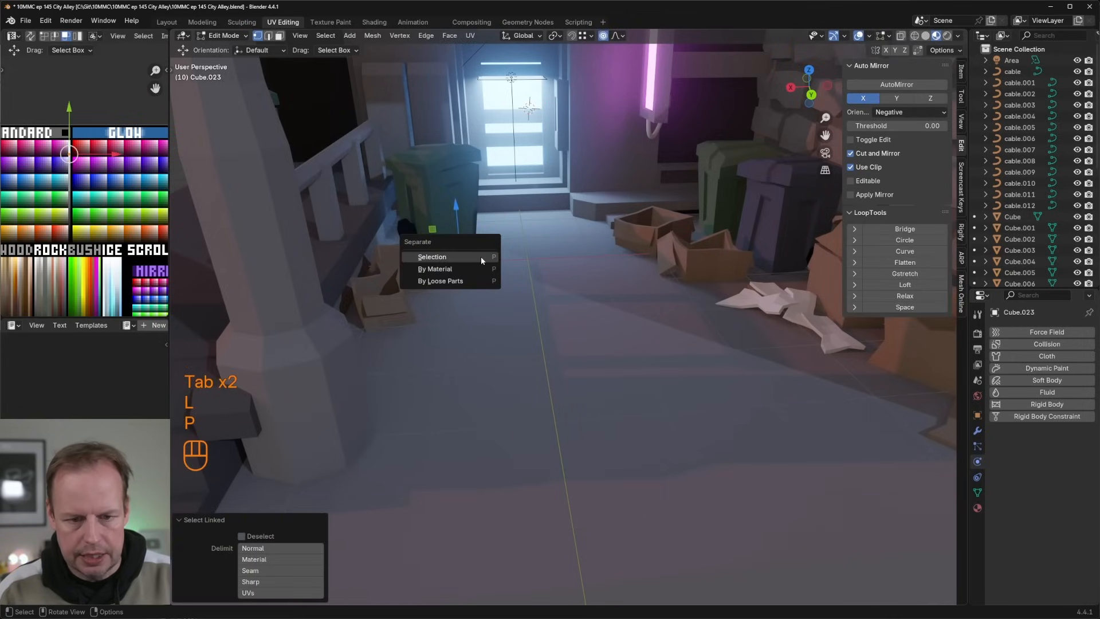
{"action": "left_click", "coordinate": [480, 256]}
{"action": "key", "text": "Tab"}
Step: Move the separated sheet up to the green wheelie bin and rotate it -13.3° in the view
{"action": "key", "text": "g"}
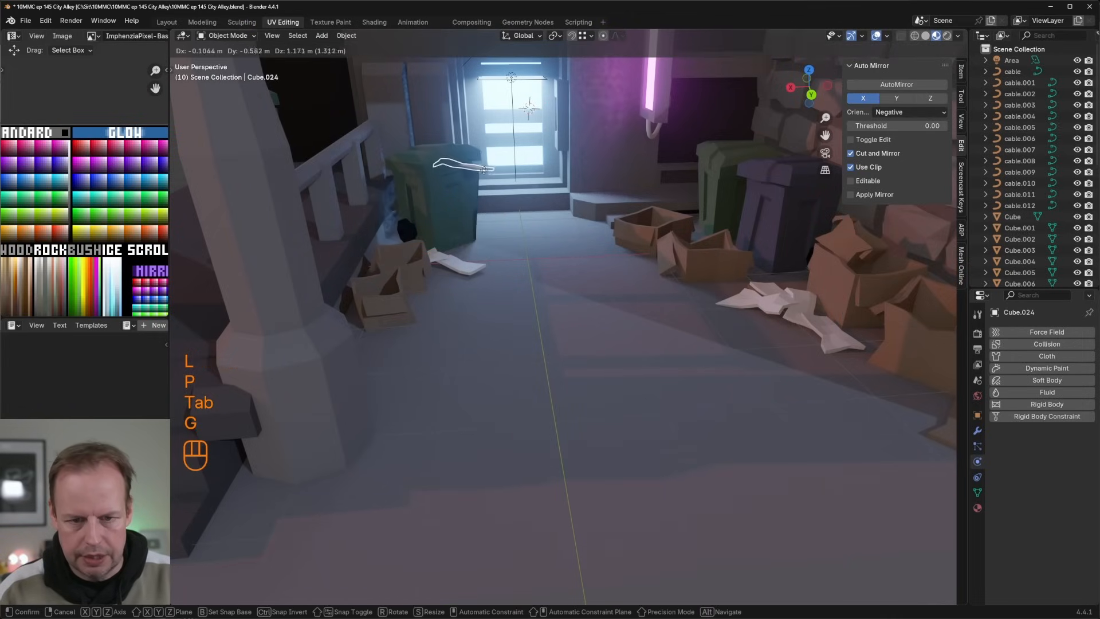
{"action": "left_click", "coordinate": [483, 168]}
{"action": "middle_click_drag", "start_coordinate": [482, 167], "coordinate": [580, 181]}
{"action": "scroll", "coordinate": [510, 163], "scroll_direction": "up", "scroll_amount": 2}
{"action": "key", "text": "KP_Decimal"}
{"action": "scroll", "coordinate": [603, 216], "scroll_direction": "down", "scroll_amount": 4}
{"action": "key", "text": "r"}
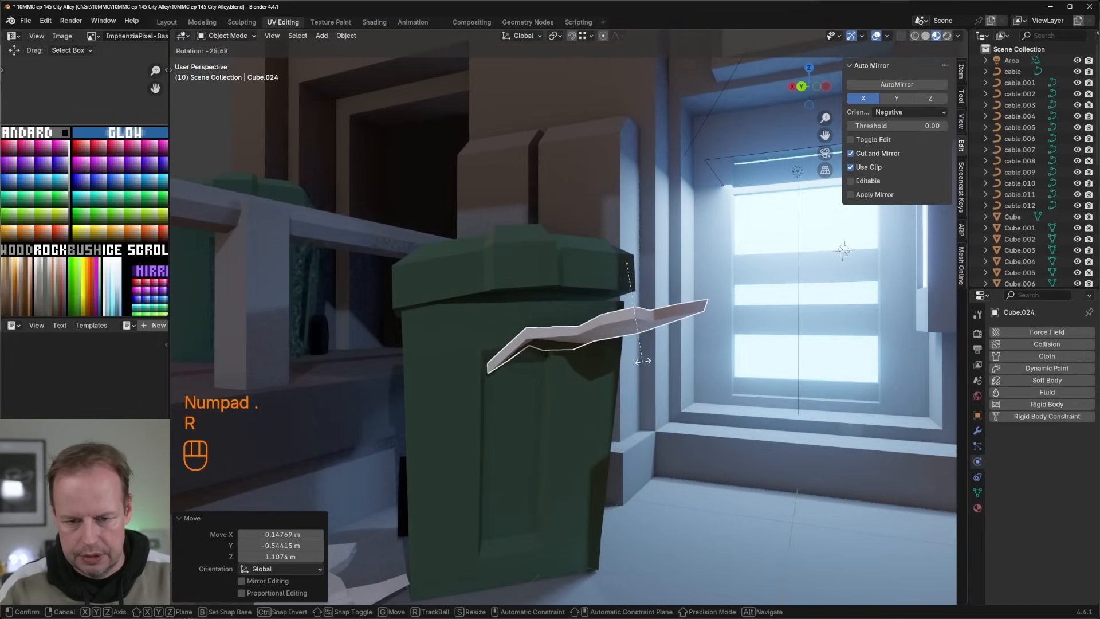
{"action": "left_click", "coordinate": [596, 379]}
Step: Set the sheet's origin to its surface center of mass and move it under the rim of the green bin's lid
{"action": "right_click", "coordinate": [593, 384]}
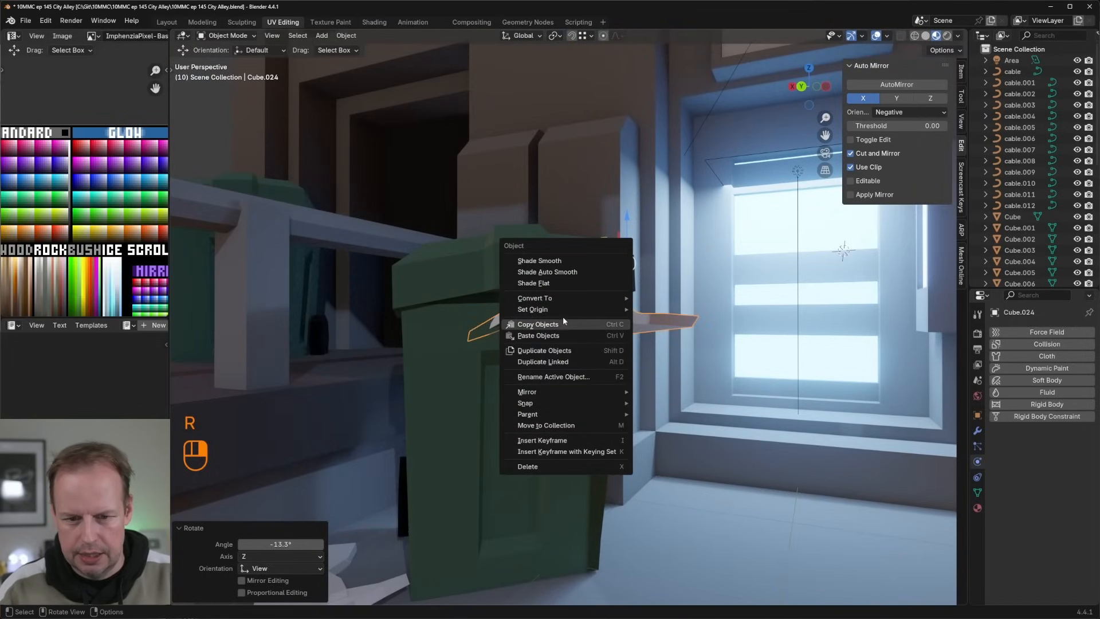
{"action": "mouse_move", "coordinate": [566, 310]}
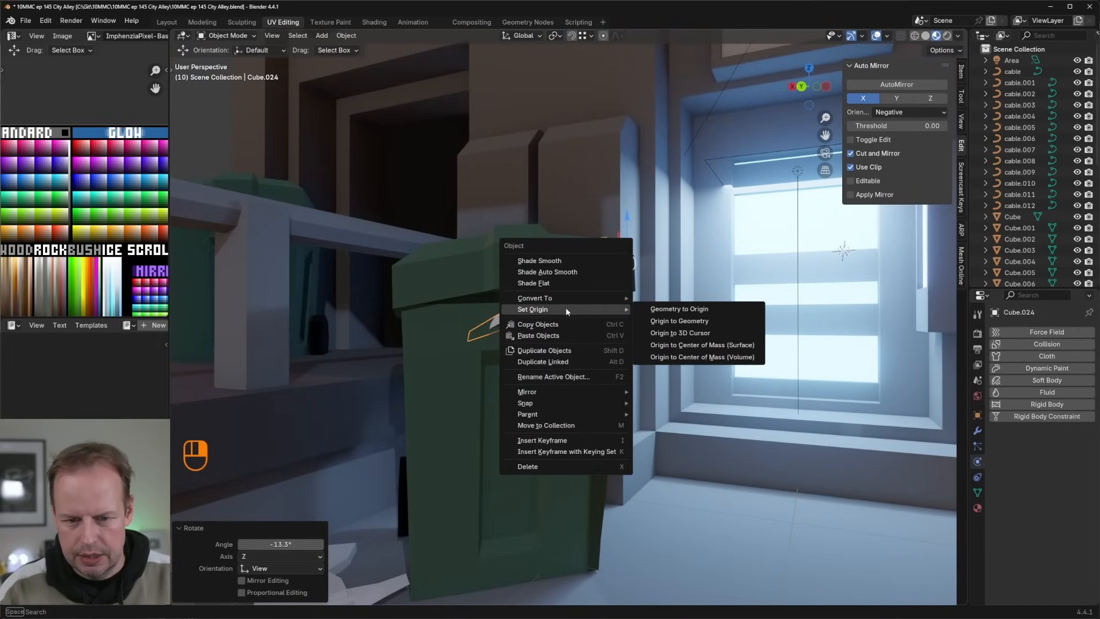
{"action": "left_click", "coordinate": [702, 344]}
{"action": "key", "text": "g"}
{"action": "left_click", "coordinate": [710, 262]}
Step: Open the bin's paper sheet in Edit Mode with vertex selection
{"action": "key", "text": "Tab"}
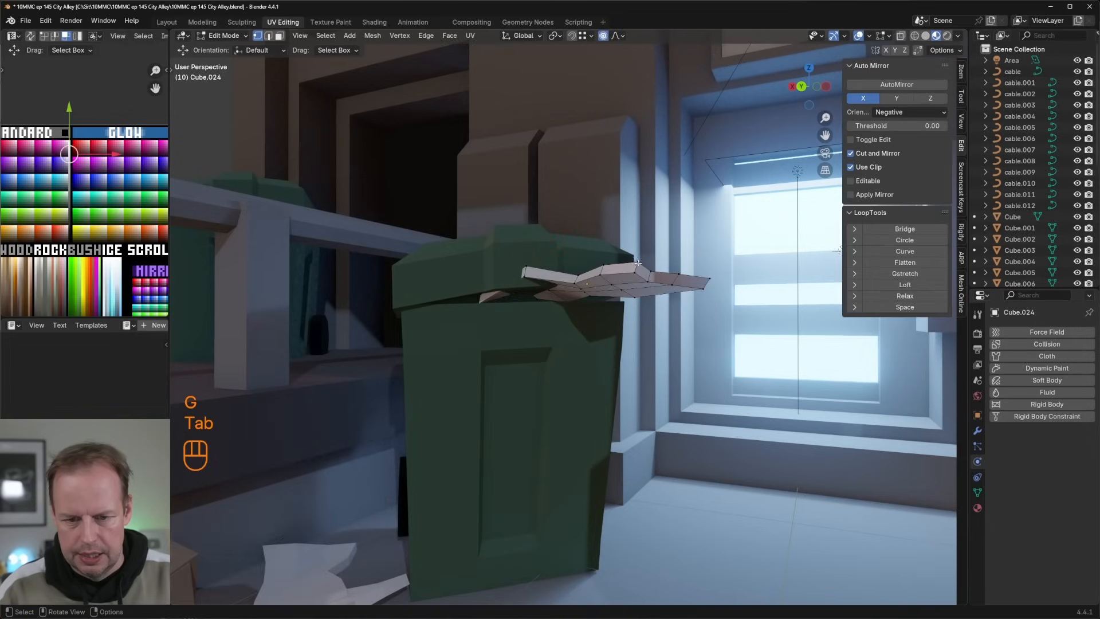
{"action": "middle_click_drag", "start_coordinate": [710, 261], "coordinate": [548, 285]}
{"action": "key", "text": "Tab"}
{"action": "key", "text": "Tab"}
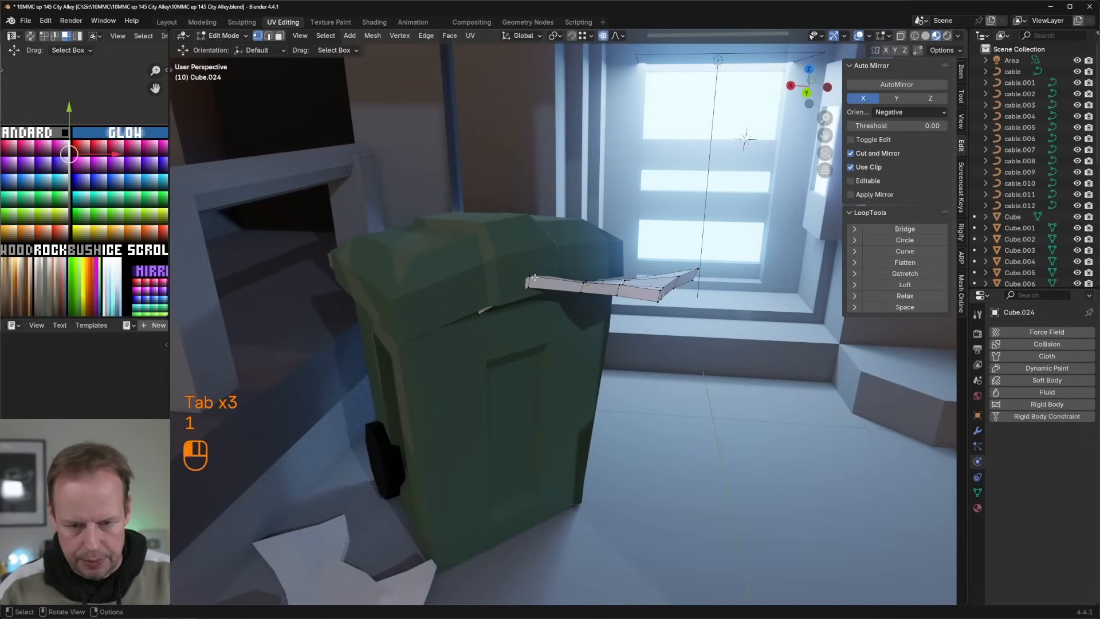
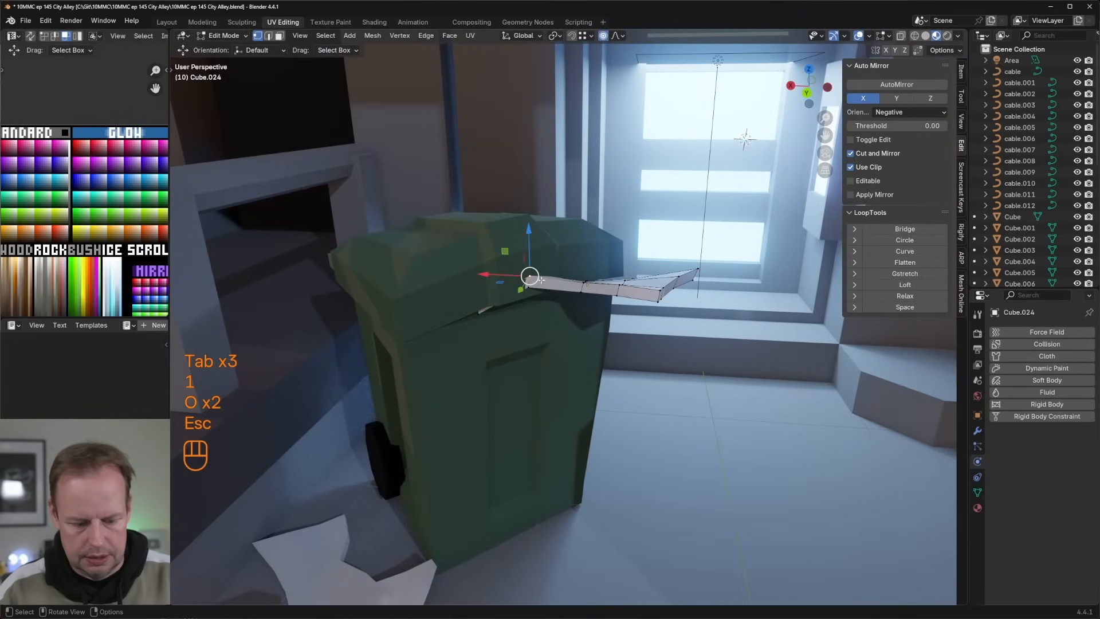
Step: Using proportional editing, pull the bin sheet's inner corner down at the lid rim, and bend its outer end down with about 60° rotation
{"action": "key", "text": "g"}
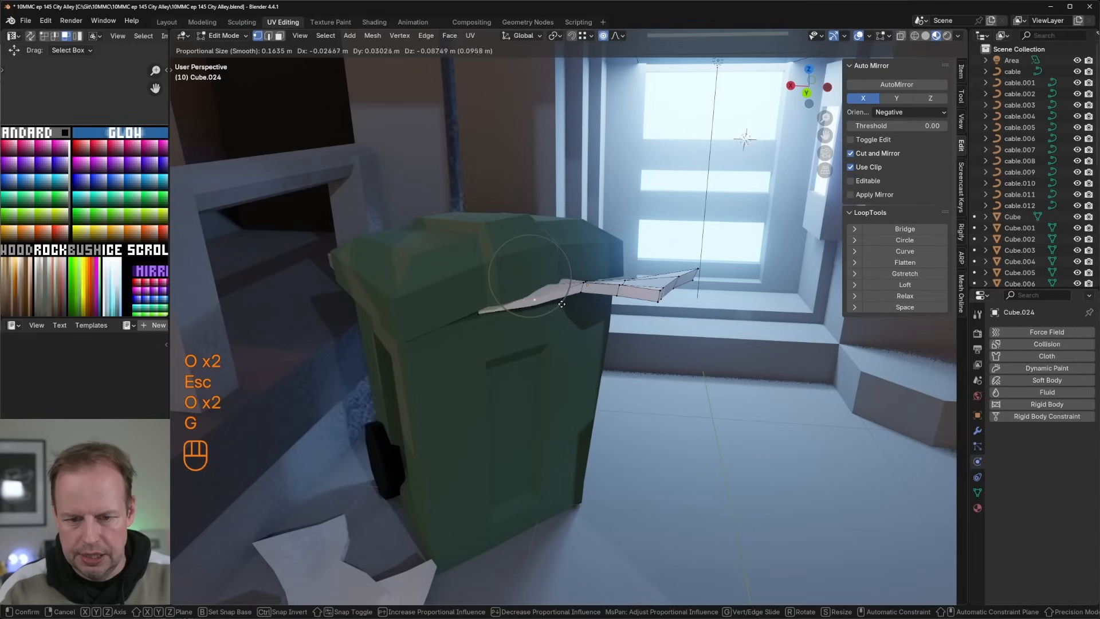
{"action": "left_click", "coordinate": [561, 304]}
{"action": "middle_click_drag", "start_coordinate": [590, 309], "coordinate": [687, 321]}
{"action": "left_click", "coordinate": [703, 291], "text": "ctrl"}
{"action": "key", "text": "r"}
{"action": "key", "text": "Escape"}
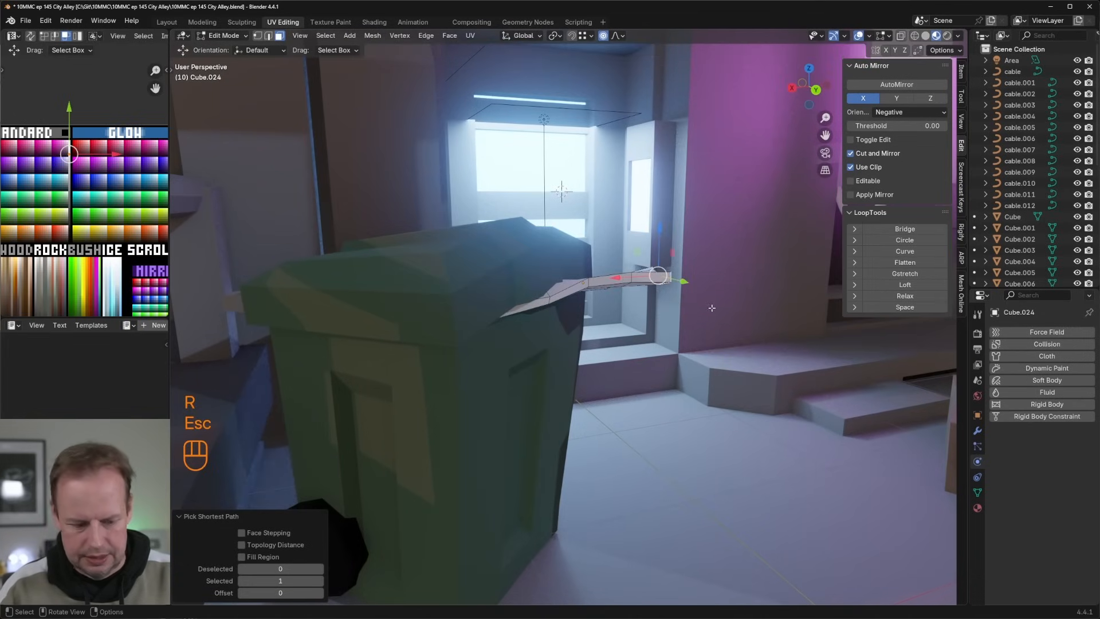
{"action": "key", "text": "g"}
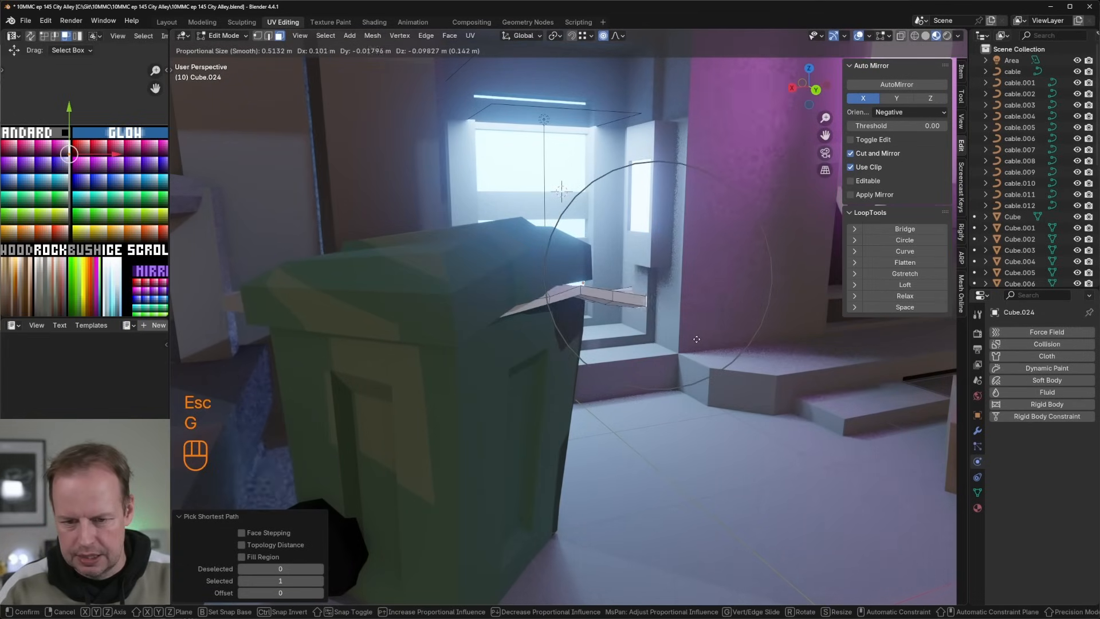
{"action": "left_click", "coordinate": [697, 339]}
{"action": "key", "text": "r"}
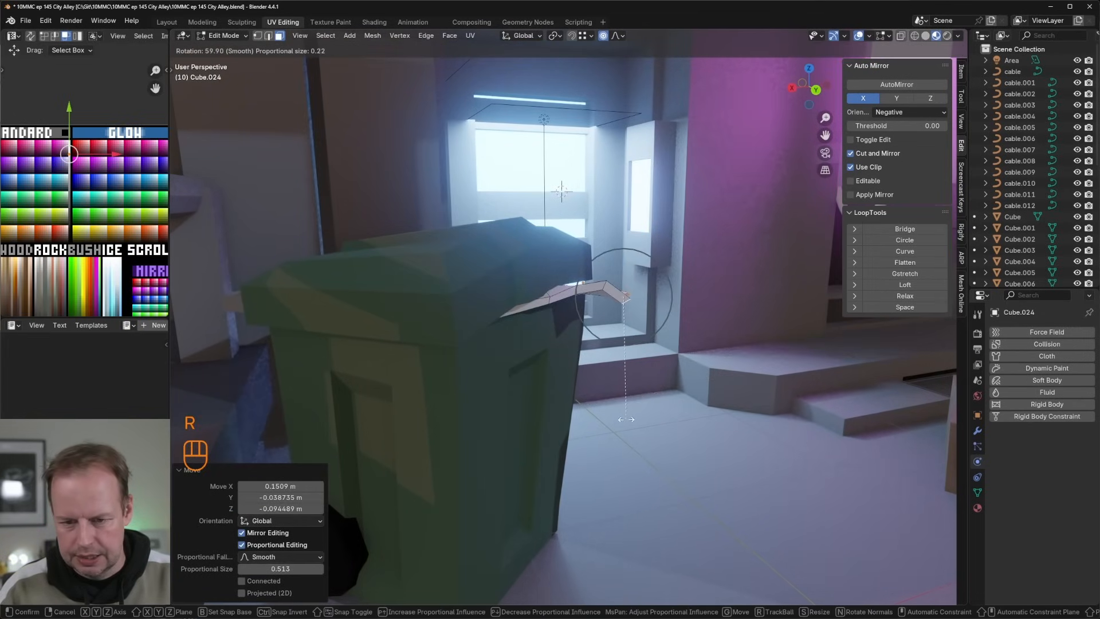
{"action": "left_click", "coordinate": [627, 420]}
{"action": "key", "text": "g"}
{"action": "left_click", "coordinate": [616, 419]}
Step: Reposition the bin sheet's outer corner vertices with proportional editing so the paper sits closer under the lid
{"action": "scroll", "coordinate": [624, 396], "scroll_direction": "down", "scroll_amount": 4}
{"action": "middle_click_drag", "start_coordinate": [659, 366], "coordinate": [681, 338]}
{"action": "scroll", "coordinate": [680, 338], "scroll_direction": "up", "scroll_amount": 3}
{"action": "key", "text": "Tab"}
{"action": "key", "text": "Tab"}
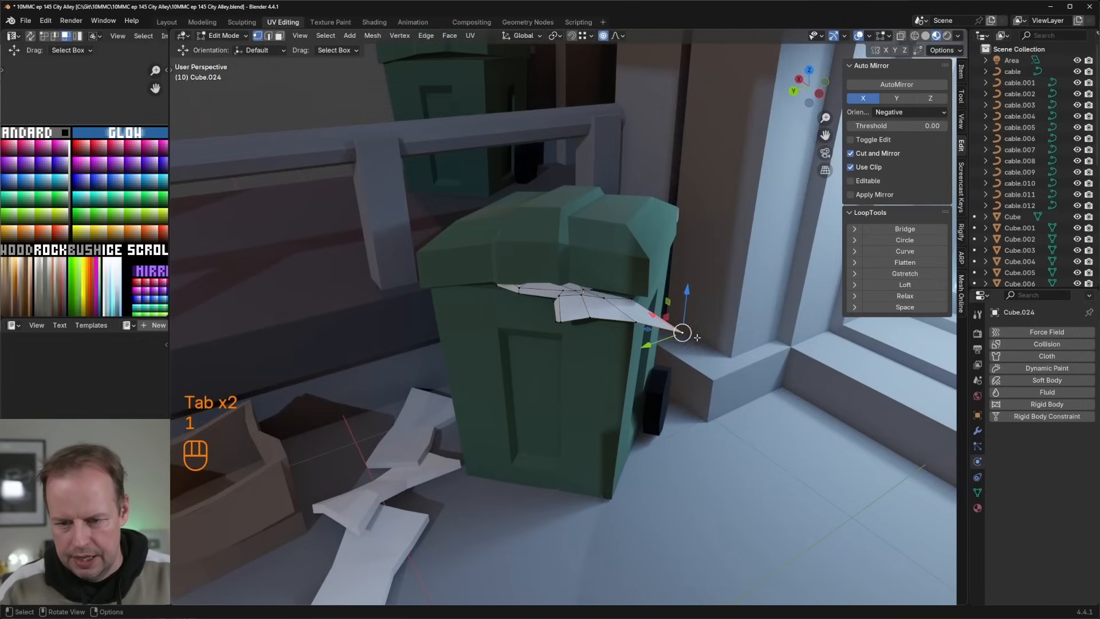
{"action": "key", "text": "g"}
{"action": "left_click", "coordinate": [676, 338]}
{"action": "middle_click_drag", "start_coordinate": [676, 338], "coordinate": [635, 302]}
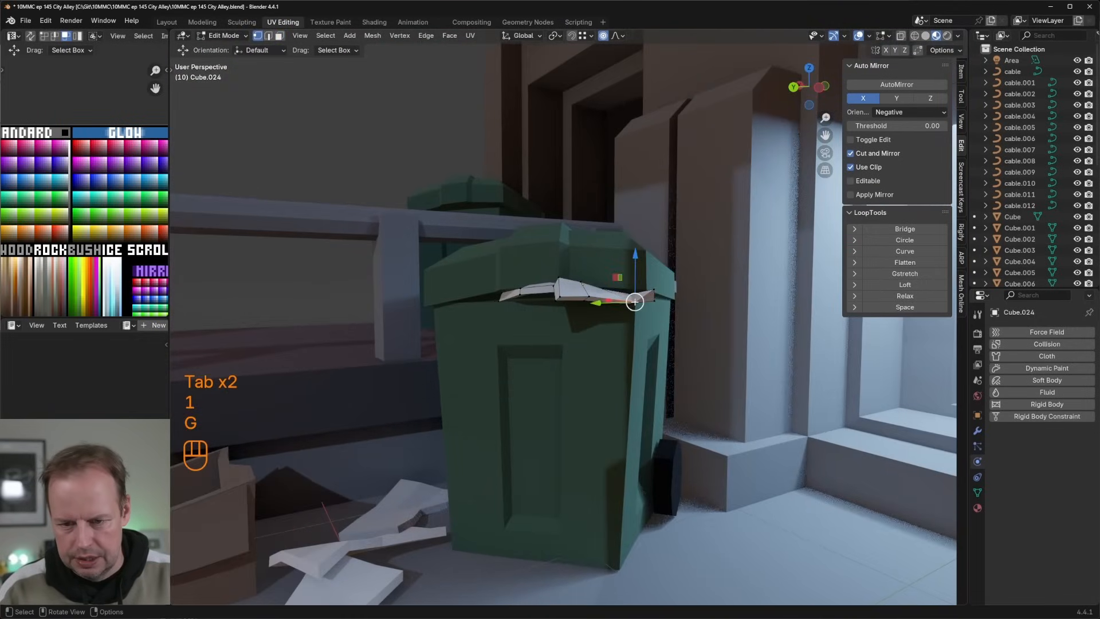
{"action": "key", "text": "g"}
{"action": "left_click", "coordinate": [636, 291]}
Step: Pull an edge along the underside of the bin sheet downward with proportional editing to make the paper droop
{"action": "left_click", "coordinate": [583, 300]}
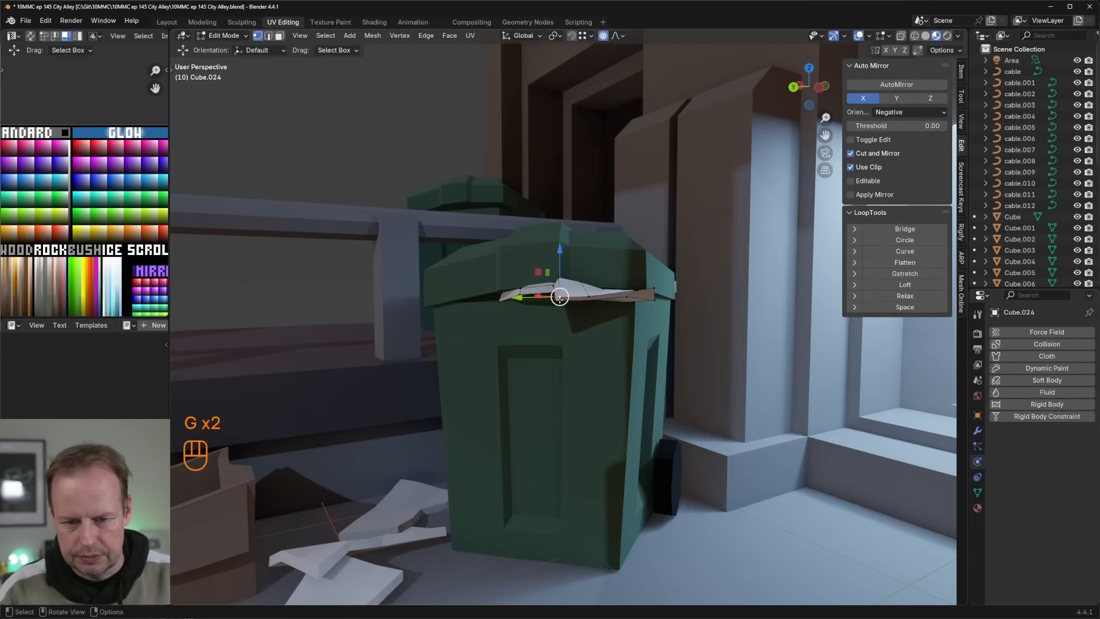
{"action": "key", "text": "2"}
{"action": "left_click", "coordinate": [561, 299]}
{"action": "key", "text": "g"}
{"action": "left_click", "coordinate": [568, 332]}
{"action": "scroll", "coordinate": [567, 332], "scroll_direction": "down", "scroll_amount": 5}
{"action": "middle_click_drag", "start_coordinate": [564, 338], "coordinate": [639, 401]}
{"action": "scroll", "coordinate": [639, 400], "scroll_direction": "down", "scroll_amount": 4}
{"action": "key", "text": "Tab"}
{"action": "scroll", "coordinate": [717, 437], "scroll_direction": "down", "scroll_amount": 3}
{"action": "middle_click_drag", "start_coordinate": [716, 437], "coordinate": [666, 400]}
{"action": "scroll", "coordinate": [666, 401], "scroll_direction": "up", "scroll_amount": 5}
Step: Rotate the whole front paper sheet on the ground by the green bin -93.3° around Z and reposition it beside the cardboard box
{"action": "key", "text": "Tab"}
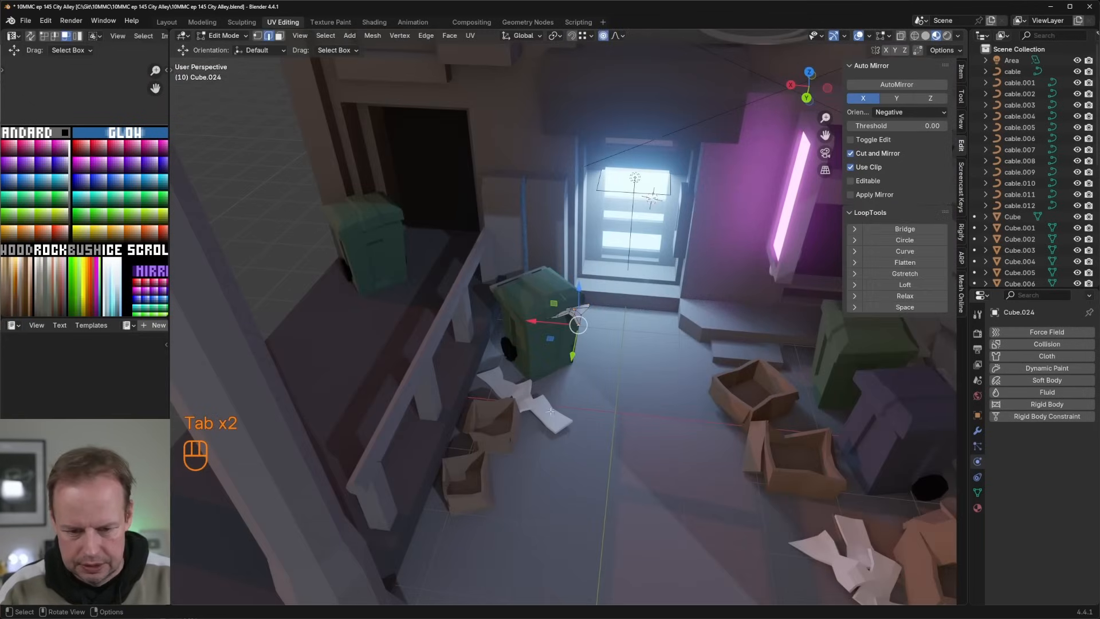
{"action": "key", "text": "Tab"}
{"action": "left_click", "coordinate": [562, 427]}
{"action": "key", "text": "Tab"}
{"action": "key", "text": "l"}
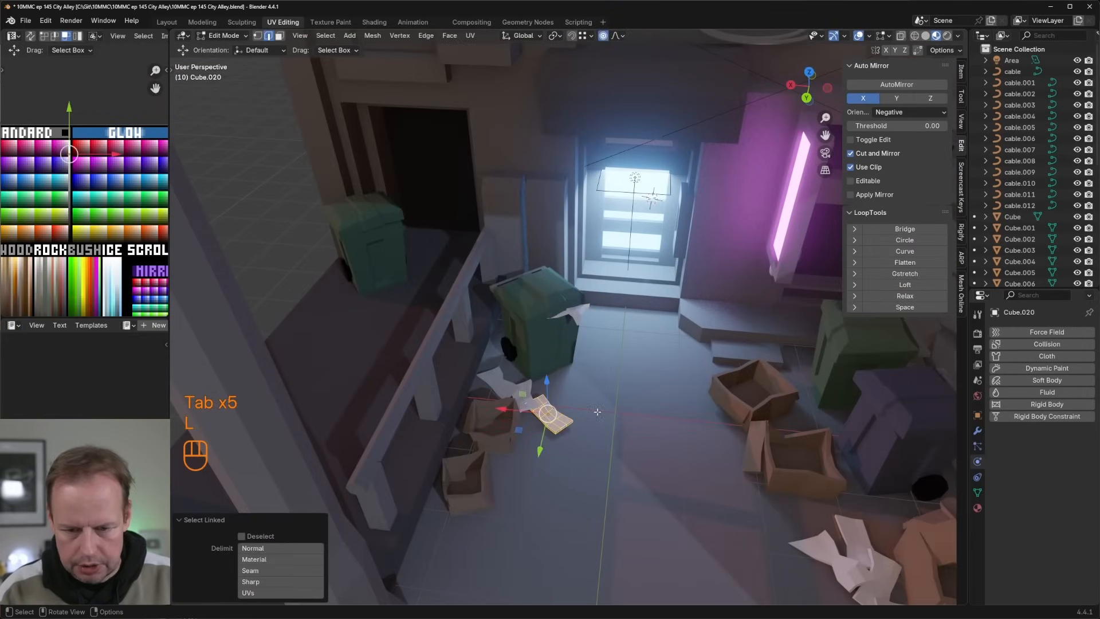
{"action": "key", "text": "r"}
{"action": "key", "text": "z"}
{"action": "left_click", "coordinate": [543, 440]}
{"action": "middle_click_drag", "start_coordinate": [545, 435], "coordinate": [553, 380]}
{"action": "key", "text": "g"}
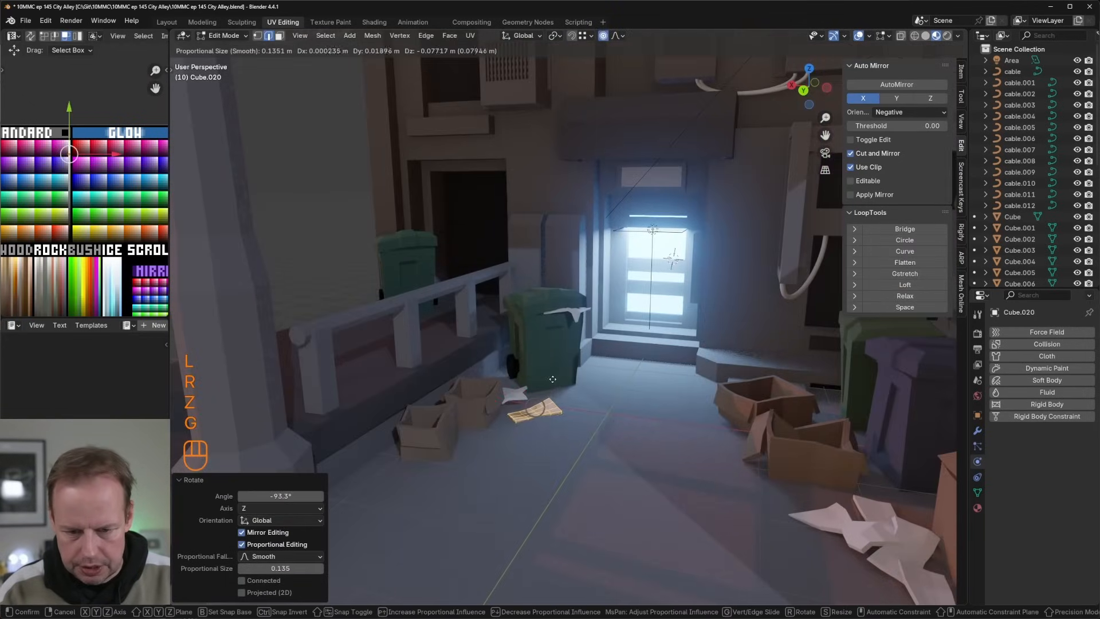
{"action": "left_click", "coordinate": [545, 373]}
Step: Reshape the neighbouring ground sheet behind it by moving its vertices with proportional editing
{"action": "key", "text": "Tab"}
{"action": "left_click", "coordinate": [522, 398]}
{"action": "key", "text": "Tab"}
{"action": "key", "text": "1"}
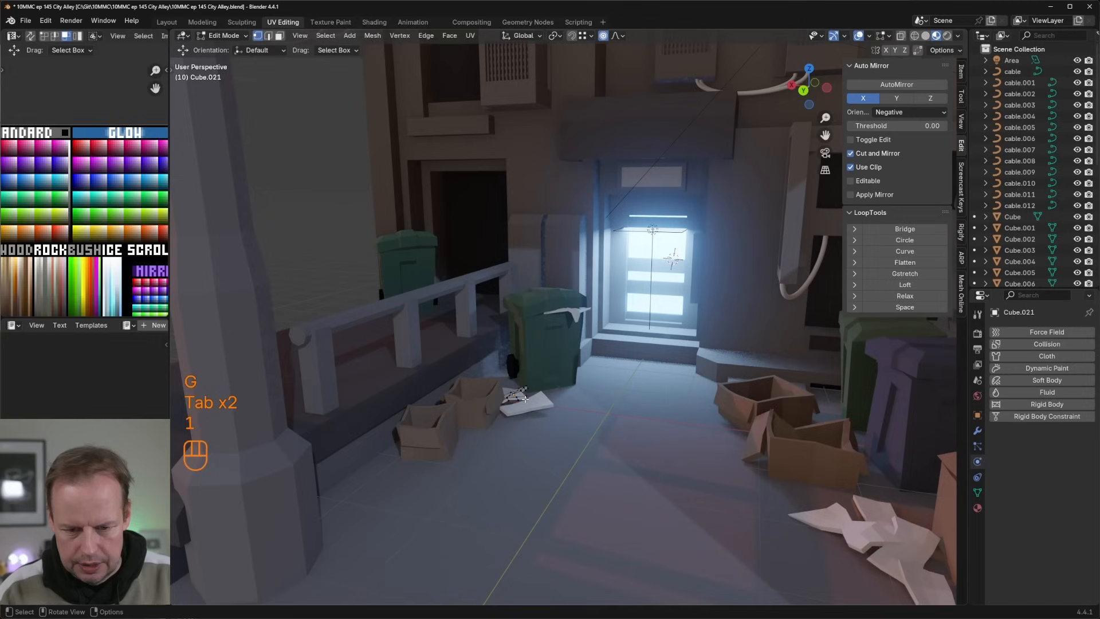
{"action": "key", "text": "g"}
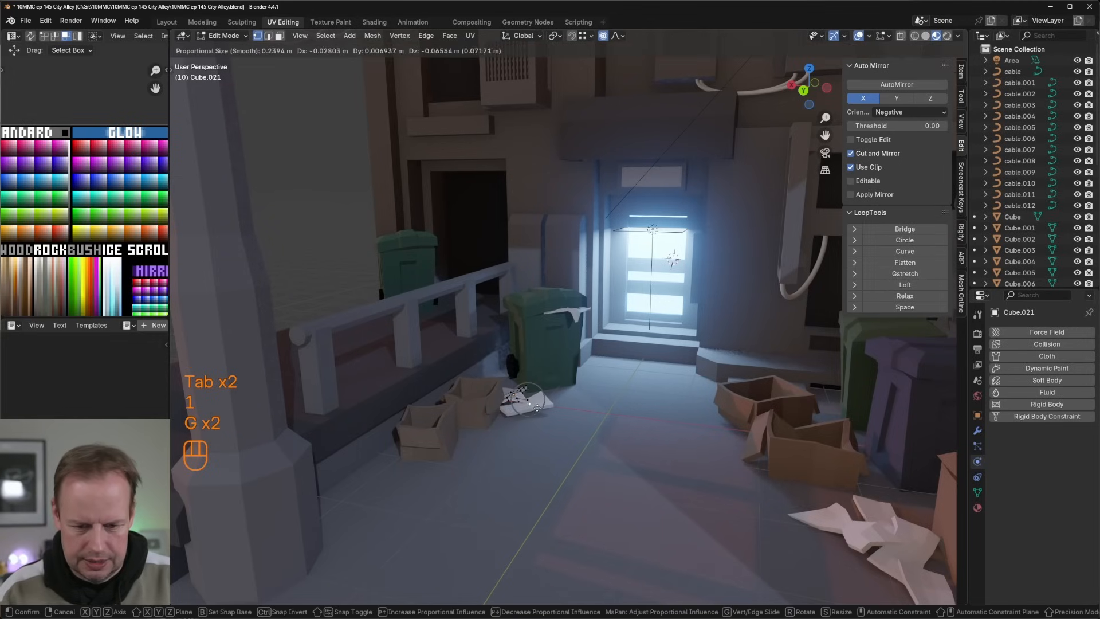
{"action": "left_click", "coordinate": [540, 410]}
Step: Crumple the front ground sheet by moving two of its vertices with proportional editing
{"action": "key", "text": "Tab"}
{"action": "left_click", "coordinate": [552, 408]}
{"action": "key", "text": "Tab"}
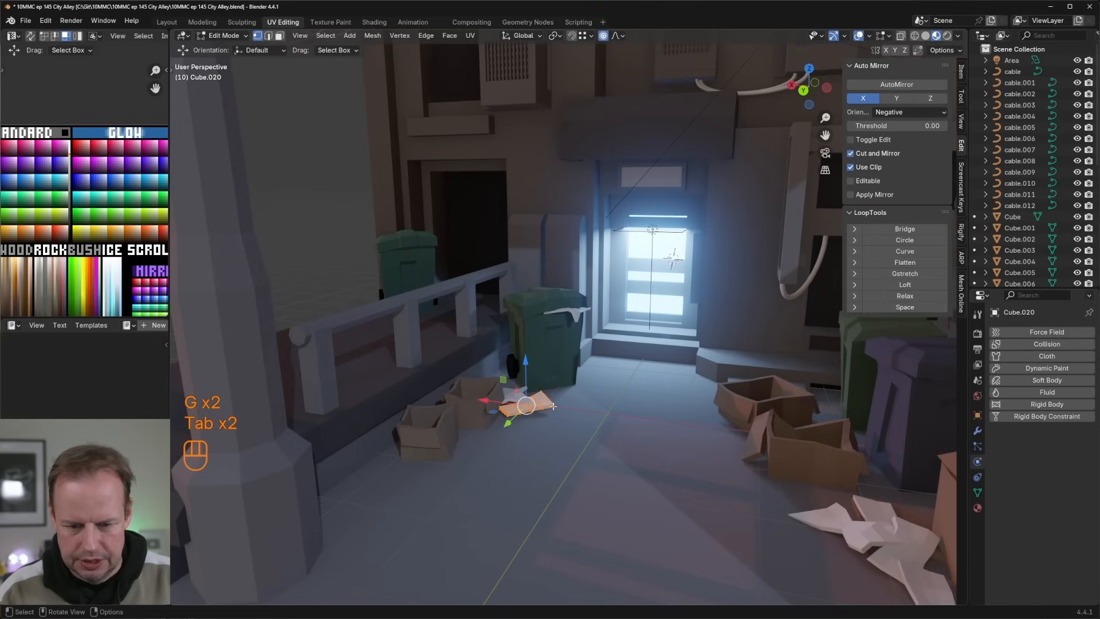
{"action": "key", "text": "g"}
{"action": "left_click", "coordinate": [566, 414]}
{"action": "left_click", "coordinate": [531, 415]}
{"action": "key", "text": "g"}
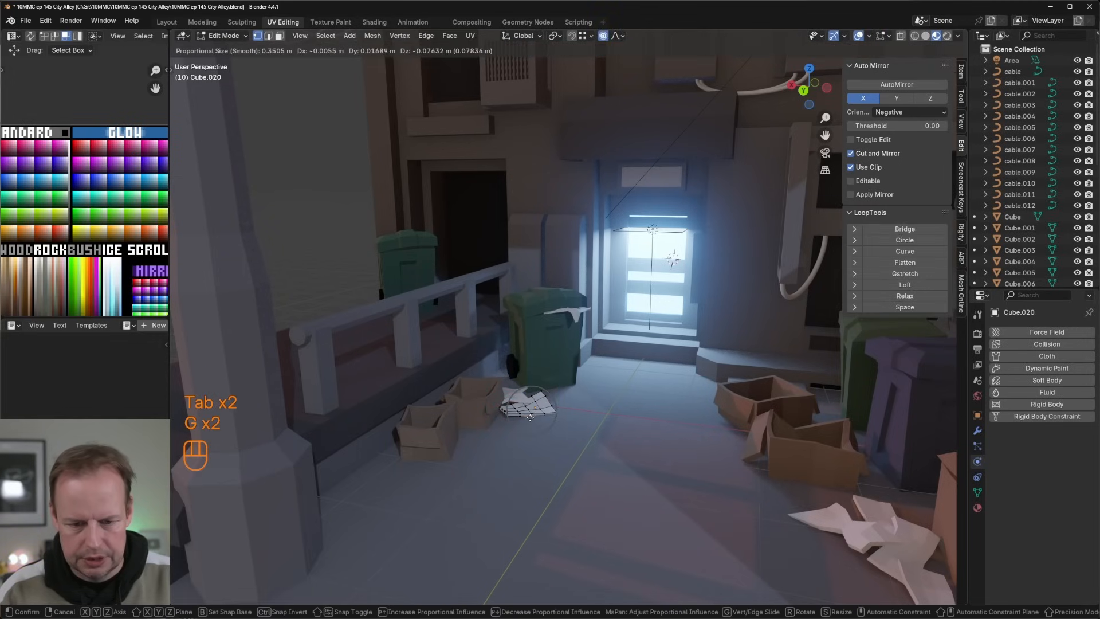
{"action": "left_click", "coordinate": [528, 416]}
{"action": "key", "text": "Tab"}
Step: Examine the litter and bins around the lit doorway from farther back in the alley
{"action": "scroll", "coordinate": [563, 401], "scroll_direction": "down", "scroll_amount": 3}
{"action": "middle_click_drag", "start_coordinate": [563, 401], "coordinate": [629, 418]}
{"action": "scroll", "coordinate": [674, 431], "scroll_direction": "down", "scroll_amount": 2}
{"action": "scroll", "coordinate": [645, 382], "scroll_direction": "up", "scroll_amount": 4}
{"action": "scroll", "coordinate": [641, 378], "scroll_direction": "down", "scroll_amount": 5}
{"action": "middle_click_drag", "start_coordinate": [641, 378], "coordinate": [627, 363]}
{"action": "scroll", "coordinate": [626, 344], "scroll_direction": "up", "scroll_amount": 6}
{"action": "key", "text": "Tab"}
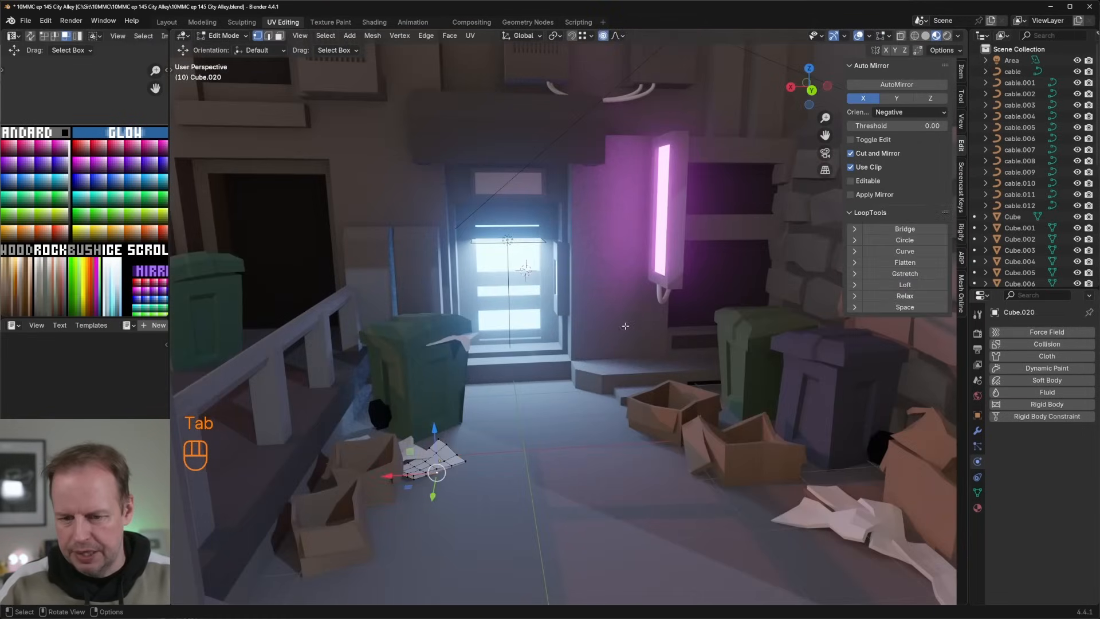
{"action": "key", "text": "Tab"}
Step: Inset the wall face between the lit door and the pink neon by about 0.155 m and extrude it about 0.475 m inward
{"action": "scroll", "coordinate": [636, 309], "scroll_direction": "down", "scroll_amount": 5}
{"action": "left_click", "coordinate": [592, 292]}
{"action": "key", "text": "Tab"}
{"action": "scroll", "coordinate": [593, 286], "scroll_direction": "up", "scroll_amount": 4}
{"action": "key", "text": "3"}
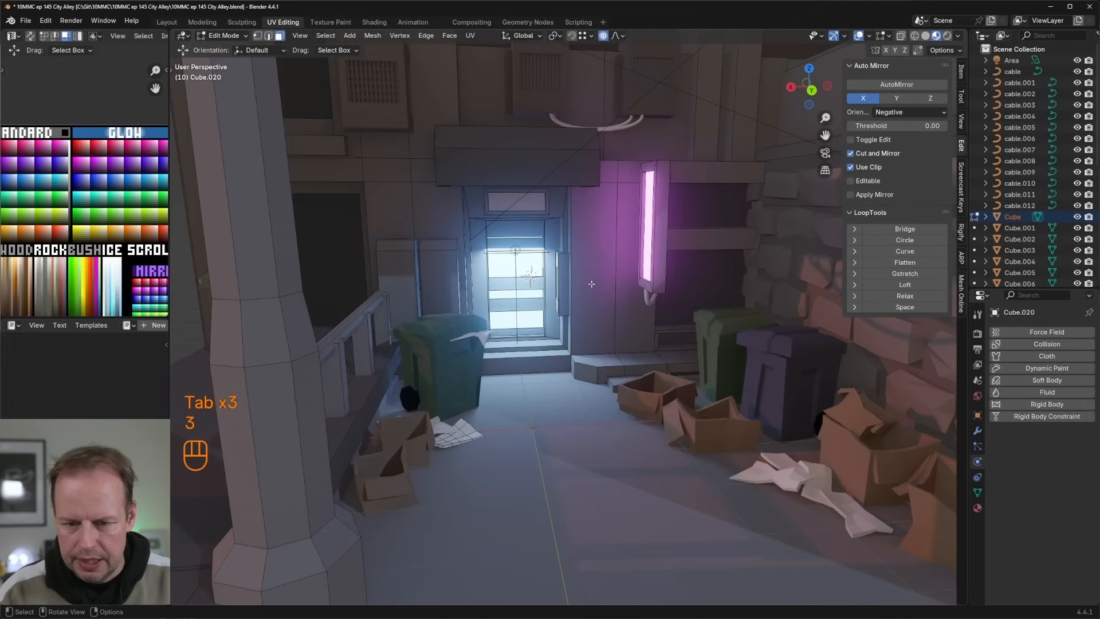
{"action": "left_click", "coordinate": [594, 280]}
{"action": "key", "text": "i"}
{"action": "left_click", "coordinate": [645, 285]}
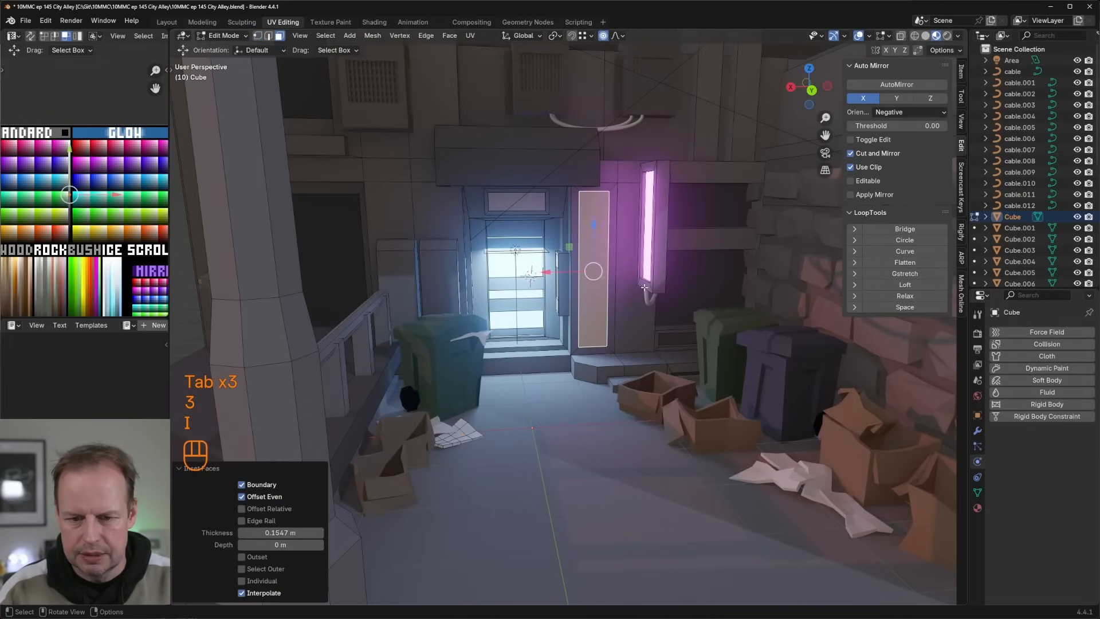
{"action": "key", "text": "e"}
{"action": "left_click", "coordinate": [630, 287]}
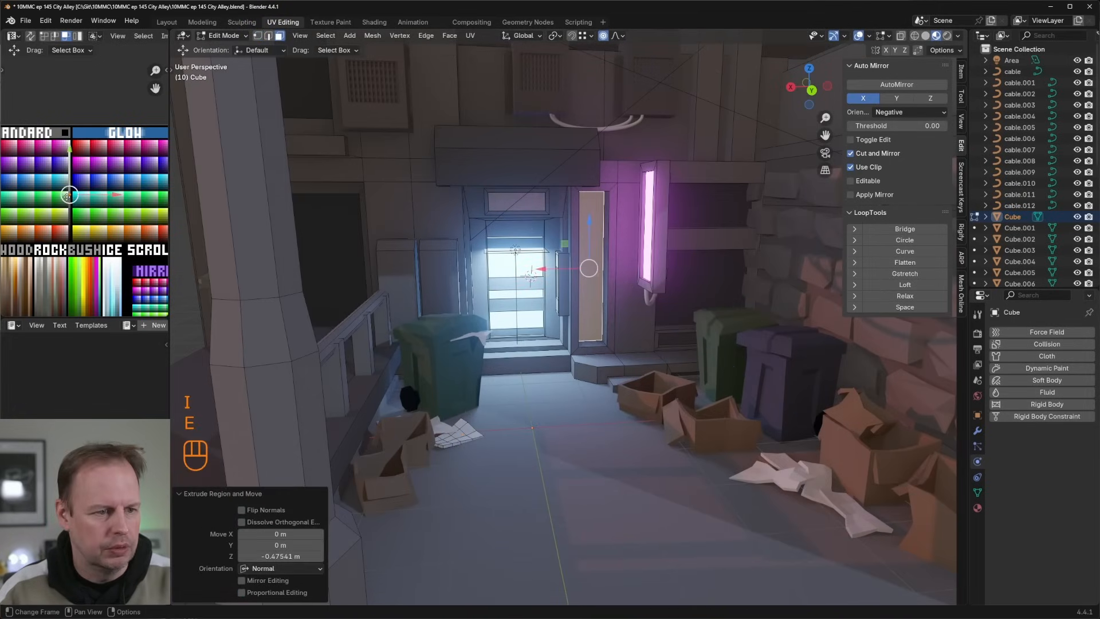
Step: Recolour the recessed face beside the door by moving its UVs onto the dark part of the colour palette
{"action": "key", "text": "a"}
{"action": "key", "text": "g"}
{"action": "left_click", "coordinate": [69, 214]}
{"action": "key", "text": "Tab"}
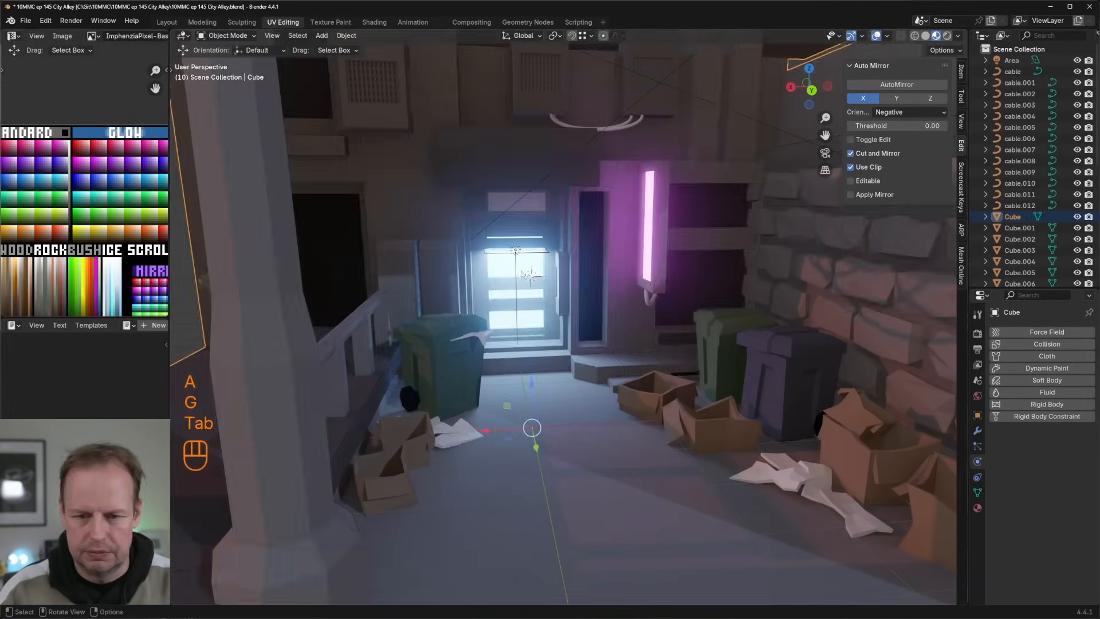
{"action": "scroll", "coordinate": [569, 275], "scroll_direction": "down", "scroll_amount": 5}
{"action": "scroll", "coordinate": [570, 277], "scroll_direction": "up", "scroll_amount": 2}
{"action": "key", "text": "Tab"}
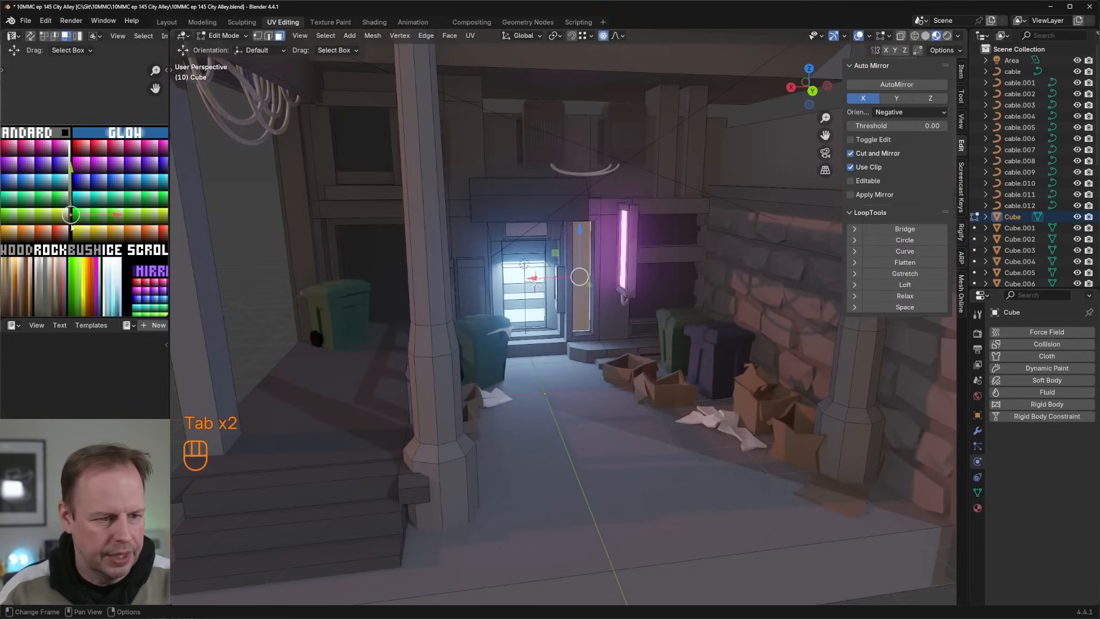
{"action": "scroll", "coordinate": [71, 228], "scroll_direction": "up", "scroll_amount": 3}
{"action": "key", "text": "g"}
{"action": "key", "text": "Tab"}
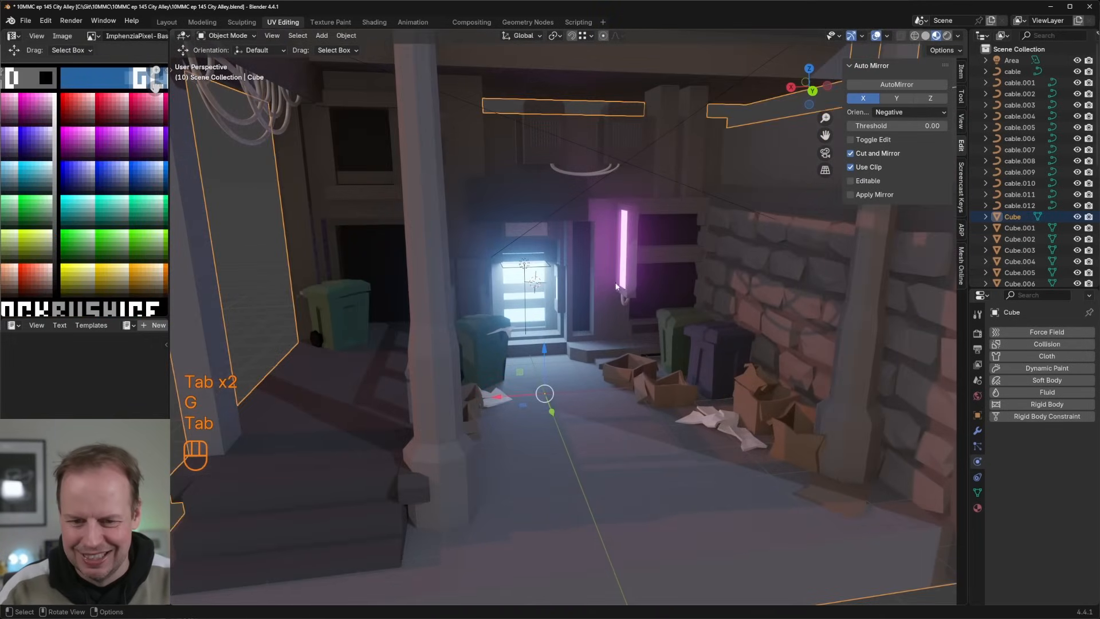
{"action": "key", "text": "Tab"}
Step: Select the four railing posts, scale them to about 0.94 along X and shift them about 0.07 m along X
{"action": "key", "text": "Tab"}
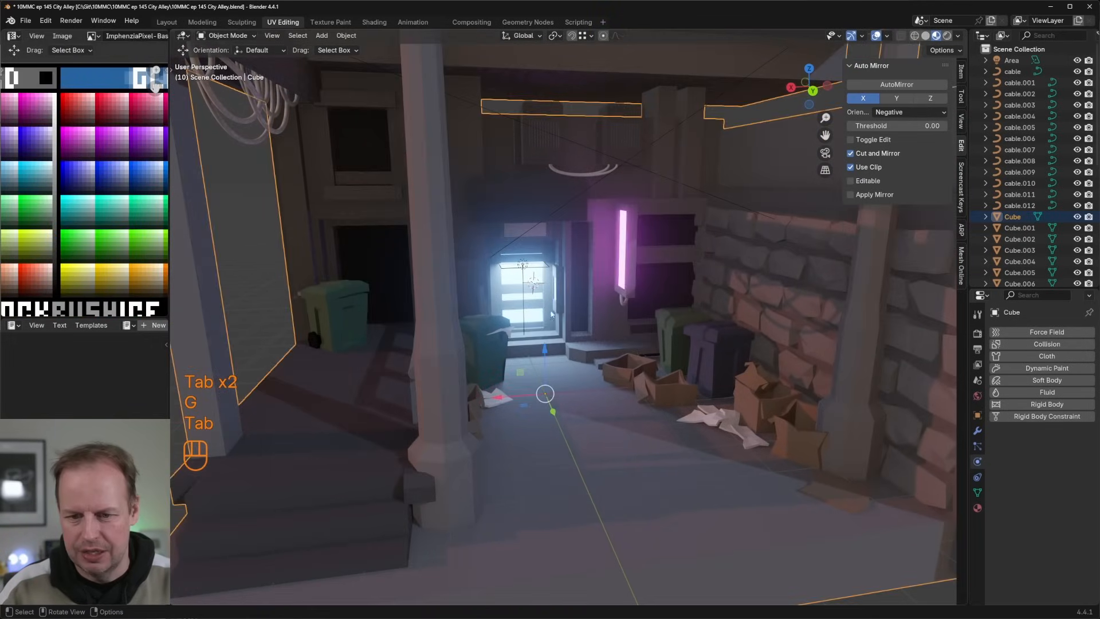
{"action": "middle_click_drag", "start_coordinate": [552, 314], "coordinate": [609, 408]}
{"action": "key", "text": "Tab"}
{"action": "left_click", "coordinate": [511, 462]}
{"action": "key", "text": "Tab"}
{"action": "key", "text": "Tab"}
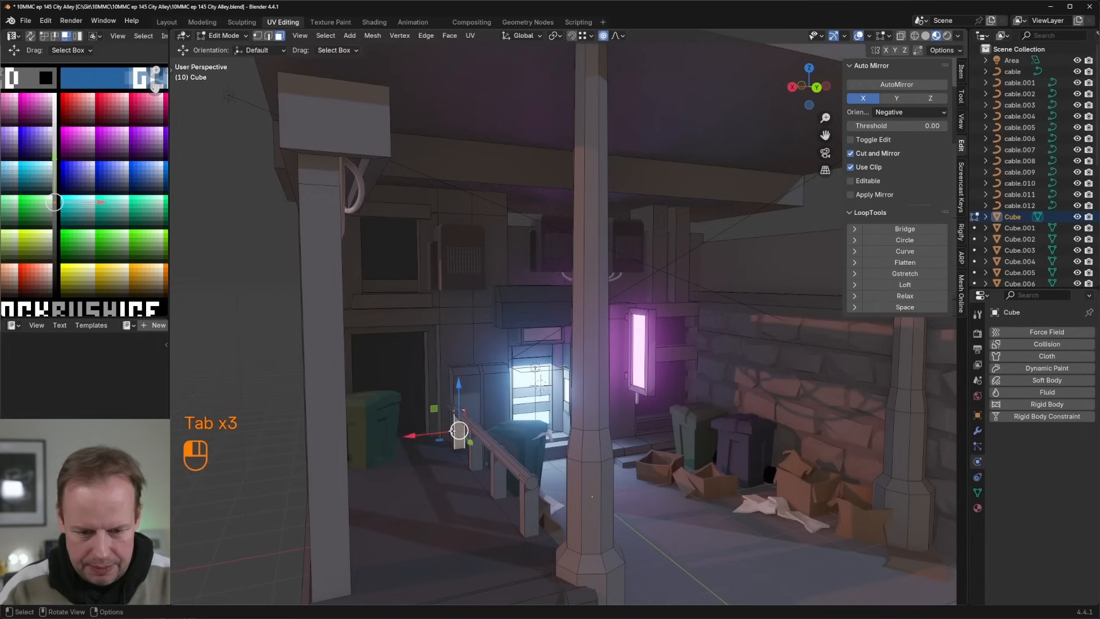
{"action": "key", "text": "l"}
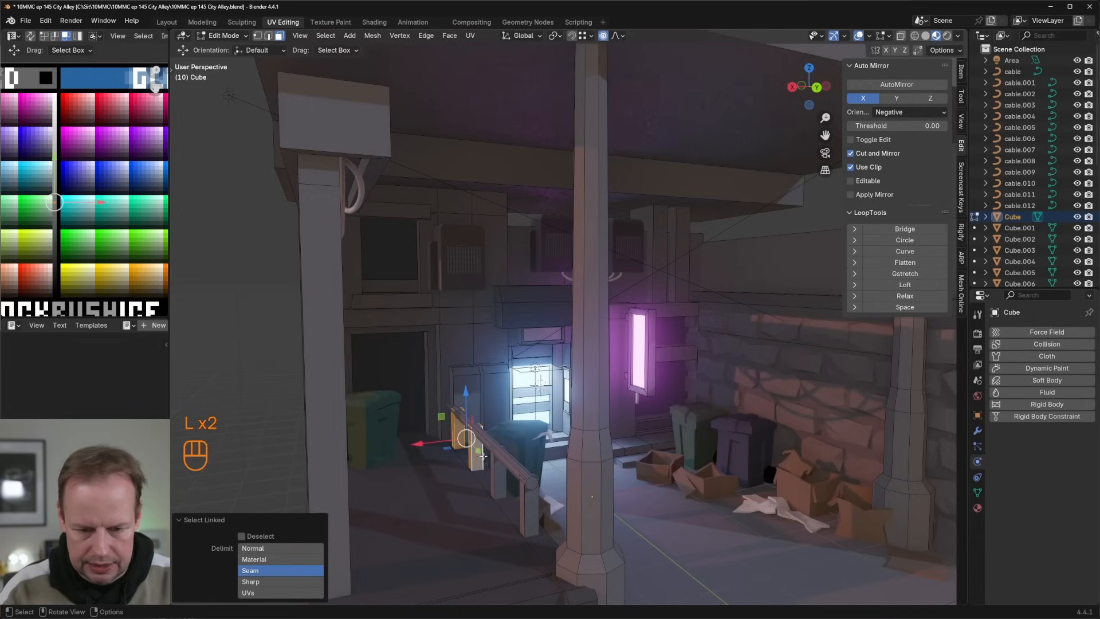
{"action": "key", "text": "s"}
{"action": "key", "text": "x"}
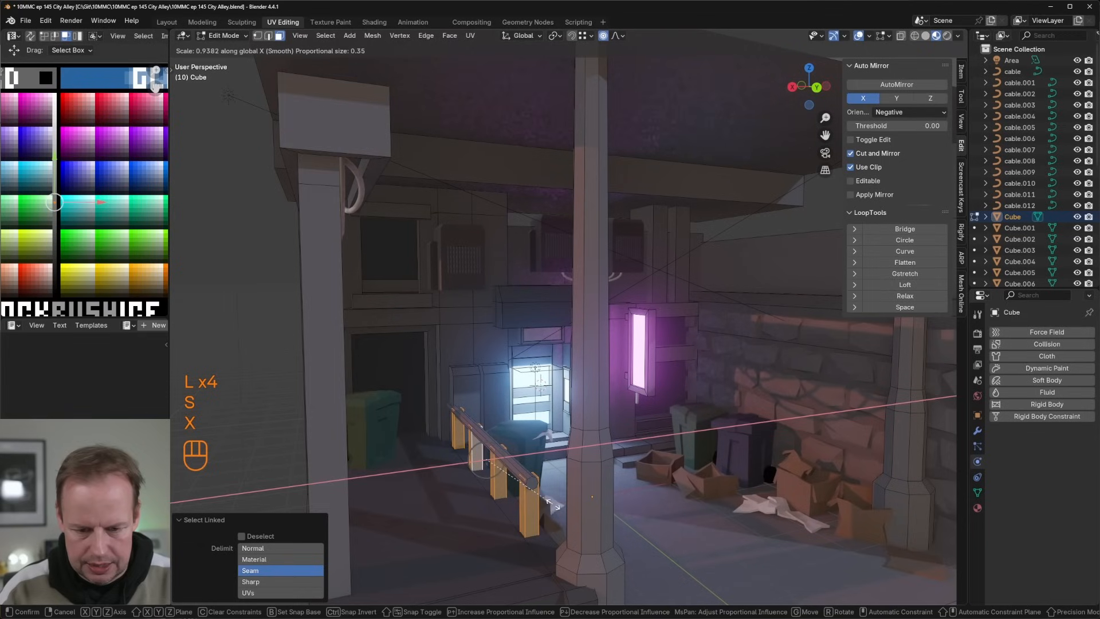
{"action": "left_click", "coordinate": [553, 504]}
{"action": "left_click_drag", "start_coordinate": [445, 463], "coordinate": [439, 464]}
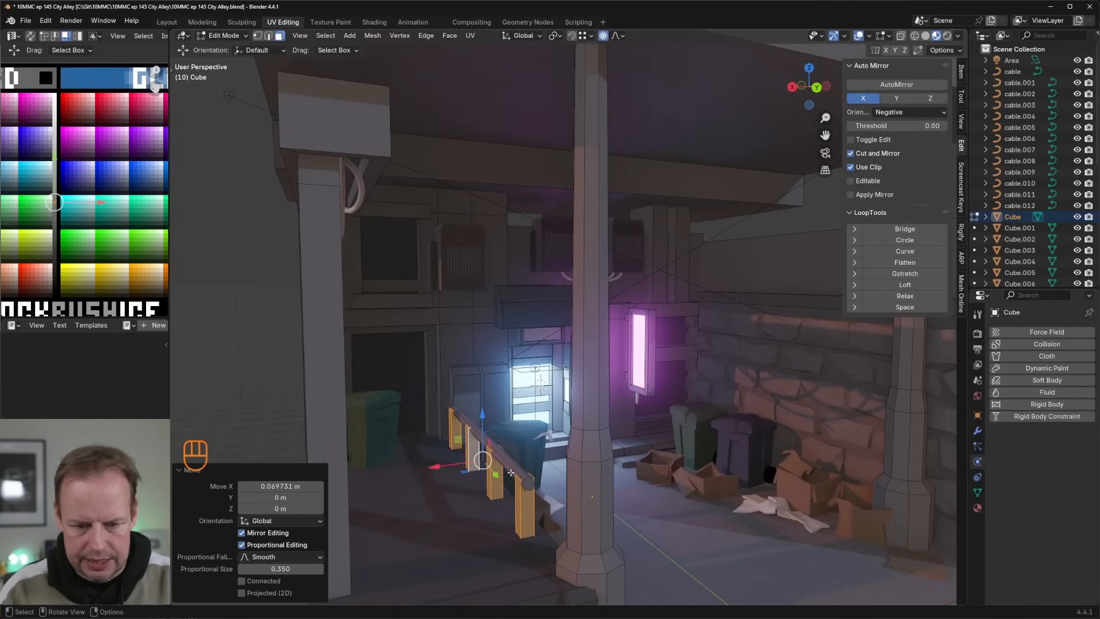
Step: Add the handrail to the selected posts and recolour the railing by moving its UVs between the DULL and METAL palette swatches
{"action": "key", "text": "l"}
{"action": "scroll", "coordinate": [79, 196], "scroll_direction": "down", "scroll_amount": 3}
{"action": "middle_click_drag", "start_coordinate": [76, 195], "coordinate": [103, 96], "text": "shift"}
{"action": "key", "text": "g"}
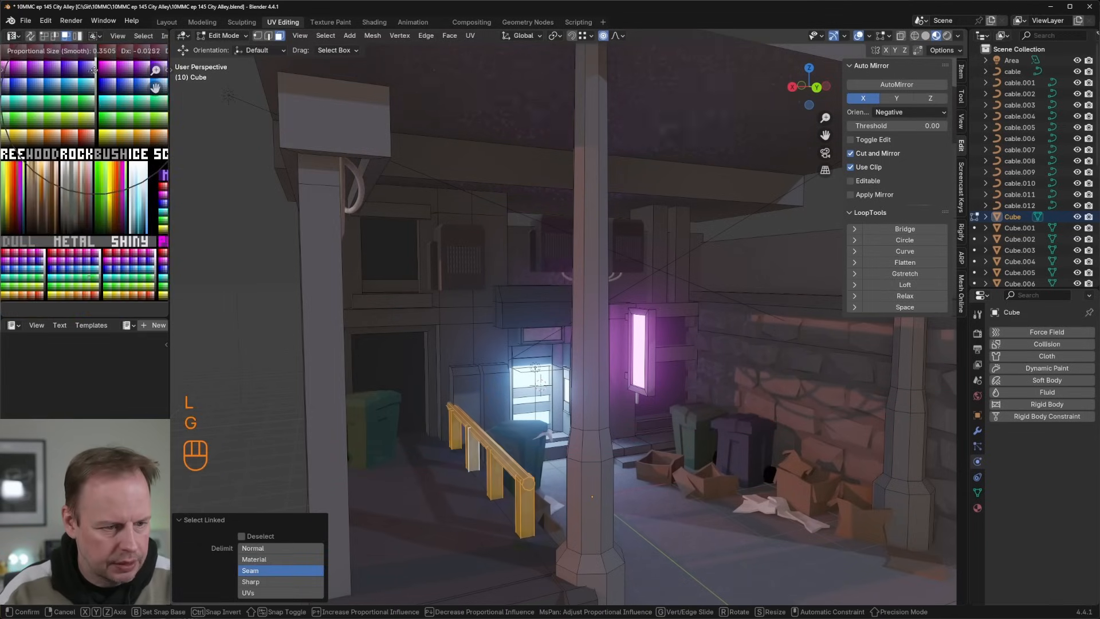
{"action": "left_click", "coordinate": [94, 70]}
{"action": "key", "text": "Tab"}
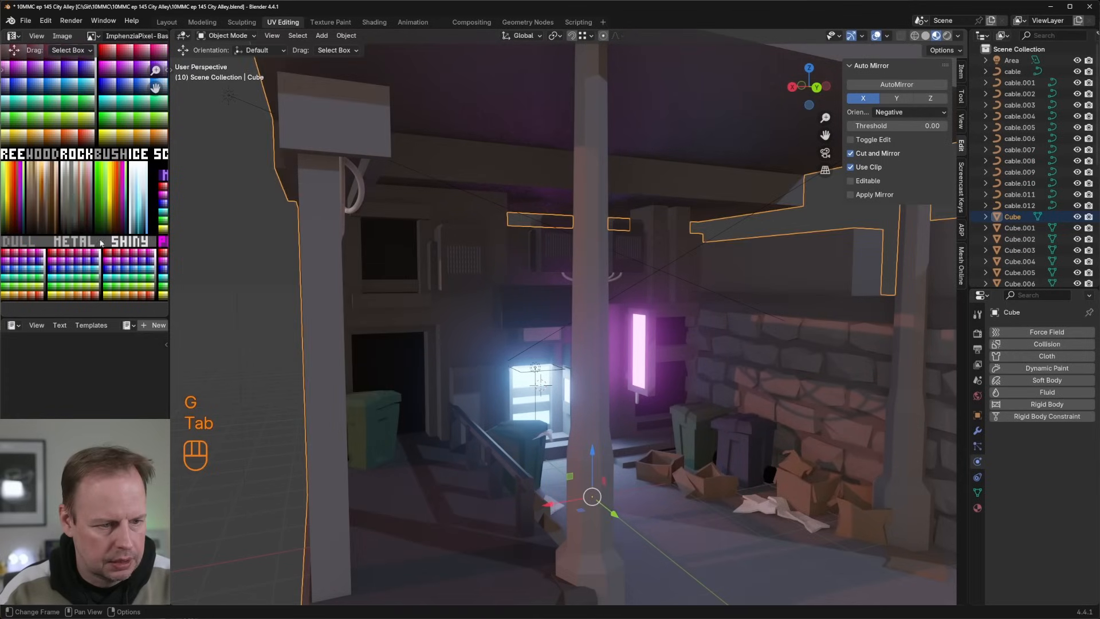
{"action": "key", "text": "Tab"}
{"action": "key", "text": "g"}
{"action": "left_click", "coordinate": [43, 256]}
{"action": "key", "text": "Tab"}
{"action": "key", "text": "Tab"}
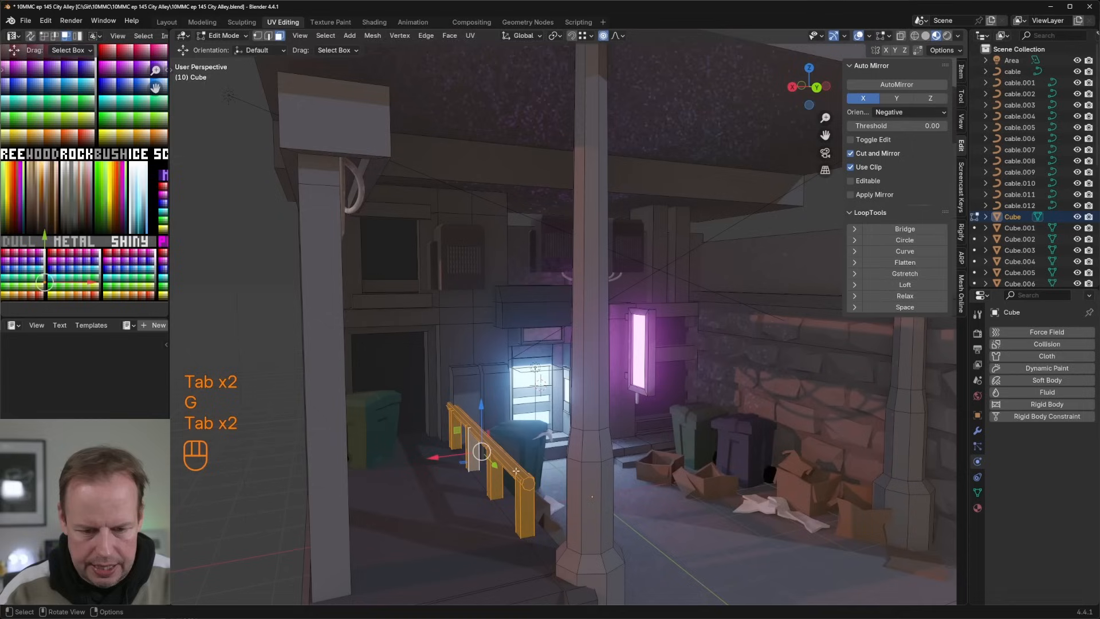
Step: Add eight loop cuts along the length of the handrail
{"action": "key", "text": "ctrl+r"}
{"action": "left_click", "coordinate": [501, 441]}
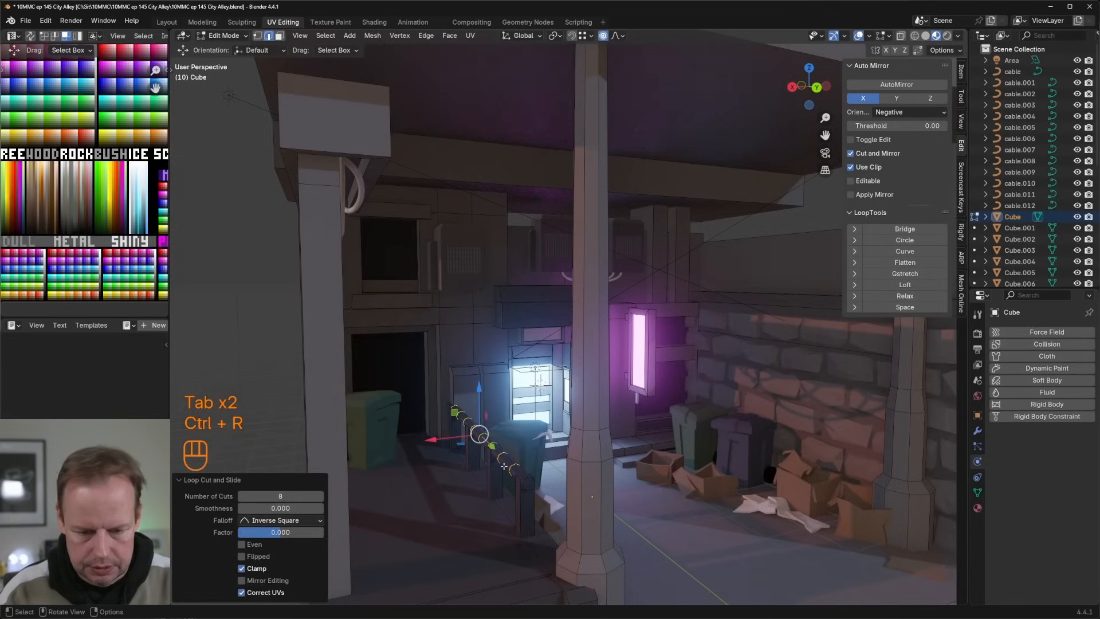
{"action": "key", "text": "Tab"}
{"action": "key", "text": "Tab"}
Step: Nudge a vertex in the middle of the handrail with proportional editing to make the rail uneven
{"action": "key", "text": "1"}
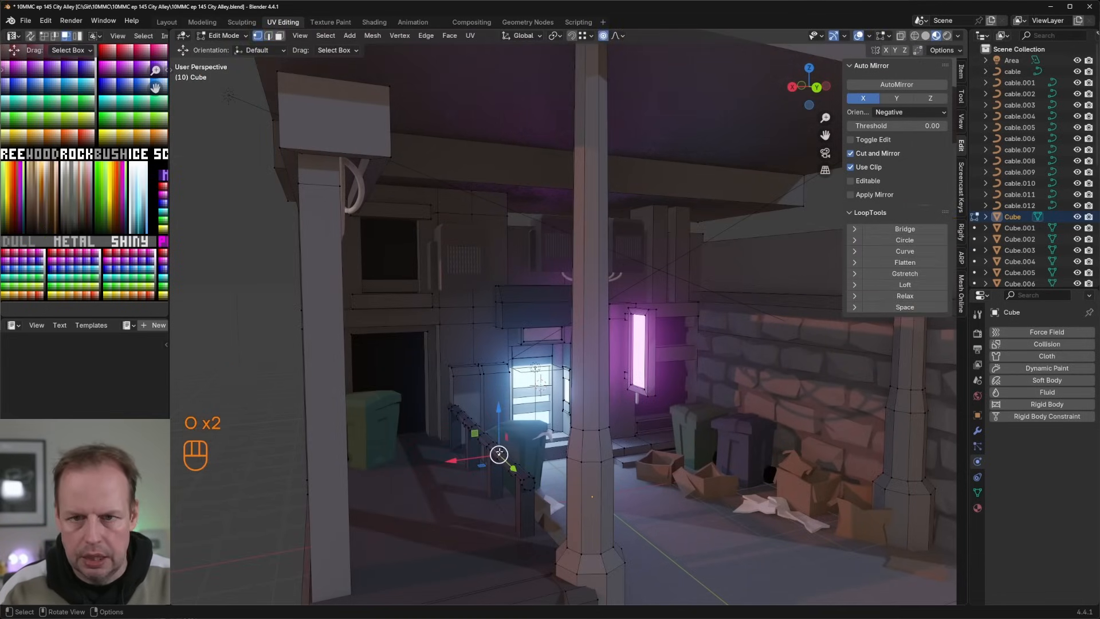
{"action": "key", "text": "g"}
{"action": "left_click", "coordinate": [499, 452]}
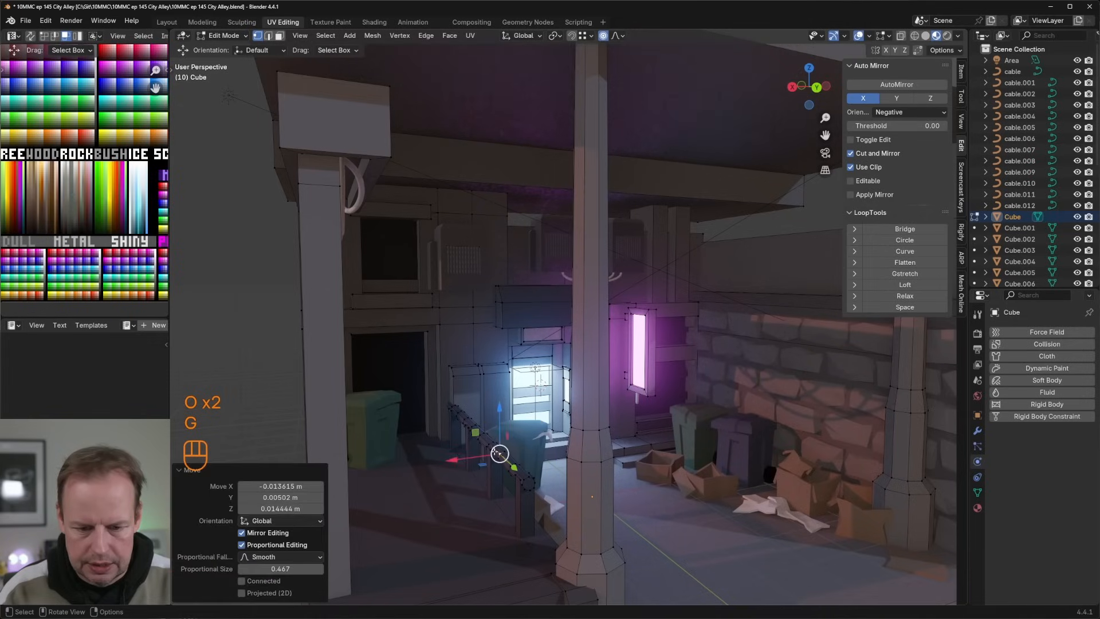
{"action": "key", "text": "g"}
{"action": "left_click", "coordinate": [494, 449]}
Step: Dent the handrail near its far posts and at its near end by moving vertices with proportional editing
{"action": "left_click", "coordinate": [467, 427]}
{"action": "key", "text": "g"}
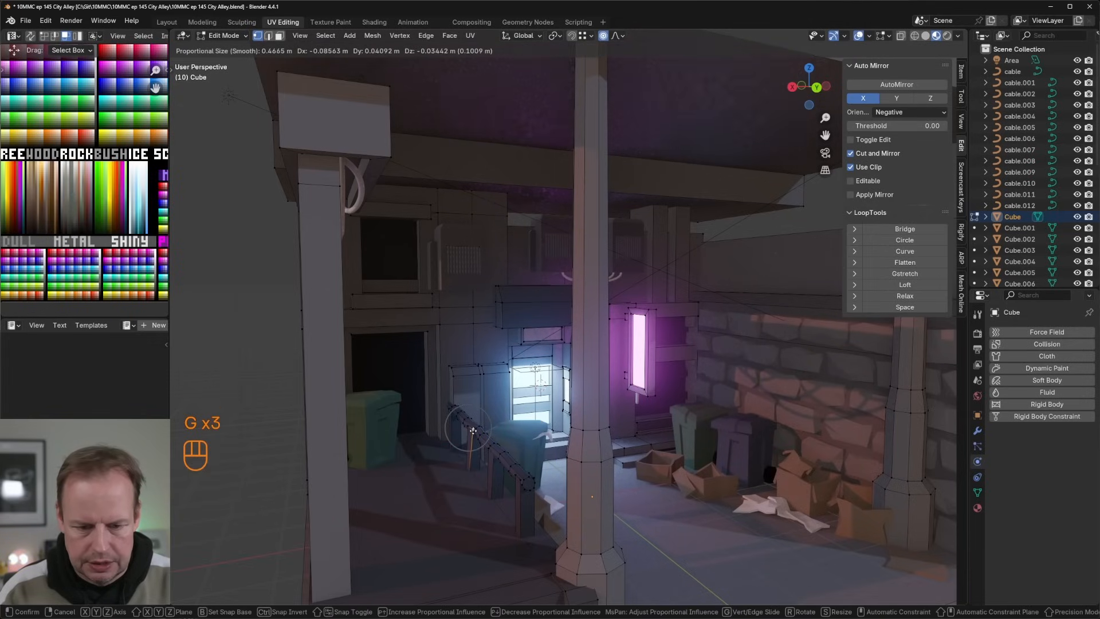
{"action": "left_click", "coordinate": [470, 431]}
{"action": "key", "text": "g"}
{"action": "left_click", "coordinate": [462, 426]}
{"action": "key", "text": "g"}
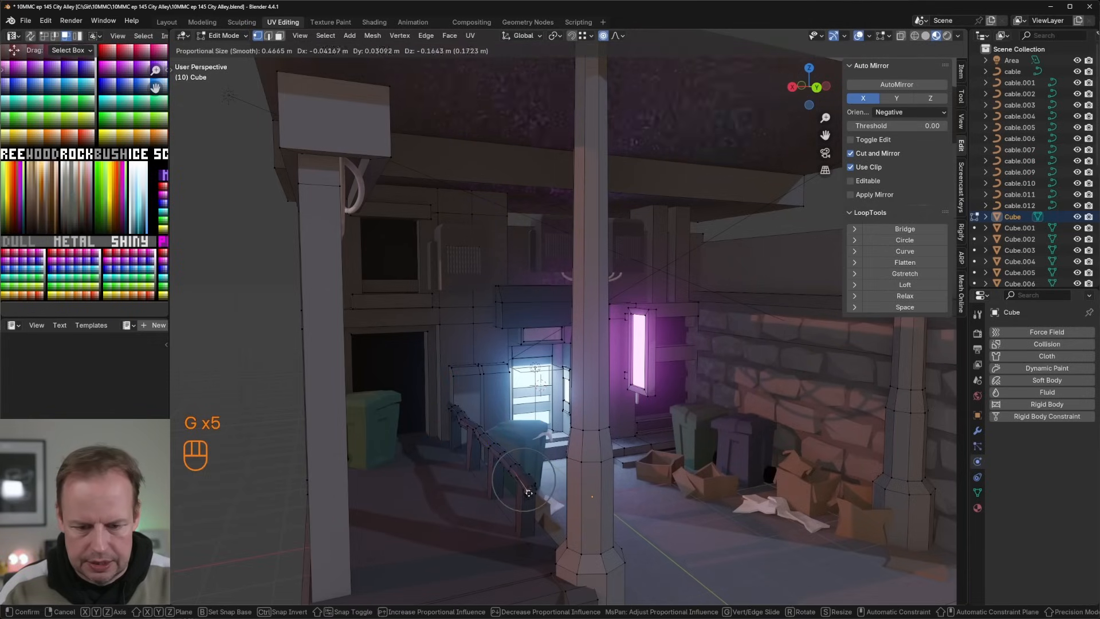
{"action": "left_click", "coordinate": [528, 491]}
Step: Add a single loop cut to each of three railing posts and nudge each cut with proportional editing so the posts look bent
{"action": "key", "text": "ctrl+r"}
{"action": "left_click", "coordinate": [525, 507]}
{"action": "key", "text": "g"}
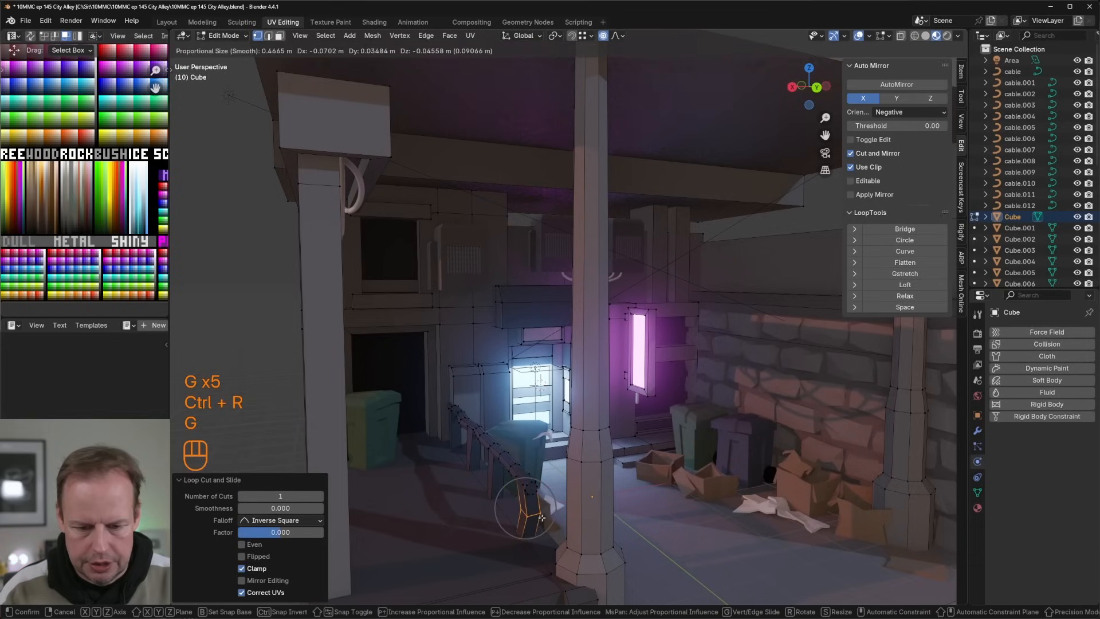
{"action": "left_click", "coordinate": [504, 492]}
{"action": "key", "text": "ctrl+r"}
{"action": "left_click", "coordinate": [495, 476]}
{"action": "key", "text": "g"}
{"action": "left_click", "coordinate": [488, 461]}
{"action": "key", "text": "ctrl+r"}
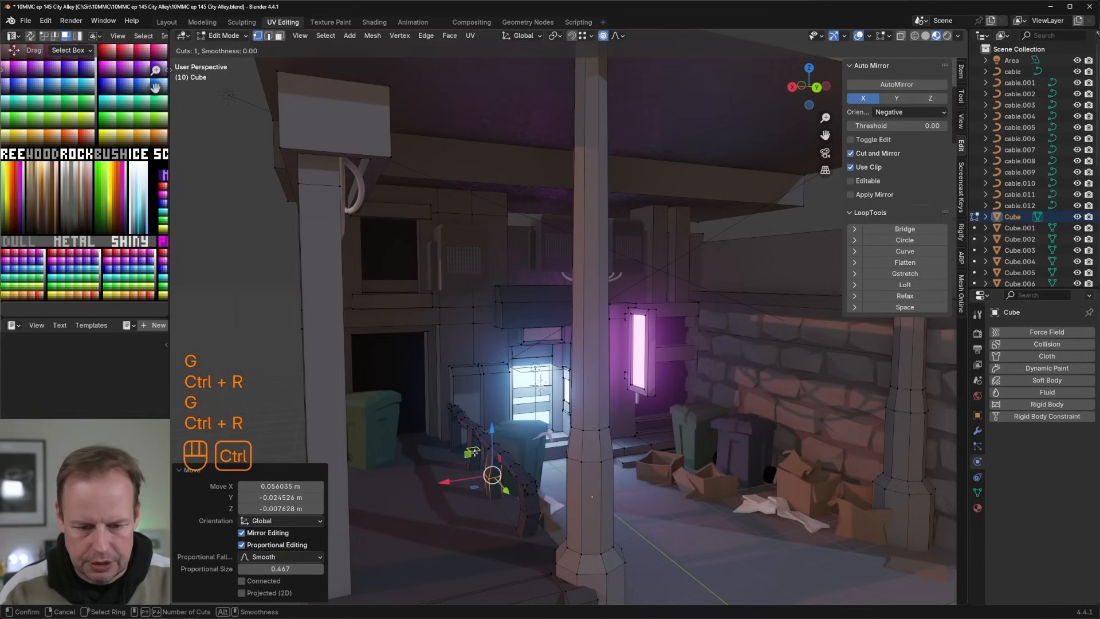
{"action": "left_click", "coordinate": [485, 454]}
{"action": "key", "text": "g"}
{"action": "left_click", "coordinate": [486, 455]}
Step: Extrude the face at the handrail's near end, rotate it about 27 degrees and move it to form a bent tip
{"action": "key", "text": "3"}
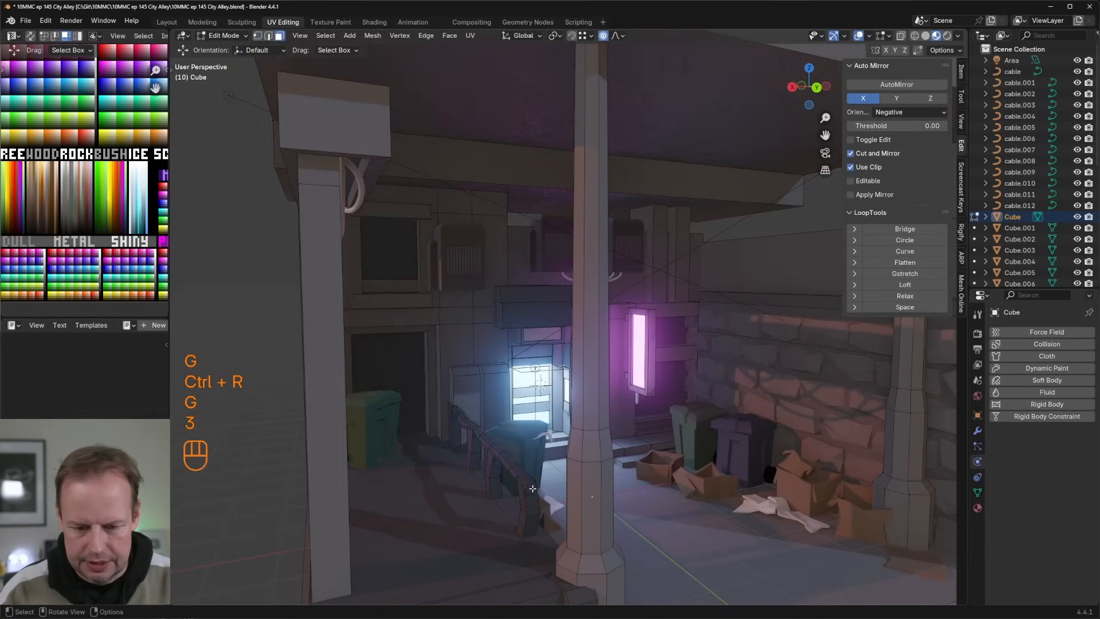
{"action": "middle_click_drag", "start_coordinate": [535, 486], "coordinate": [579, 476]}
{"action": "key", "text": "e"}
{"action": "left_click", "coordinate": [610, 487]}
{"action": "key", "text": "r"}
{"action": "left_click", "coordinate": [616, 494]}
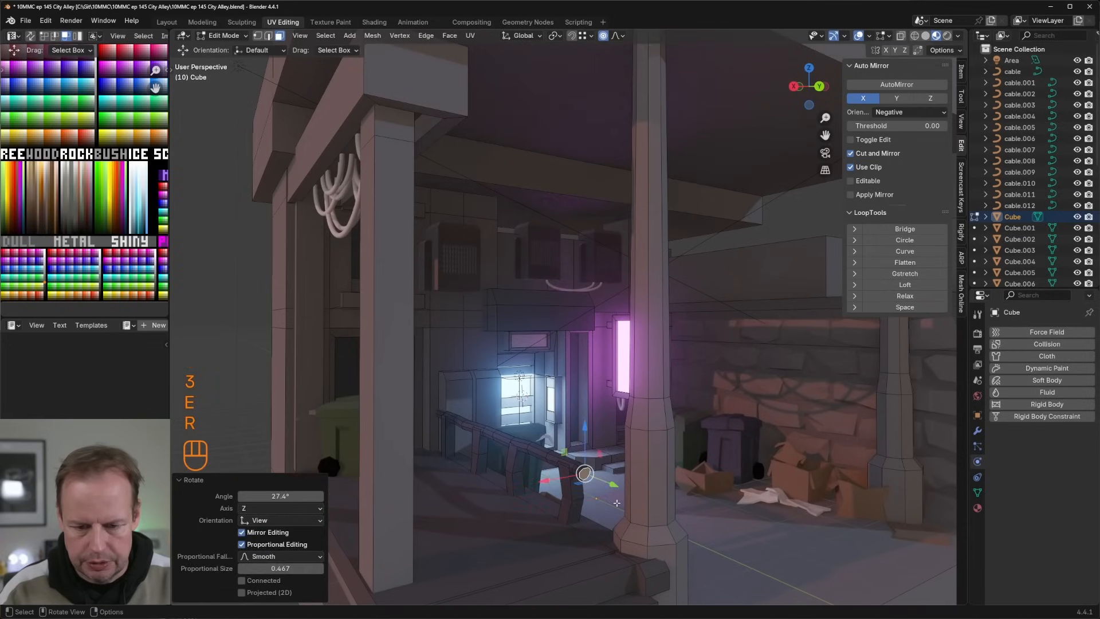
{"action": "key", "text": "g"}
{"action": "left_click", "coordinate": [612, 499]}
Step: Add five loop cuts across the raised platform beside the railing
{"action": "middle_click_drag", "start_coordinate": [612, 499], "coordinate": [440, 504]}
{"action": "key", "text": "Tab"}
{"action": "key", "text": "Tab"}
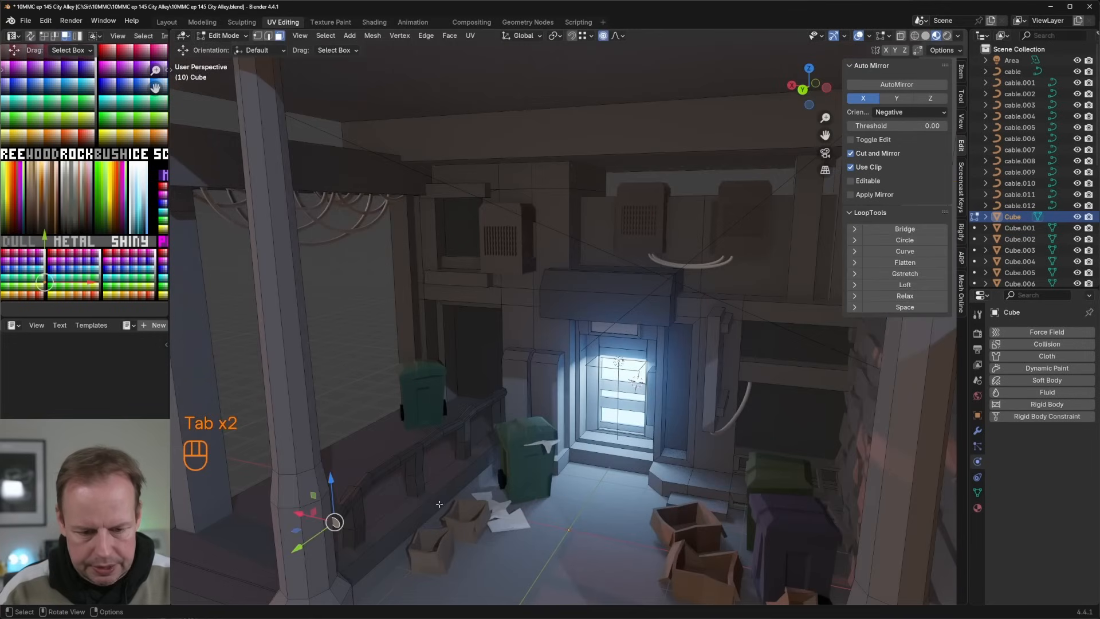
{"action": "key", "text": "2"}
{"action": "left_click", "coordinate": [441, 487]}
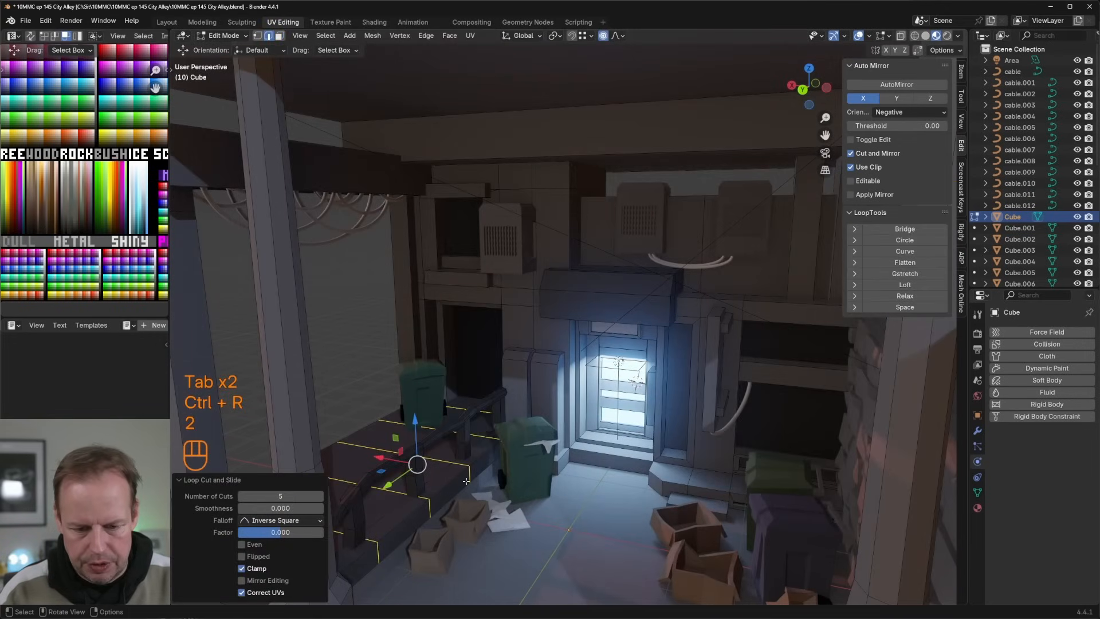
Step: Nudge several edges along the raised platform's alley-side border with proportional editing to make it uneven
{"action": "key", "text": "2"}
{"action": "key", "text": "g"}
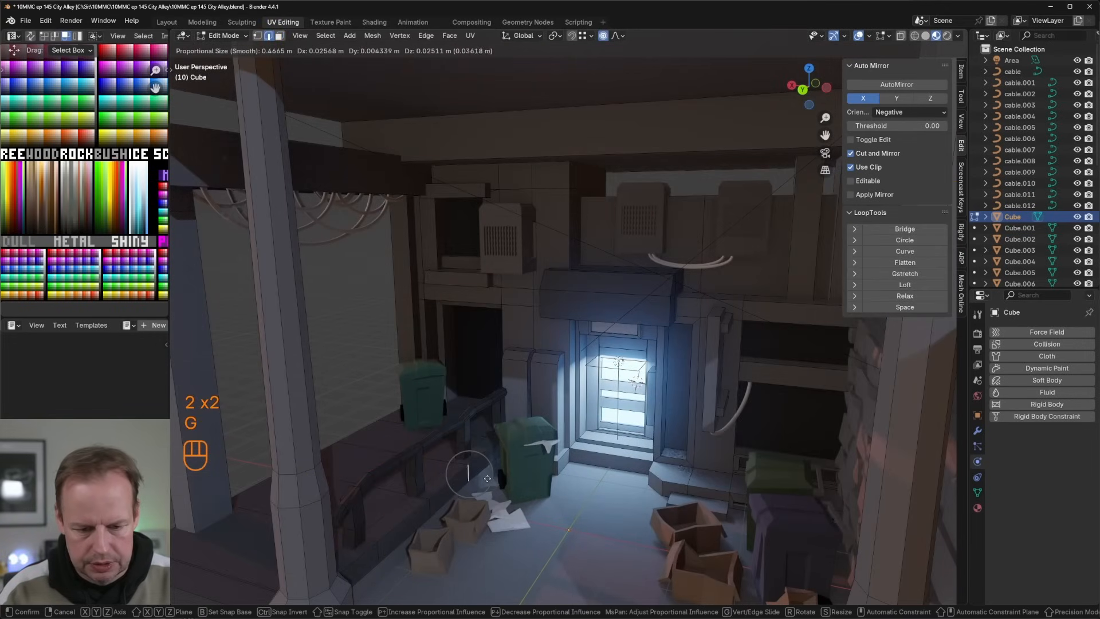
{"action": "left_click", "coordinate": [484, 478]}
{"action": "middle_click_drag", "start_coordinate": [484, 477], "coordinate": [471, 434]}
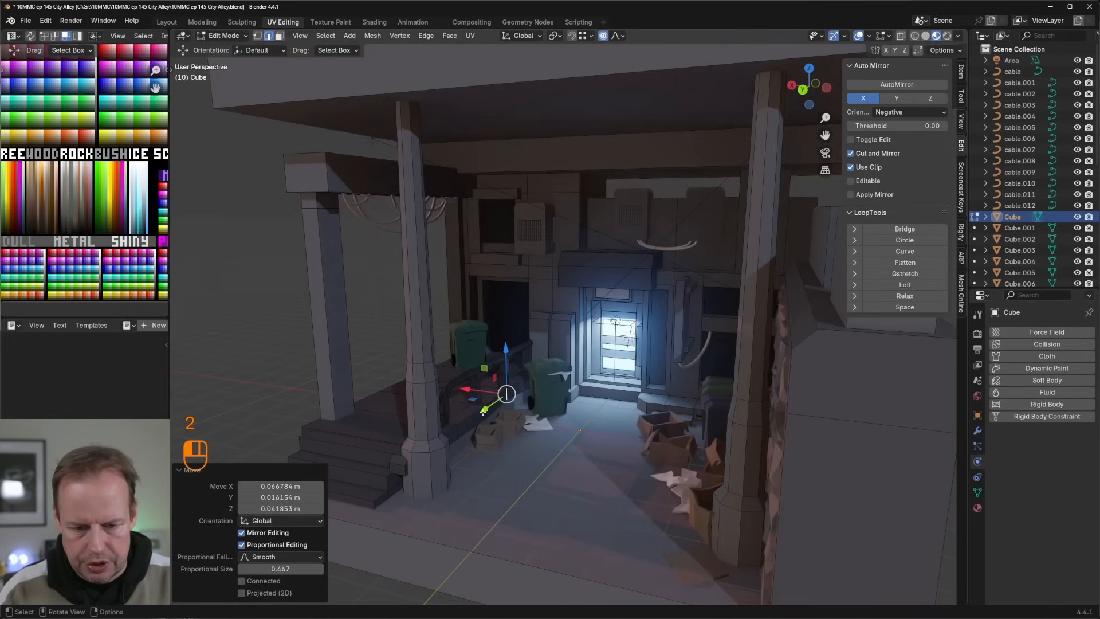
{"action": "left_click", "coordinate": [483, 412]}
{"action": "key", "text": "g"}
{"action": "left_click", "coordinate": [489, 412]}
{"action": "left_click", "coordinate": [456, 436]}
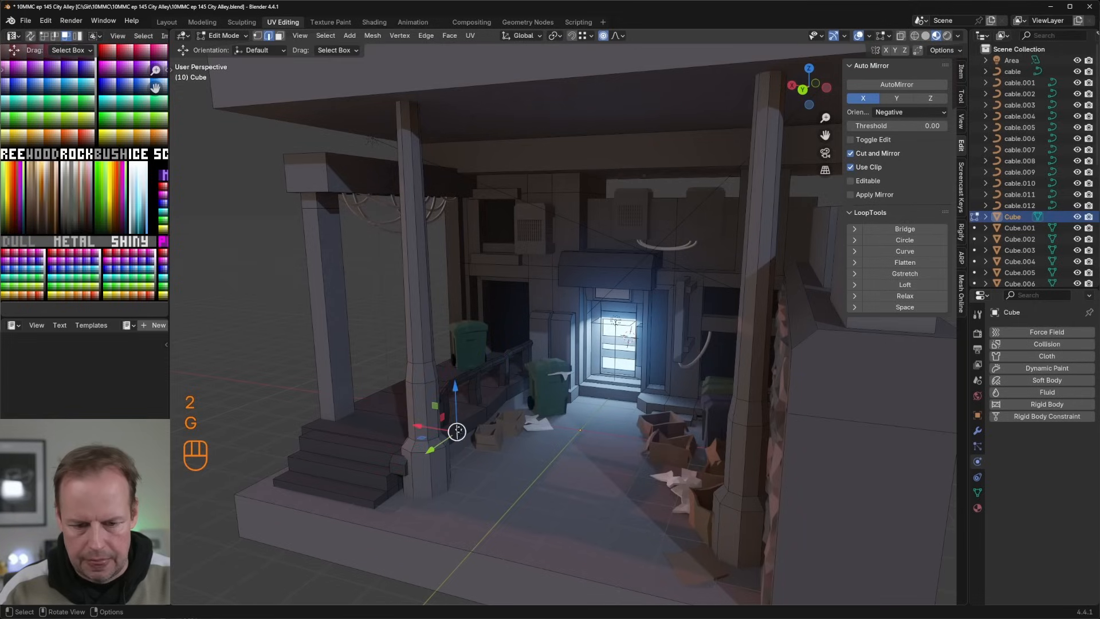
{"action": "key", "text": "g"}
{"action": "left_click", "coordinate": [460, 434]}
Step: Examine the bent railing and uneven platform within the alley from several angles
{"action": "scroll", "coordinate": [470, 427], "scroll_direction": "down", "scroll_amount": 3}
{"action": "key", "text": "Tab"}
{"action": "middle_click_drag", "start_coordinate": [496, 413], "coordinate": [647, 349]}
{"action": "scroll", "coordinate": [591, 409], "scroll_direction": "up", "scroll_amount": 4}
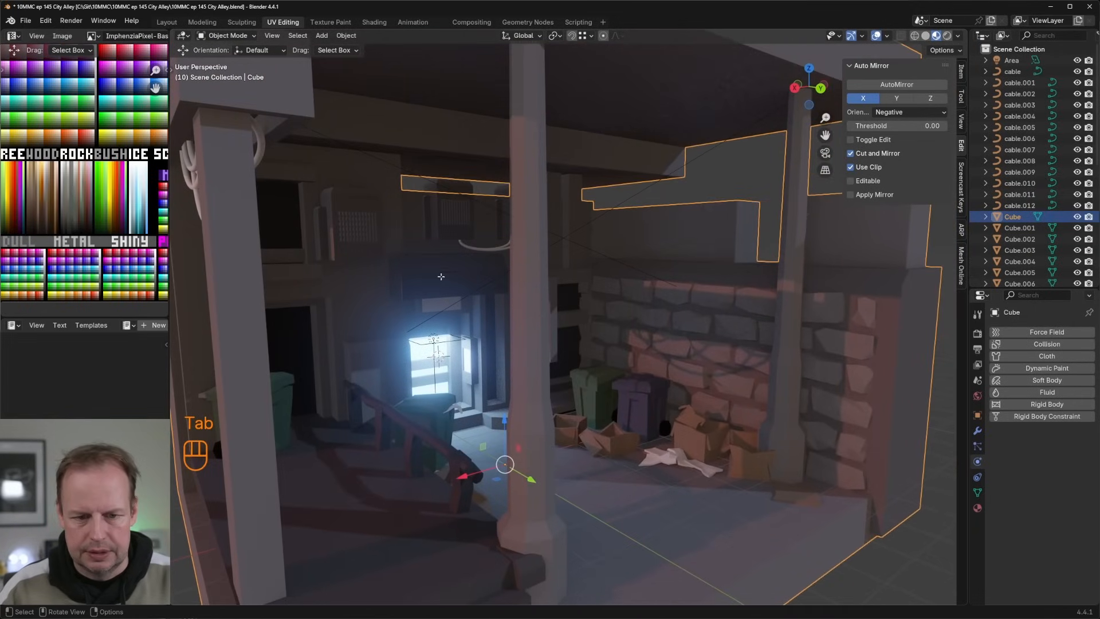
{"action": "key", "text": "Tab"}
{"action": "middle_click_drag", "start_coordinate": [440, 276], "coordinate": [381, 332]}
{"action": "key", "text": "Tab"}
{"action": "key", "text": "Tab"}
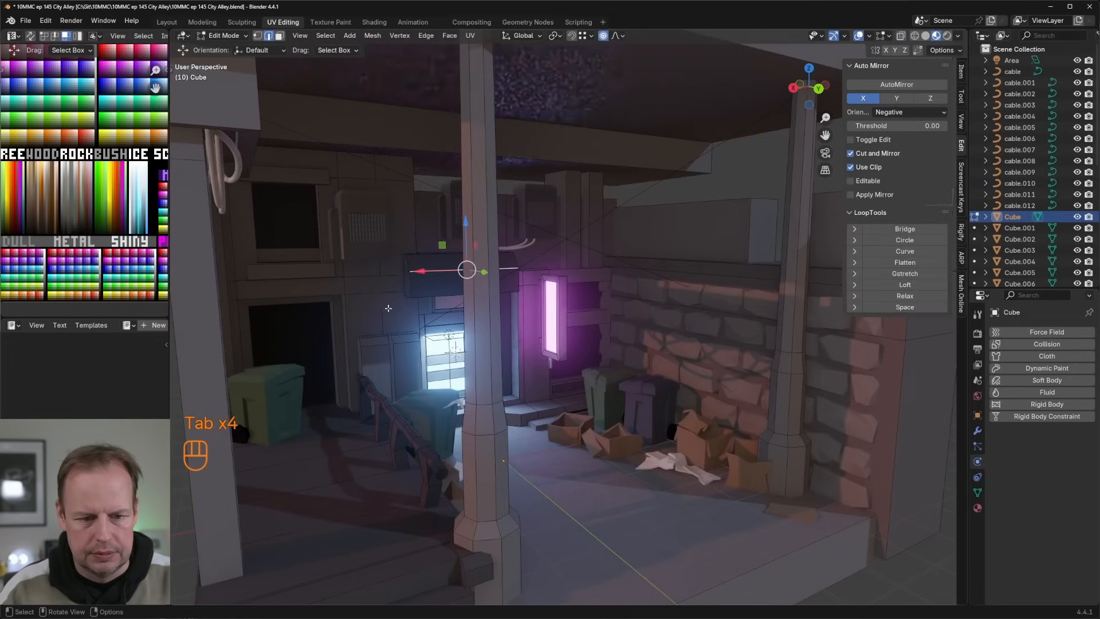
Step: Duplicate the small wall face above the upper window without proportional editing, scale it to 0.414 along X and raise it about 0.12 m
{"action": "key", "text": "3"}
{"action": "left_click", "coordinate": [399, 154]}
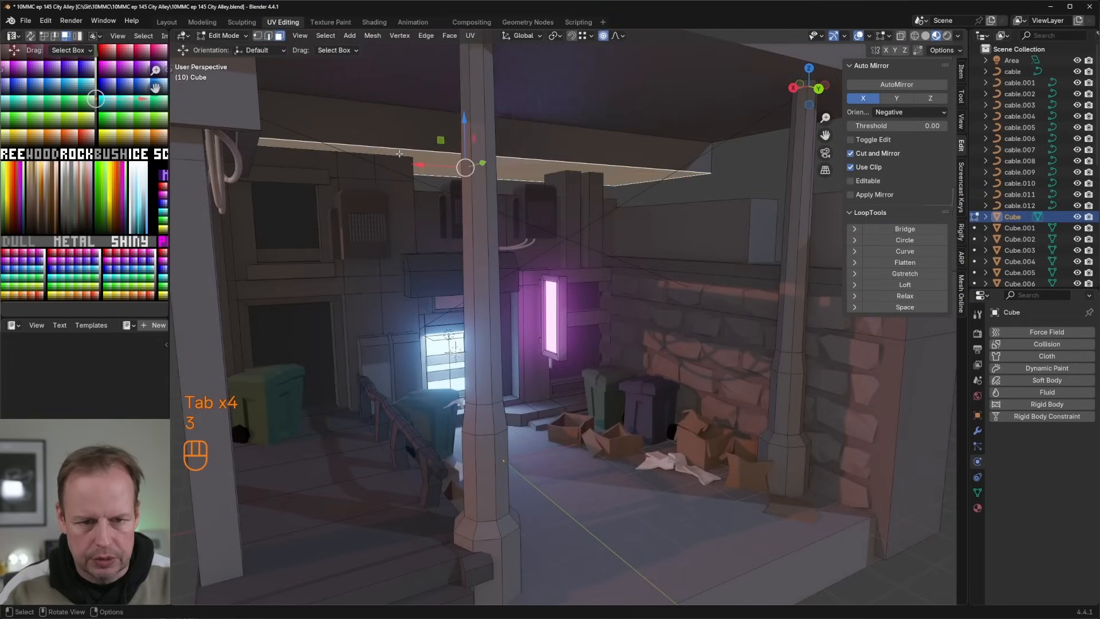
{"action": "key", "text": "shift+d"}
{"action": "right_click", "coordinate": [401, 164]}
{"action": "key", "text": "s"}
{"action": "key", "text": "z"}
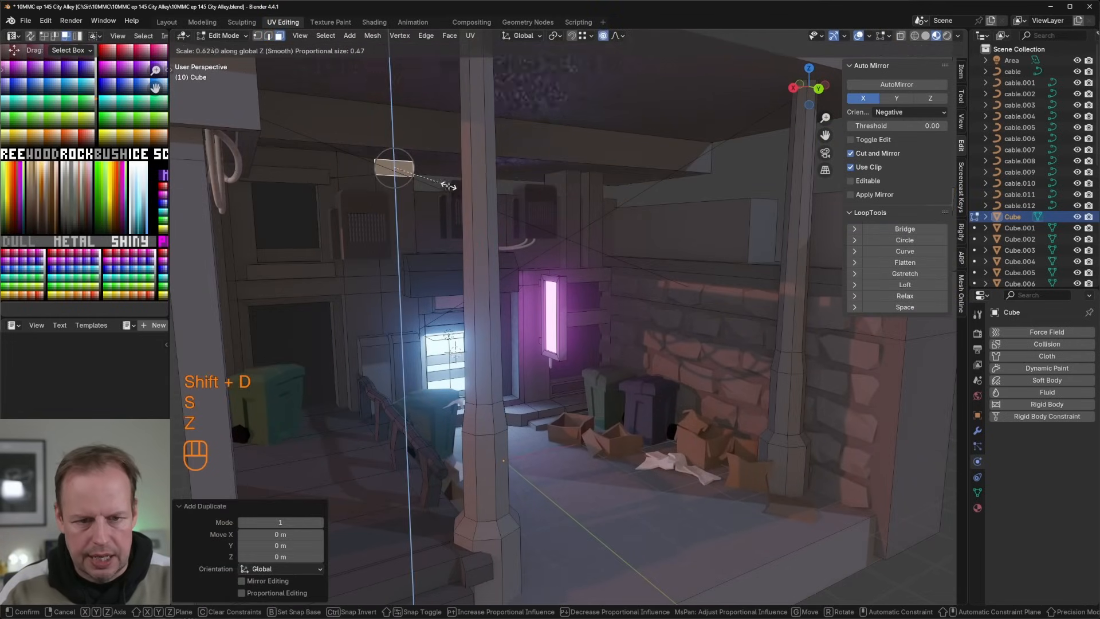
{"action": "right_click", "coordinate": [449, 185]}
{"action": "key", "text": "o"}
{"action": "key", "text": "s"}
{"action": "key", "text": "x"}
{"action": "left_click", "coordinate": [409, 181]}
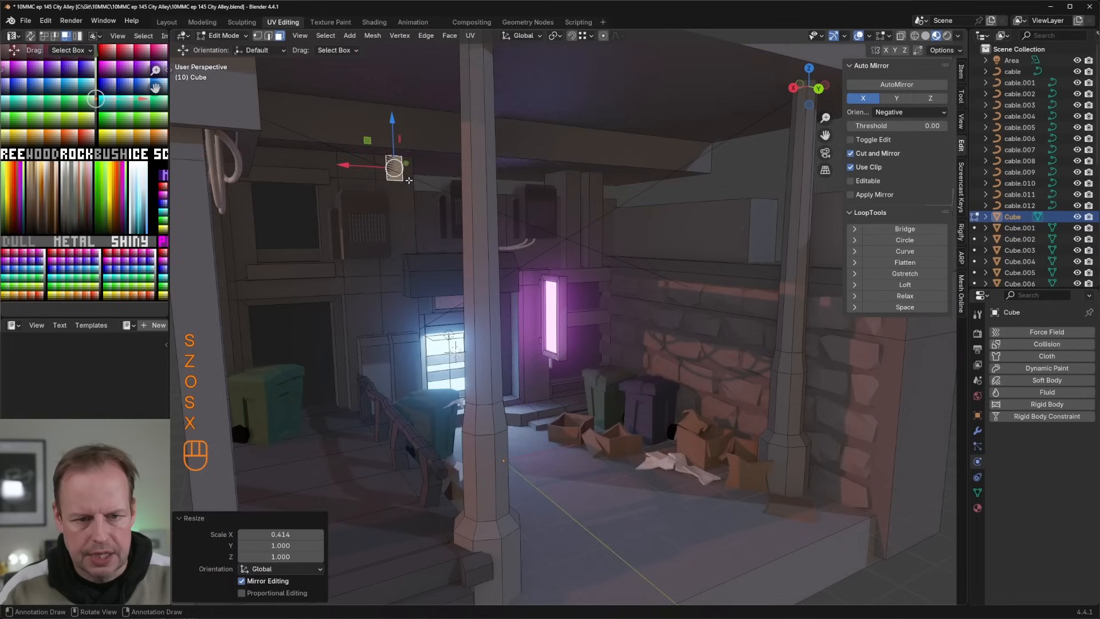
{"action": "left_click_drag", "start_coordinate": [391, 130], "coordinate": [393, 122]}
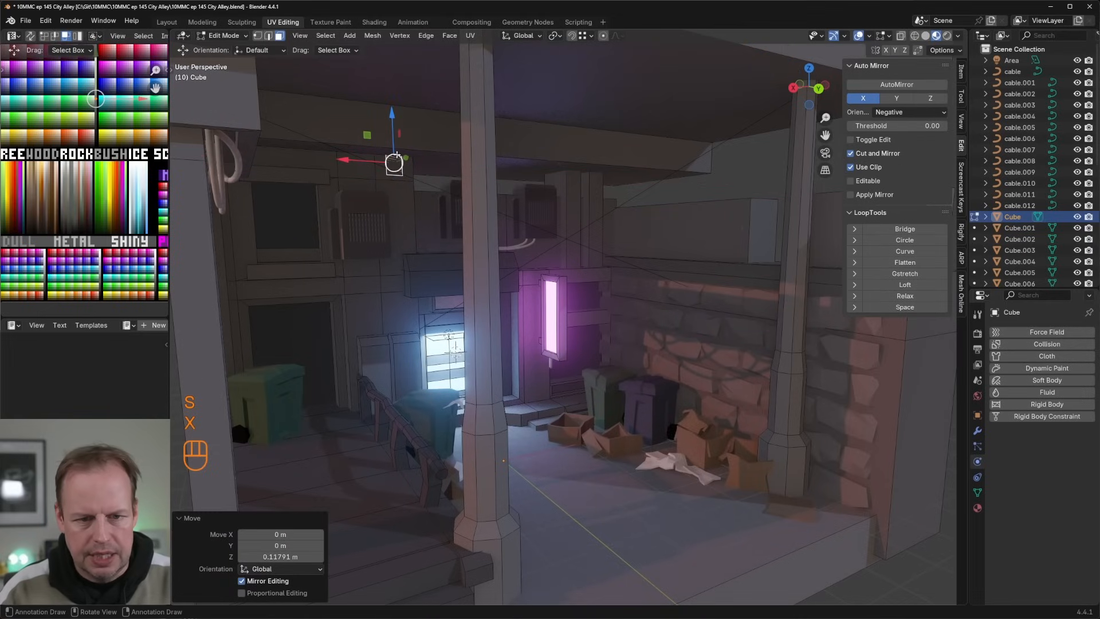
Step: Extrude the duplicated face about 0.31 m and lower its underside about 4.6 m to form a tall wall column
{"action": "key", "text": "e"}
{"action": "left_click", "coordinate": [394, 163]}
{"action": "middle_click_drag", "start_coordinate": [394, 162], "coordinate": [412, 198]}
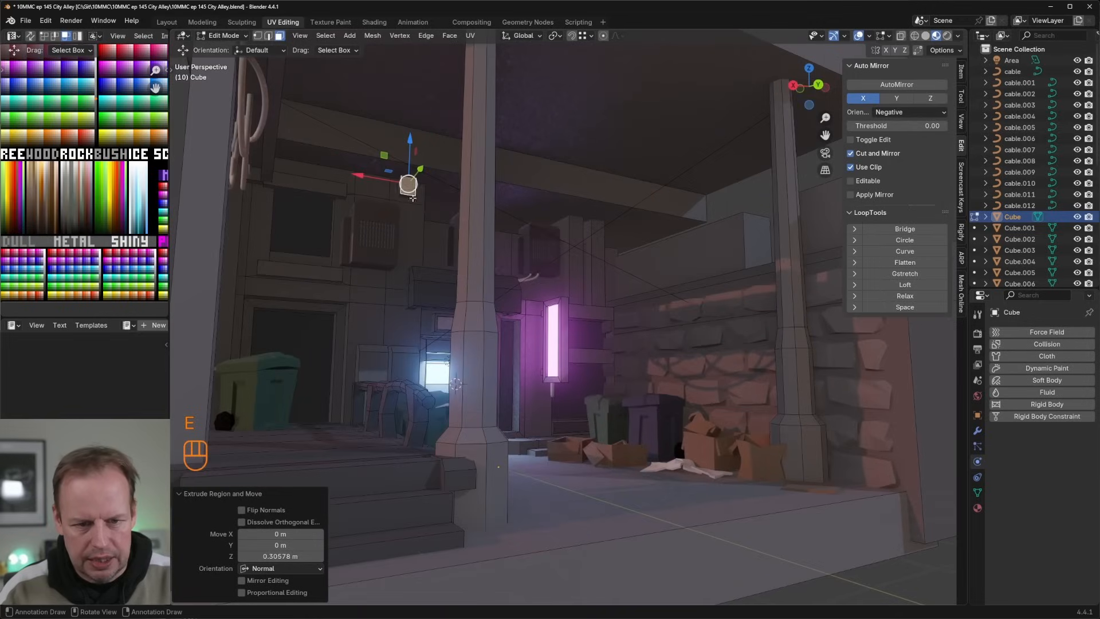
{"action": "left_click_drag", "start_coordinate": [409, 162], "coordinate": [407, 280]}
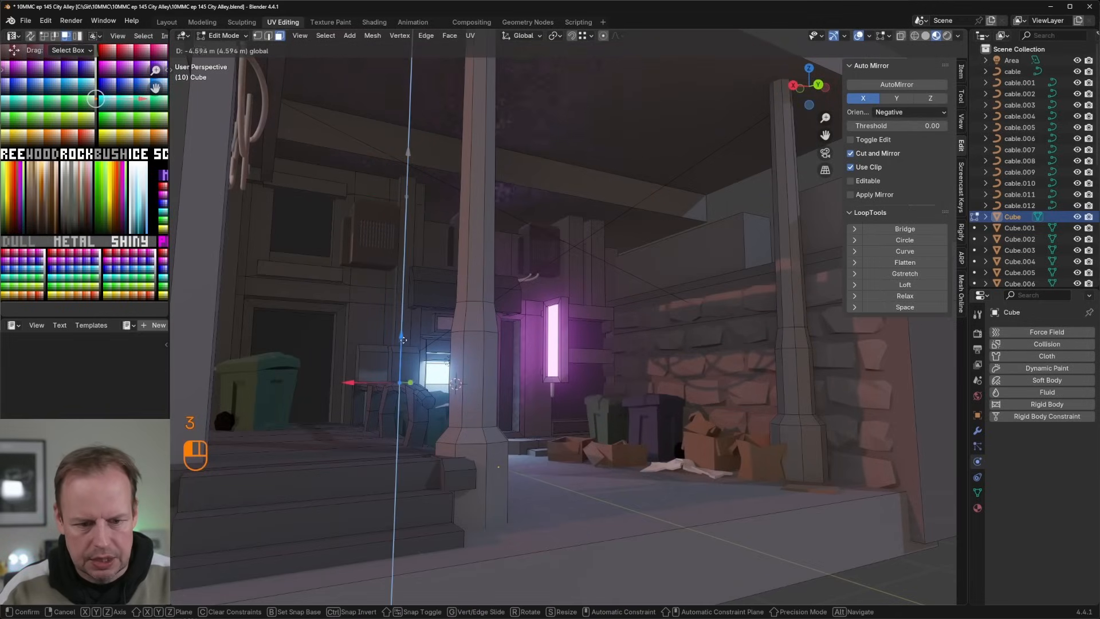
{"action": "left_click_drag", "start_coordinate": [403, 340], "coordinate": [403, 341]}
Step: Duplicate the inner side face of the upper window opening in place and scale the copy uniformly to 0.641
{"action": "scroll", "coordinate": [405, 338], "scroll_direction": "down", "scroll_amount": 3}
{"action": "key", "text": "Tab"}
{"action": "middle_click_drag", "start_coordinate": [409, 252], "coordinate": [450, 321]}
{"action": "scroll", "coordinate": [463, 238], "scroll_direction": "up", "scroll_amount": 4}
{"action": "middle_click_drag", "start_coordinate": [450, 321], "coordinate": [513, 316]}
{"action": "scroll", "coordinate": [513, 316], "scroll_direction": "up", "scroll_amount": 2}
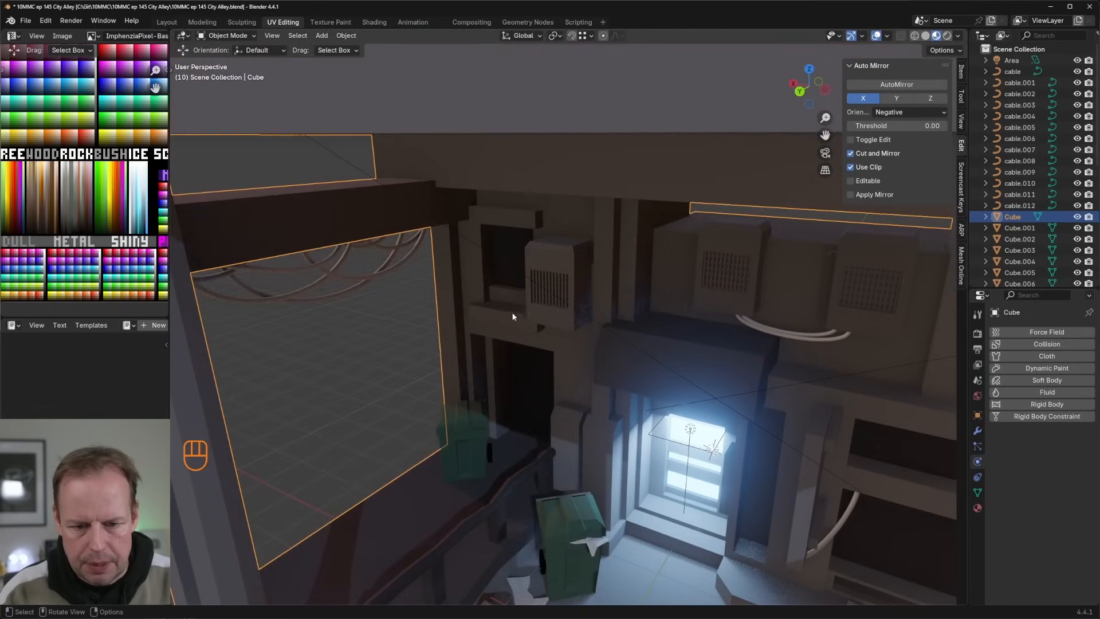
{"action": "key", "text": "Tab"}
{"action": "key", "text": "shift+d"}
{"action": "key", "text": "s"}
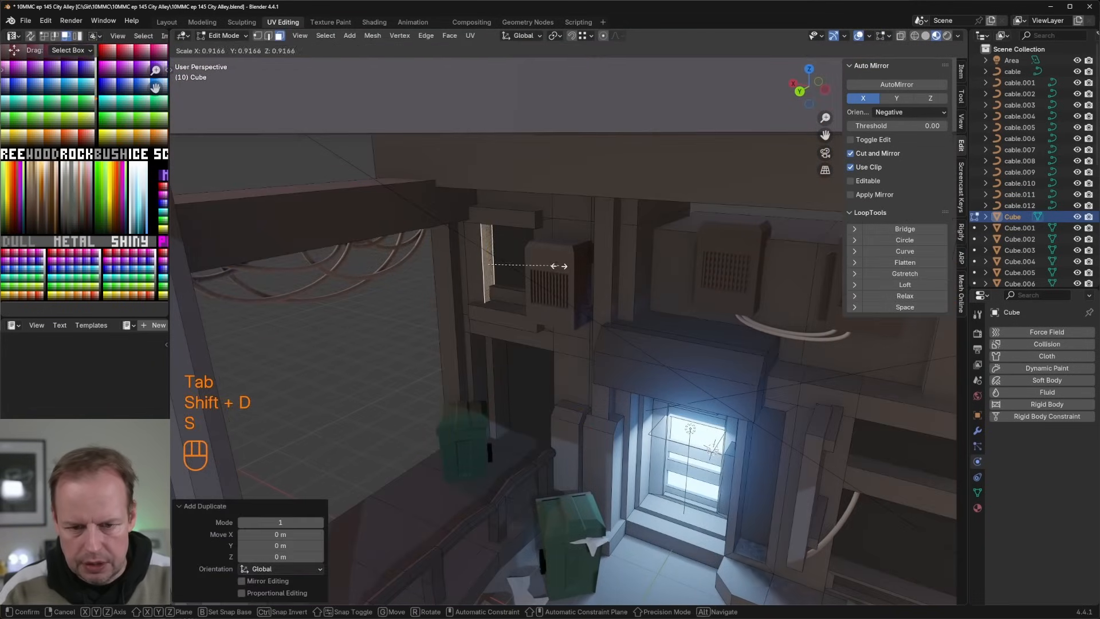
{"action": "left_click", "coordinate": [532, 271]}
Step: Stretch the duplicated window face along Z and narrow it to 0.587 along Y into a tall strip
{"action": "key", "text": "s"}
{"action": "key", "text": "z"}
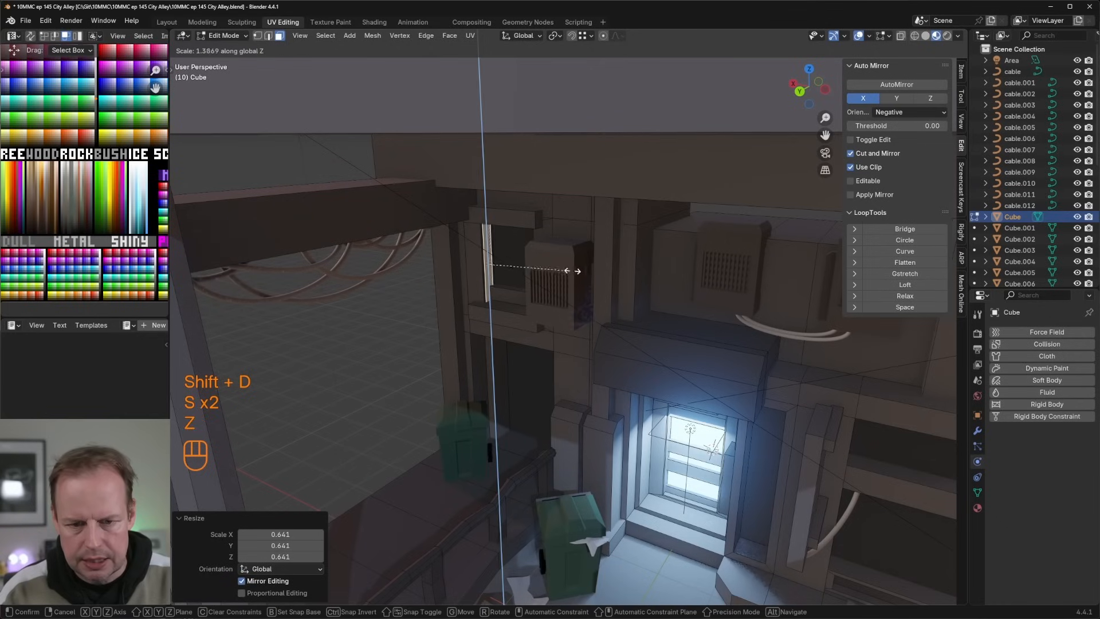
{"action": "left_click", "coordinate": [567, 271]}
{"action": "key", "text": "s"}
{"action": "key", "text": "x"}
{"action": "key", "text": "y"}
{"action": "left_click", "coordinate": [518, 275]}
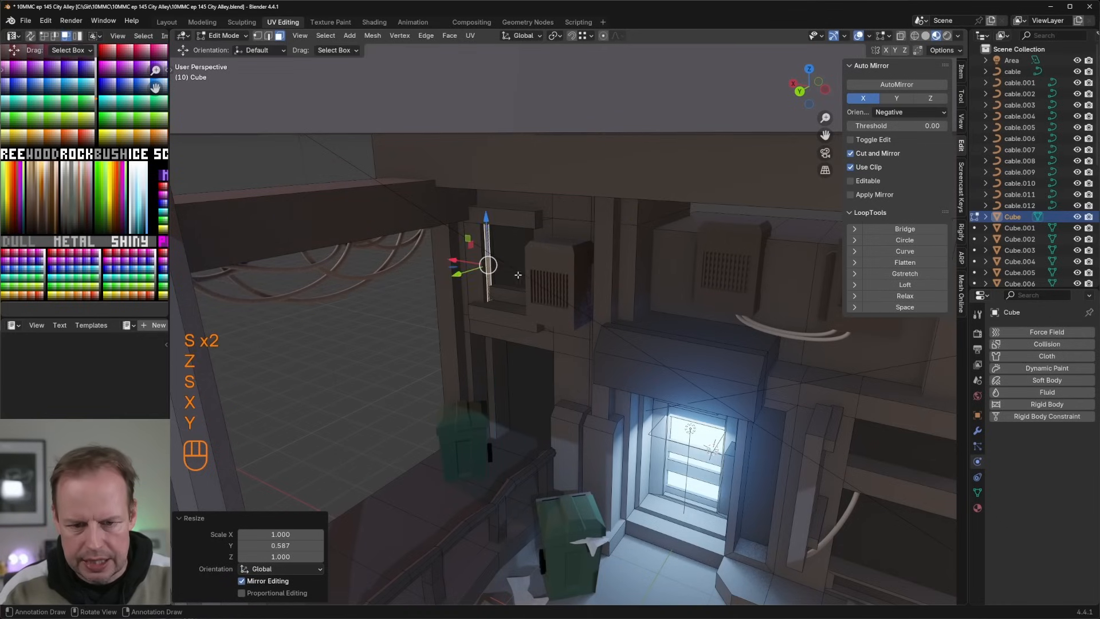
Step: Extrude the strip into a board and recolour the whole board by moving its UVs onto the WOOD palette swatch
{"action": "key", "text": "e"}
{"action": "left_click", "coordinate": [534, 277]}
{"action": "key", "text": "l"}
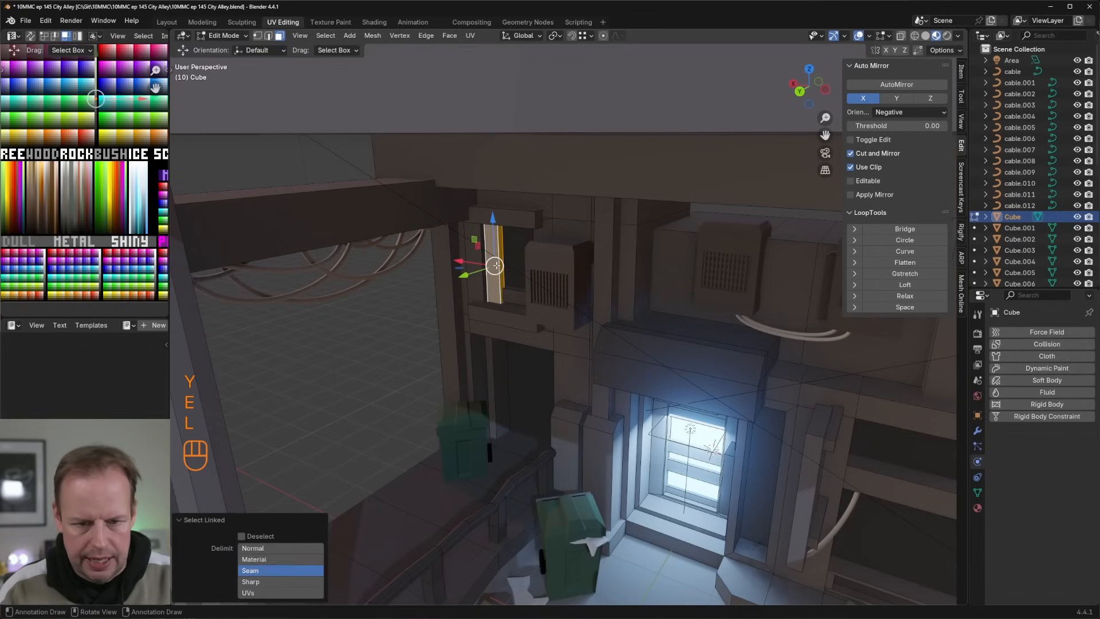
{"action": "key", "text": "g"}
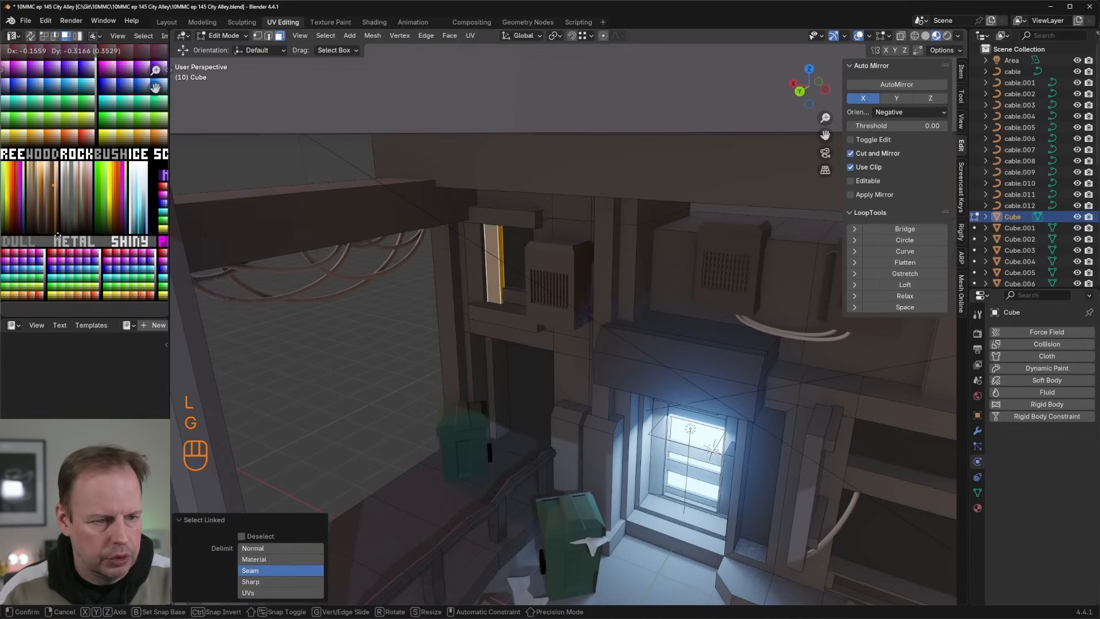
{"action": "left_click", "coordinate": [57, 236]}
Step: Thin the wooden board to 0.417 along Y and add loop cuts across its length
{"action": "middle_click_drag", "start_coordinate": [537, 261], "coordinate": [506, 253]}
{"action": "scroll", "coordinate": [524, 260], "scroll_direction": "up", "scroll_amount": 3}
{"action": "key", "text": "s"}
{"action": "key", "text": "x"}
{"action": "left_click", "coordinate": [509, 267]}
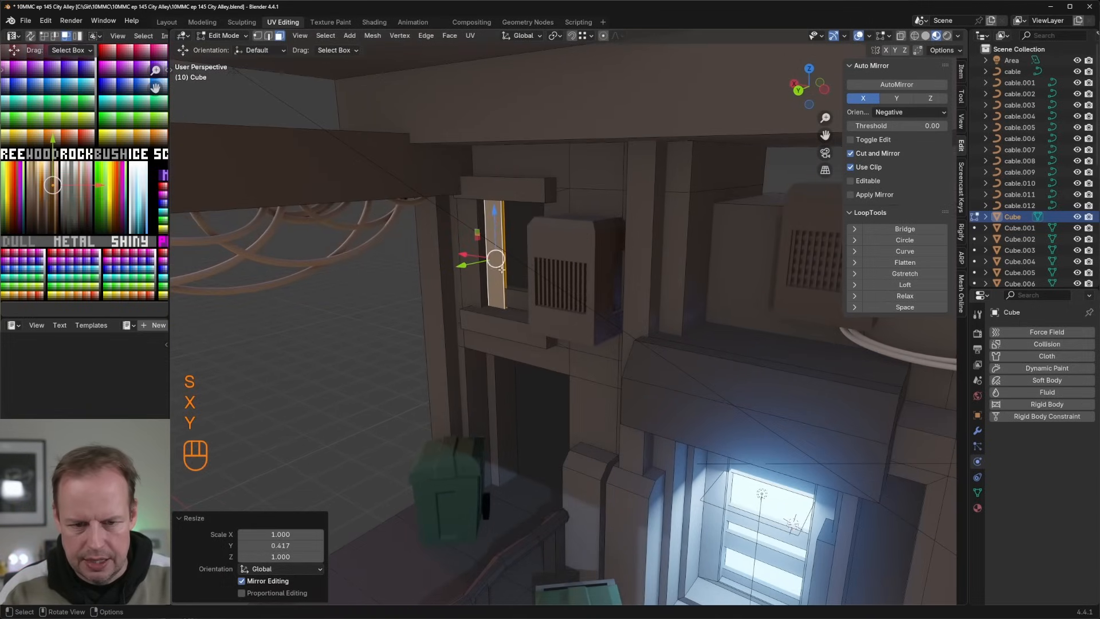
{"action": "key", "text": "ctrl+r"}
{"action": "left_click", "coordinate": [496, 259]}
{"action": "key", "text": "2"}
{"action": "key", "text": "1"}
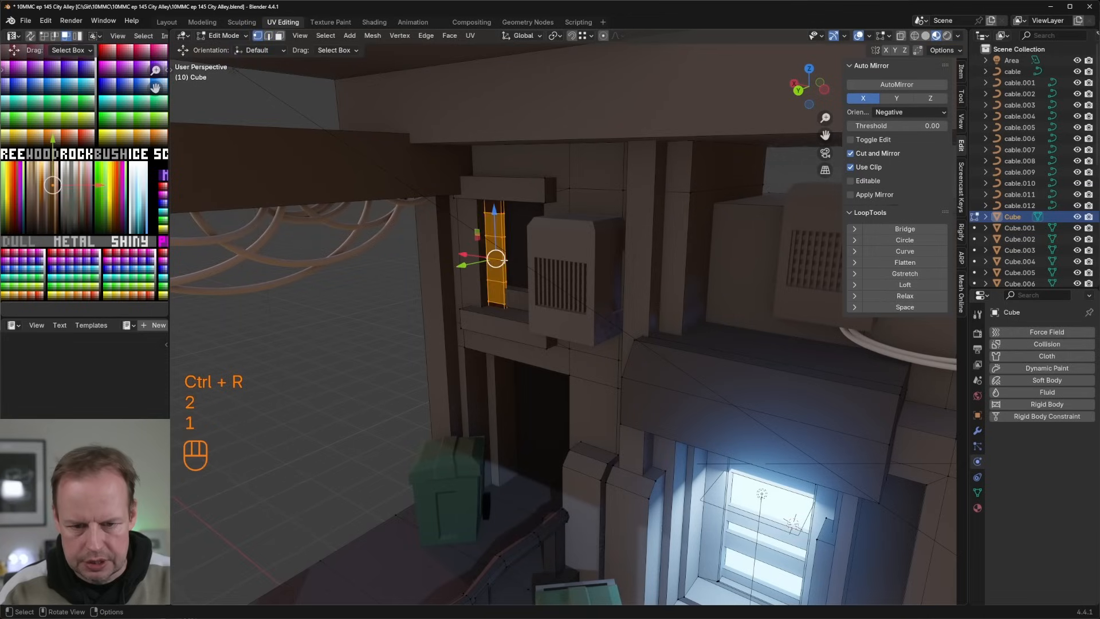
Step: Warp the wooden board by moving its vertices with proportional editing enabled
{"action": "left_click", "coordinate": [504, 259]}
{"action": "key", "text": "g"}
{"action": "key", "text": "Escape"}
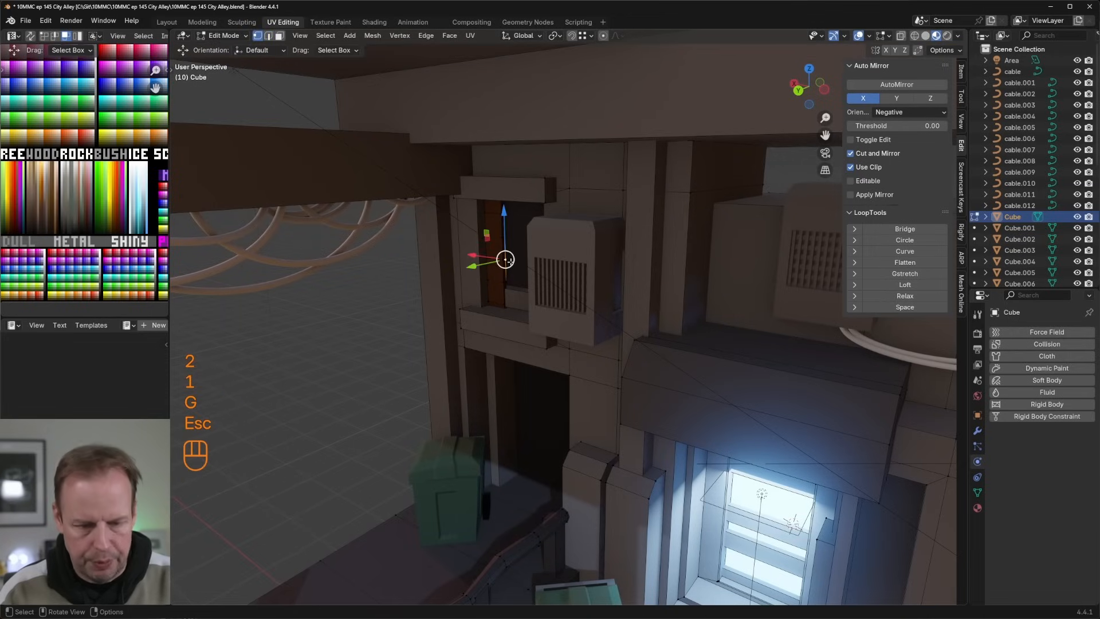
{"action": "key", "text": "o"}
{"action": "key", "text": "g"}
{"action": "left_click", "coordinate": [502, 258]}
{"action": "key", "text": "g"}
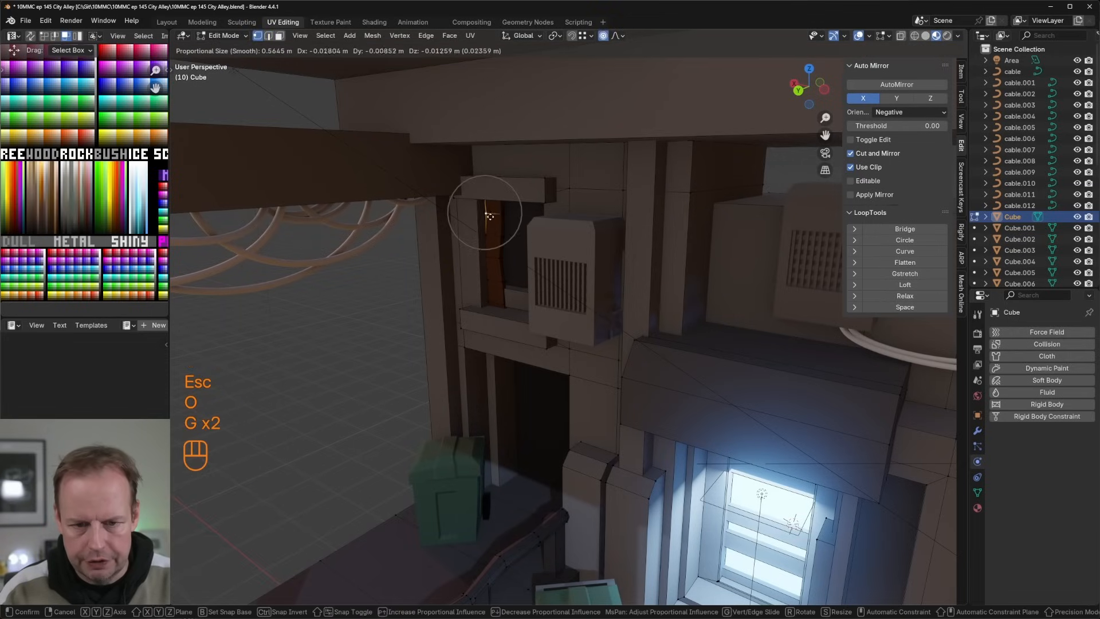
{"action": "left_click", "coordinate": [498, 240]}
Step: Duplicate the whole wooden board in place and separate the copy into its own object
{"action": "key", "text": "l"}
{"action": "middle_click_drag", "start_coordinate": [505, 236], "coordinate": [511, 238]}
{"action": "key", "text": "shift+d"}
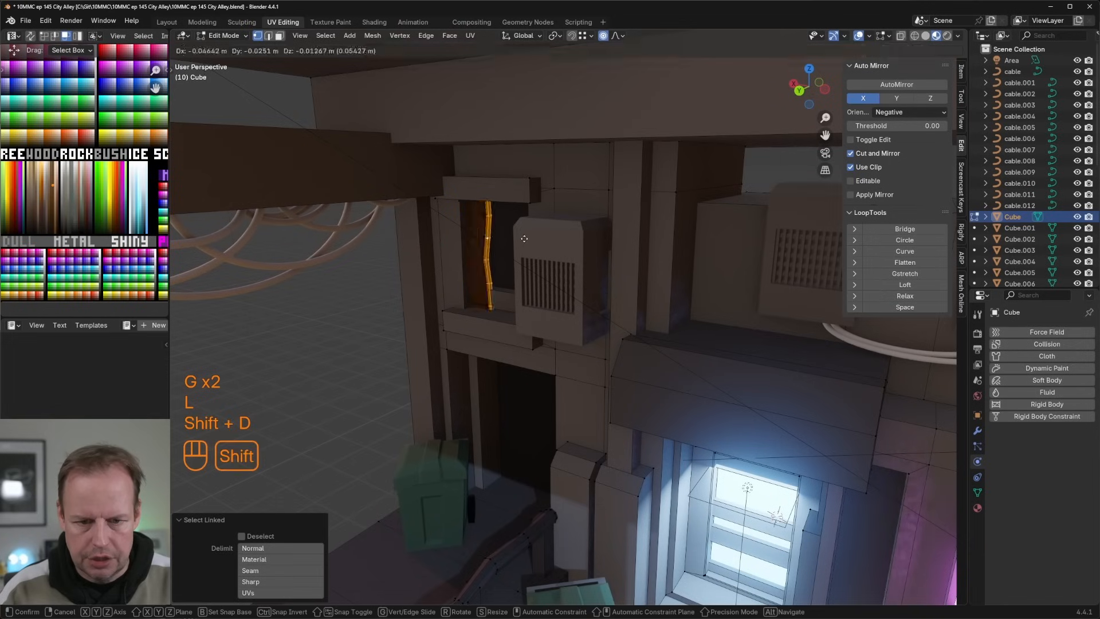
{"action": "right_click", "coordinate": [522, 238]}
{"action": "left_click_drag", "start_coordinate": [447, 266], "coordinate": [470, 261]}
{"action": "key", "text": "ctrl+z"}
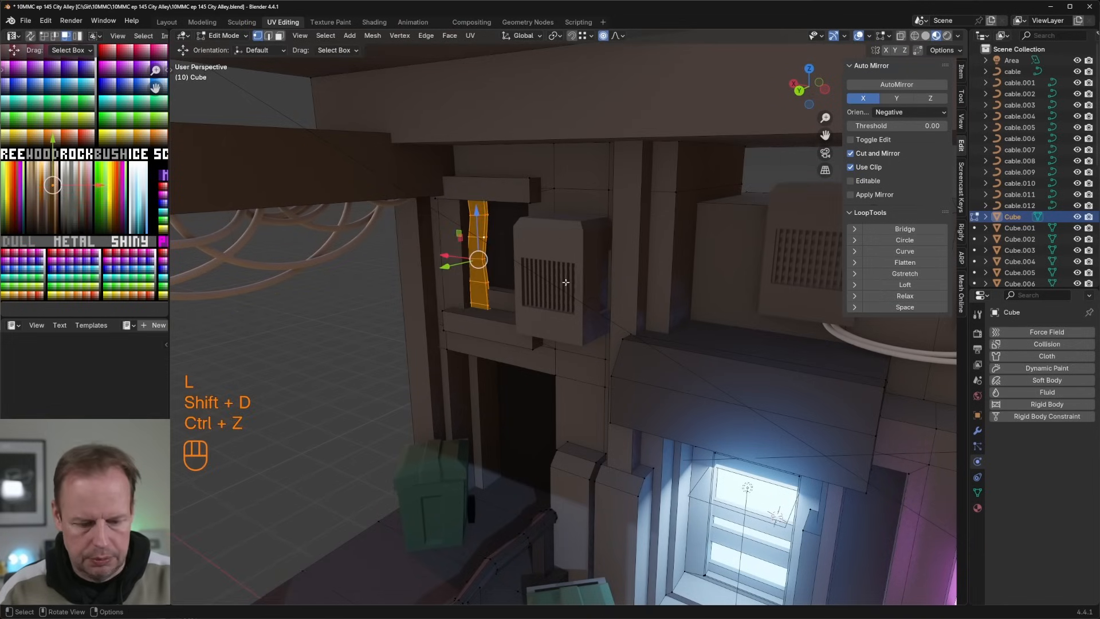
{"action": "key", "text": "p"}
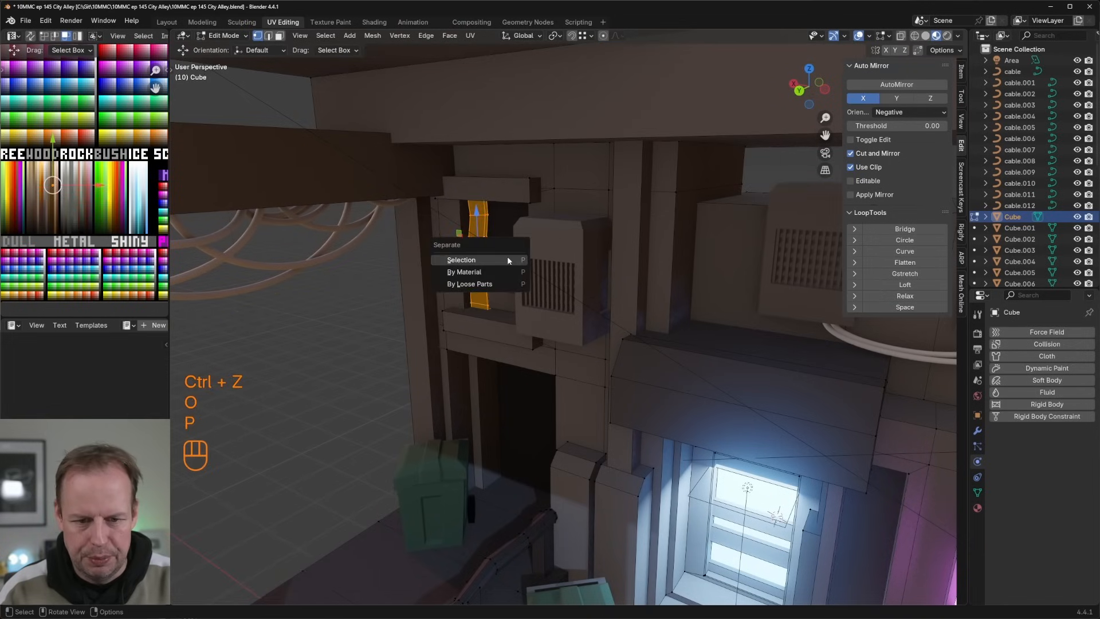
{"action": "left_click", "coordinate": [505, 260]}
{"action": "key", "text": "Tab"}
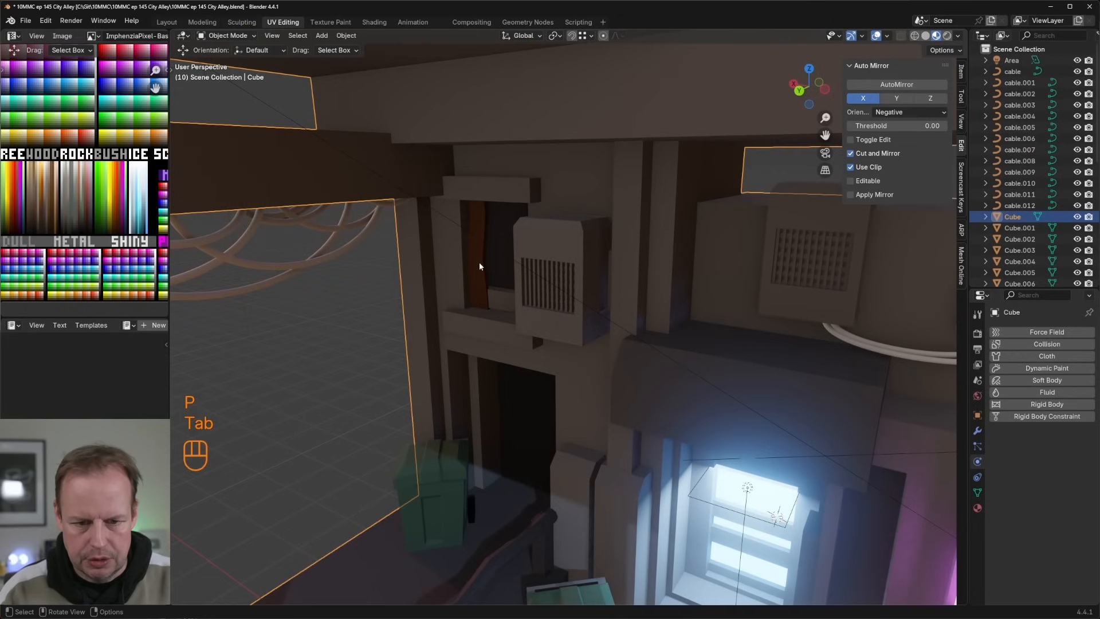
Step: Select all of the separated board's geometry and move it along X in the window opening, beside the first board
{"action": "left_click", "coordinate": [479, 262]}
{"action": "key", "text": "Tab"}
{"action": "key", "text": "a"}
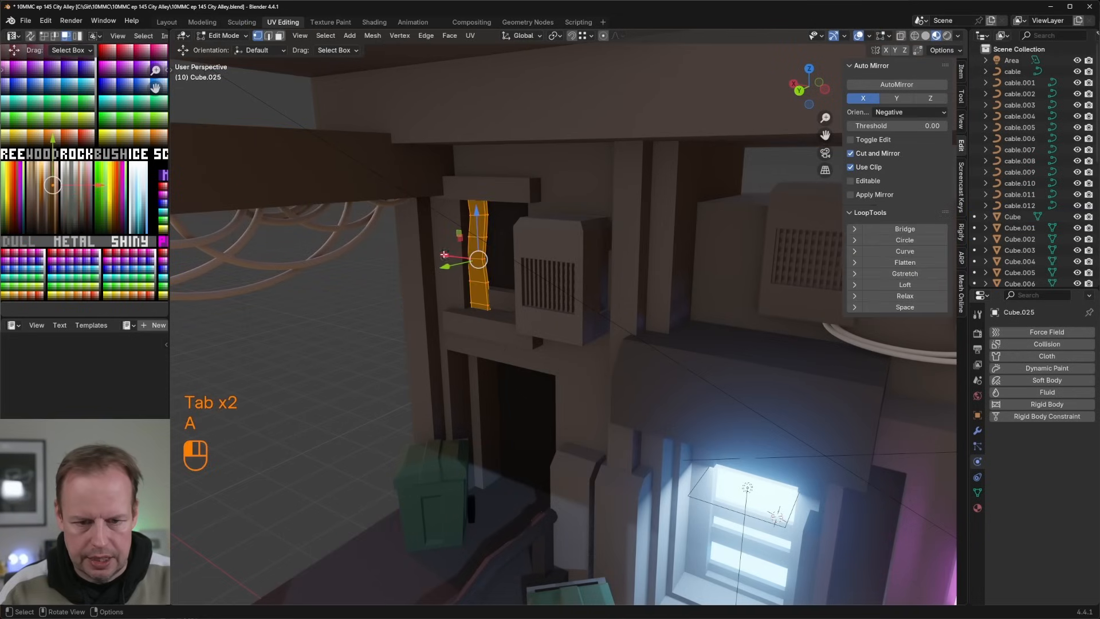
{"action": "left_click_drag", "start_coordinate": [444, 254], "coordinate": [462, 257]}
Step: Warp the second wooden board in the window opening by moving individual vertices along its edges
{"action": "left_click", "coordinate": [507, 264]}
{"action": "key", "text": "g"}
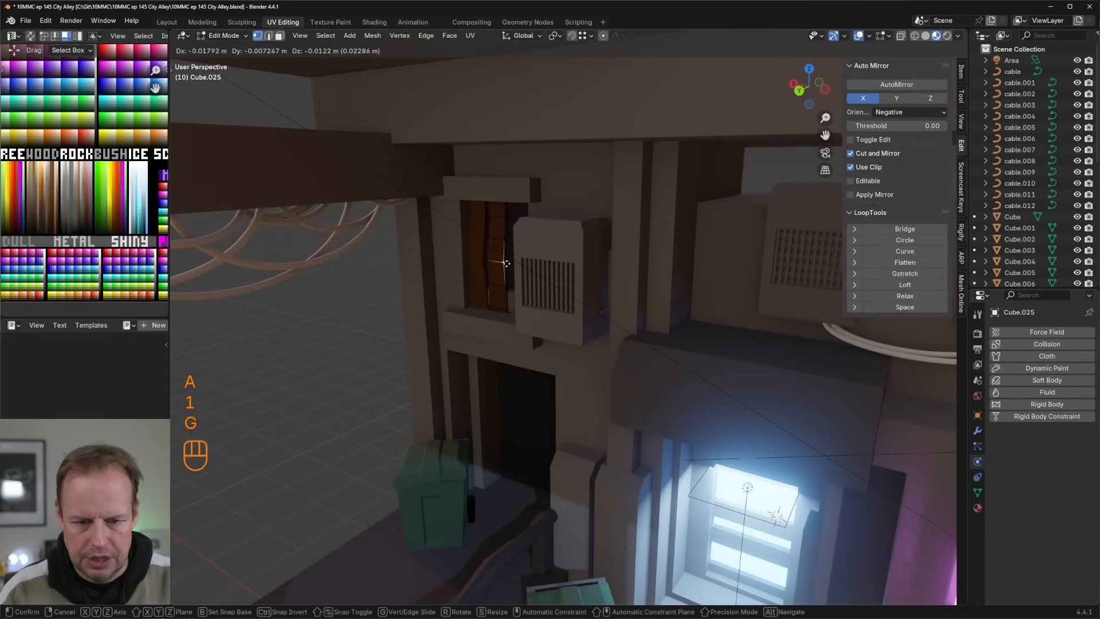
{"action": "left_click", "coordinate": [505, 263]}
{"action": "left_click", "coordinate": [490, 261]}
{"action": "key", "text": "g"}
{"action": "right_click", "coordinate": [491, 261]}
{"action": "key", "text": "g"}
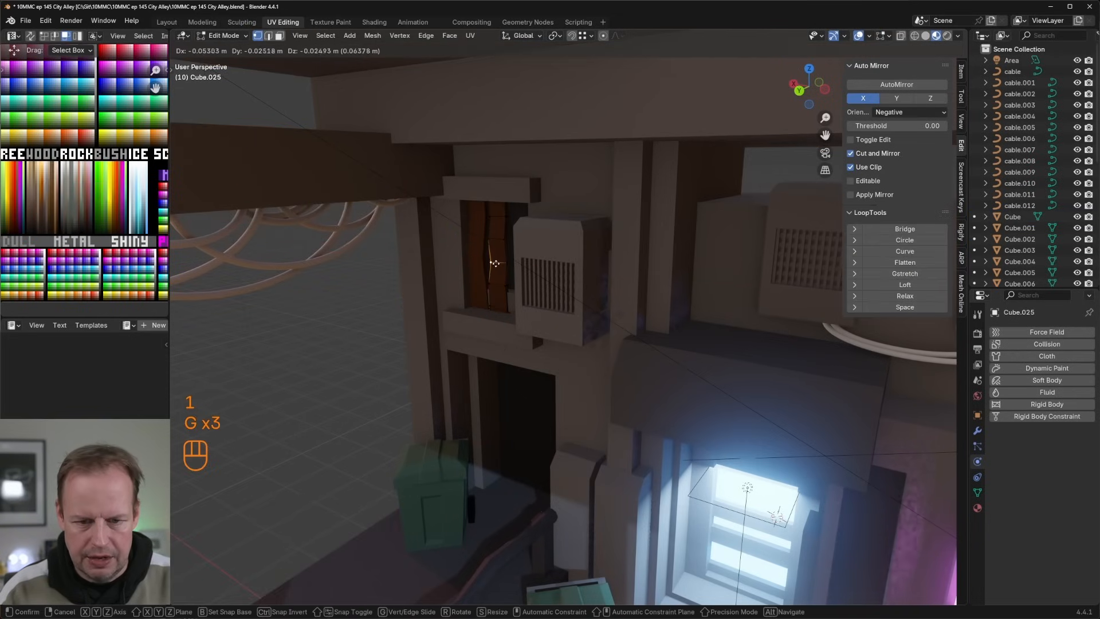
{"action": "left_click", "coordinate": [491, 259]}
{"action": "key", "text": "g"}
{"action": "left_click", "coordinate": [501, 230]}
{"action": "left_click", "coordinate": [505, 238]}
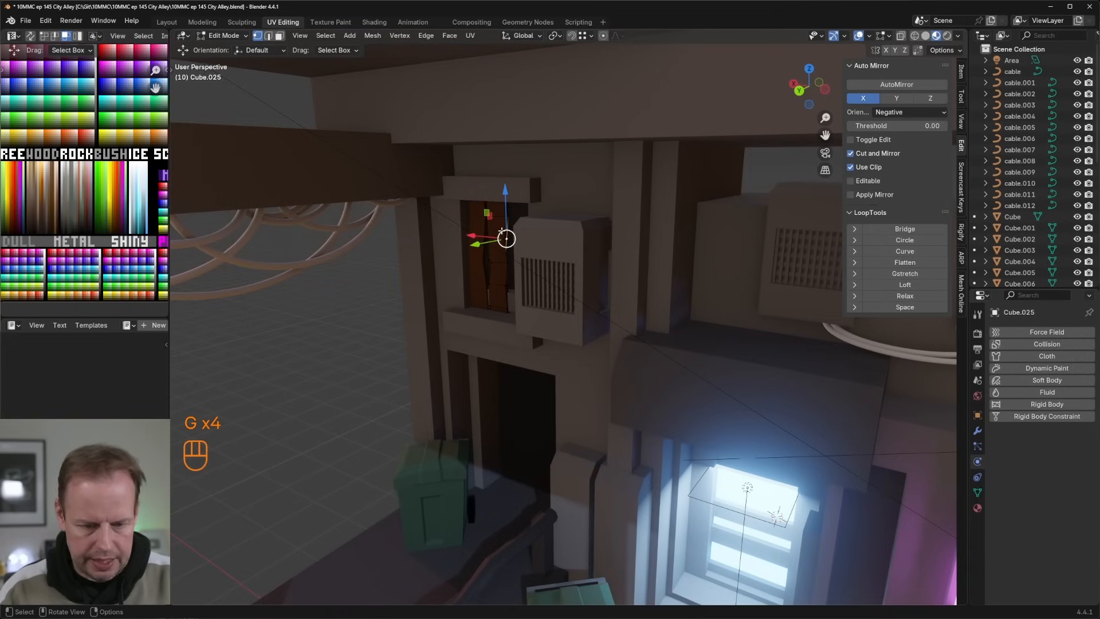
Step: Duplicate the second board's linked geometry, move the copy about -0.42 m along X into the remaining gap and rotate it about Z
{"action": "key", "text": "l"}
{"action": "middle_click_drag", "start_coordinate": [505, 239], "coordinate": [548, 231]}
{"action": "key", "text": "shift+d"}
{"action": "right_click", "coordinate": [509, 235]}
{"action": "left_click_drag", "start_coordinate": [321, 290], "coordinate": [381, 293]}
{"action": "key", "text": "r"}
{"action": "key", "text": "z"}
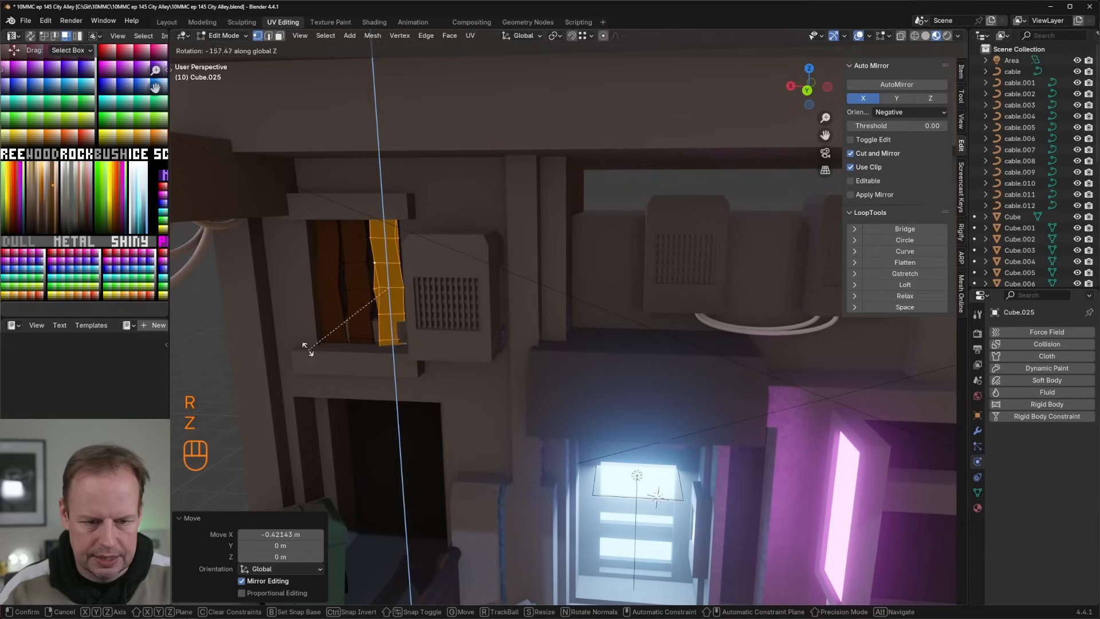
{"action": "left_click", "coordinate": [311, 326]}
Step: Vary the third board's shape by moving single vertices along its edges
{"action": "key", "text": "g"}
{"action": "left_click", "coordinate": [374, 287]}
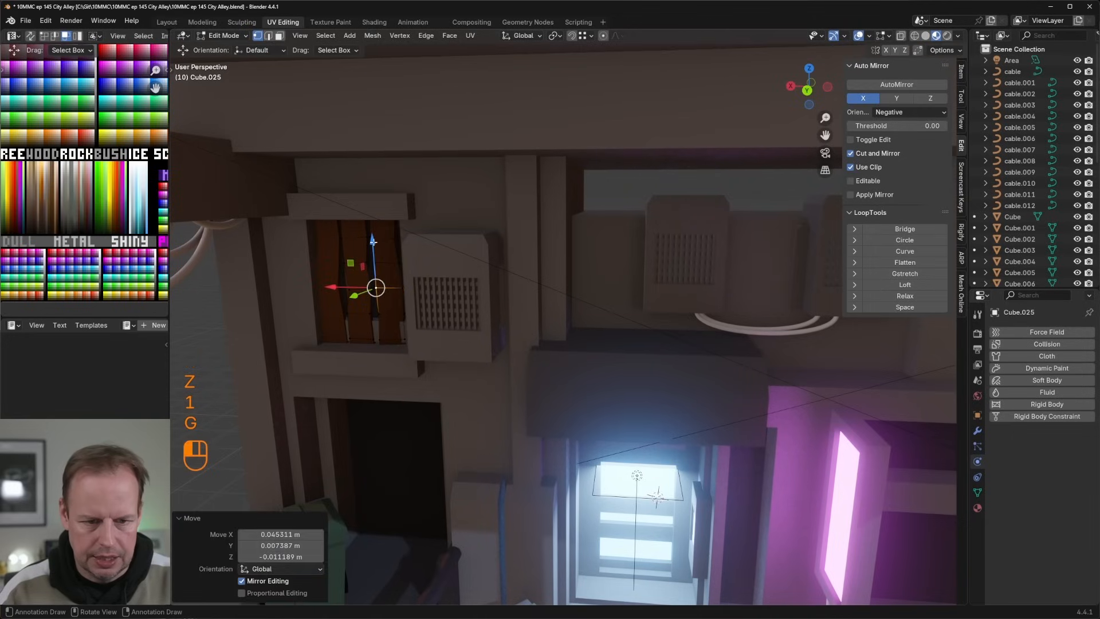
{"action": "key", "text": "g"}
{"action": "left_click", "coordinate": [377, 245]}
{"action": "left_click", "coordinate": [405, 315]}
{"action": "key", "text": "g"}
{"action": "left_click", "coordinate": [399, 317]}
Step: Select the face at the third board's lower end, reposition it and leave mesh editing
{"action": "key", "text": "3"}
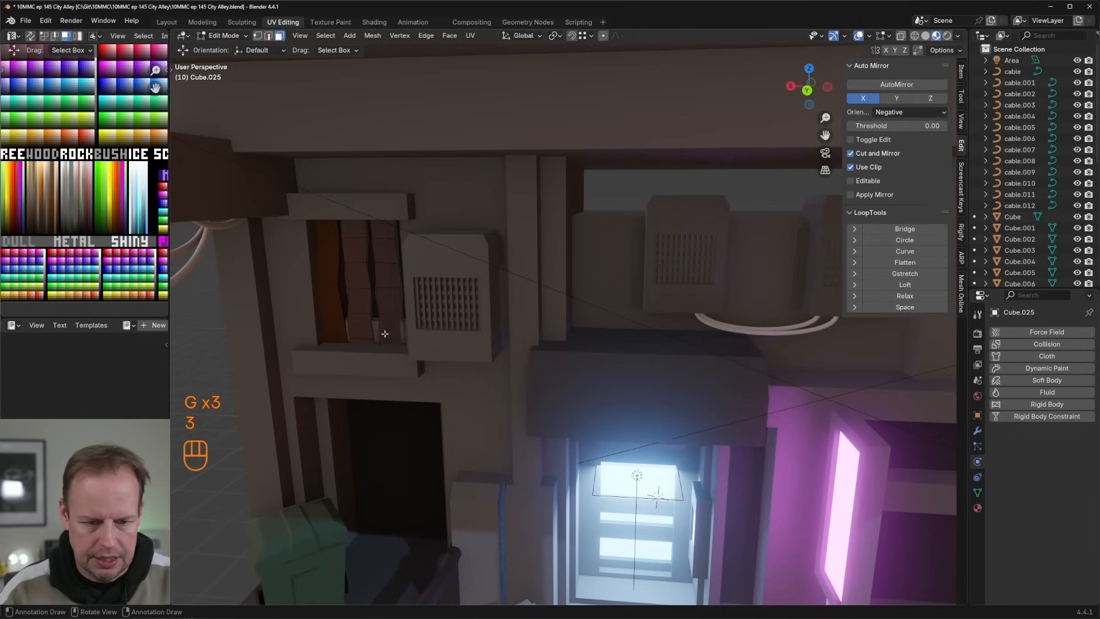
{"action": "left_click", "coordinate": [389, 330]}
{"action": "middle_click_drag", "start_coordinate": [390, 329], "coordinate": [492, 297]}
{"action": "key", "text": "g"}
{"action": "left_click", "coordinate": [421, 323]}
{"action": "scroll", "coordinate": [423, 322], "scroll_direction": "down", "scroll_amount": 3}
{"action": "key", "text": "Tab"}
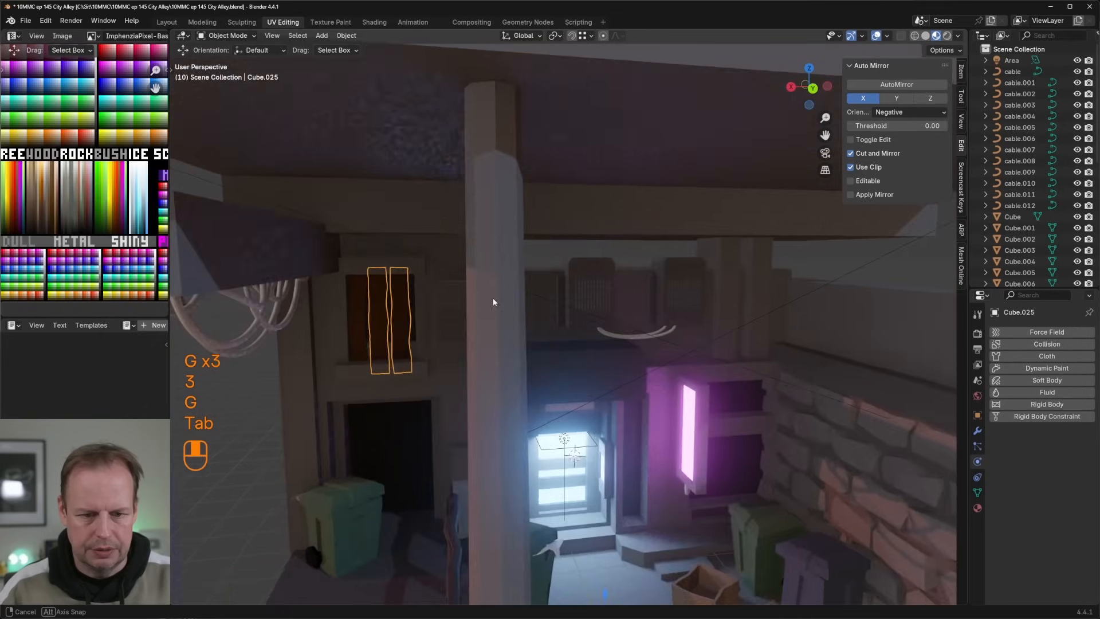
Step: Recolour the lintel and sill of the boarded window by moving their linked faces' UVs on the colour palette
{"action": "scroll", "coordinate": [493, 298], "scroll_direction": "down", "scroll_amount": 3}
{"action": "key", "text": "Tab"}
{"action": "left_click", "coordinate": [632, 348]}
{"action": "middle_click_drag", "start_coordinate": [632, 348], "coordinate": [549, 534]}
{"action": "key", "text": "Tab"}
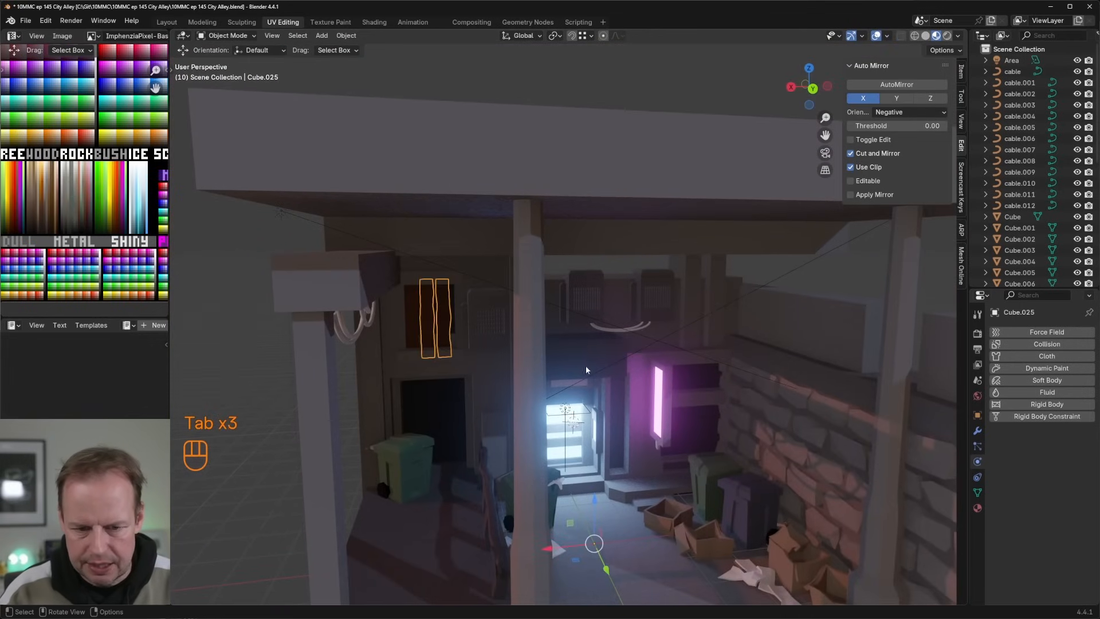
{"action": "left_click", "coordinate": [457, 346]}
{"action": "key", "text": "Tab"}
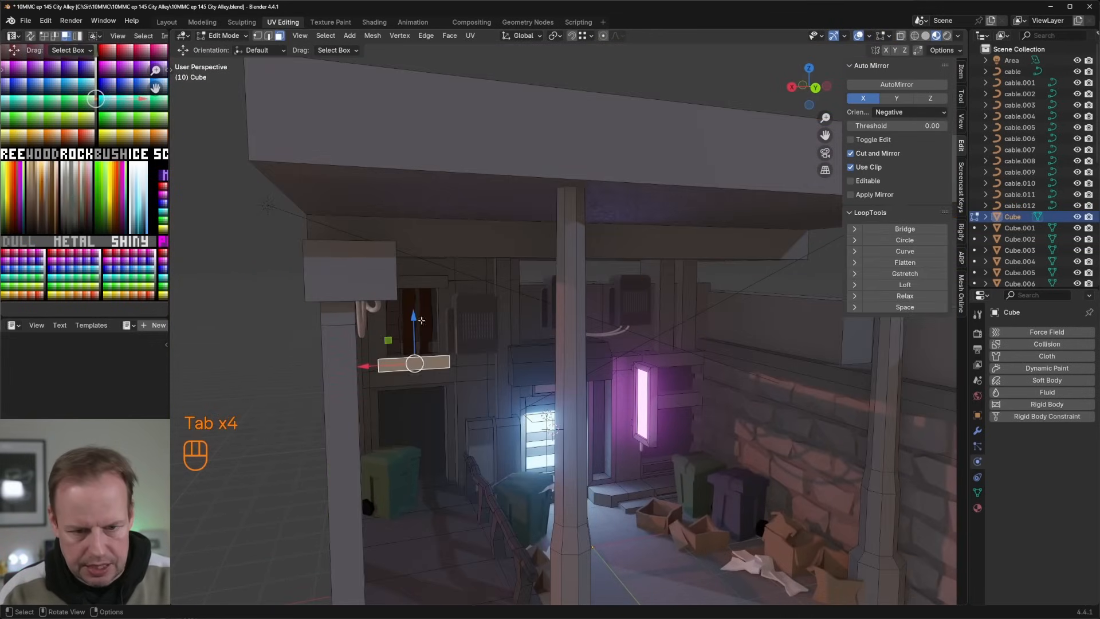
{"action": "key", "text": "l"}
{"action": "key", "text": "l"}
{"action": "key", "text": "a"}
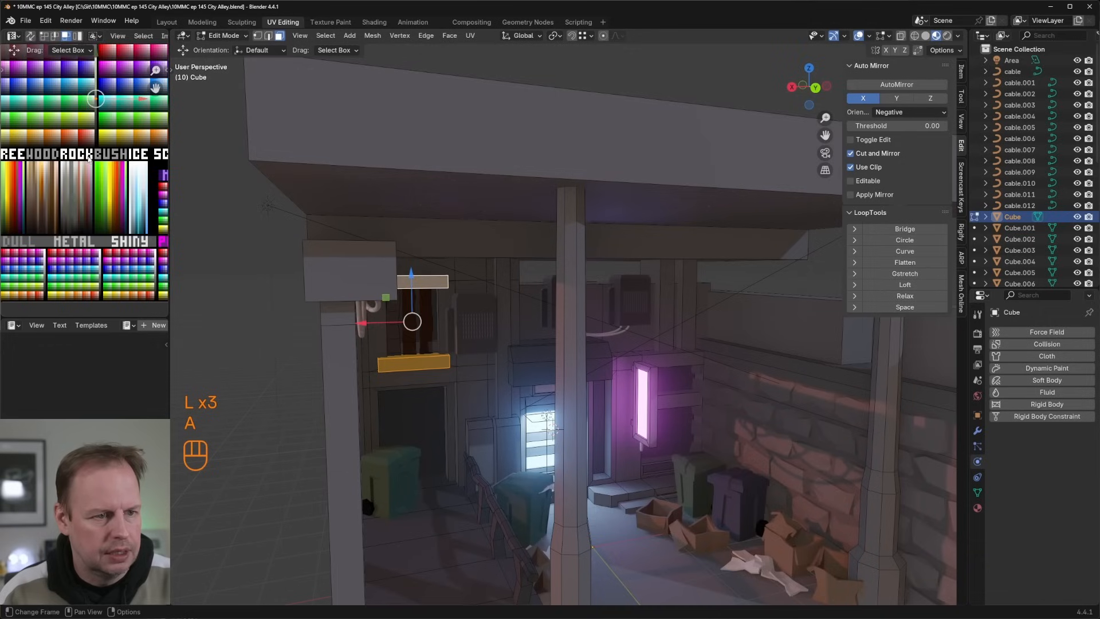
{"action": "key", "text": "g"}
{"action": "key", "text": "g"}
{"action": "key", "text": "Tab"}
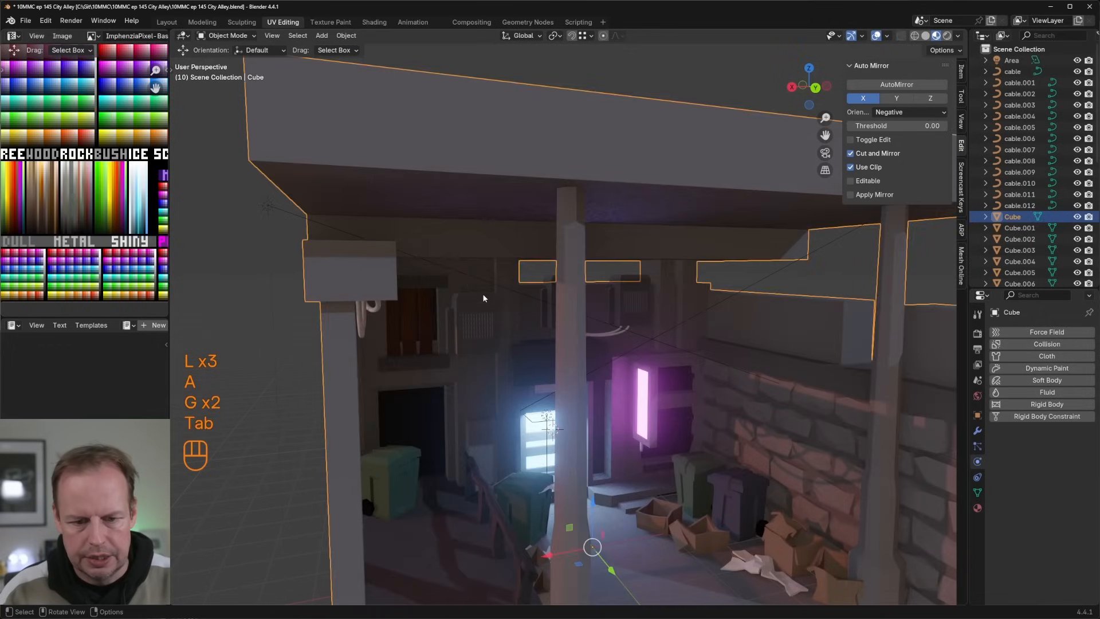
Step: Select the grille face of the air-conditioning unit beside the boarded window and move its UVs to the dark end of the greyscale strip
{"action": "scroll", "coordinate": [493, 301], "scroll_direction": "up", "scroll_amount": 8}
{"action": "scroll", "coordinate": [487, 323], "scroll_direction": "down", "scroll_amount": 5}
{"action": "key", "text": "Tab"}
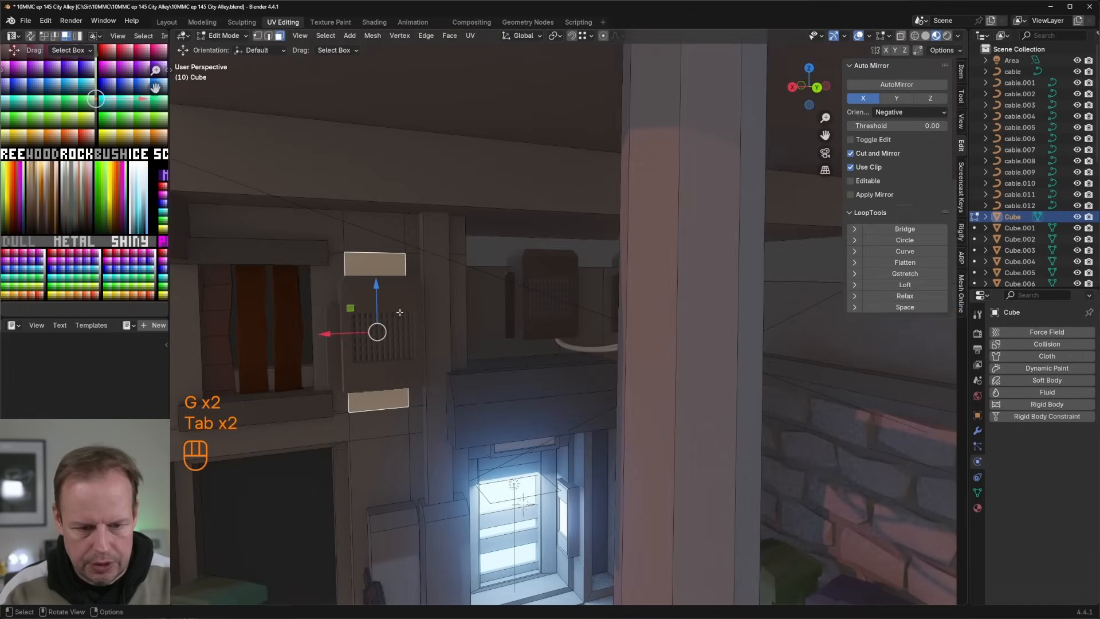
{"action": "key", "text": "Tab"}
{"action": "left_click", "coordinate": [389, 338]}
{"action": "key", "text": "Tab"}
{"action": "left_click", "coordinate": [387, 336]}
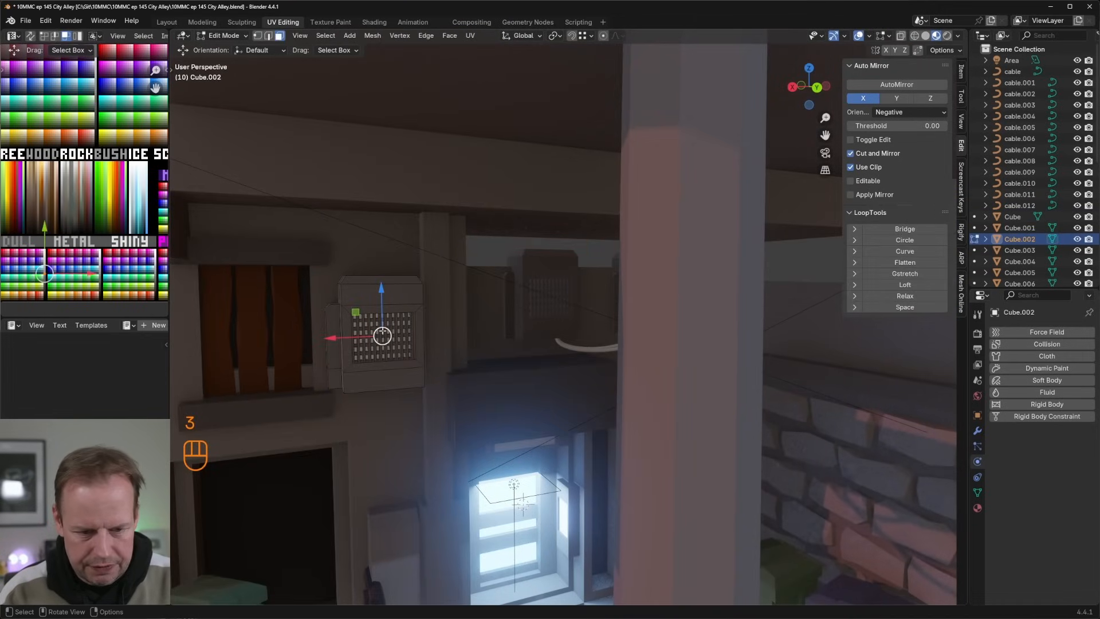
{"action": "scroll", "coordinate": [117, 153], "scroll_direction": "up", "scroll_amount": 1}
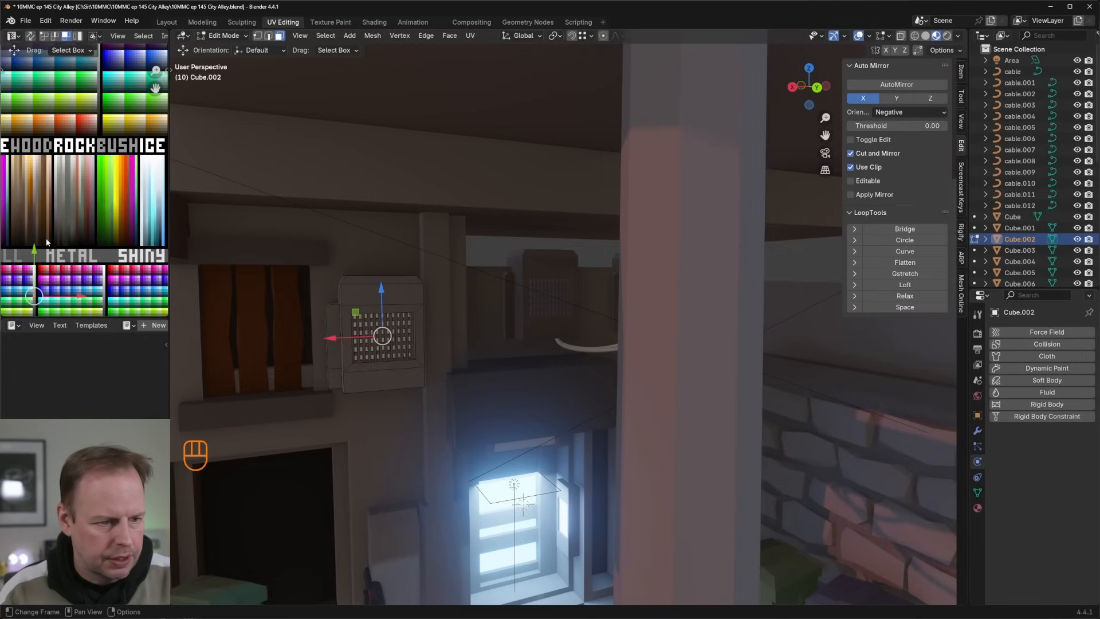
{"action": "middle_click_drag", "start_coordinate": [40, 290], "coordinate": [90, 175], "text": "shift"}
{"action": "scroll", "coordinate": [91, 175], "scroll_direction": "up", "scroll_amount": 3}
{"action": "key", "text": "g"}
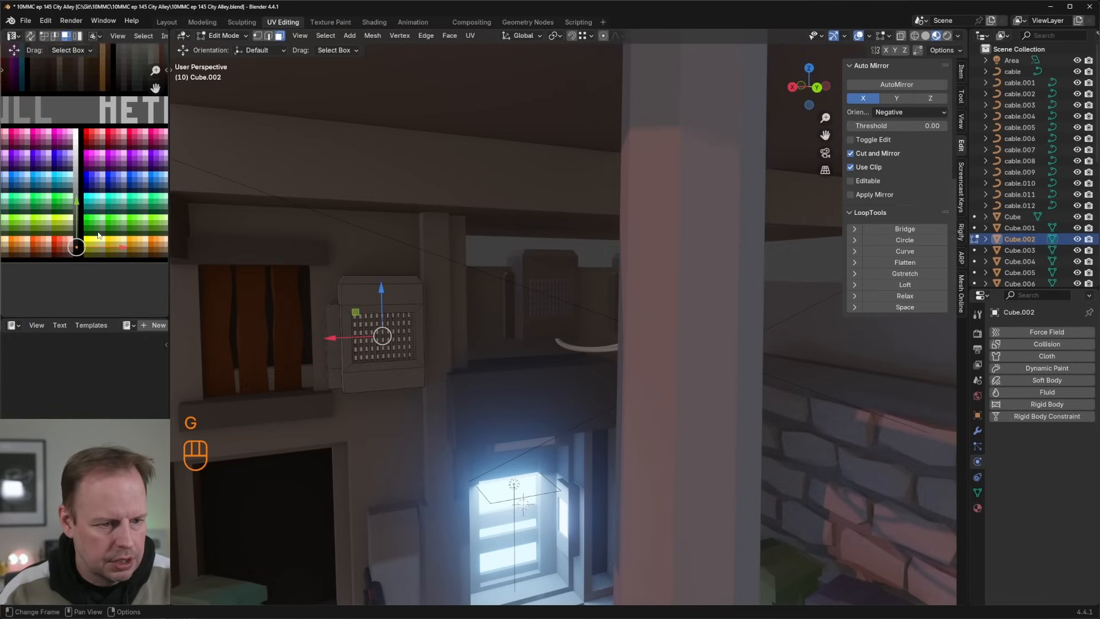
Step: Select the air-conditioning unit's linked casing and shift its UVs along the greyscale strip to a darker shade
{"action": "key", "text": "Tab"}
{"action": "scroll", "coordinate": [482, 271], "scroll_direction": "down", "scroll_amount": 3}
{"action": "middle_click_drag", "start_coordinate": [482, 270], "coordinate": [479, 264]}
{"action": "scroll", "coordinate": [479, 263], "scroll_direction": "up", "scroll_amount": 4}
{"action": "key", "text": "Tab"}
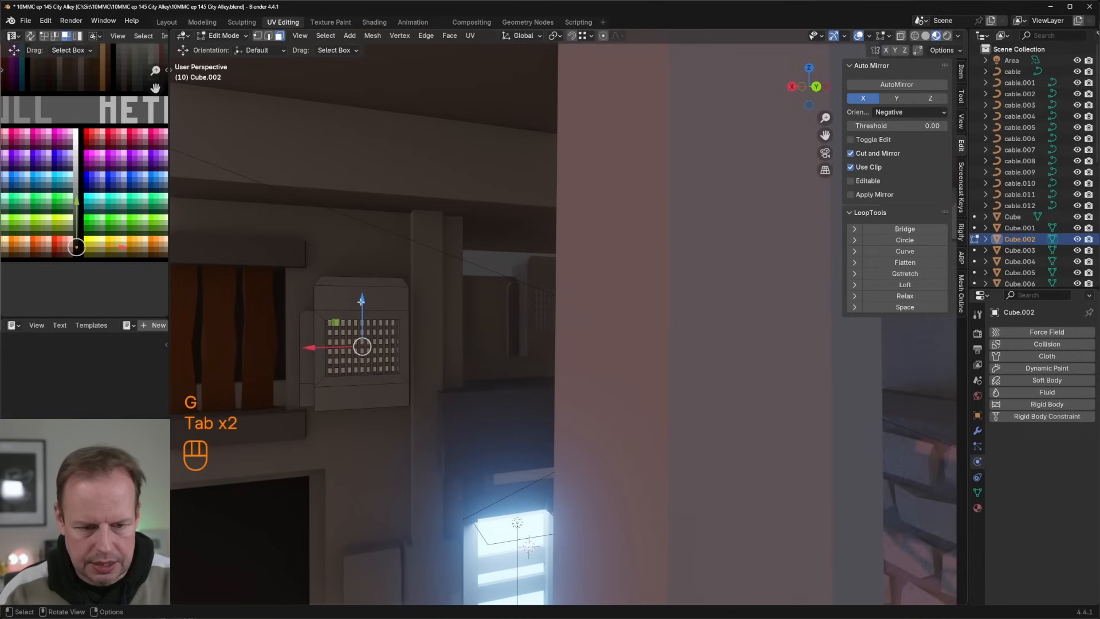
{"action": "left_click", "coordinate": [368, 332]}
{"action": "left_click", "coordinate": [368, 304]}
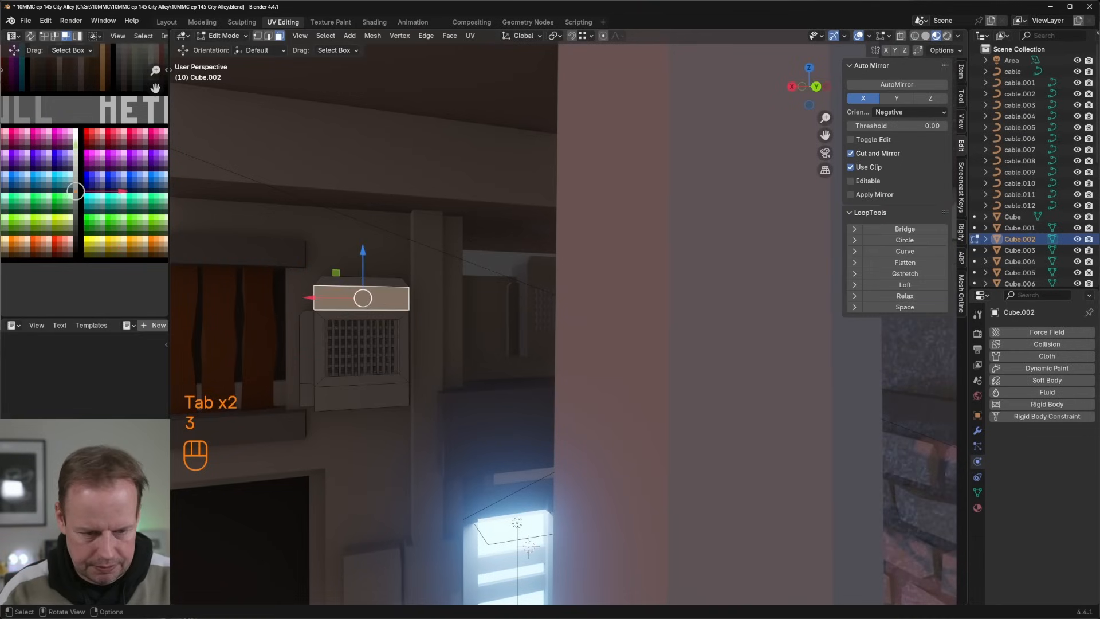
{"action": "key", "text": "l"}
{"action": "key", "text": "a"}
{"action": "key", "text": "g"}
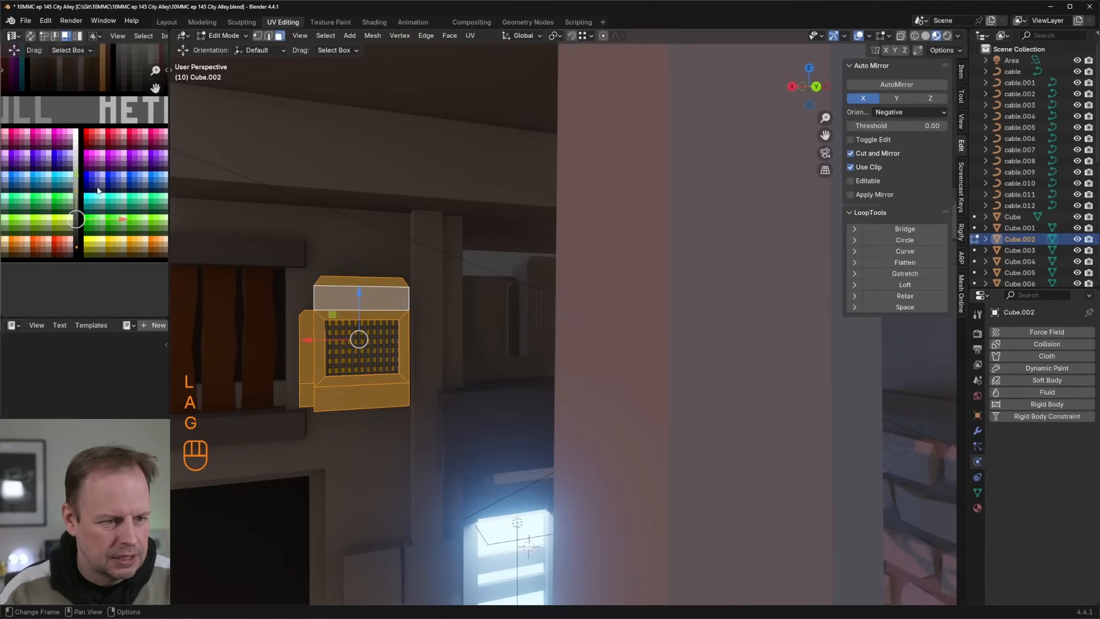
{"action": "left_click_drag", "start_coordinate": [67, 184], "coordinate": [81, 201]}
{"action": "key", "text": "g"}
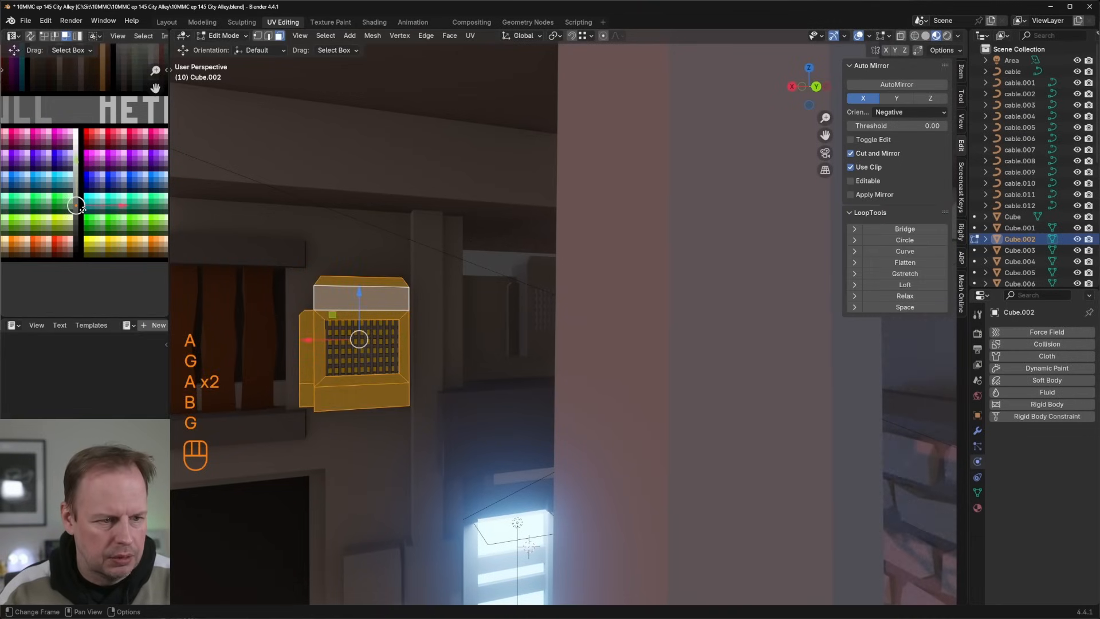
{"action": "key", "text": "Tab"}
Step: Examine the alley's brick wall, neon tube and back doorway from several angles
{"action": "scroll", "coordinate": [546, 299], "scroll_direction": "down", "scroll_amount": 5}
{"action": "middle_click_drag", "start_coordinate": [545, 299], "coordinate": [599, 280]}
{"action": "key", "text": "Tab"}
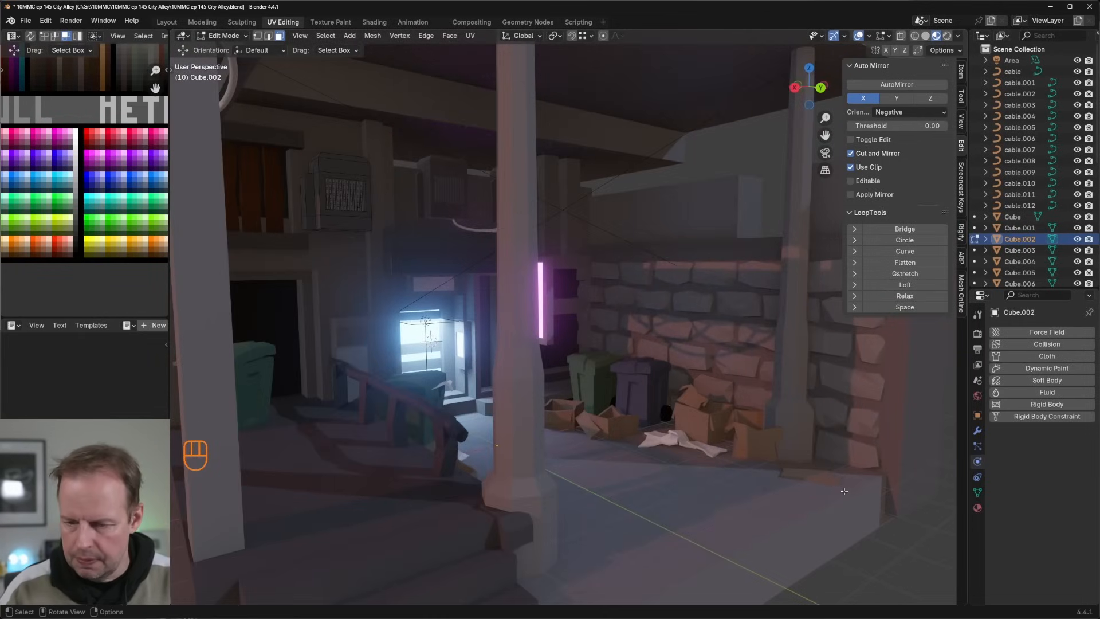
{"action": "key", "text": "Tab"}
{"action": "left_click", "coordinate": [873, 501]}
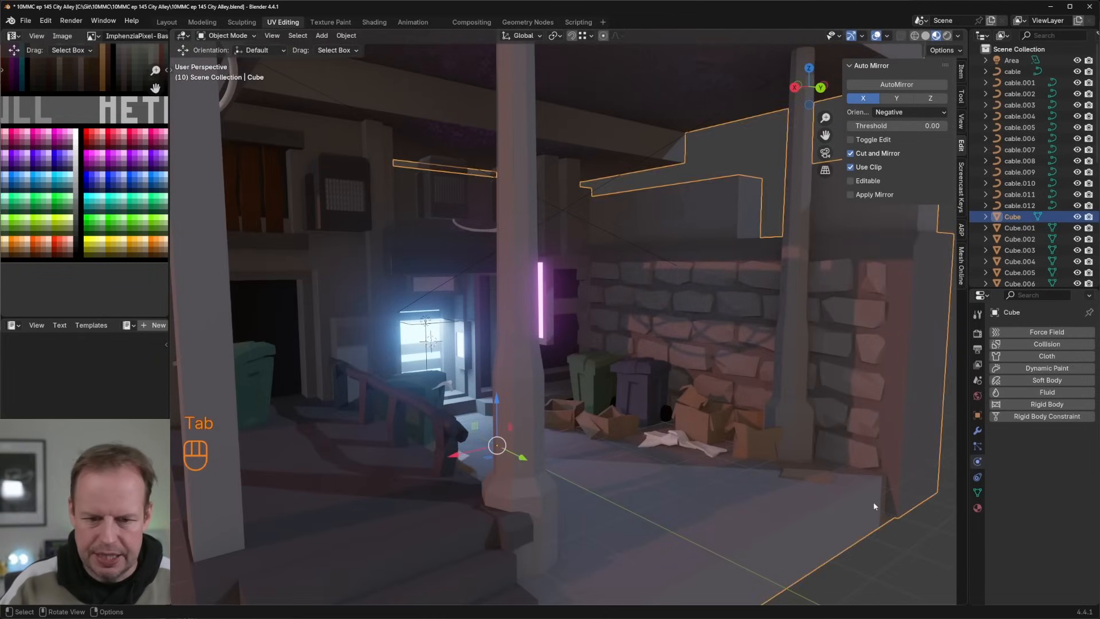
{"action": "scroll", "coordinate": [873, 501], "scroll_direction": "down", "scroll_amount": 4}
{"action": "middle_click_drag", "start_coordinate": [873, 501], "coordinate": [734, 484]}
{"action": "left_click", "coordinate": [734, 487]}
{"action": "scroll", "coordinate": [679, 461], "scroll_direction": "up", "scroll_amount": 5}
{"action": "middle_click_drag", "start_coordinate": [678, 461], "coordinate": [672, 394]}
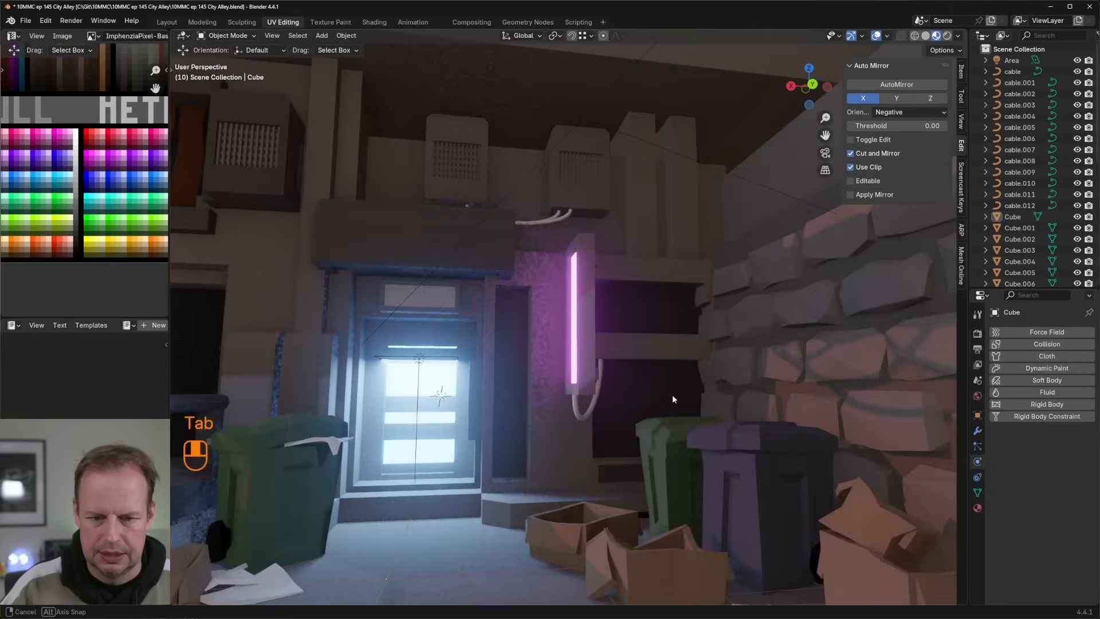
{"action": "scroll", "coordinate": [672, 394], "scroll_direction": "down", "scroll_amount": 4}
{"action": "key", "text": "Tab"}
{"action": "scroll", "coordinate": [524, 303], "scroll_direction": "up", "scroll_amount": 4}
{"action": "middle_click_drag", "start_coordinate": [524, 299], "coordinate": [455, 290]}
{"action": "key", "text": "Tab"}
Step: Duplicate the area light above the lit door, rotate the copy and move it beside the pink neon tube
{"action": "left_click", "coordinate": [463, 313]}
{"action": "key", "text": "shift+d"}
{"action": "right_click", "coordinate": [484, 314]}
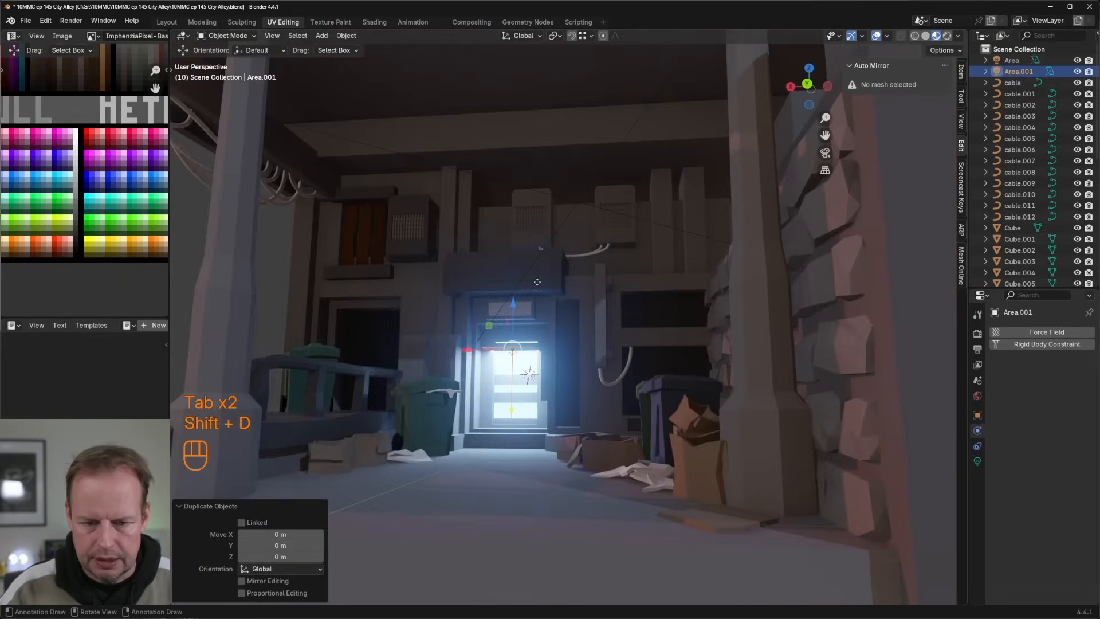
{"action": "key", "text": "r"}
{"action": "left_click", "coordinate": [527, 373]}
{"action": "middle_click_drag", "start_coordinate": [528, 372], "coordinate": [642, 366]}
{"action": "key", "text": "g"}
{"action": "left_click", "coordinate": [672, 304]}
{"action": "middle_click_drag", "start_coordinate": [671, 304], "coordinate": [701, 282]}
{"action": "key", "text": "g"}
{"action": "left_click", "coordinate": [735, 262]}
Step: Scale the copied area light along Z and Y and turn it so it matches the upright neon tube
{"action": "key", "text": "s"}
{"action": "key", "text": "z"}
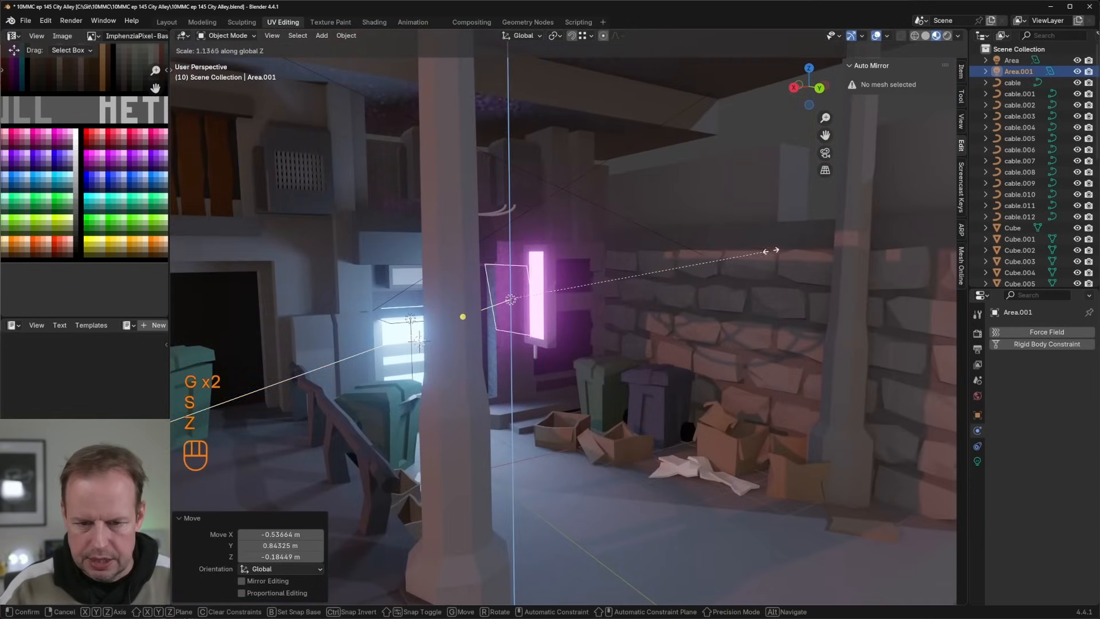
{"action": "left_click", "coordinate": [814, 242]}
{"action": "middle_click_drag", "start_coordinate": [813, 243], "coordinate": [733, 310]}
{"action": "key", "text": "r"}
{"action": "left_click", "coordinate": [671, 308]}
{"action": "key", "text": "g"}
{"action": "left_click", "coordinate": [706, 305]}
{"action": "key", "text": "s"}
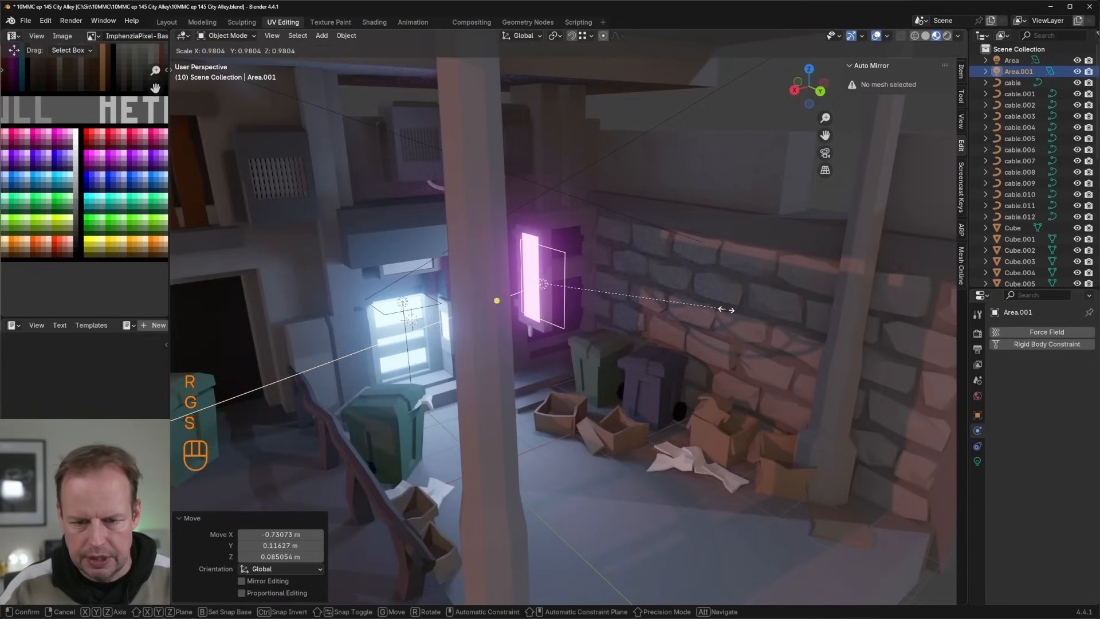
{"action": "key", "text": "y"}
{"action": "left_click", "coordinate": [627, 298]}
Step: Fine-tune the copied light's position so it sits right against the neon tube
{"action": "middle_click_drag", "start_coordinate": [627, 298], "coordinate": [592, 268]}
{"action": "key", "text": "g"}
{"action": "left_click", "coordinate": [590, 273]}
{"action": "key", "text": "g"}
{"action": "left_click", "coordinate": [580, 269]}
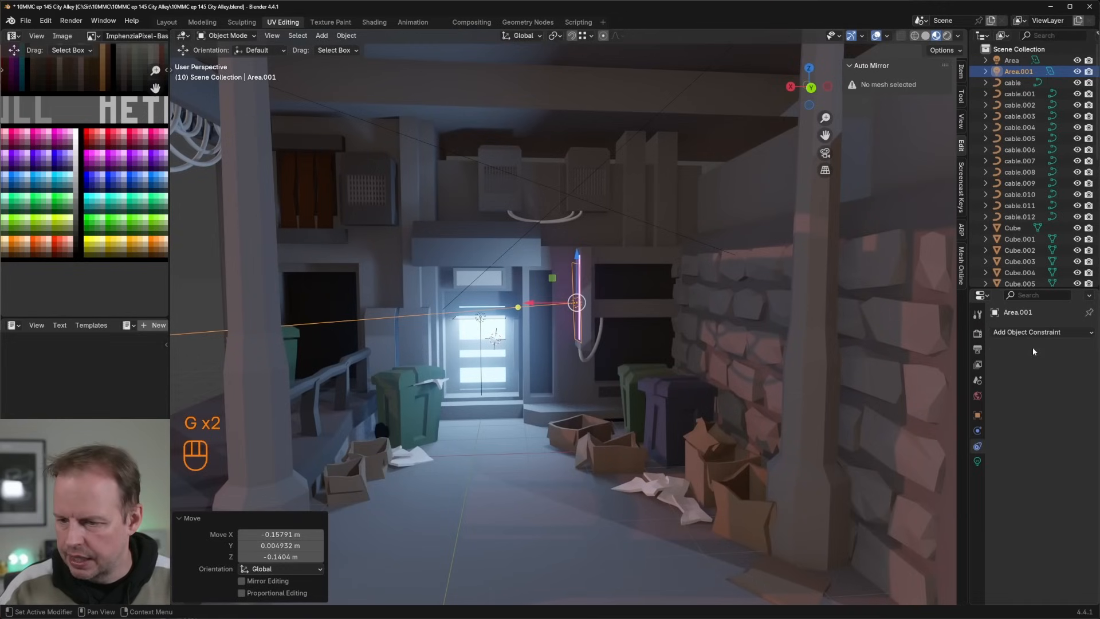
Step: Change the copied area light's colour to pink, #FF77A3
{"action": "left_click", "coordinate": [976, 460]}
{"action": "left_click", "coordinate": [1055, 395]}
{"action": "left_click_drag", "start_coordinate": [1015, 281], "coordinate": [1033, 282]}
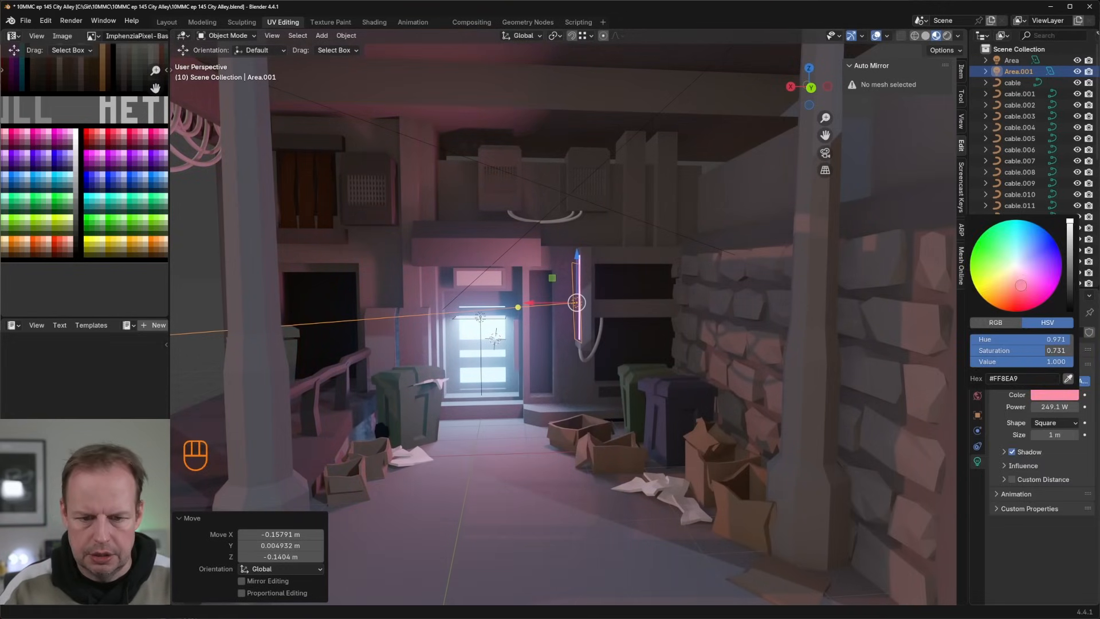
Step: Shift the pink area light about 0.23 m in X and -0.32 m in Y beside the neon tube and rotate it about 3.8°
{"action": "scroll", "coordinate": [612, 277], "scroll_direction": "down", "scroll_amount": 6}
{"action": "middle_click_drag", "start_coordinate": [611, 277], "coordinate": [648, 280]}
{"action": "left_click", "coordinate": [624, 363]}
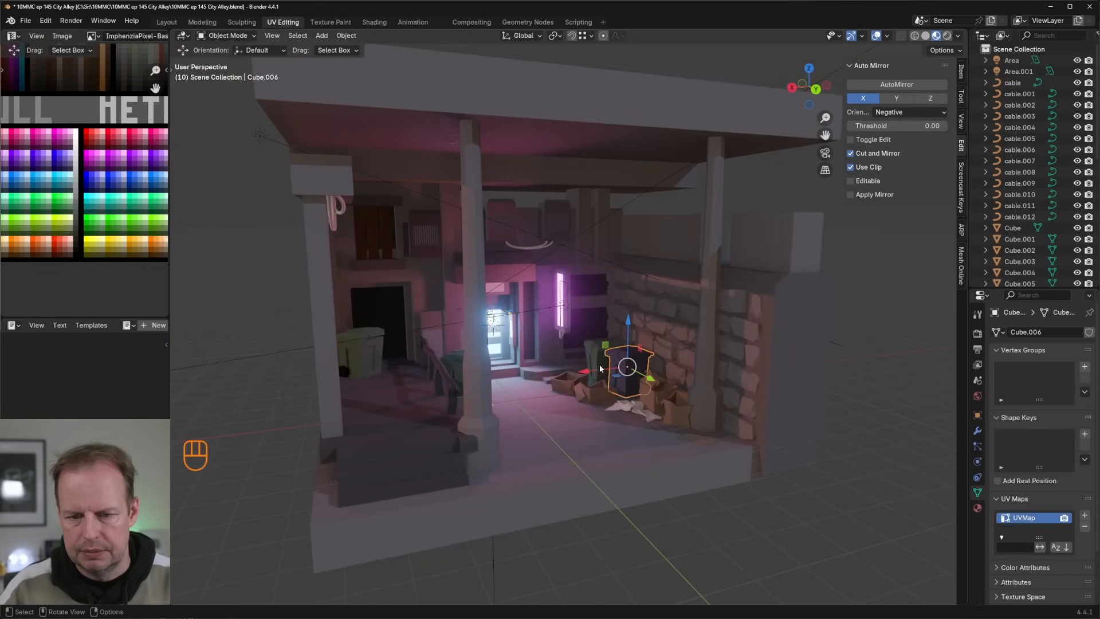
{"action": "scroll", "coordinate": [550, 303], "scroll_direction": "up", "scroll_amount": 6}
{"action": "middle_click_drag", "start_coordinate": [549, 303], "coordinate": [516, 279]}
{"action": "left_click", "coordinate": [518, 277]}
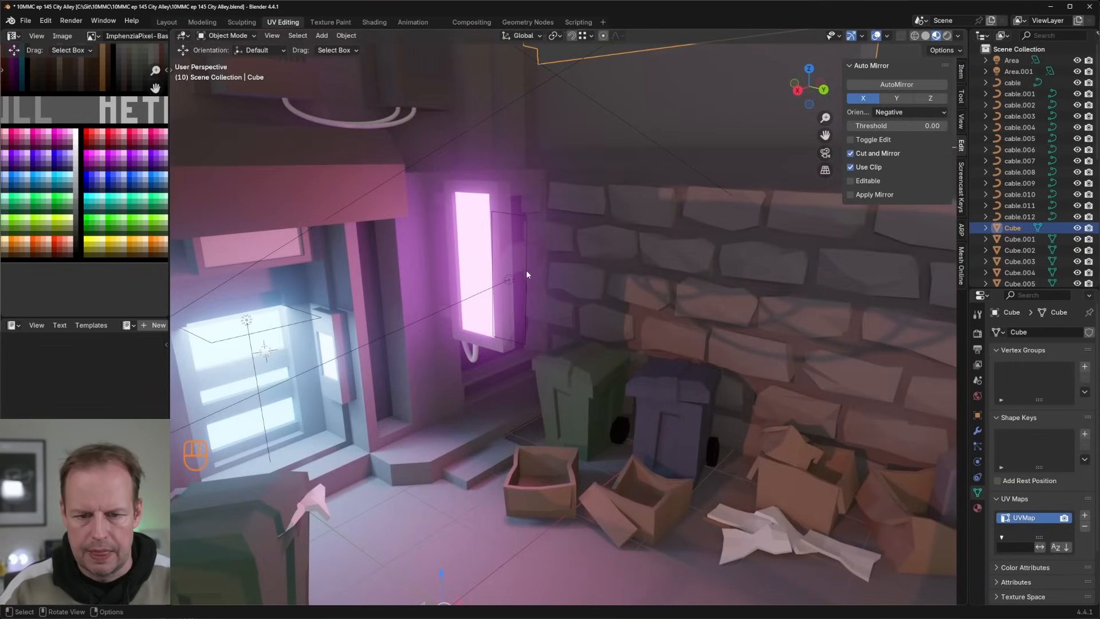
{"action": "left_click", "coordinate": [509, 280]}
{"action": "key", "text": "g"}
{"action": "left_click", "coordinate": [520, 284]}
{"action": "middle_click_drag", "start_coordinate": [519, 284], "coordinate": [559, 269]}
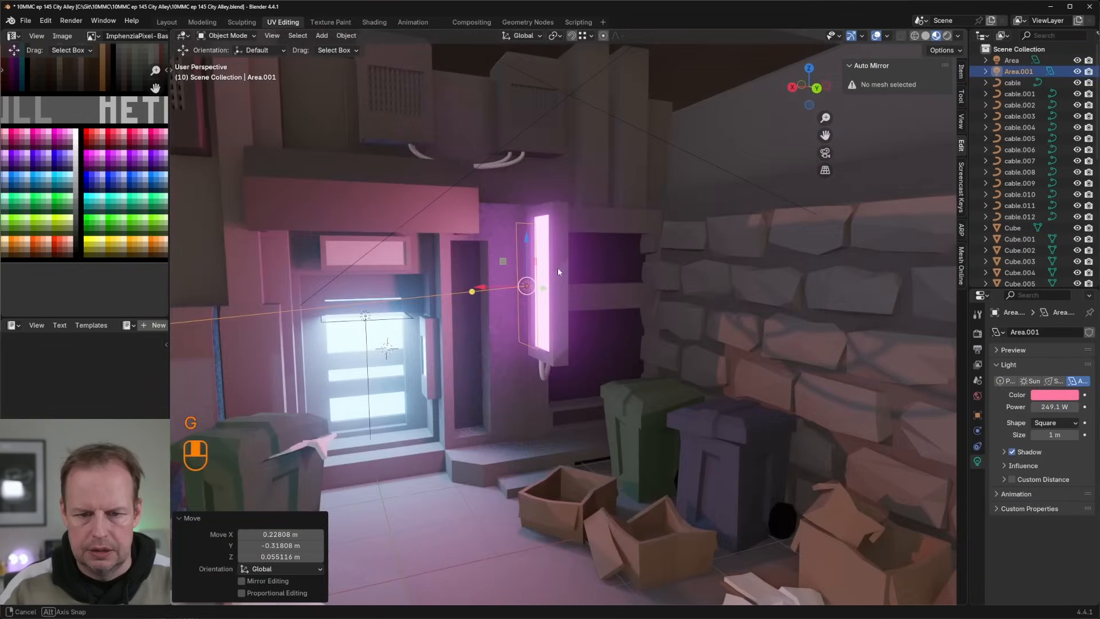
{"action": "key", "text": "r"}
{"action": "left_click", "coordinate": [566, 267]}
Step: Duplicate the pink area light and place the copy high up beyond the alley's brick wall
{"action": "scroll", "coordinate": [604, 289], "scroll_direction": "down", "scroll_amount": 6}
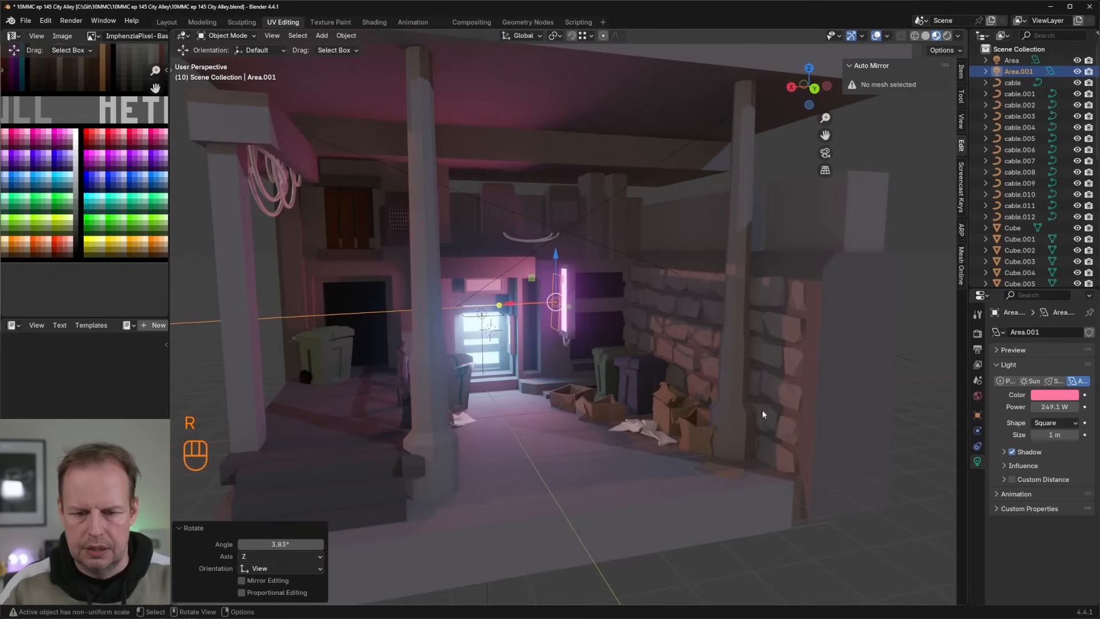
{"action": "left_click", "coordinate": [887, 449]}
{"action": "scroll", "coordinate": [859, 409], "scroll_direction": "down", "scroll_amount": 5}
{"action": "middle_click_drag", "start_coordinate": [829, 369], "coordinate": [806, 383]}
{"action": "left_click", "coordinate": [569, 303]}
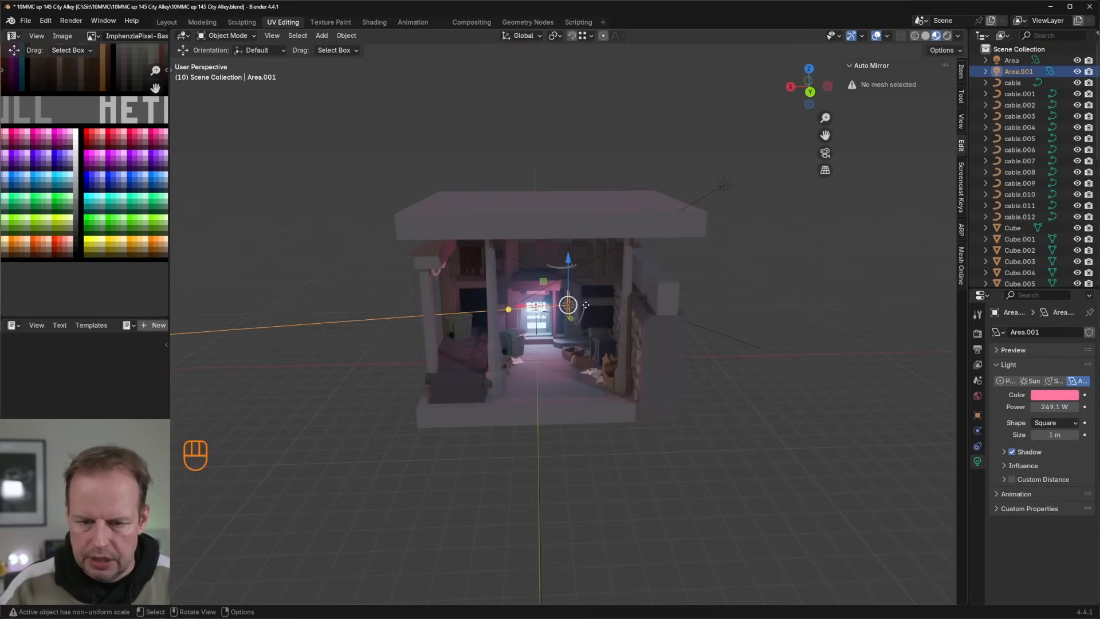
{"action": "key", "text": "shift+d"}
{"action": "left_click", "coordinate": [780, 246]}
Step: Reposition the new pink light outside the alley, above the brick wall and just below the roof's edge
{"action": "middle_click_drag", "start_coordinate": [780, 246], "coordinate": [645, 252]}
{"action": "key", "text": "g"}
{"action": "left_click", "coordinate": [620, 210]}
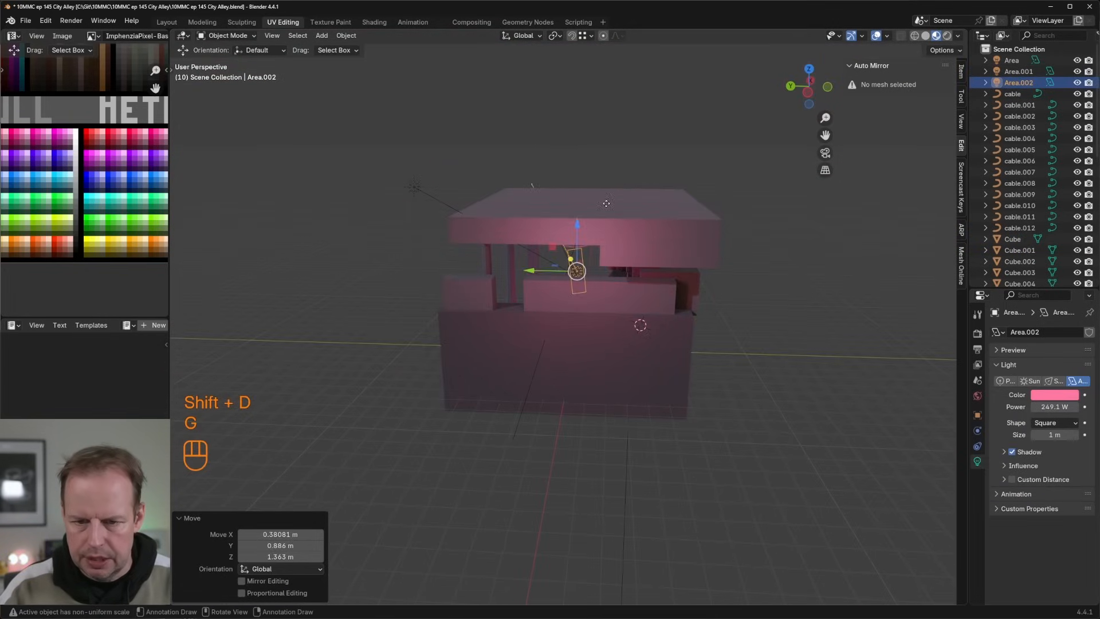
{"action": "middle_click_drag", "start_coordinate": [620, 210], "coordinate": [744, 220]}
{"action": "scroll", "coordinate": [744, 220], "scroll_direction": "up", "scroll_amount": 8}
{"action": "key", "text": "g"}
{"action": "left_click", "coordinate": [712, 242]}
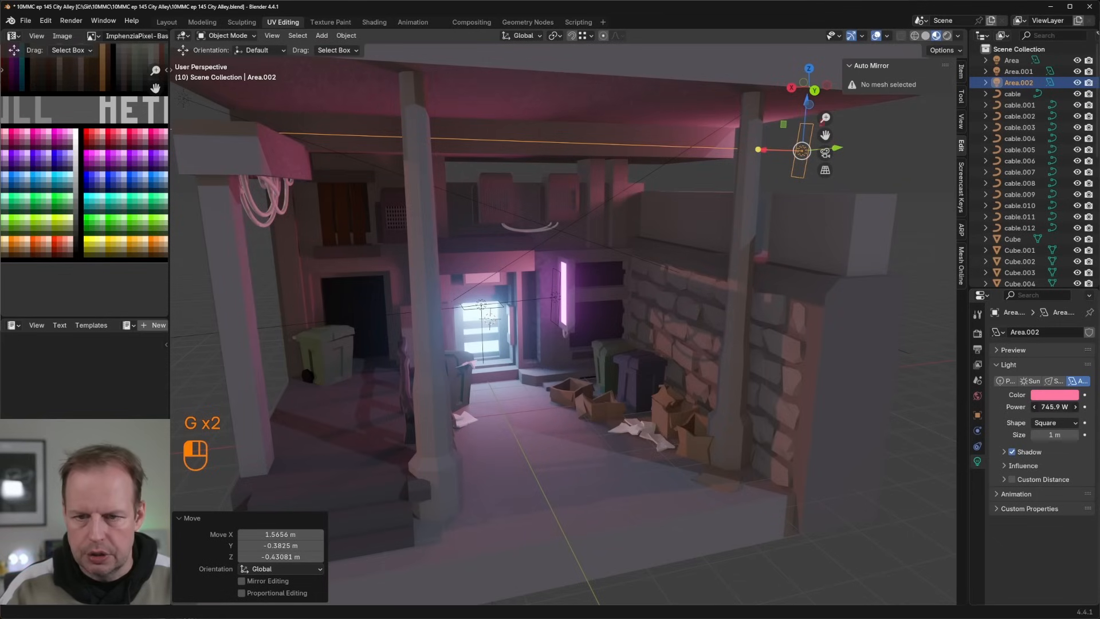
Step: Raise the selected area light's power to 755.2 W and change its colour to blue-violet
{"action": "left_click_drag", "start_coordinate": [1055, 407], "coordinate": [1059, 407]}
{"action": "left_click", "coordinate": [1054, 395]}
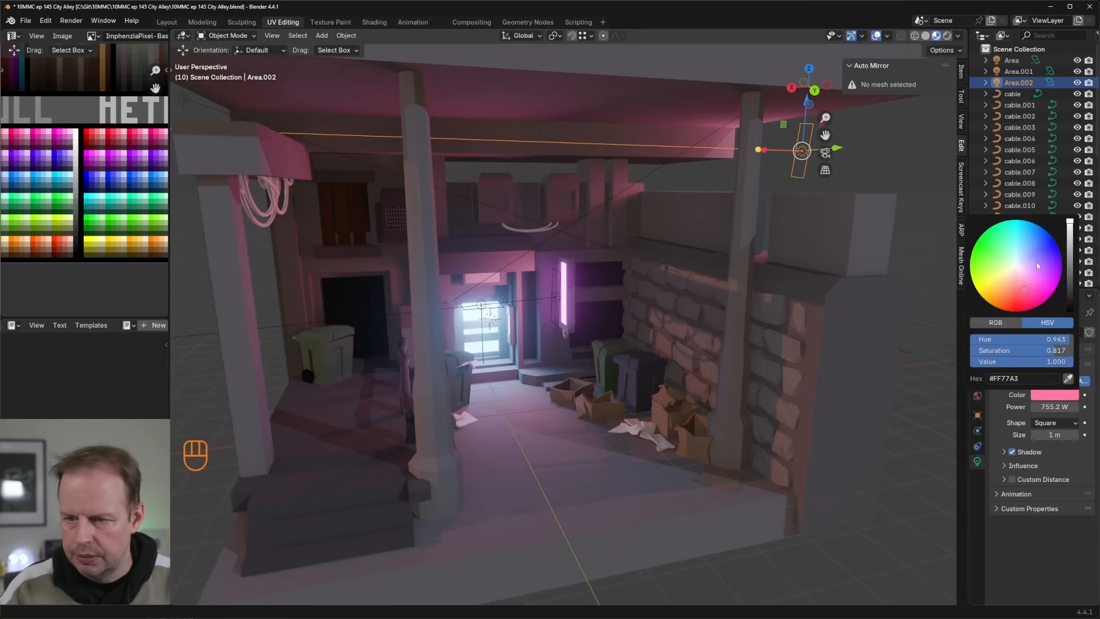
{"action": "middle_click_drag", "start_coordinate": [723, 121], "coordinate": [704, 116]}
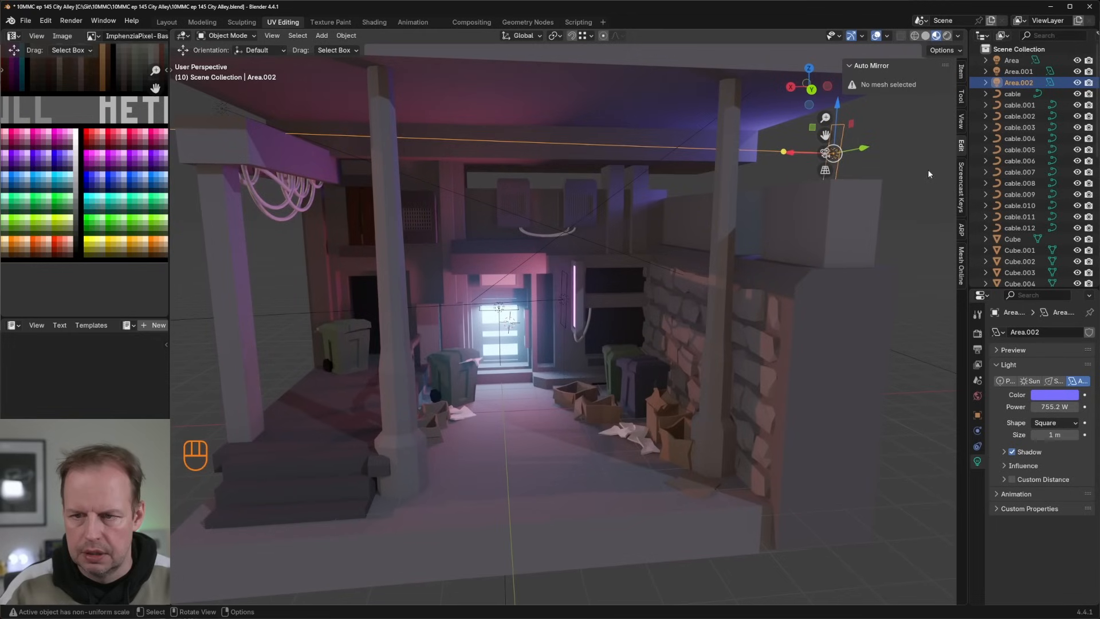
Step: Tilt the violet area light down towards the alley, ending with a -16.7° rotation, and position it beside the roof's edge above the brick wall
{"action": "key", "text": "r"}
{"action": "left_click", "coordinate": [912, 153]}
{"action": "key", "text": "g"}
{"action": "left_click", "coordinate": [784, 165]}
{"action": "key", "text": "r"}
{"action": "left_click", "coordinate": [799, 190]}
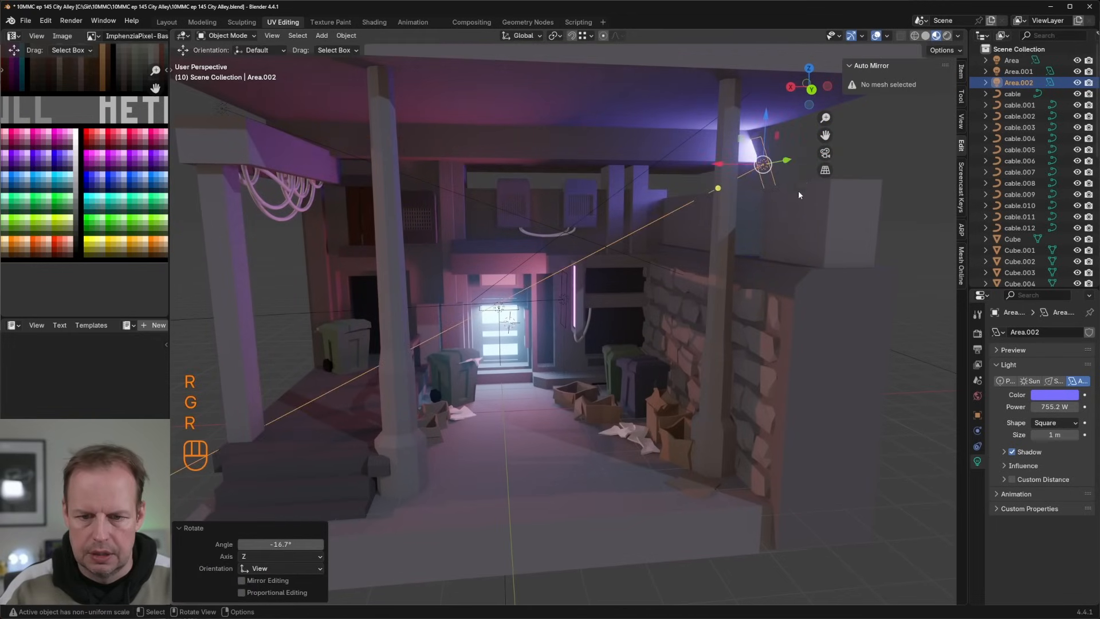
{"action": "key", "text": "g"}
{"action": "left_click", "coordinate": [826, 167]}
{"action": "key", "text": "g"}
{"action": "left_click", "coordinate": [834, 175]}
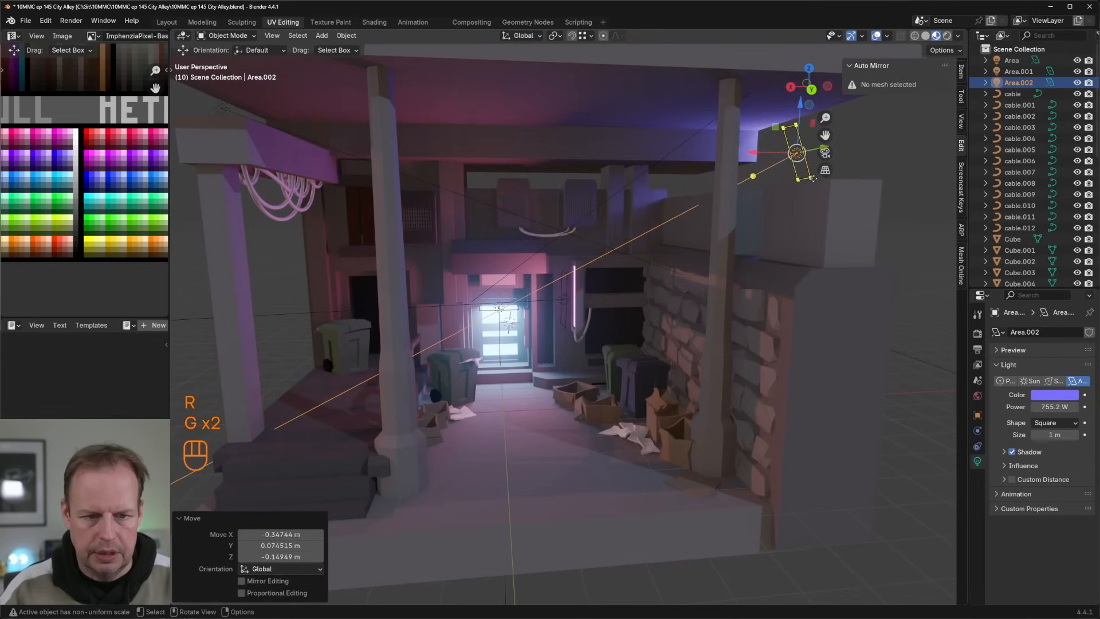
Step: Duplicate the violet area light, place the copy about 14.7 m away in X and 5.1 m lower, and rotate it 224° to face the alley
{"action": "scroll", "coordinate": [831, 184], "scroll_direction": "down", "scroll_amount": 4}
{"action": "key", "text": "shift+d"}
{"action": "left_click", "coordinate": [429, 319]}
{"action": "middle_click_drag", "start_coordinate": [429, 319], "coordinate": [470, 320]}
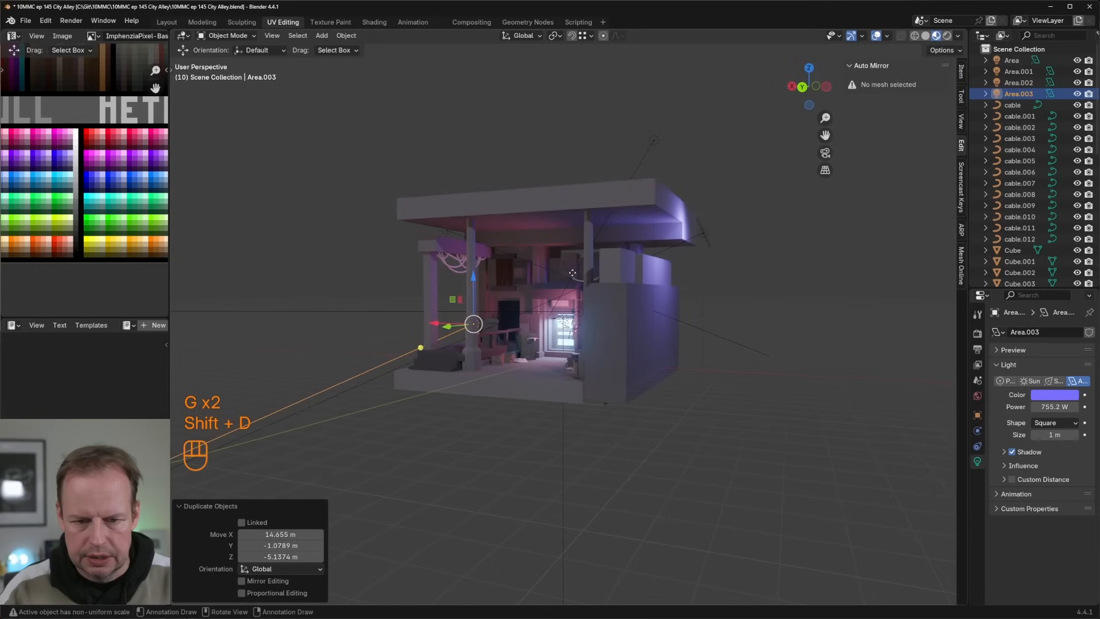
{"action": "key", "text": "r"}
{"action": "left_click", "coordinate": [405, 304]}
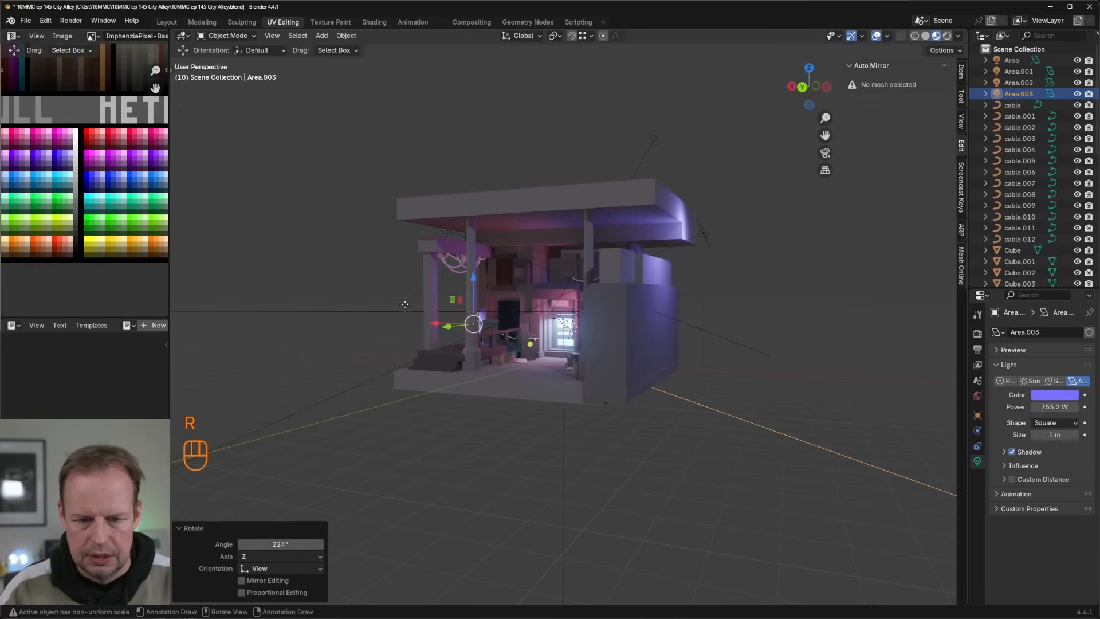
Step: Raise the copied violet light to roof height on the side opposite the brick wall and shift it about 4.08 m in Y
{"action": "key", "text": "g"}
{"action": "left_click", "coordinate": [356, 217]}
{"action": "middle_click_drag", "start_coordinate": [355, 217], "coordinate": [493, 242]}
{"action": "key", "text": "g"}
{"action": "left_click", "coordinate": [437, 238]}
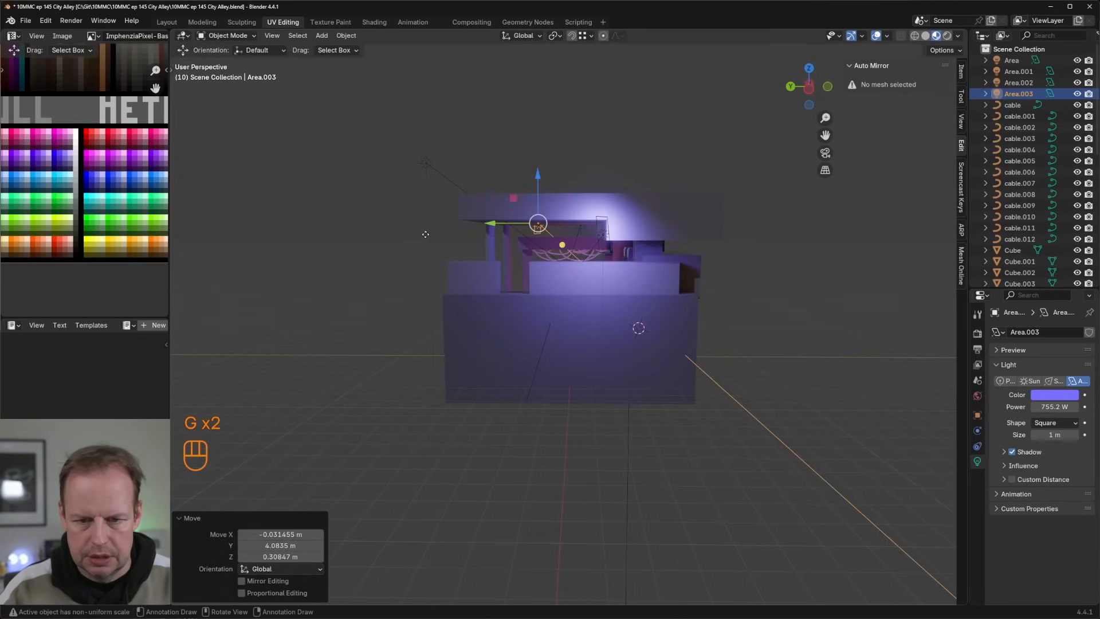
{"action": "middle_click_drag", "start_coordinate": [425, 235], "coordinate": [583, 231]}
{"action": "scroll", "coordinate": [601, 276], "scroll_direction": "up", "scroll_amount": 4}
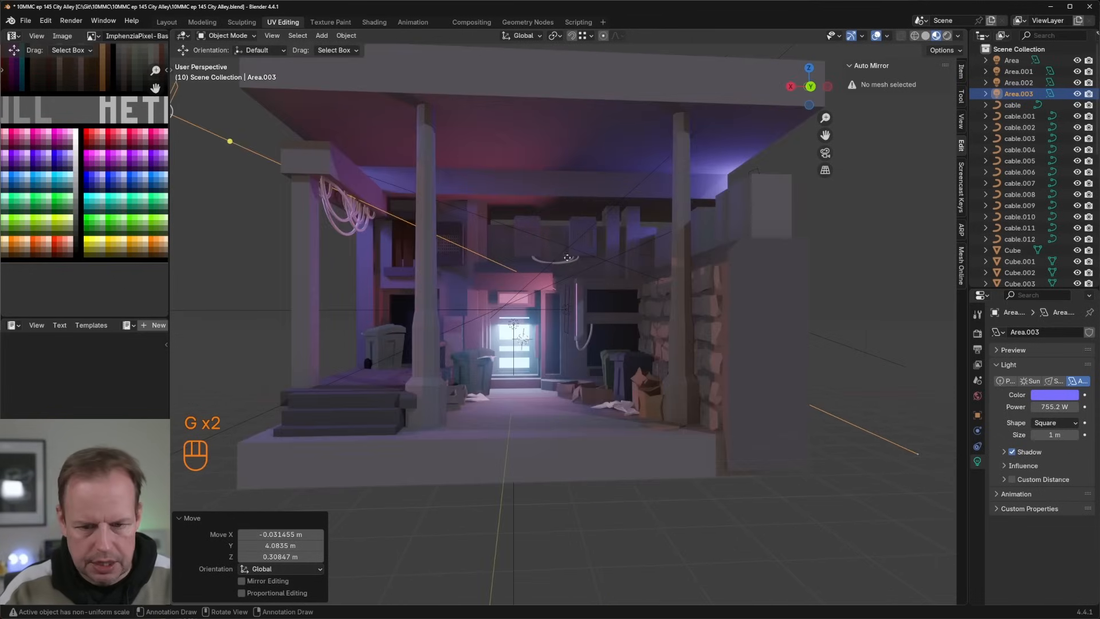
Step: Bring the copied violet light about 1.66 m in -X closer to the alley and nudge it about 0.06 m up
{"action": "key", "text": "g"}
{"action": "left_click", "coordinate": [641, 264]}
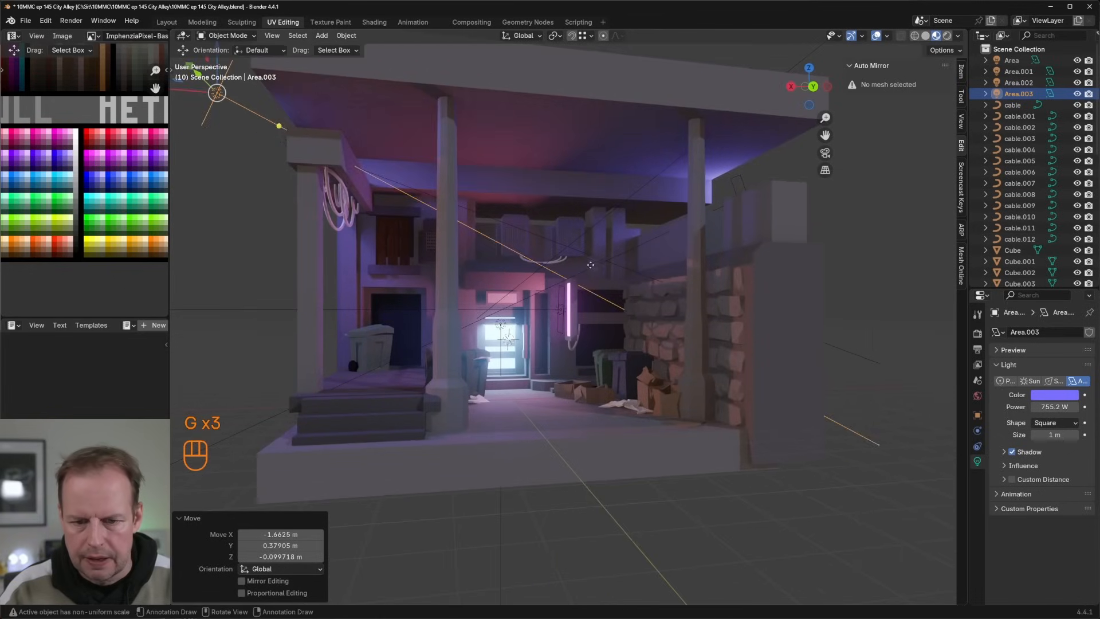
{"action": "mouse_move", "coordinate": [640, 264]}
{"action": "middle_mouse_down"}
{"action": "mouse_move", "coordinate": [691, 292]}
{"action": "mouse_move", "coordinate": [637, 266]}
{"action": "middle_mouse_up"}
{"action": "scroll", "coordinate": [676, 291], "scroll_direction": "up", "scroll_amount": 3}
{"action": "scroll", "coordinate": [691, 235], "scroll_direction": "down", "scroll_amount": 4}
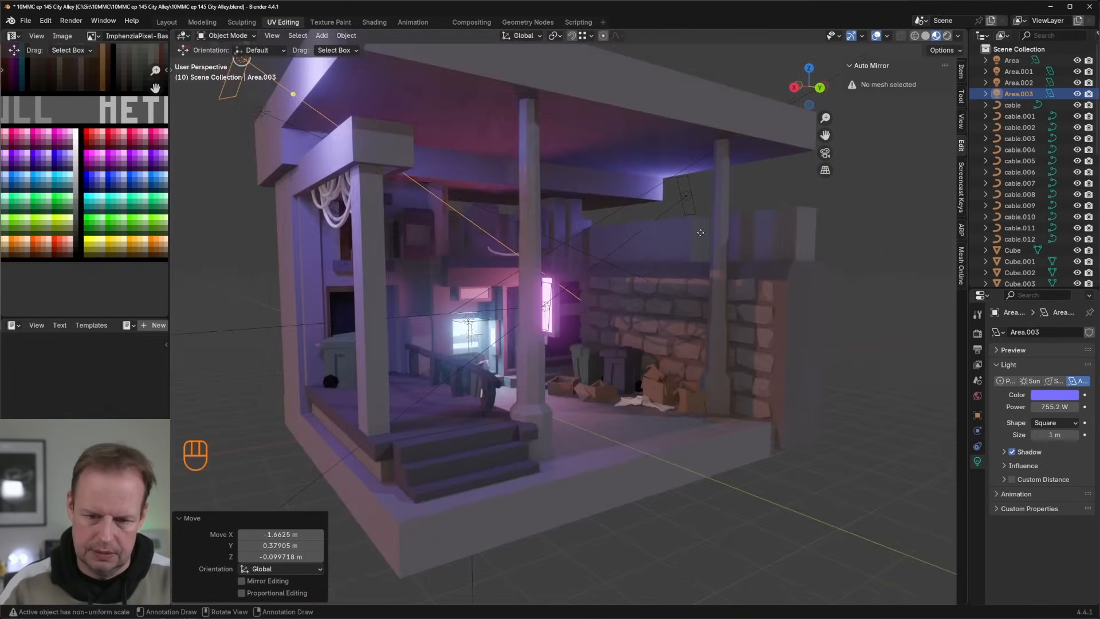
{"action": "middle_click_drag", "start_coordinate": [700, 231], "coordinate": [672, 238]}
{"action": "key", "text": "g"}
{"action": "left_click", "coordinate": [673, 225]}
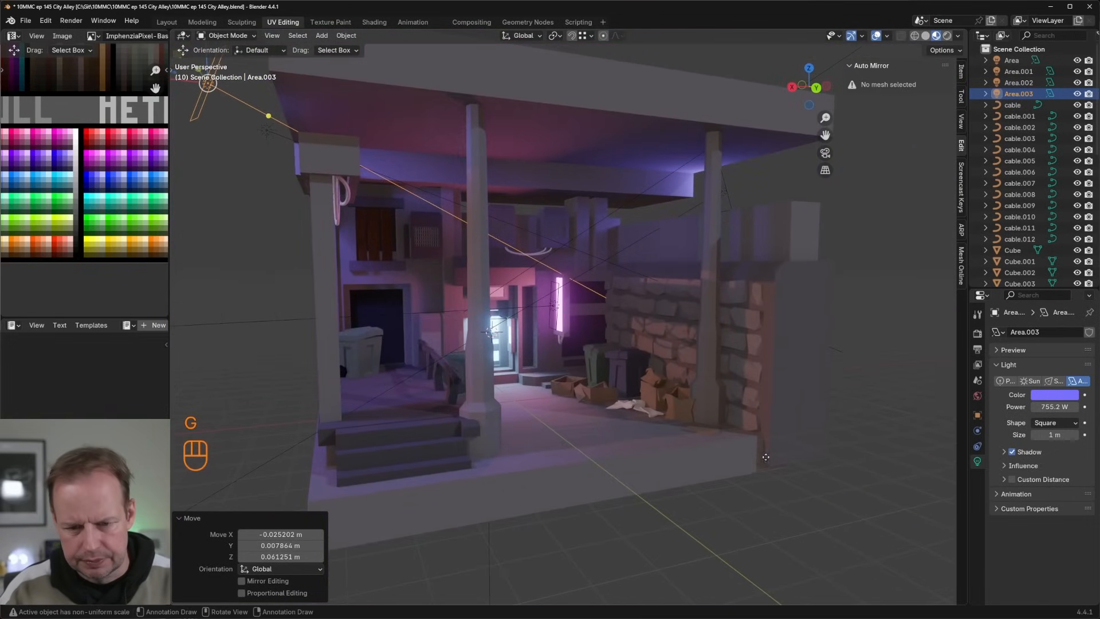
Step: Display the alley in rendered viewport shading with the overlays and sidebar hidden
{"action": "left_click", "coordinate": [785, 417]}
{"action": "scroll", "coordinate": [762, 406], "scroll_direction": "up", "scroll_amount": 4}
{"action": "scroll", "coordinate": [728, 393], "scroll_direction": "down", "scroll_amount": 1}
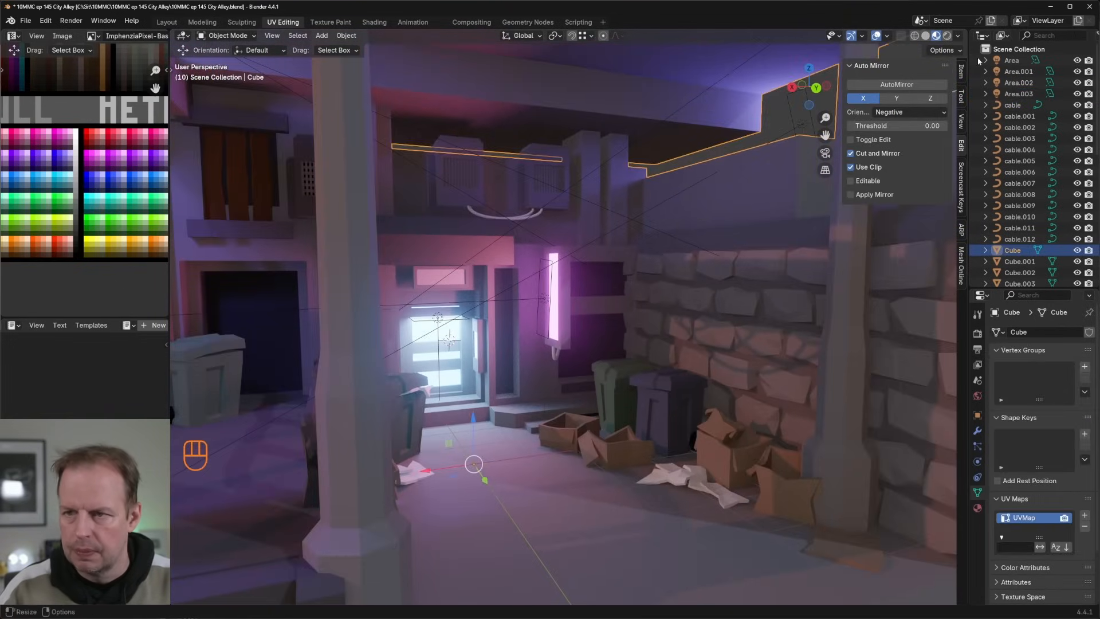
{"action": "left_click", "coordinate": [957, 37]}
{"action": "mouse_move", "coordinate": [903, 166]}
{"action": "left_mouse_down"}
{"action": "mouse_move", "coordinate": [882, 166]}
{"action": "mouse_move", "coordinate": [894, 167]}
{"action": "left_mouse_up"}
{"action": "mouse_move", "coordinate": [607, 197]}
{"action": "middle_mouse_down", "text": "shift"}
{"action": "mouse_move", "coordinate": [679, 204]}
{"action": "mouse_move", "coordinate": [697, 247]}
{"action": "middle_mouse_up", "text": "shift"}
{"action": "middle_click_drag", "start_coordinate": [729, 230], "coordinate": [707, 223]}
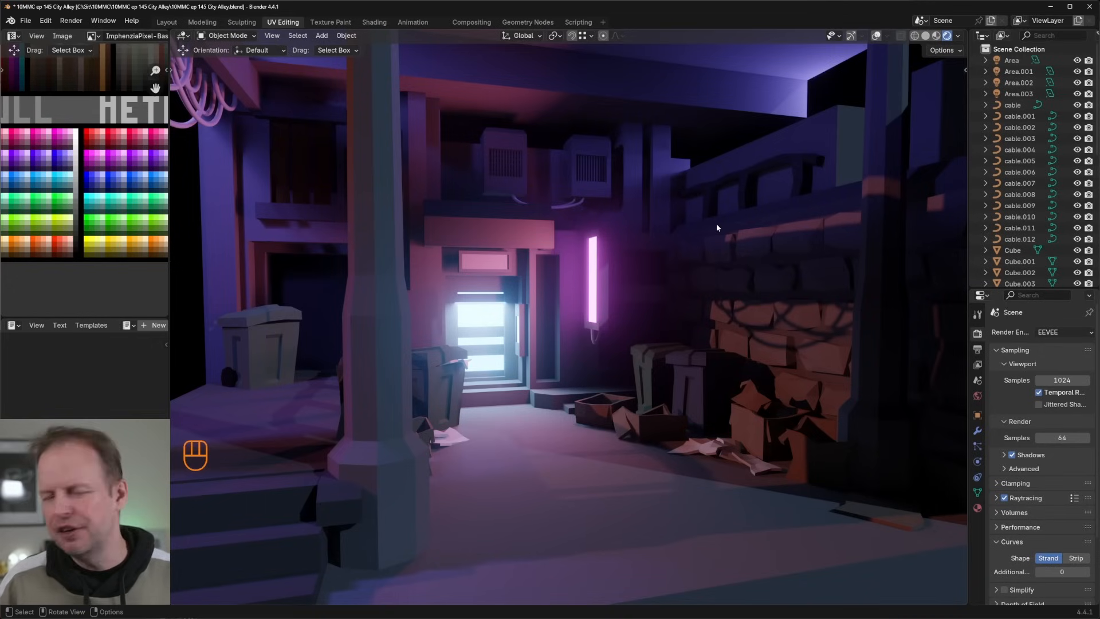
Step: Examine the rendered alley lighting around the glowing door, neon tube, bins, cardboard boxes and brick wall from several angles
{"action": "middle_click_drag", "start_coordinate": [699, 221], "coordinate": [630, 264]}
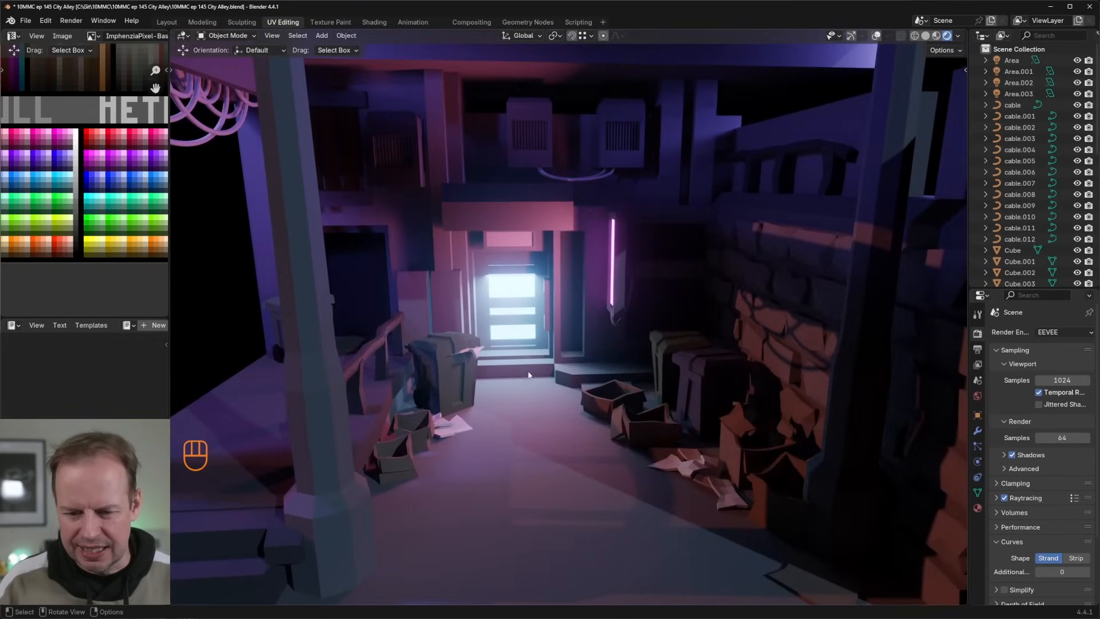
{"action": "scroll", "coordinate": [528, 376], "scroll_direction": "up", "scroll_amount": 2}
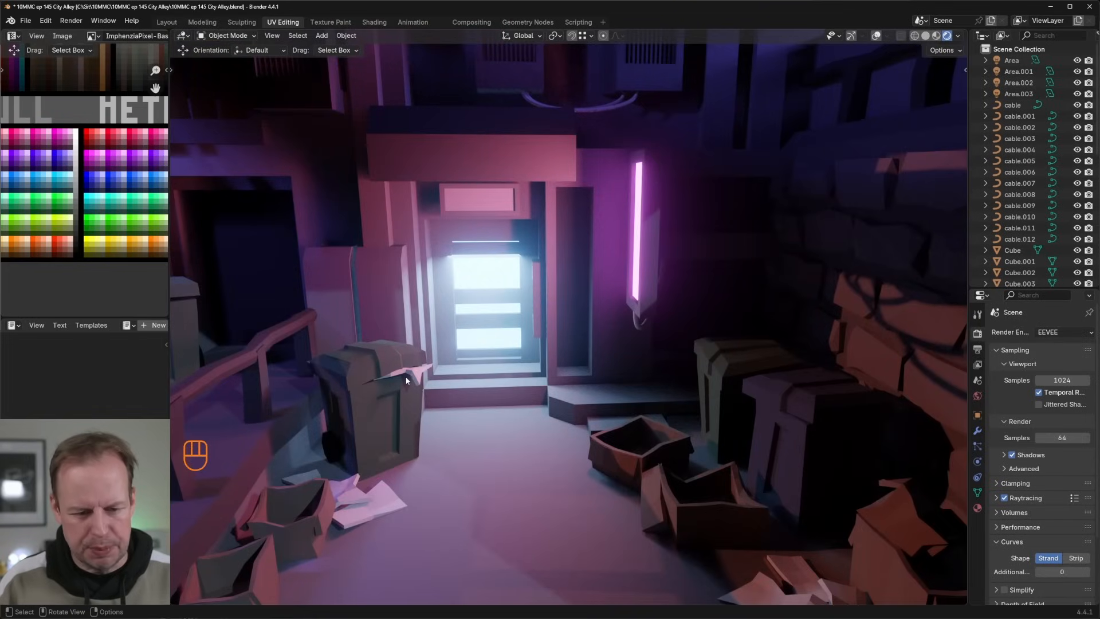
{"action": "scroll", "coordinate": [413, 376], "scroll_direction": "down", "scroll_amount": 2}
{"action": "middle_click_drag", "start_coordinate": [414, 376], "coordinate": [499, 361]}
{"action": "scroll", "coordinate": [437, 366], "scroll_direction": "down", "scroll_amount": 2}
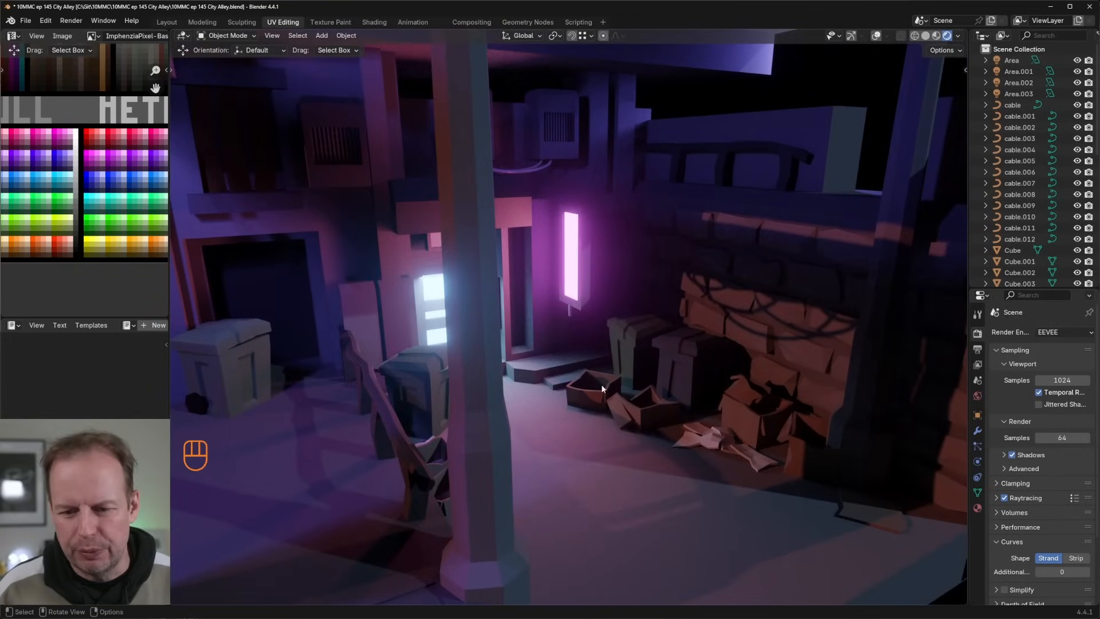
{"action": "middle_click_drag", "start_coordinate": [601, 388], "coordinate": [682, 347]}
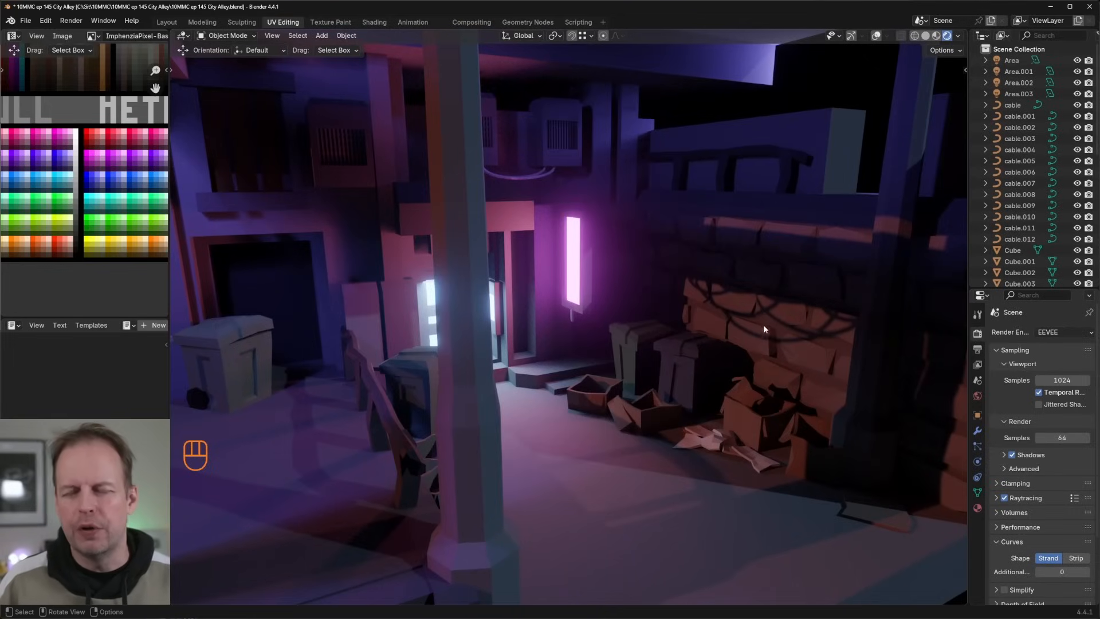
{"action": "middle_click_drag", "start_coordinate": [768, 325], "coordinate": [731, 321]}
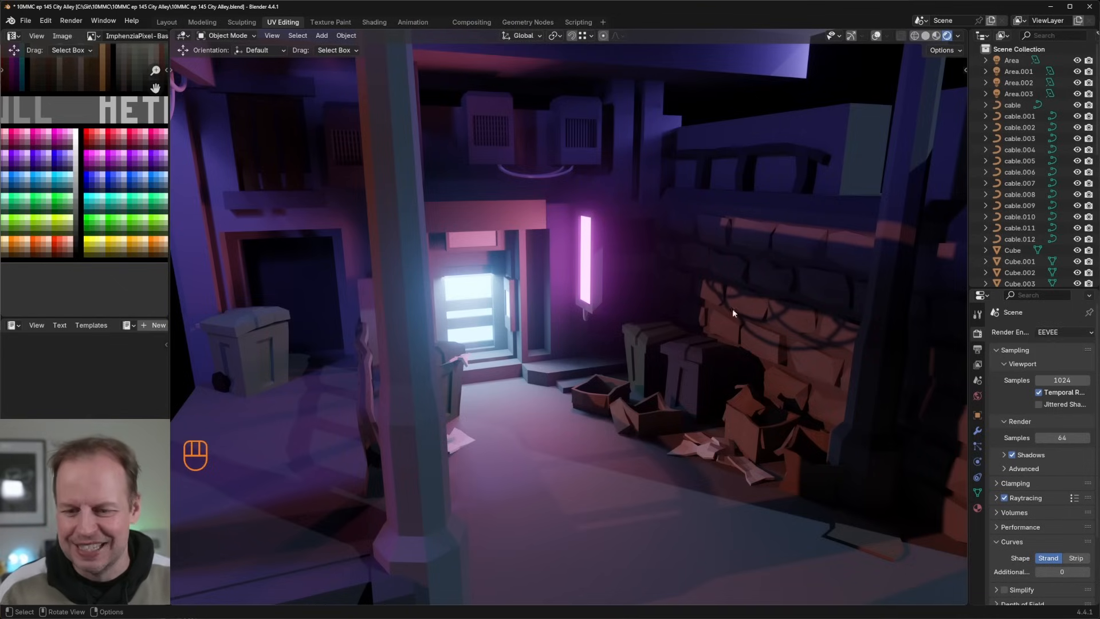
{"action": "scroll", "coordinate": [710, 310], "scroll_direction": "down", "scroll_amount": 4}
{"action": "middle_click_drag", "start_coordinate": [624, 310], "coordinate": [711, 314]}
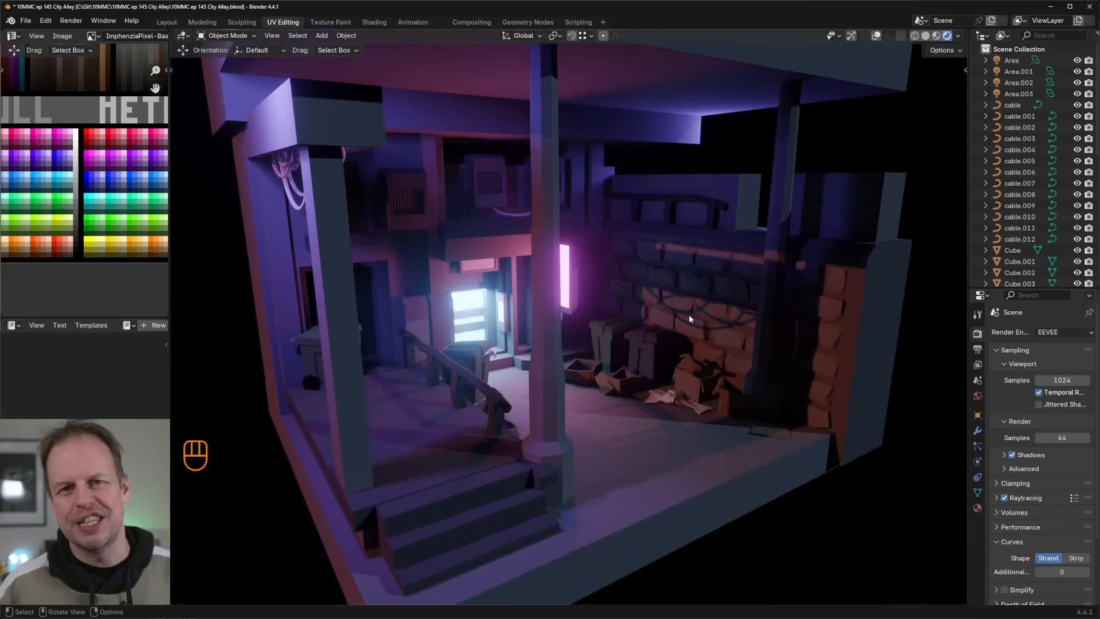
{"action": "scroll", "coordinate": [695, 303], "scroll_direction": "up", "scroll_amount": 5}
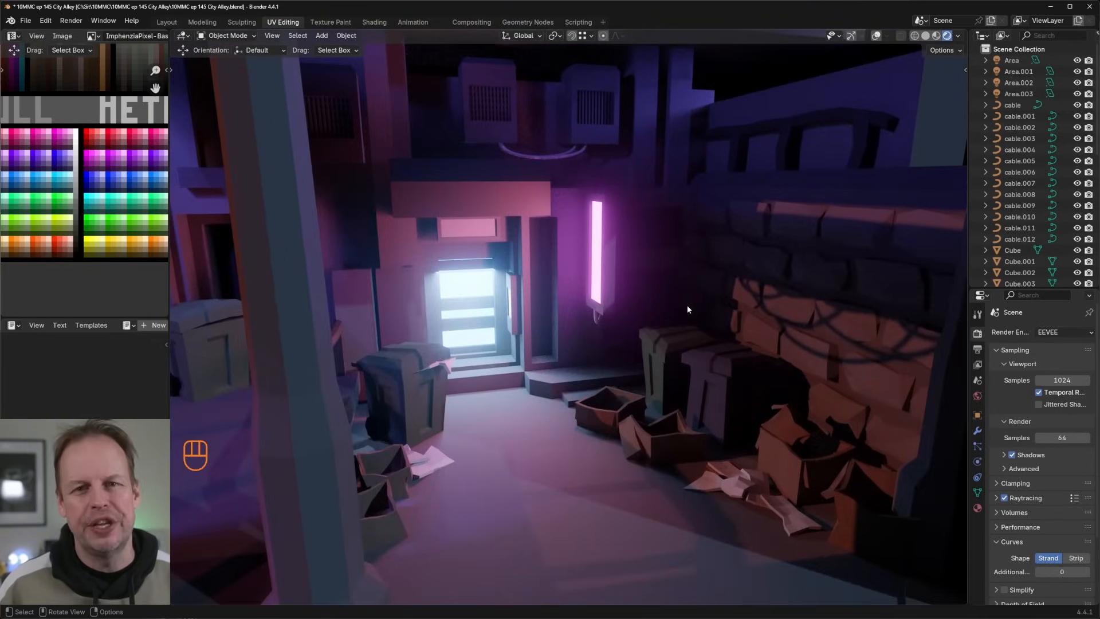
{"action": "middle_click_drag", "start_coordinate": [661, 311], "coordinate": [591, 396]}
{"action": "middle_click_drag", "start_coordinate": [521, 309], "coordinate": [578, 236]}
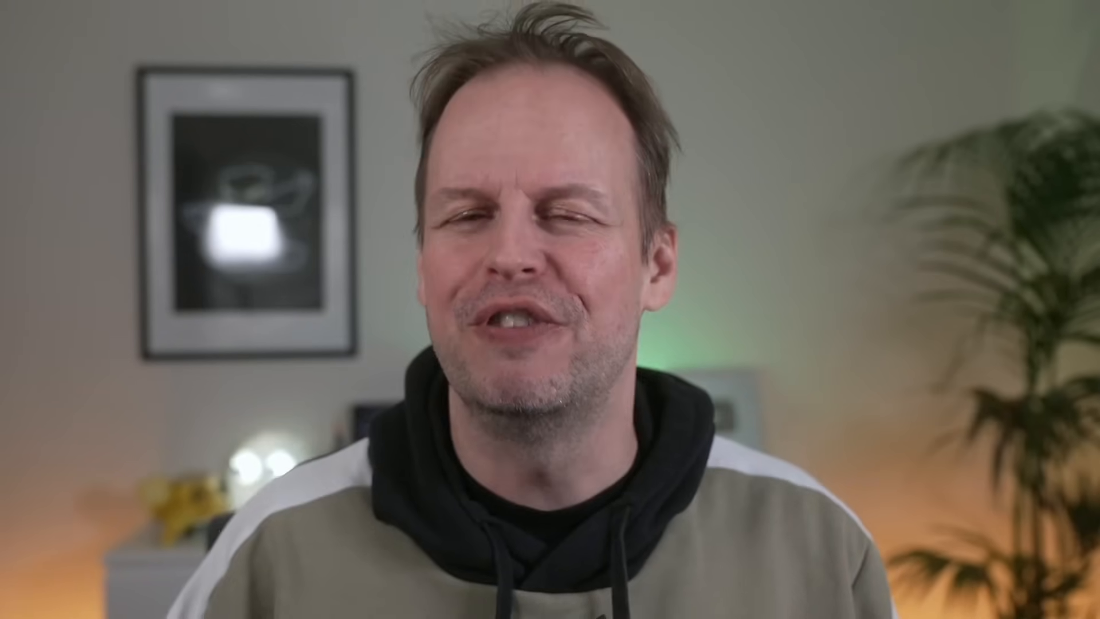